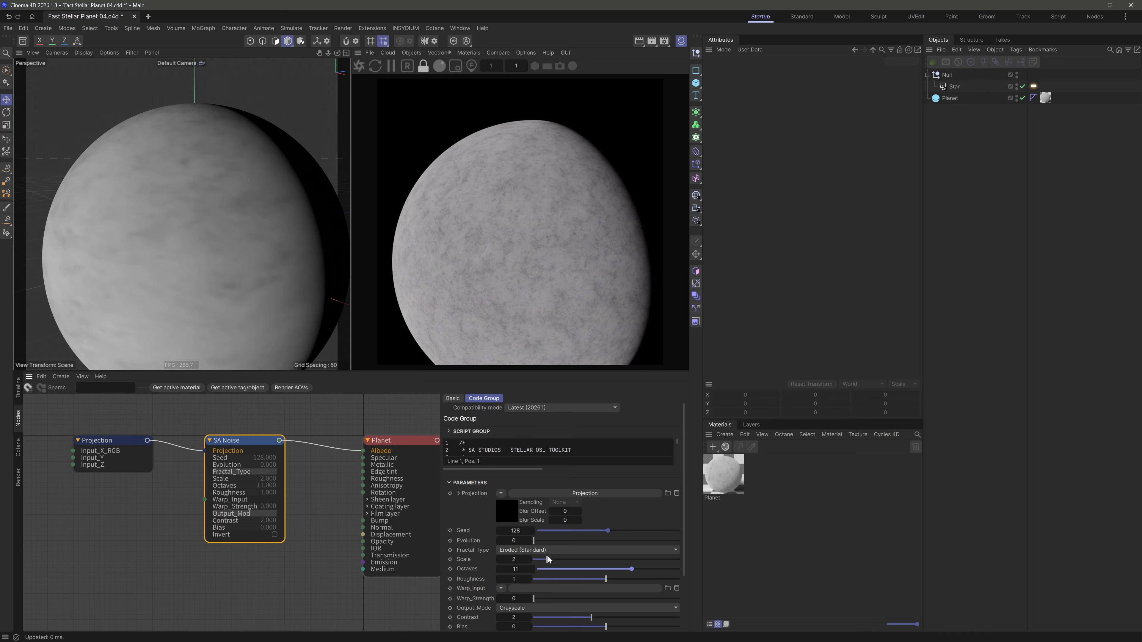
# Set the SA Noise node's Scale to about 11.34 and the Projection node's Global_Scale to about 1.9
pyautogui.moveTo(551, 562); pyautogui.dragTo(615, 563)
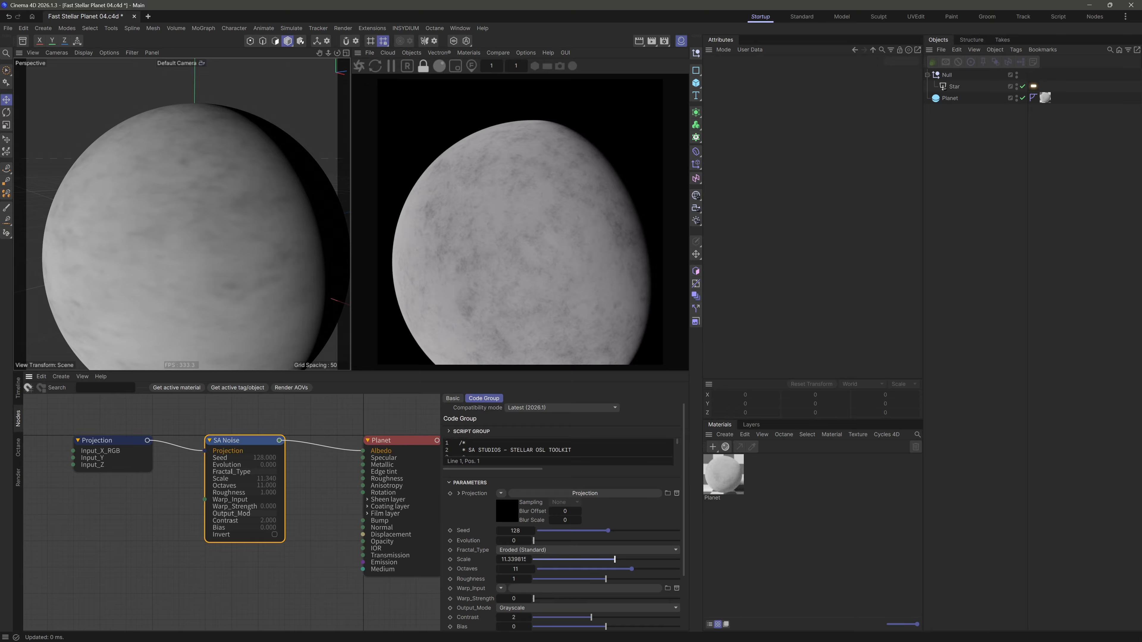
pyautogui.keyDown('alt'); pyautogui.moveTo(236, 252); pyautogui.dragTo(219, 216); pyautogui.keyUp('alt')
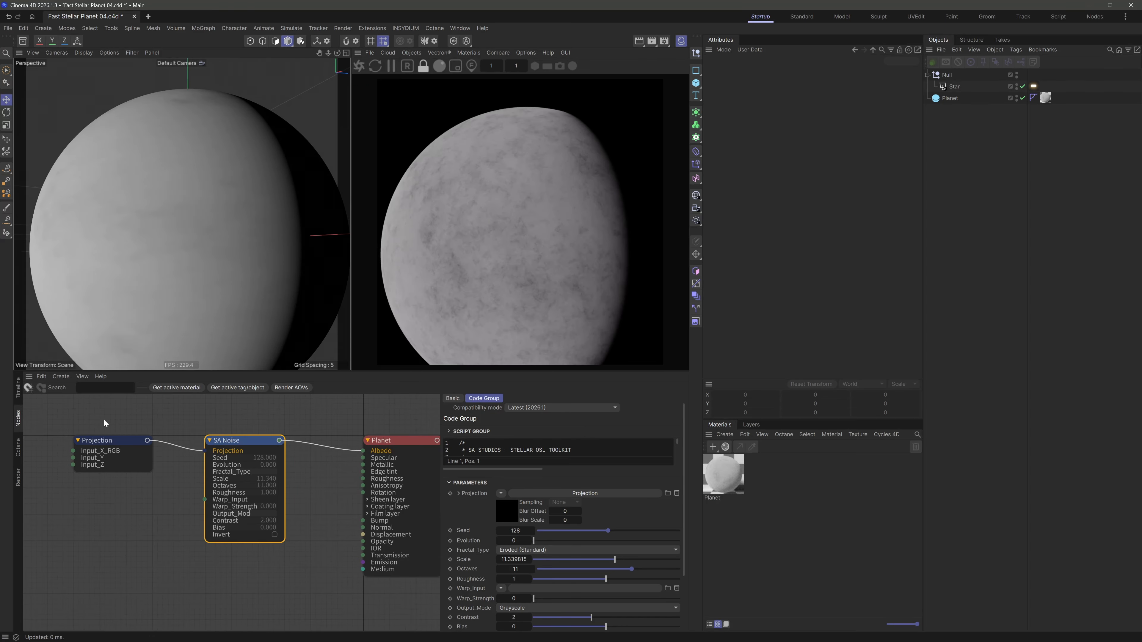
pyautogui.click(100, 445)
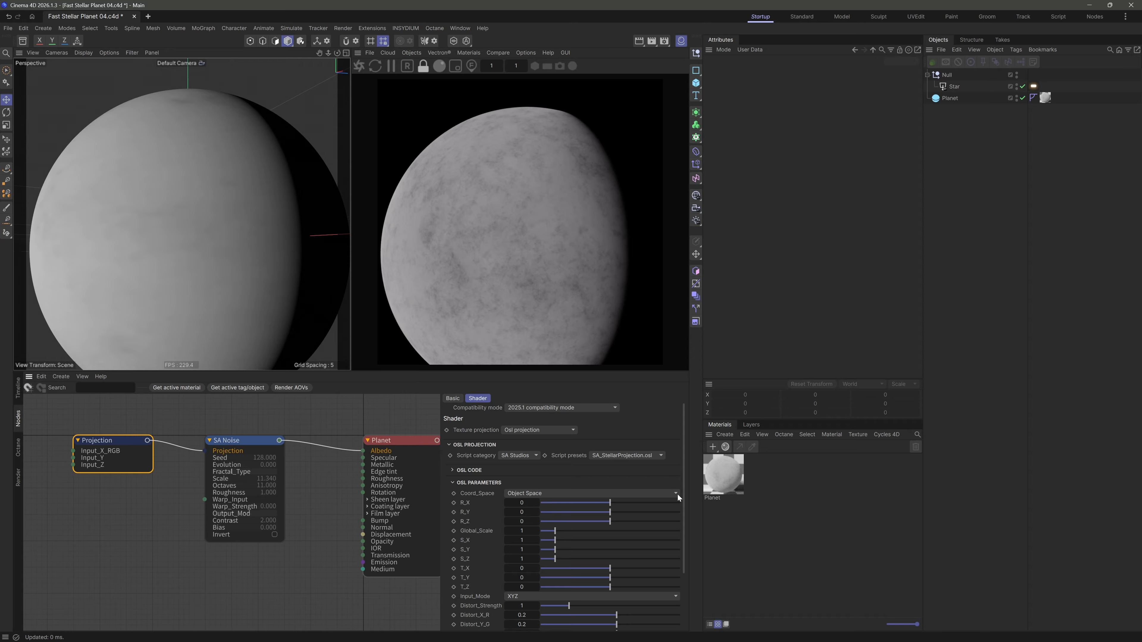
pyautogui.scroll(-3, 679, 504)
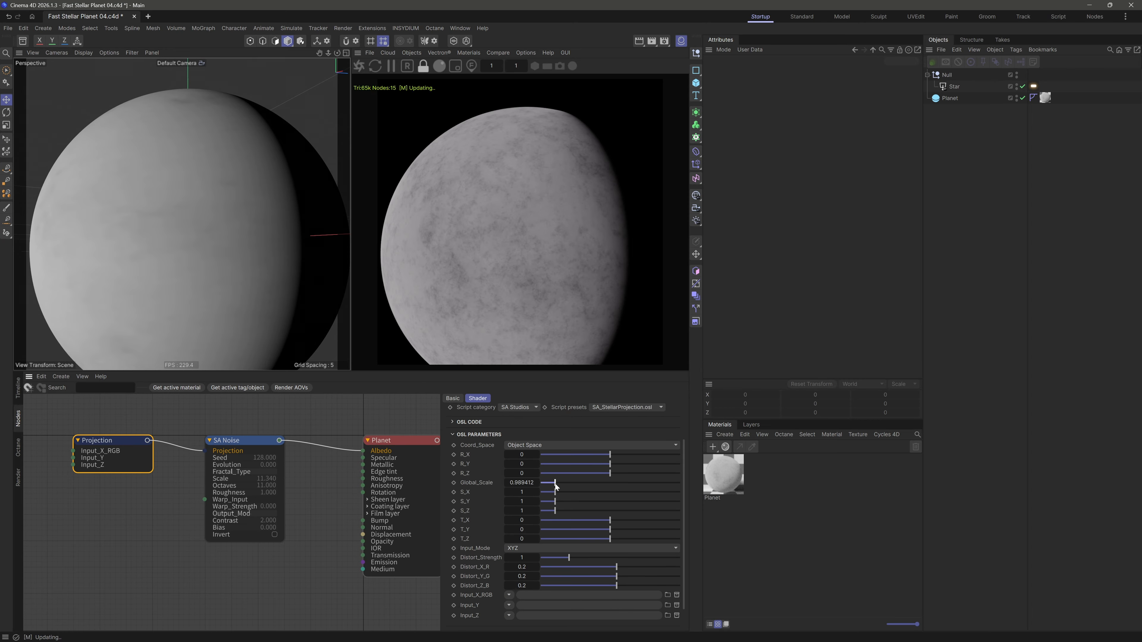
pyautogui.moveTo(556, 484)
pyautogui.mouseDown()
pyautogui.moveTo(613, 482)
pyautogui.moveTo(567, 485)
pyautogui.mouseUp()
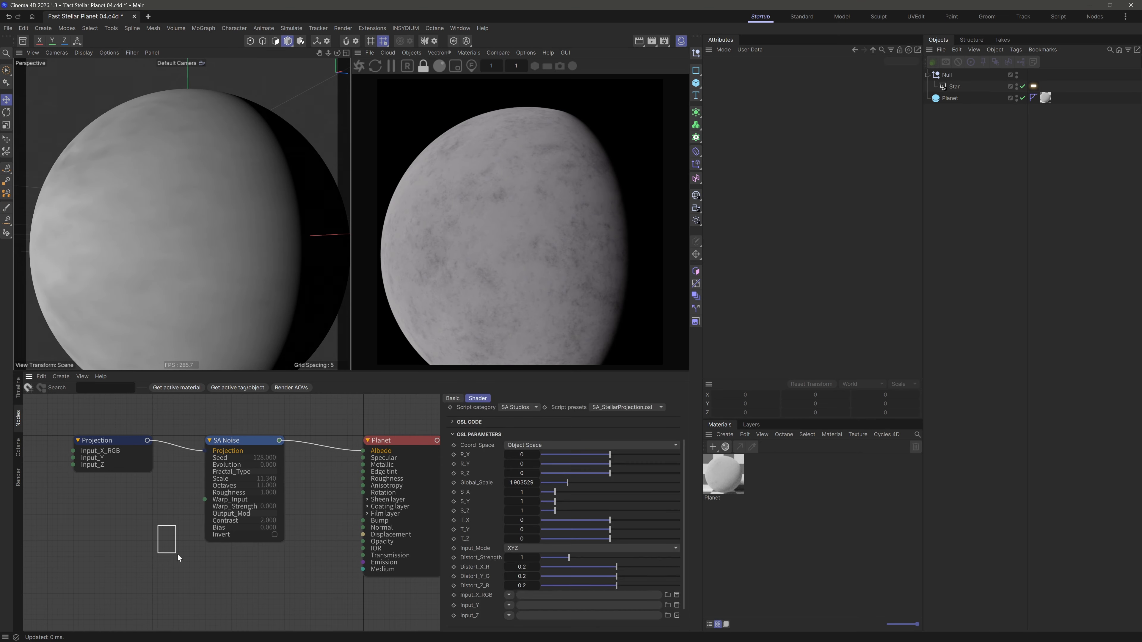
# Set the SA Noise node's Contrast to about 2.58 and its Bias to about -0.099
pyautogui.click(241, 440)
pyautogui.scroll(-3, 646, 483)
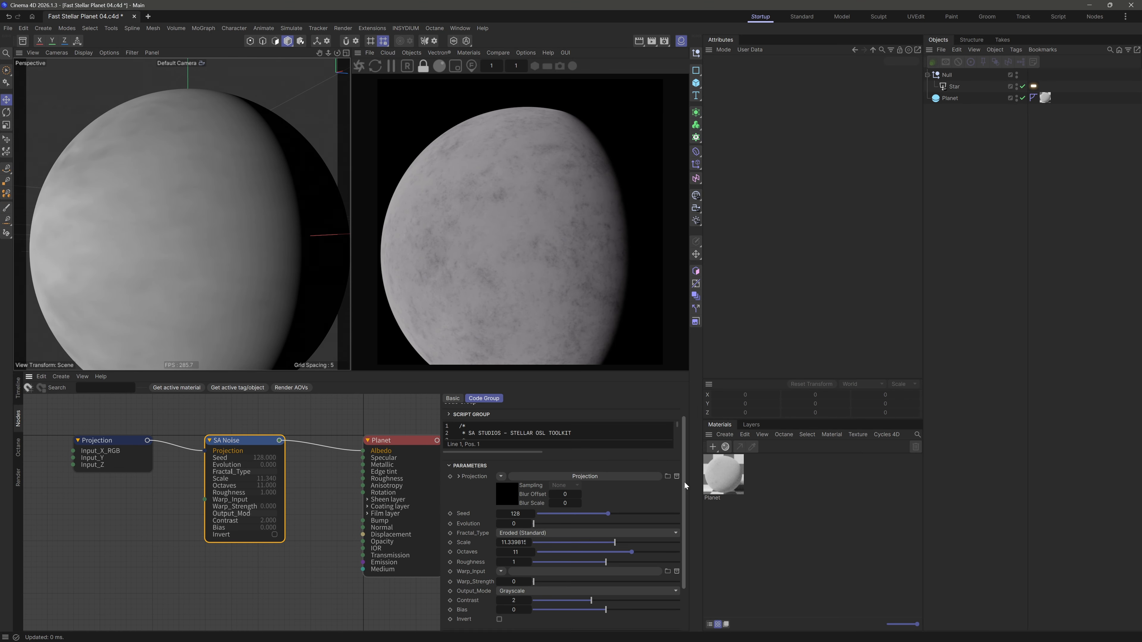
pyautogui.moveTo(592, 546)
pyautogui.mouseDown()
pyautogui.moveTo(599, 558)
pyautogui.moveTo(614, 546)
pyautogui.moveTo(599, 555)
pyautogui.mouseUp()
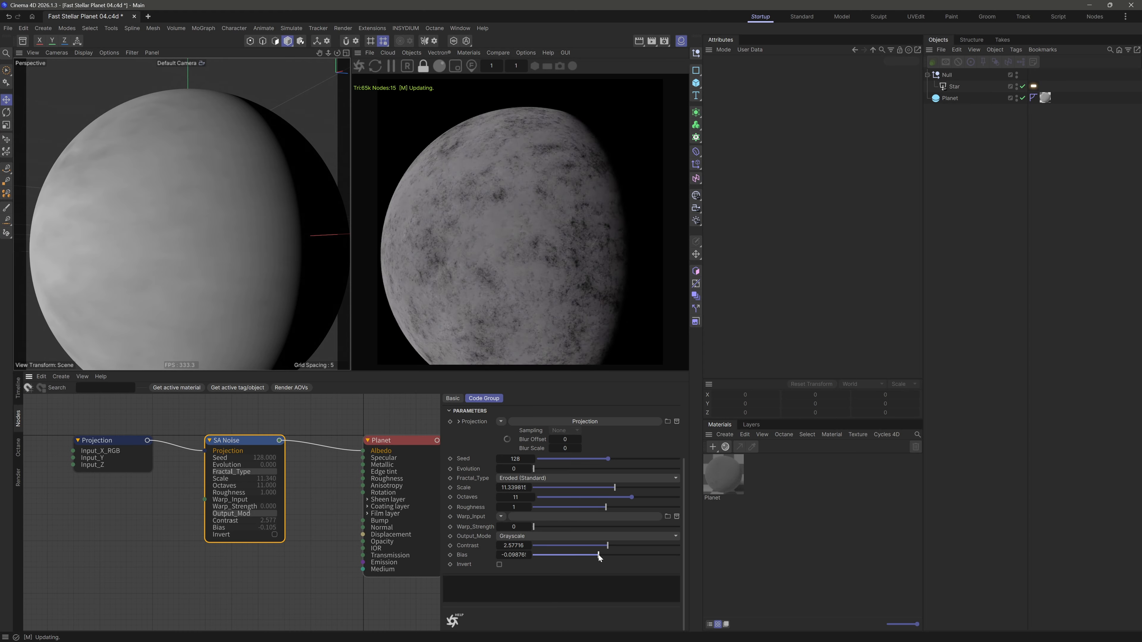
# Adjust the power of the Star's Octane light, and clear the object selection
pyautogui.click(1034, 86)
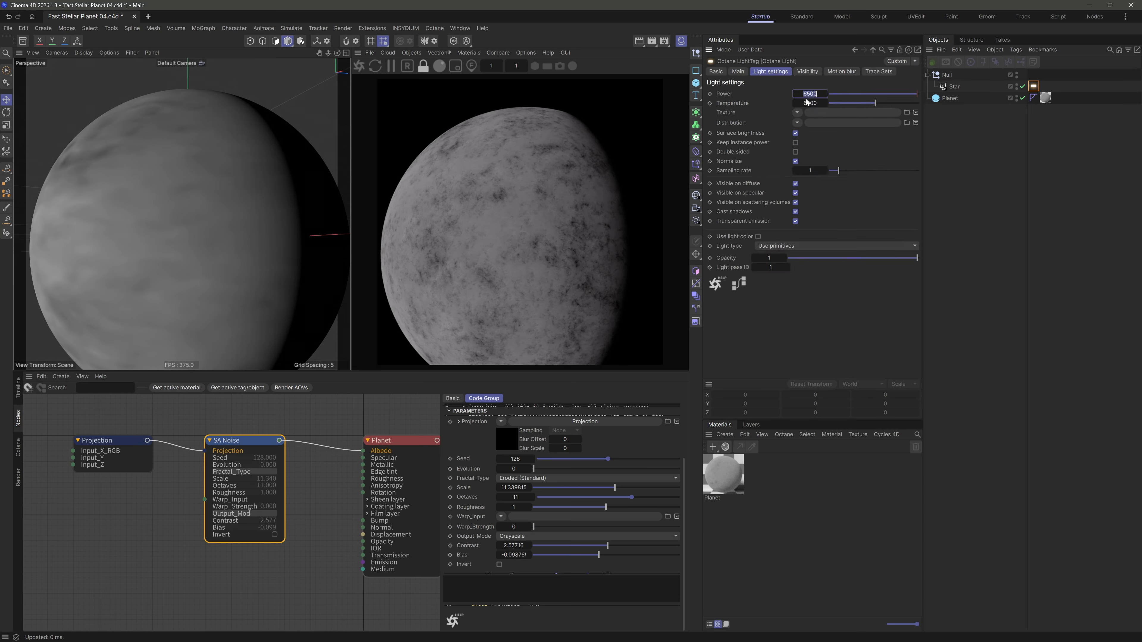
pyautogui.press('Return')
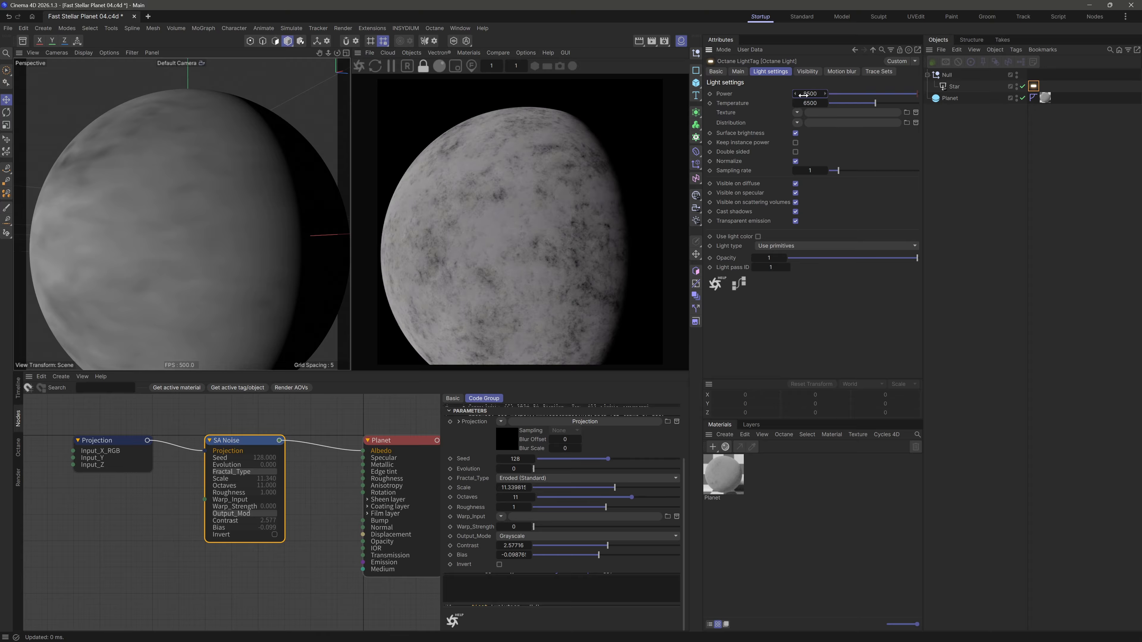
pyautogui.click(970, 202)
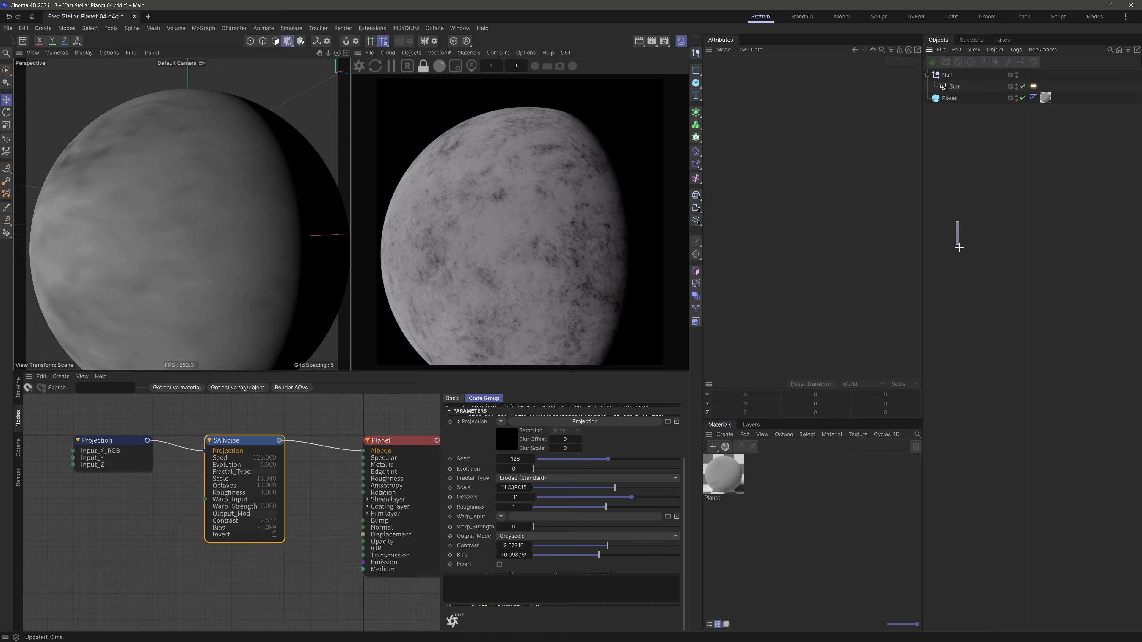
pyautogui.moveTo(959, 248); pyautogui.dragTo(959, 250)
# Turn off both Materials Previews and OpenGL Previews for the Octane live viewer
pyautogui.keyDown('alt'); pyautogui.moveTo(239, 226); pyautogui.dragTo(214, 225); pyautogui.keyUp('alt')
pyautogui.scroll(-2, 212, 223)
pyautogui.click(526, 53)
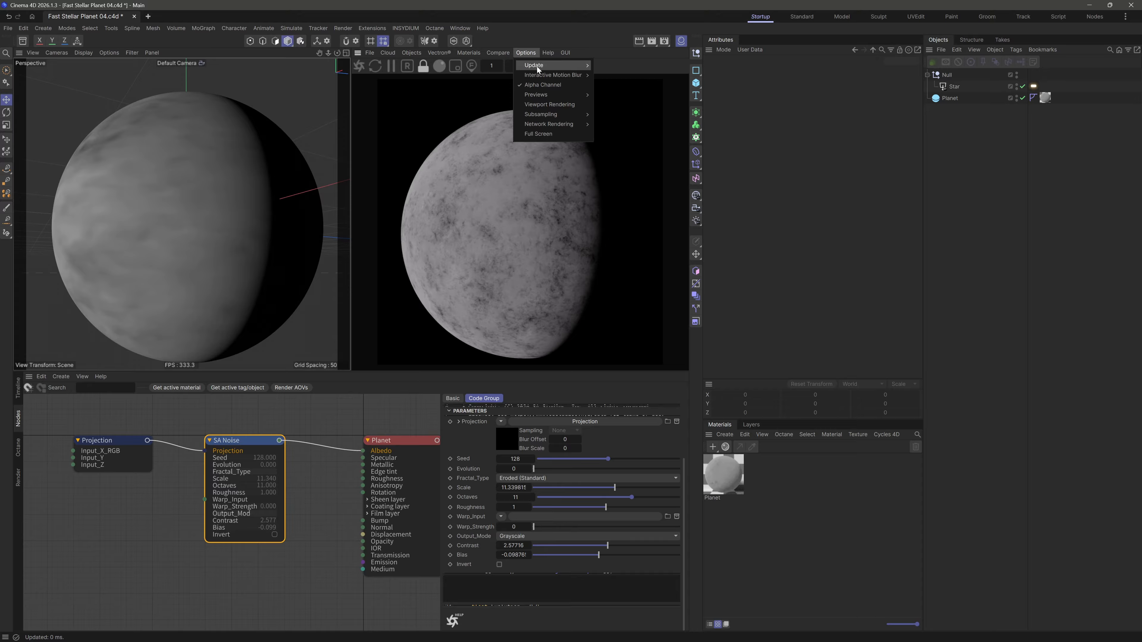
pyautogui.moveTo(541, 97)
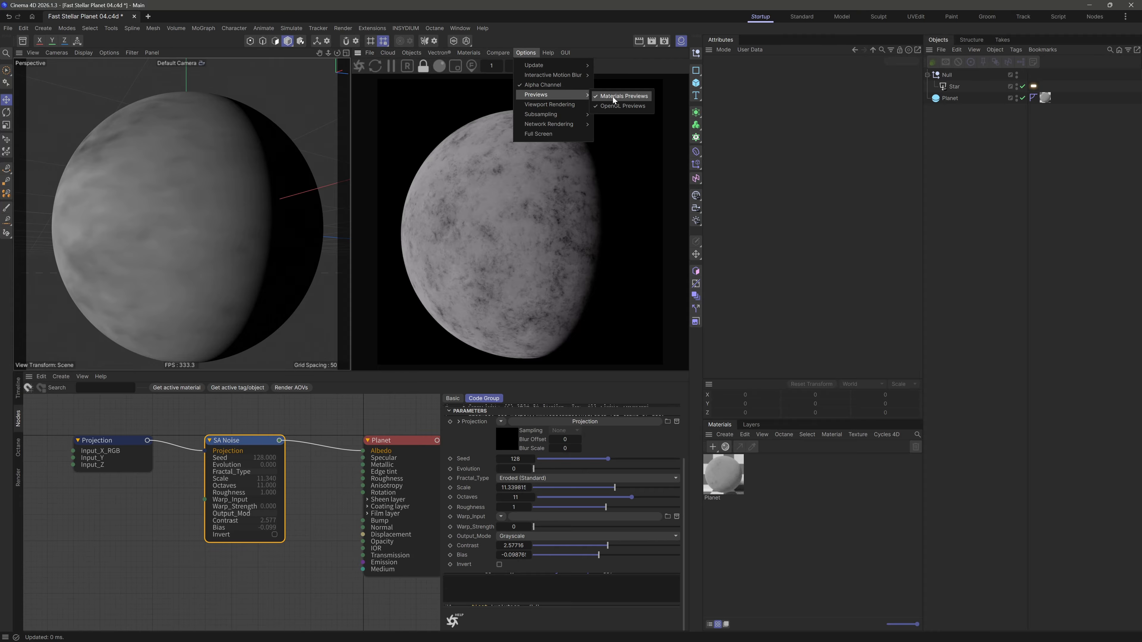
pyautogui.click(966, 147)
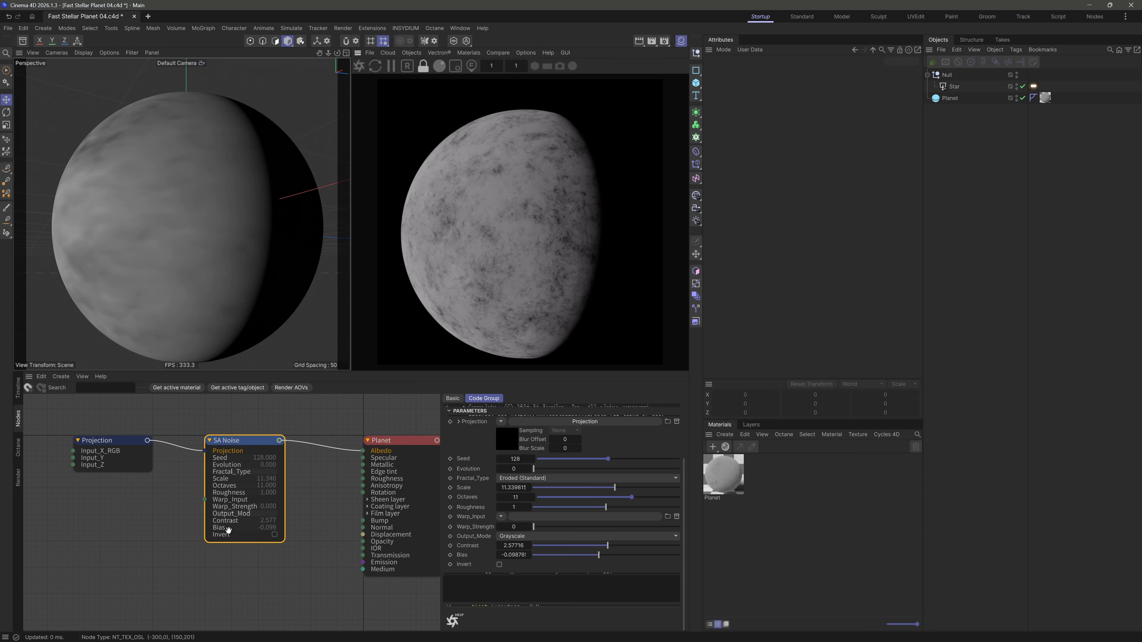
pyautogui.scroll(-1, 166, 523)
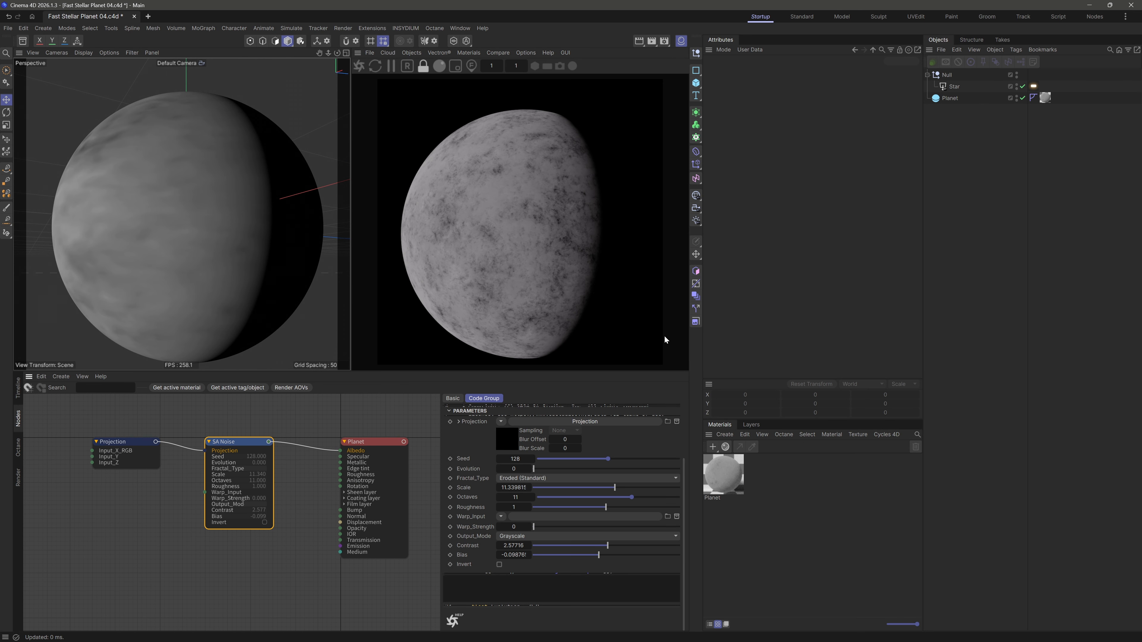
pyautogui.click(524, 54)
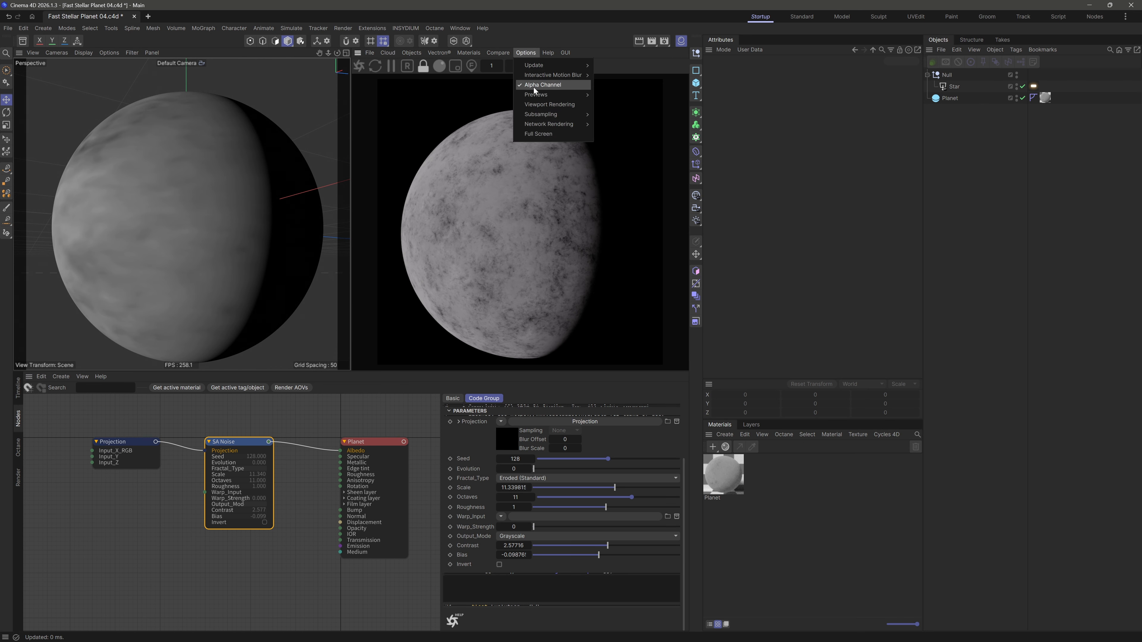
pyautogui.moveTo(567, 89)
pyautogui.click(618, 97)
pyautogui.click(525, 53)
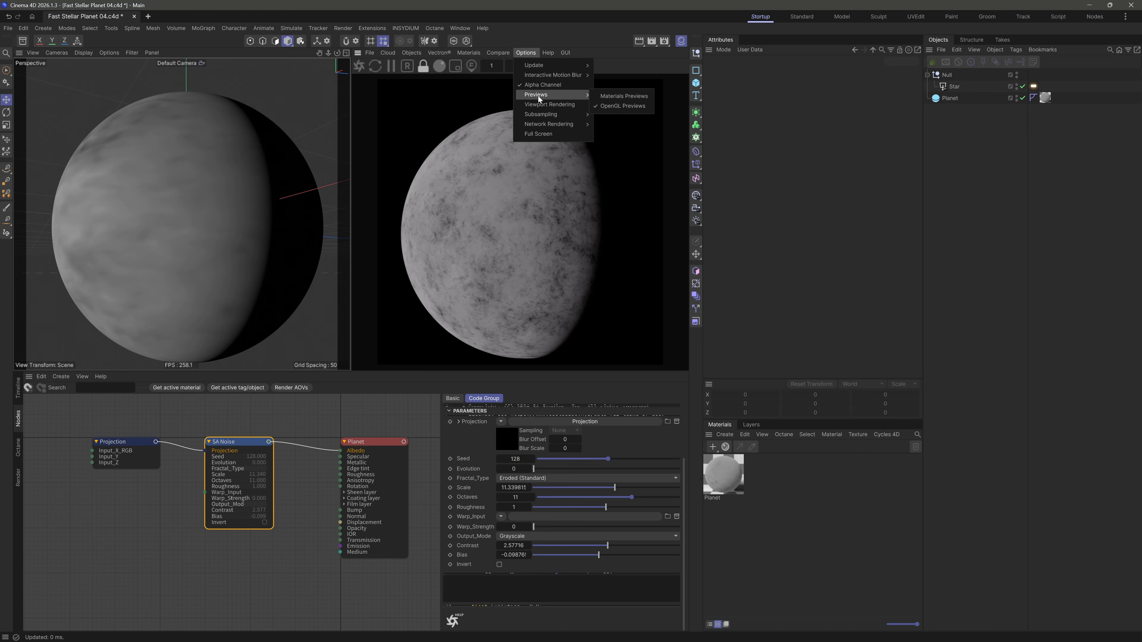
pyautogui.click(618, 107)
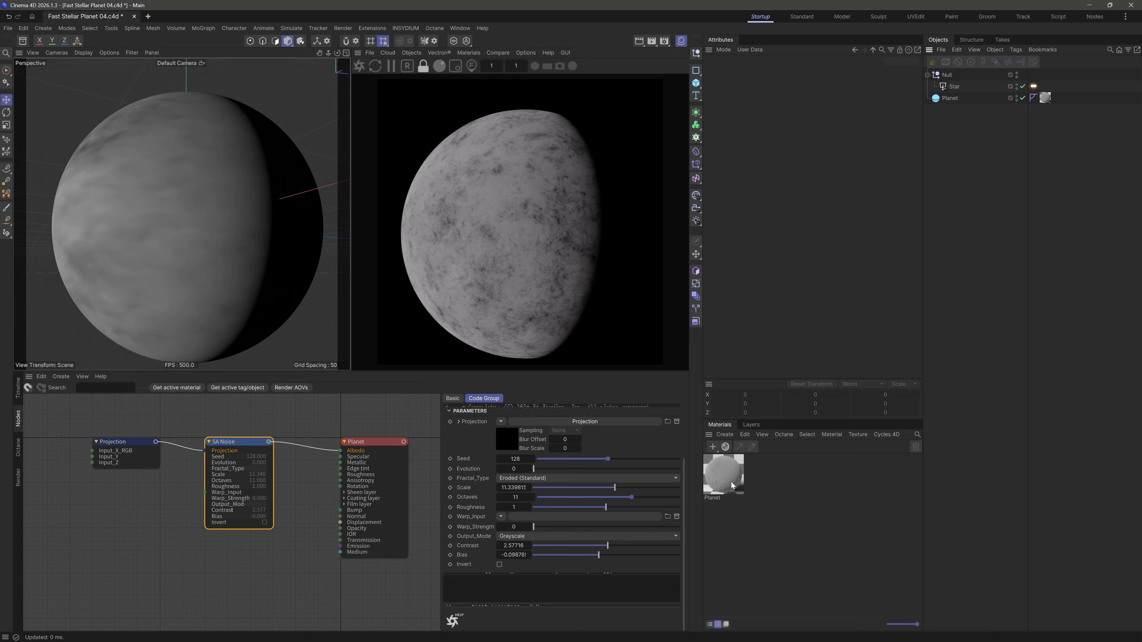
# Review the live viewer's preview options and examine the planet's surface from different angles and distances
pyautogui.keyDown('alt'); pyautogui.moveTo(219, 236); pyautogui.dragTo(261, 283); pyautogui.keyUp('alt')
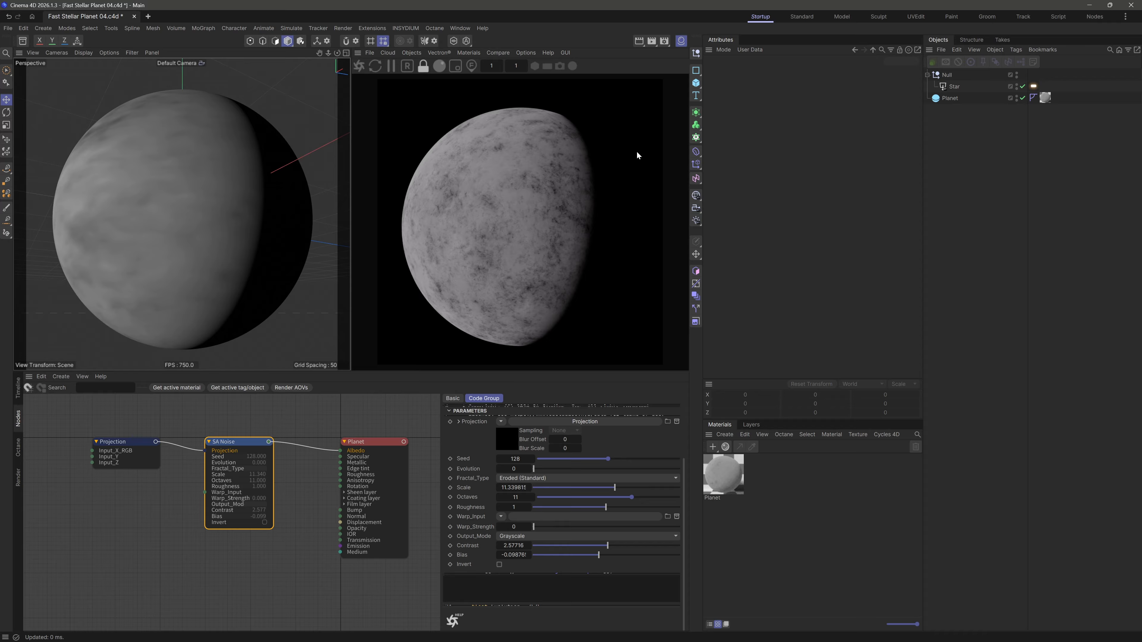
pyautogui.click(531, 53)
pyautogui.moveTo(580, 95)
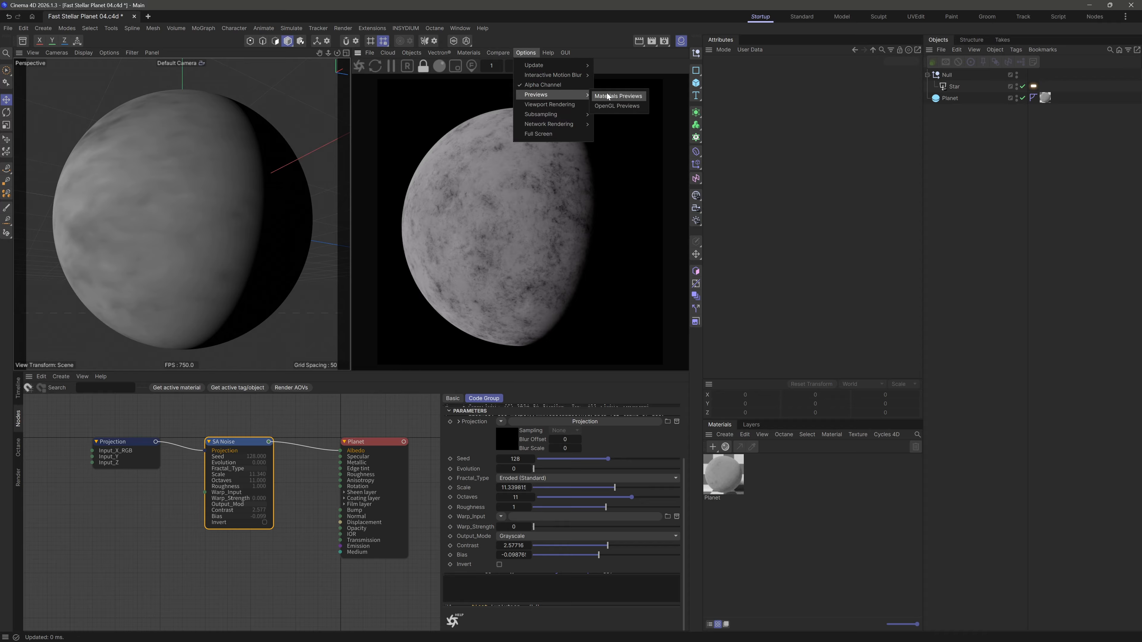
pyautogui.click(637, 100)
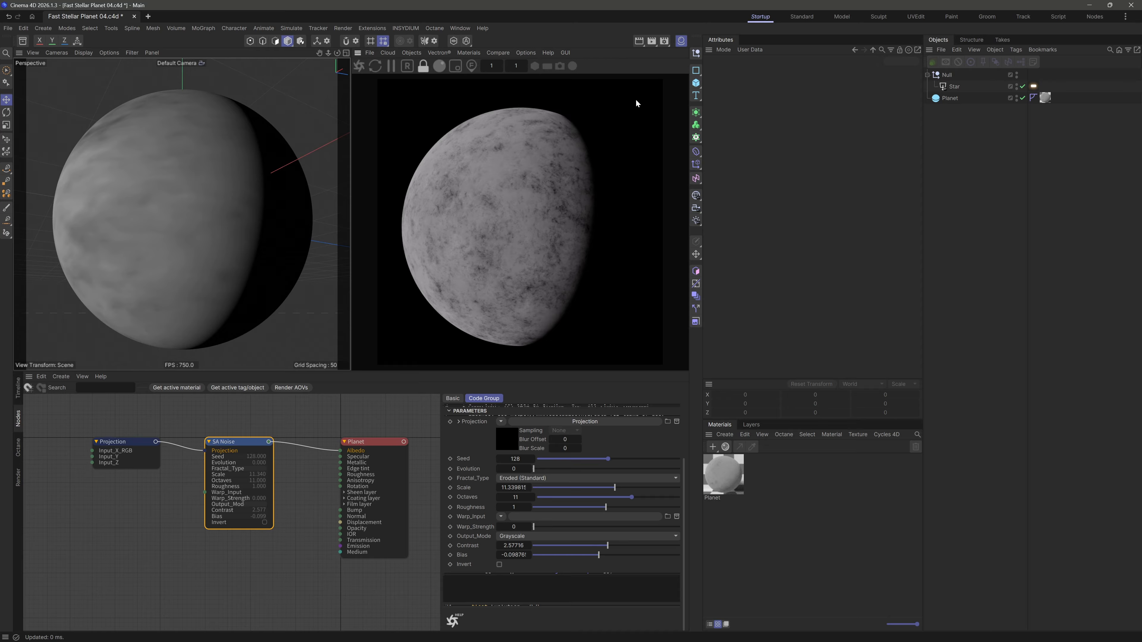
pyautogui.click(522, 53)
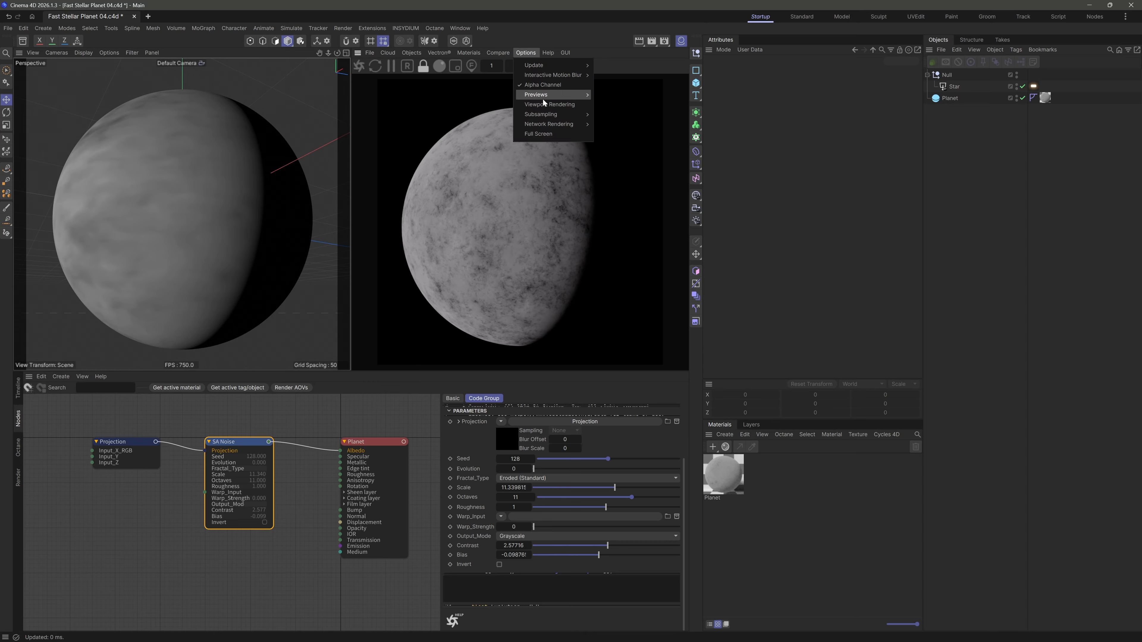
pyautogui.click(538, 37)
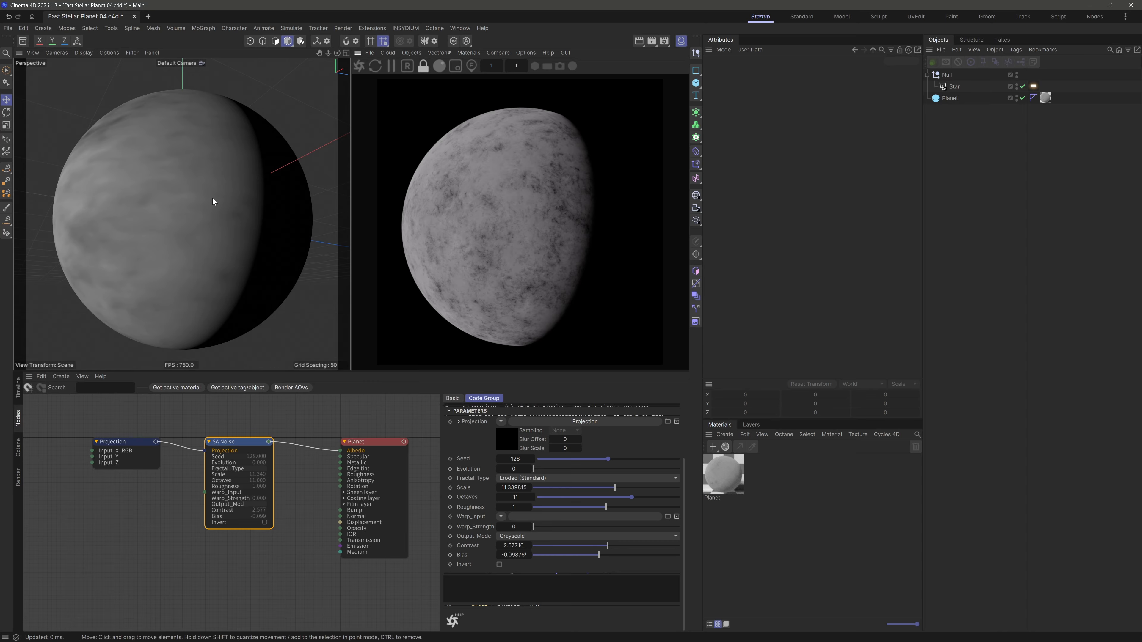
pyautogui.scroll(5, 213, 202)
pyautogui.scroll(-6, 212, 203)
pyautogui.scroll(2, 214, 200)
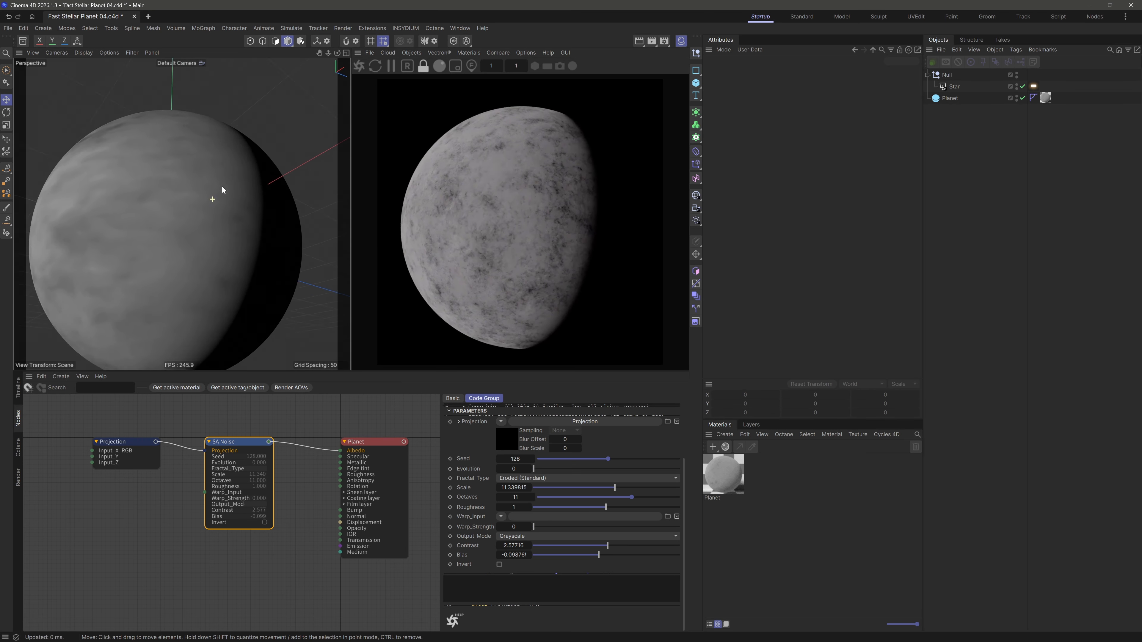
pyautogui.scroll(-3, 214, 189)
pyautogui.scroll(3, 203, 199)
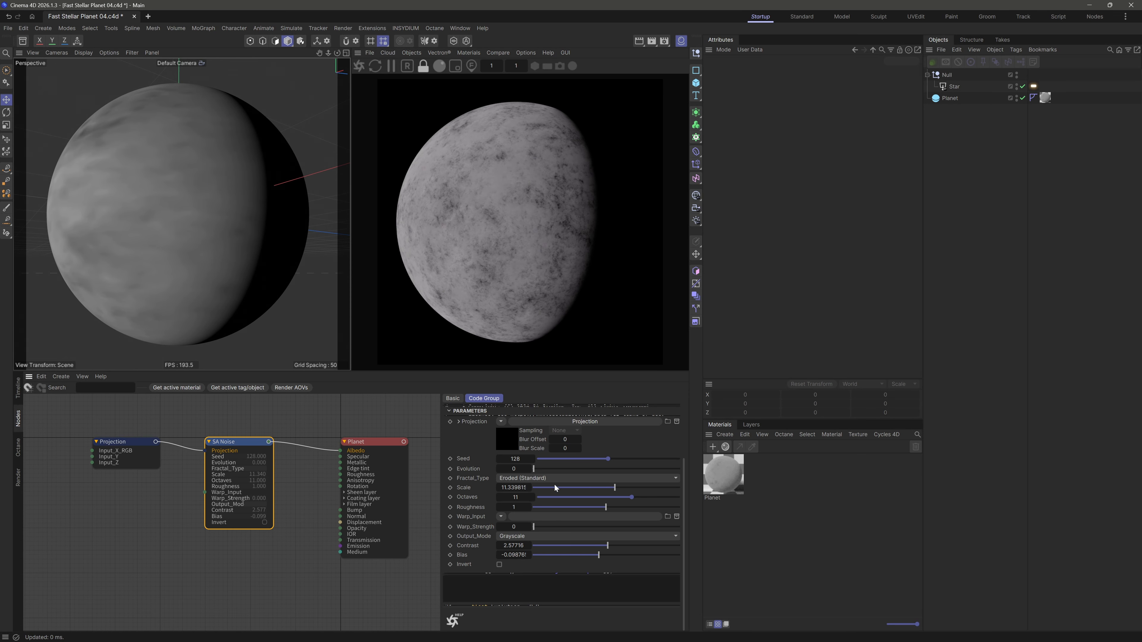
# Set the SA Noise node's Scale to about 18.03 and its Bias to about -0.116
pyautogui.moveTo(615, 487); pyautogui.dragTo(645, 501)
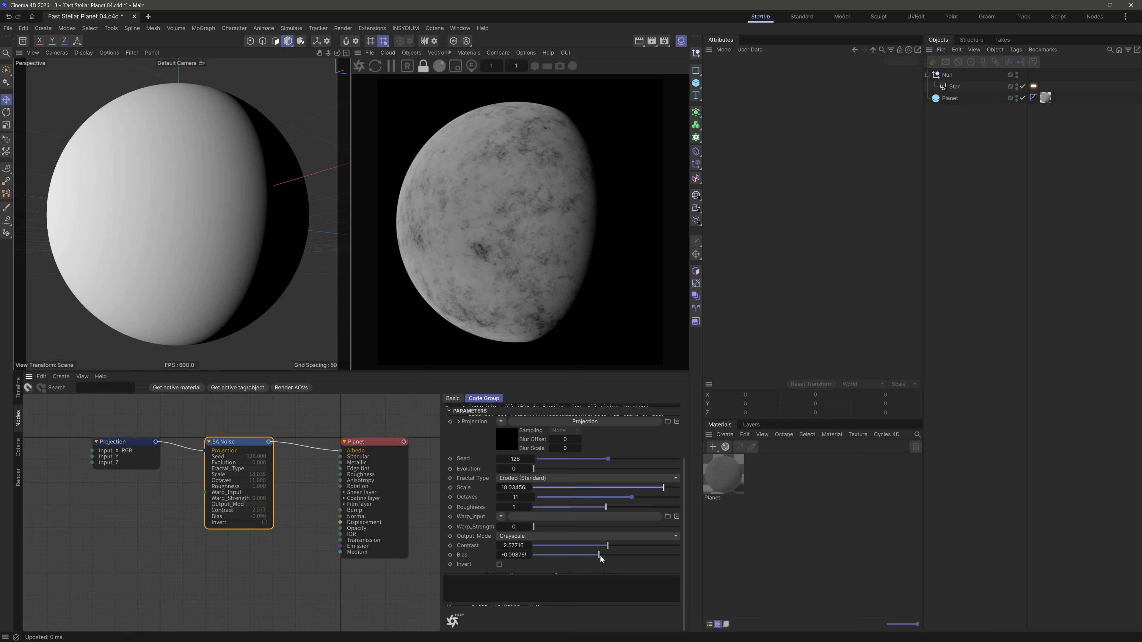
pyautogui.moveTo(601, 558); pyautogui.dragTo(603, 557)
pyautogui.moveTo(521, 555); pyautogui.dragTo(512, 555)
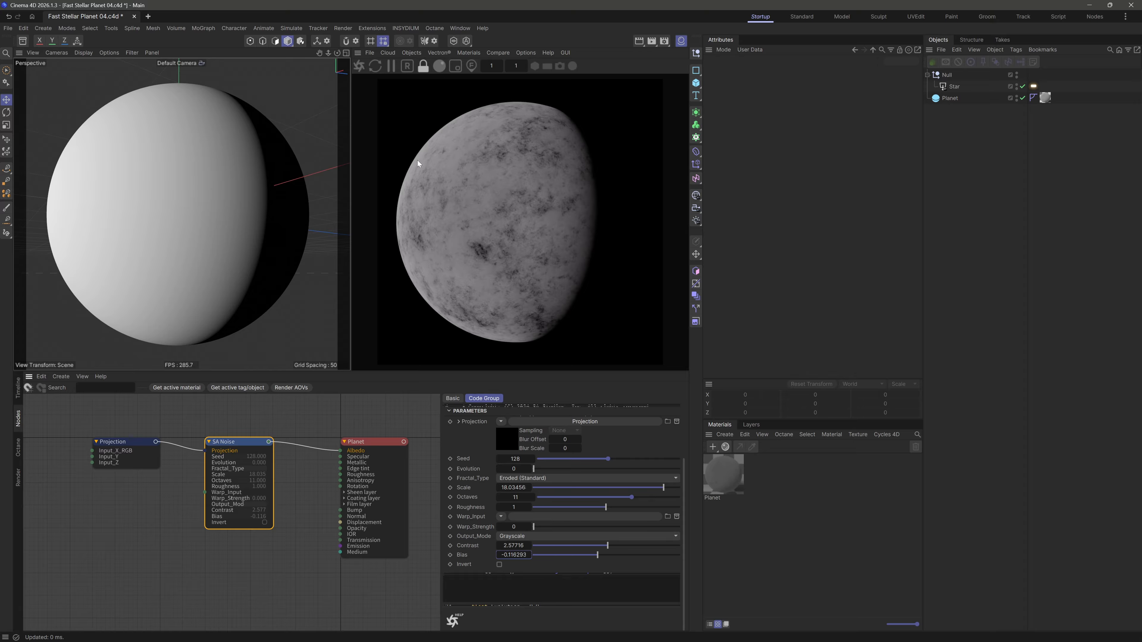
pyautogui.moveTo(212, 198)
pyautogui.keyDown('alt'); pyautogui.mouseDown()
pyautogui.moveTo(213, 189)
pyautogui.moveTo(187, 217)
pyautogui.moveTo(198, 202)
pyautogui.mouseUp(); pyautogui.keyUp('alt')
pyautogui.scroll(-5, 207, 196)
pyautogui.scroll(4, 204, 202)
pyautogui.scroll(2, 199, 202)
# Add a Noise node feeding the Projection node's Input_X_RGB to distort the planet's surface pattern
pyautogui.click(154, 534)
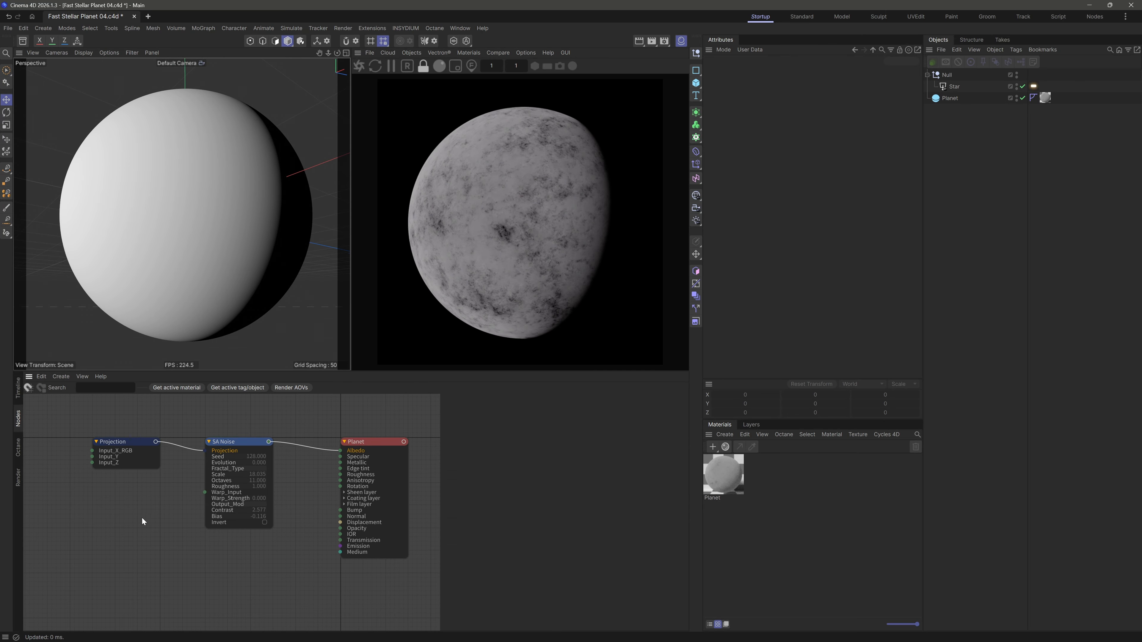
pyautogui.moveTo(105, 507); pyautogui.dragTo(188, 510, button='middle')
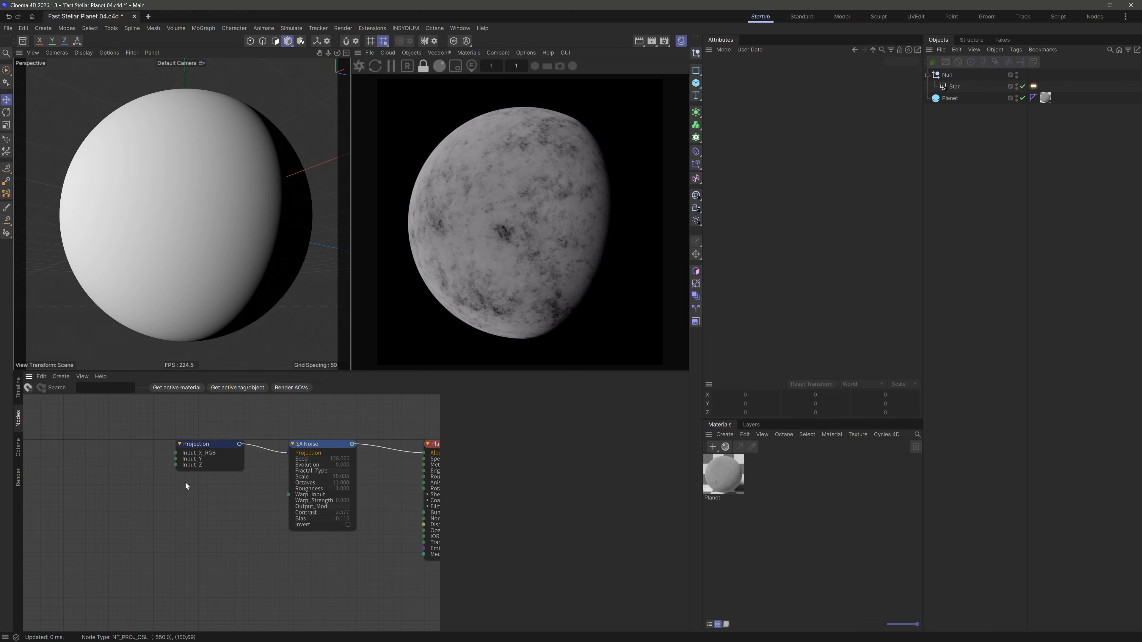
pyautogui.scroll(1, 186, 483)
pyautogui.moveTo(211, 442); pyautogui.dragTo(164, 444)
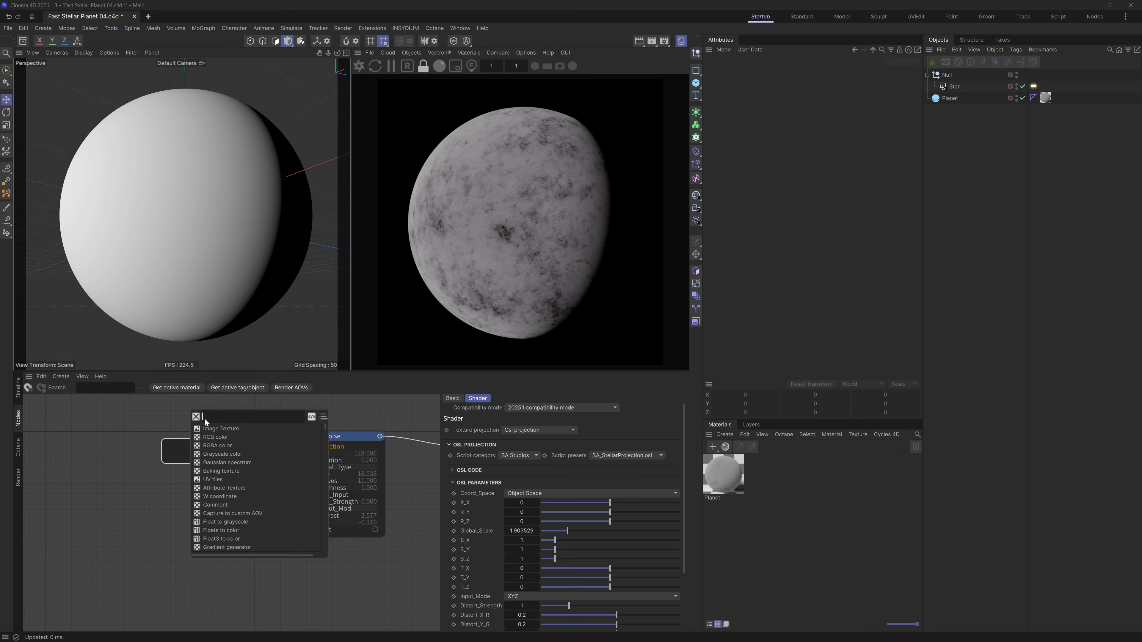
pyautogui.write('NOISE')
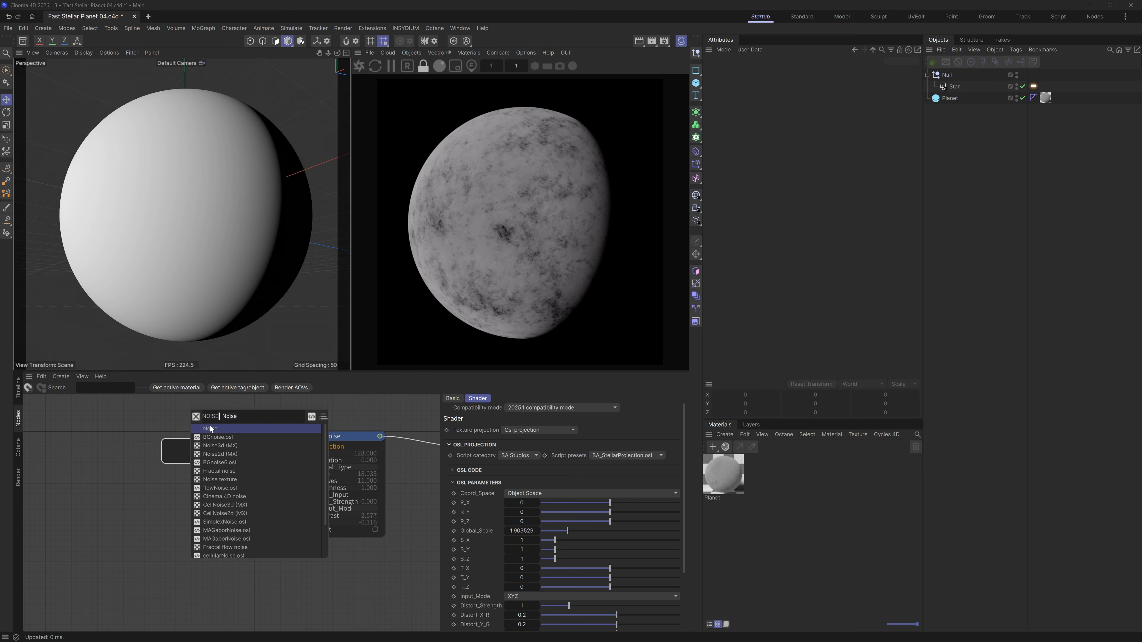
pyautogui.click(211, 428)
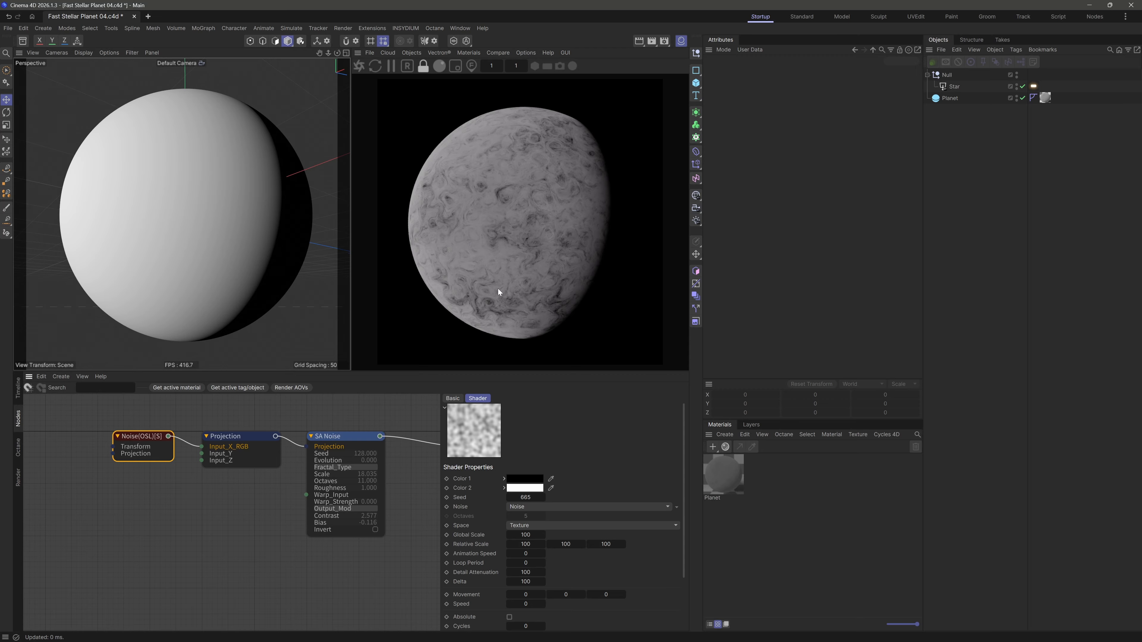
pyautogui.scroll(5, 194, 181)
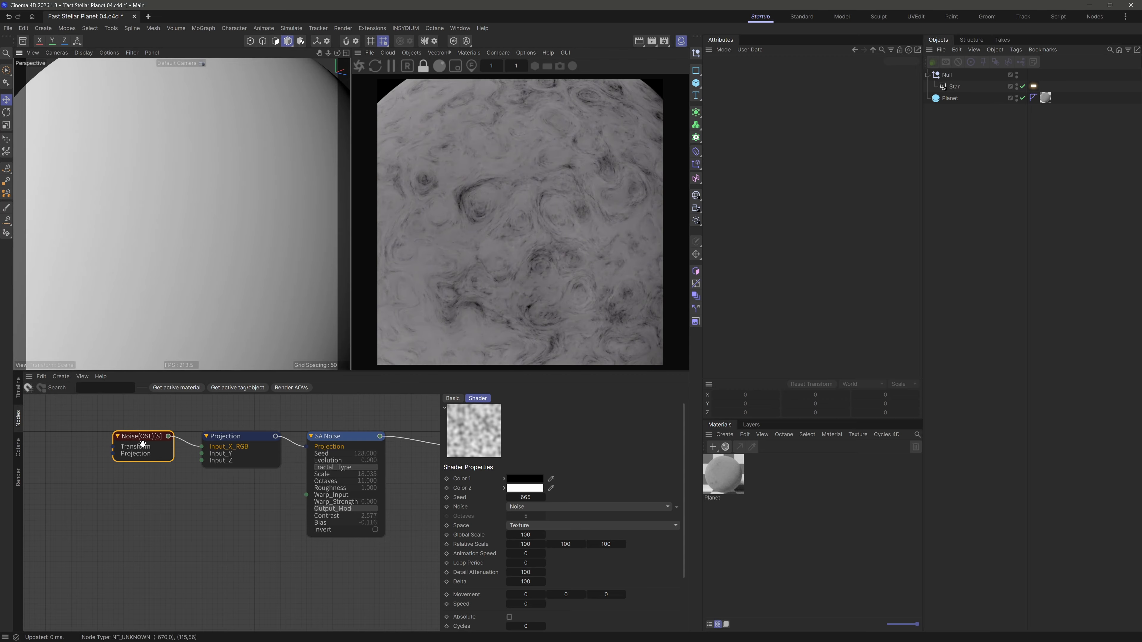
pyautogui.scroll(-2, 681, 468)
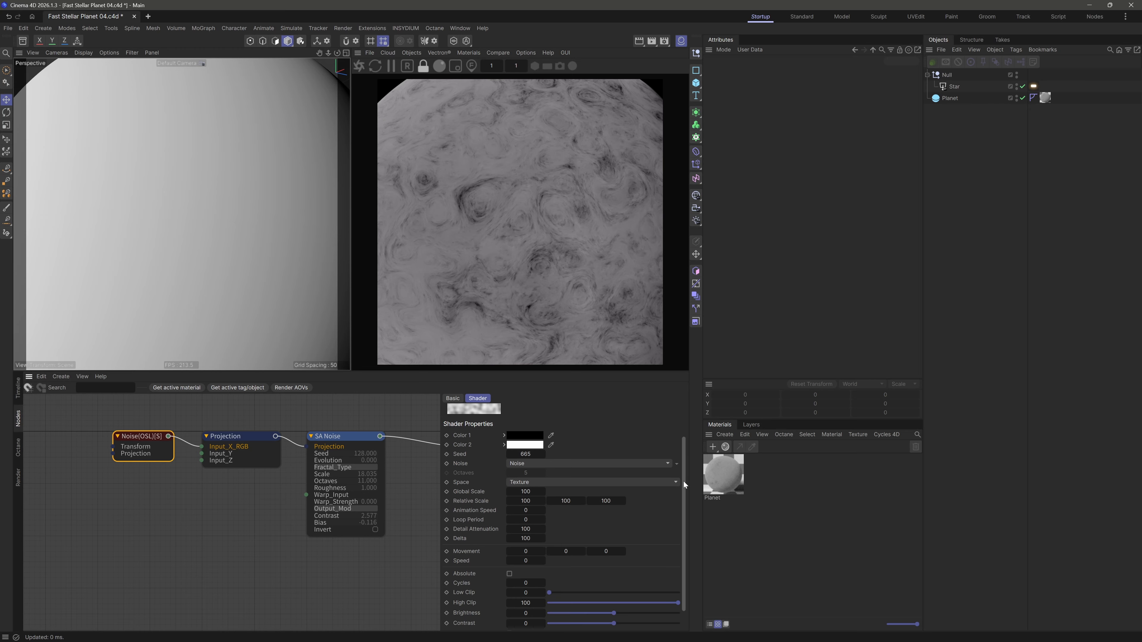
pyautogui.moveTo(683, 482)
pyautogui.mouseDown()
pyautogui.moveTo(691, 454)
pyautogui.moveTo(695, 523)
pyautogui.moveTo(697, 476)
pyautogui.mouseUp()
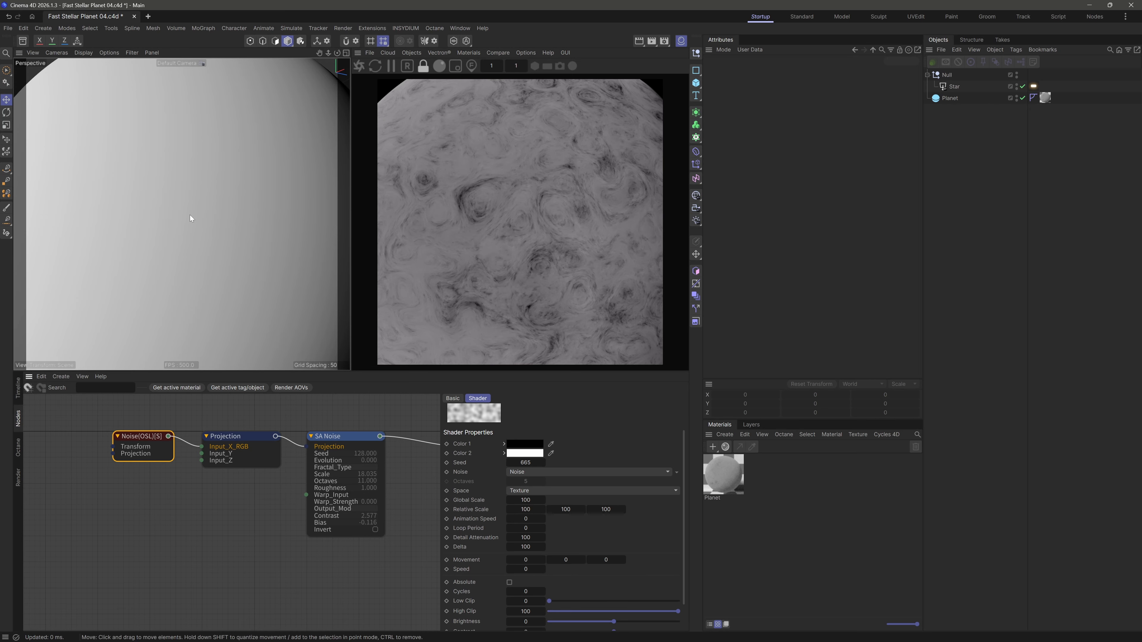
pyautogui.scroll(-6, 192, 193)
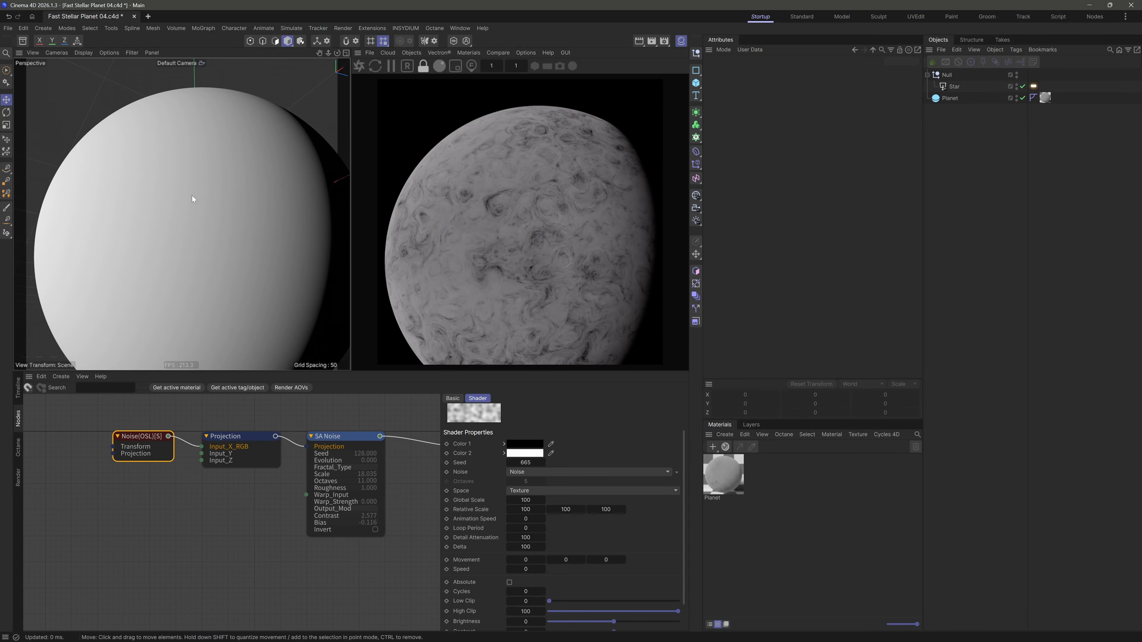
# Change the Noise node's noise type to Luka and solo the node in the live render
pyautogui.scroll(2, 192, 196)
pyautogui.click(567, 473)
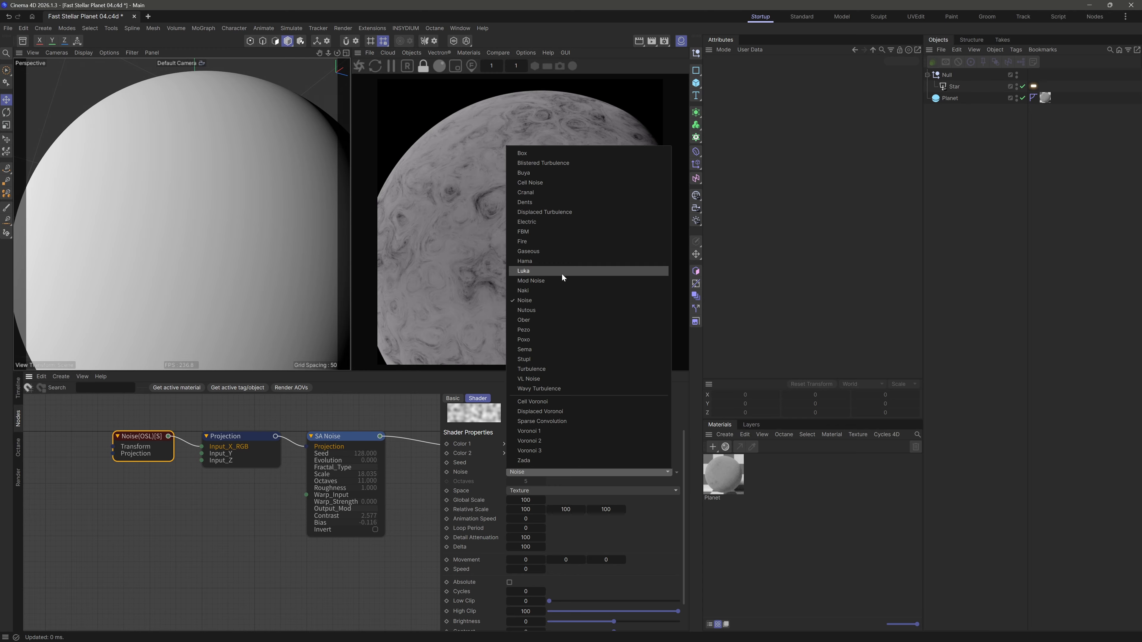
pyautogui.click(533, 272)
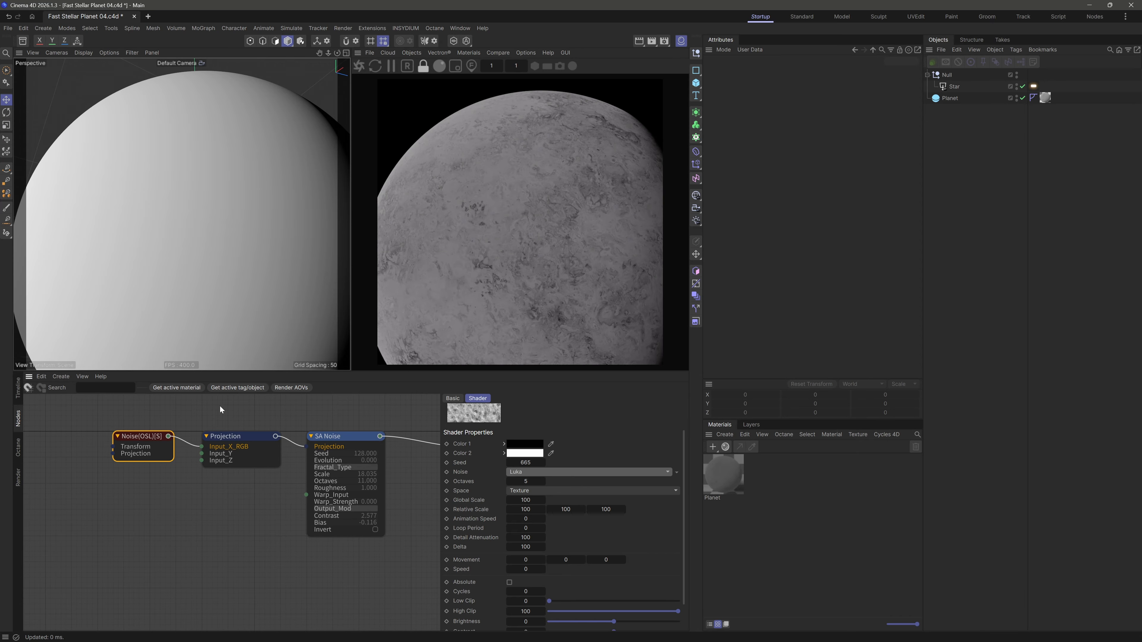
pyautogui.press('s')
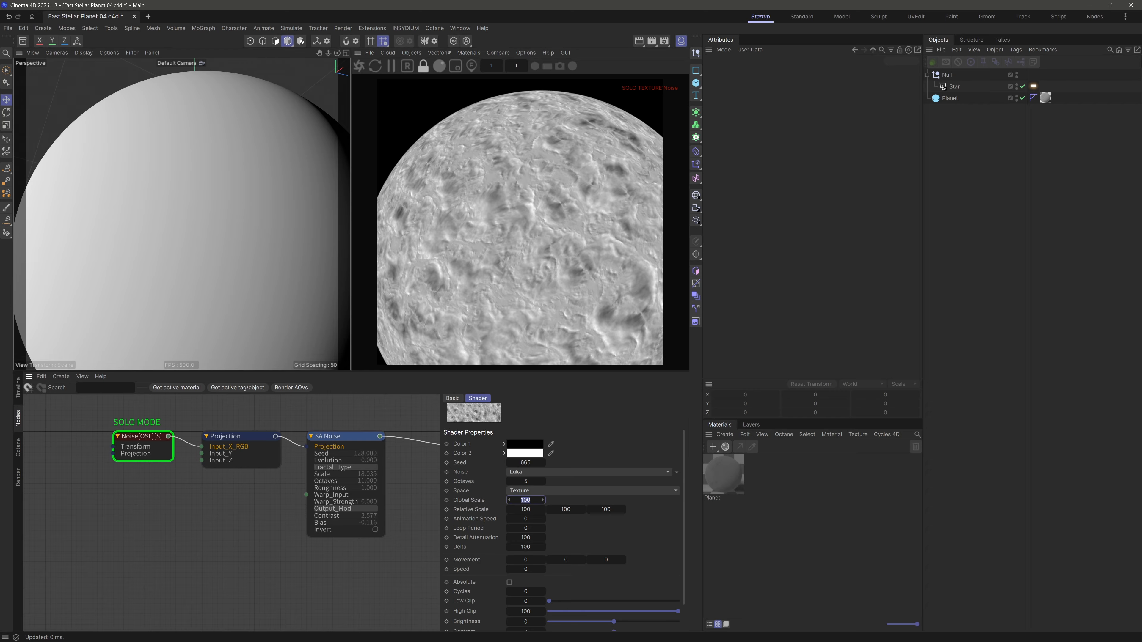
# Set the soloed Noise node's Global Scale to 1000 and its Octaves to 15
pyautogui.write('0')
pyautogui.press('Return')
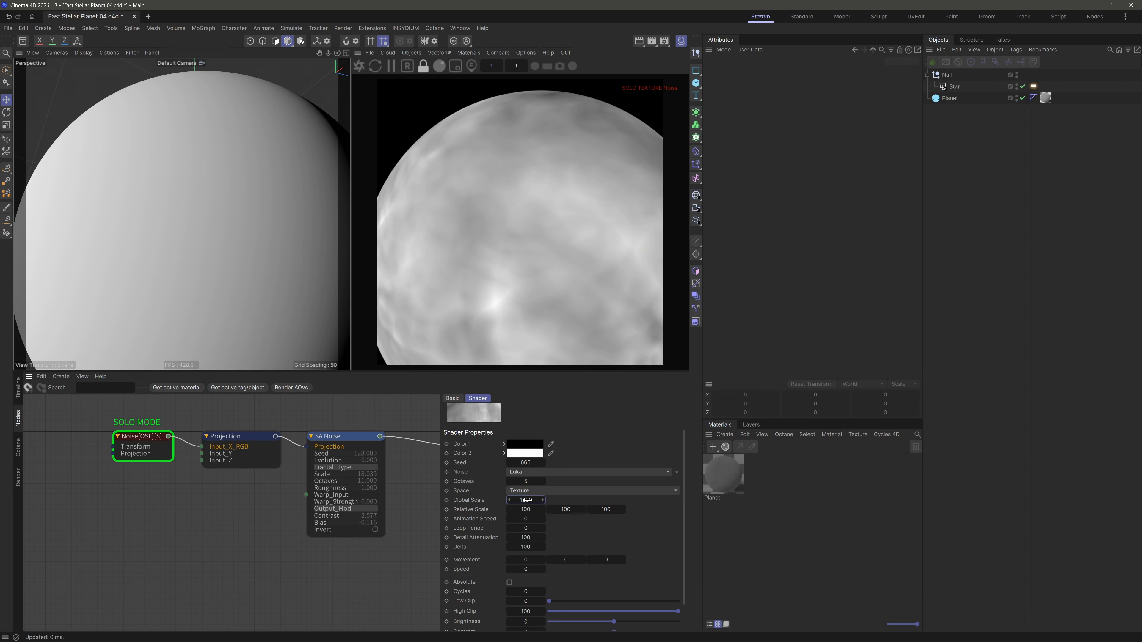
pyautogui.moveTo(530, 481); pyautogui.dragTo(597, 469)
pyautogui.press('Tab')
pyautogui.write('1000')
pyautogui.press('Return')
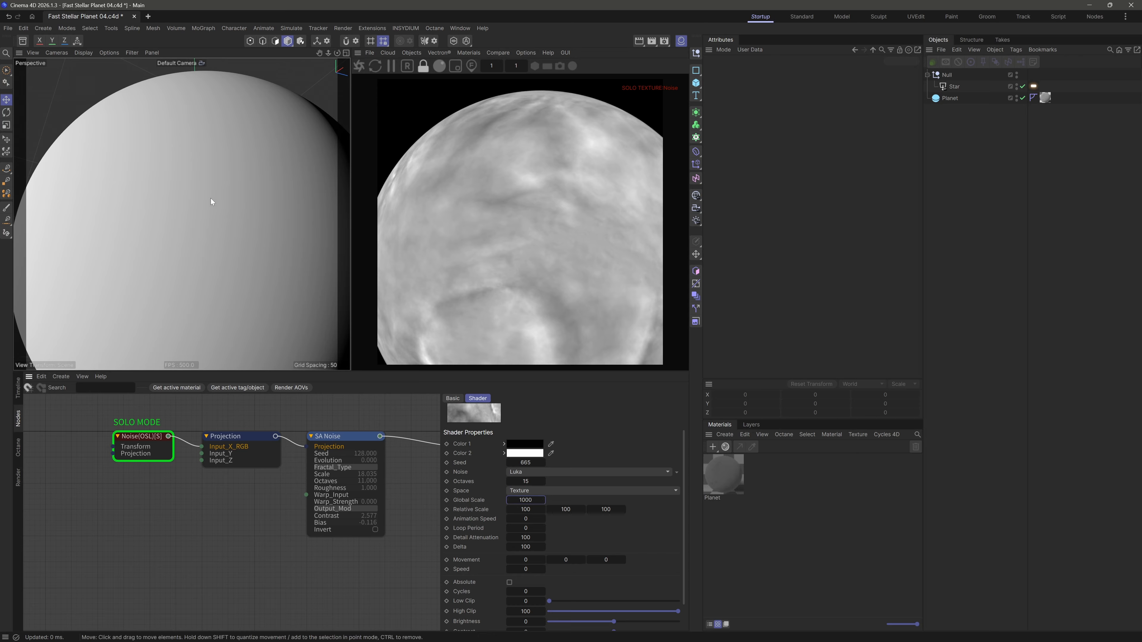
# Inspect the soloed noise across the whole planet and turn solo mode off to check the distorted surface
pyautogui.scroll(-5, 195, 211)
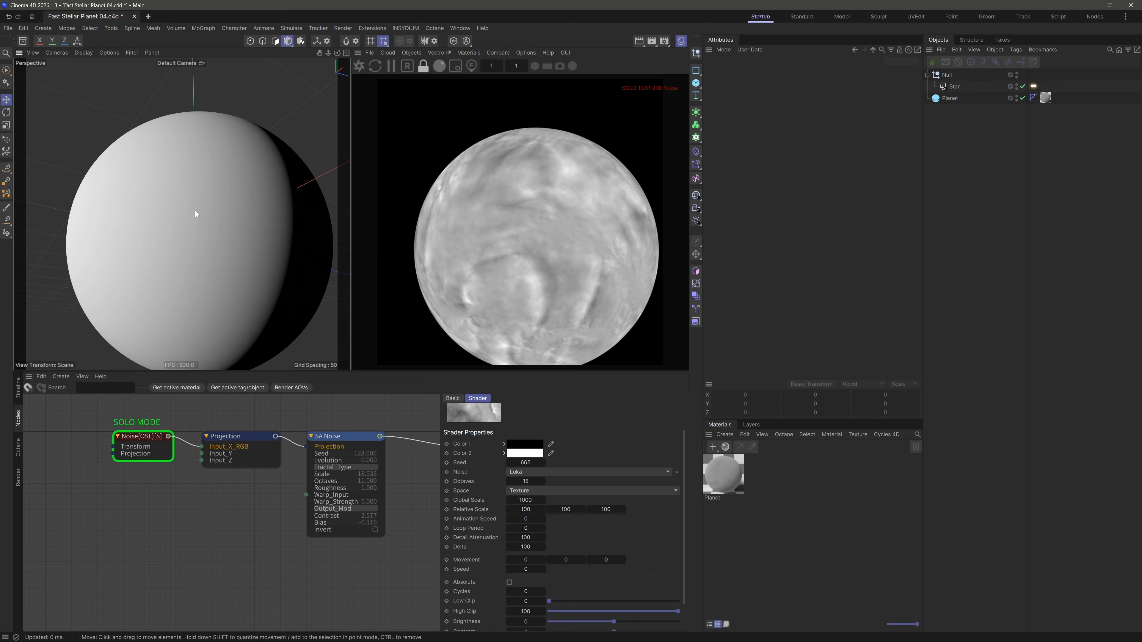
pyautogui.moveTo(211, 195)
pyautogui.keyDown('alt'); pyautogui.mouseDown()
pyautogui.moveTo(186, 212)
pyautogui.moveTo(206, 209)
pyautogui.moveTo(207, 219)
pyautogui.mouseUp(); pyautogui.keyUp('alt')
pyautogui.keyDown('alt'); pyautogui.moveTo(207, 219); pyautogui.dragTo(200, 212, button='middle'); pyautogui.keyUp('alt')
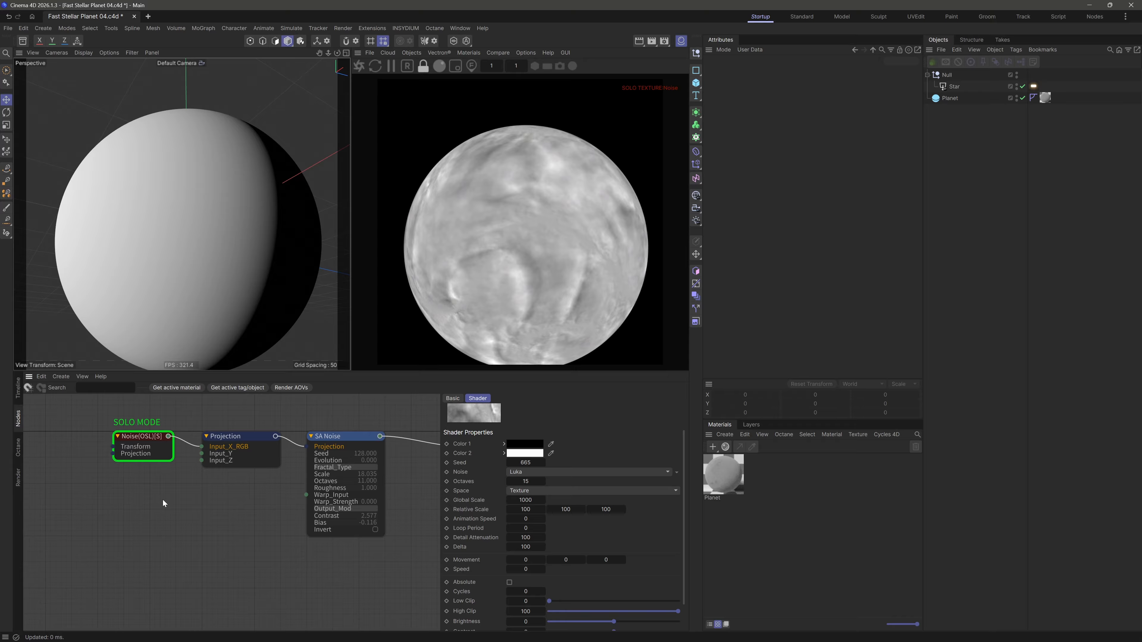
pyautogui.press('s')
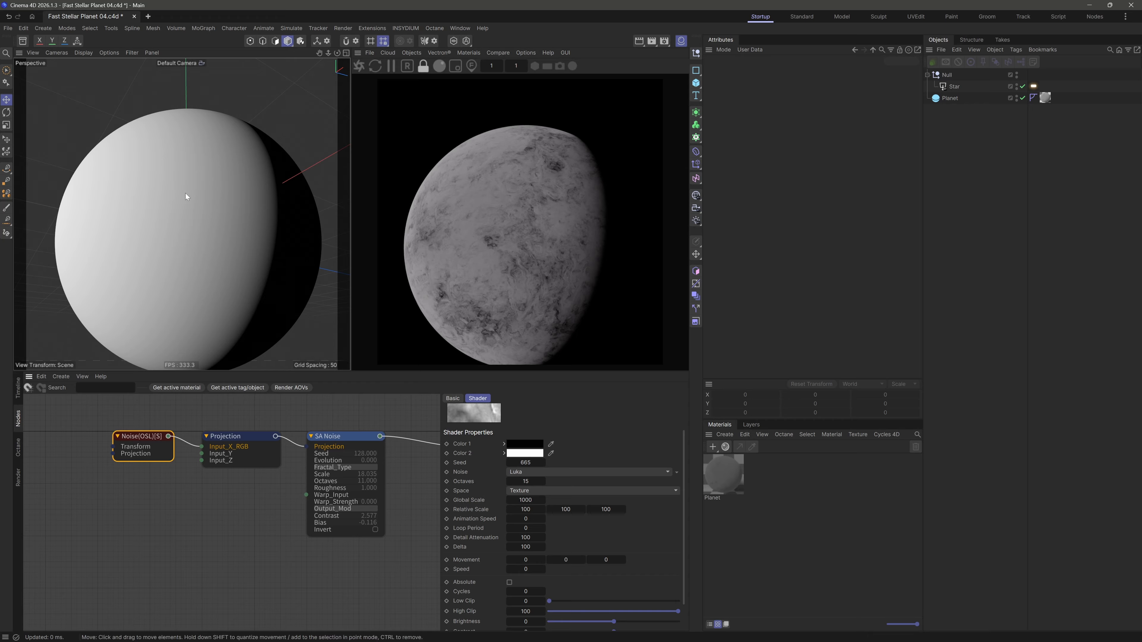
pyautogui.moveTo(185, 193)
pyautogui.keyDown('alt'); pyautogui.mouseDown()
pyautogui.moveTo(203, 195)
pyautogui.moveTo(186, 206)
pyautogui.moveTo(202, 184)
pyautogui.mouseUp(); pyautogui.keyUp('alt')
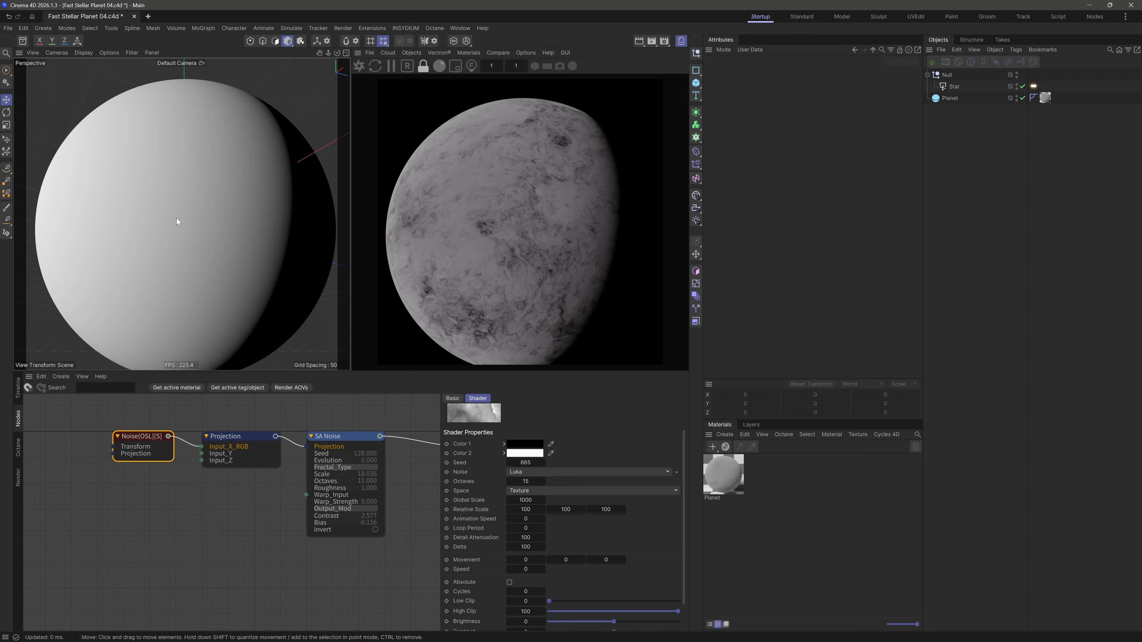
pyautogui.scroll(-2, 171, 217)
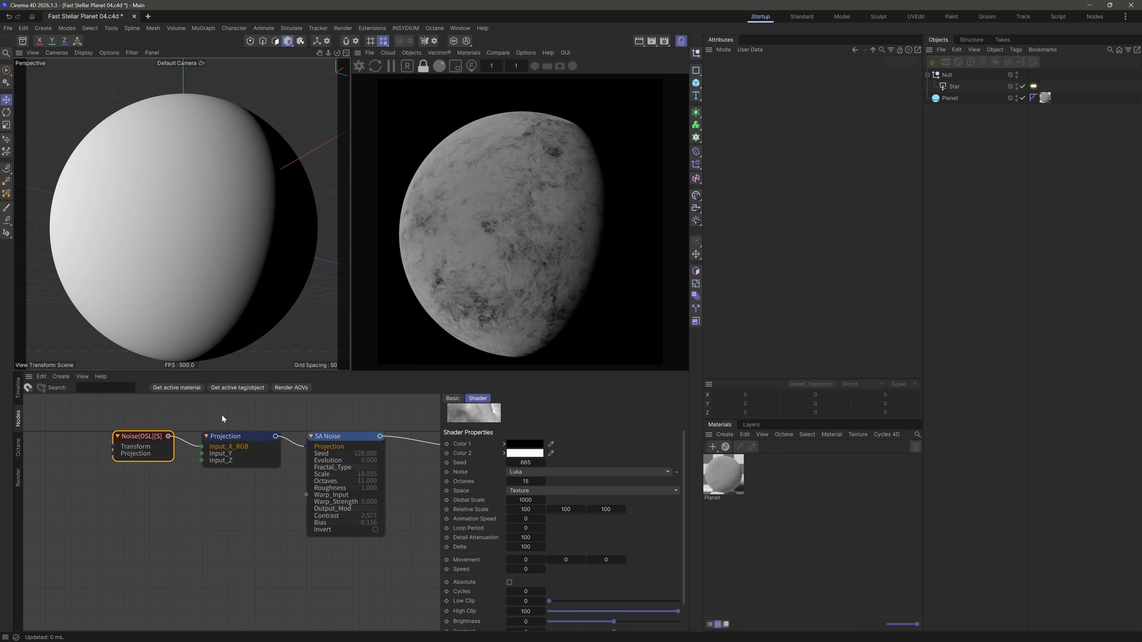
# Set the Projection node's Distort_Strength to about 0.75 and its Distort_X_R to about 0.248
pyautogui.click(241, 450)
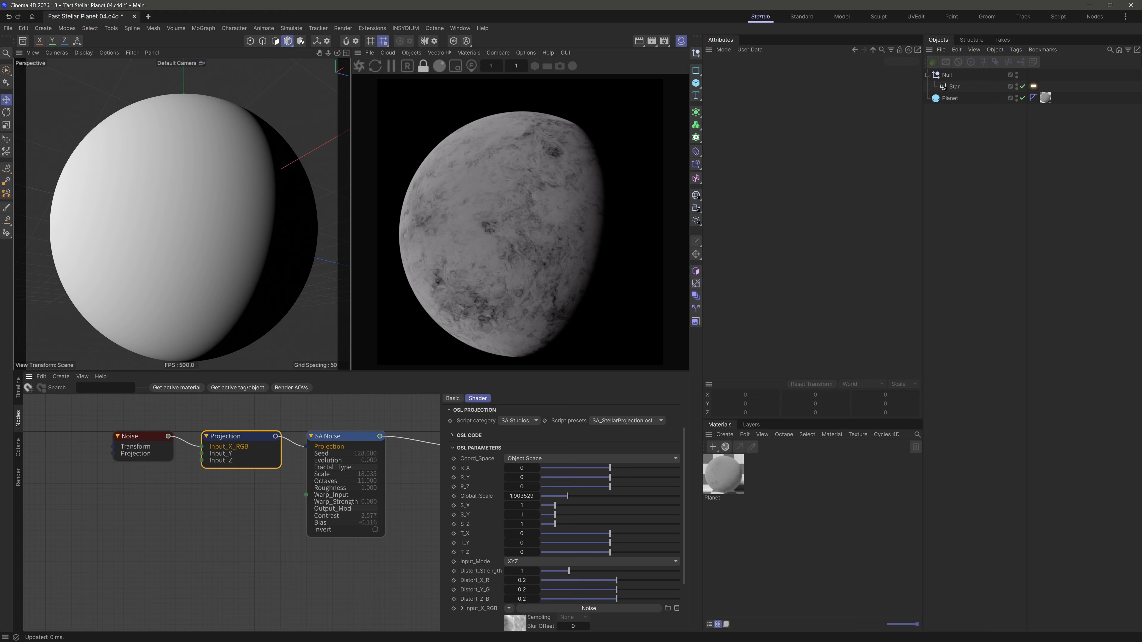
pyautogui.scroll(-3, 516, 468)
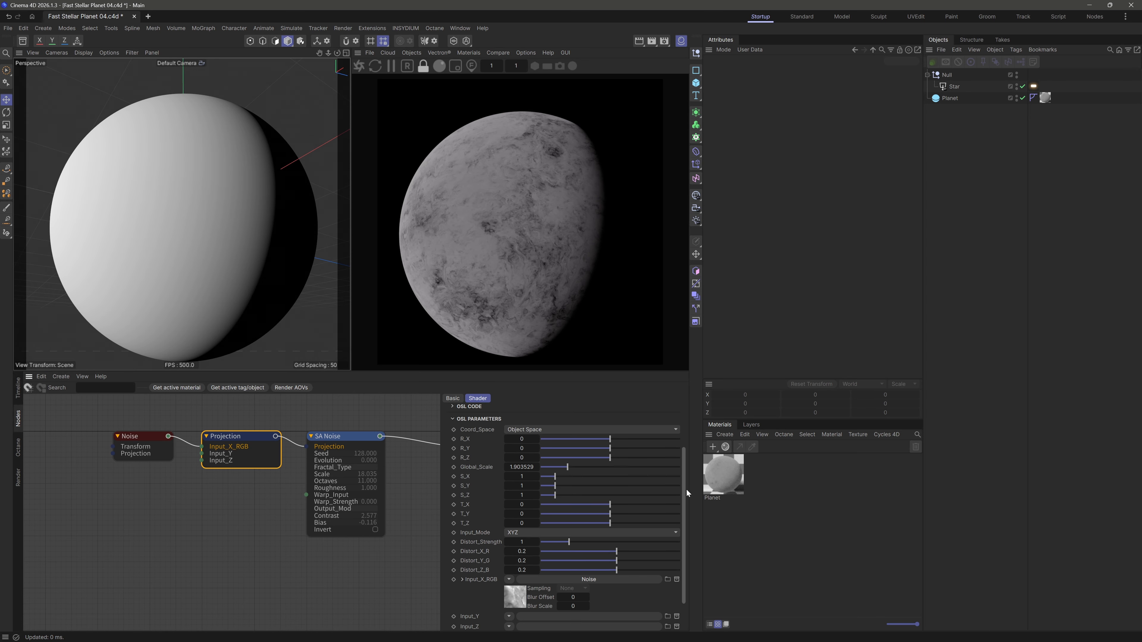
pyautogui.moveTo(561, 510)
pyautogui.mouseDown()
pyautogui.moveTo(548, 512)
pyautogui.moveTo(565, 511)
pyautogui.mouseUp()
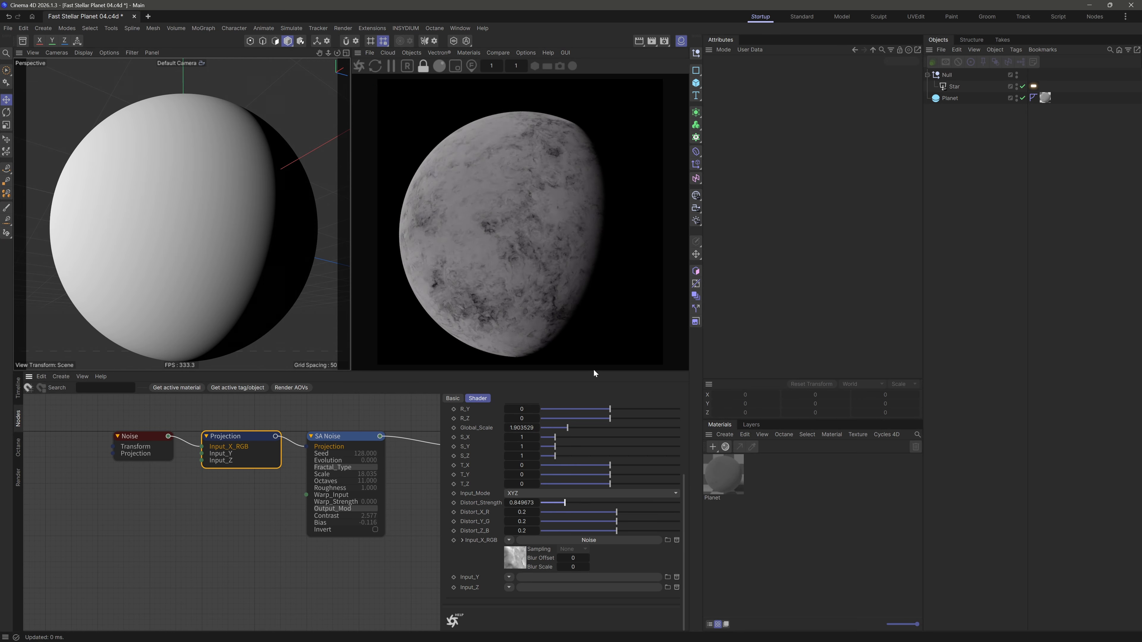
pyautogui.click(562, 502)
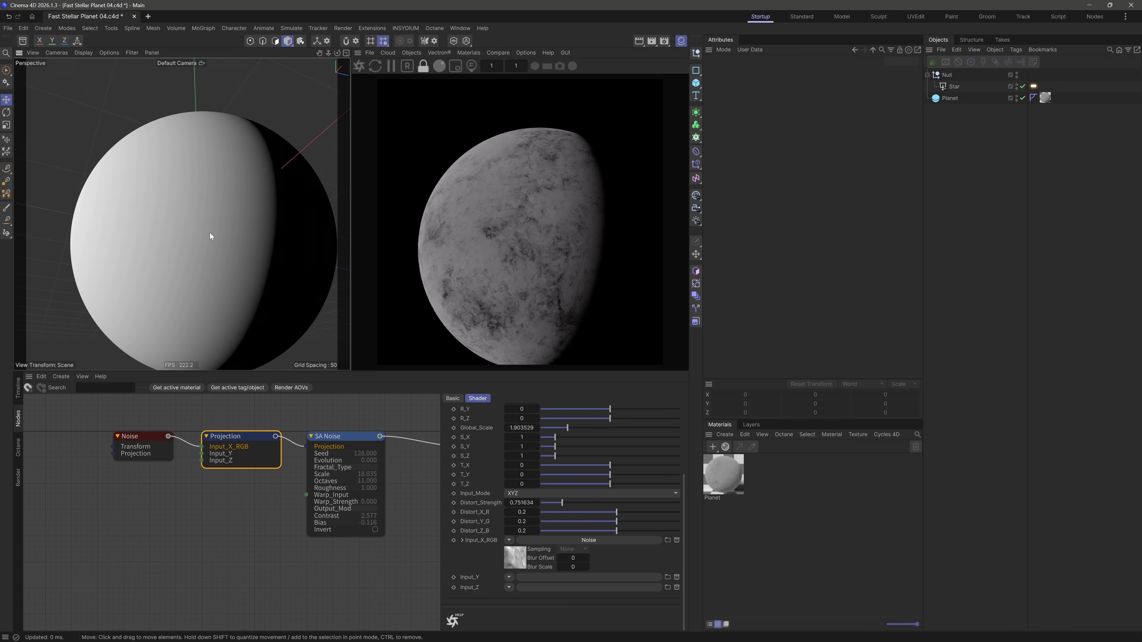
pyautogui.scroll(6, 214, 237)
pyautogui.scroll(-2, 238, 254)
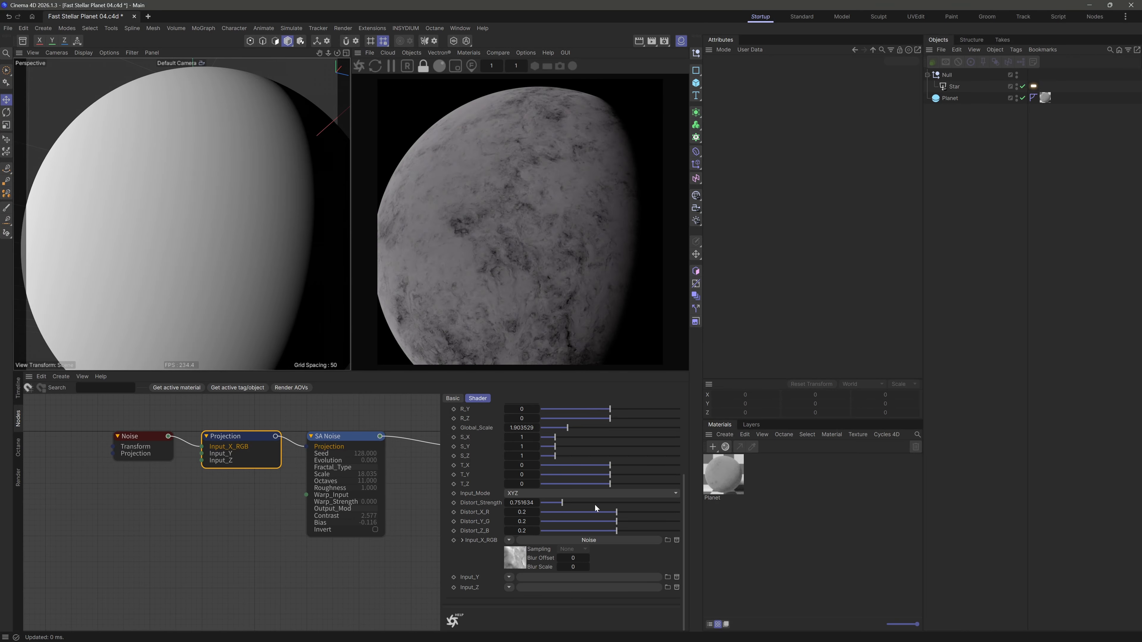
pyautogui.moveTo(616, 517); pyautogui.dragTo(620, 519)
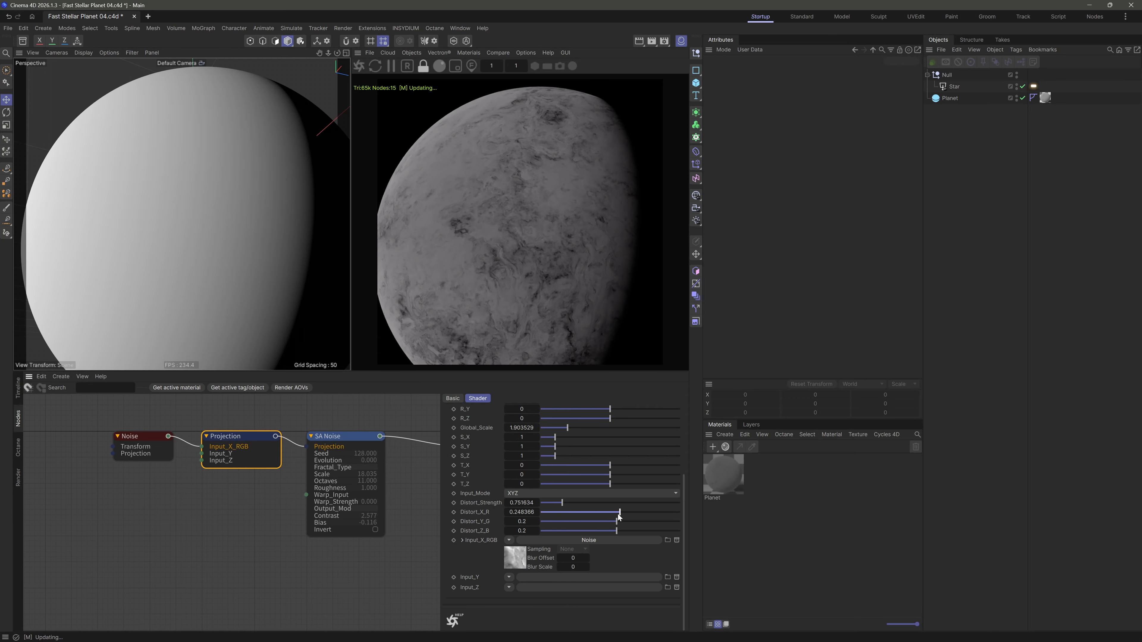
# Duplicate the Noise node with Seed 808 and Global Scale 200, and connect the copy to the Projection node's Input_Y
pyautogui.click(136, 427)
pyautogui.click(143, 436)
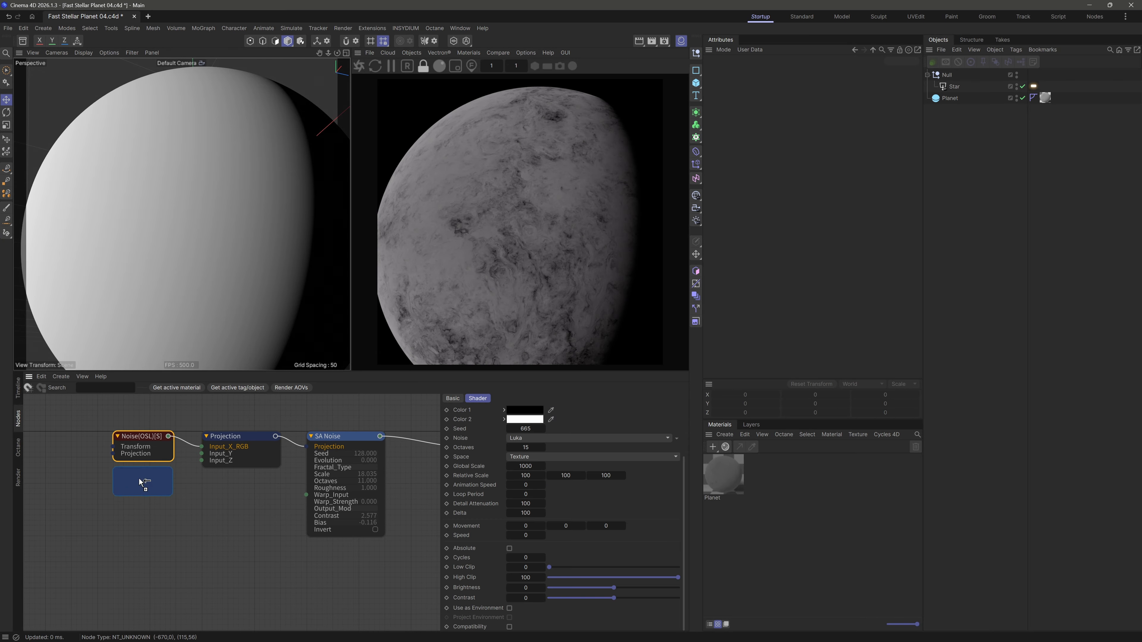
pyautogui.keyDown('ctrl'); pyautogui.moveTo(140, 482); pyautogui.dragTo(141, 485); pyautogui.keyUp('ctrl')
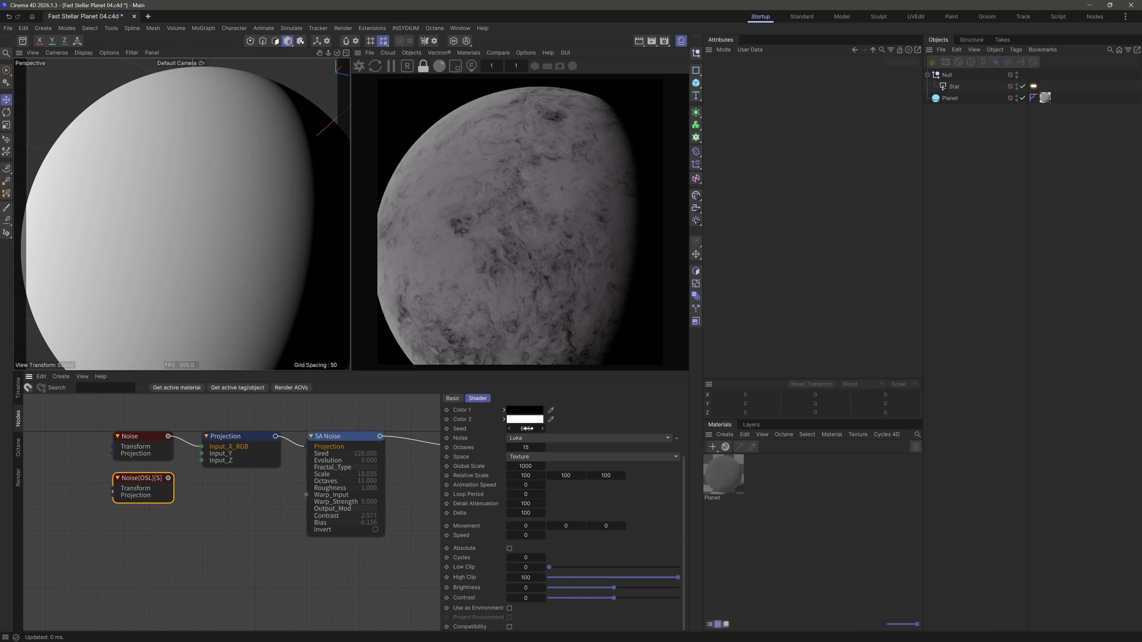
pyautogui.click(534, 466)
pyautogui.moveTo(168, 478); pyautogui.dragTo(203, 456)
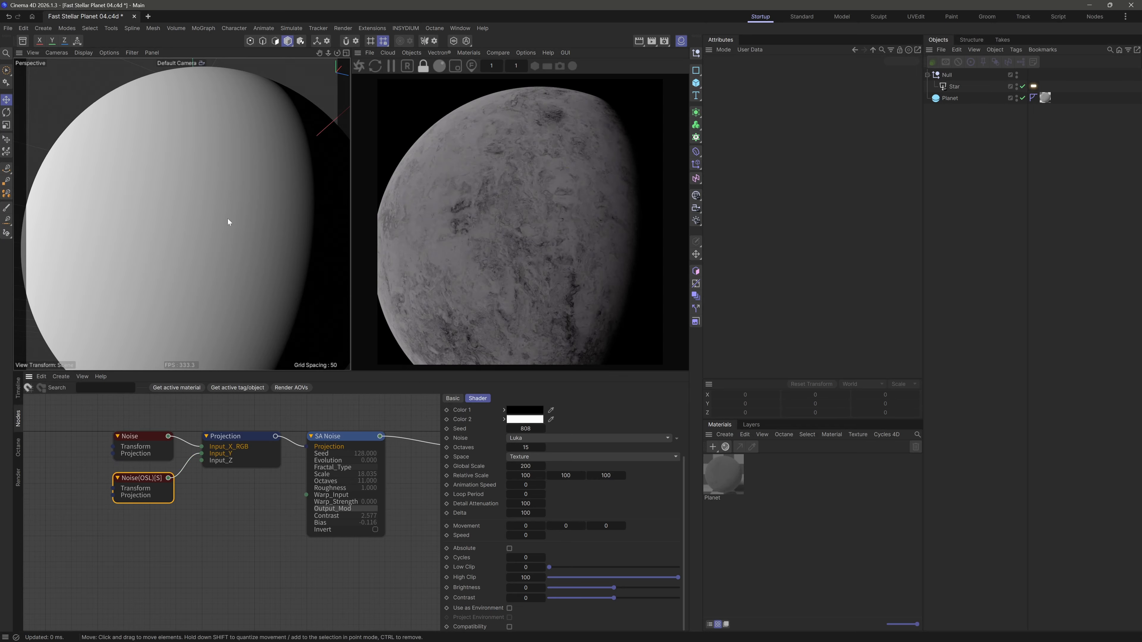
# Set the Projection node's Distort_Y_G to about 0.17 and check the planet's surface from other angles
pyautogui.click(222, 436)
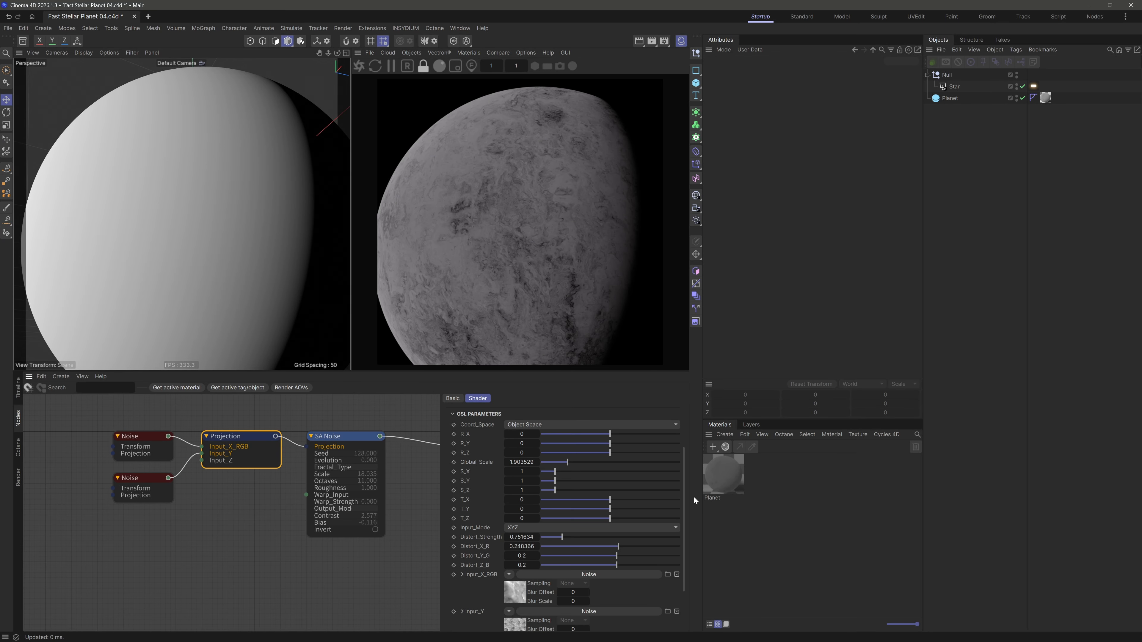
pyautogui.scroll(-2, 678, 520)
pyautogui.moveTo(615, 519)
pyautogui.mouseDown()
pyautogui.moveTo(630, 520)
pyautogui.moveTo(617, 519)
pyautogui.mouseUp()
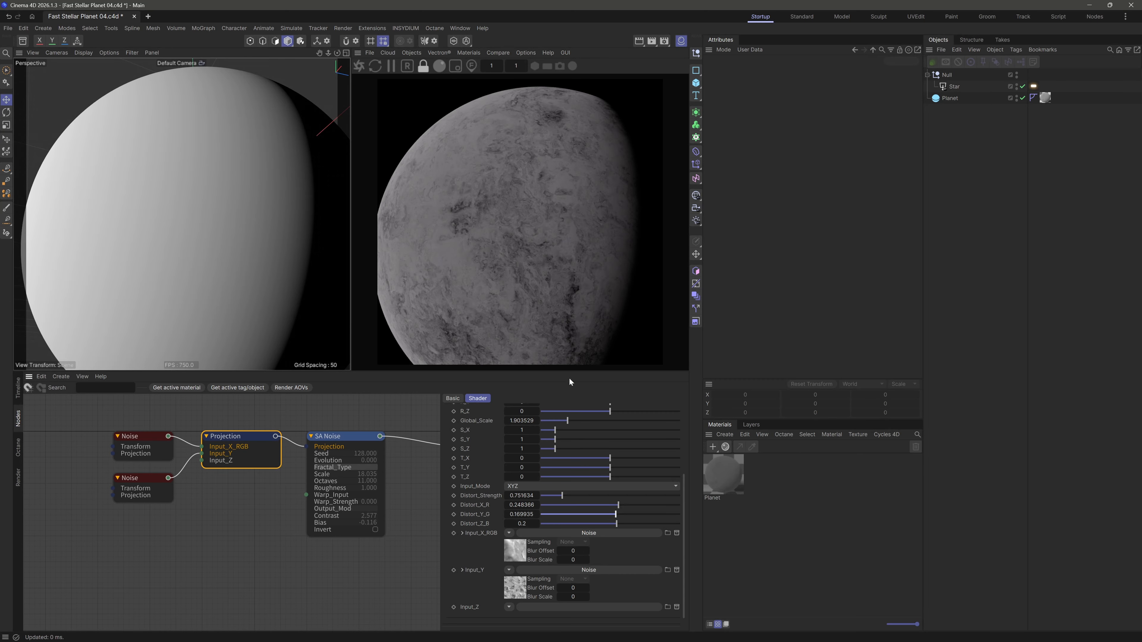
pyautogui.moveTo(179, 221)
pyautogui.keyDown('alt'); pyautogui.mouseDown(button='right')
pyautogui.moveTo(202, 218)
pyautogui.moveTo(171, 232)
pyautogui.mouseUp(button='right'); pyautogui.keyUp('alt')
pyautogui.moveTo(175, 226)
pyautogui.keyDown('alt'); pyautogui.mouseDown()
pyautogui.moveTo(186, 212)
pyautogui.moveTo(174, 220)
pyautogui.moveTo(211, 228)
pyautogui.moveTo(187, 227)
pyautogui.mouseUp(); pyautogui.keyUp('alt')
pyautogui.keyDown('alt'); pyautogui.moveTo(188, 227); pyautogui.dragTo(196, 219, button='right'); pyautogui.keyUp('alt')
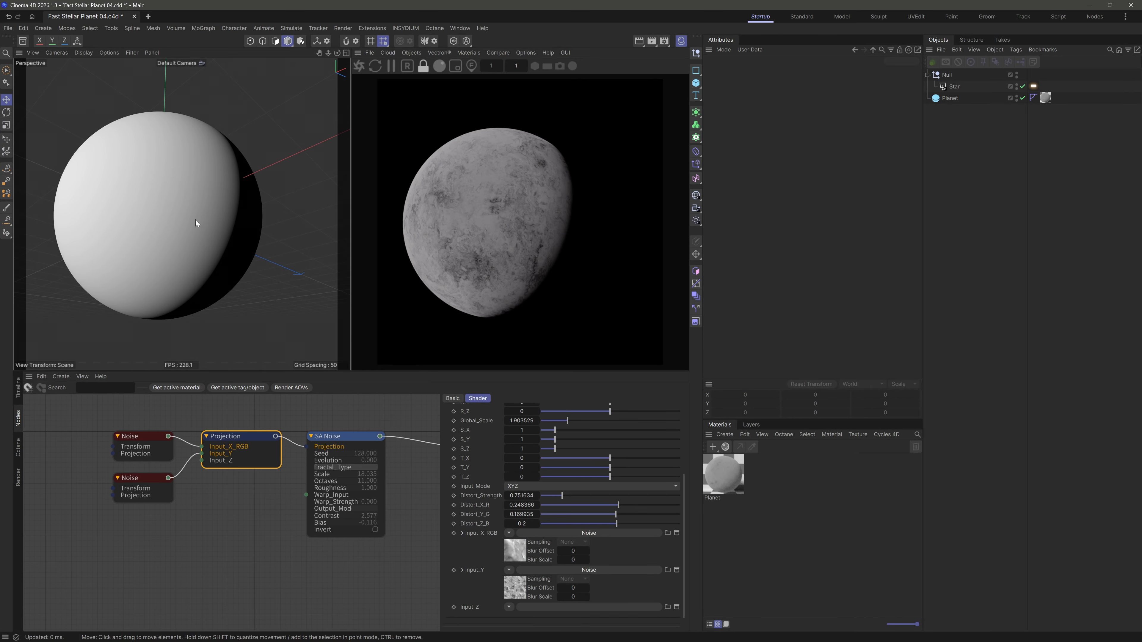
pyautogui.keyDown('alt'); pyautogui.moveTo(195, 223); pyautogui.dragTo(202, 217); pyautogui.keyUp('alt')
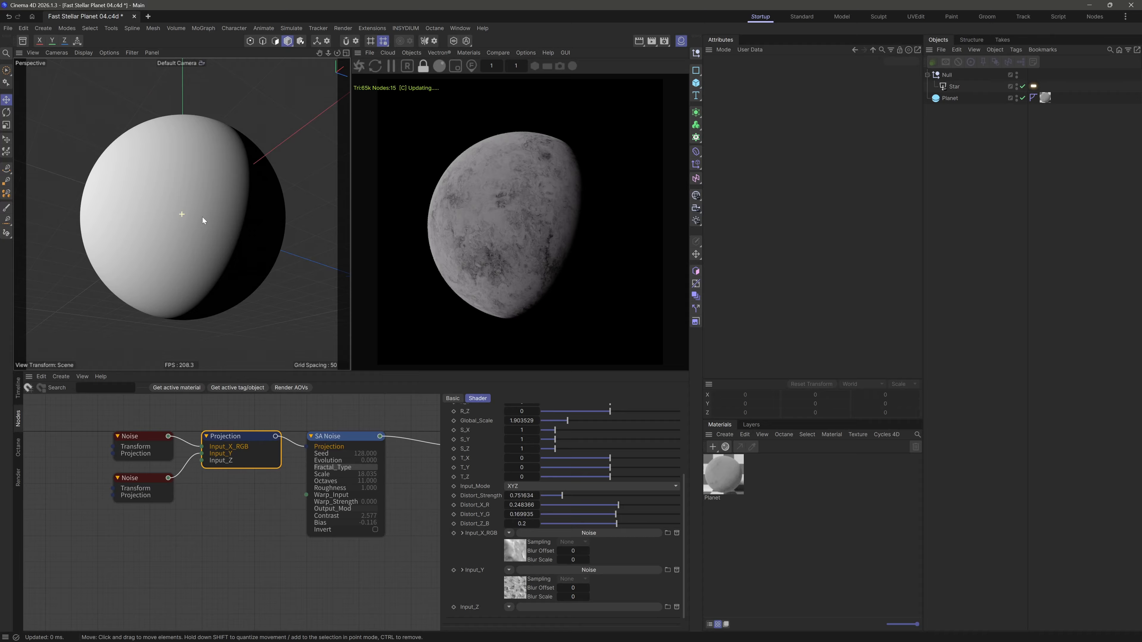
# Save the scene and rotate the Planet object to a heading of 7 to test how the texture follows
pyautogui.click(167, 509)
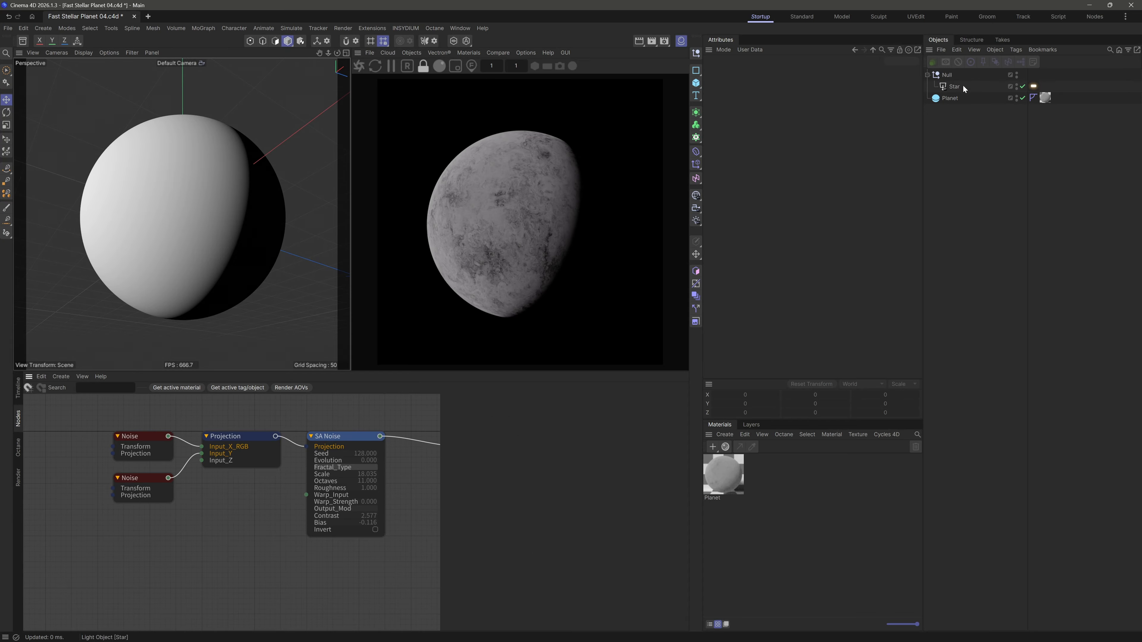
pyautogui.click(950, 98)
pyautogui.click(780, 72)
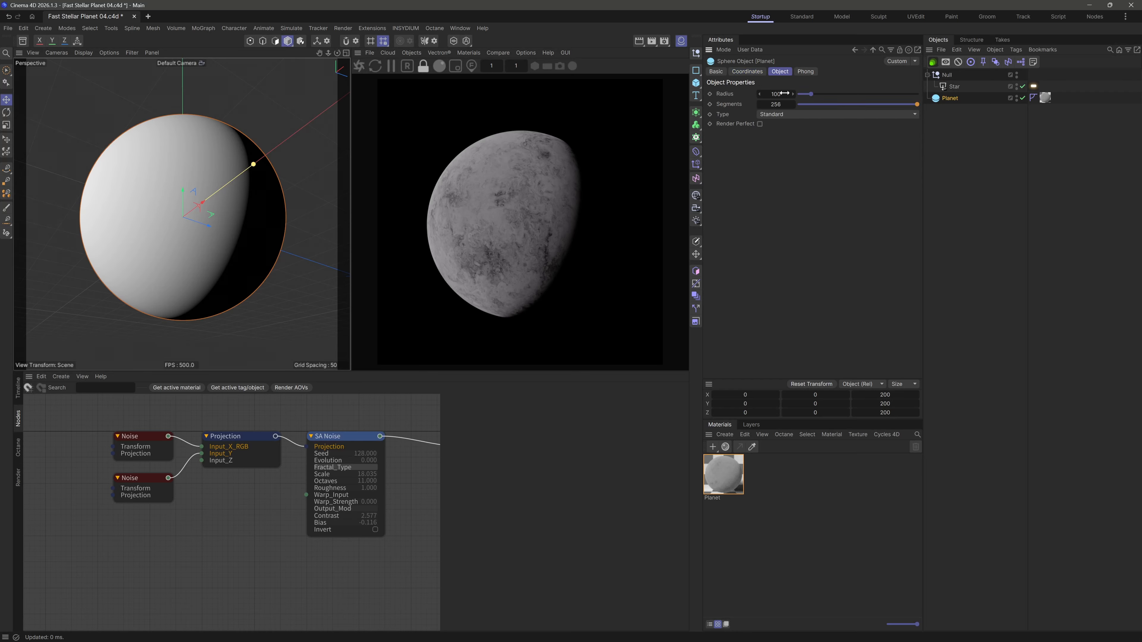
pyautogui.click(747, 71)
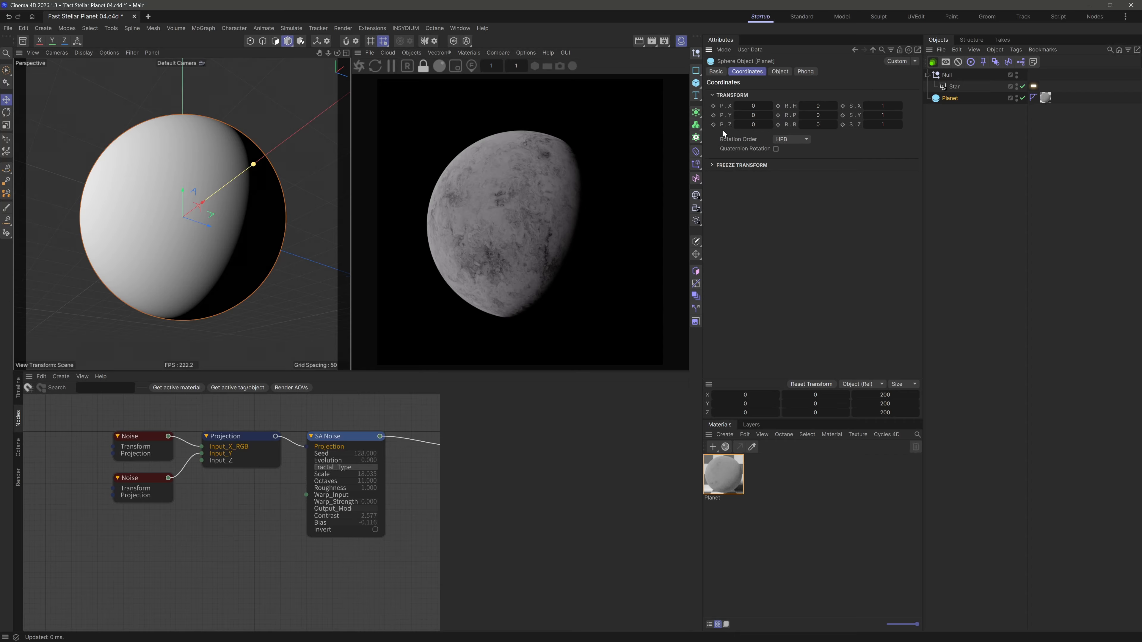
pyautogui.moveTo(246, 516); pyautogui.dragTo(172, 513, button='middle')
pyautogui.scroll(-2, 175, 526)
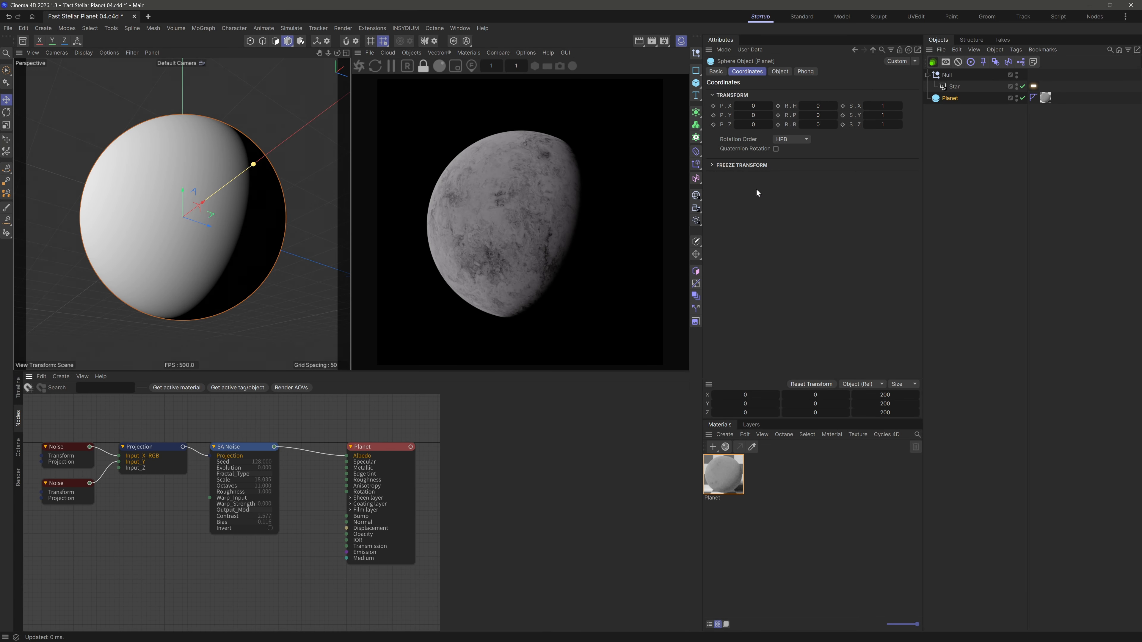
pyautogui.hotkey('ctrl', 's')
pyautogui.moveTo(822, 105); pyautogui.dragTo(820, 103)
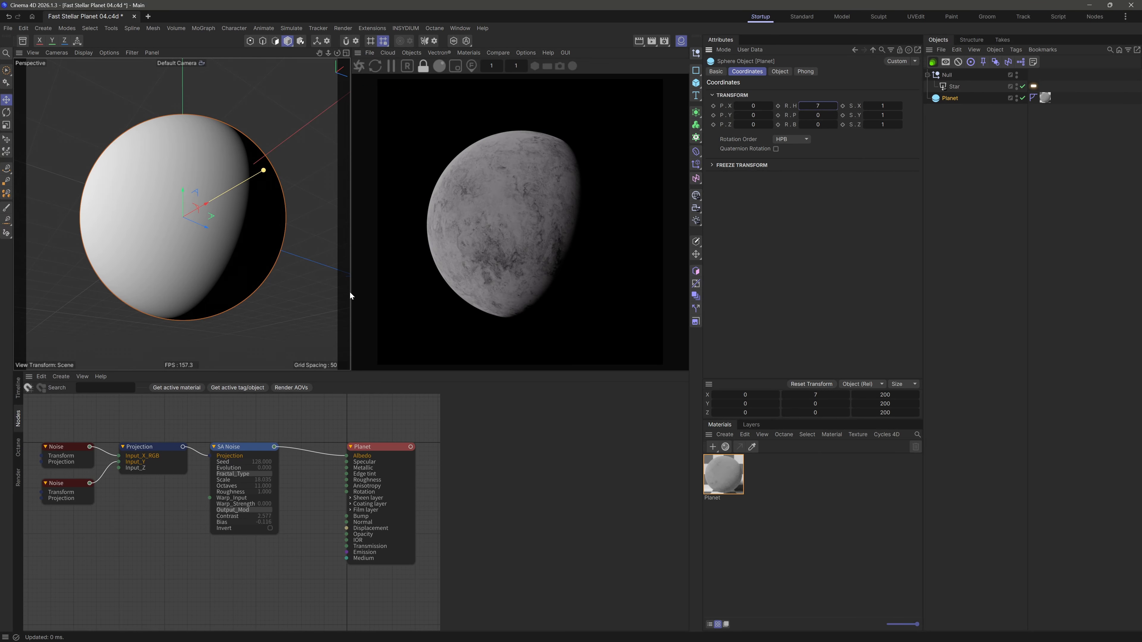
# Set the Space of both Noise nodes feeding the Projection node to Object
pyautogui.moveTo(77, 538); pyautogui.dragTo(118, 541, button='middle')
pyautogui.scroll(1, 118, 542)
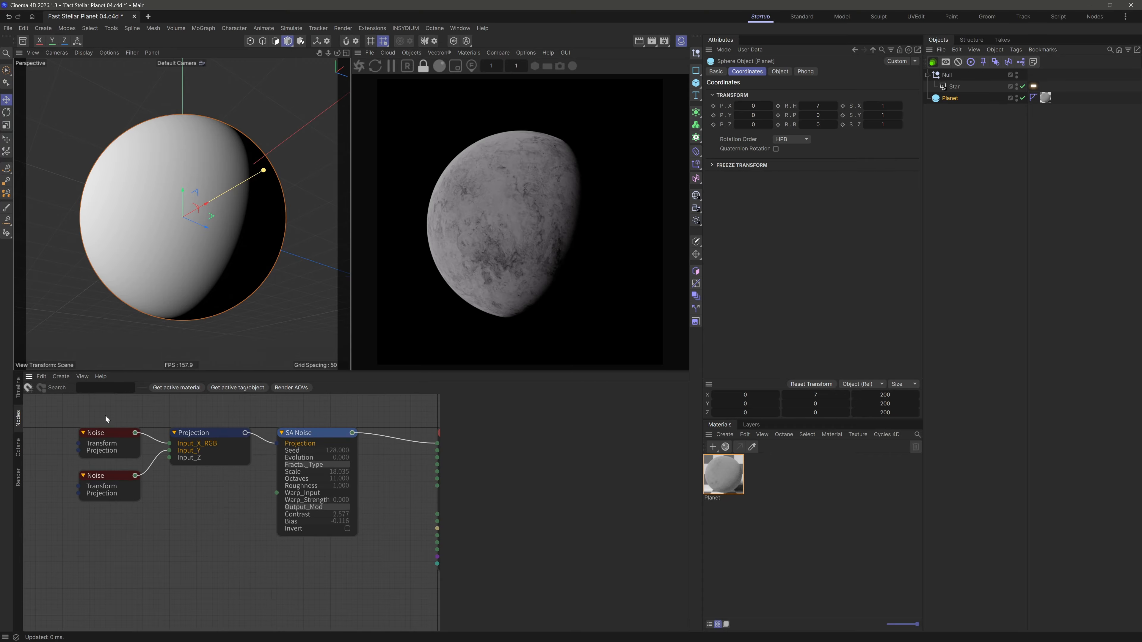
pyautogui.moveTo(105, 416); pyautogui.dragTo(112, 522)
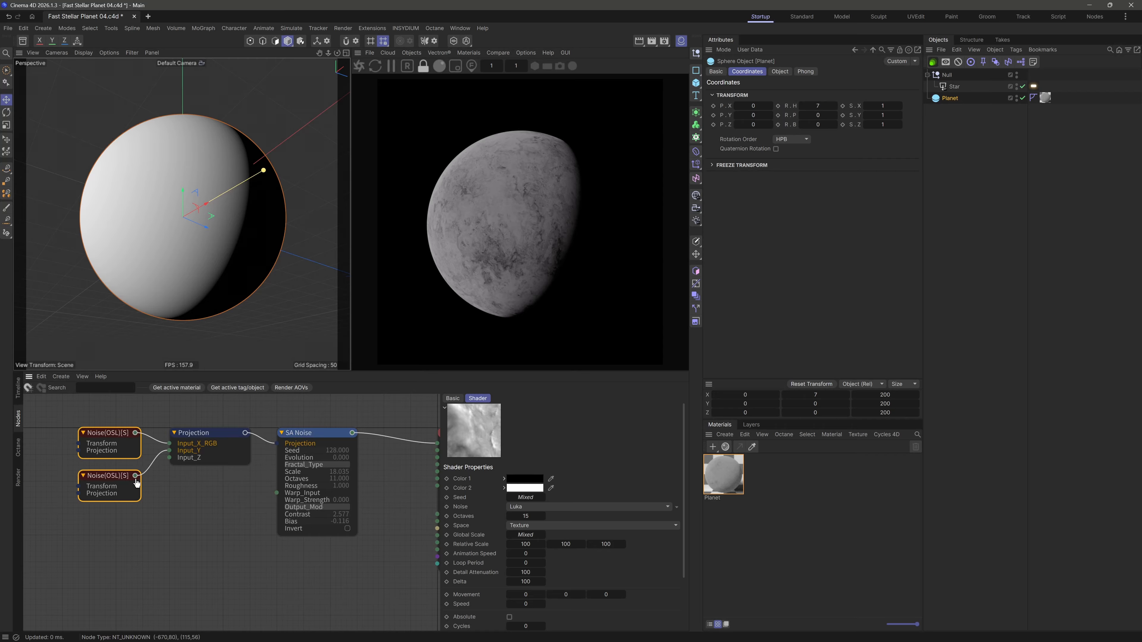
pyautogui.moveTo(685, 448); pyautogui.dragTo(686, 486)
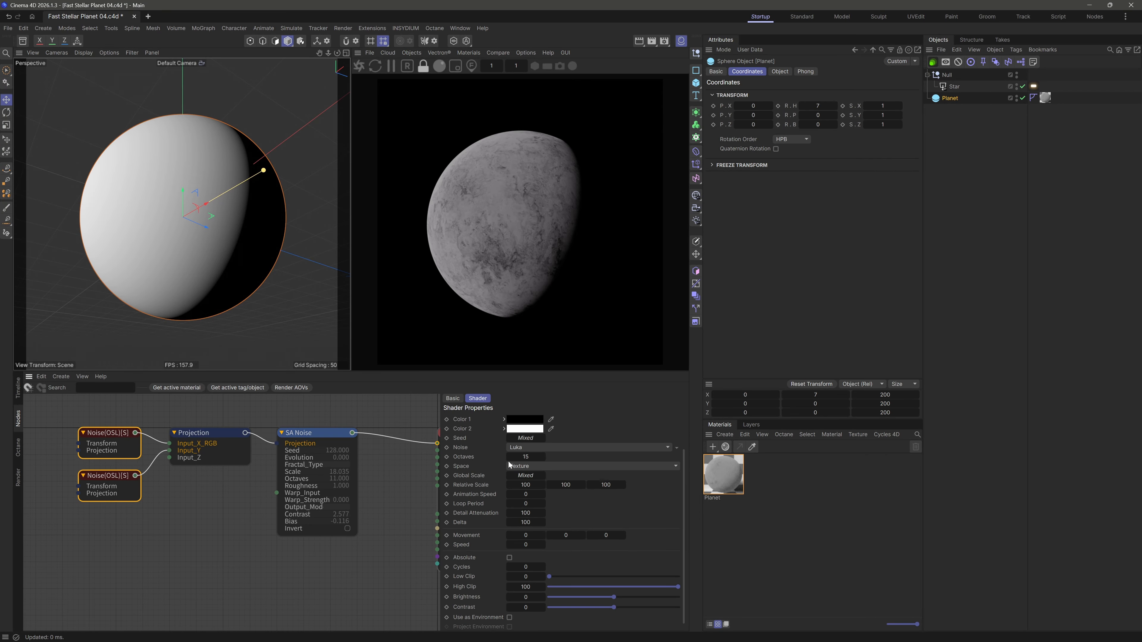
pyautogui.click(534, 466)
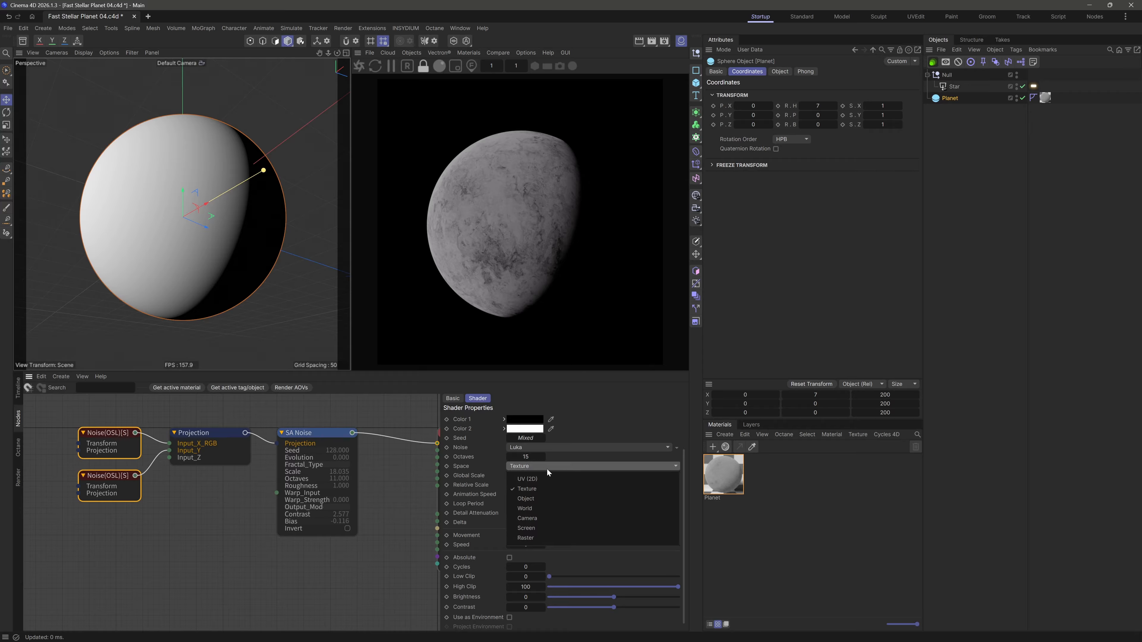
pyautogui.click(548, 493)
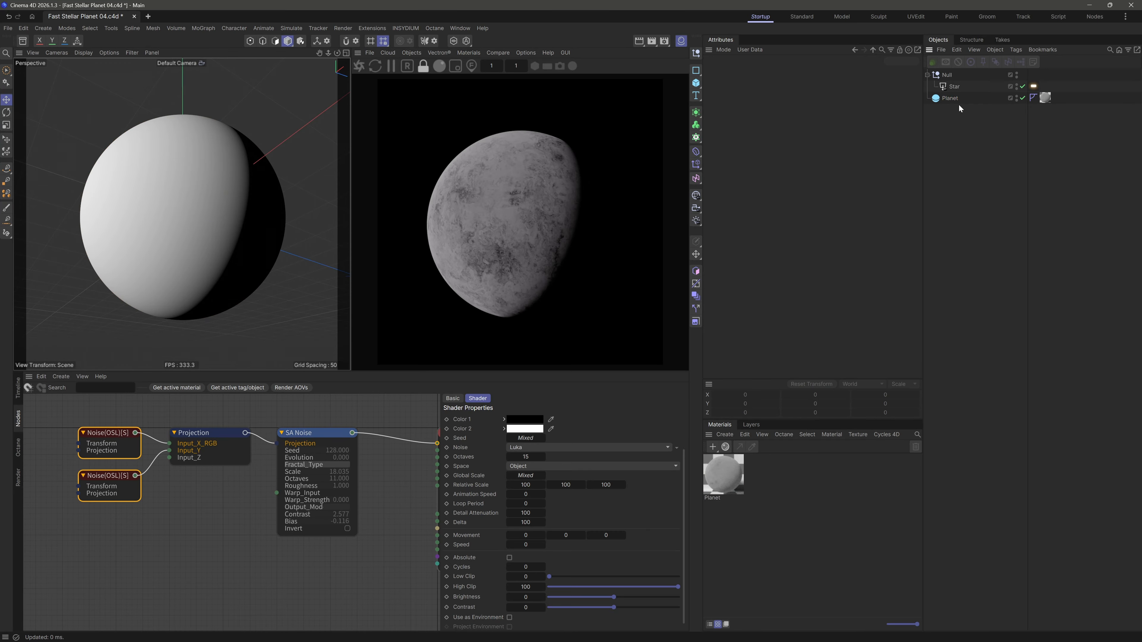
# Test the Planet object's rotation up to a heading of 120 and reset the heading to 0
pyautogui.moveTo(822, 106); pyautogui.dragTo(876, 106)
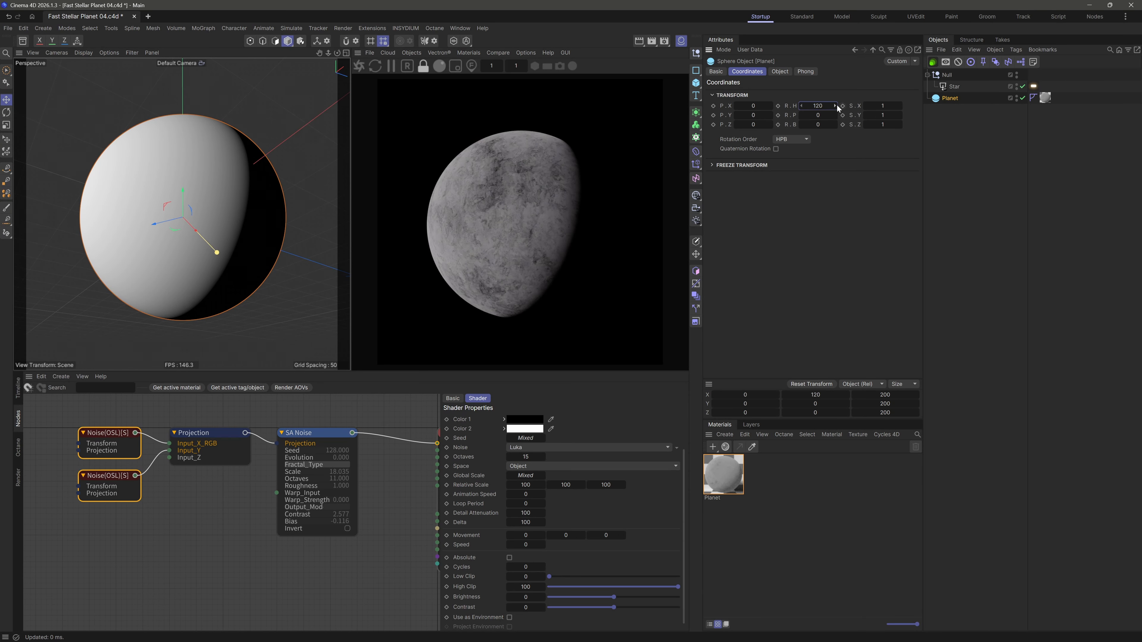
pyautogui.write('0')
pyautogui.press('Return')
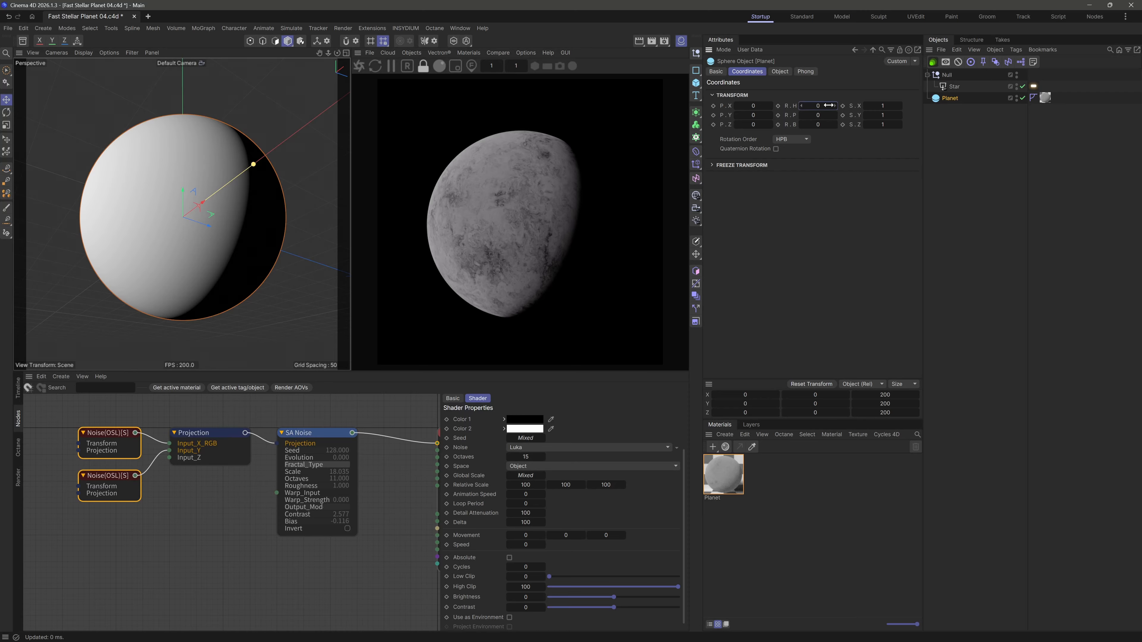
# Connect the SA Noise output to the Planet material's Bump input and inspect the planet's surface close up
pyautogui.hotkey('ctrl', 'shift', 'a')
pyautogui.scroll(-3, 215, 193)
pyautogui.keyDown('alt'); pyautogui.moveTo(215, 192); pyautogui.dragTo(204, 203); pyautogui.keyUp('alt')
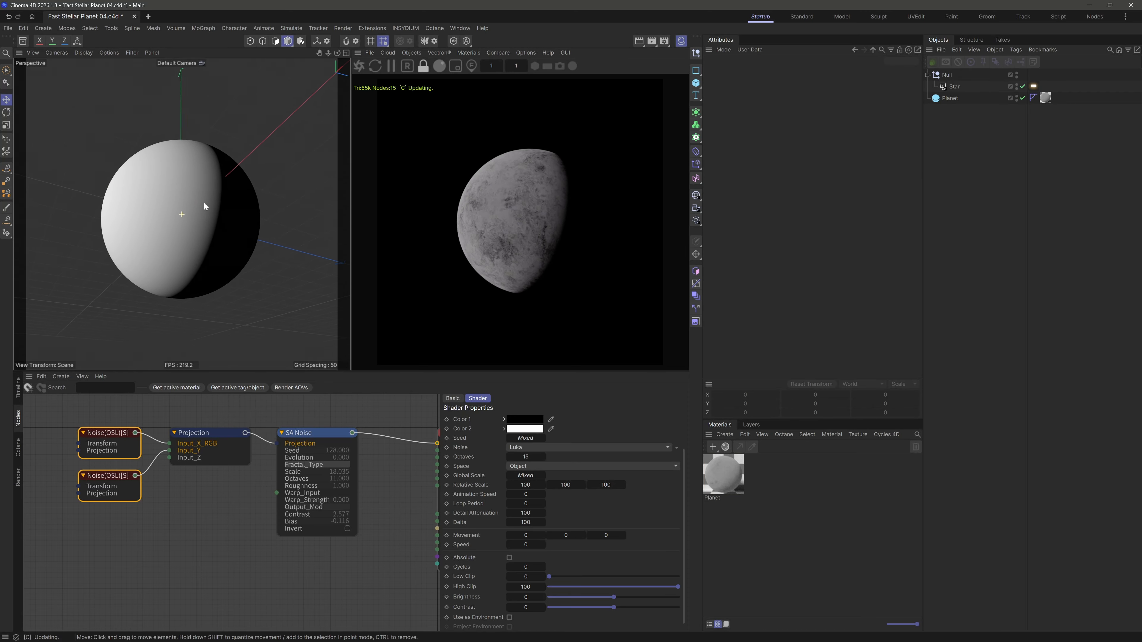
pyautogui.scroll(2, 205, 201)
pyautogui.scroll(-2, 250, 501)
pyautogui.moveTo(285, 521); pyautogui.dragTo(159, 522, button='middle')
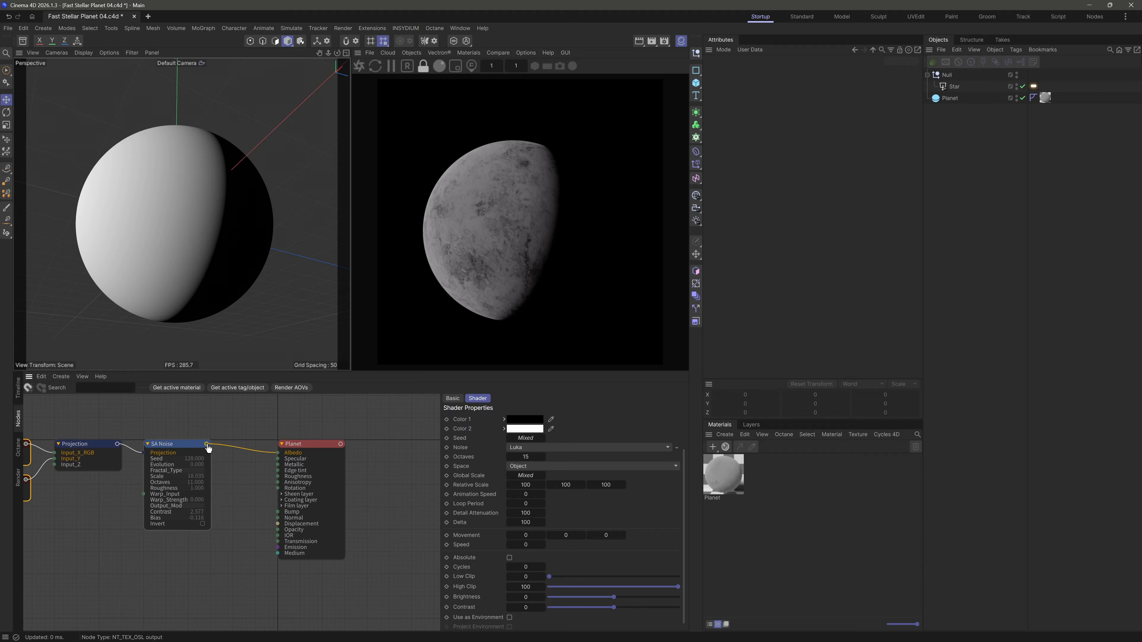
pyautogui.moveTo(206, 444); pyautogui.dragTo(278, 513)
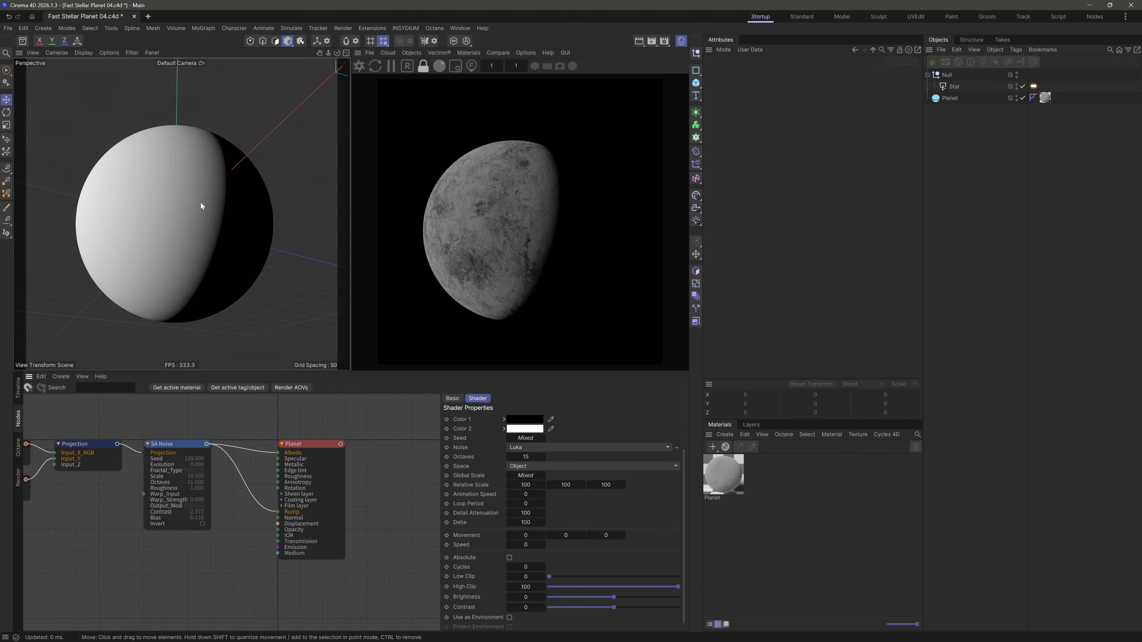
pyautogui.scroll(5, 201, 206)
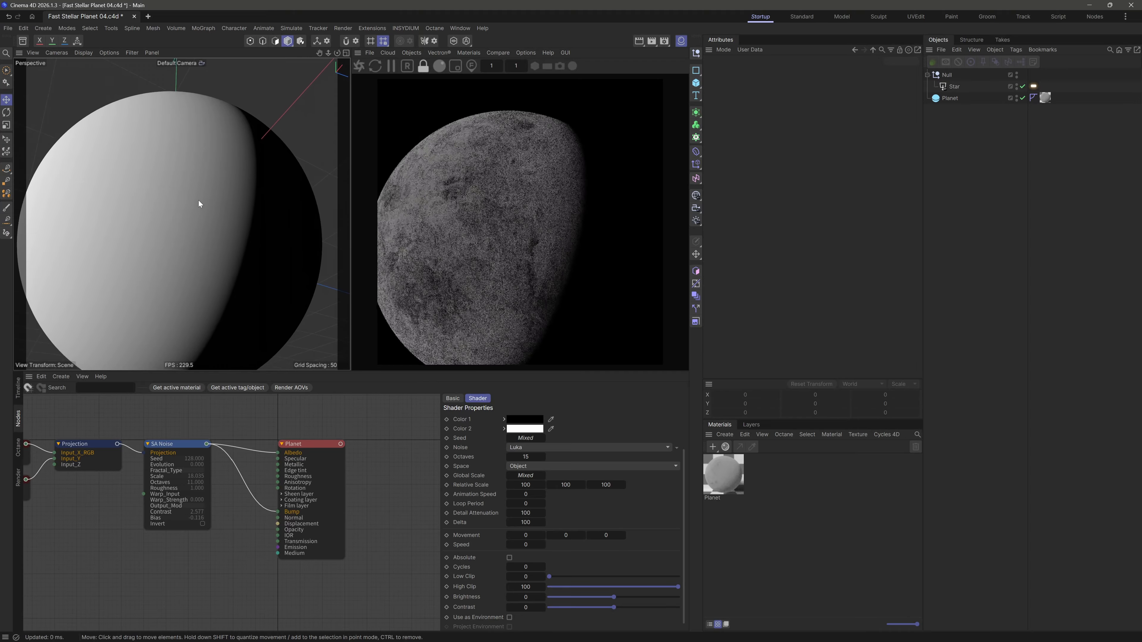
pyautogui.scroll(3, 200, 211)
pyautogui.scroll(-3, 203, 212)
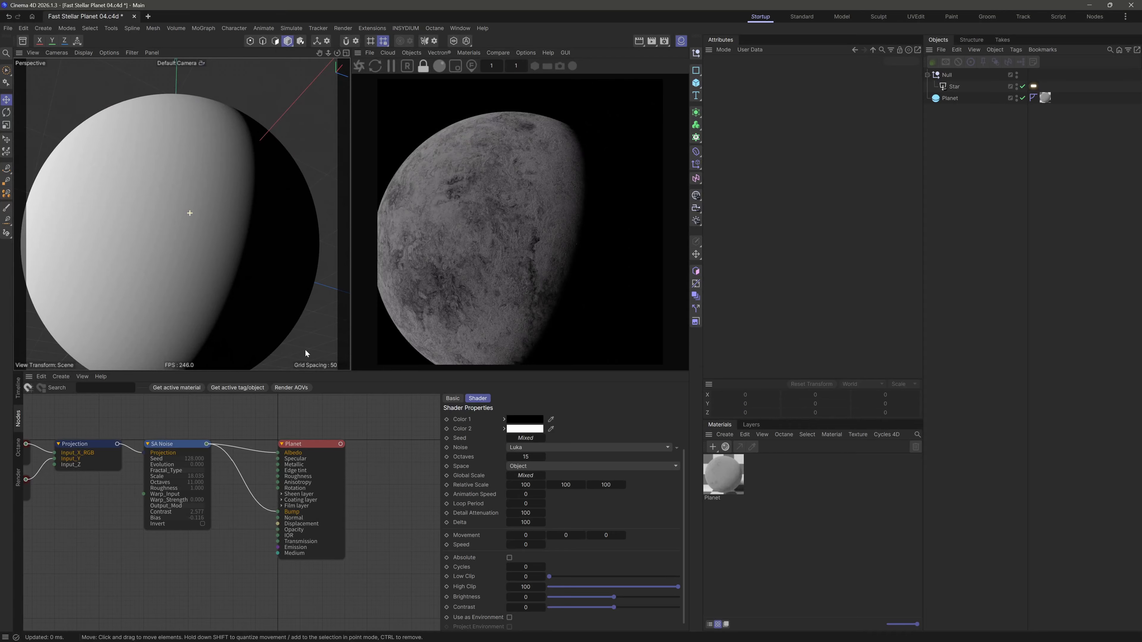
# Set the Planet material's bump height to 0.005 and check the surface relief from slightly different angles
pyautogui.click(306, 445)
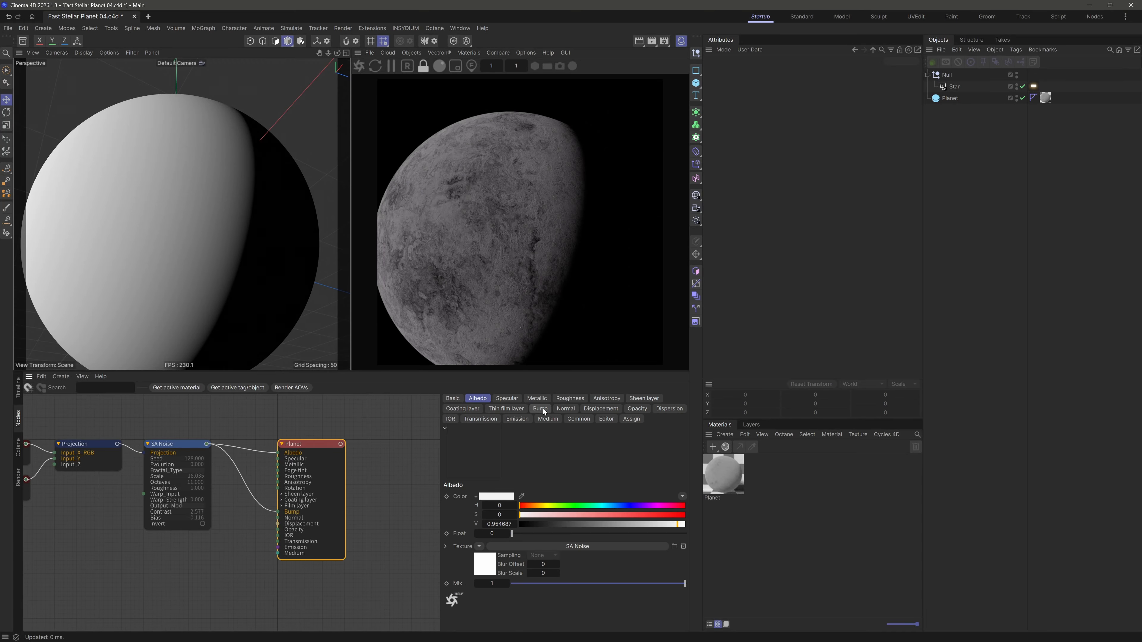
pyautogui.click(540, 408)
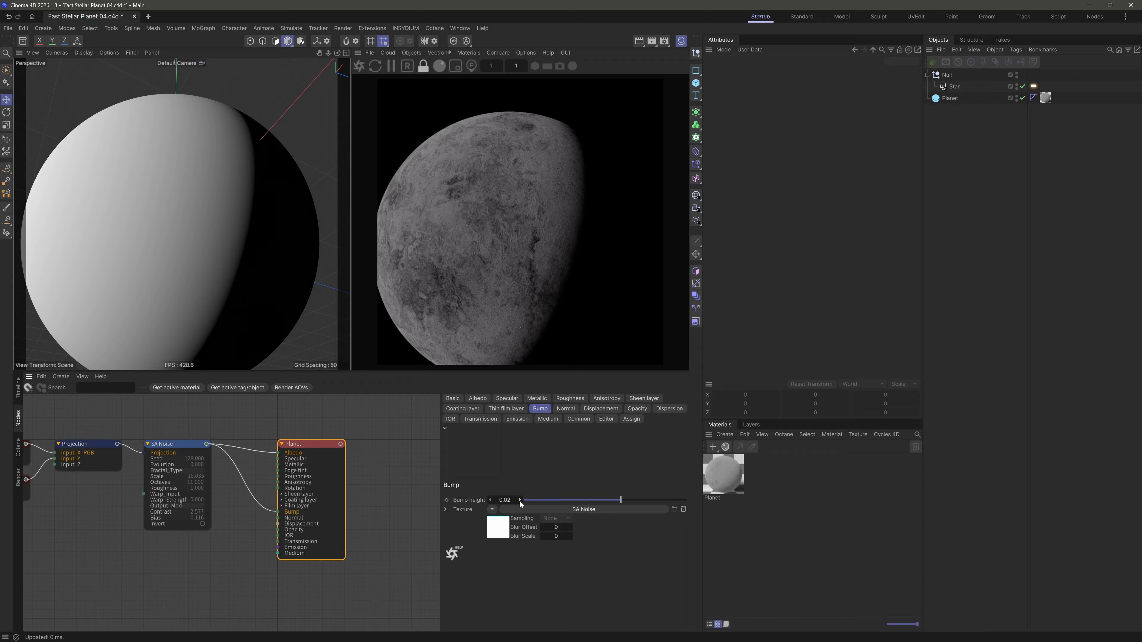
pyautogui.write('05')
pyautogui.press('Return')
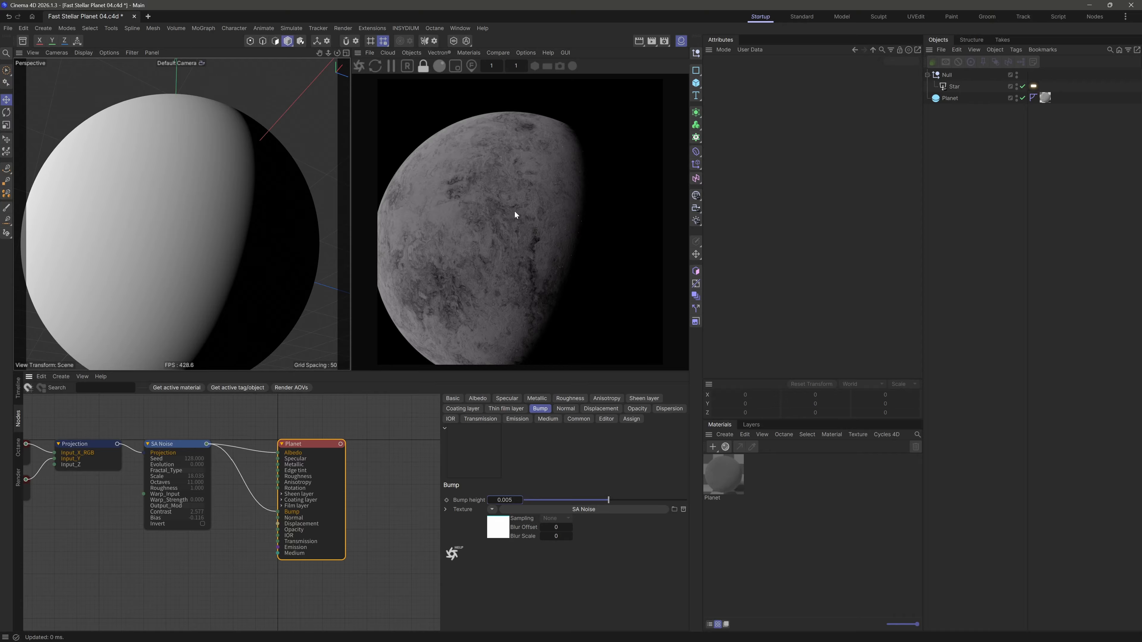
pyautogui.keyDown('alt'); pyautogui.moveTo(182, 215); pyautogui.dragTo(225, 205); pyautogui.keyUp('alt')
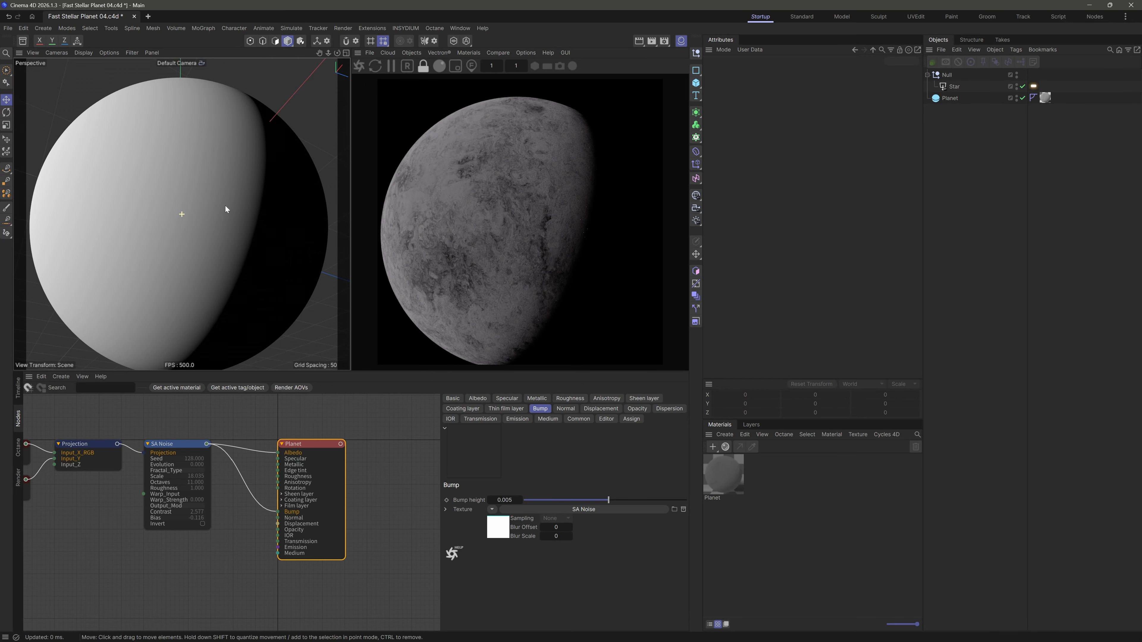
pyautogui.moveTo(224, 206)
pyautogui.keyDown('alt'); pyautogui.mouseDown(button='middle')
pyautogui.moveTo(229, 181)
pyautogui.moveTo(219, 189)
pyautogui.mouseUp(button='middle'); pyautogui.keyUp('alt')
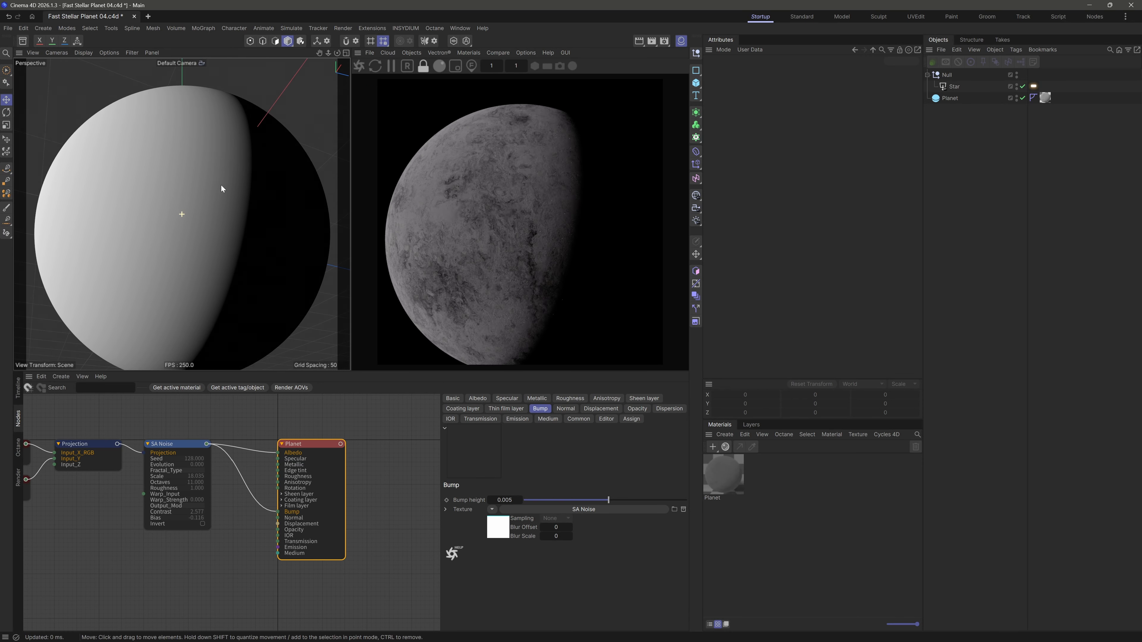
pyautogui.moveTo(219, 189)
pyautogui.keyDown('alt'); pyautogui.mouseDown(button='right')
pyautogui.moveTo(247, 173)
pyautogui.moveTo(222, 190)
pyautogui.mouseUp(button='right'); pyautogui.keyUp('alt')
pyautogui.keyDown('alt'); pyautogui.moveTo(236, 185); pyautogui.dragTo(225, 186, button='middle'); pyautogui.keyUp('alt')
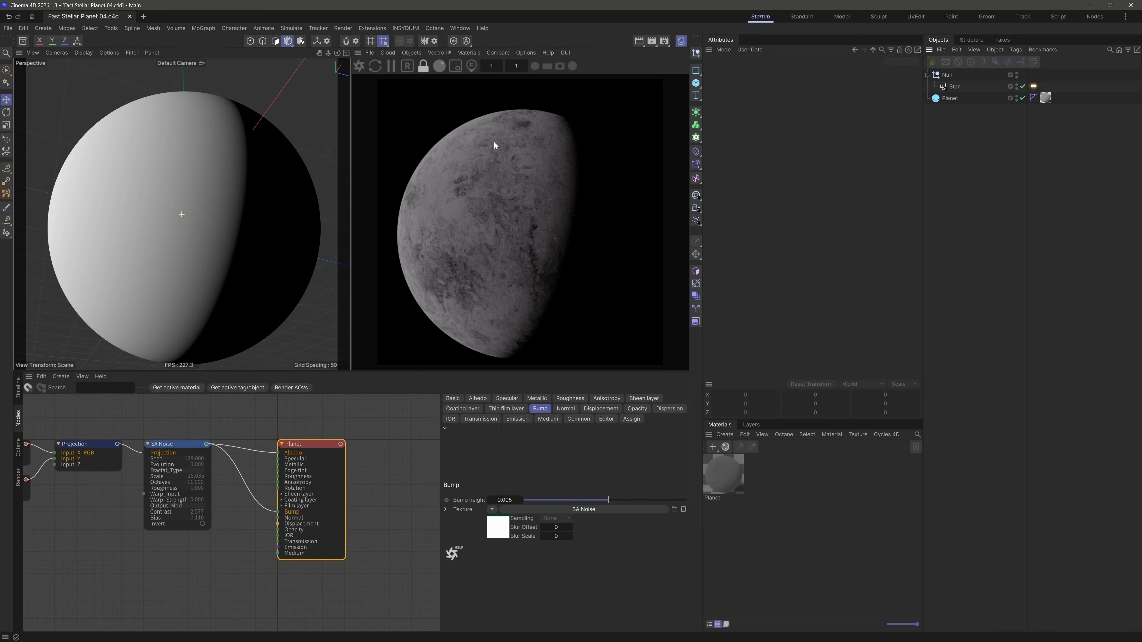
# Add an Octane Camera, place it below Planet in the object hierarchy, and look through it
pyautogui.click(411, 52)
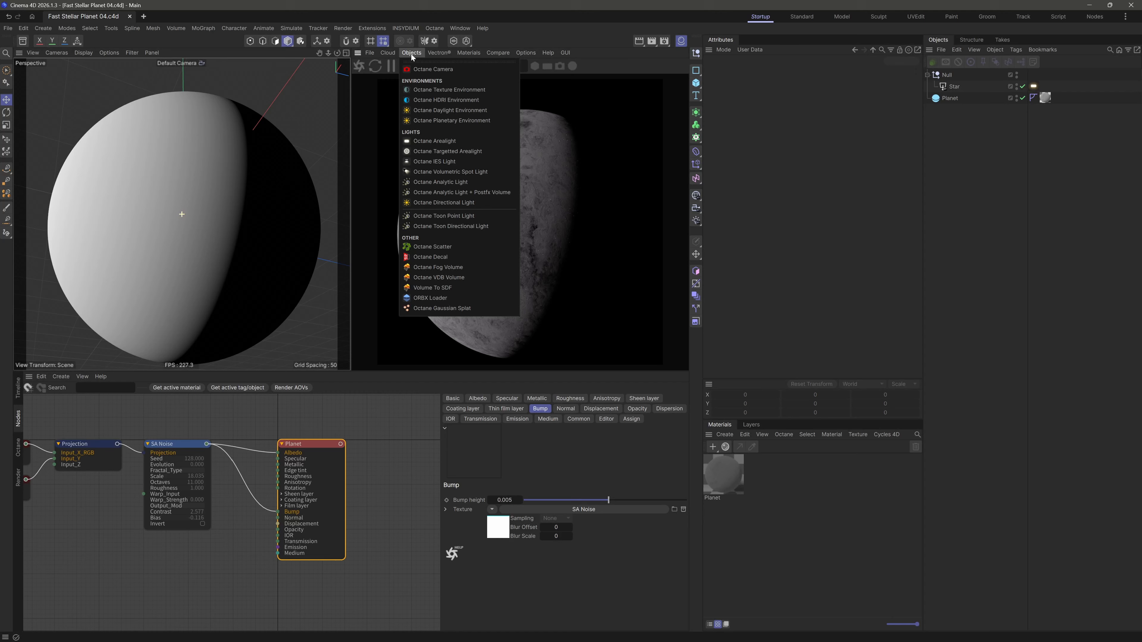
pyautogui.click(427, 68)
pyautogui.moveTo(967, 75); pyautogui.dragTo(967, 121)
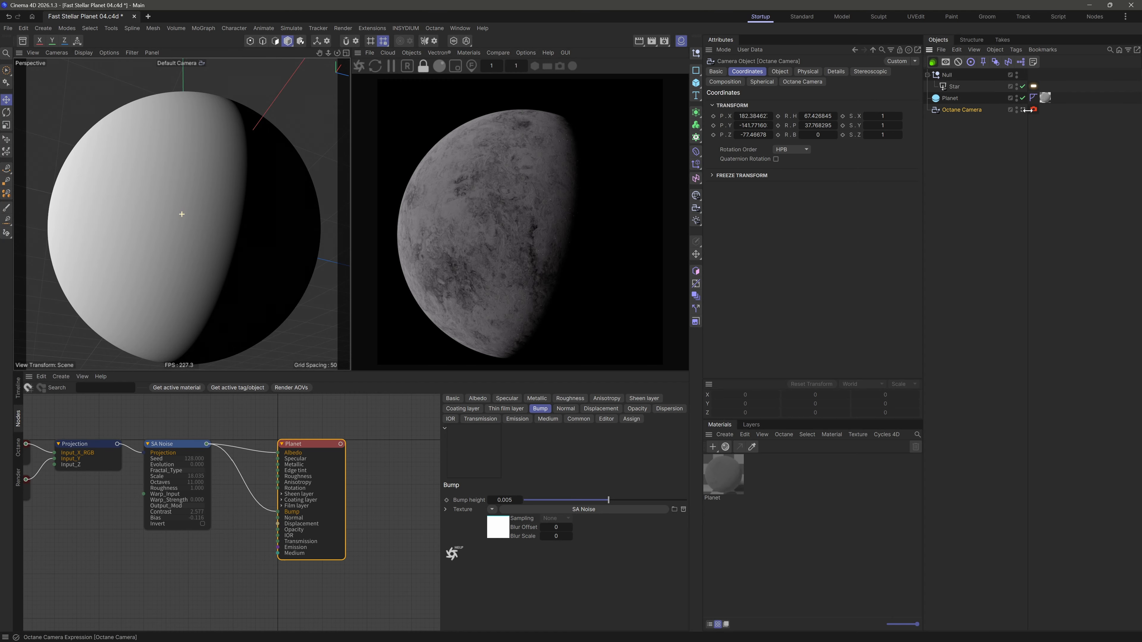
pyautogui.click(985, 126)
# Enable the Octane Camera's Imager and its denoiser with Open Image Denoise, reframe the planet, and save the scene
pyautogui.click(1034, 109)
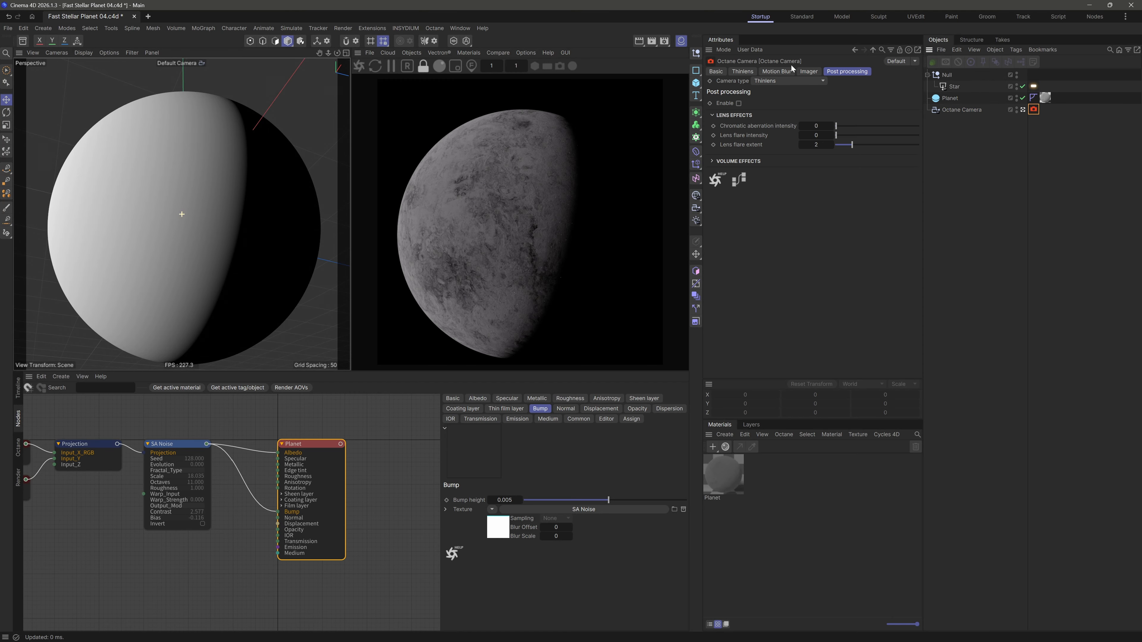
pyautogui.click(808, 71)
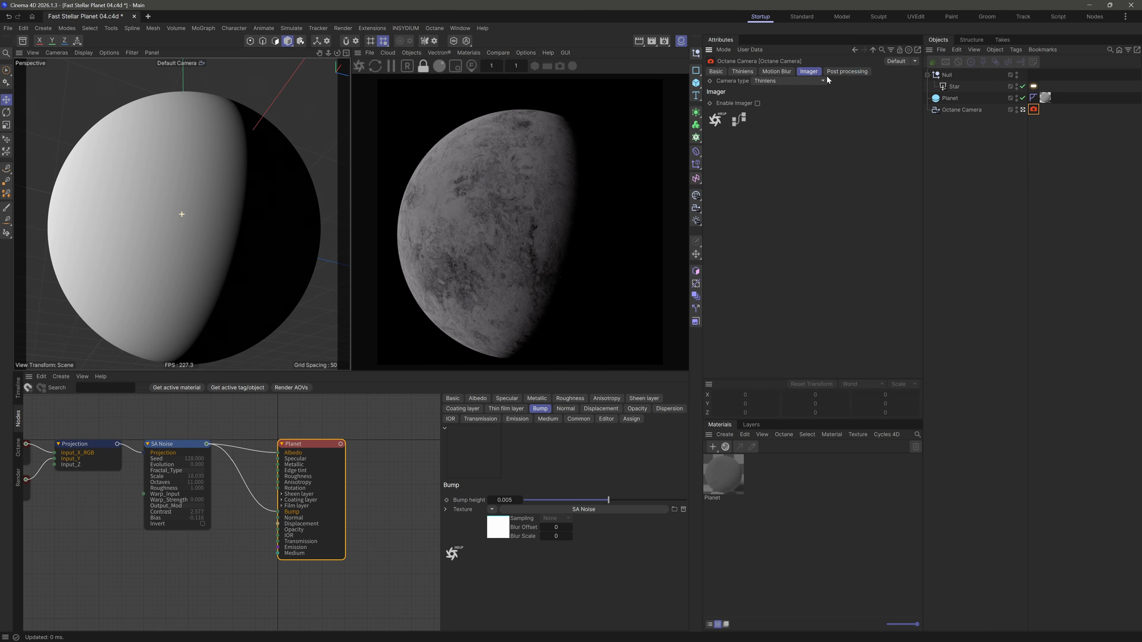
pyautogui.click(758, 104)
pyautogui.click(729, 229)
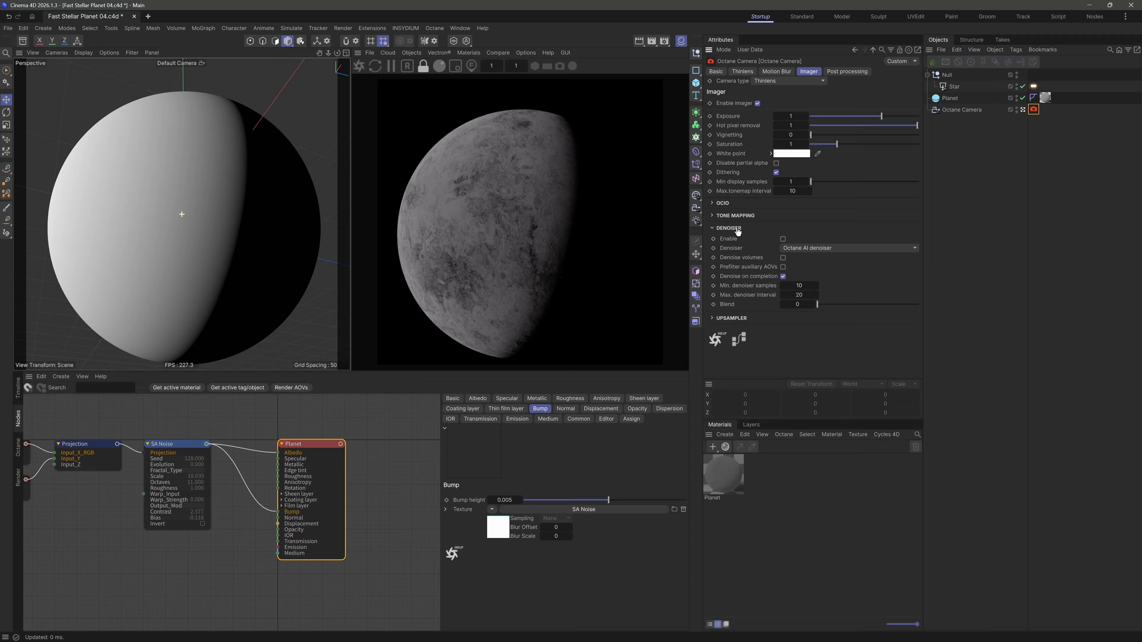
pyautogui.click(783, 239)
pyautogui.click(849, 248)
pyautogui.click(832, 271)
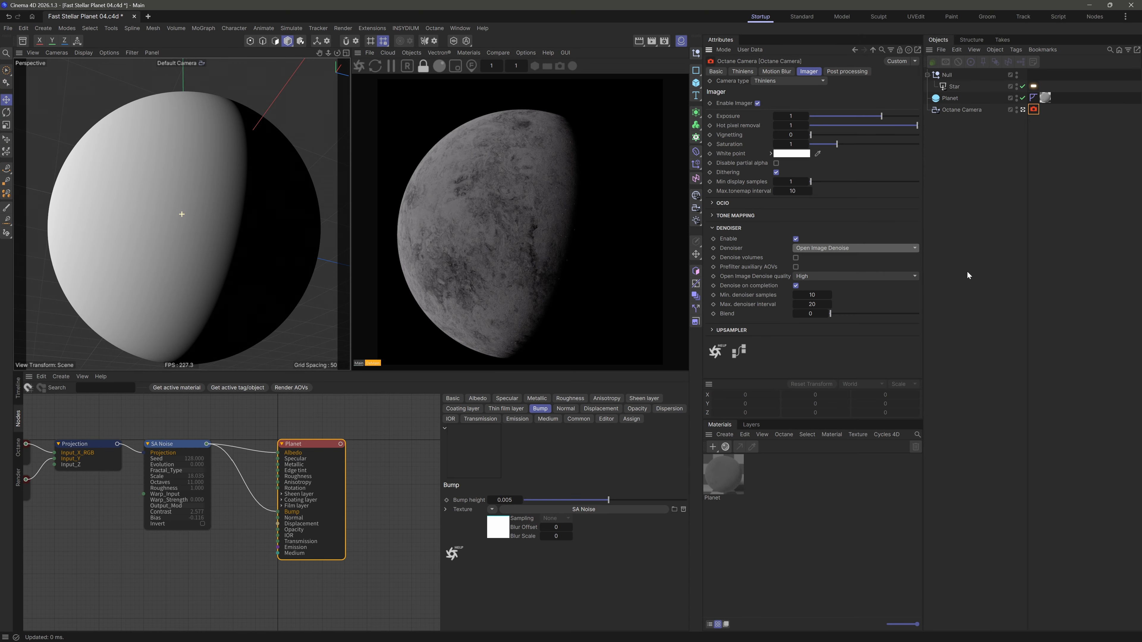
pyautogui.click(965, 267)
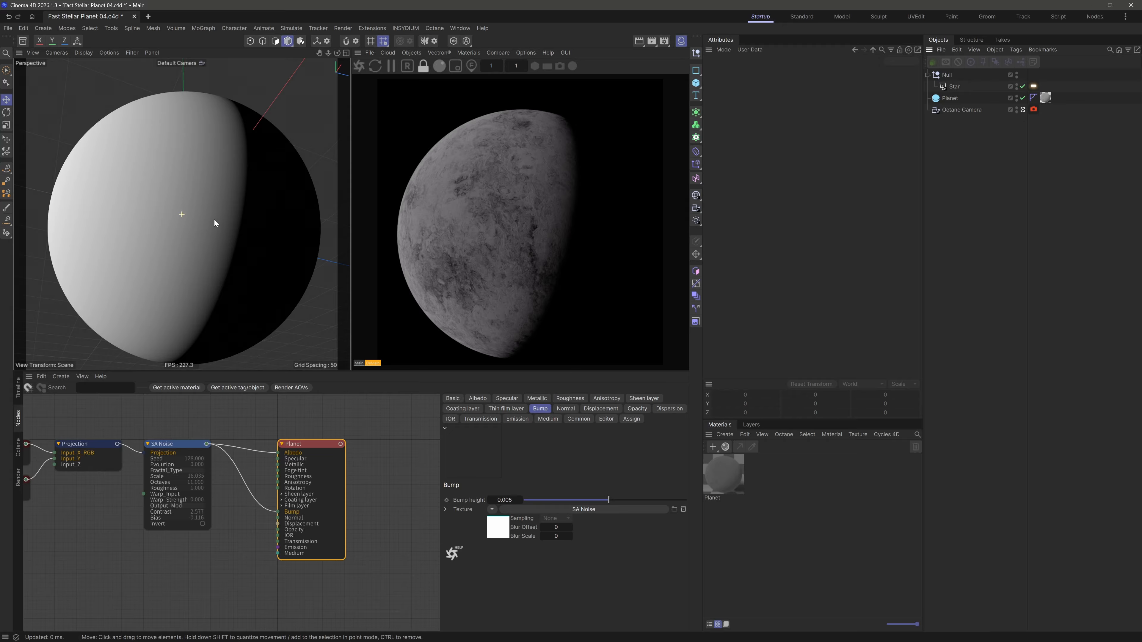
pyautogui.keyDown('alt'); pyautogui.moveTo(214, 220); pyautogui.dragTo(250, 186); pyautogui.keyUp('alt')
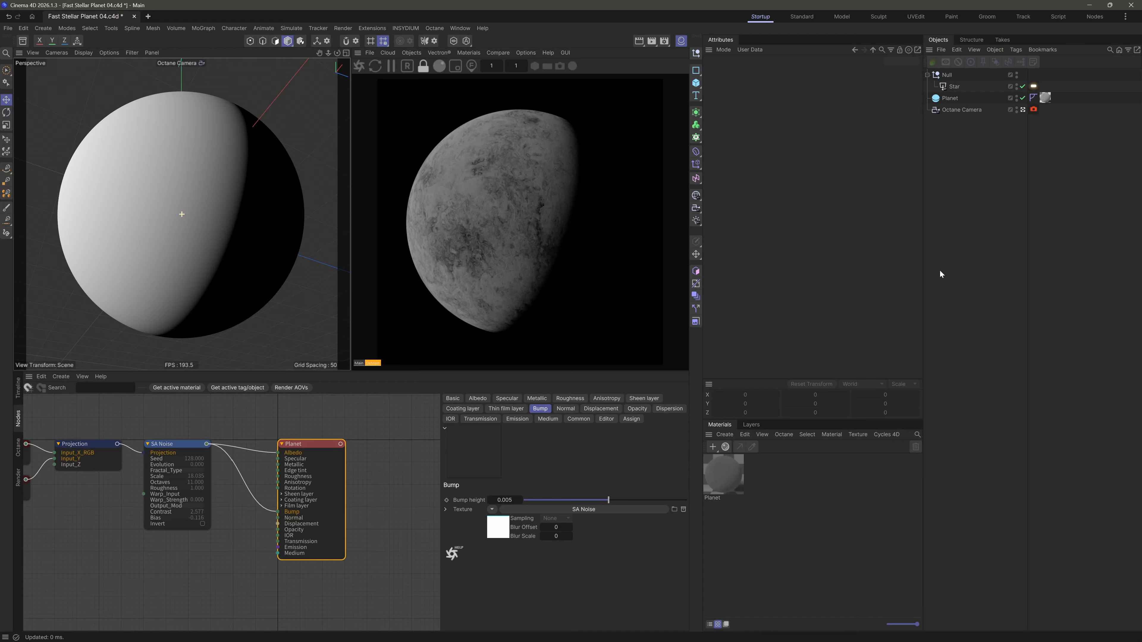
pyautogui.hotkey('ctrl', 's')
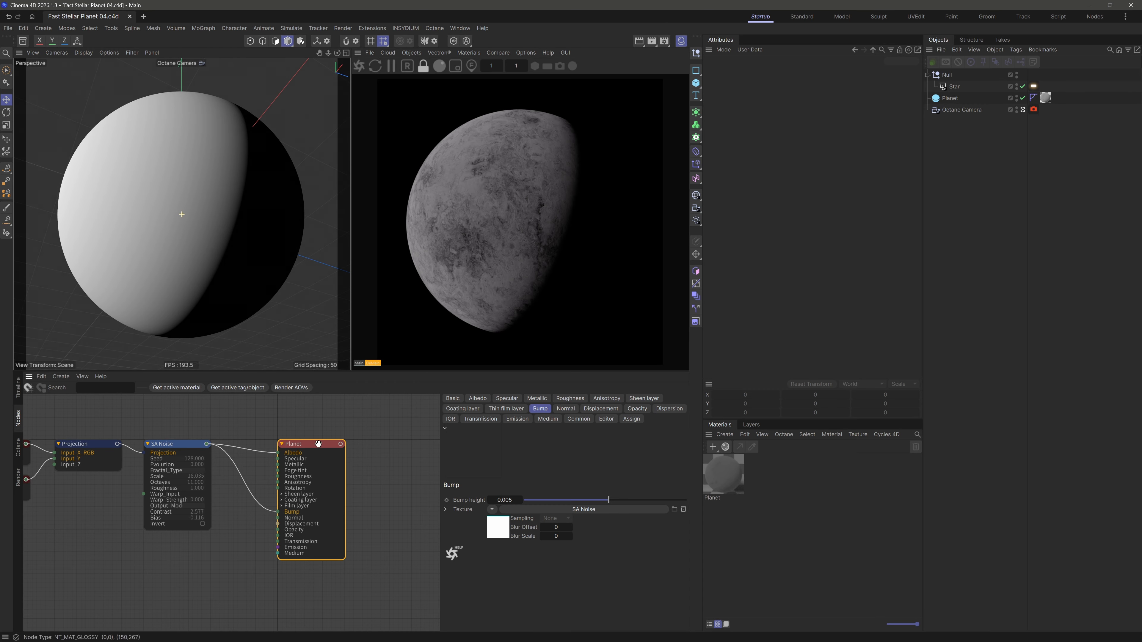
# Move both Noise nodes, the Projection node and the SA Noise node away from the Planet material to make room
pyautogui.moveTo(59, 419); pyautogui.dragTo(119, 415, button='middle')
pyautogui.moveTo(62, 414); pyautogui.dragTo(237, 538)
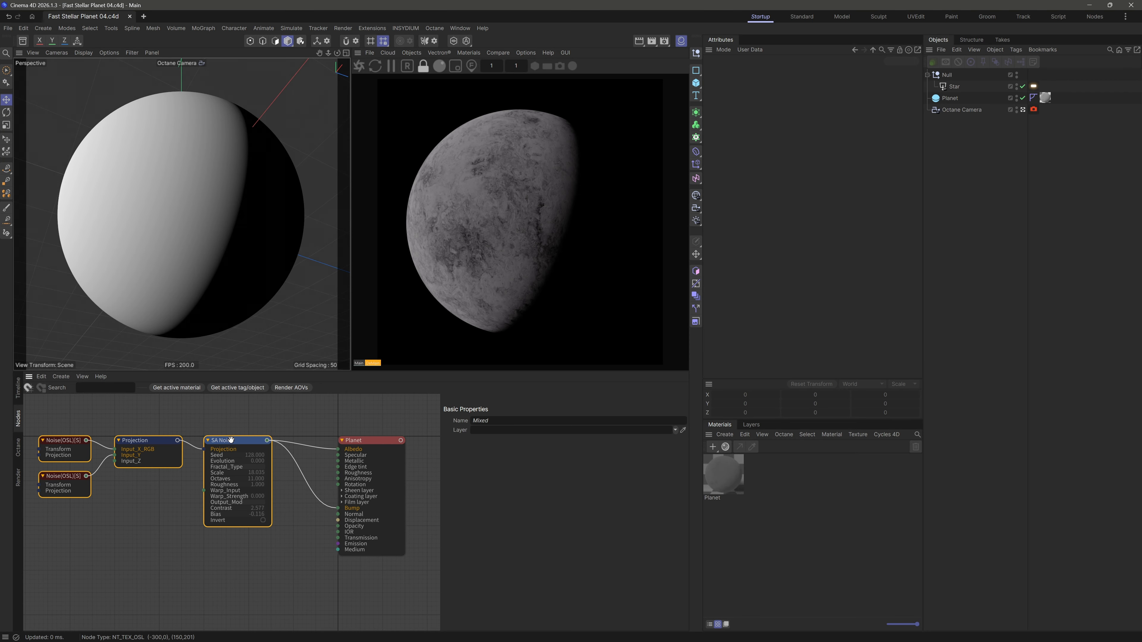
pyautogui.moveTo(228, 443); pyautogui.dragTo(184, 442)
pyautogui.click(260, 514)
pyautogui.moveTo(259, 513); pyautogui.dragTo(285, 508, button='middle')
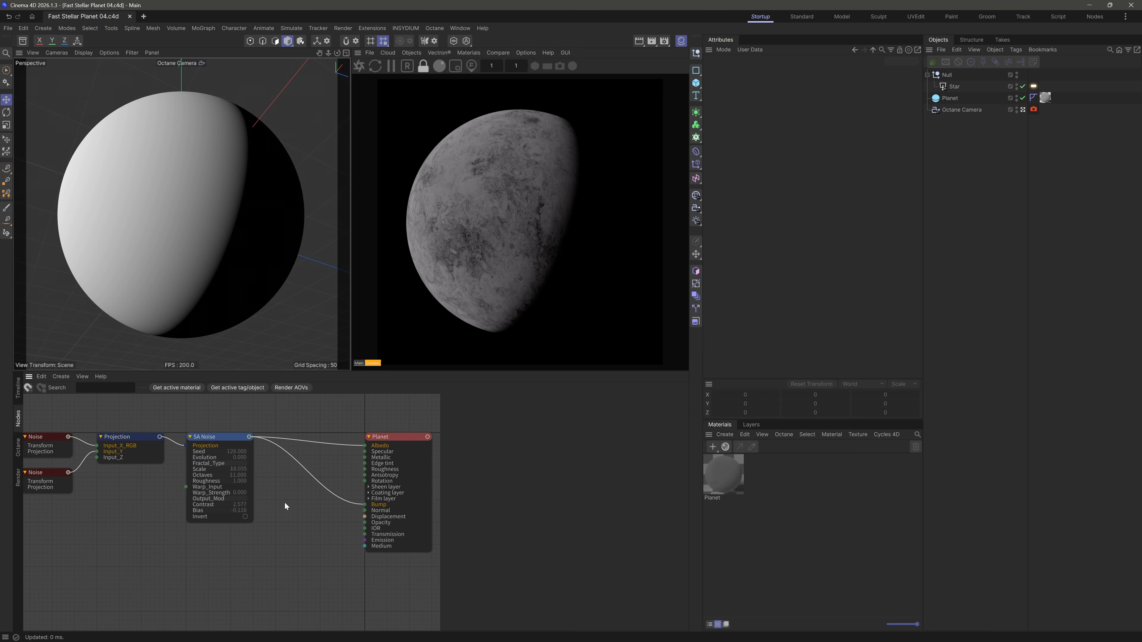
# Add an SA_StellarPalette.osl node between SA Noise and the Planet material and rename it SA Palette
pyautogui.scroll(-2, 286, 503)
pyautogui.rightClick(277, 477)
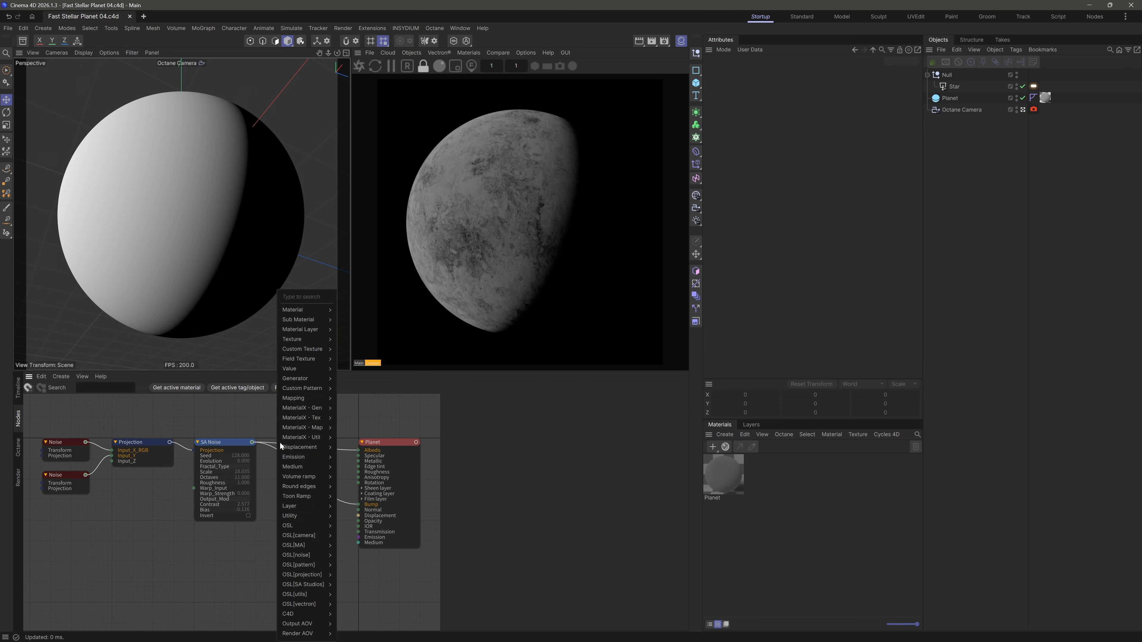
pyautogui.moveTo(313, 583)
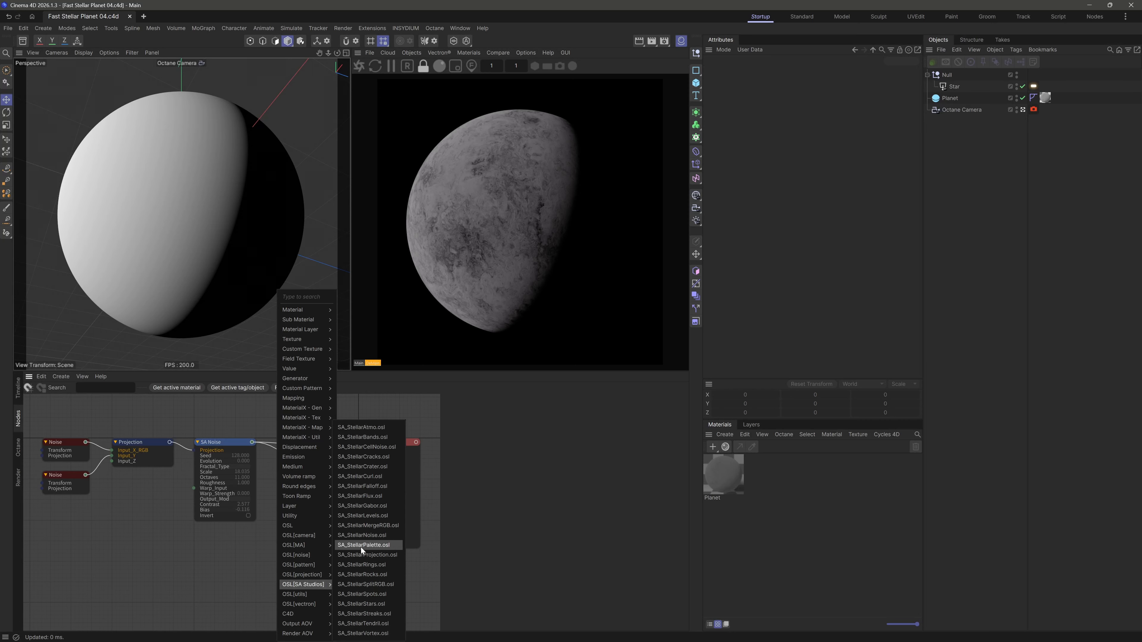
pyautogui.click(370, 548)
pyautogui.click(291, 484)
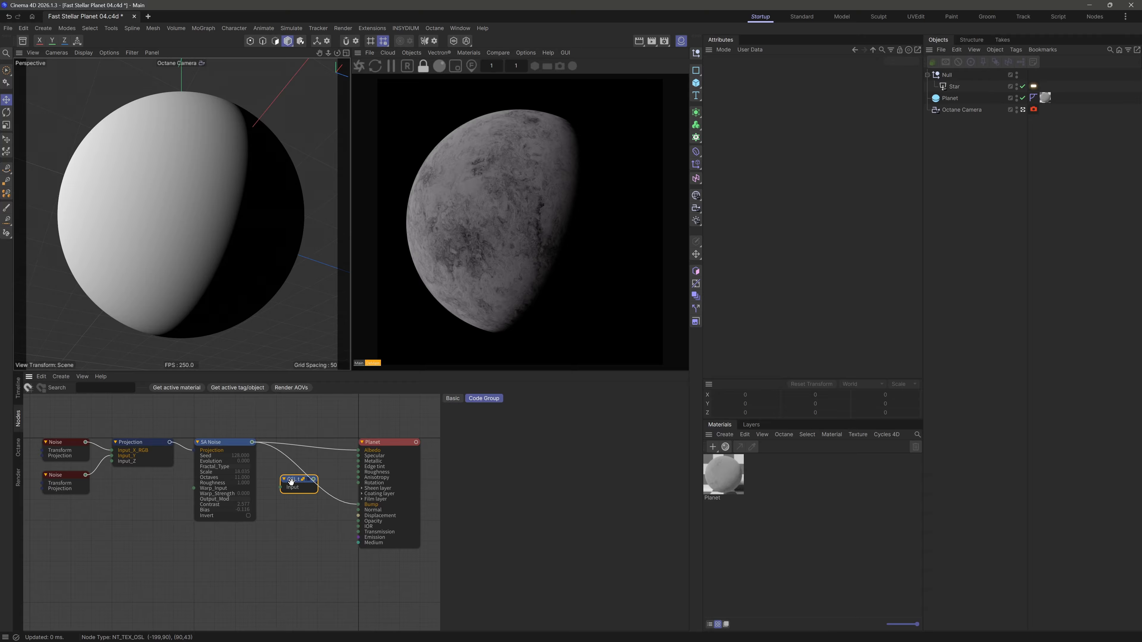
pyautogui.click(453, 399)
pyautogui.write('SA')
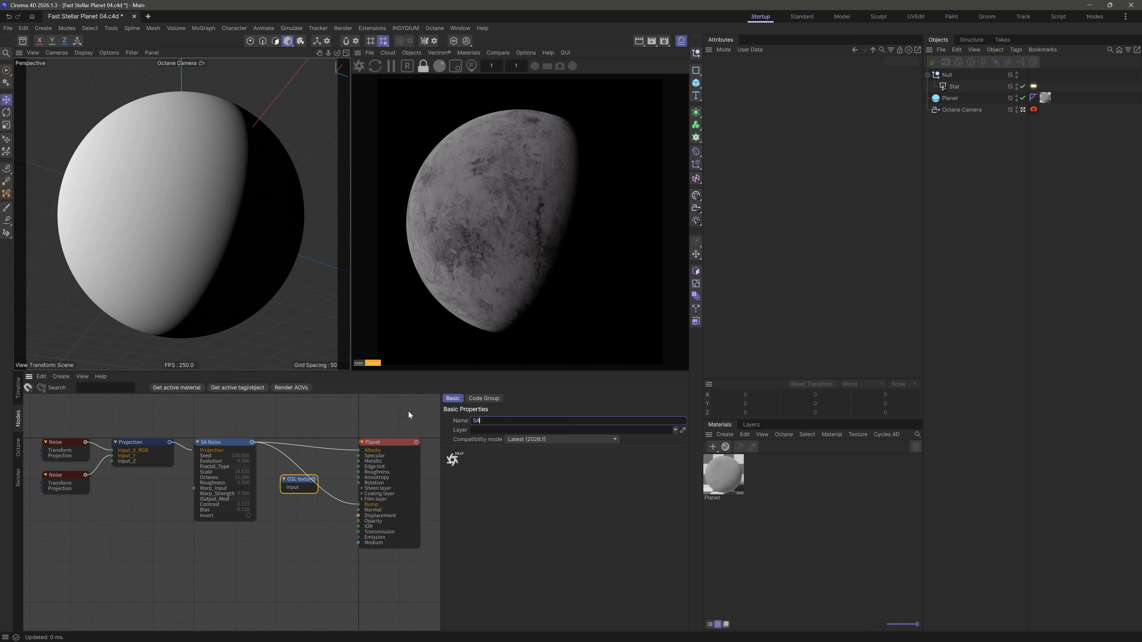
pyautogui.write(' Palette')
pyautogui.press('Return')
pyautogui.click(293, 546)
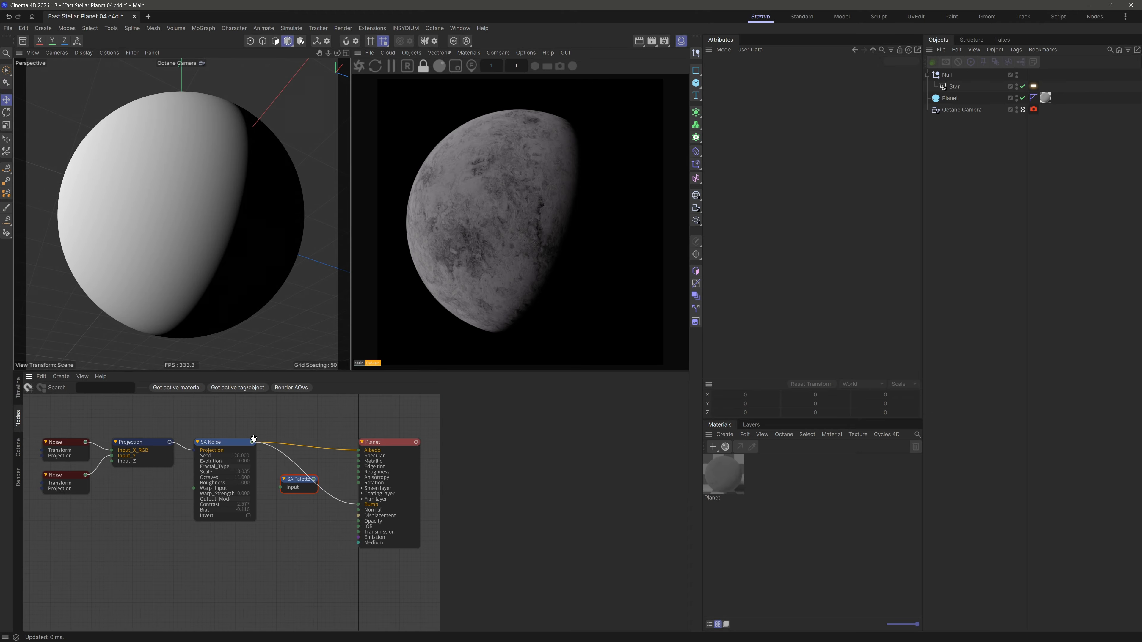
# Connect SA Noise to the SA Palette input, expand and widen the palette node, and align it with its neighbours
pyautogui.moveTo(252, 442); pyautogui.dragTo(280, 488)
pyautogui.scroll(2, 288, 514)
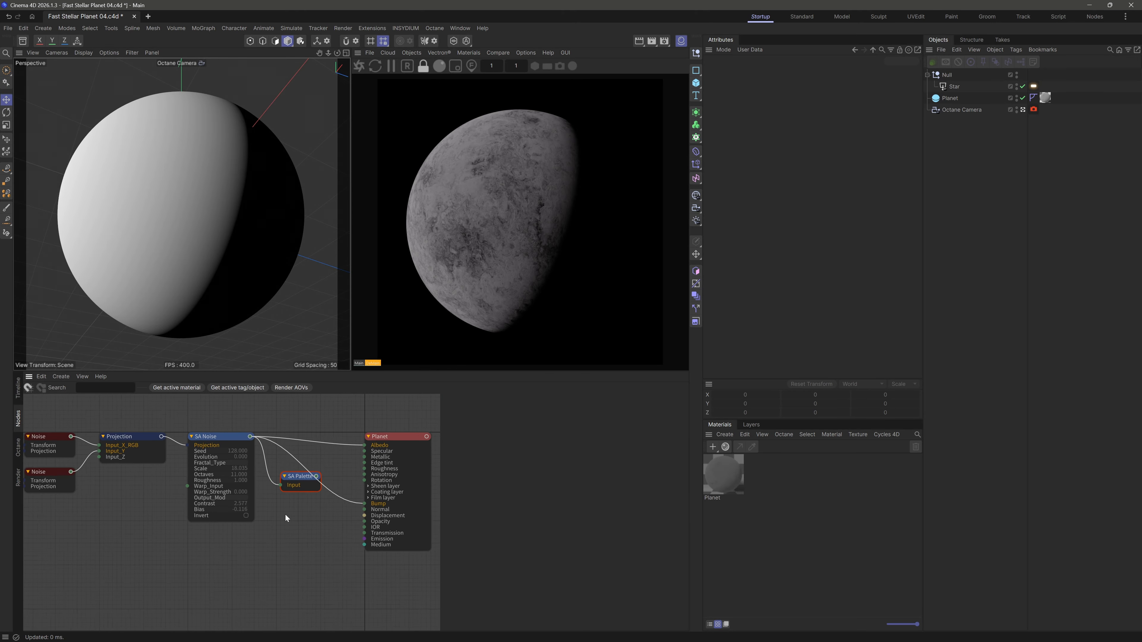
pyautogui.click(311, 483)
pyautogui.click(321, 471)
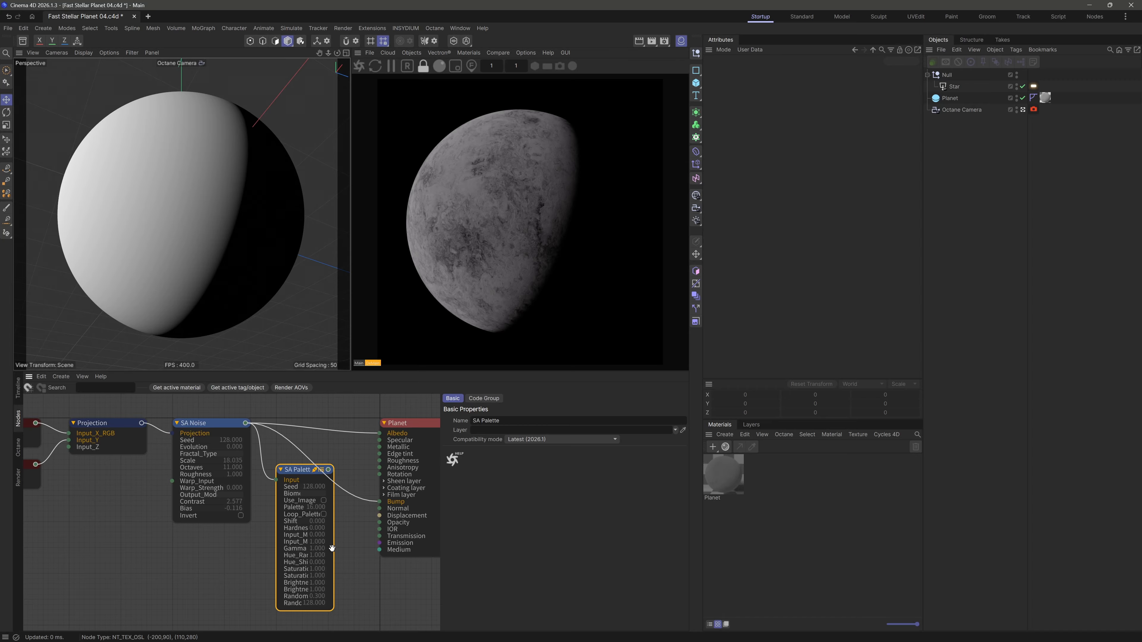
pyautogui.moveTo(301, 468); pyautogui.dragTo(277, 429, button='middle')
pyautogui.scroll(-2, 235, 495)
pyautogui.moveTo(257, 494); pyautogui.dragTo(232, 503, button='middle')
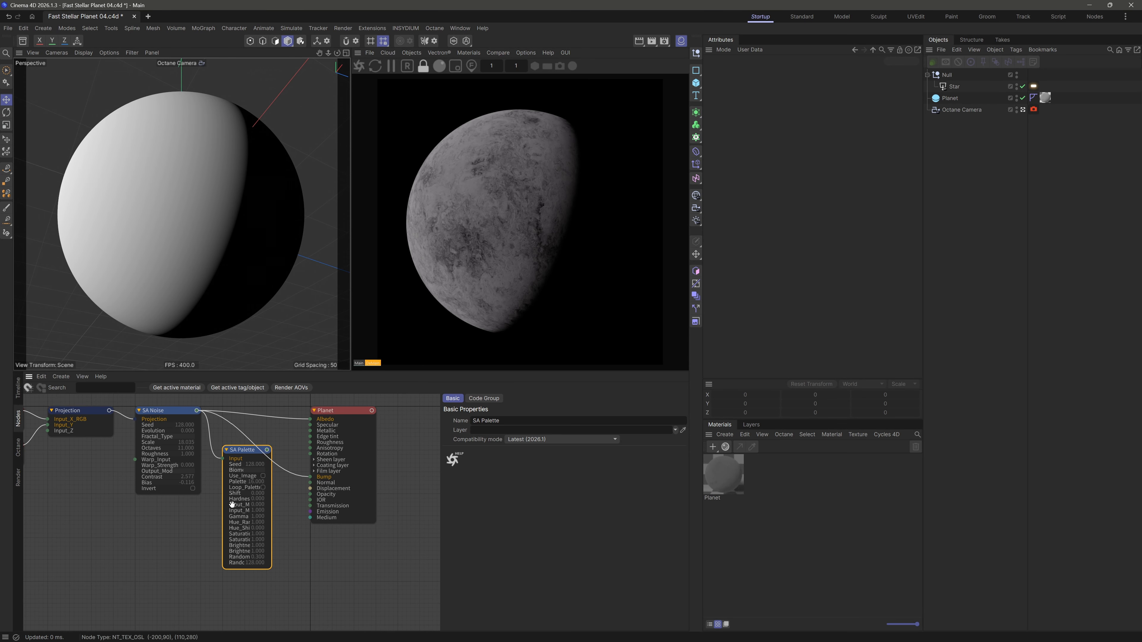
pyautogui.moveTo(268, 570); pyautogui.dragTo(293, 573)
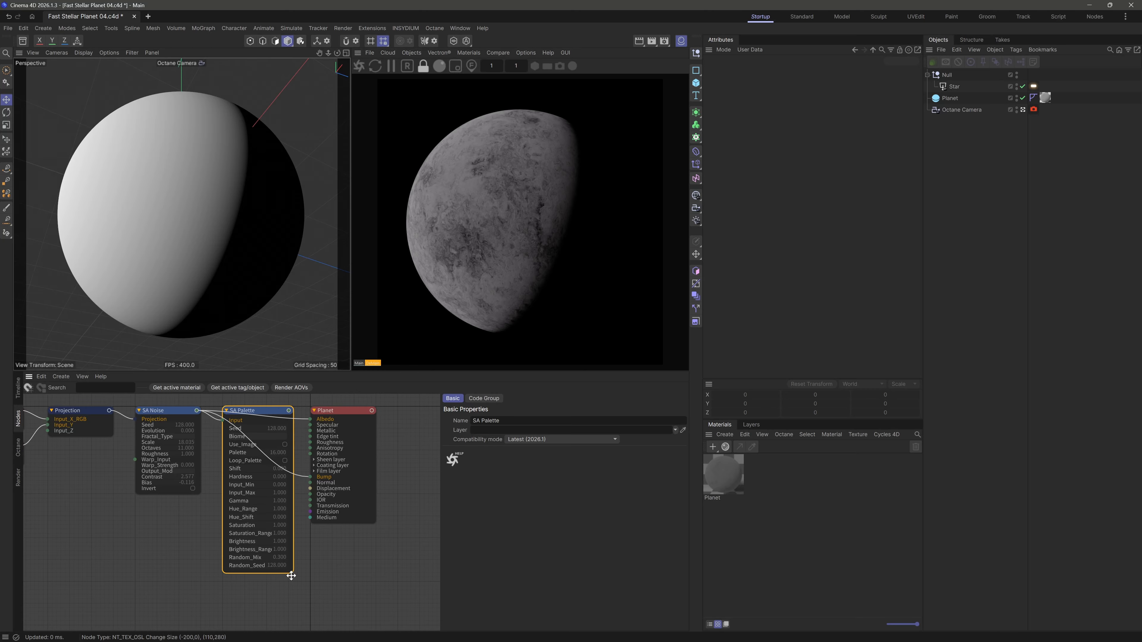
# Connect SA Palette to the Planet material's Albedo input, inspect the coloured planet, and open the palette node's parameters
pyautogui.moveTo(309, 422); pyautogui.dragTo(310, 419)
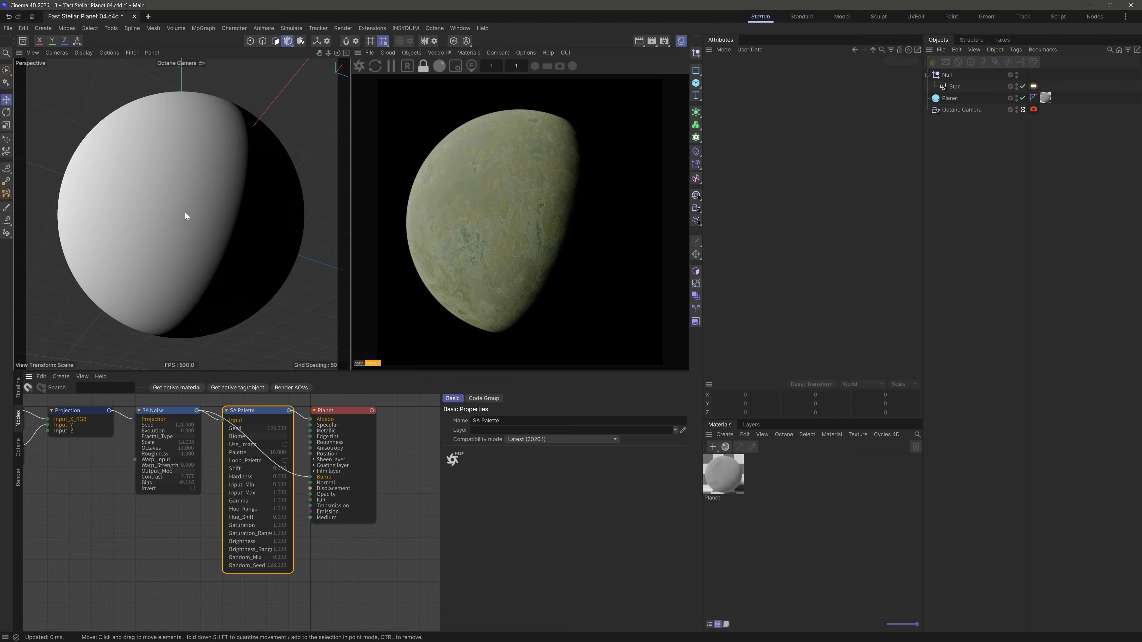
pyautogui.moveTo(184, 213)
pyautogui.keyDown('alt'); pyautogui.mouseDown(button='right')
pyautogui.moveTo(200, 209)
pyautogui.moveTo(178, 215)
pyautogui.mouseUp(button='right'); pyautogui.keyUp('alt')
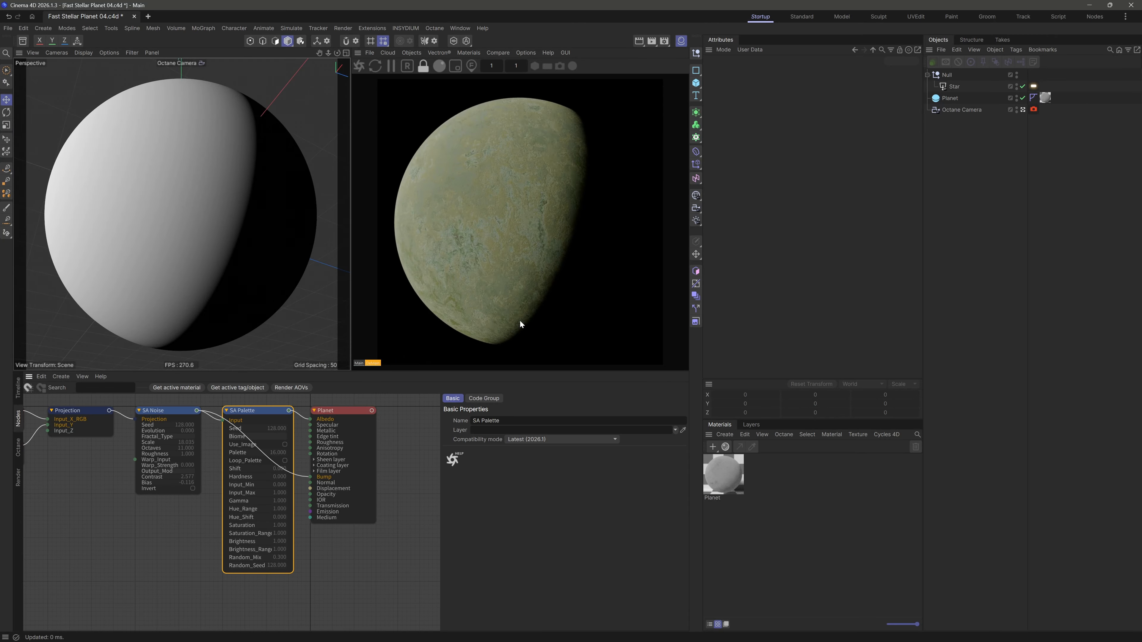
pyautogui.keyDown('alt'); pyautogui.moveTo(174, 213); pyautogui.dragTo(183, 206); pyautogui.keyUp('alt')
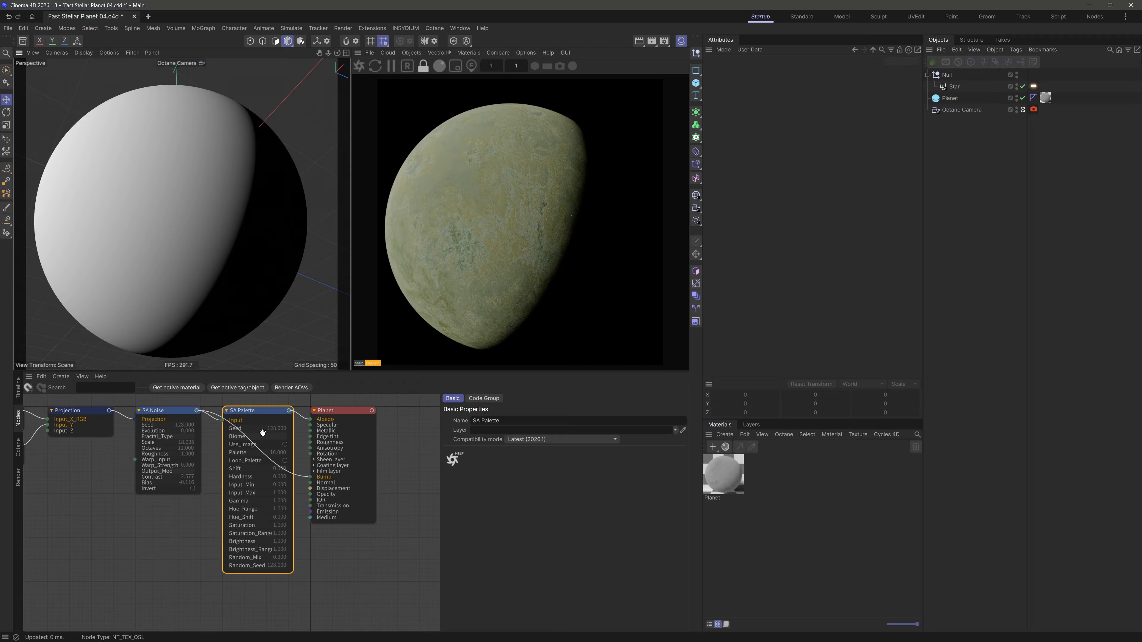
pyautogui.click(480, 399)
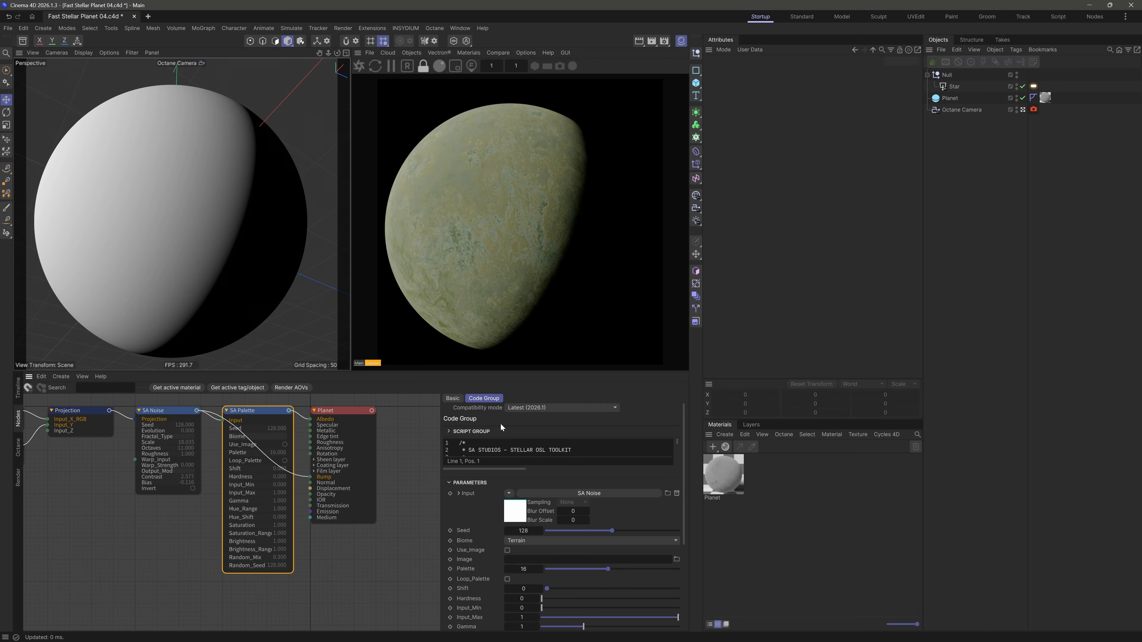
# Enlarge the node editor area to show more of the SA Palette parameters, and save the scene
pyautogui.moveTo(683, 432); pyautogui.dragTo(684, 489)
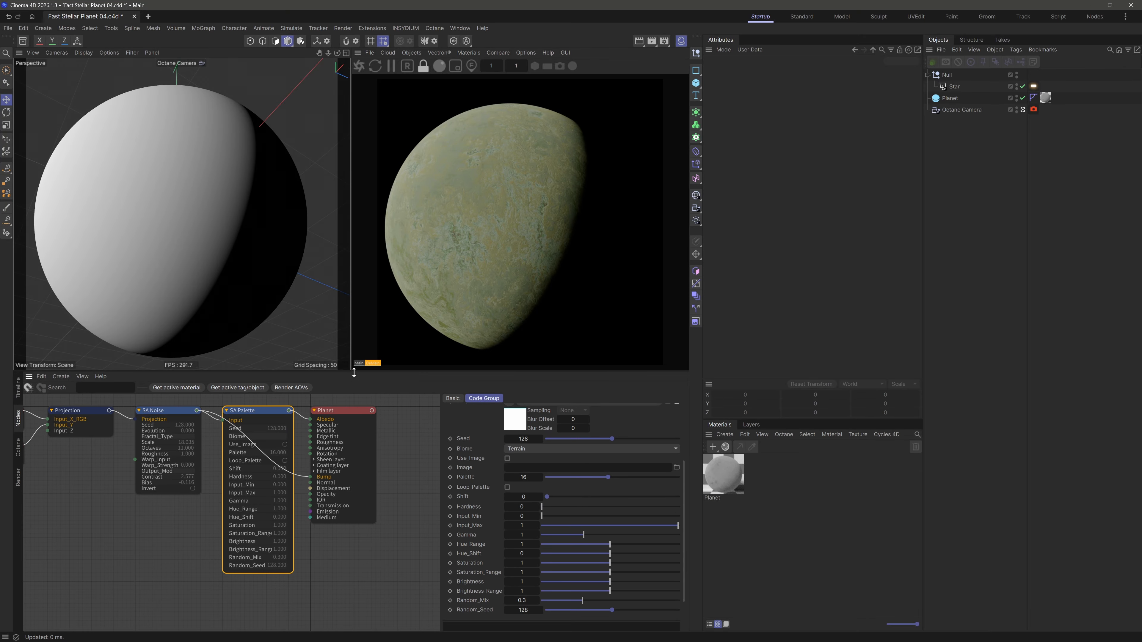
pyautogui.moveTo(354, 373); pyautogui.dragTo(354, 363)
pyautogui.moveTo(689, 521); pyautogui.dragTo(686, 507)
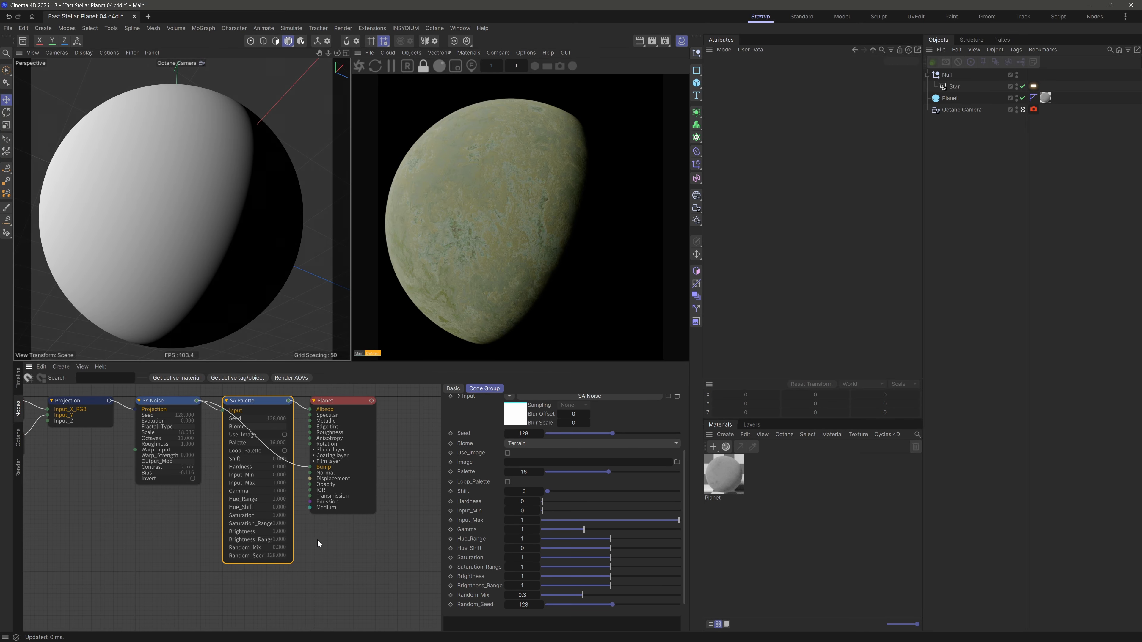
pyautogui.hotkey('ctrl', 's')
pyautogui.moveTo(686, 476); pyautogui.dragTo(685, 469)
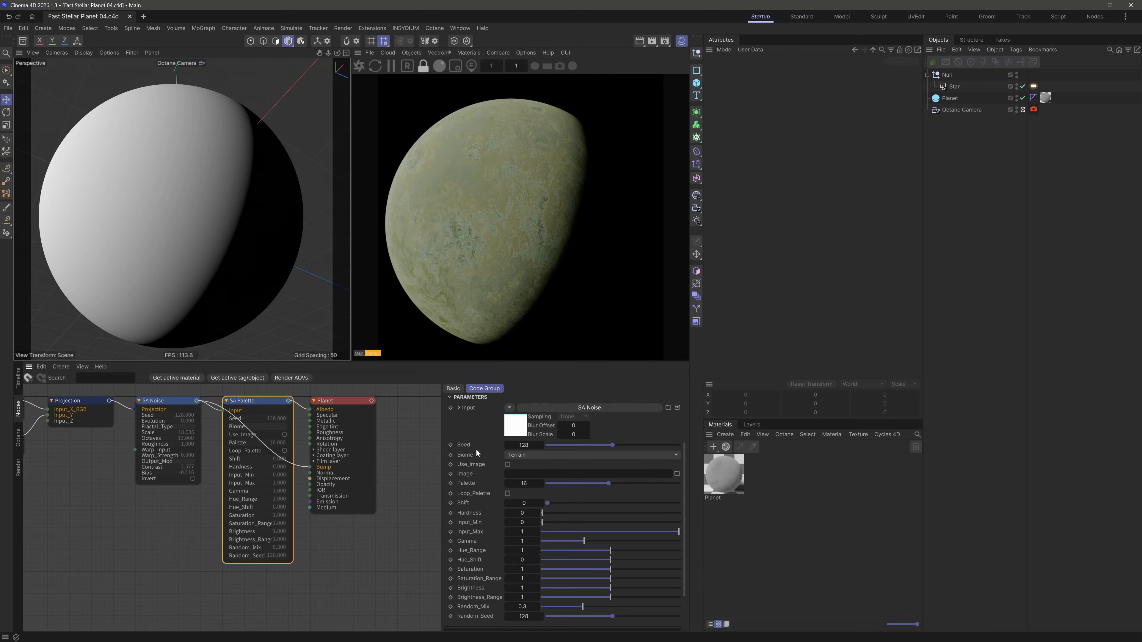
# Set the SA Palette Biome to Volcanic and review the other available biomes
pyautogui.click(530, 455)
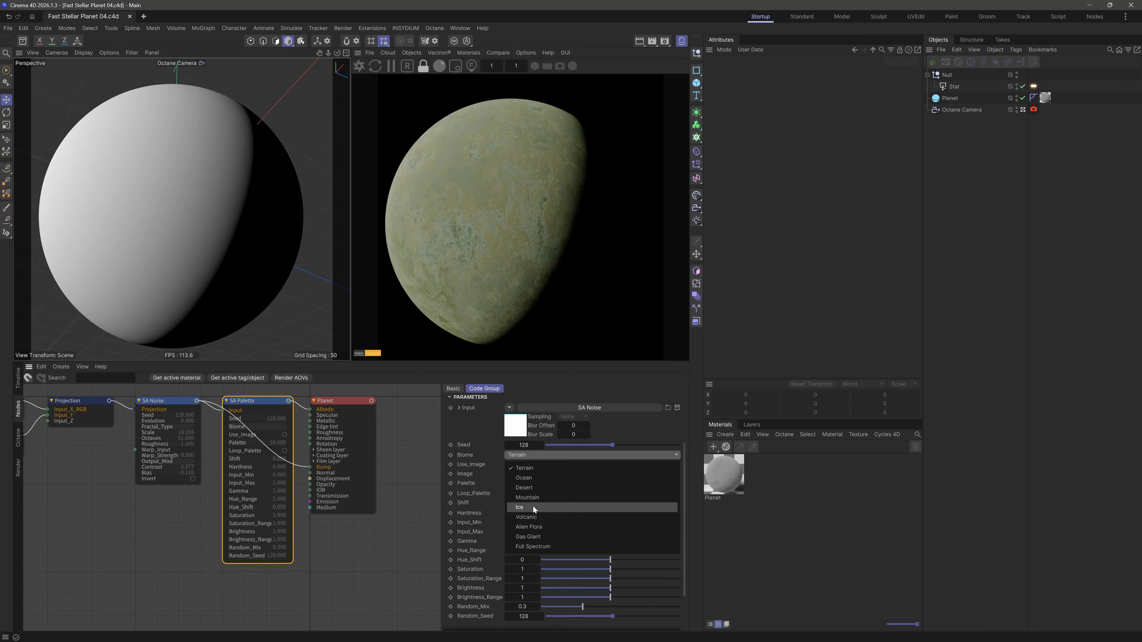
pyautogui.click(534, 517)
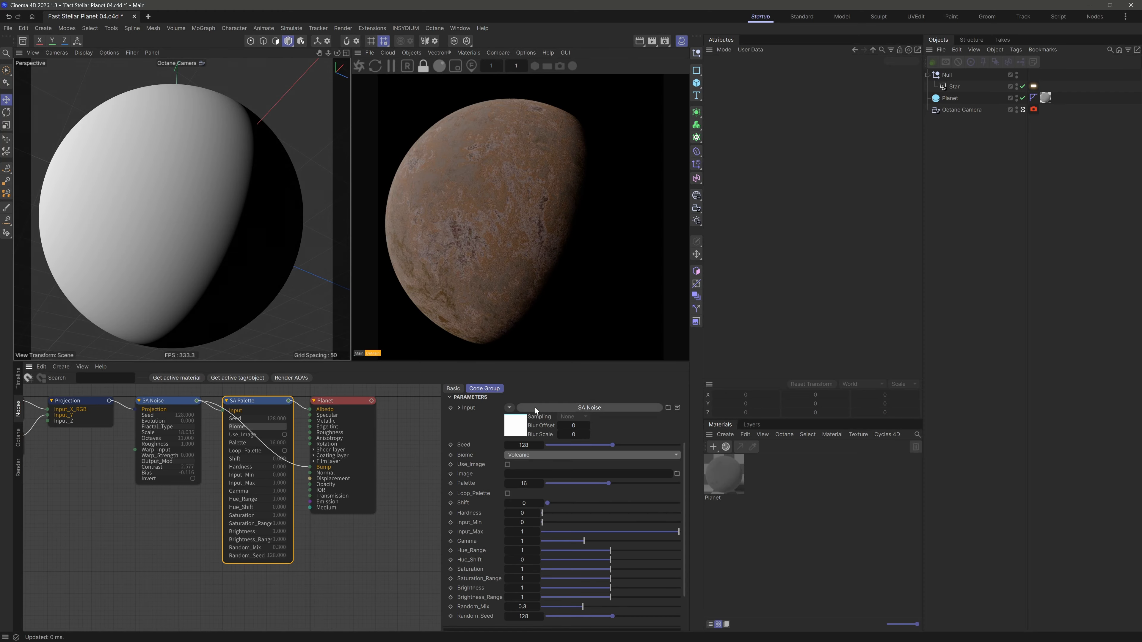
pyautogui.click(531, 456)
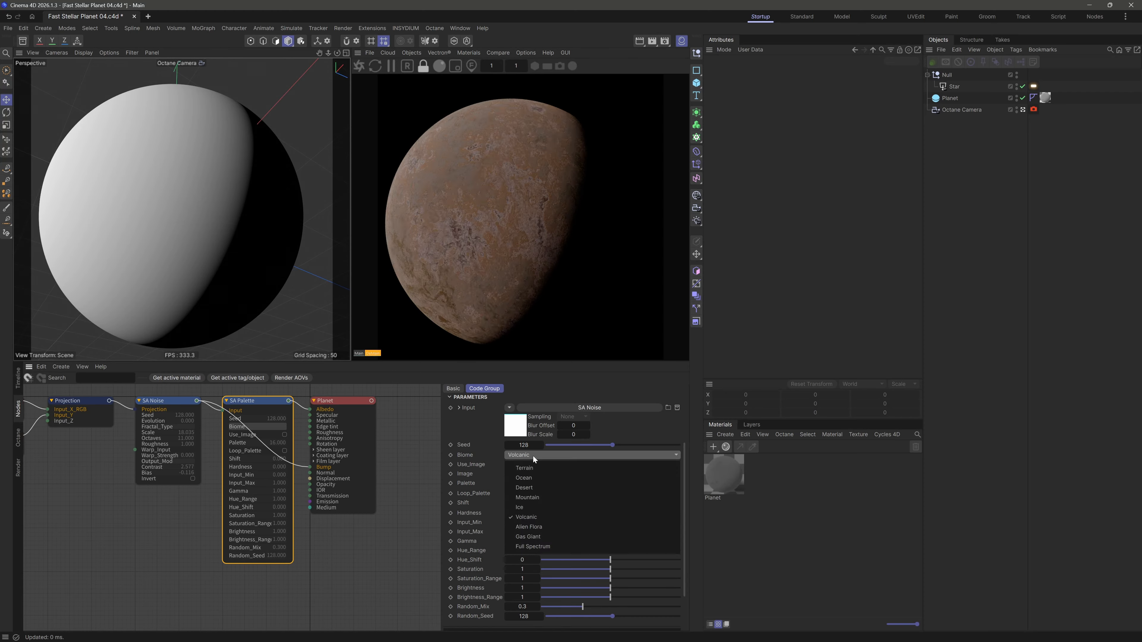
pyautogui.click(541, 455)
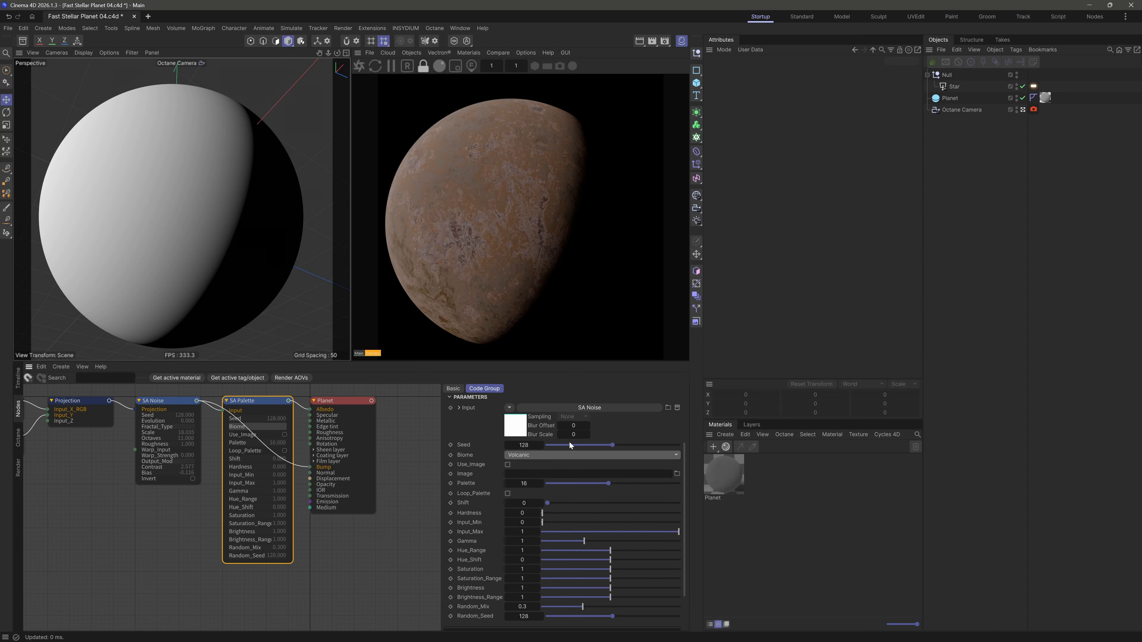
# Try successive SA Palette Seed values up to 139 and beyond, and reset the Seed to 128
pyautogui.click(542, 445)
pyautogui.click(542, 445)
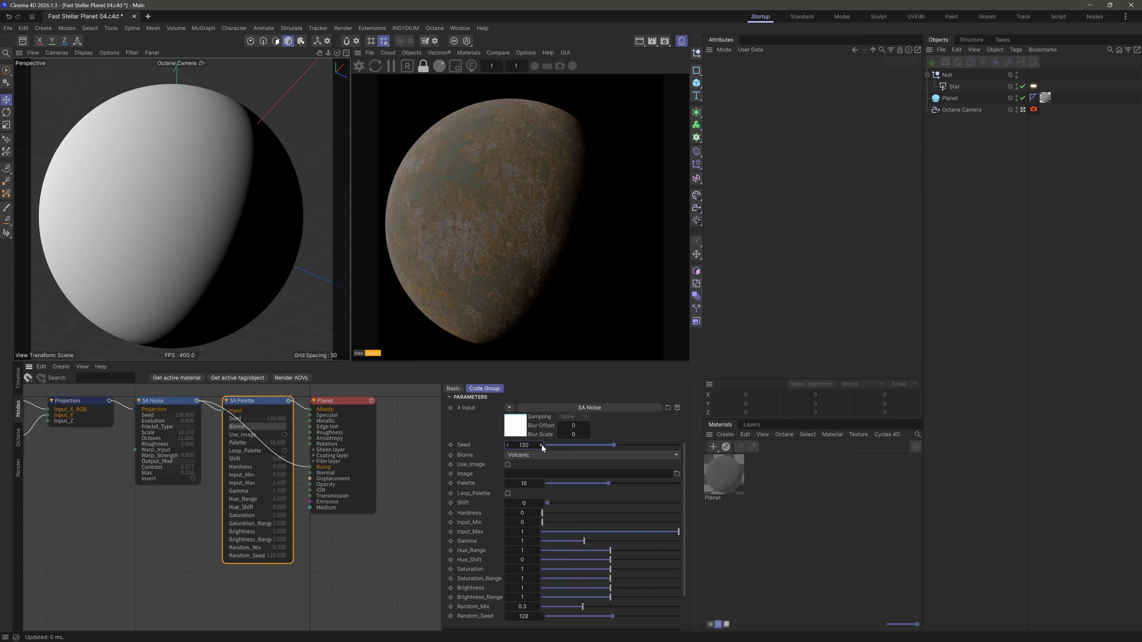
pyautogui.click(541, 444)
pyautogui.click(541, 444)
pyautogui.click(540, 444)
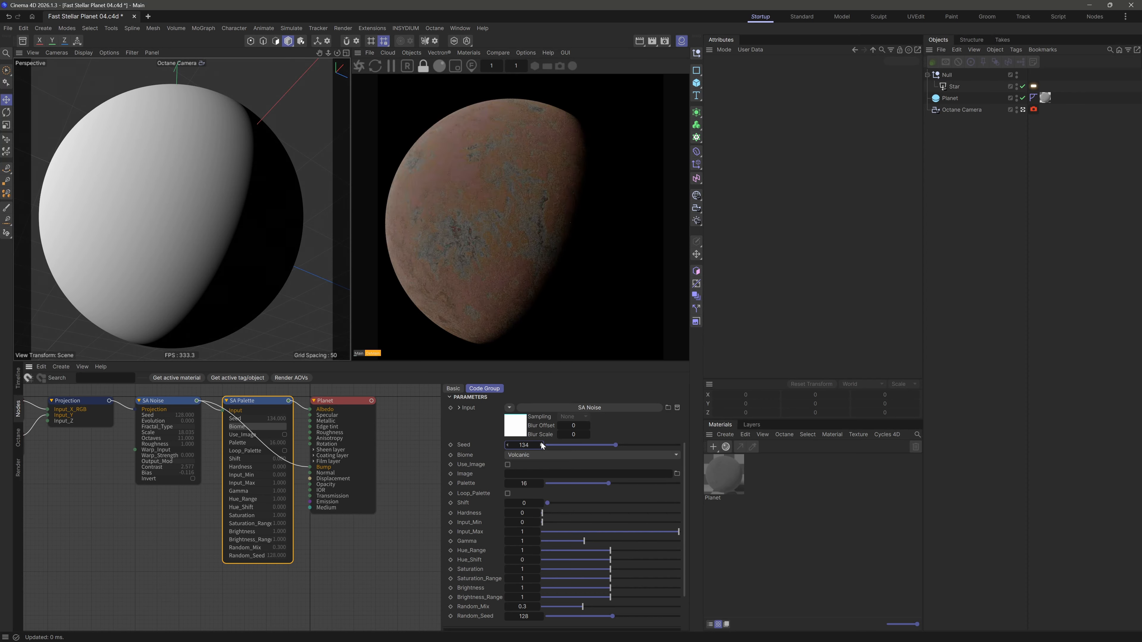
pyautogui.click(541, 443)
pyautogui.click(541, 443)
pyautogui.click(540, 443)
pyautogui.click(541, 443)
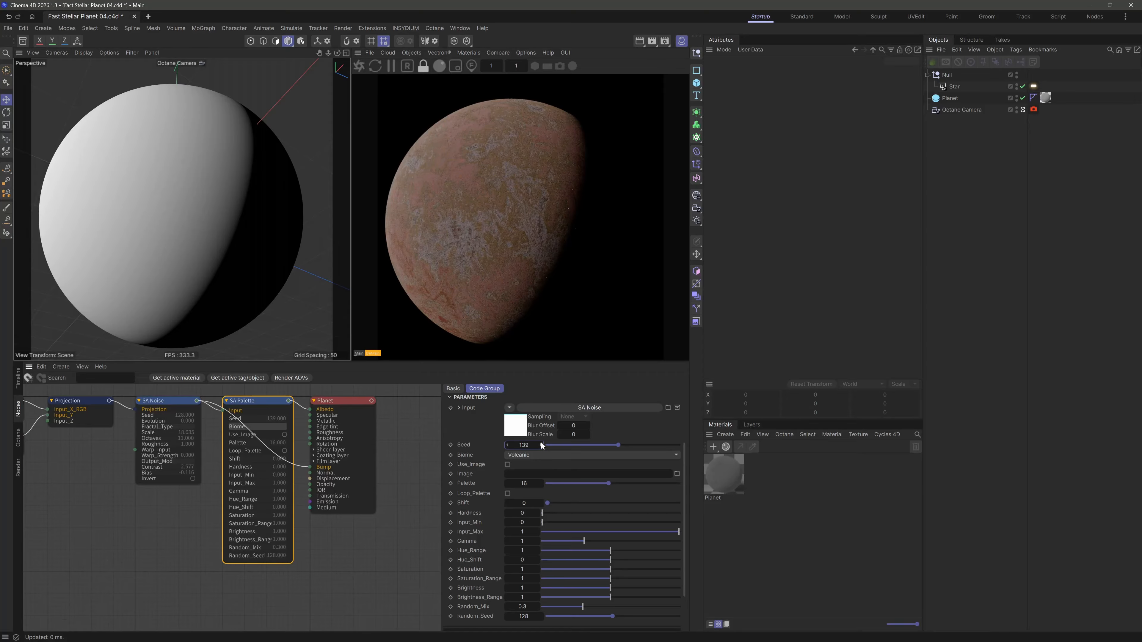
pyautogui.click(541, 443)
pyautogui.click(541, 443)
pyautogui.click(542, 443)
pyautogui.doubleClick(531, 445)
pyautogui.write('128')
pyautogui.press('Return')
# Set the SA Palette Seed to 131 and inspect the planet's colouring
pyautogui.click(541, 445)
pyautogui.click(541, 445)
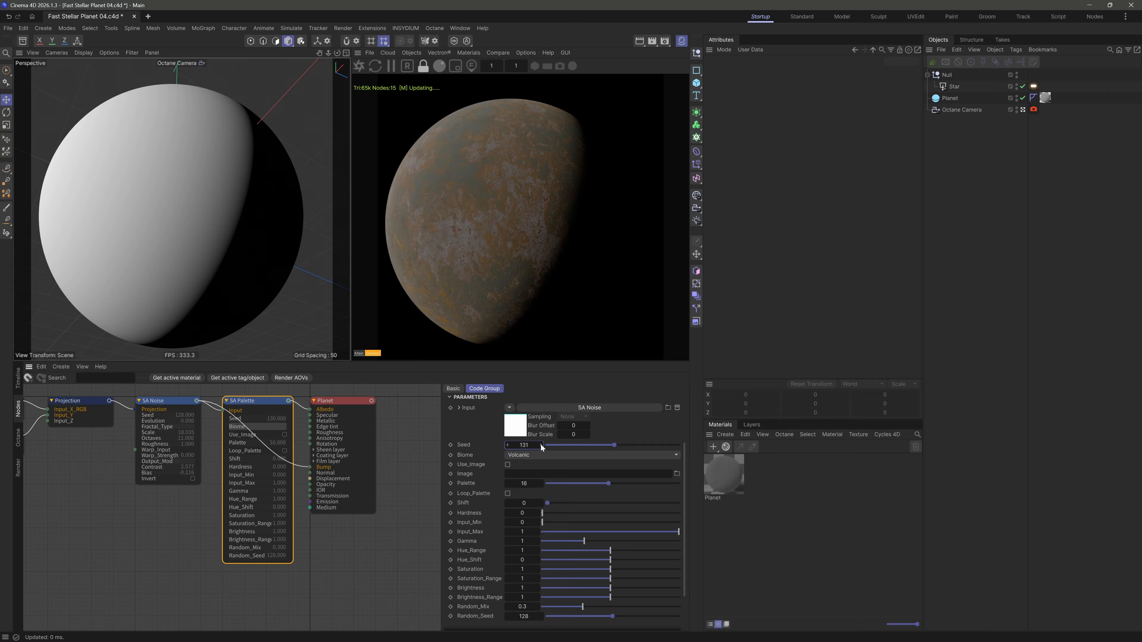
pyautogui.click(541, 445)
pyautogui.click(541, 443)
pyautogui.click(508, 445)
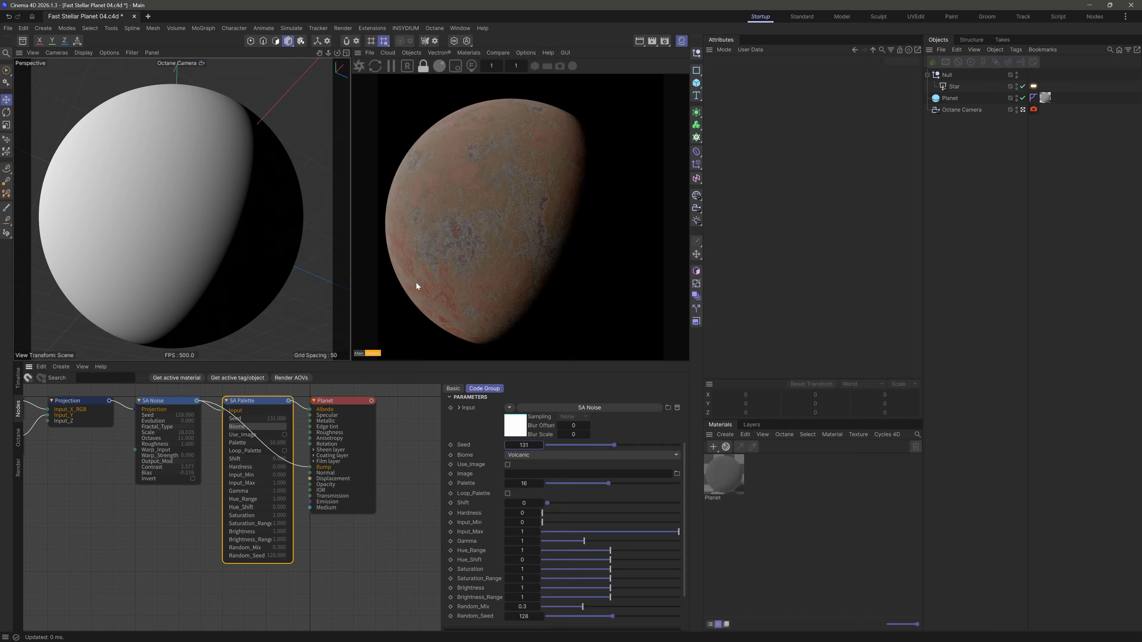
pyautogui.keyDown('alt'); pyautogui.moveTo(149, 208); pyautogui.dragTo(158, 199, button='middle'); pyautogui.keyUp('alt')
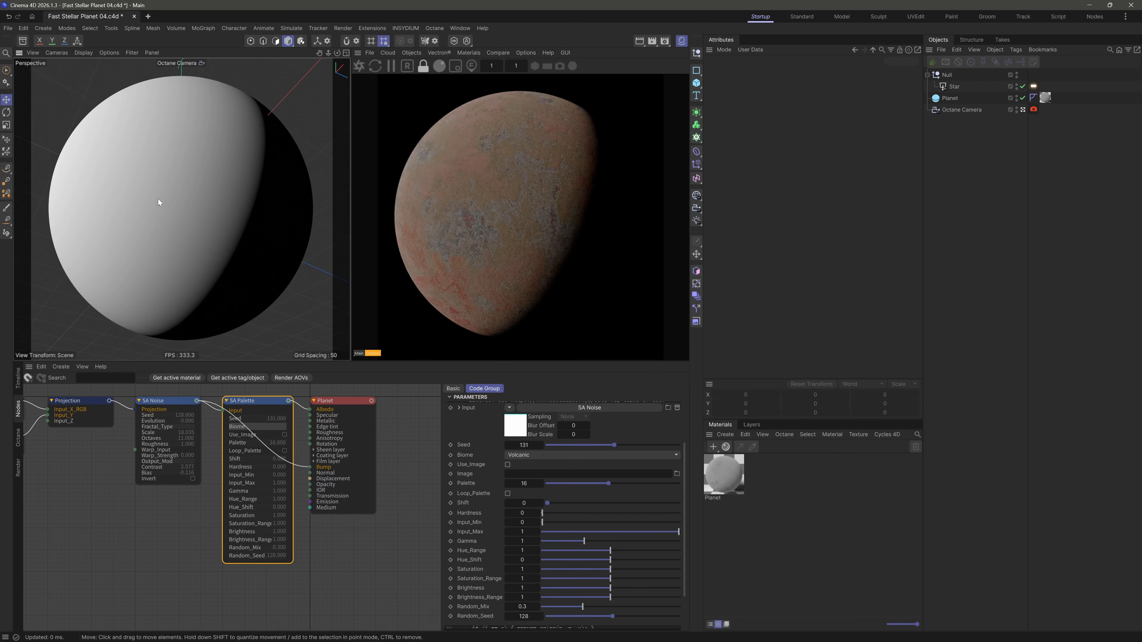
pyautogui.keyDown('alt'); pyautogui.moveTo(158, 199); pyautogui.dragTo(169, 194); pyautogui.keyUp('alt')
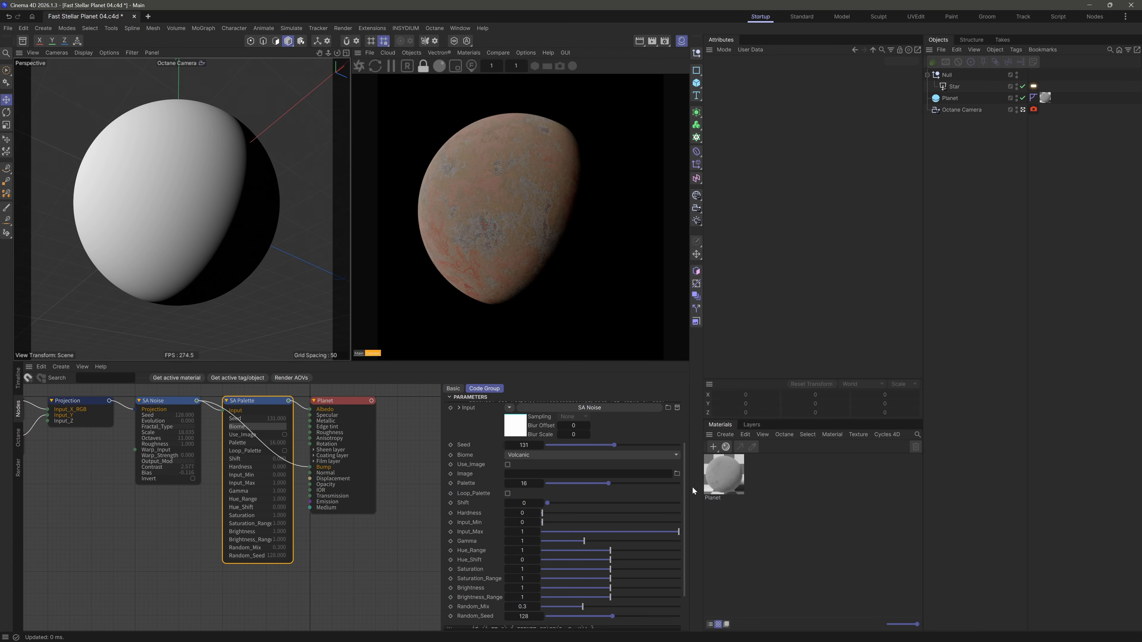
# Set the palette's Hue_Range to 1.745098, Hue_Shift to 0.026144, Saturation_Range to 1.104575 and Brightness_Range to 1.745098
pyautogui.moveTo(685, 489); pyautogui.dragTo(683, 536)
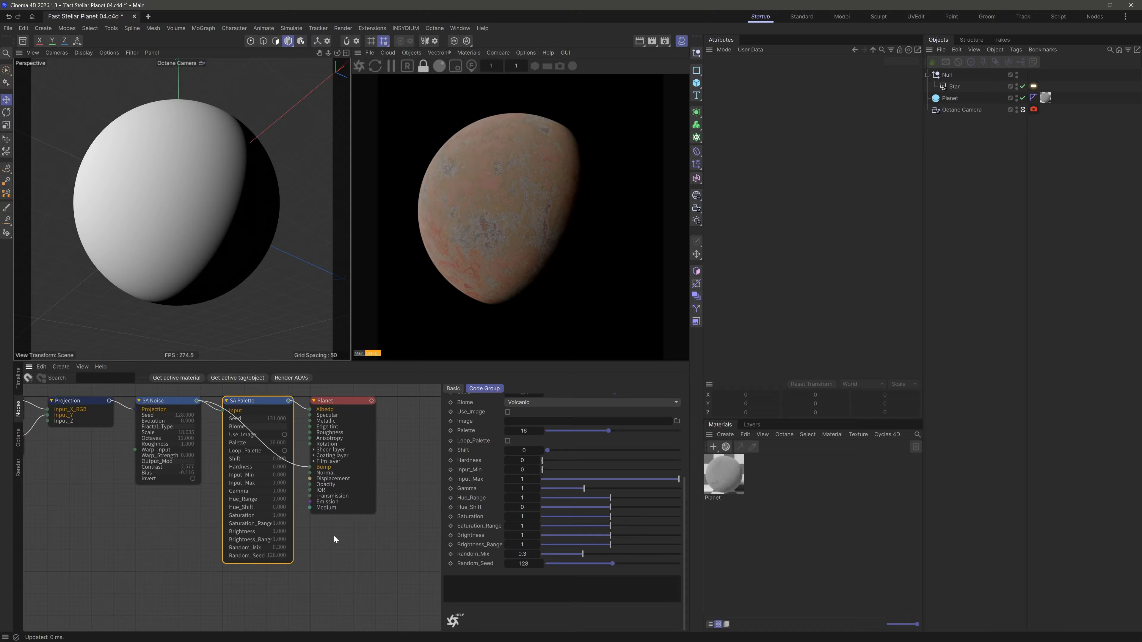
pyautogui.moveTo(682, 497); pyautogui.dragTo(686, 487)
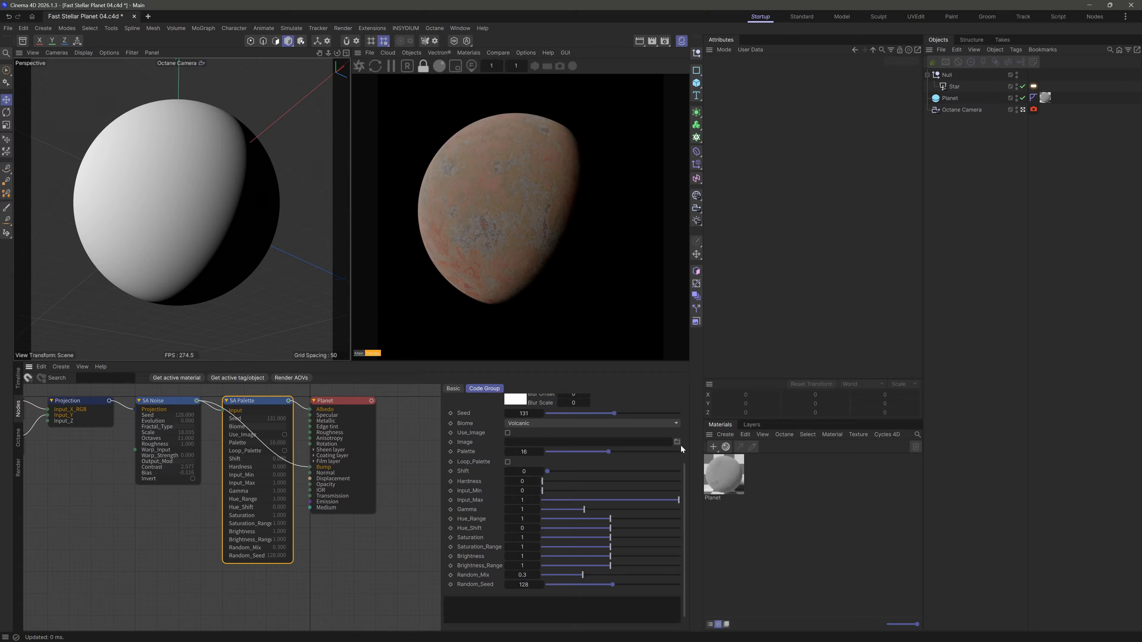
pyautogui.scroll(3, 197, 193)
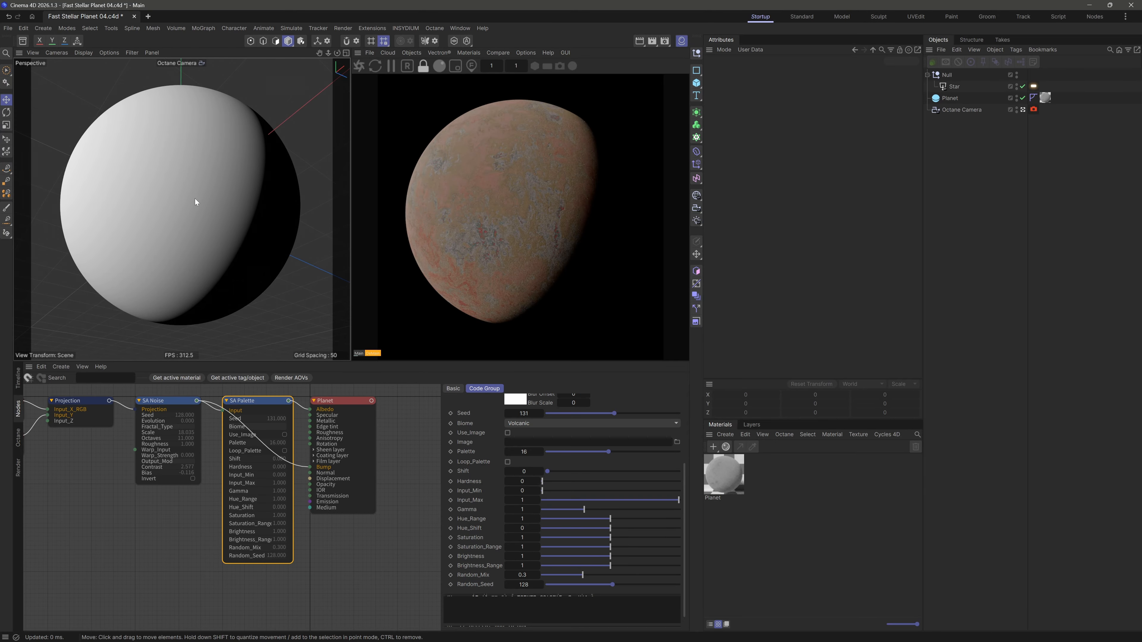
pyautogui.scroll(2, 196, 199)
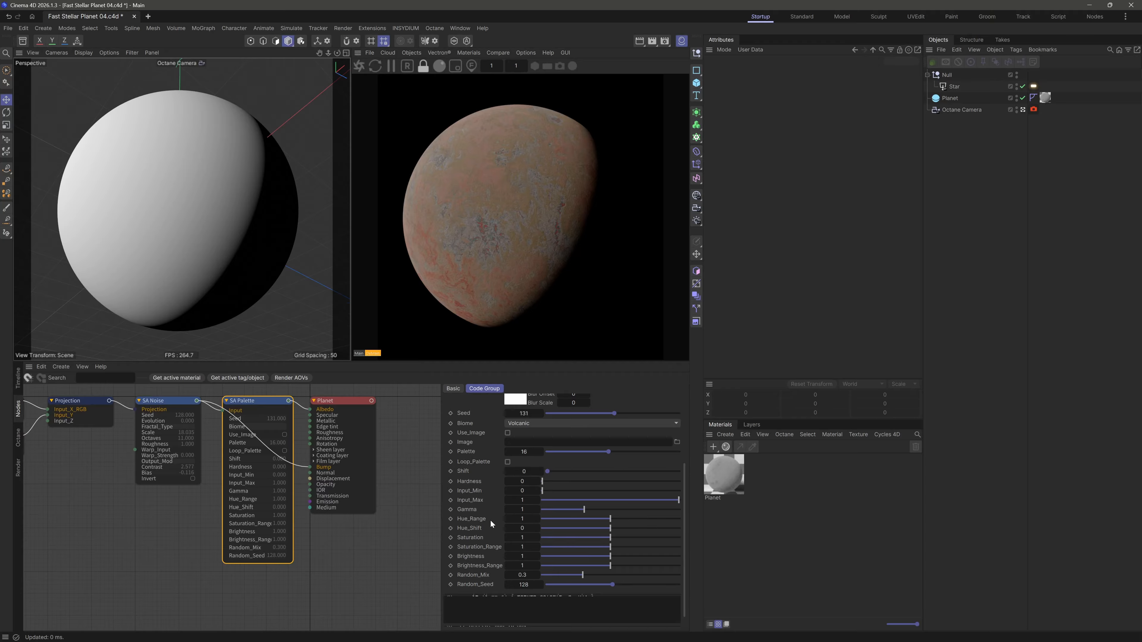
pyautogui.moveTo(618, 521); pyautogui.dragTo(535, 570)
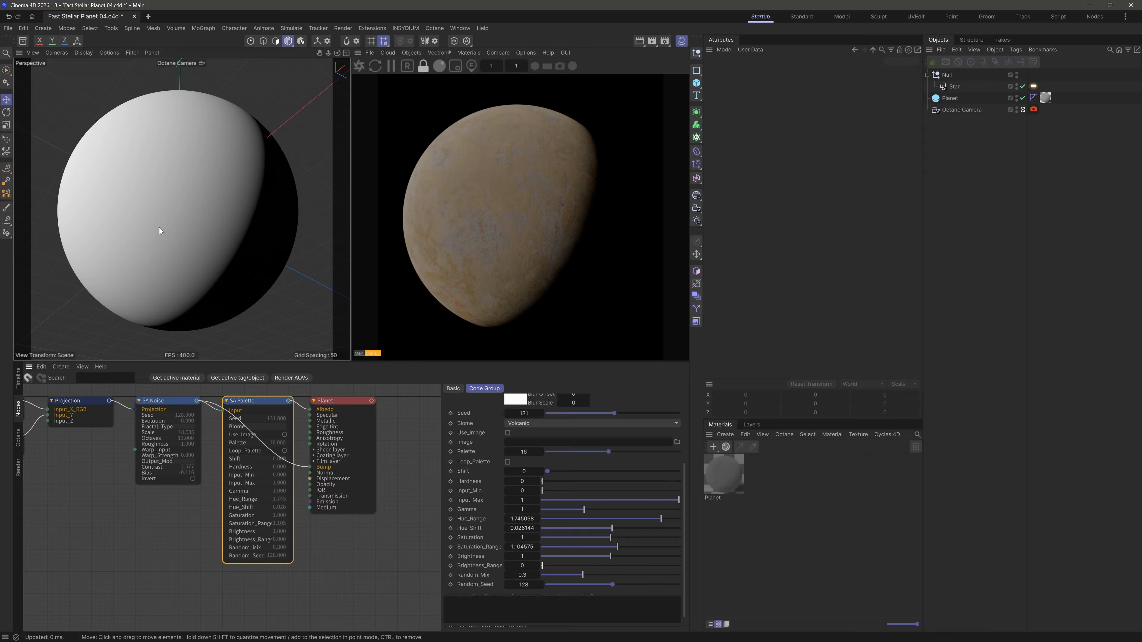
pyautogui.scroll(3, 160, 229)
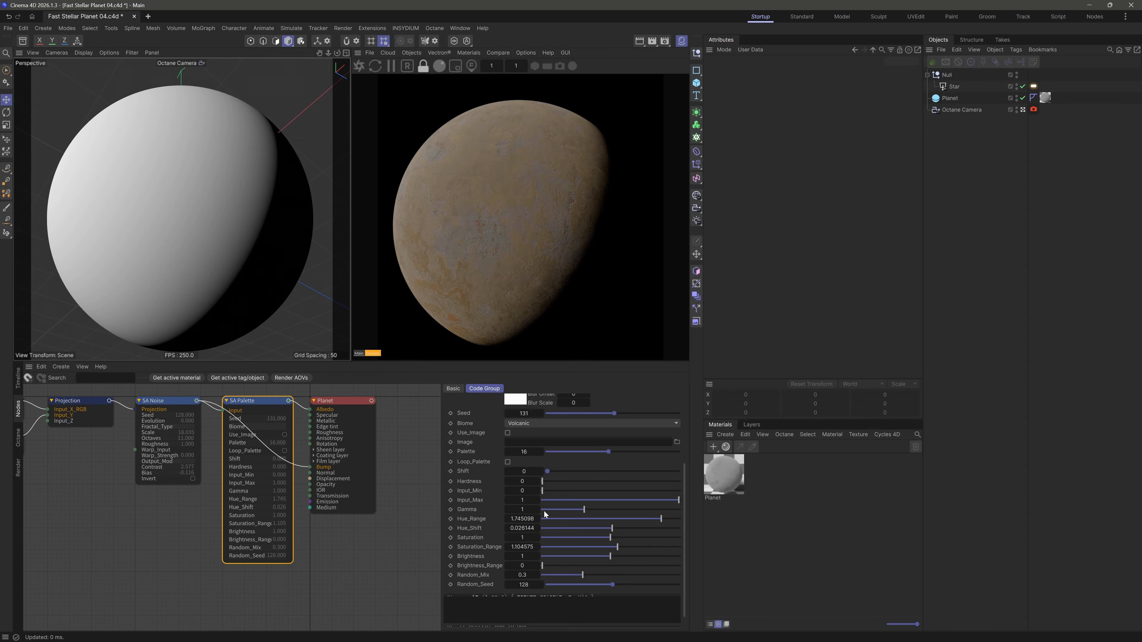
pyautogui.moveTo(543, 567); pyautogui.dragTo(660, 564)
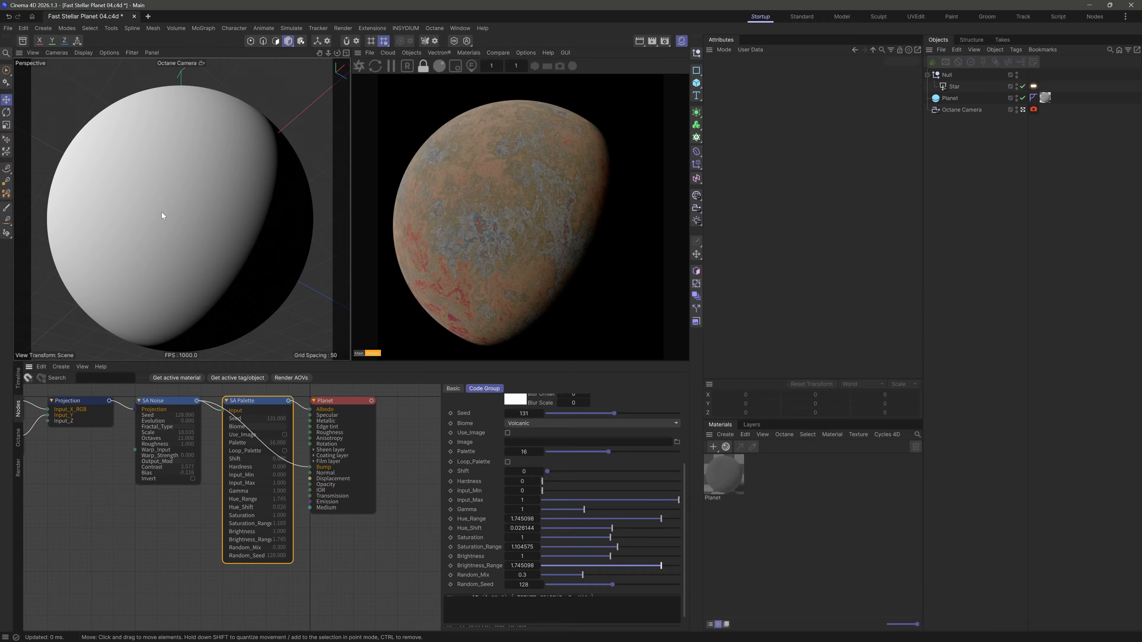
# Try a Random_Mix of 0.702614 on the SA Palette and inspect the planet up close
pyautogui.keyDown('alt'); pyautogui.moveTo(161, 212); pyautogui.dragTo(167, 211); pyautogui.keyUp('alt')
pyautogui.scroll(-2, 168, 208)
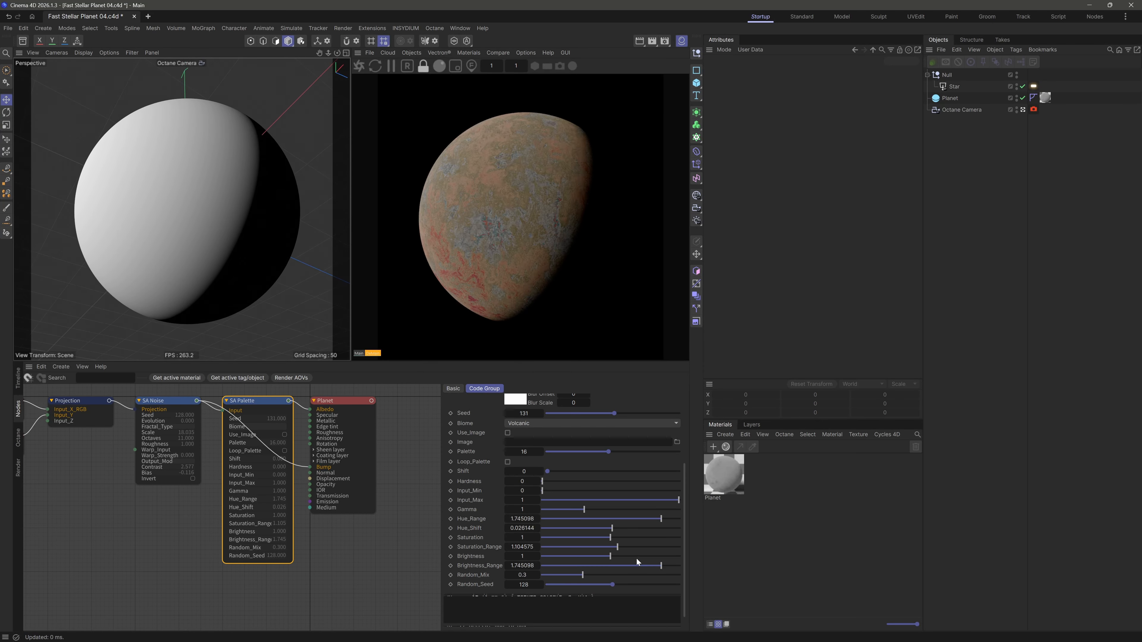
pyautogui.scroll(-1, 683, 553)
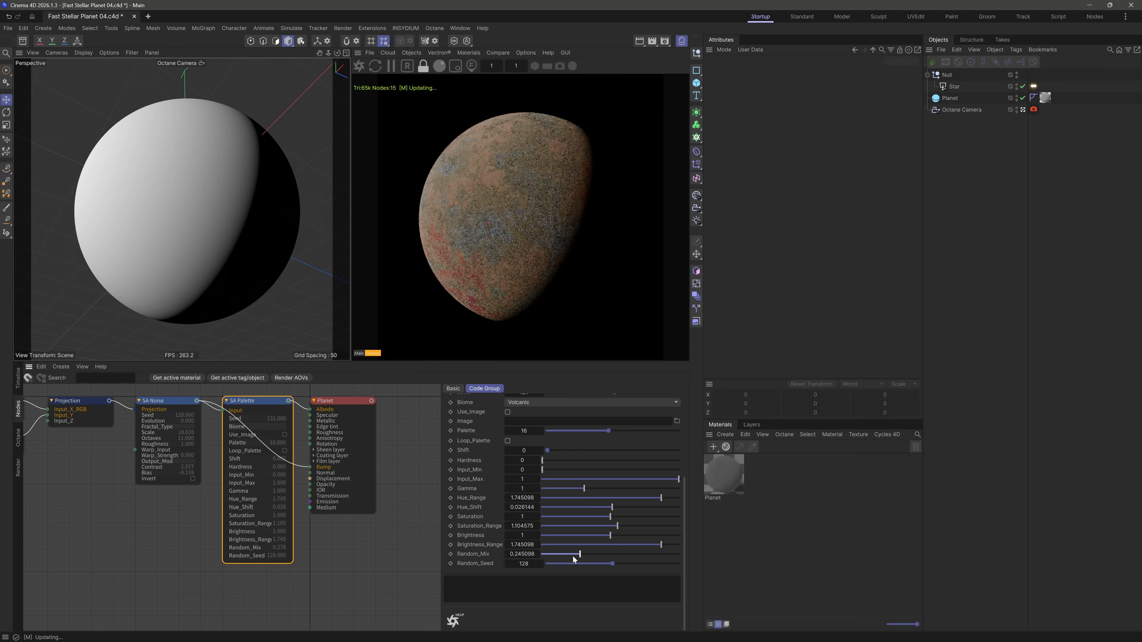
pyautogui.moveTo(583, 554); pyautogui.dragTo(628, 553)
pyautogui.scroll(3, 169, 210)
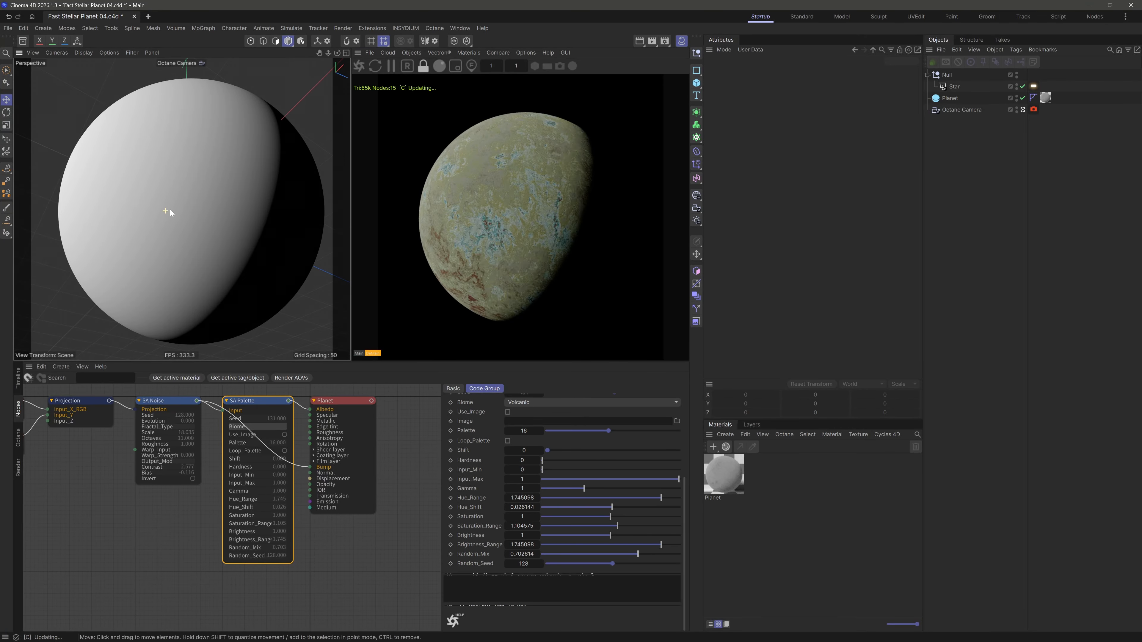
pyautogui.scroll(1, 169, 210)
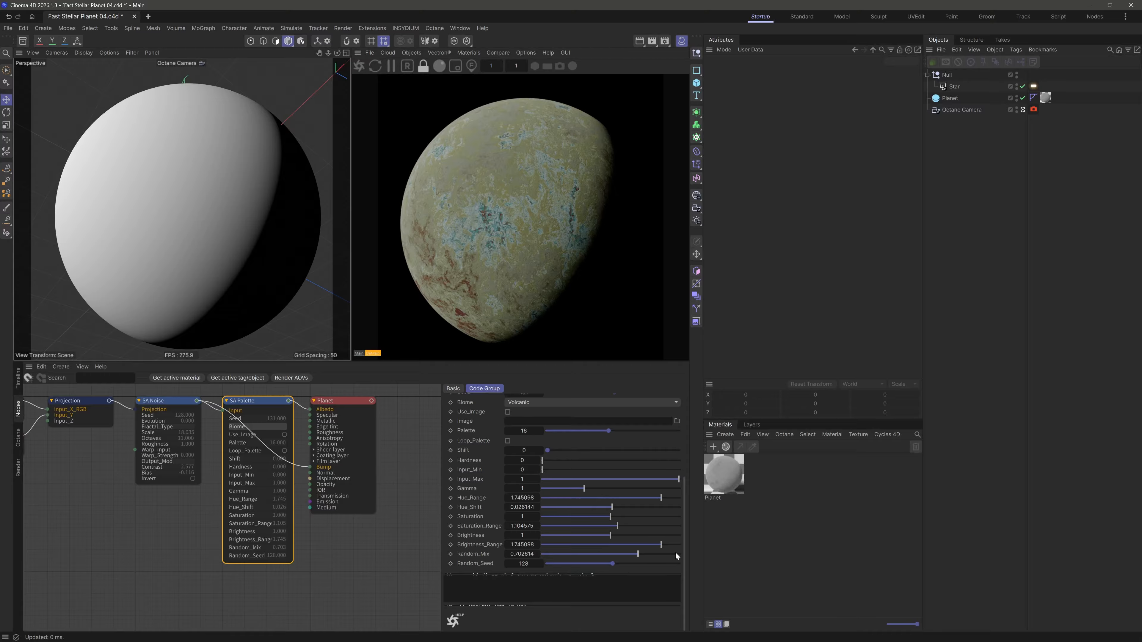
pyautogui.scroll(1, 685, 550)
# Set the palette's Random_Mix to 0.29085 and step Random_Seed through successive variations, settling on 139
pyautogui.moveTo(611, 574); pyautogui.dragTo(580, 566)
pyautogui.click(542, 574)
pyautogui.click(541, 574)
pyautogui.click(541, 575)
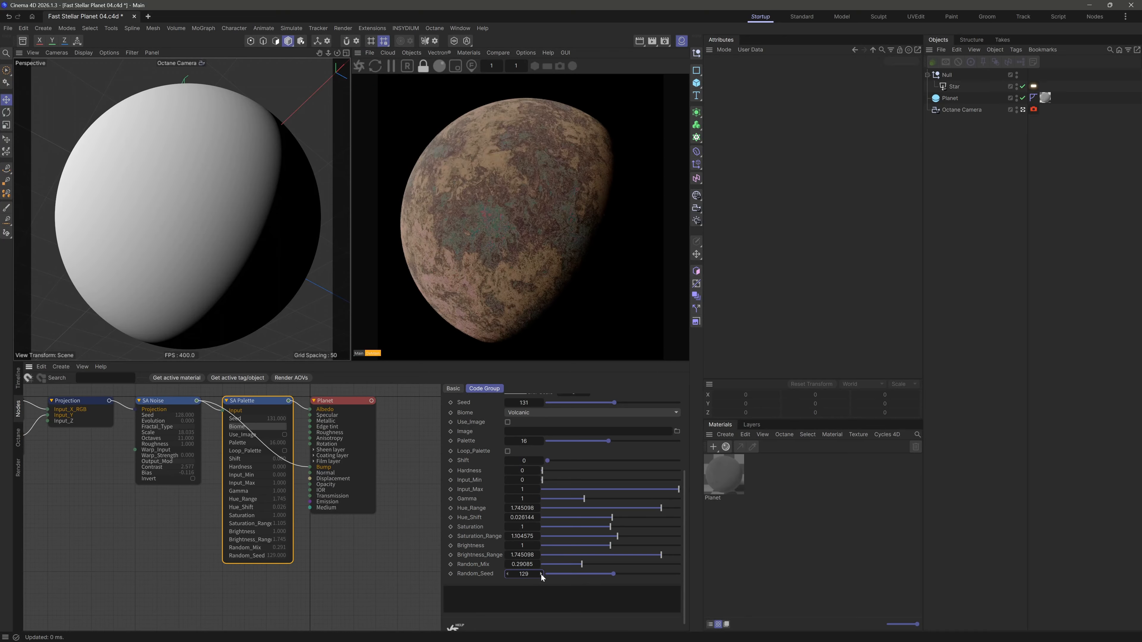
pyautogui.click(541, 574)
pyautogui.click(542, 574)
pyautogui.click(542, 574)
pyautogui.click(541, 574)
pyautogui.click(542, 574)
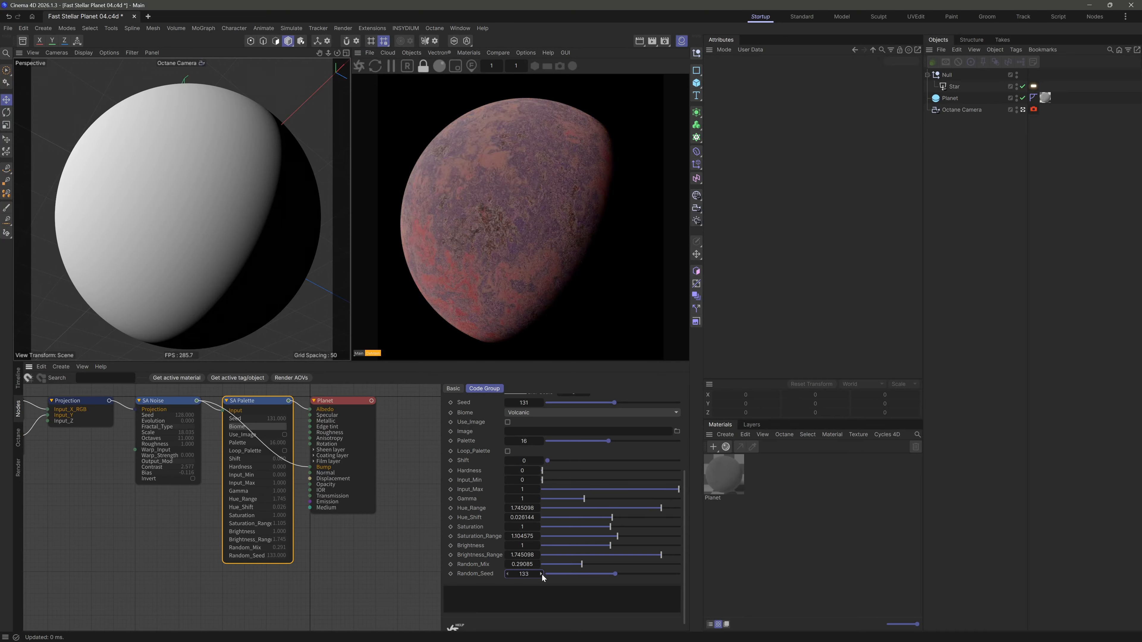
pyautogui.click(541, 574)
pyautogui.click(541, 574)
pyautogui.click(541, 574)
pyautogui.click(541, 574)
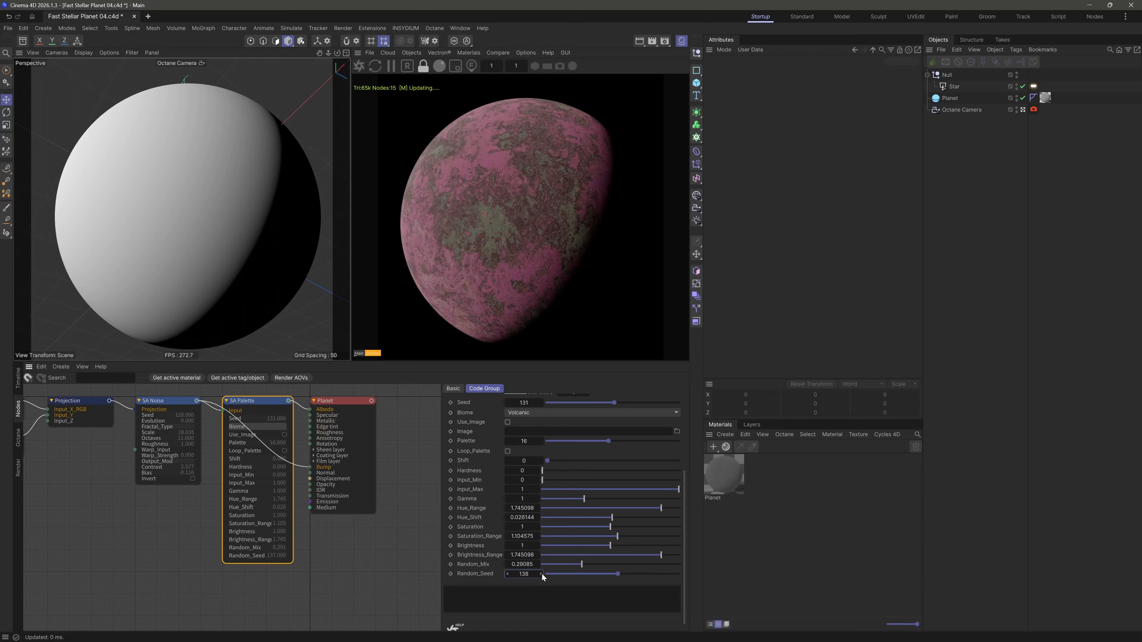
pyautogui.click(541, 574)
pyautogui.click(541, 574)
pyautogui.click(541, 574)
pyautogui.click(508, 574)
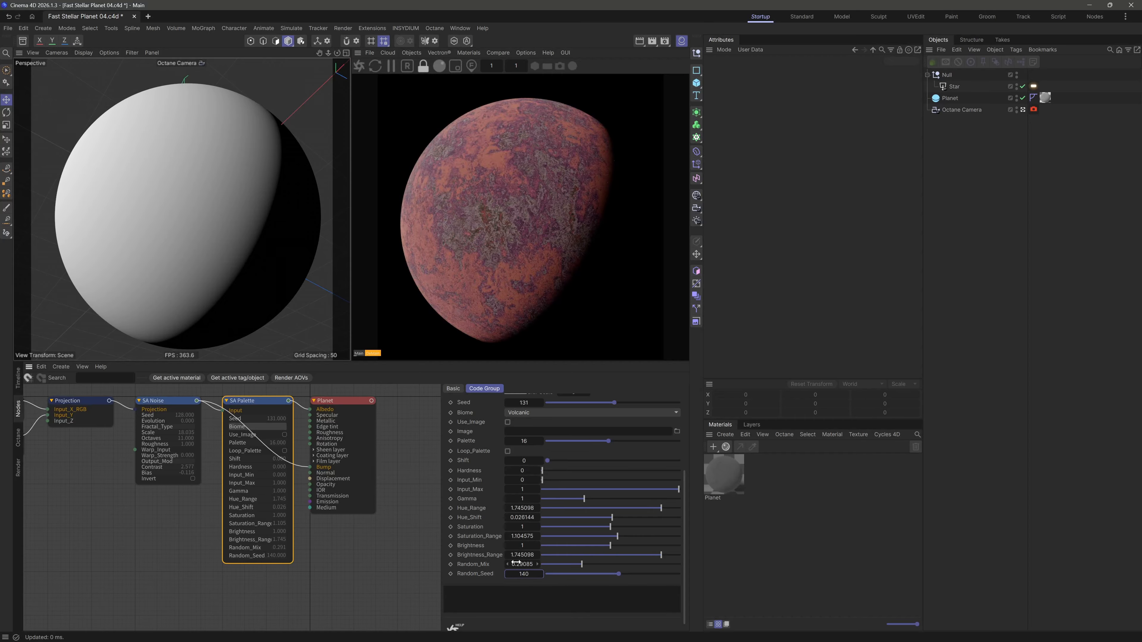
pyautogui.click(508, 574)
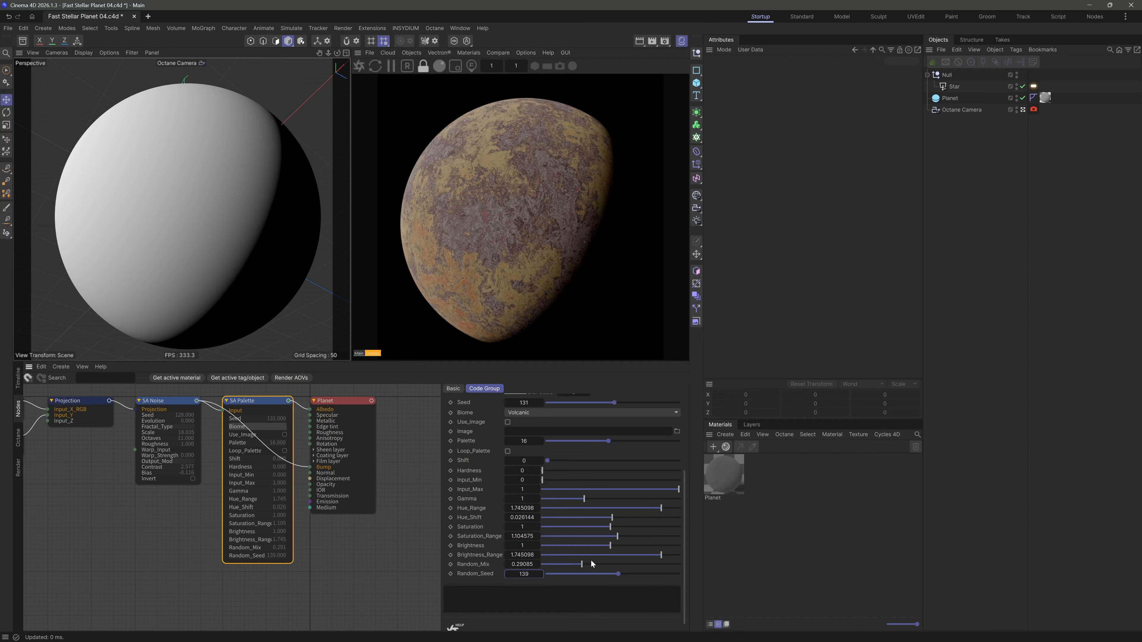
# Set the palette's Random_Mix to 0.356209 and step Random_Seed to 142
pyautogui.click(591, 565)
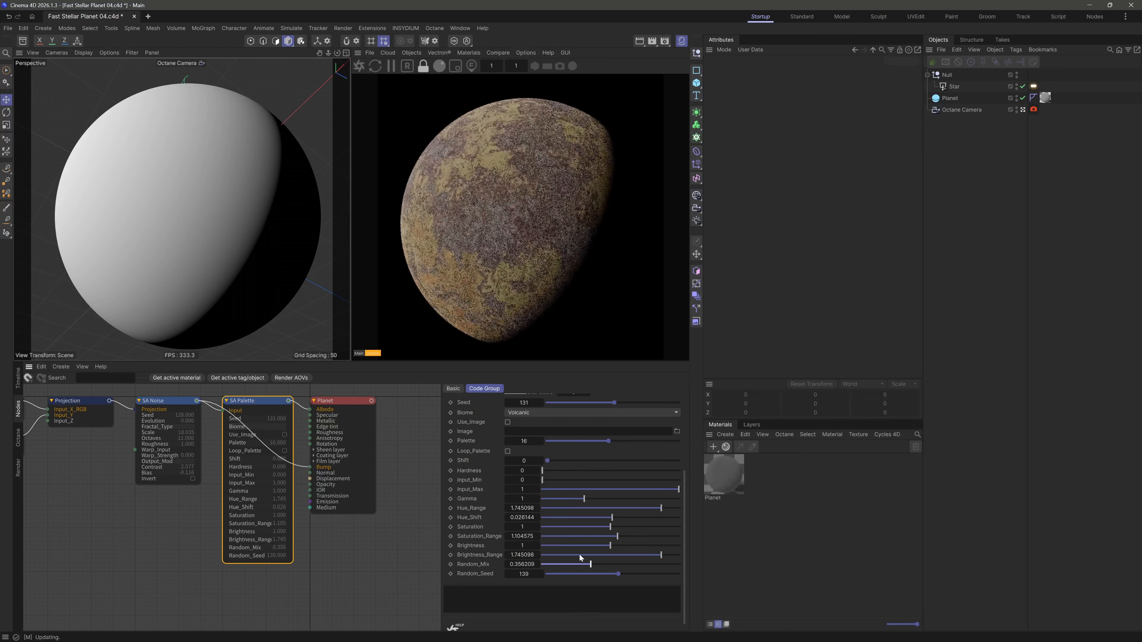
pyautogui.click(541, 574)
pyautogui.click(541, 574)
pyautogui.click(541, 574)
pyautogui.click(541, 574)
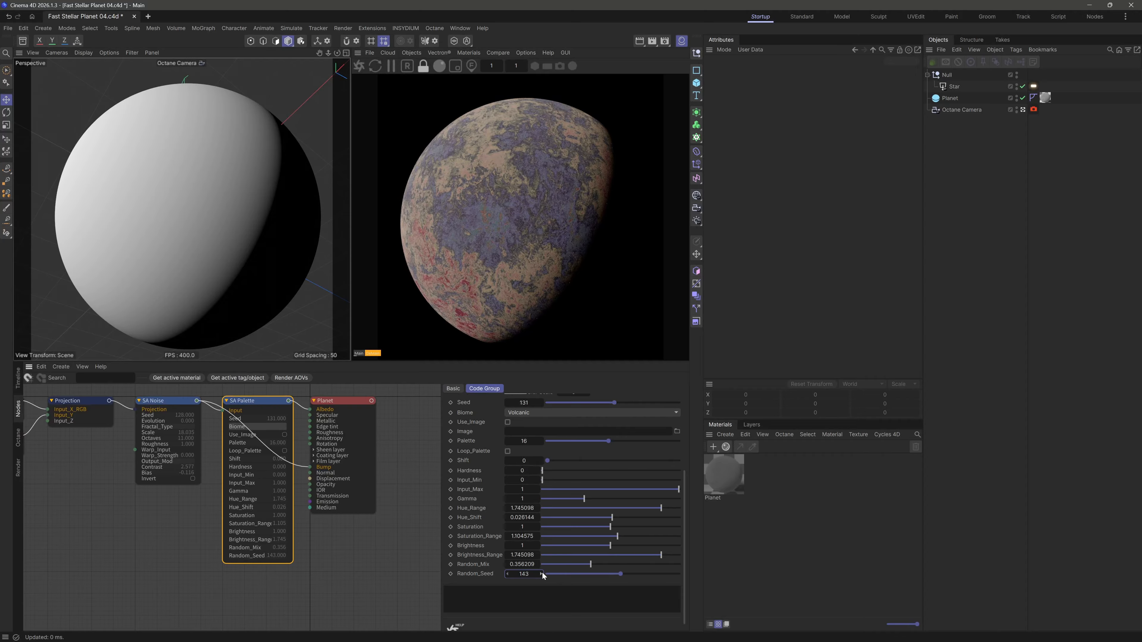
pyautogui.click(508, 574)
pyautogui.scroll(-1, 685, 521)
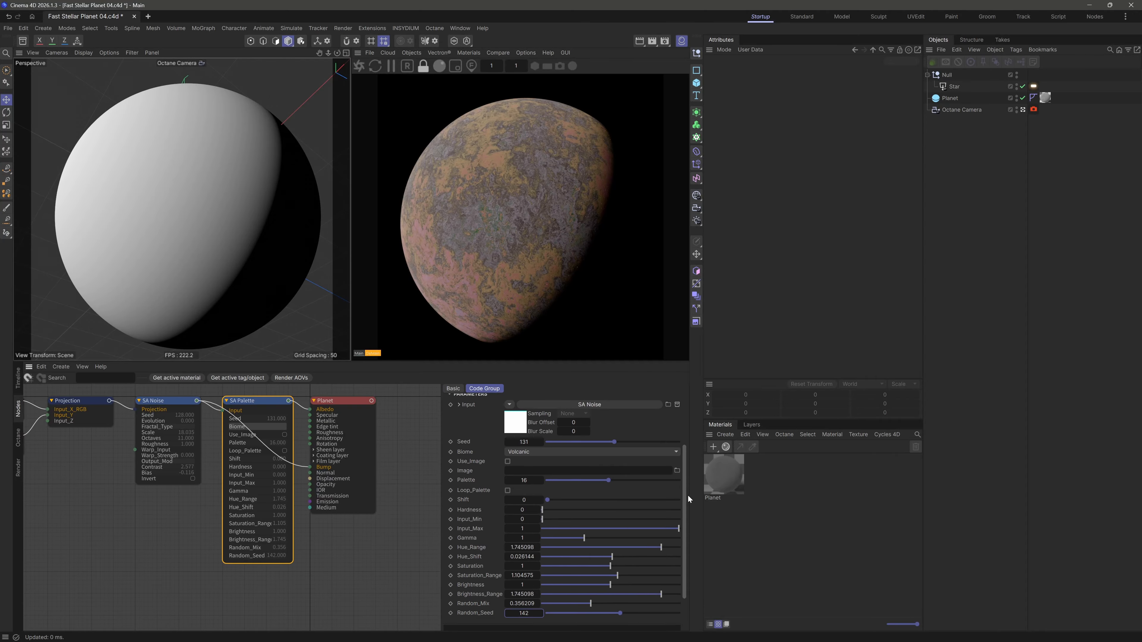
# Set the palette's Random_Mix to 0.303922 and advance Random_Seed to 144
pyautogui.click(584, 554)
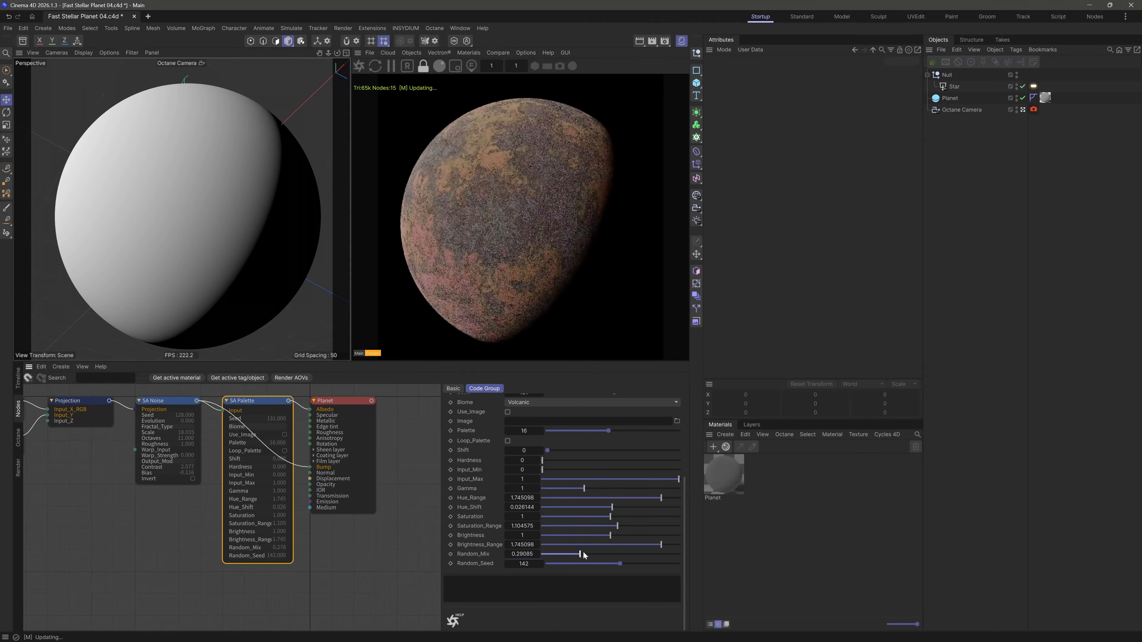
pyautogui.click(542, 564)
pyautogui.click(541, 565)
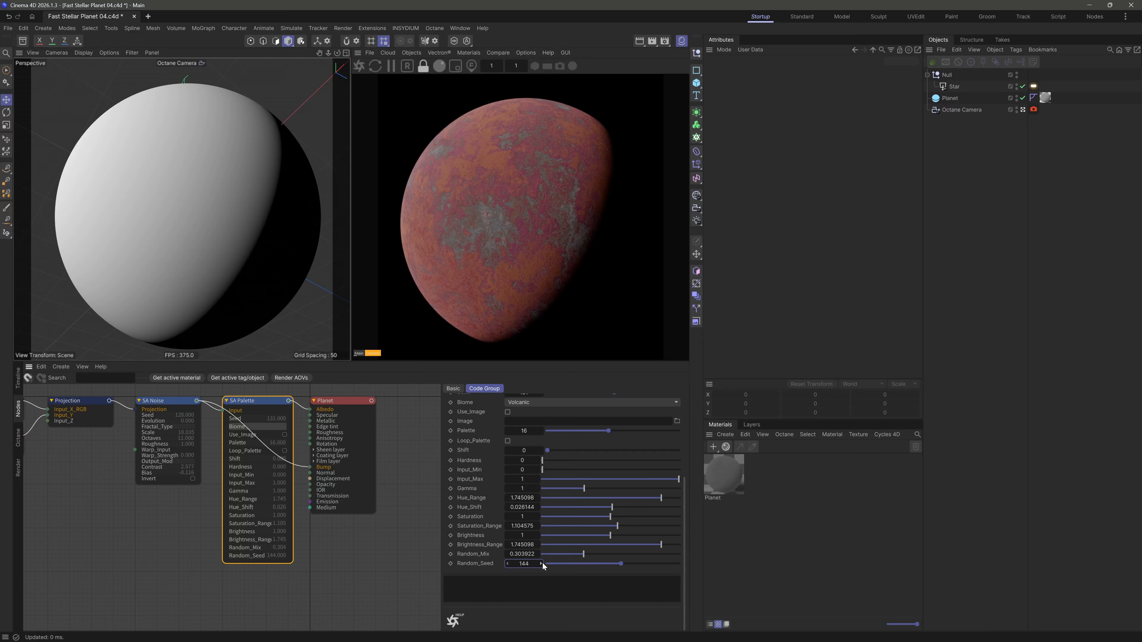
# Step the SA Palette's Random_Seed back to 143 and set its Palette value to 4
pyautogui.click(508, 564)
pyautogui.scroll(3, 684, 518)
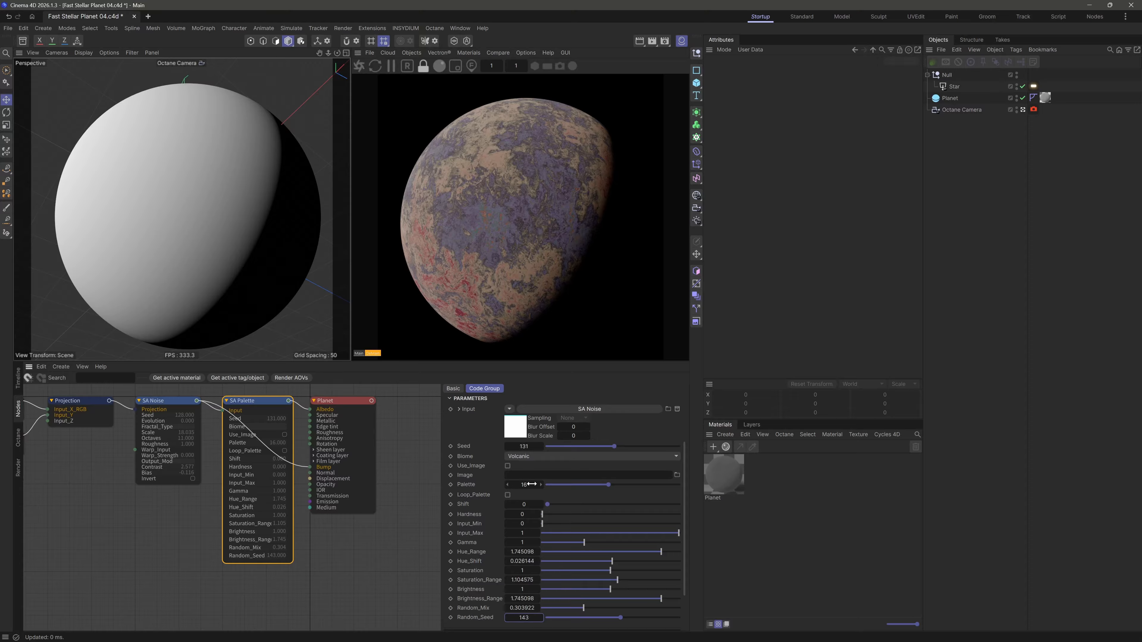
pyautogui.scroll(-1, 685, 495)
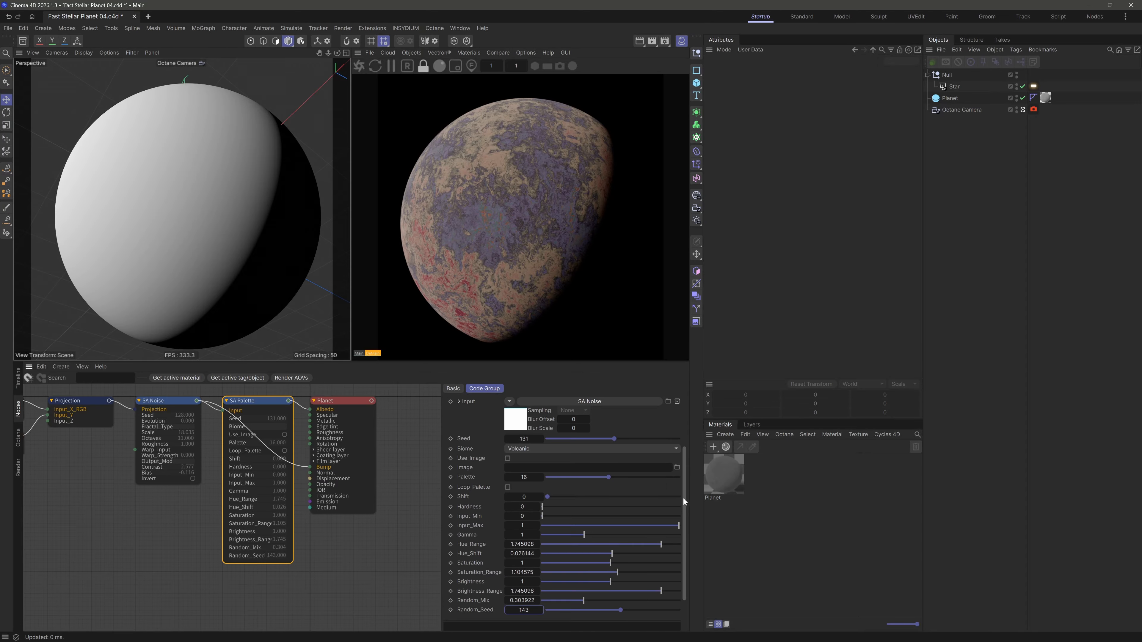
pyautogui.doubleClick(527, 478)
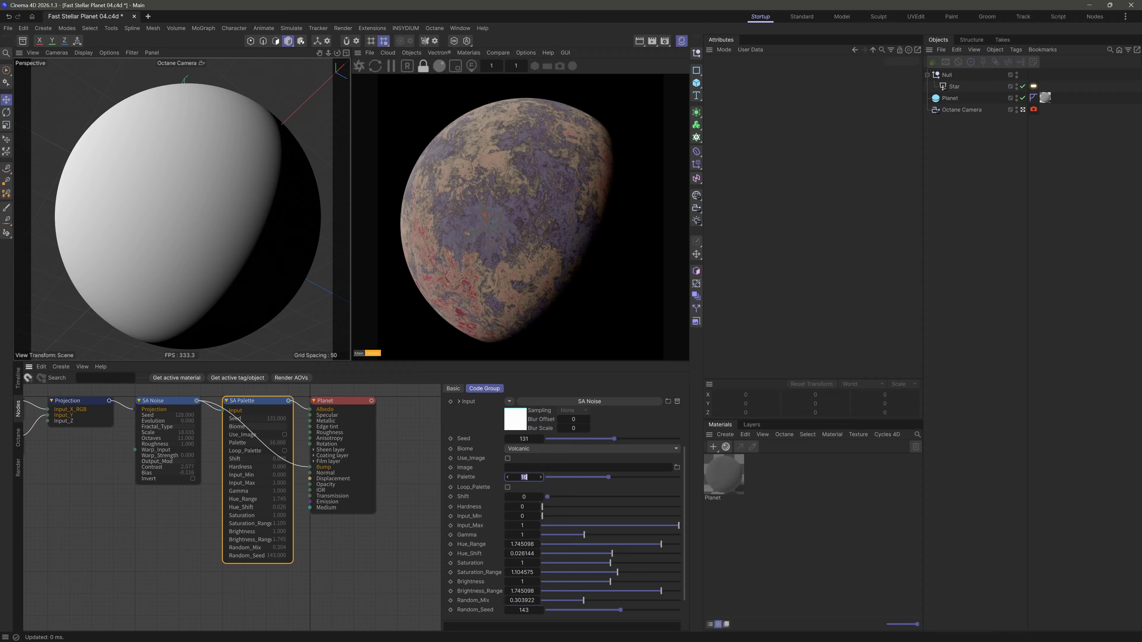
pyautogui.write('4')
pyautogui.press('Return')
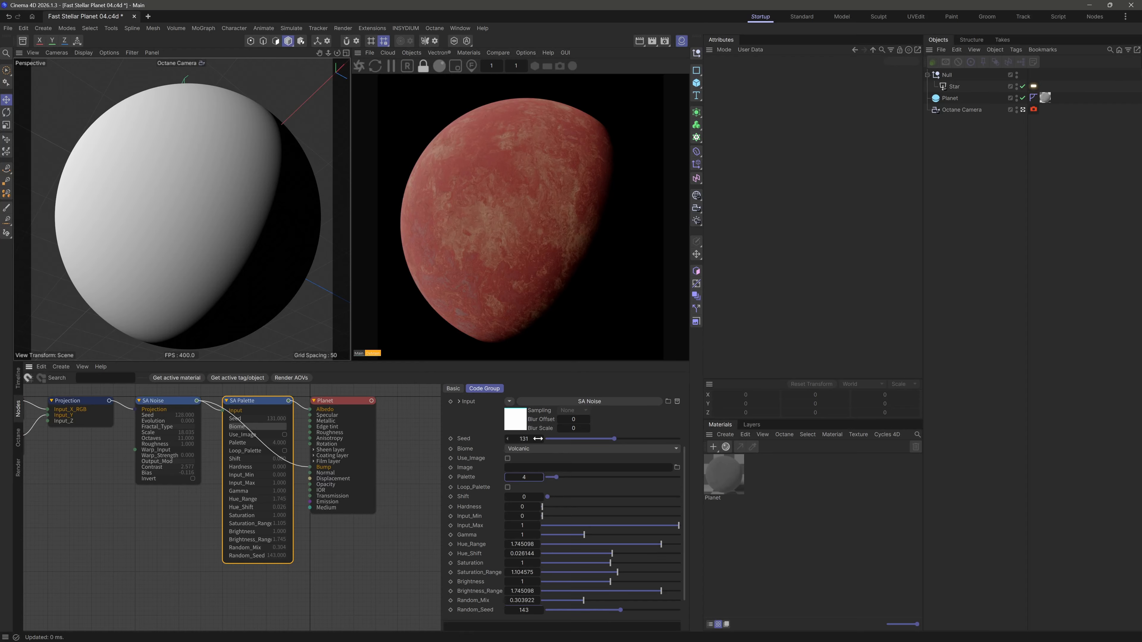
# Step through the SA Palette's Seed variations and settle on 136
pyautogui.moveTo(538, 439); pyautogui.dragTo(541, 438)
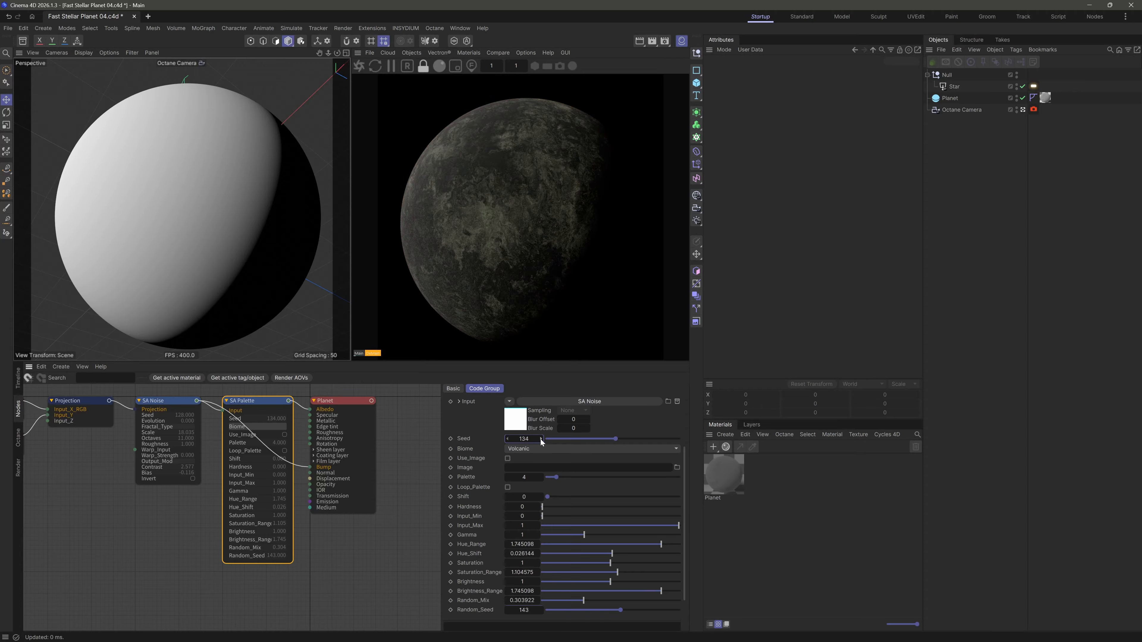
pyautogui.click(541, 439)
pyautogui.click(541, 439)
pyautogui.click(541, 439)
pyautogui.click(508, 440)
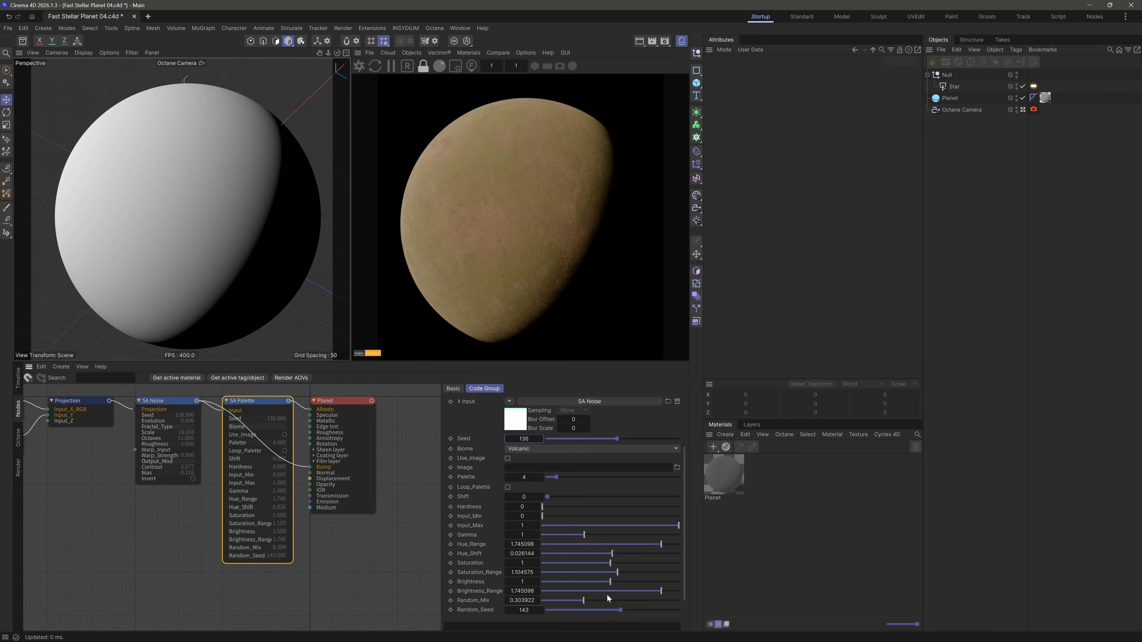
# Set the palette's Random_Mix to 0.212418 and Random_Seed to 83, and check the planet from different distances
pyautogui.click(570, 600)
pyautogui.moveTo(617, 606); pyautogui.dragTo(588, 607)
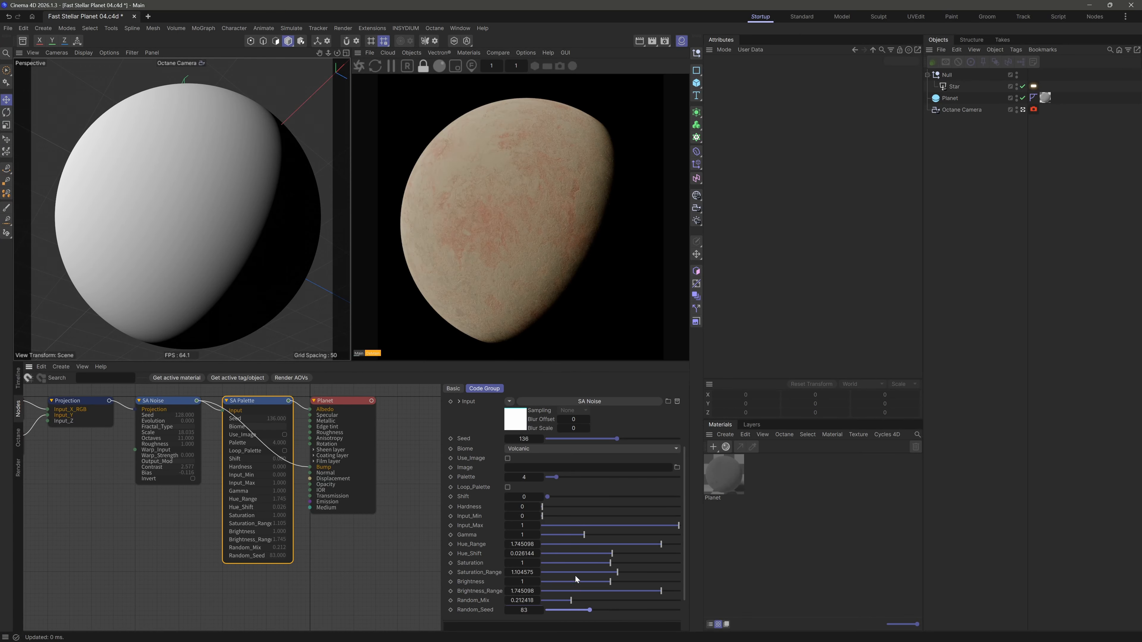
pyautogui.scroll(-3, 200, 200)
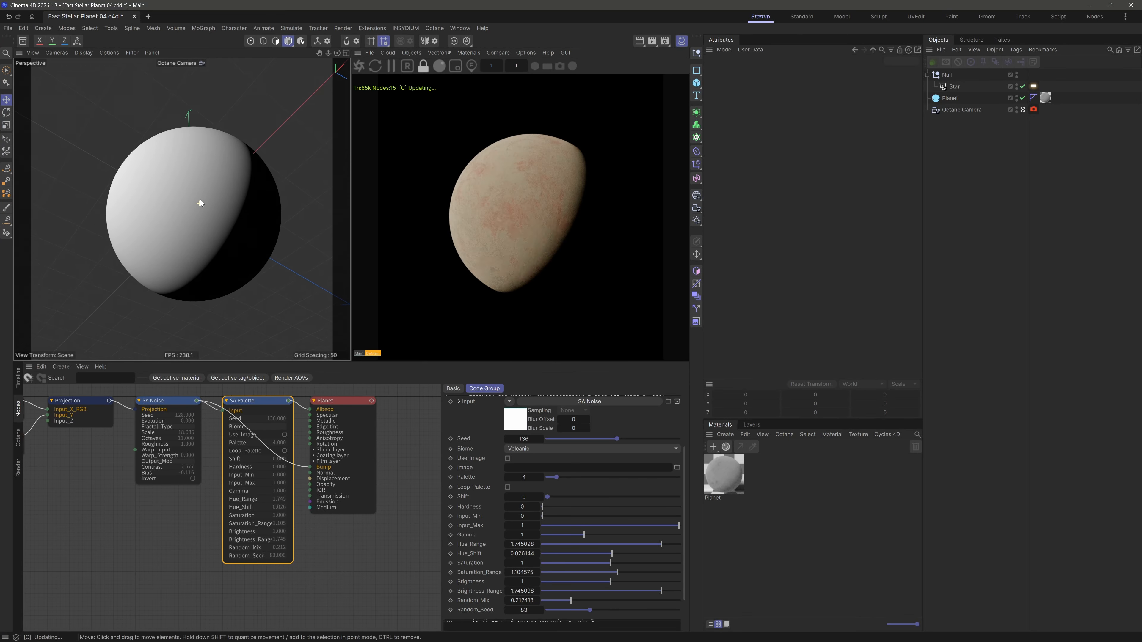
pyautogui.scroll(3, 194, 201)
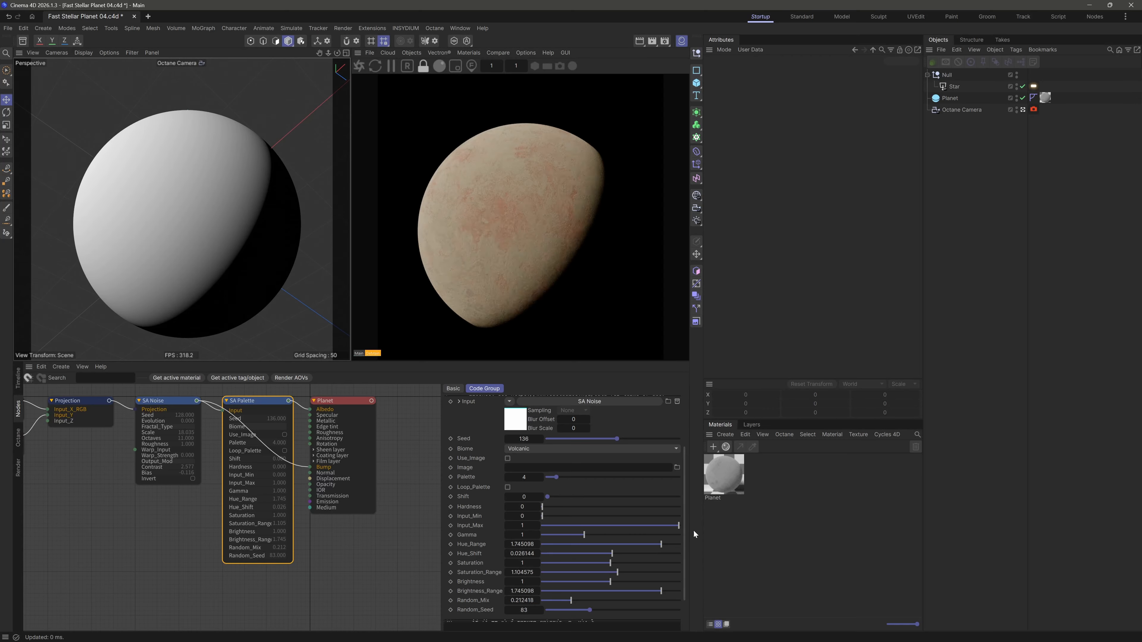
pyautogui.scroll(-1, 686, 531)
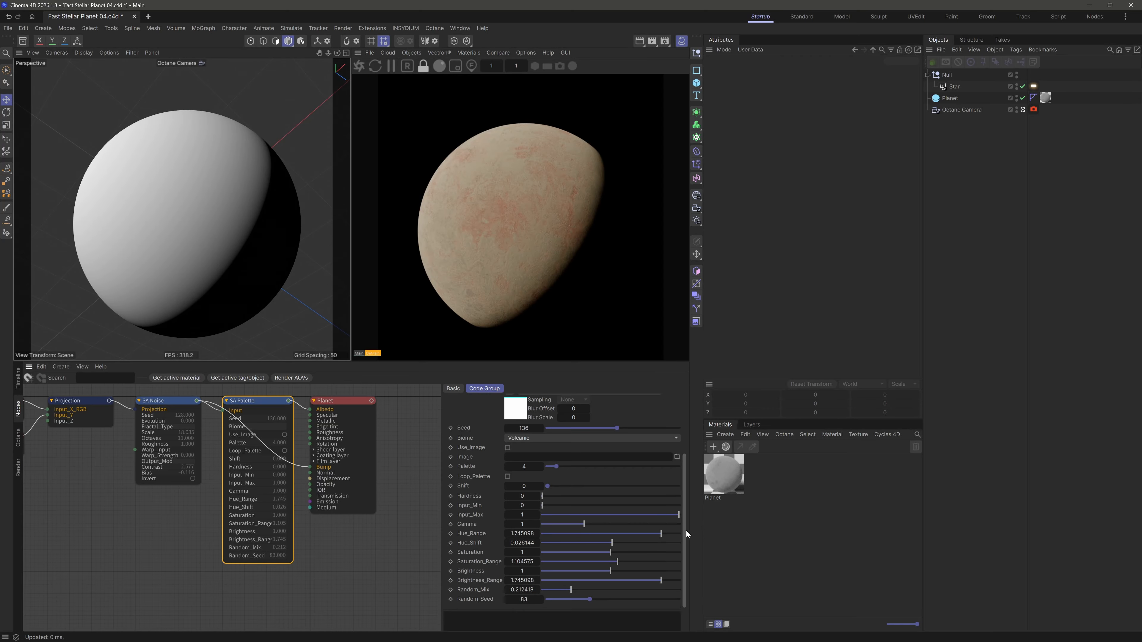
# Set the SA Palette's Palette value to 5 and lower Gamma to 0.867647
pyautogui.click(542, 474)
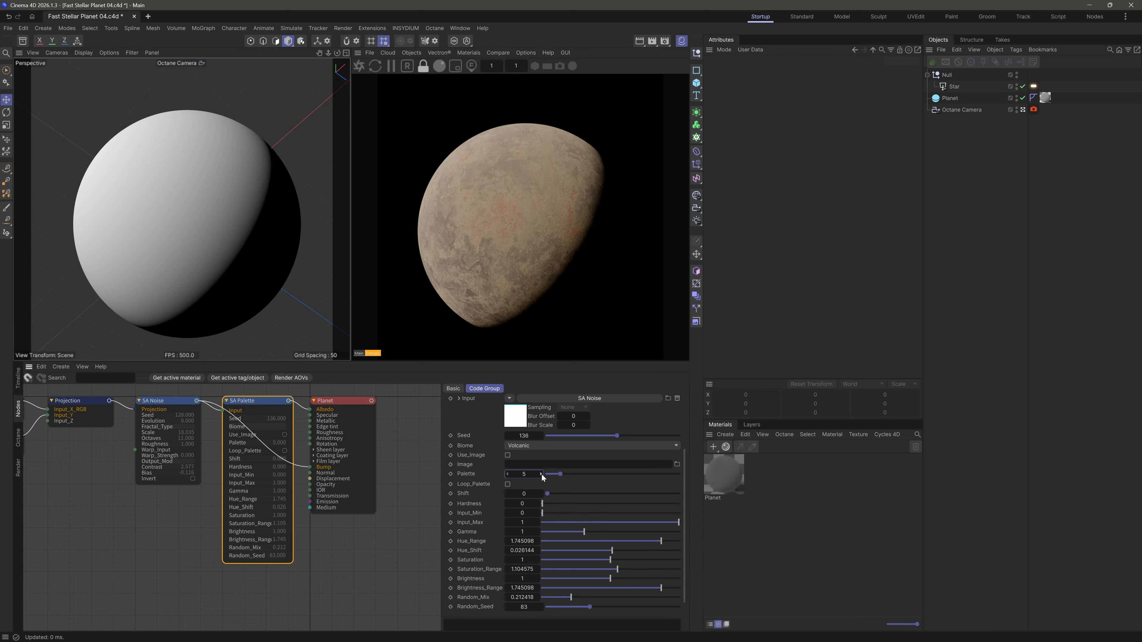
pyautogui.keyDown('alt'); pyautogui.moveTo(180, 212); pyautogui.dragTo(183, 215); pyautogui.keyUp('alt')
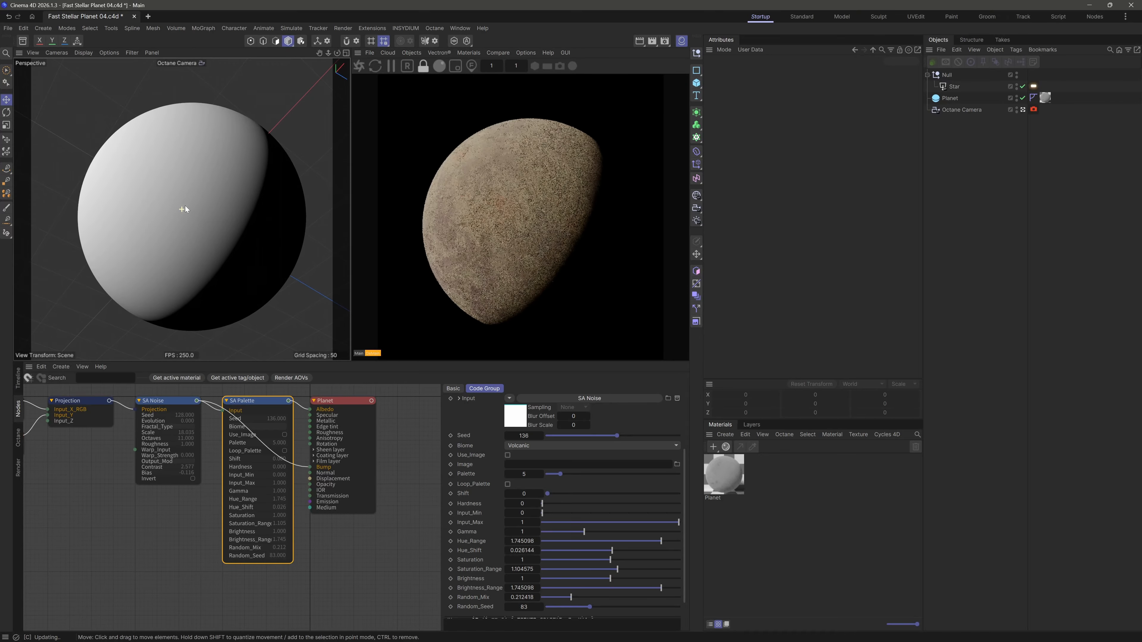
pyautogui.moveTo(683, 529); pyautogui.dragTo(684, 557)
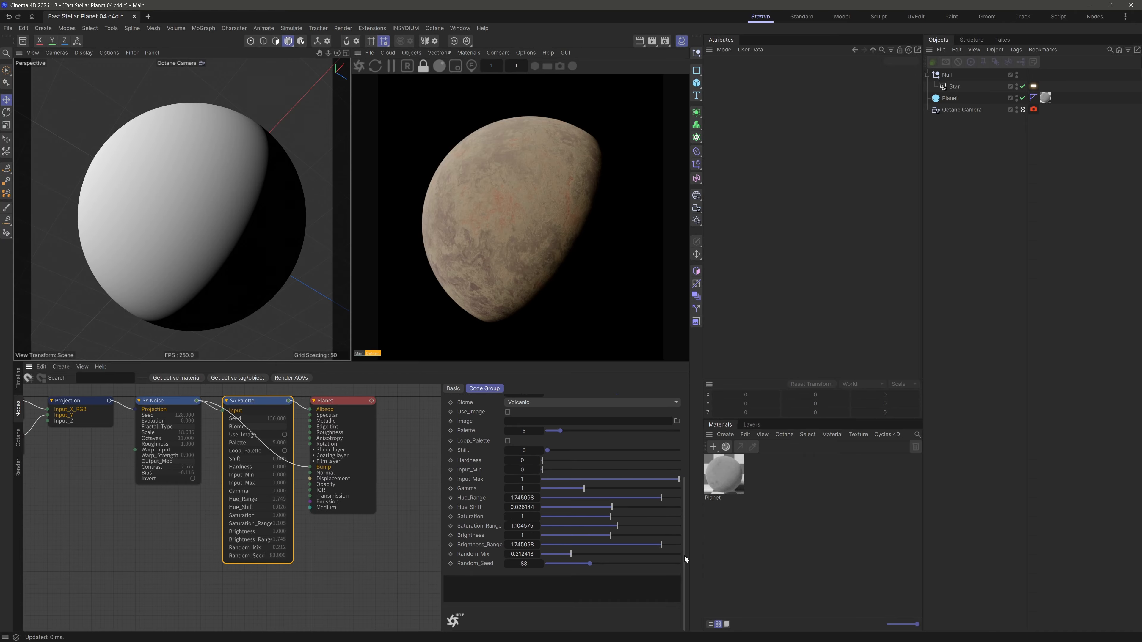
pyautogui.moveTo(584, 489); pyautogui.dragTo(579, 490)
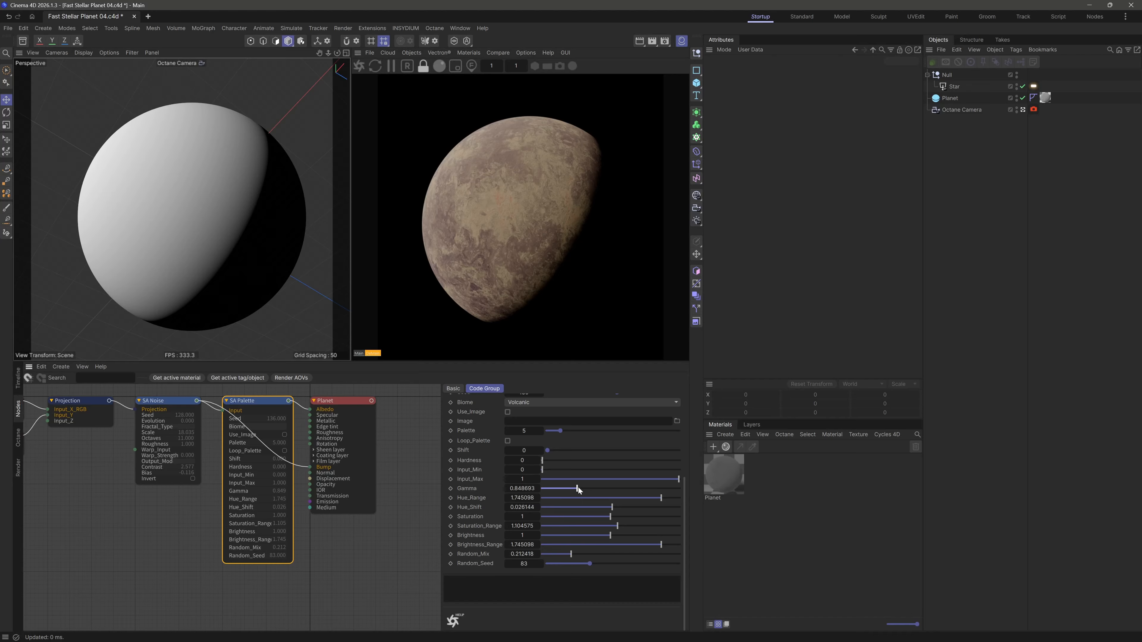
pyautogui.click(579, 491)
# Set the palette's Random_Mix to 0.303922, inspect the planet up close and save the scene
pyautogui.moveTo(571, 554)
pyautogui.mouseDown()
pyautogui.moveTo(609, 555)
pyautogui.moveTo(580, 553)
pyautogui.mouseUp()
pyautogui.click(583, 555)
pyautogui.scroll(6, 196, 188)
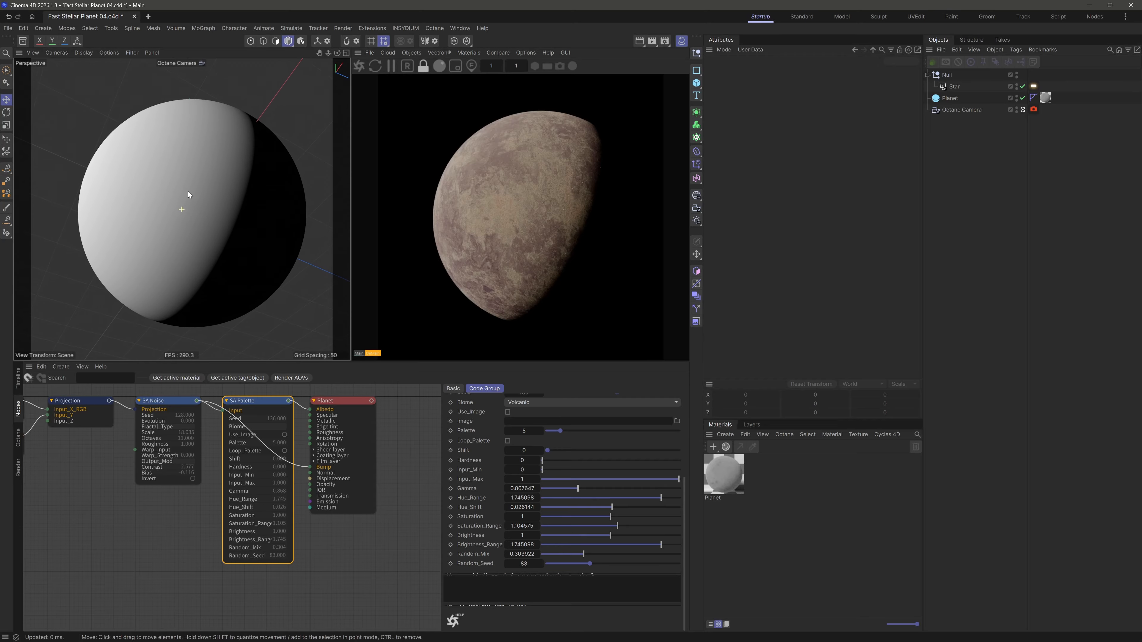
pyautogui.scroll(-5, 196, 186)
pyautogui.keyDown('alt'); pyautogui.moveTo(187, 188); pyautogui.dragTo(203, 186); pyautogui.keyUp('alt')
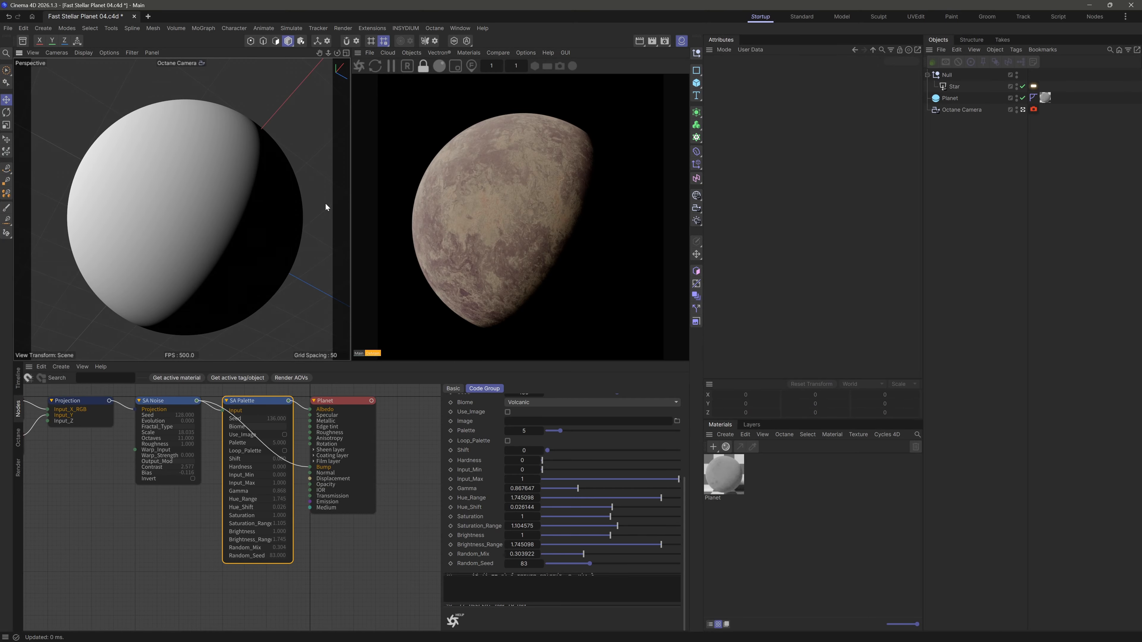
pyautogui.hotkey('ctrl', 's')
# Frame the Planet sphere in the camera view, save the scene and bring the whole node graph into view
pyautogui.click(950, 98)
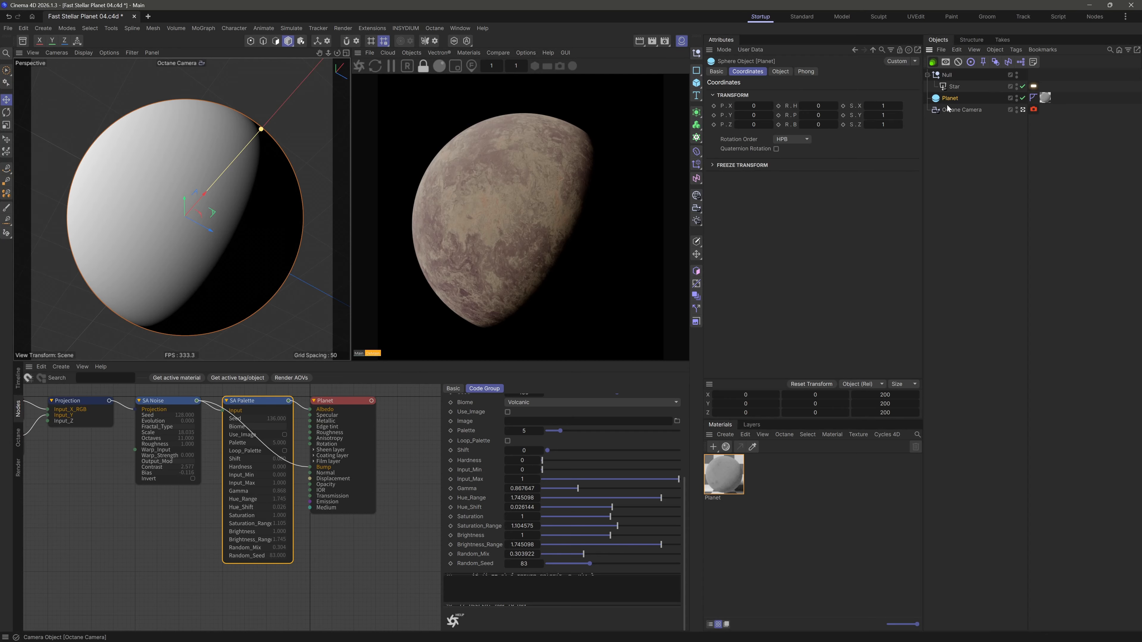
pyautogui.press('o')
pyautogui.click(978, 245)
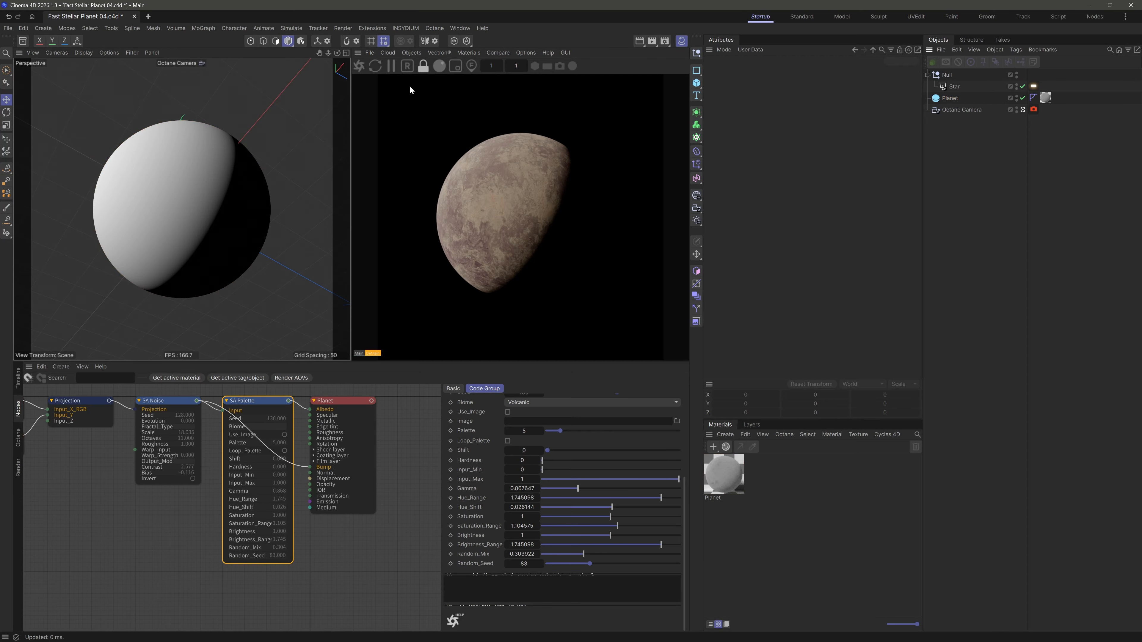
pyautogui.moveTo(327, 53); pyautogui.dragTo(338, 59)
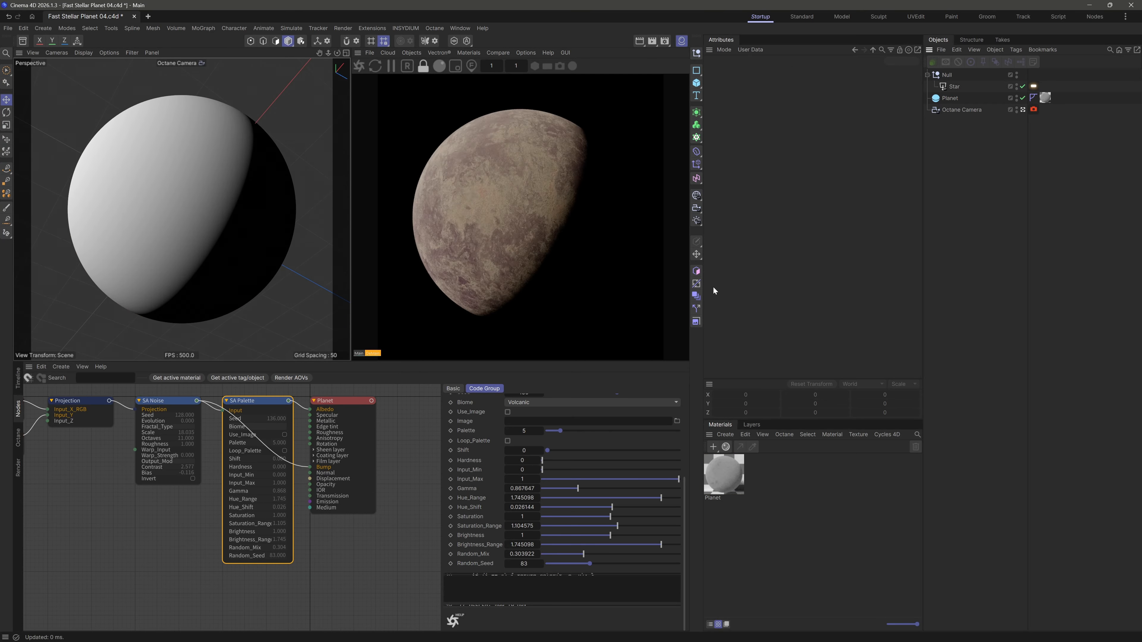
pyautogui.hotkey('ctrl', 's')
pyautogui.scroll(-1, 157, 543)
pyautogui.moveTo(146, 542); pyautogui.dragTo(188, 547, button='middle')
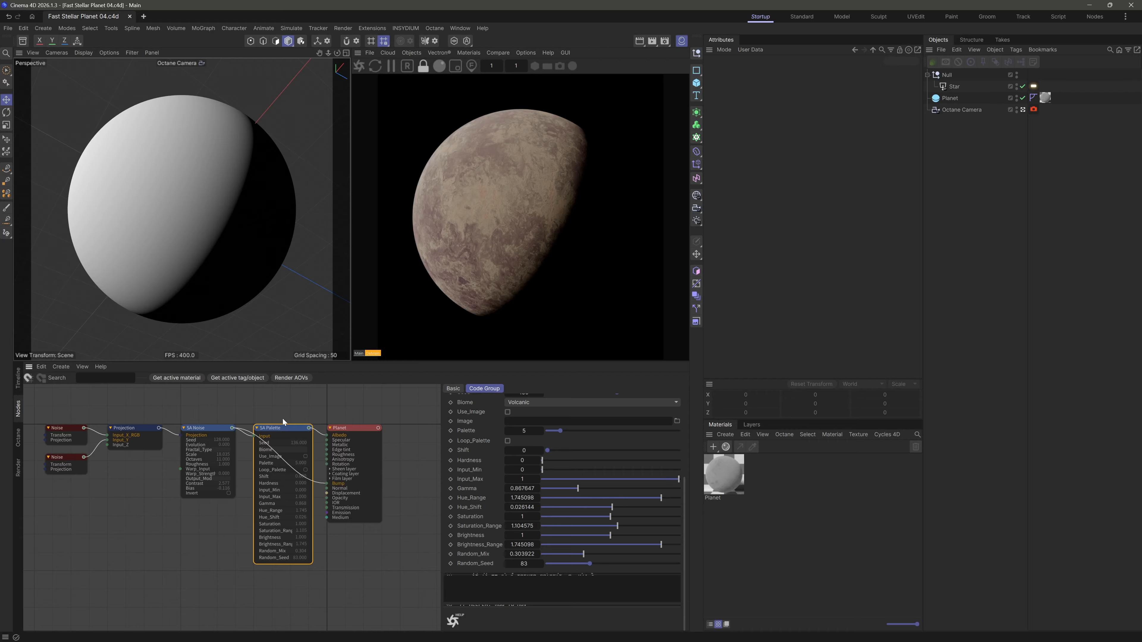
pyautogui.scroll(-1, 151, 512)
pyautogui.scroll(1, 151, 510)
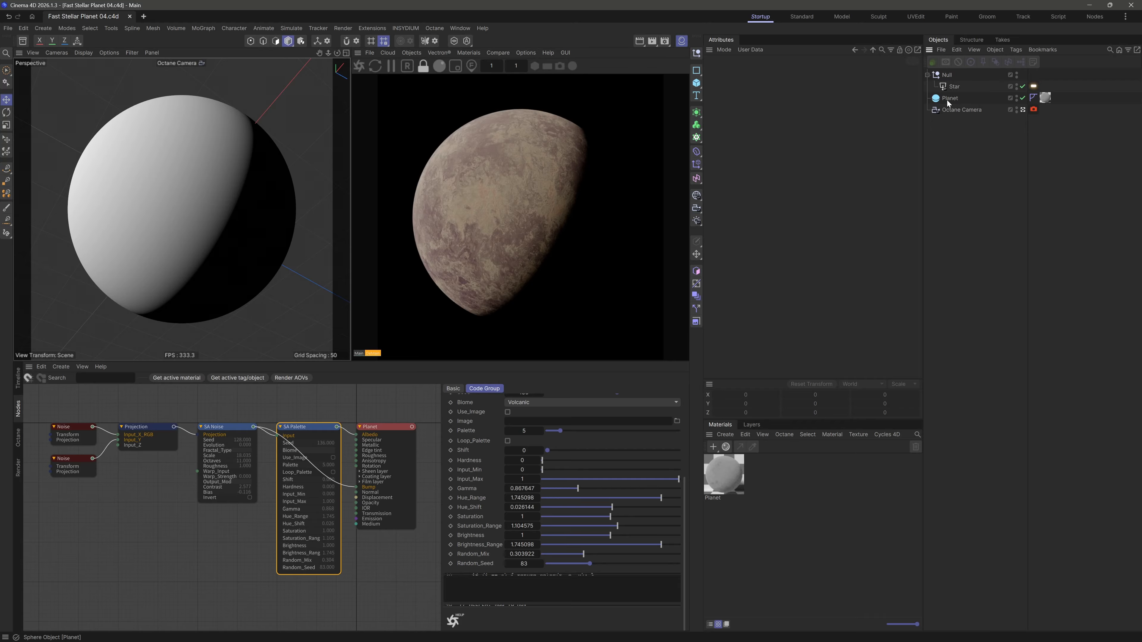
# Duplicate the Planet sphere and rename the copy as Atmo
pyautogui.keyDown('ctrl'); pyautogui.moveTo(950, 99); pyautogui.dragTo(955, 111); pyautogui.keyUp('ctrl')
pyautogui.doubleClick(953, 109)
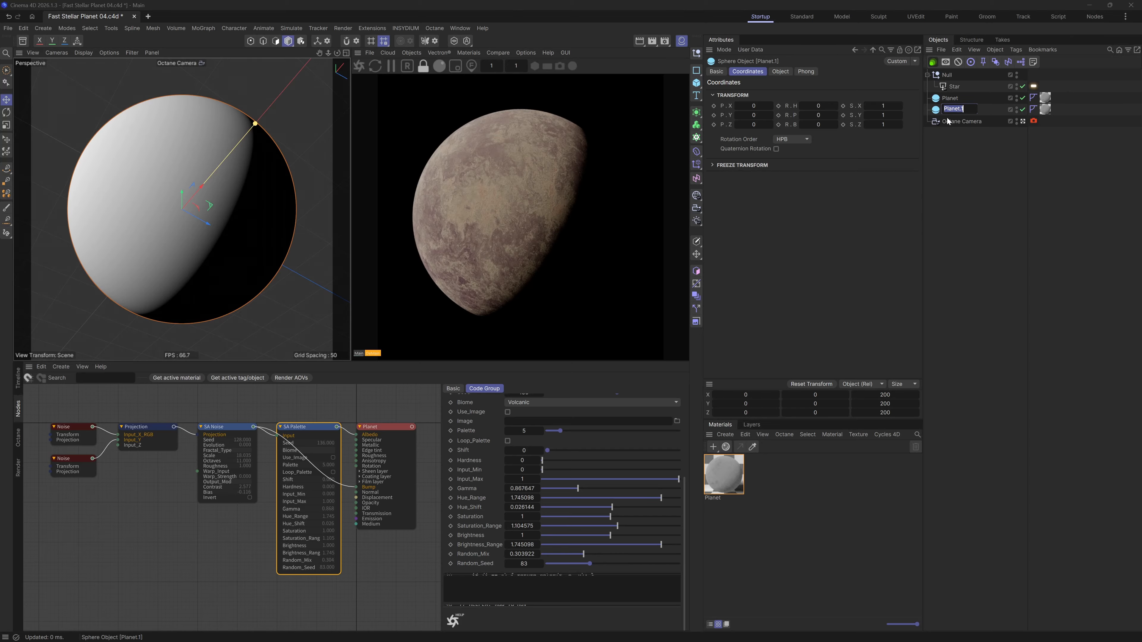
pyautogui.write('At')
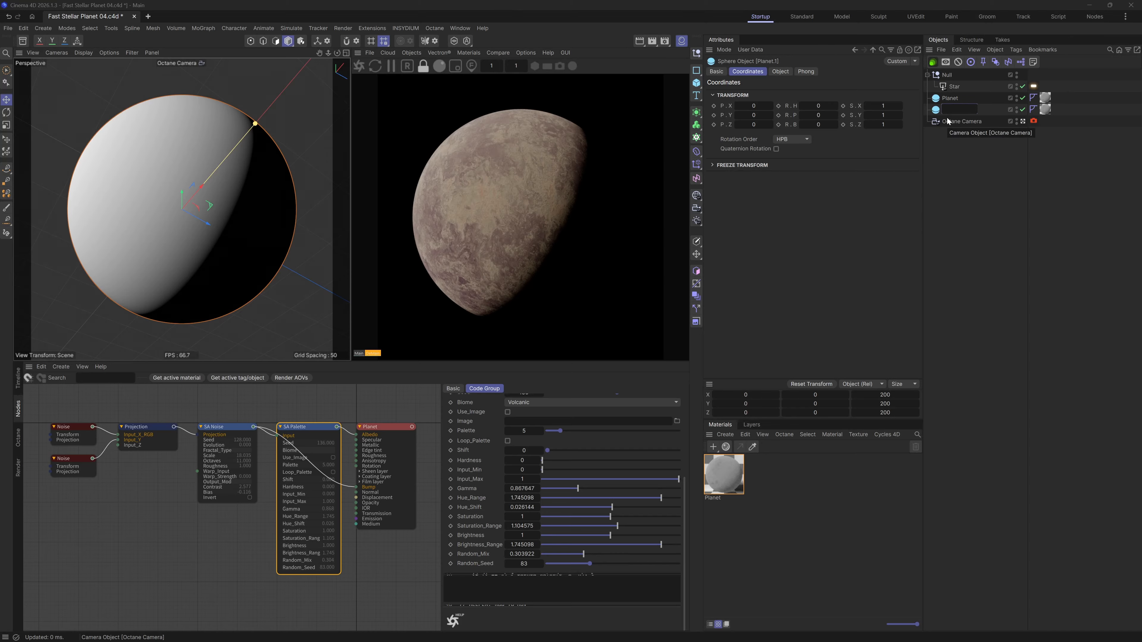
pyautogui.write('mo')
pyautogui.press('Return')
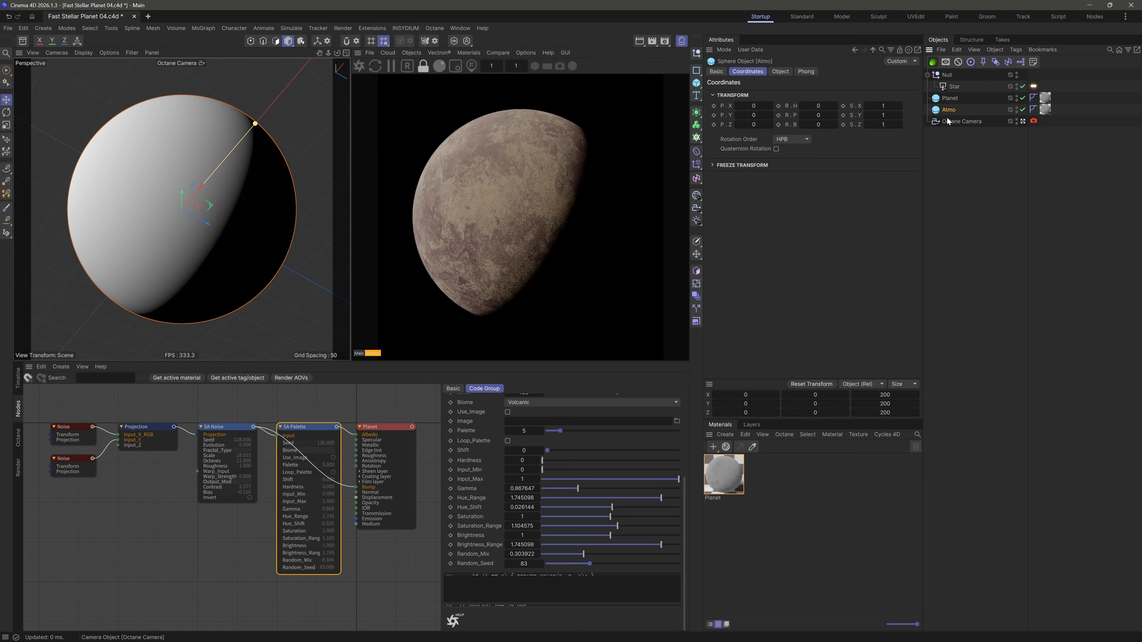
# Delete the Planet material tag from the Atmo sphere and set the sphere's radius to 101
pyautogui.click(1045, 109)
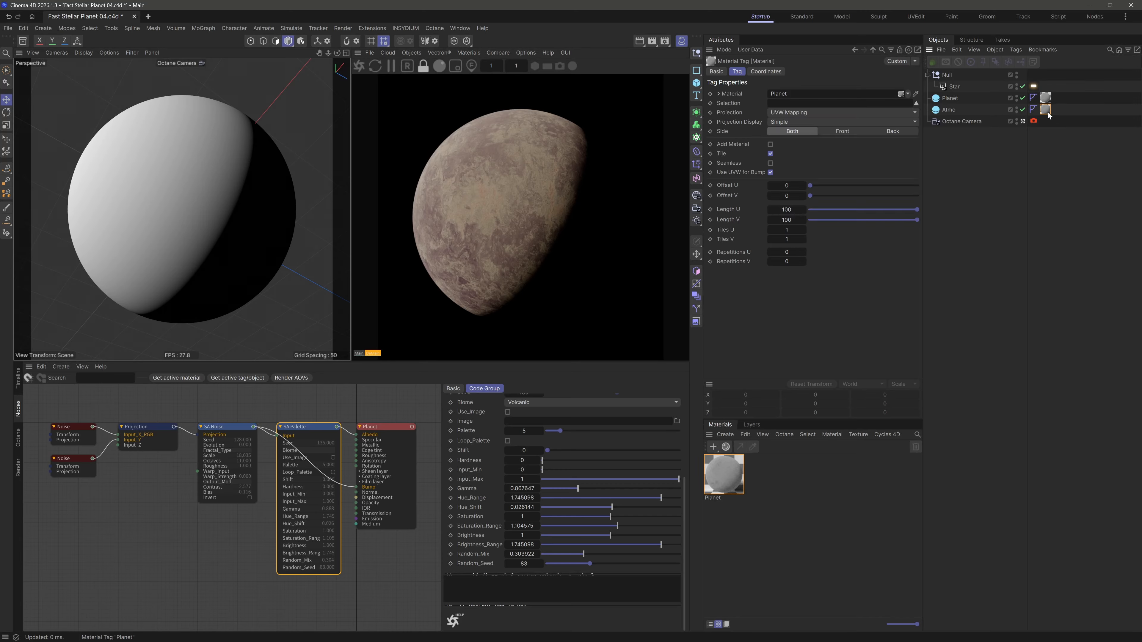
pyautogui.press('Delete')
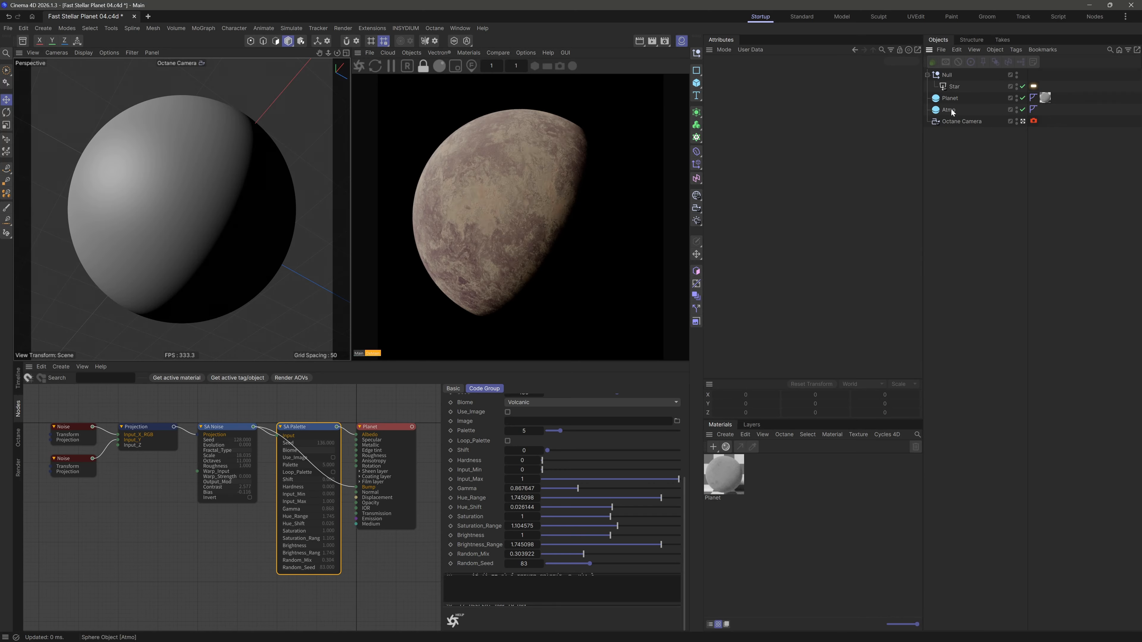
pyautogui.click(949, 110)
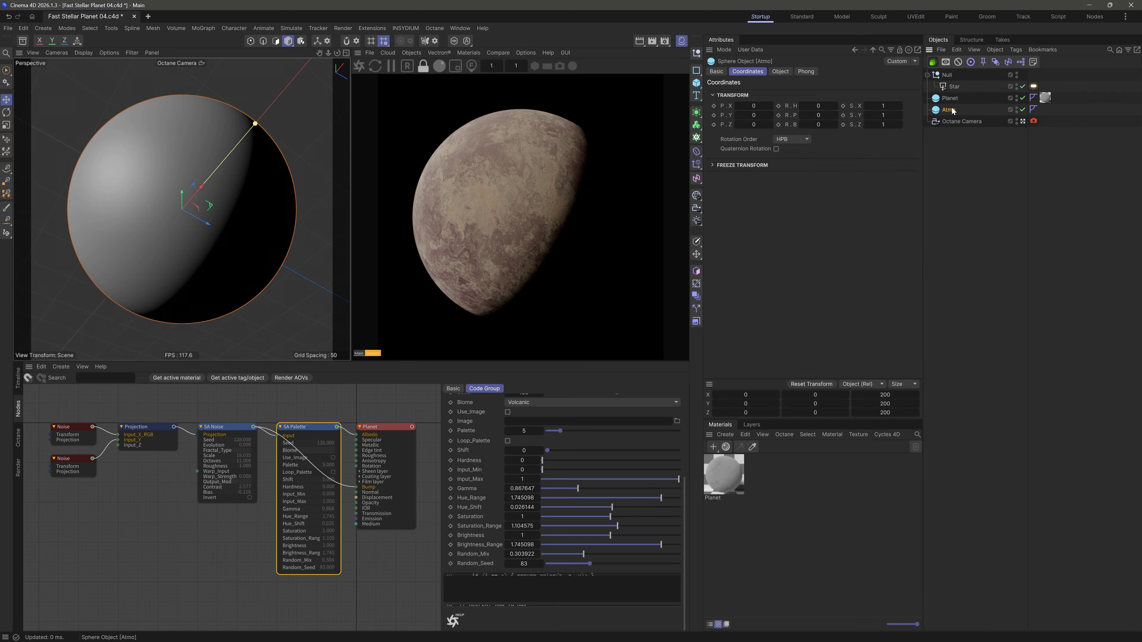
pyautogui.click(780, 71)
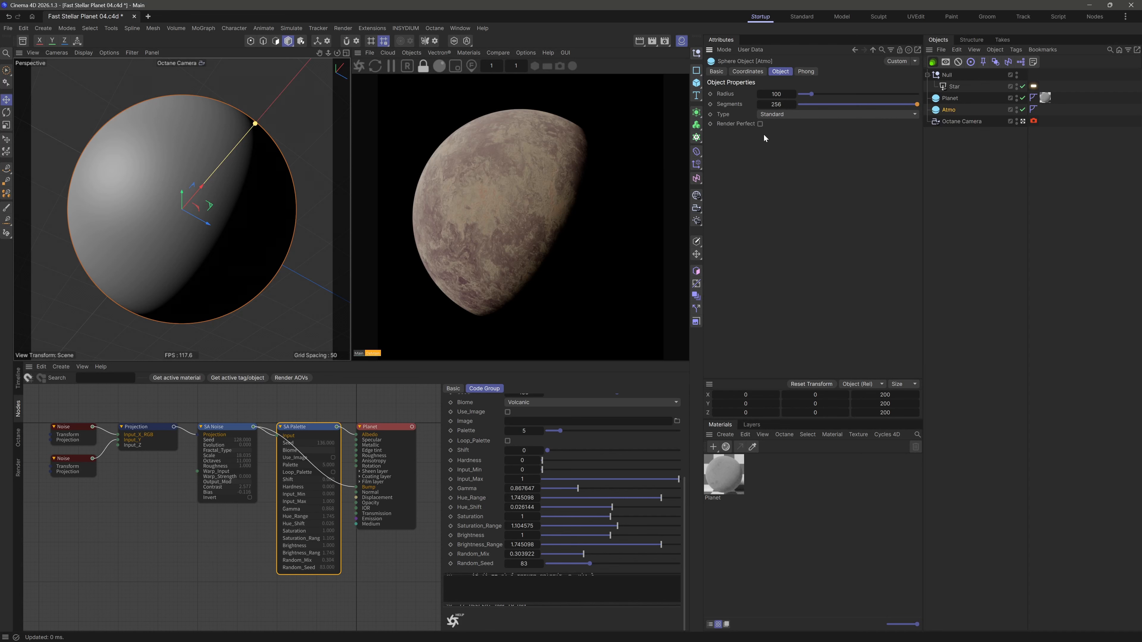
pyautogui.click(793, 94)
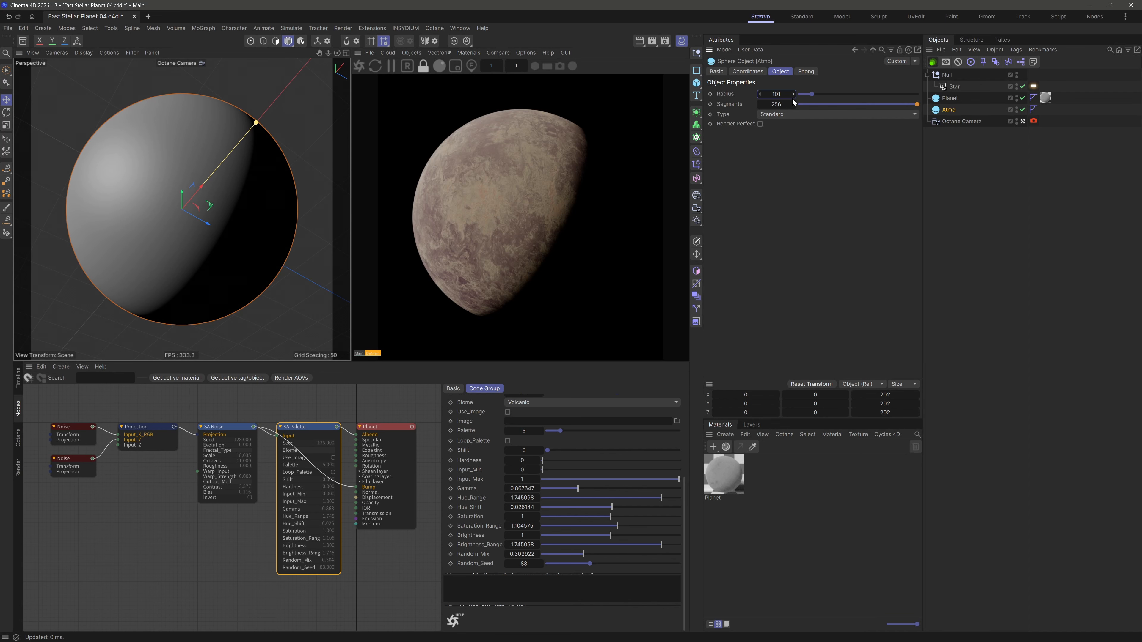
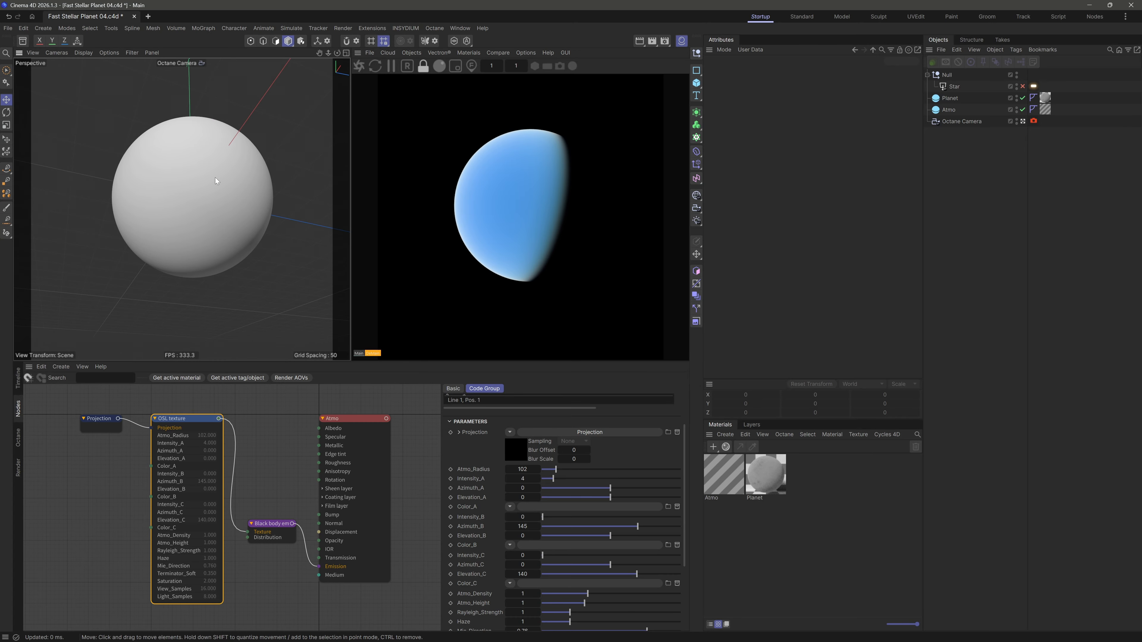
# Disconnect the black body emission from the Atmo material's Emission and connect the OSL texture to its Albedo
pyautogui.scroll(3, 220, 176)
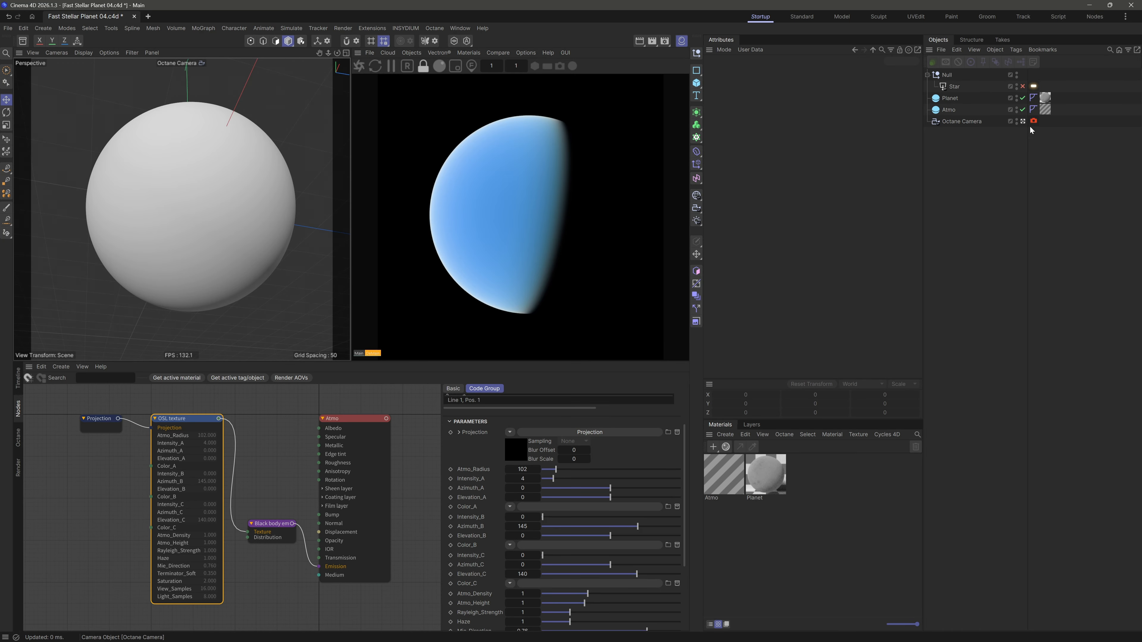
pyautogui.moveTo(319, 566); pyautogui.dragTo(309, 567)
pyautogui.moveTo(273, 433); pyautogui.dragTo(318, 427)
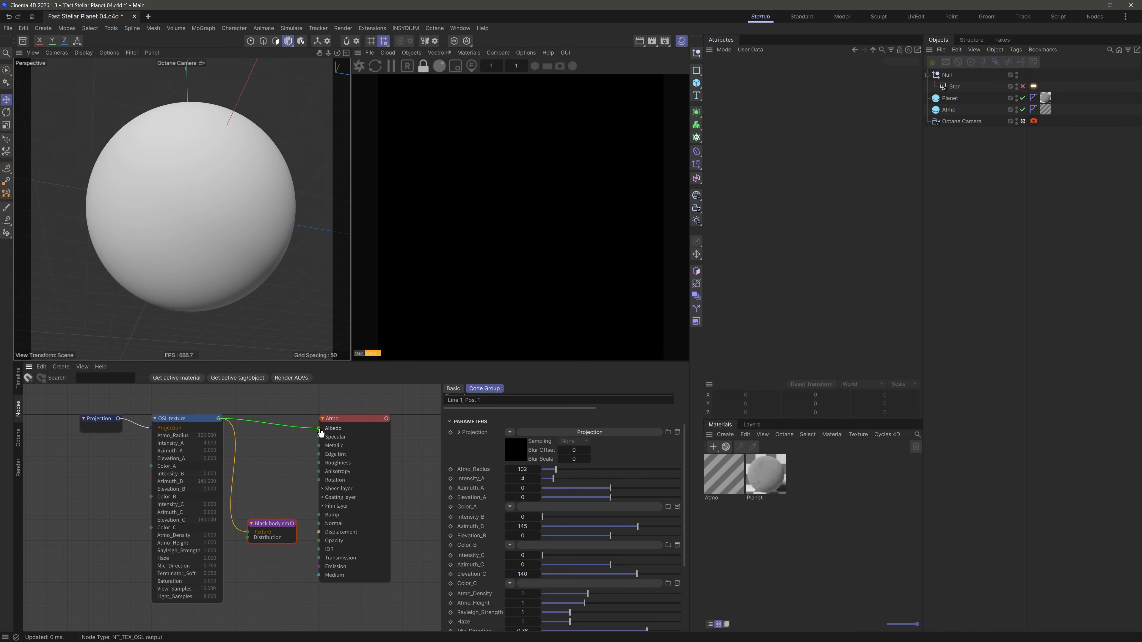
# Enable the Star light and lower the Atmo material's Opacity float to about 0.6
pyautogui.click(1023, 87)
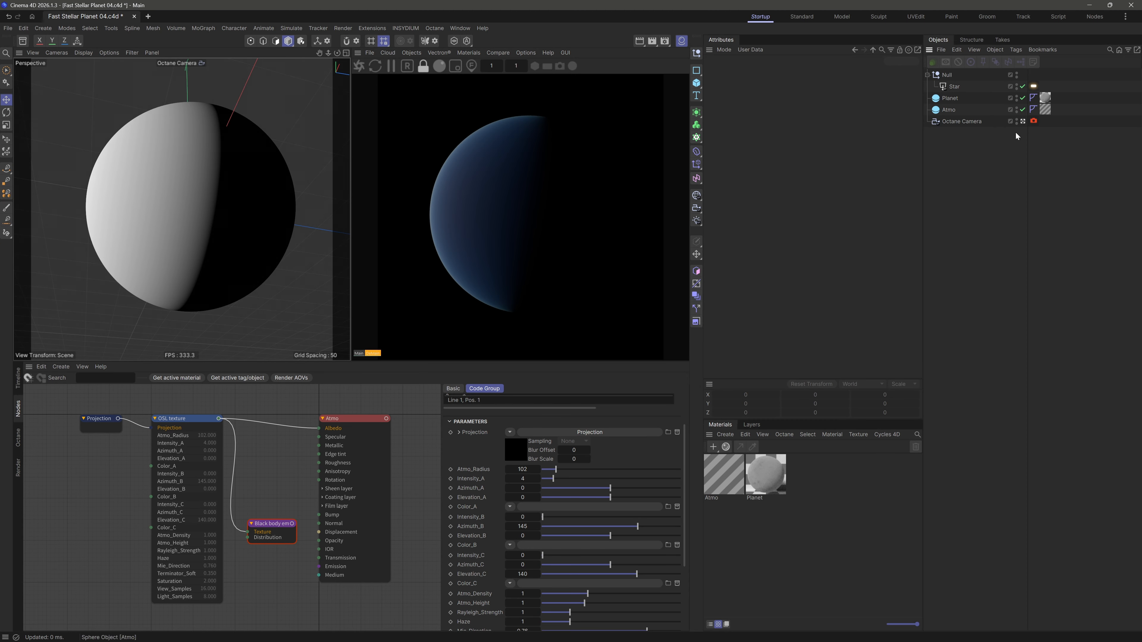
pyautogui.keyDown('alt'); pyautogui.moveTo(196, 176); pyautogui.dragTo(201, 181); pyautogui.keyUp('alt')
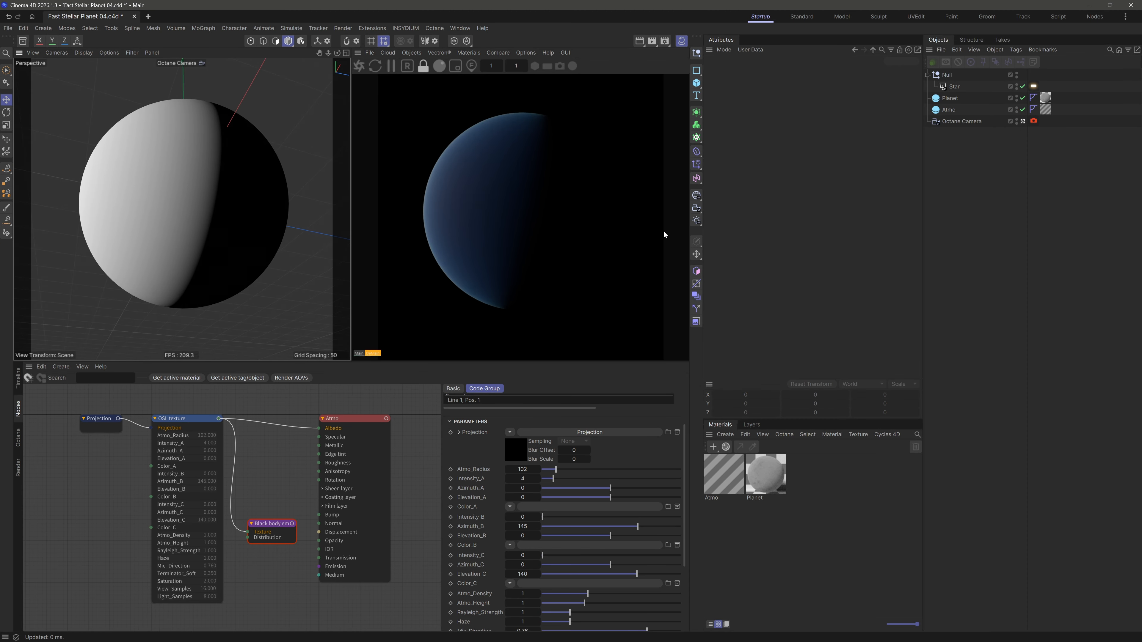
pyautogui.click(348, 418)
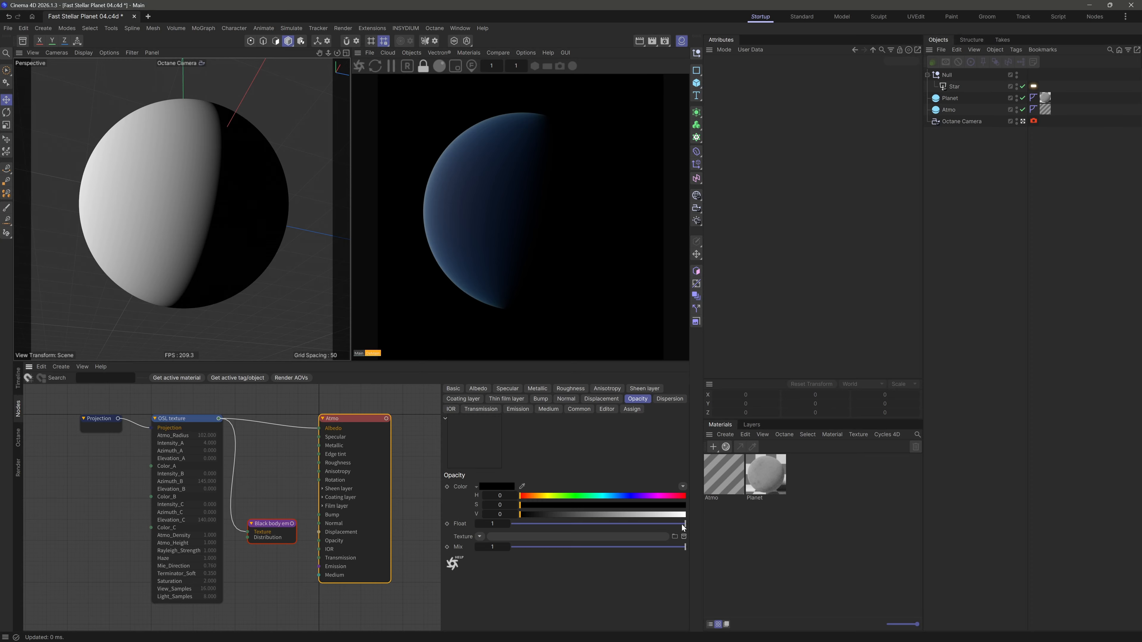
pyautogui.moveTo(682, 528); pyautogui.dragTo(616, 529)
pyautogui.scroll(3, 181, 174)
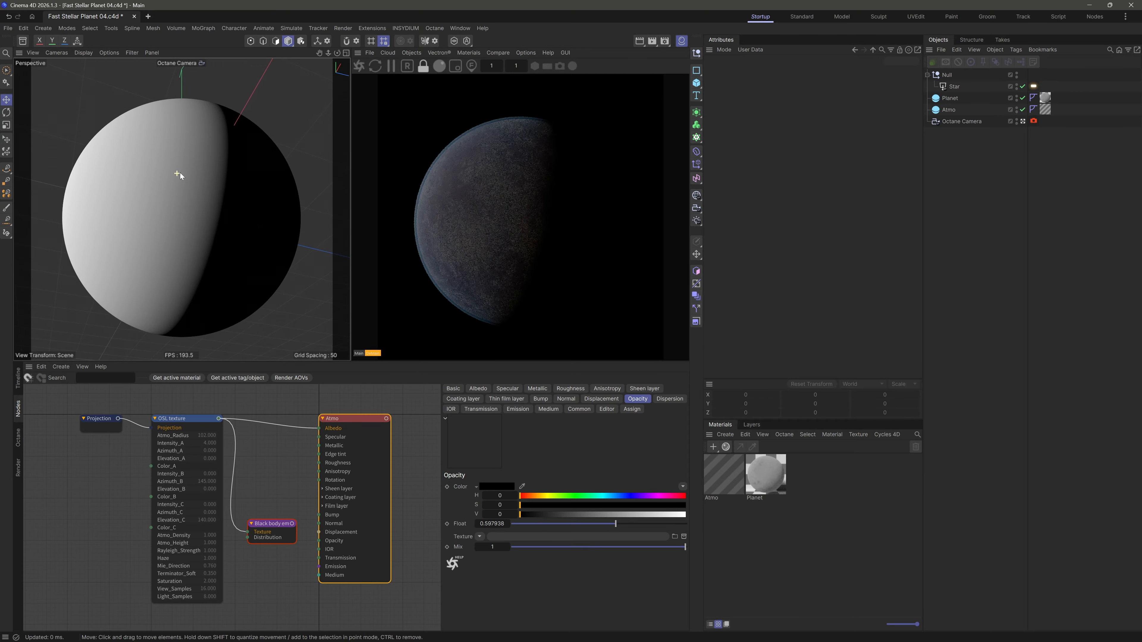
pyautogui.scroll(-2, 181, 173)
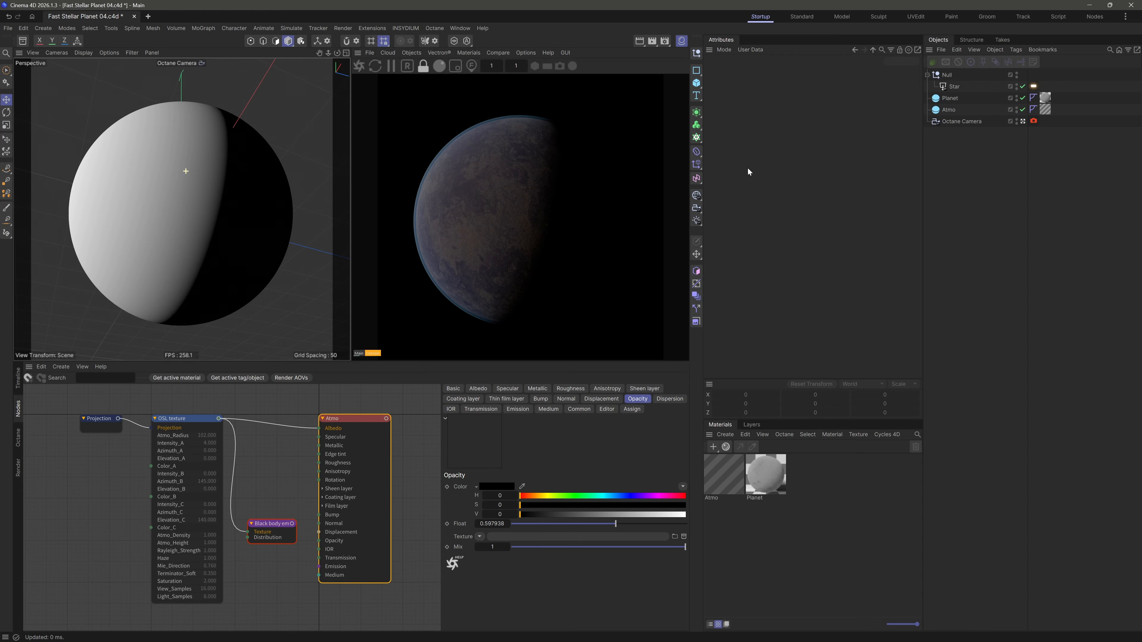
# Set the Star light's power to 12500 and save the scene
pyautogui.click(1034, 86)
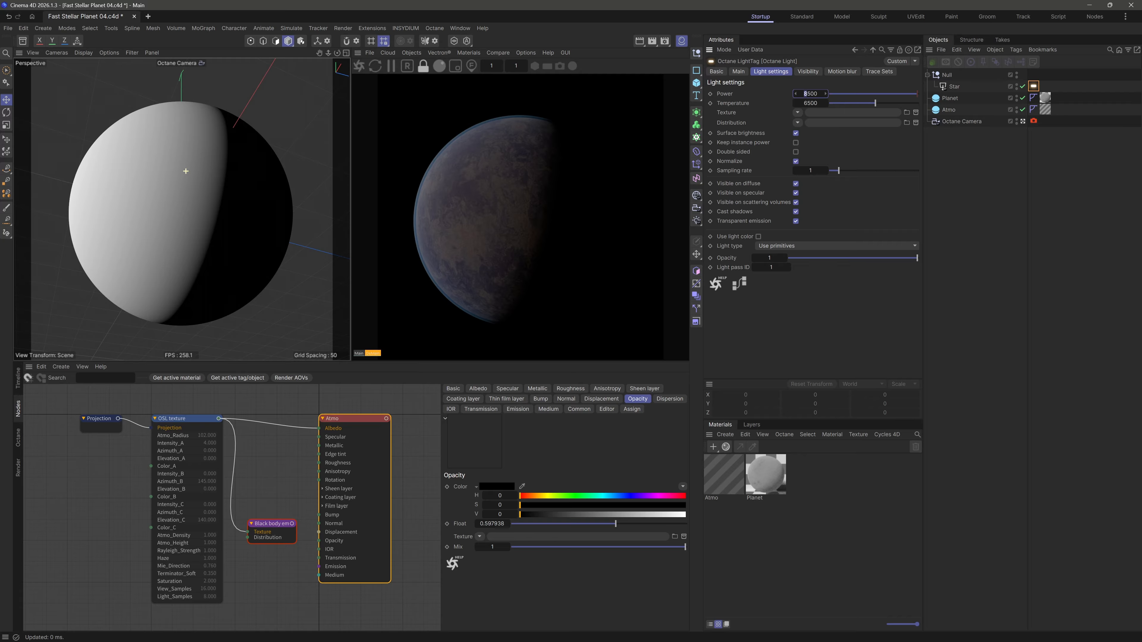
pyautogui.press('Return')
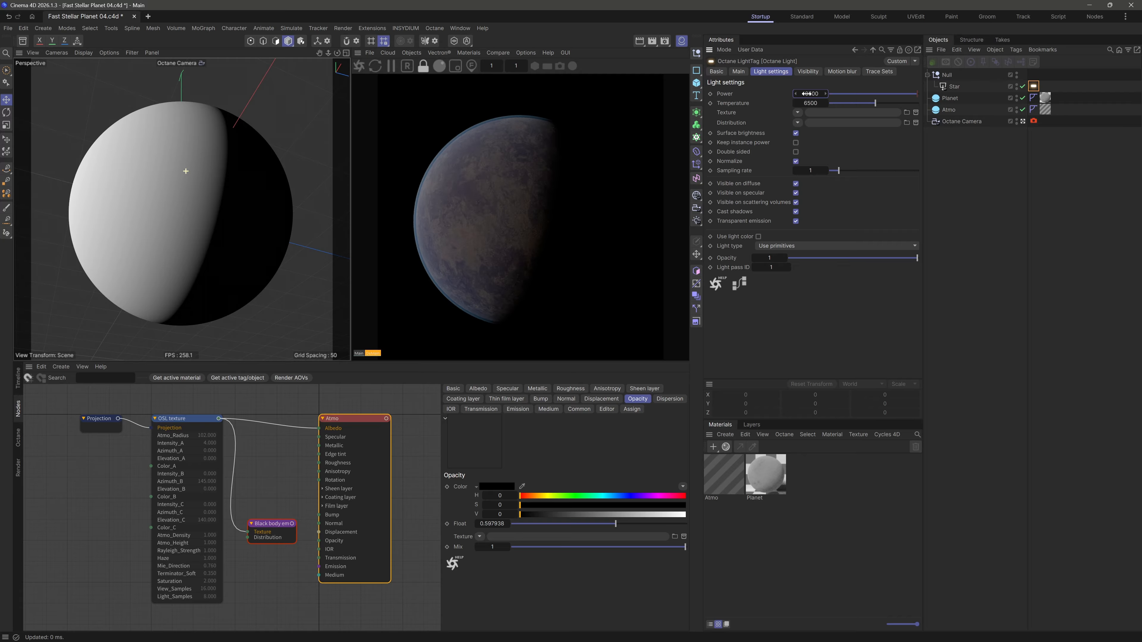
pyautogui.write('2')
pyautogui.press('Return')
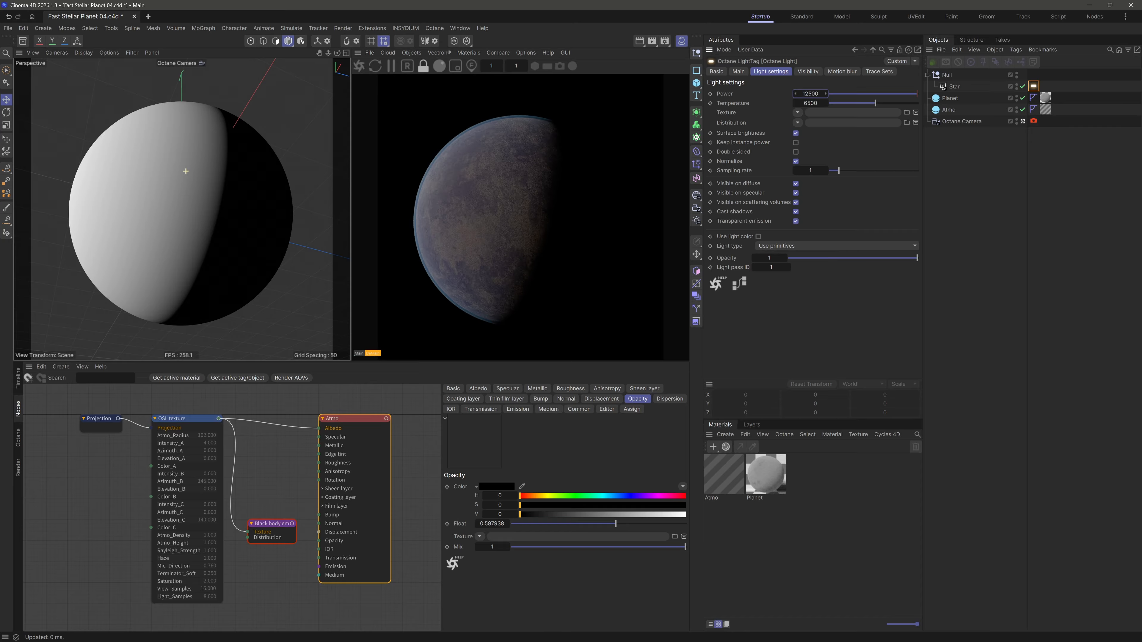
pyautogui.click(964, 202)
pyautogui.hotkey('ctrl', 's')
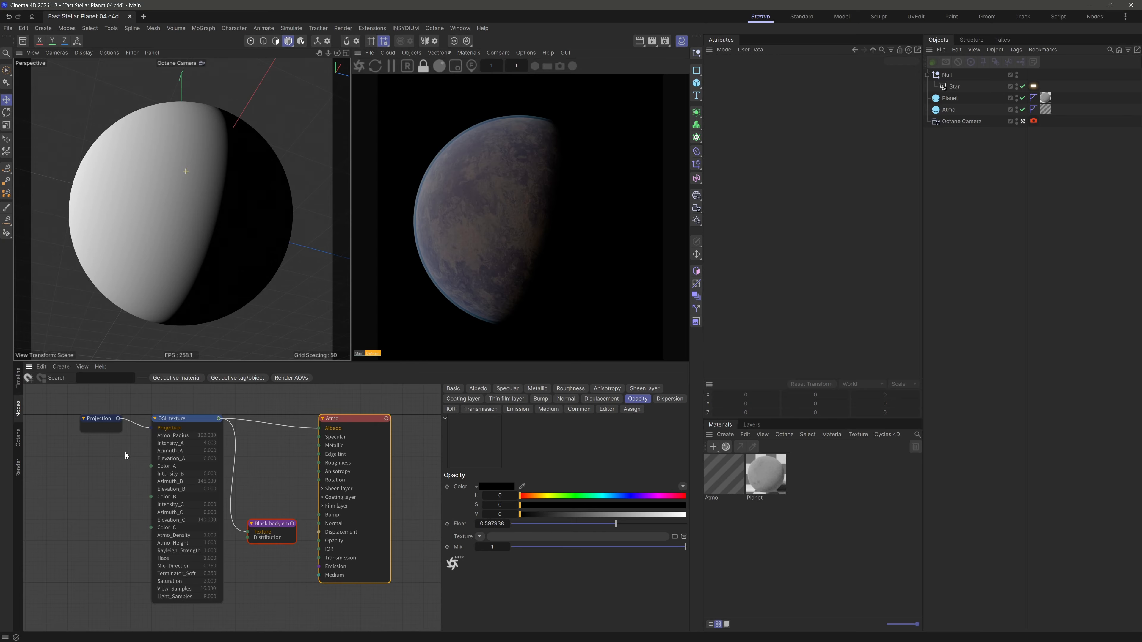
# Rename the Atmo material's OSL texture node as SA Atmo
pyautogui.click(126, 489)
pyautogui.moveTo(126, 489); pyautogui.dragTo(121, 484, button='middle')
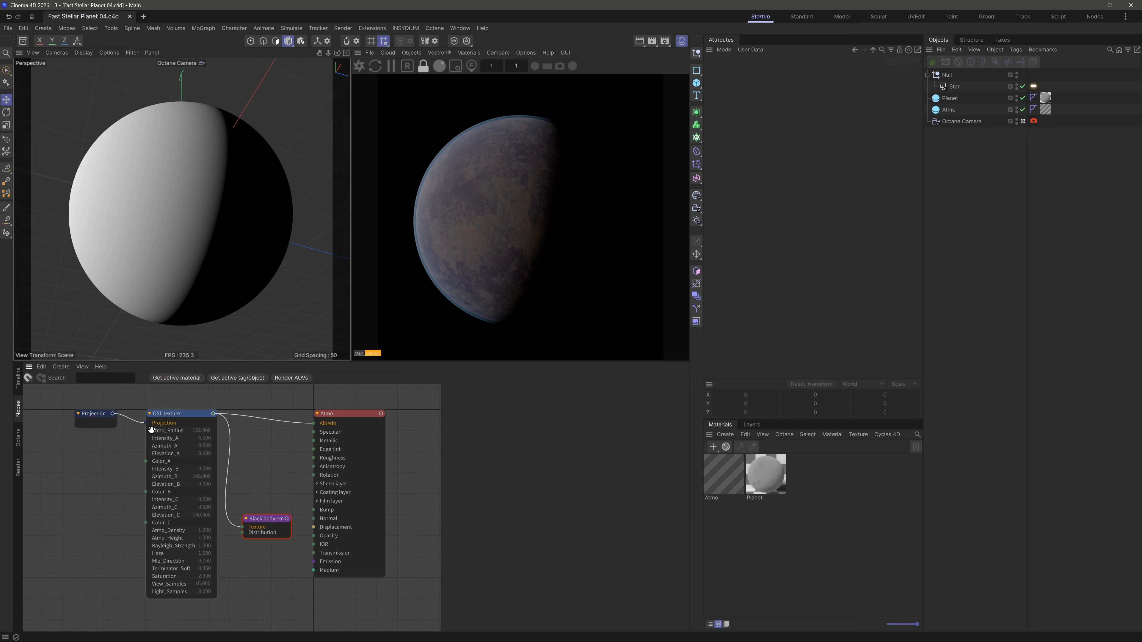
pyautogui.click(169, 413)
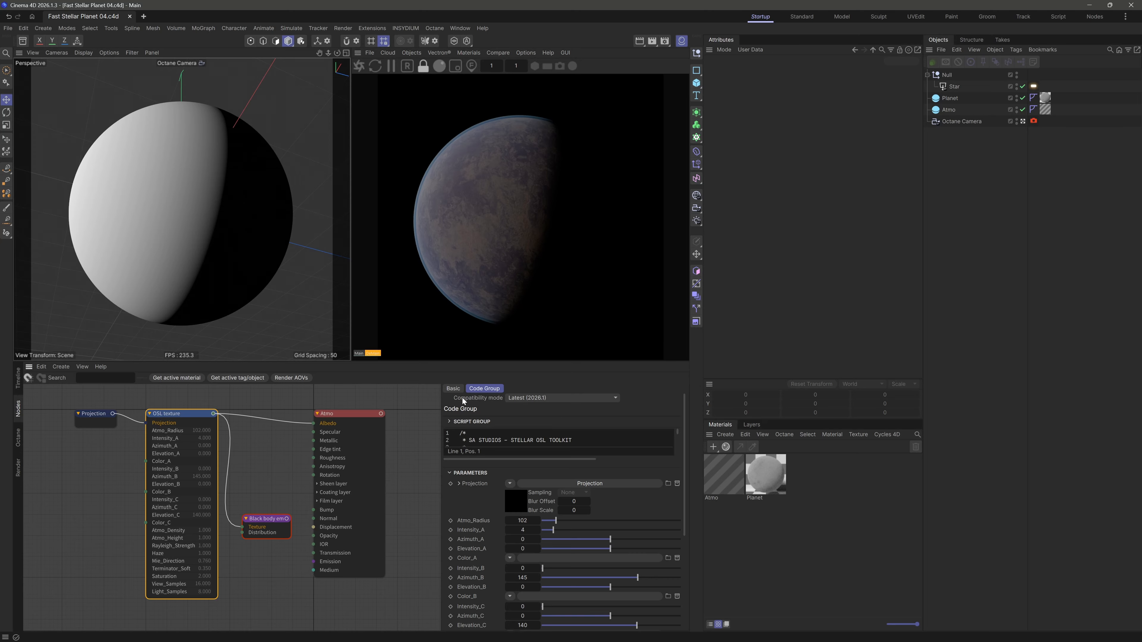
pyautogui.click(454, 389)
pyautogui.click(504, 411)
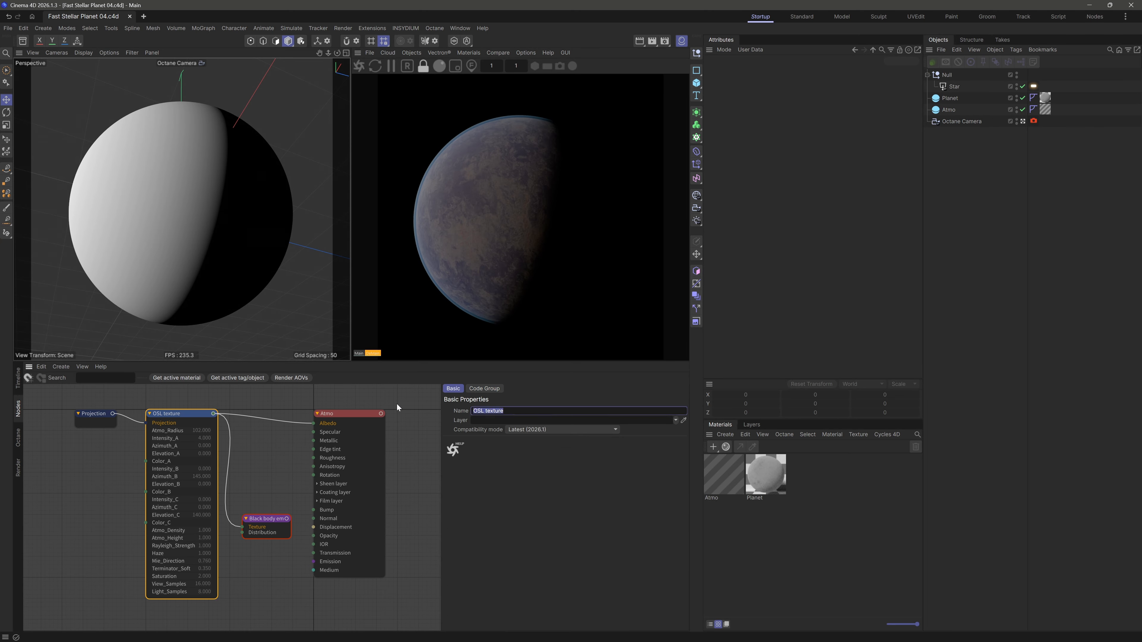
pyautogui.write('SA Atmo')
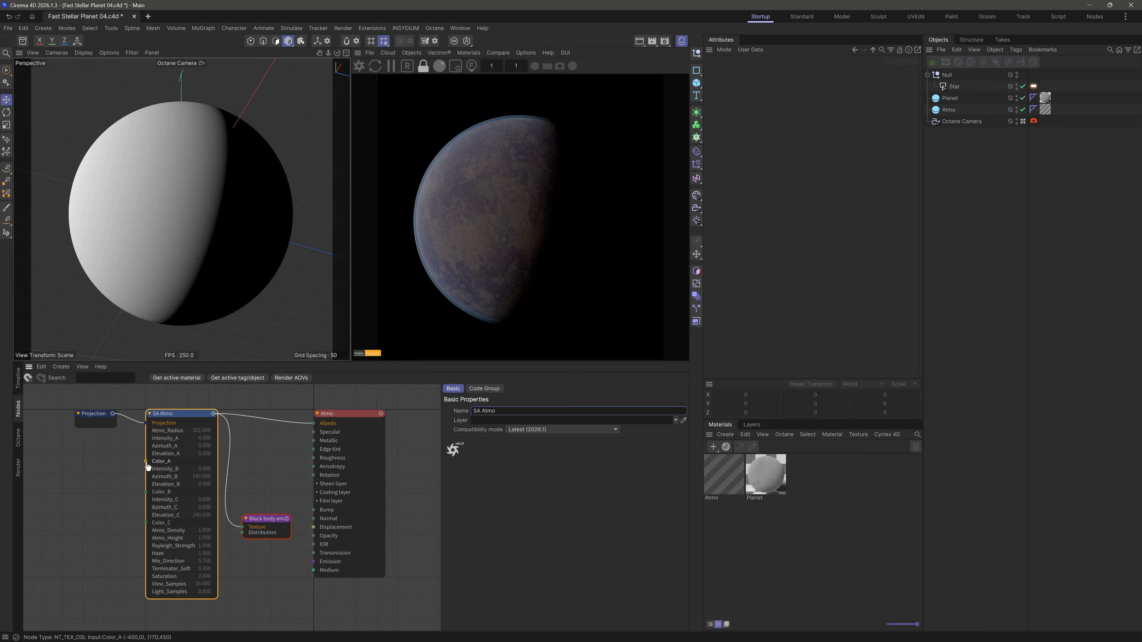
# Connect a new RGB color node to SA Atmo's Color_A and tint it pale orange, hue about 0.09 and saturation about 0.25
pyautogui.moveTo(147, 470); pyautogui.dragTo(118, 464)
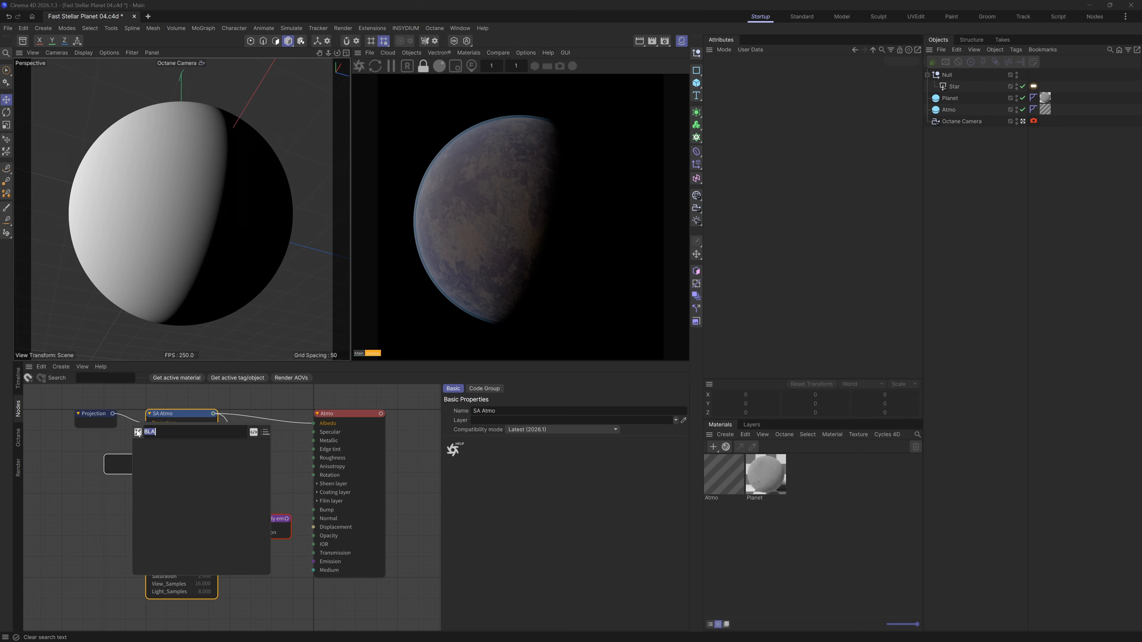
pyautogui.click(163, 452)
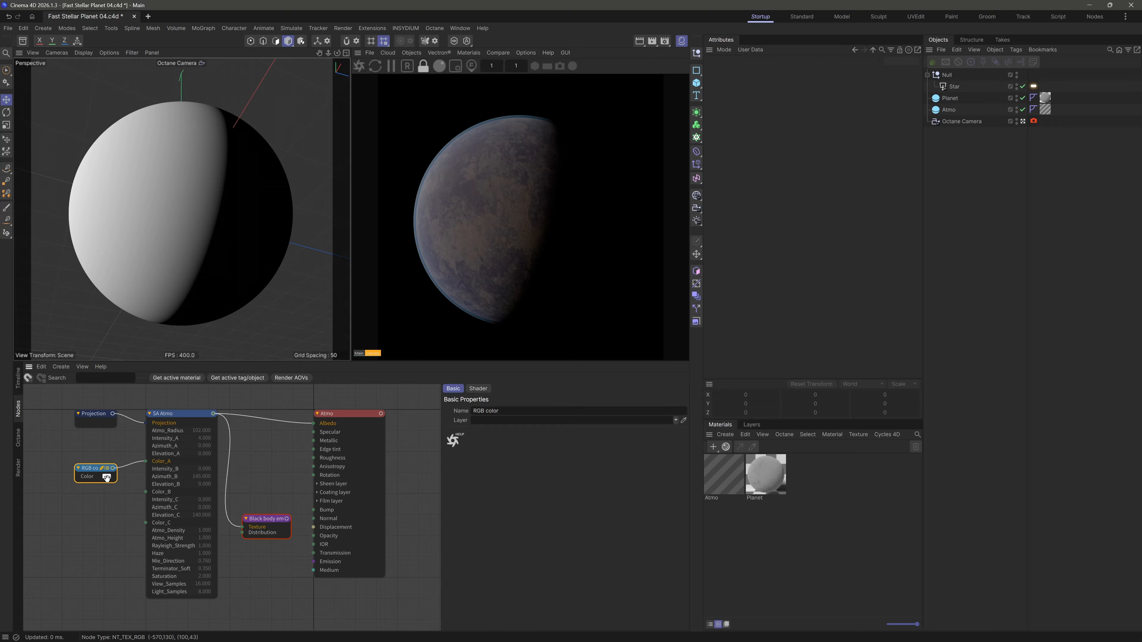
pyautogui.moveTo(93, 470); pyautogui.dragTo(93, 457)
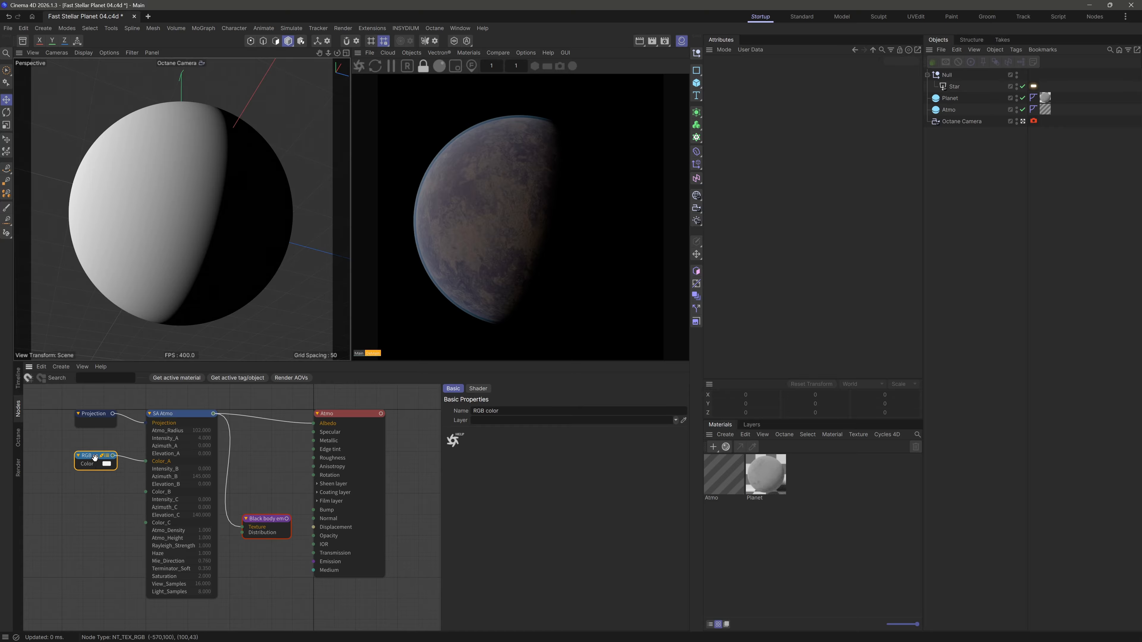
pyautogui.click(479, 388)
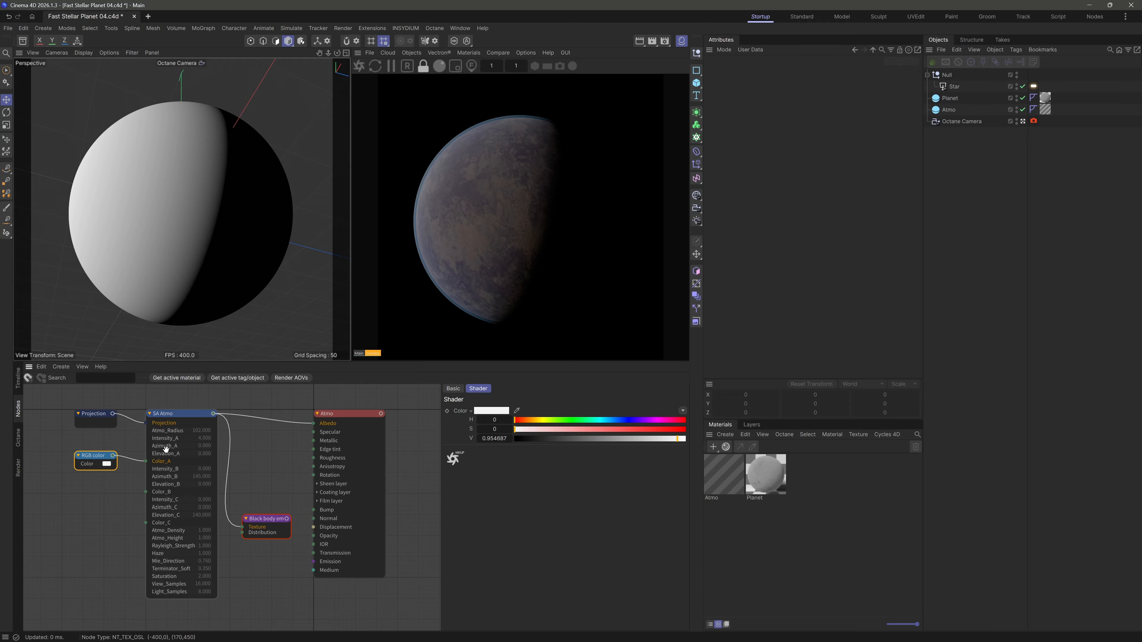
pyautogui.click(529, 421)
pyautogui.moveTo(530, 429); pyautogui.dragTo(557, 429)
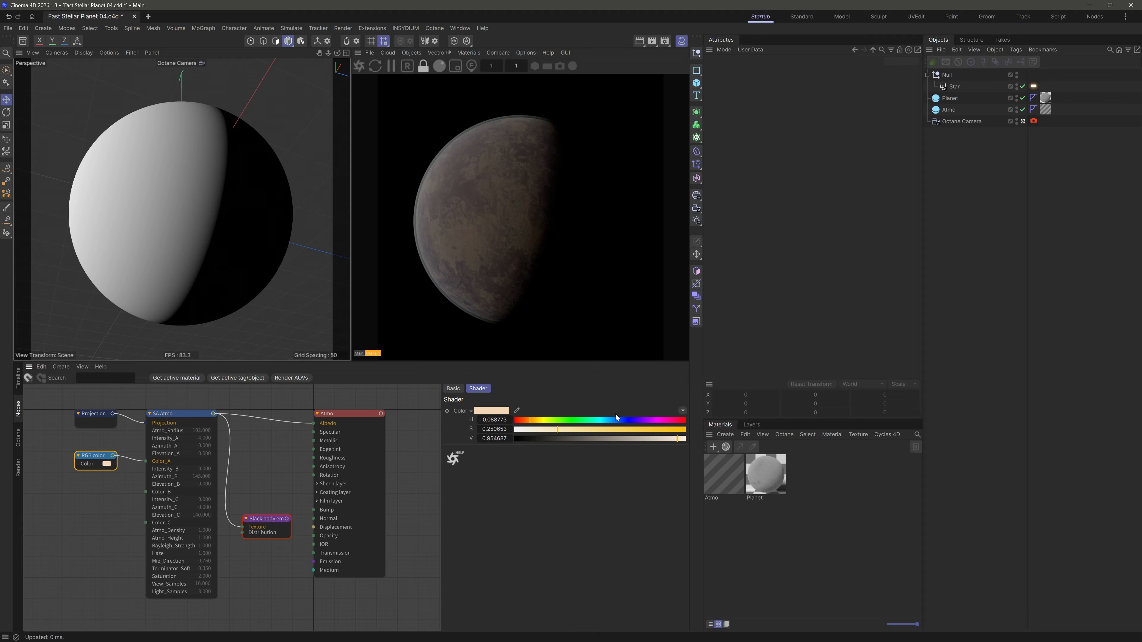
# Raise the SA Atmo node's Intensity_A to 28, checking the atmosphere's rim in the render
pyautogui.click(174, 413)
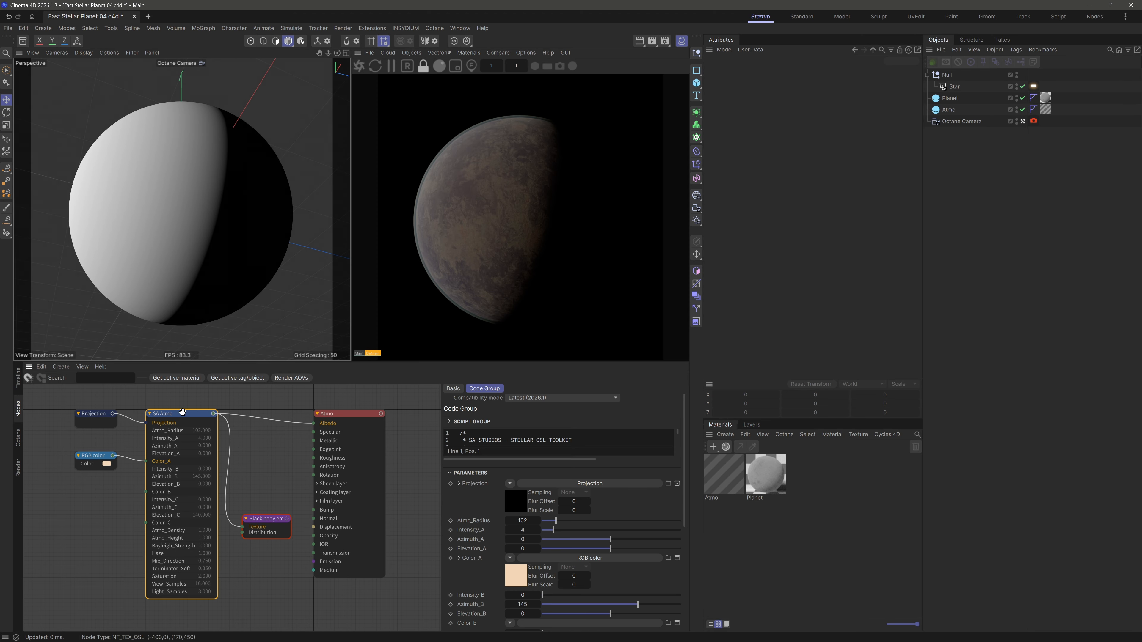
pyautogui.moveTo(686, 447); pyautogui.dragTo(687, 497)
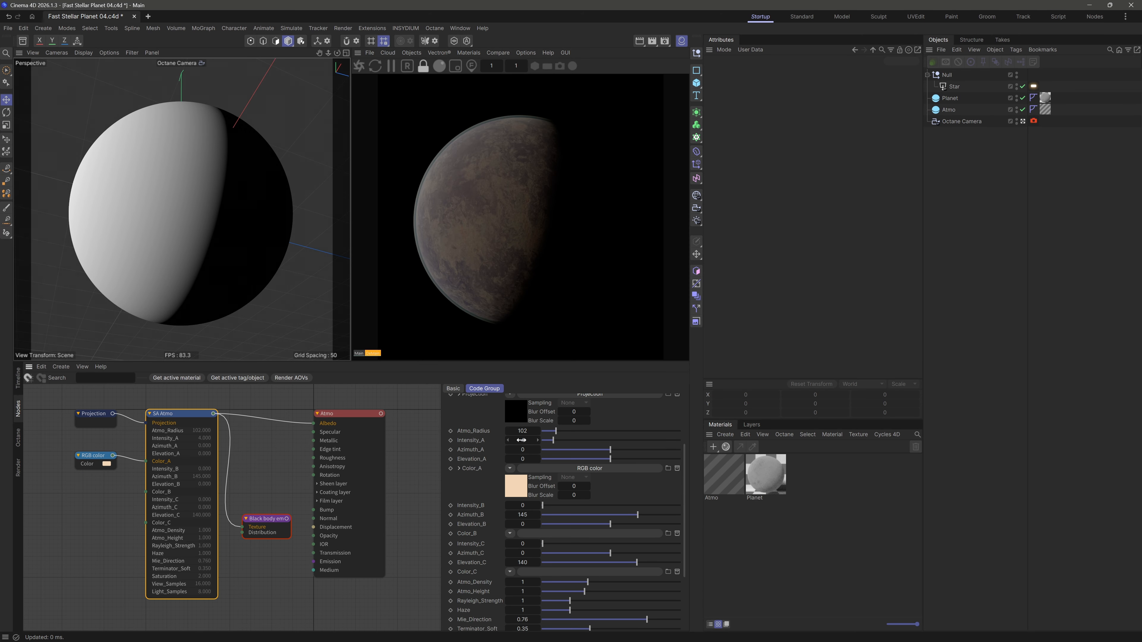
pyautogui.moveTo(568, 441); pyautogui.dragTo(597, 440)
pyautogui.scroll(2, 200, 146)
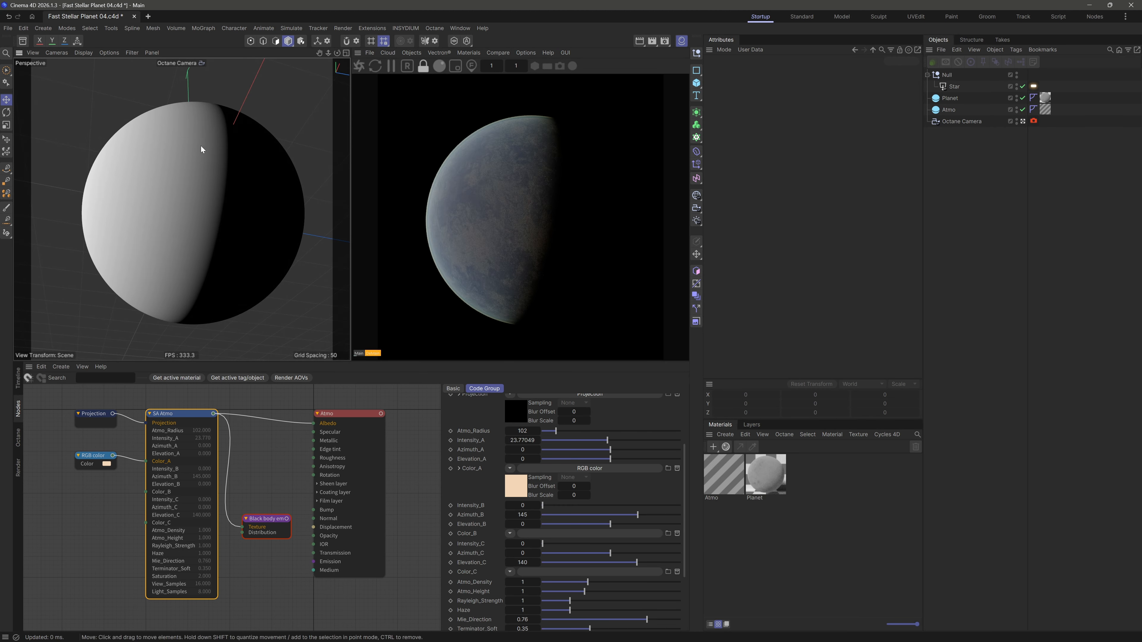
pyautogui.scroll(1, 202, 145)
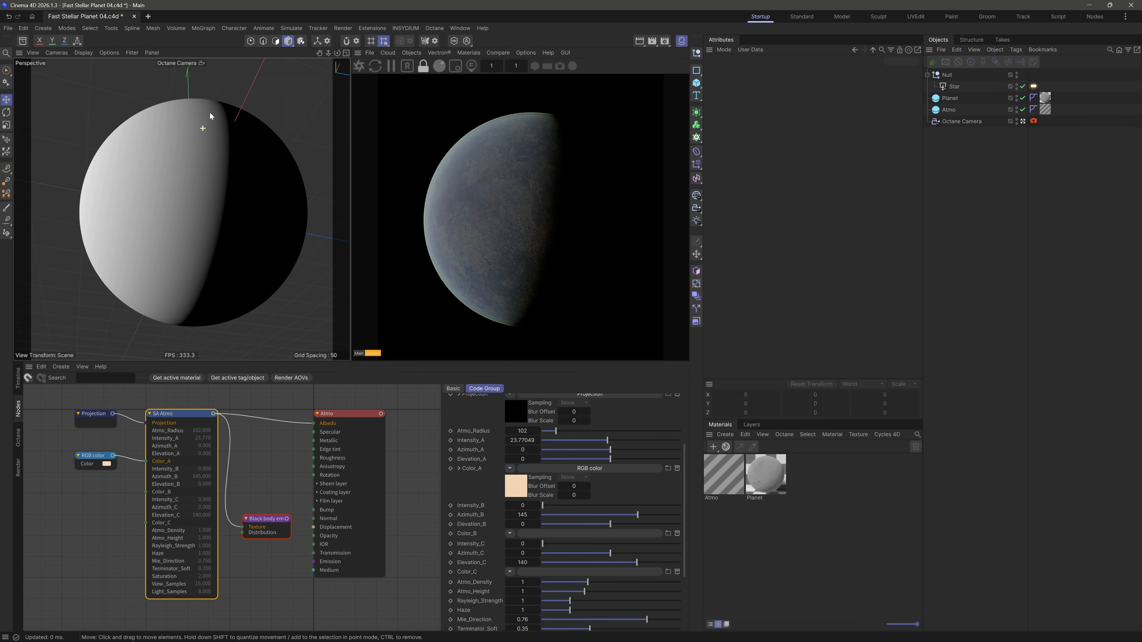
pyautogui.scroll(3, 221, 110)
pyautogui.scroll(-2, 221, 117)
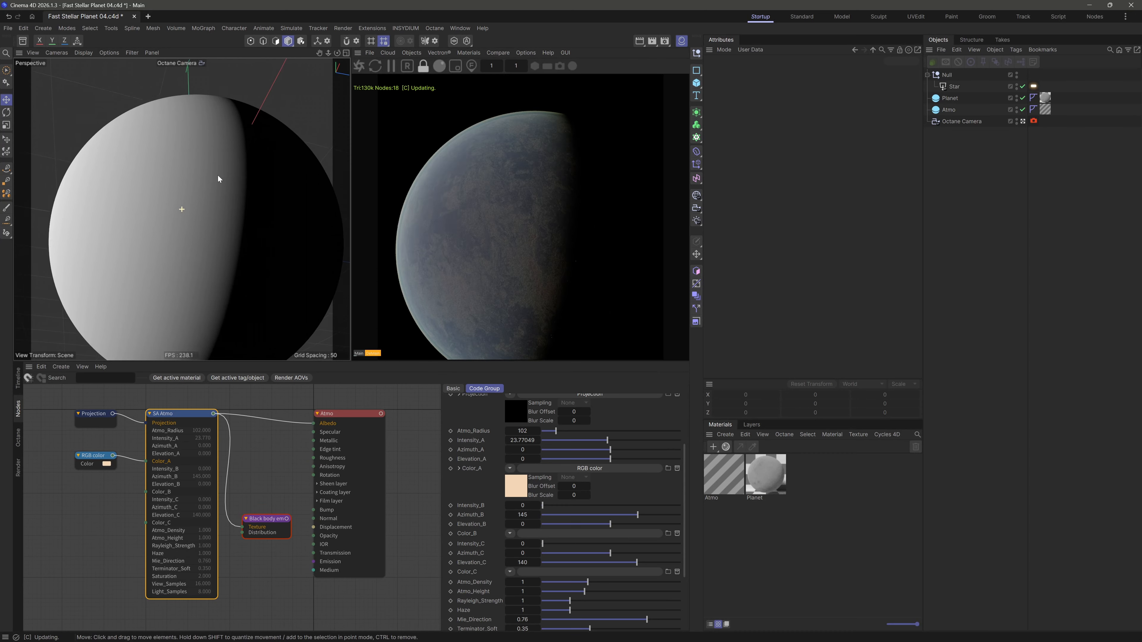
pyautogui.scroll(-2, 214, 180)
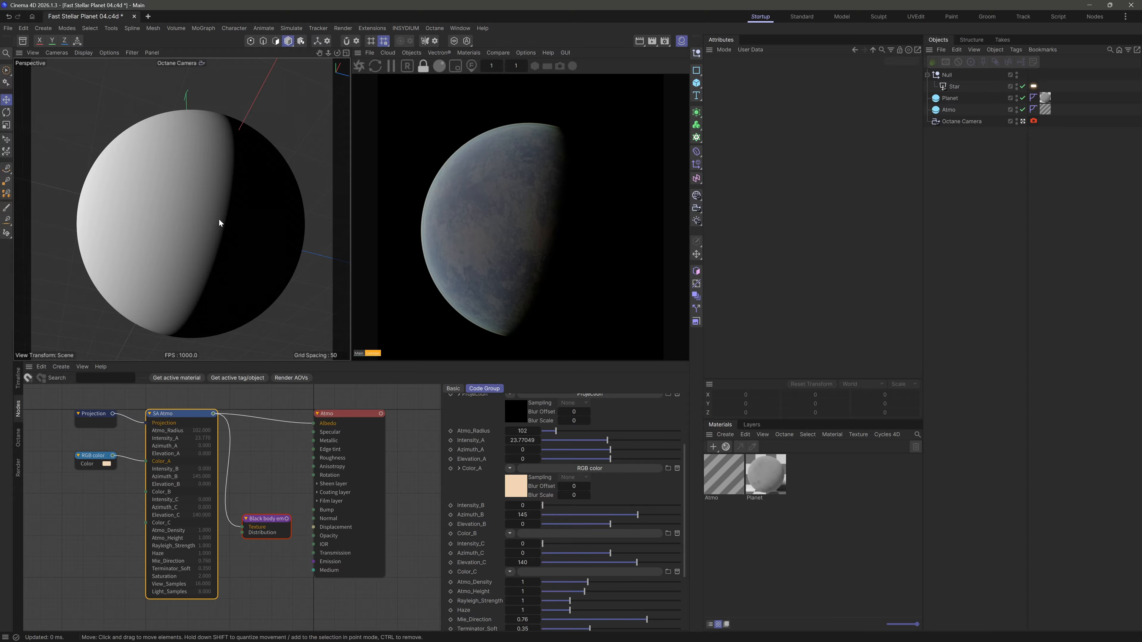
pyautogui.keyDown('alt'); pyautogui.moveTo(205, 219); pyautogui.dragTo(207, 209, button='middle'); pyautogui.keyUp('alt')
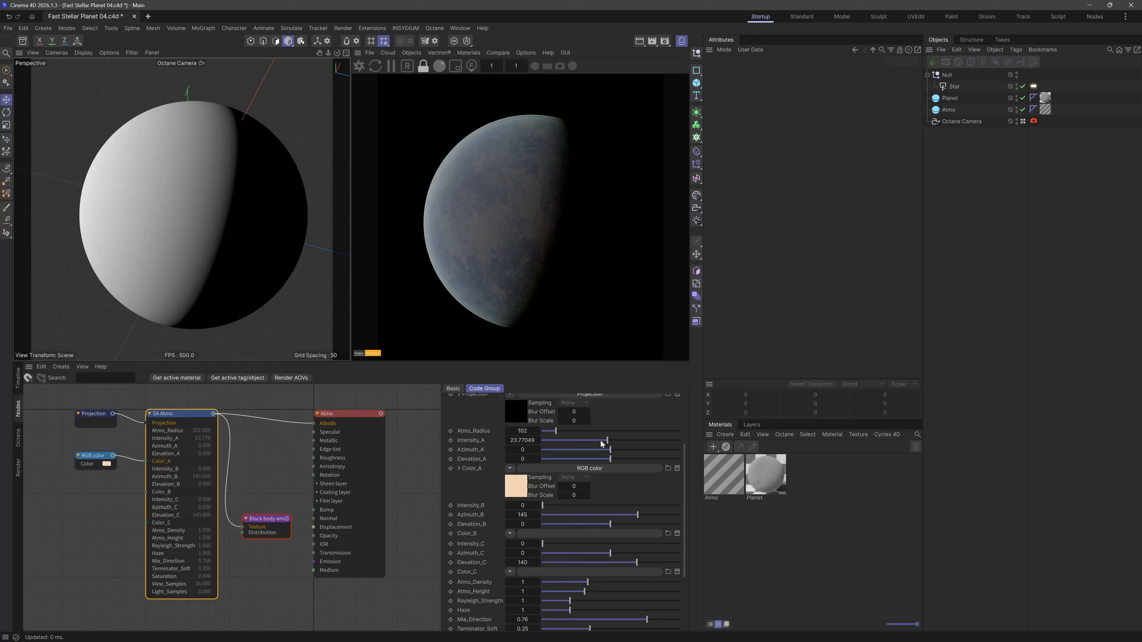
pyautogui.moveTo(602, 444)
pyautogui.mouseDown()
pyautogui.moveTo(645, 443)
pyautogui.moveTo(620, 442)
pyautogui.mouseUp()
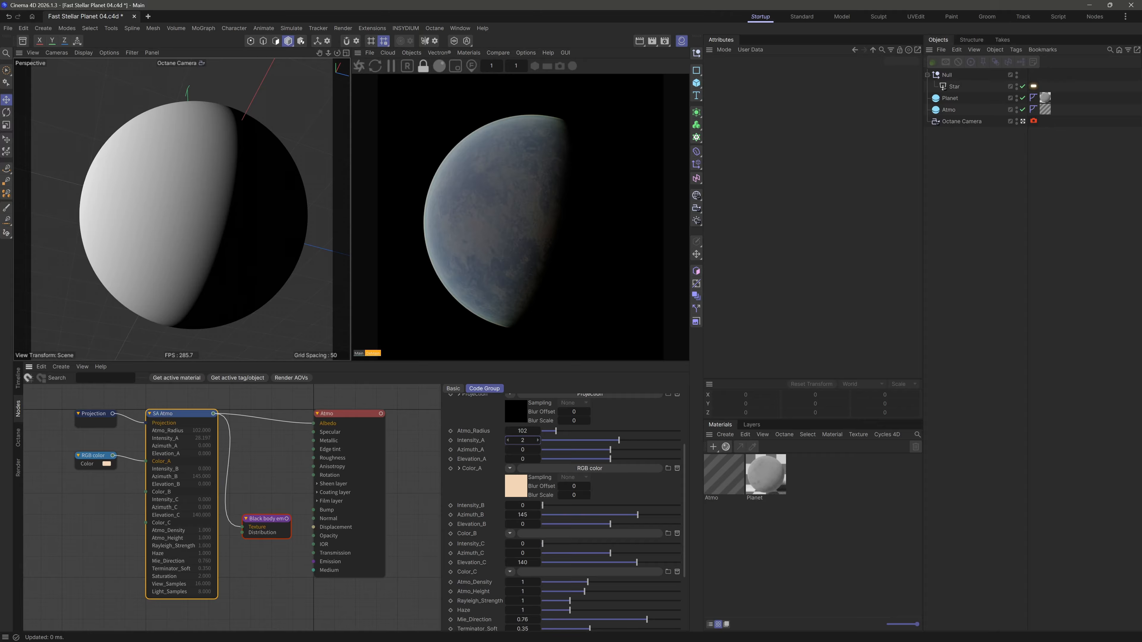
# Refine the RGB color node to a brighter peach, with hue about 0.094, saturation about 0.277 and value about 0.984
pyautogui.click(94, 456)
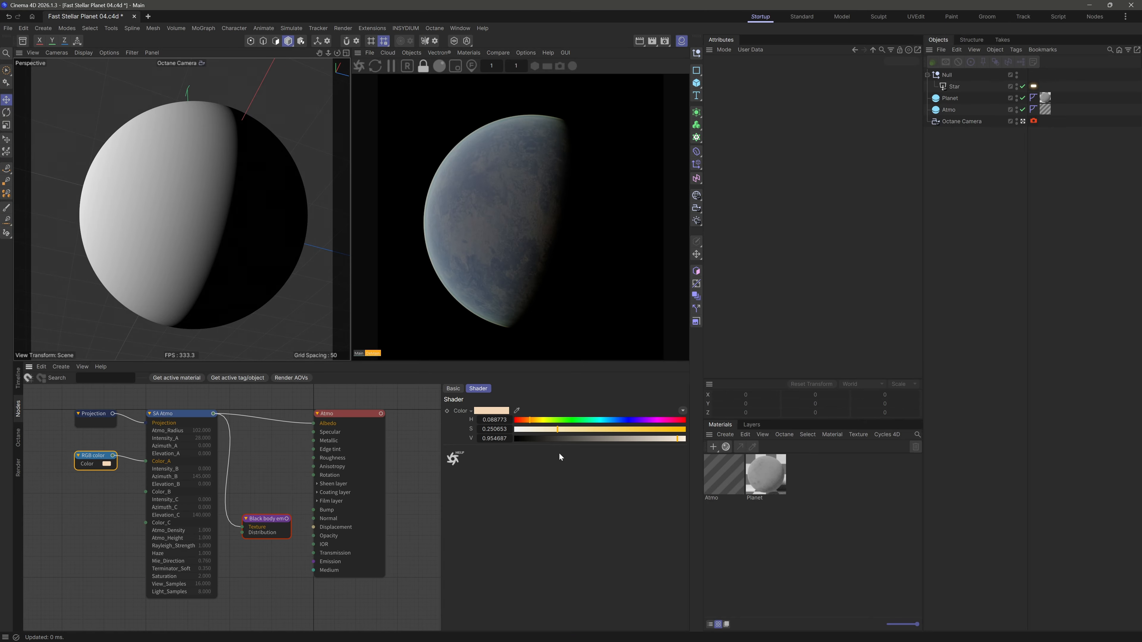
pyautogui.moveTo(562, 429); pyautogui.dragTo(592, 423)
pyautogui.moveTo(565, 430); pyautogui.dragTo(551, 430)
pyautogui.moveTo(678, 439); pyautogui.dragTo(684, 439)
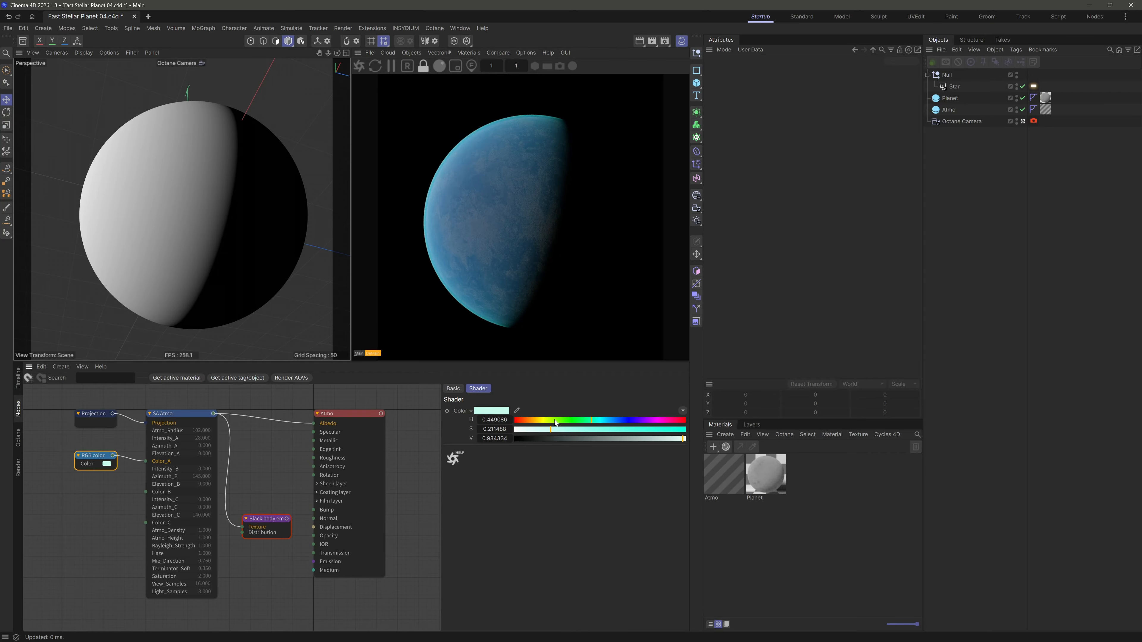
pyautogui.moveTo(591, 423)
pyautogui.mouseDown()
pyautogui.moveTo(528, 424)
pyautogui.moveTo(565, 430)
pyautogui.mouseUp()
pyautogui.click(532, 423)
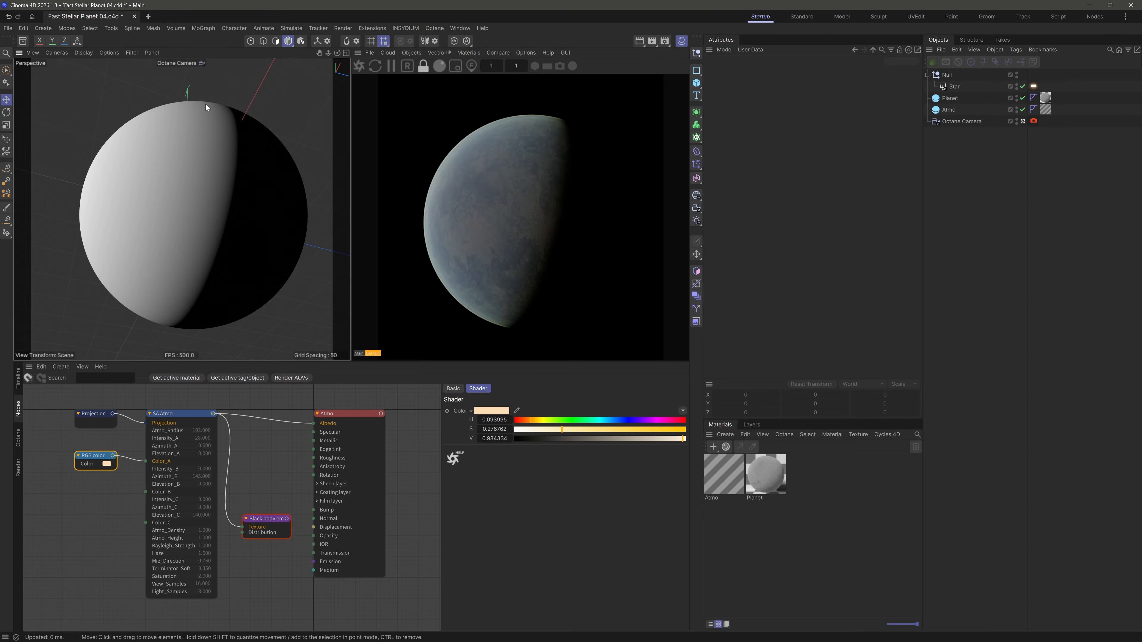
# Inspect the planet's rim up close, reframe the whole planet in the camera view and save the scene
pyautogui.scroll(5, 206, 105)
pyautogui.scroll(-4, 216, 112)
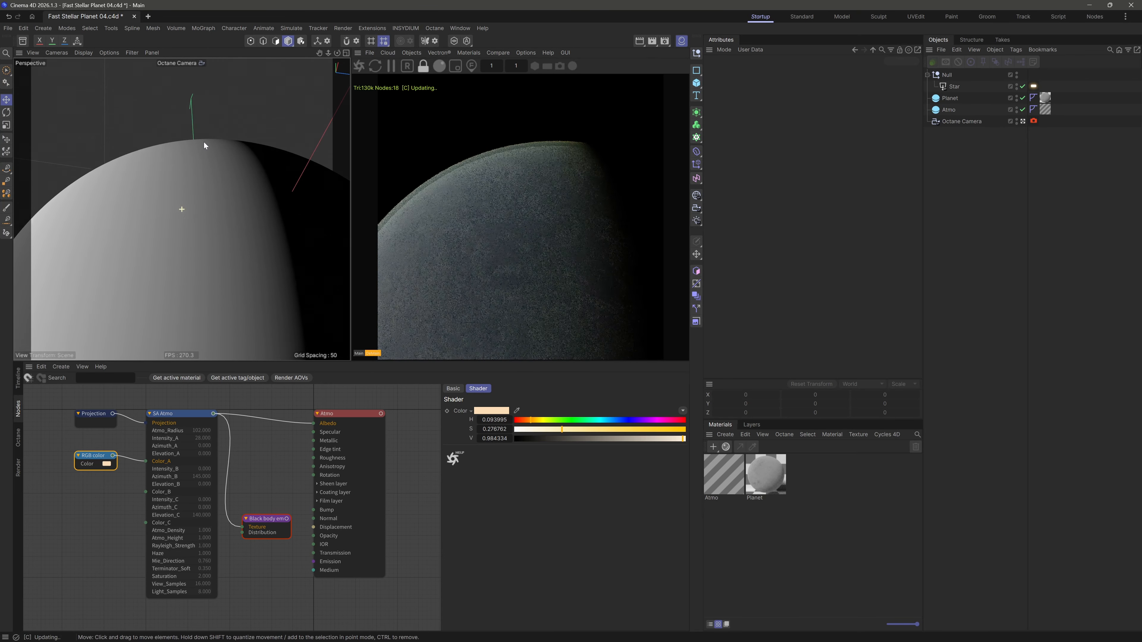
pyautogui.keyDown('alt'); pyautogui.moveTo(209, 143); pyautogui.dragTo(209, 173); pyautogui.keyUp('alt')
pyautogui.scroll(-3, 217, 194)
pyautogui.keyDown('alt'); pyautogui.moveTo(216, 194); pyautogui.dragTo(212, 174, button='middle'); pyautogui.keyUp('alt')
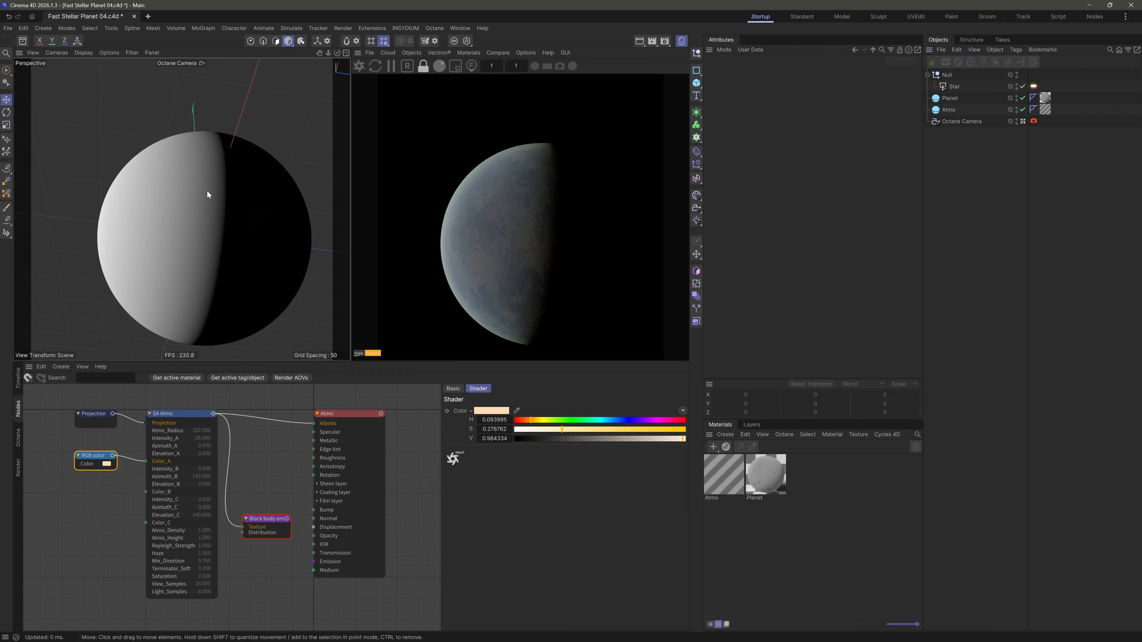
pyautogui.keyDown('alt'); pyautogui.moveTo(207, 192); pyautogui.dragTo(224, 180); pyautogui.keyUp('alt')
pyautogui.hotkey('ctrl', 's')
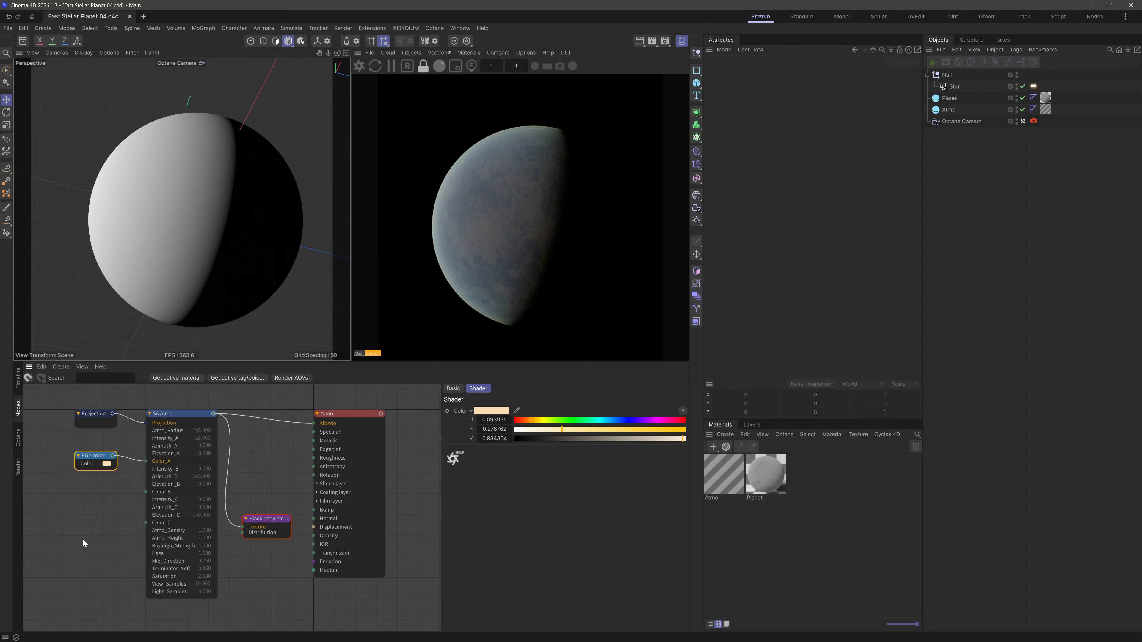
# Add an SA_StellarFalloff OSL node between the SA Atmo and Atmo material nodes
pyautogui.click(84, 540)
pyautogui.moveTo(264, 467); pyautogui.dragTo(265, 447, button='middle')
pyautogui.rightClick(250, 432)
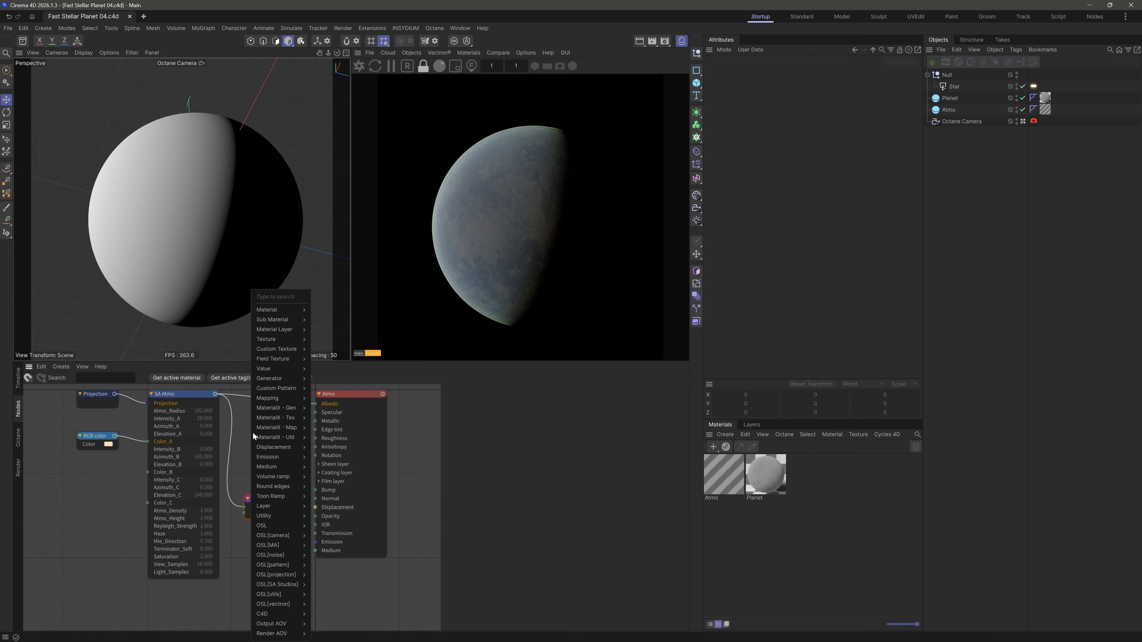
pyautogui.moveTo(289, 587)
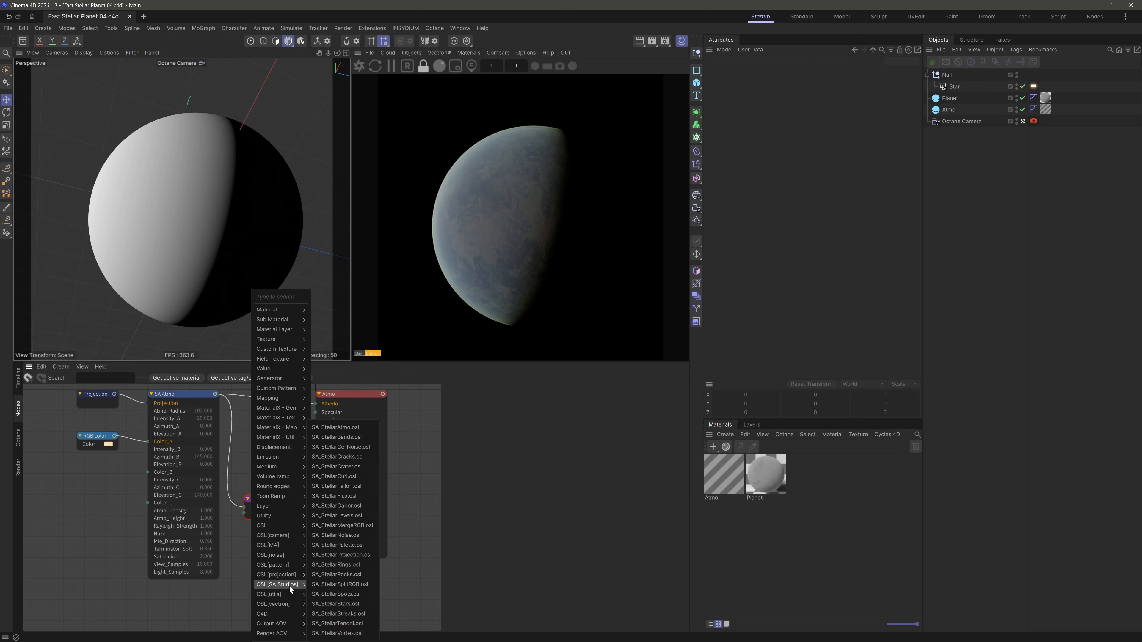
pyautogui.click(349, 486)
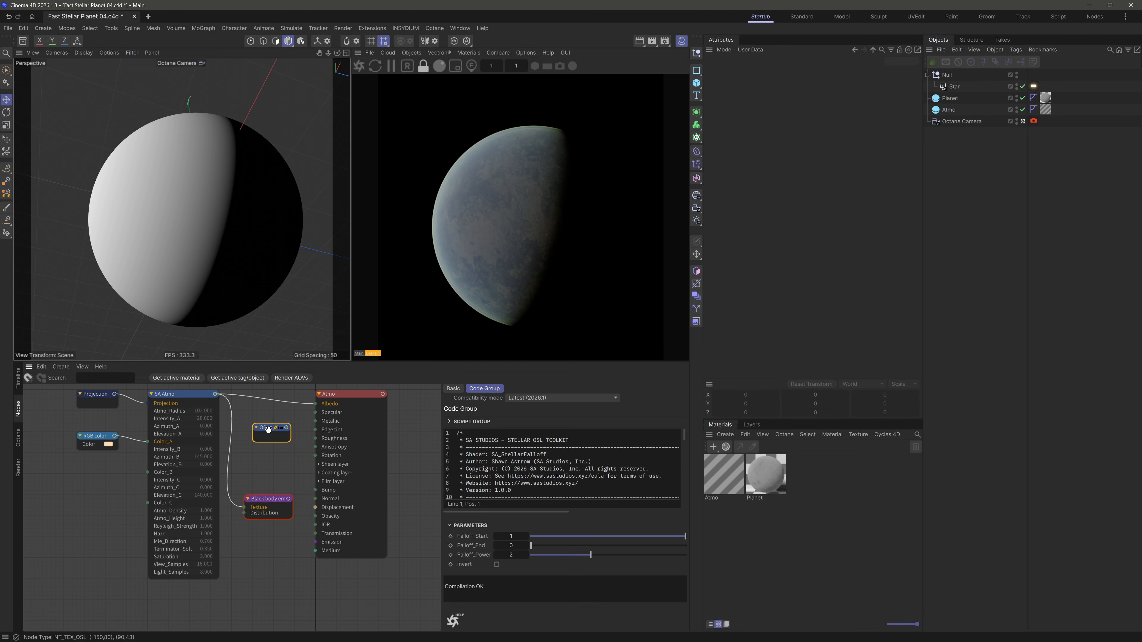
# Rename the new falloff OSL texture node as SA Falloff
pyautogui.click(457, 388)
pyautogui.click(504, 411)
pyautogui.write('SA')
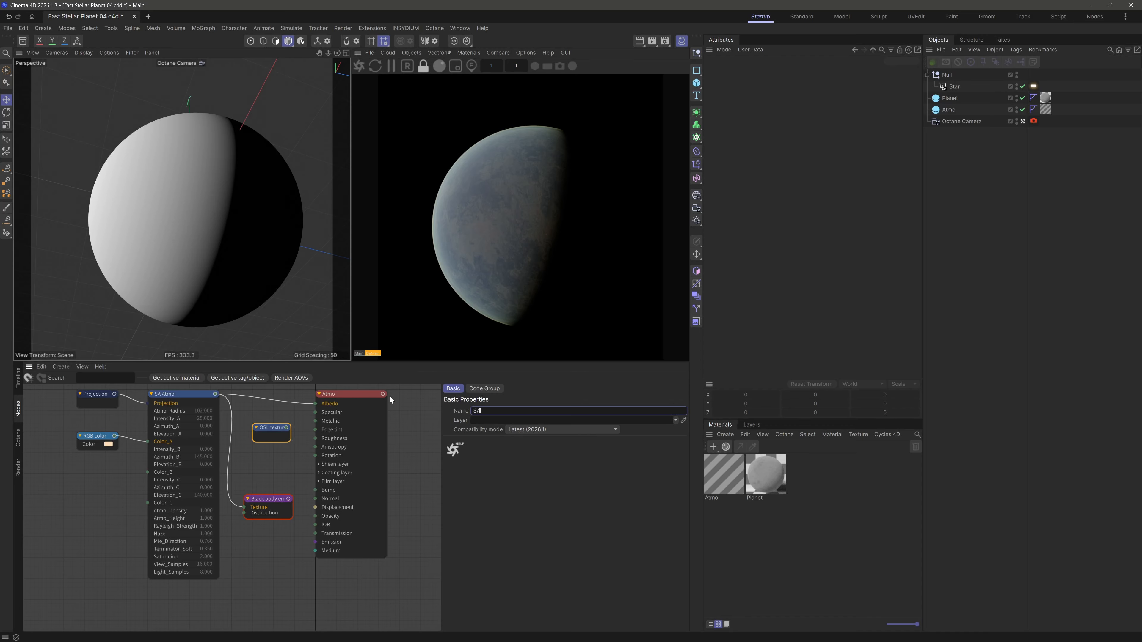
pyautogui.write(' Falloff')
pyautogui.press('Return')
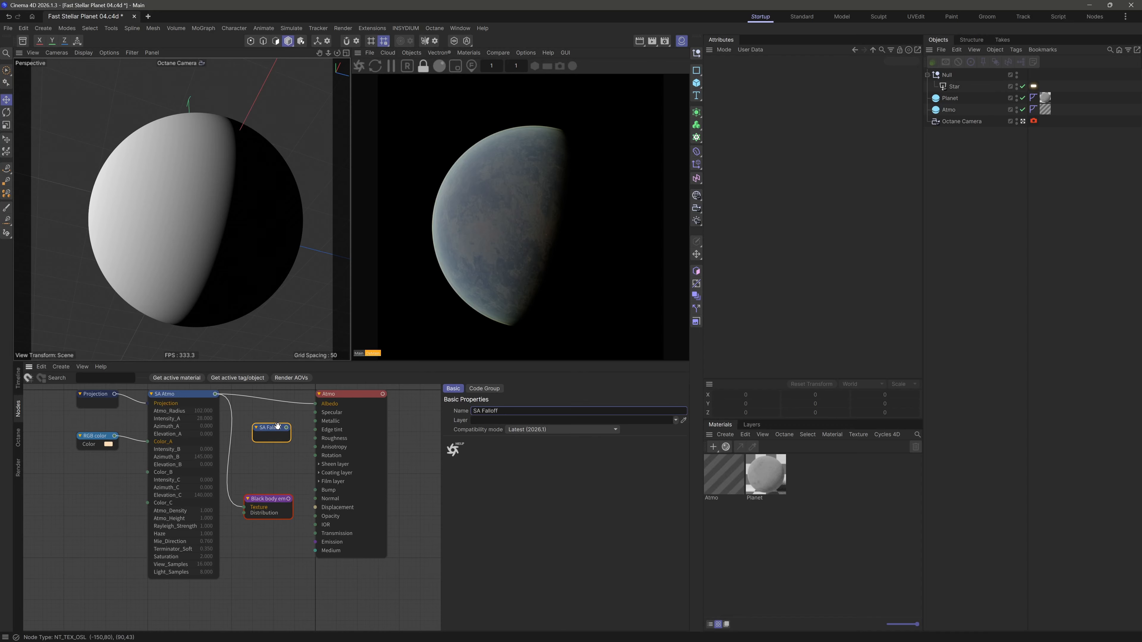
# Move the Black body emission node out of the way and connect SA Falloff to the Atmo material's Opacity
pyautogui.moveTo(277, 425); pyautogui.dragTo(265, 443)
pyautogui.moveTo(276, 499); pyautogui.dragTo(84, 614)
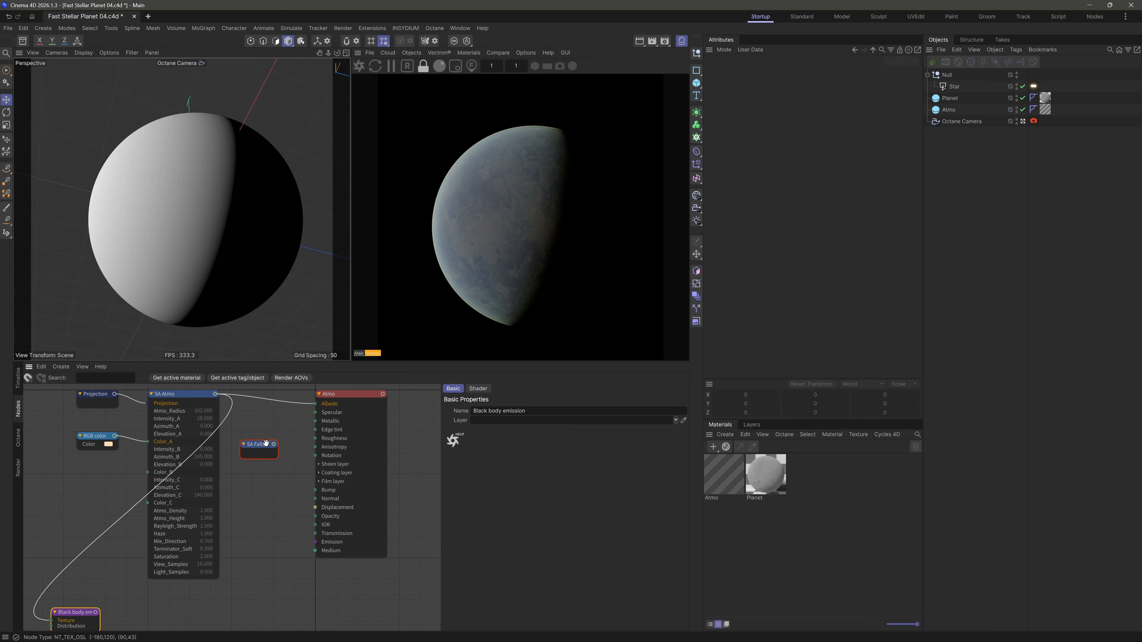
pyautogui.moveTo(266, 444); pyautogui.dragTo(265, 498)
pyautogui.moveTo(317, 459); pyautogui.dragTo(315, 517)
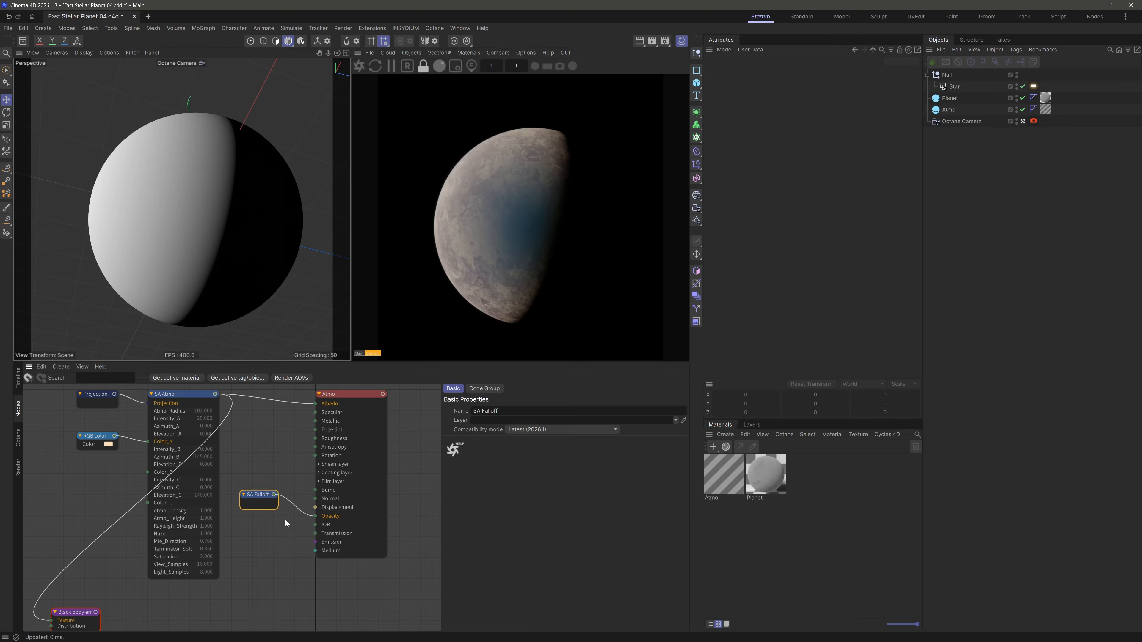
# Lower the SA Falloff node's Falloff_Start to about 0.153 while previewing its texture in solo mode, ending with solo off
pyautogui.press('s')
pyautogui.moveTo(252, 476); pyautogui.dragTo(267, 534)
pyautogui.click(500, 390)
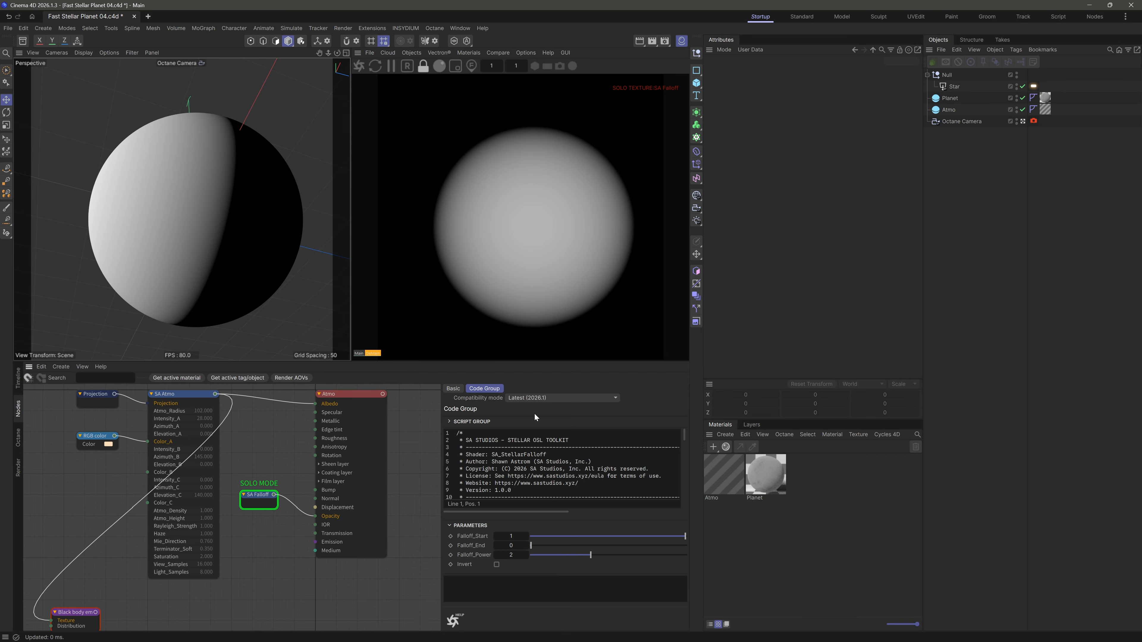
pyautogui.moveTo(683, 535); pyautogui.dragTo(571, 522)
pyautogui.scroll(5, 181, 118)
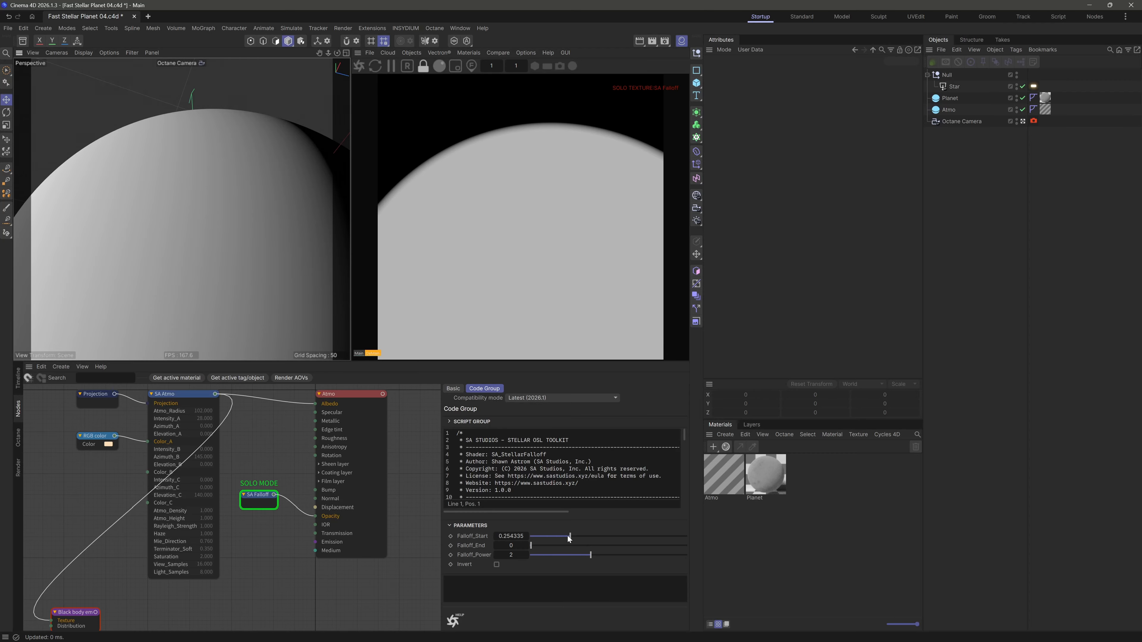
pyautogui.moveTo(569, 537); pyautogui.dragTo(530, 552)
pyautogui.click(264, 536)
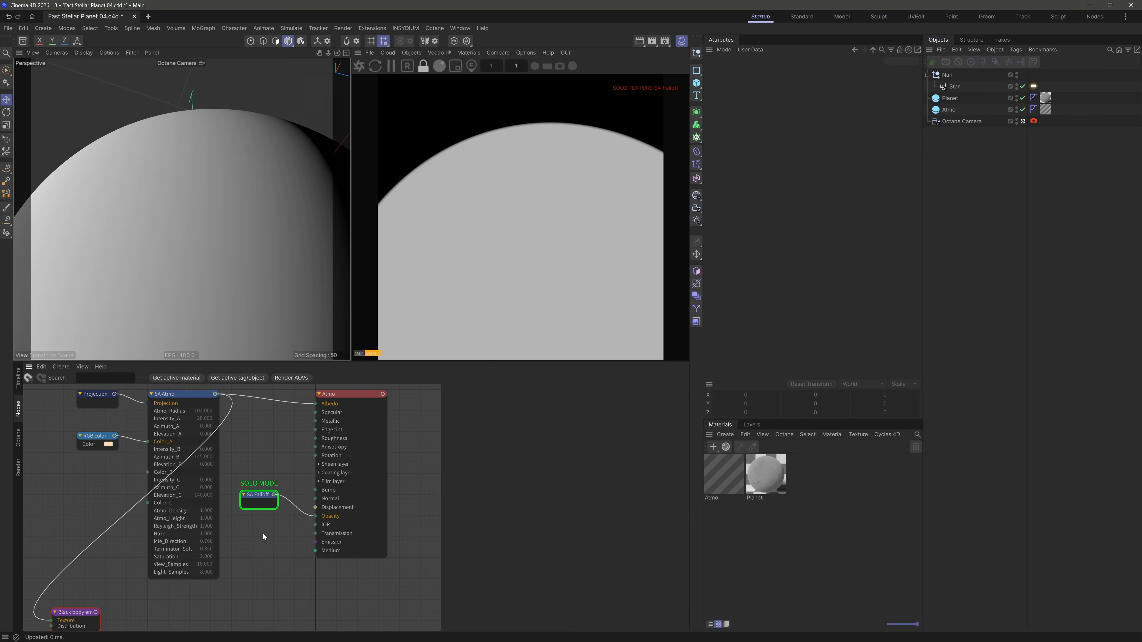
pyautogui.click(260, 501)
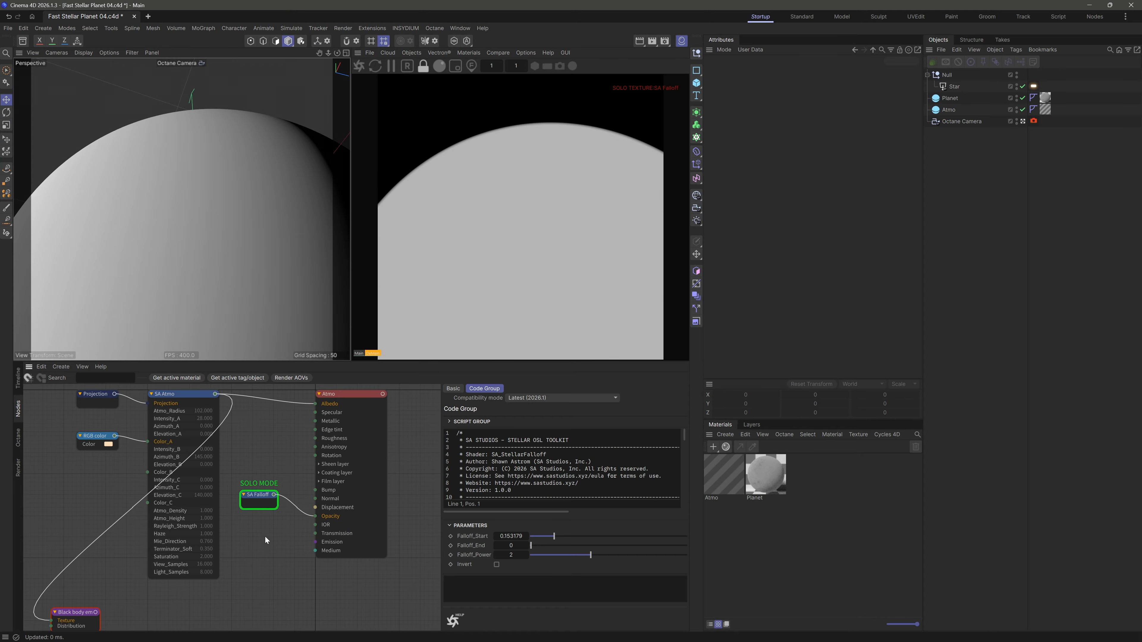
pyautogui.press('s')
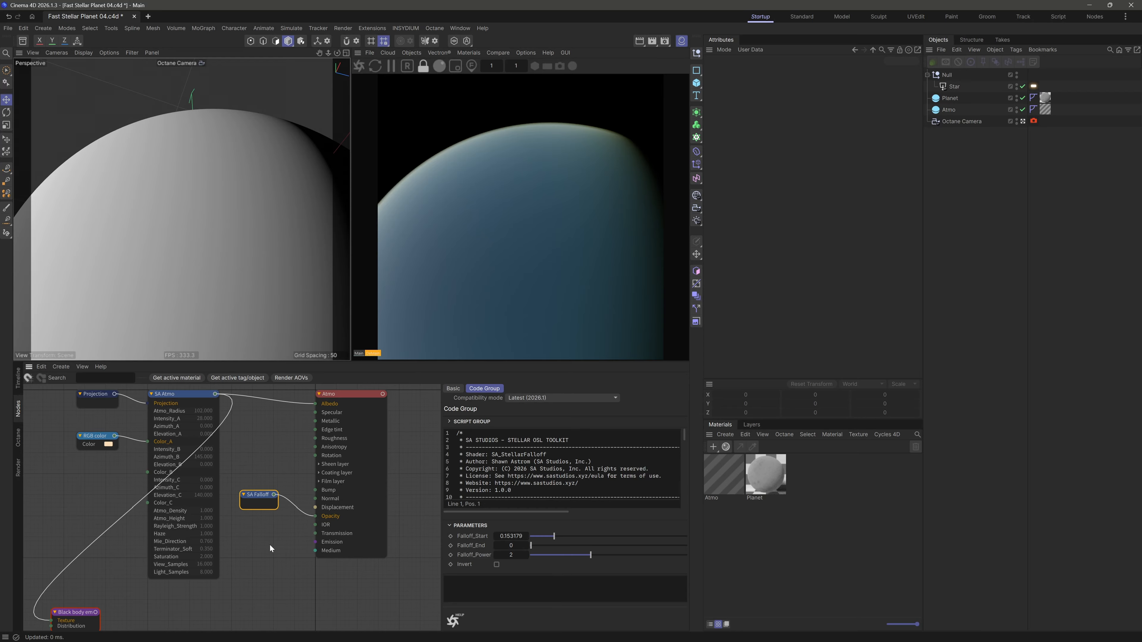
# Refine SA Falloff to a Falloff_Start of about 0.147 and a Falloff_End of about 0.035, checking the planet's rim
pyautogui.scroll(5, 162, 115)
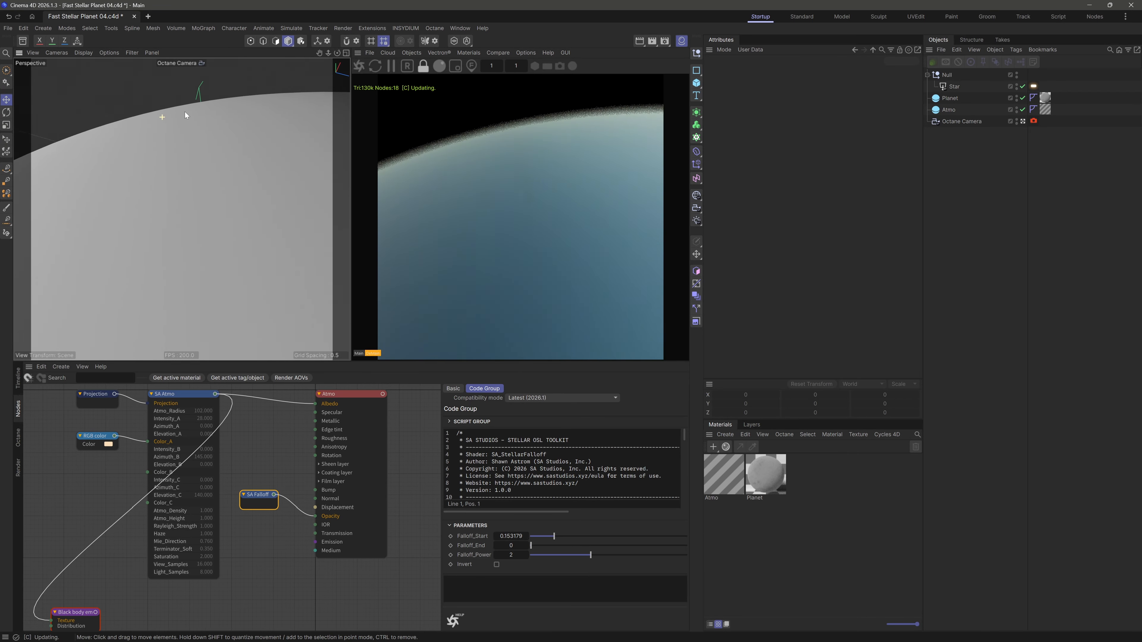
pyautogui.scroll(-1, 194, 117)
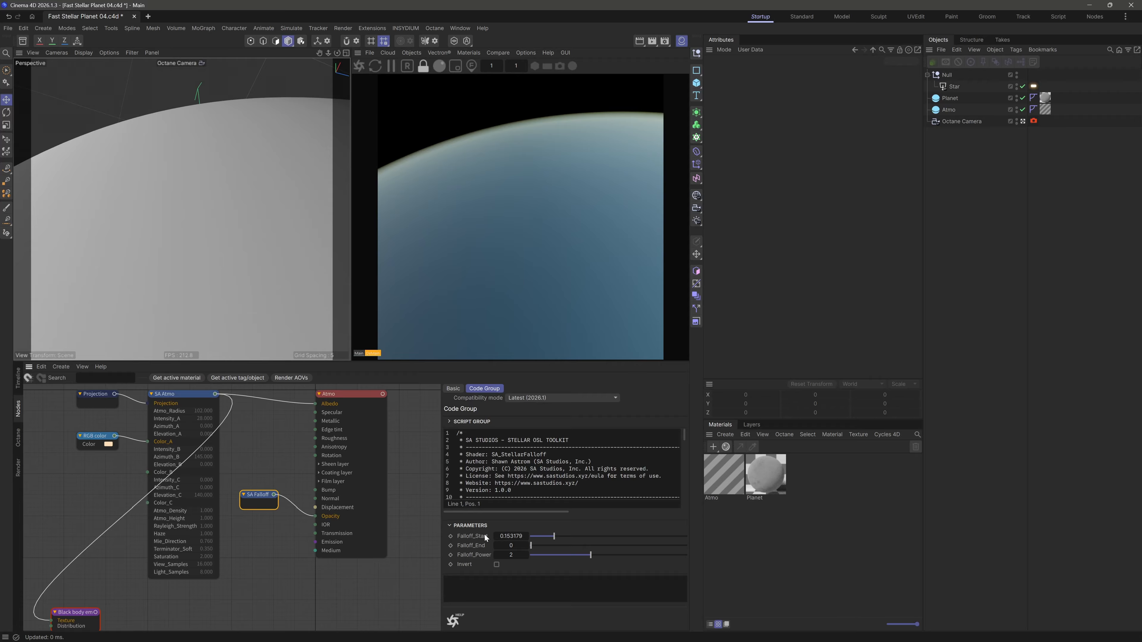
pyautogui.moveTo(555, 538); pyautogui.dragTo(536, 546)
pyautogui.scroll(-4, 199, 148)
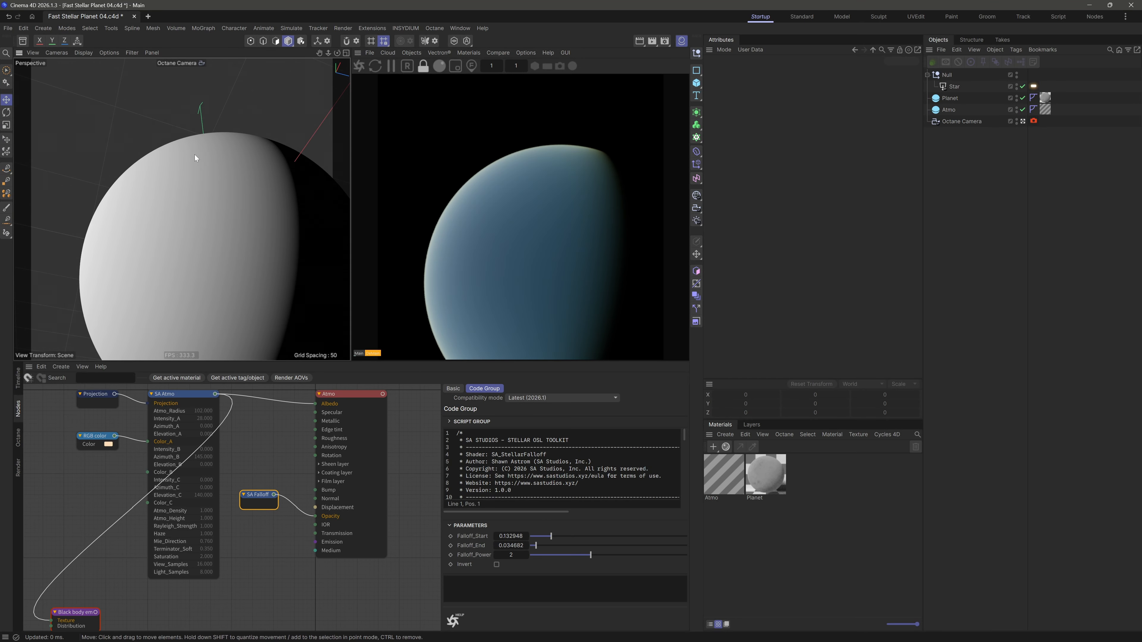
pyautogui.scroll(2, 195, 155)
pyautogui.moveTo(552, 537); pyautogui.dragTo(559, 536)
pyautogui.scroll(4, 192, 120)
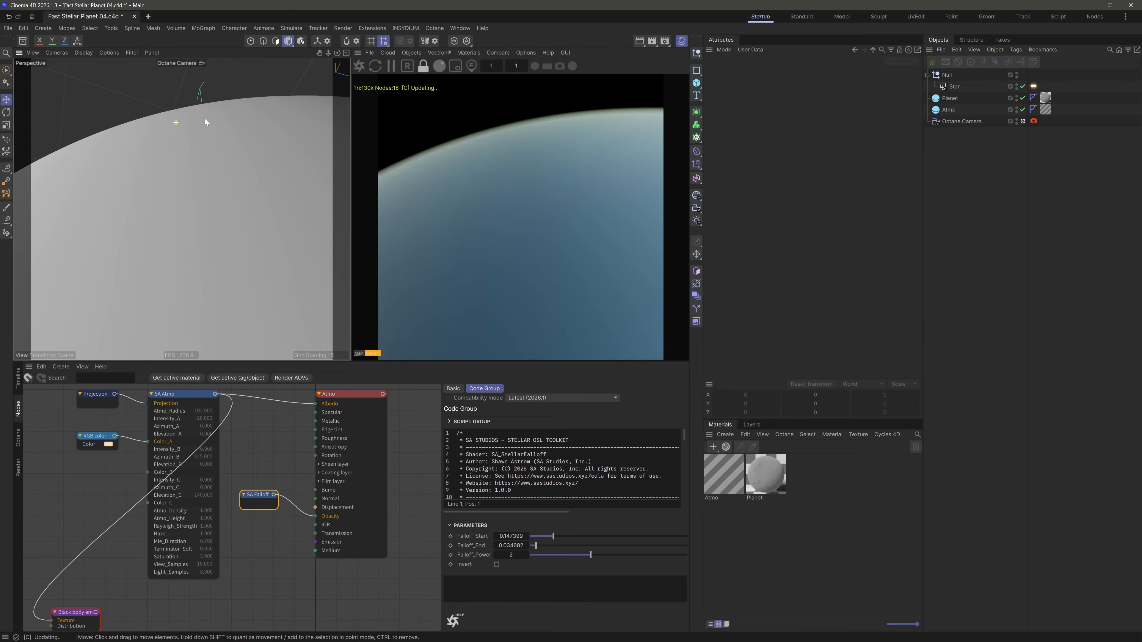
pyautogui.scroll(-2, 204, 117)
# Move the SA Falloff node higher in the graph to free space beneath it, and save the scene
pyautogui.moveTo(259, 503); pyautogui.dragTo(259, 468)
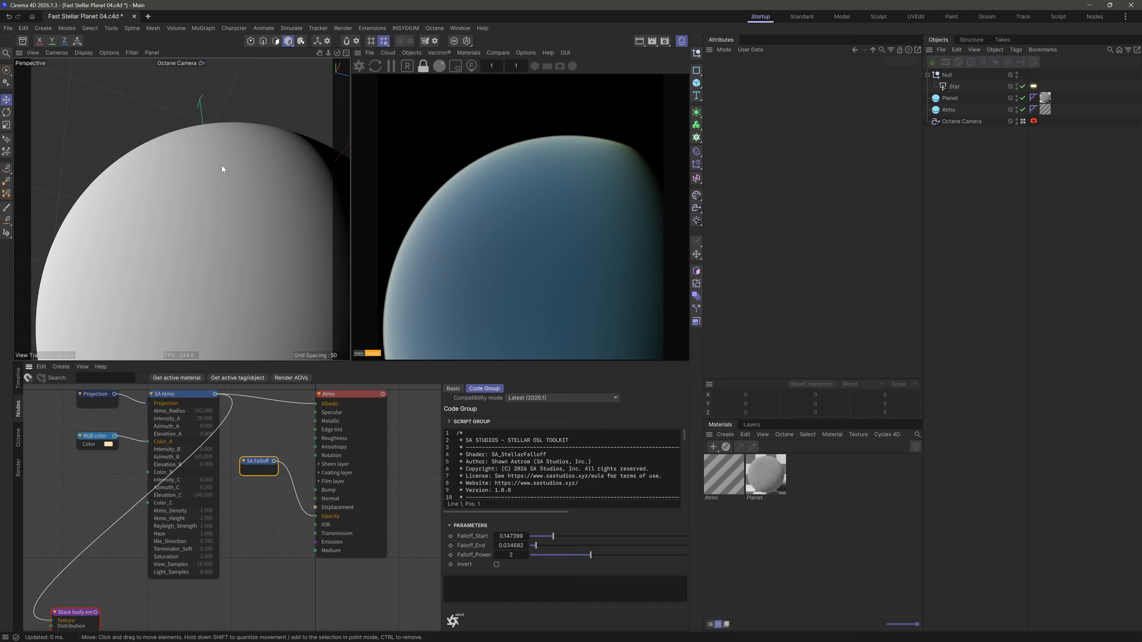
pyautogui.keyDown('alt'); pyautogui.moveTo(222, 171); pyautogui.dragTo(235, 174); pyautogui.keyUp('alt')
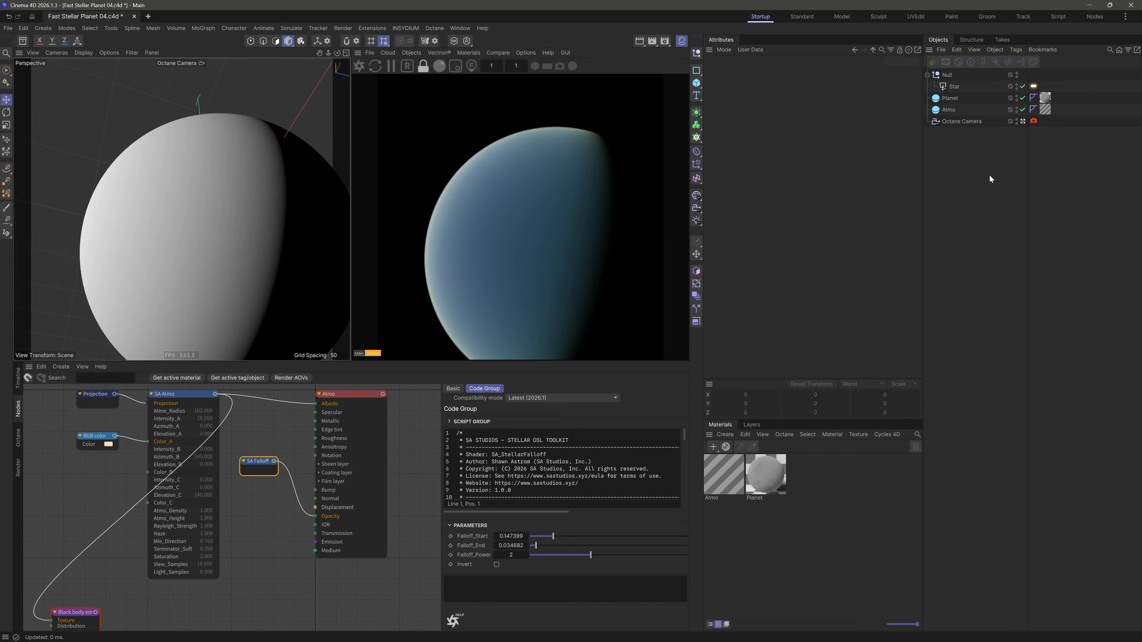
pyautogui.scroll(3, 230, 157)
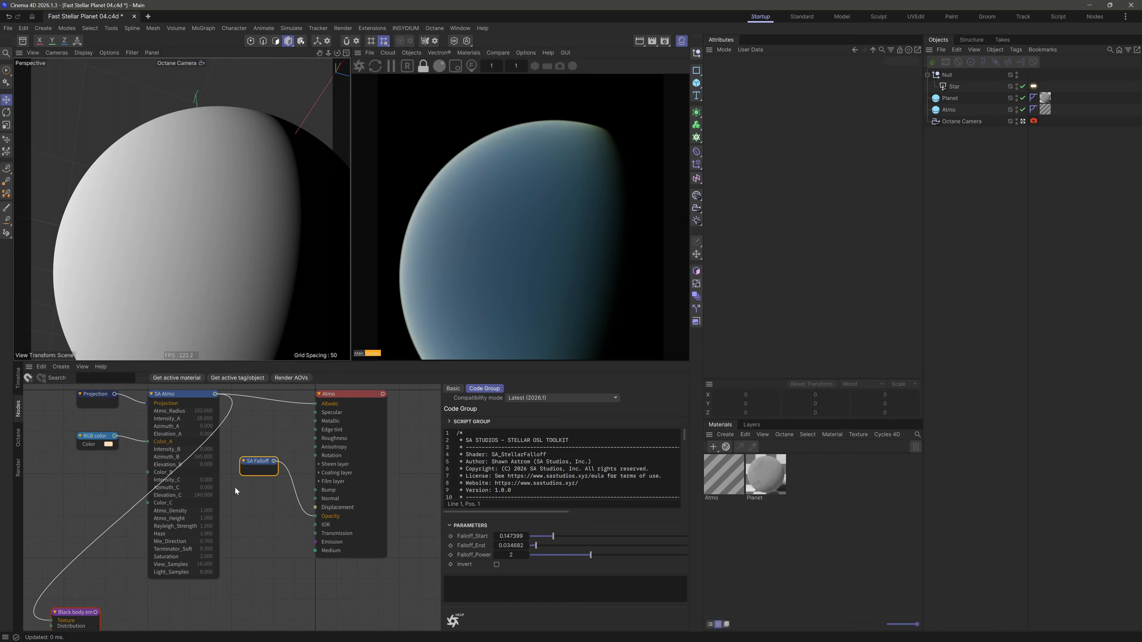
pyautogui.hotkey('ctrl', 's')
# Add an SA_StellarLevels OSL node below SA Falloff and rename it SA Levels
pyautogui.click(254, 495)
pyautogui.rightClick(256, 490)
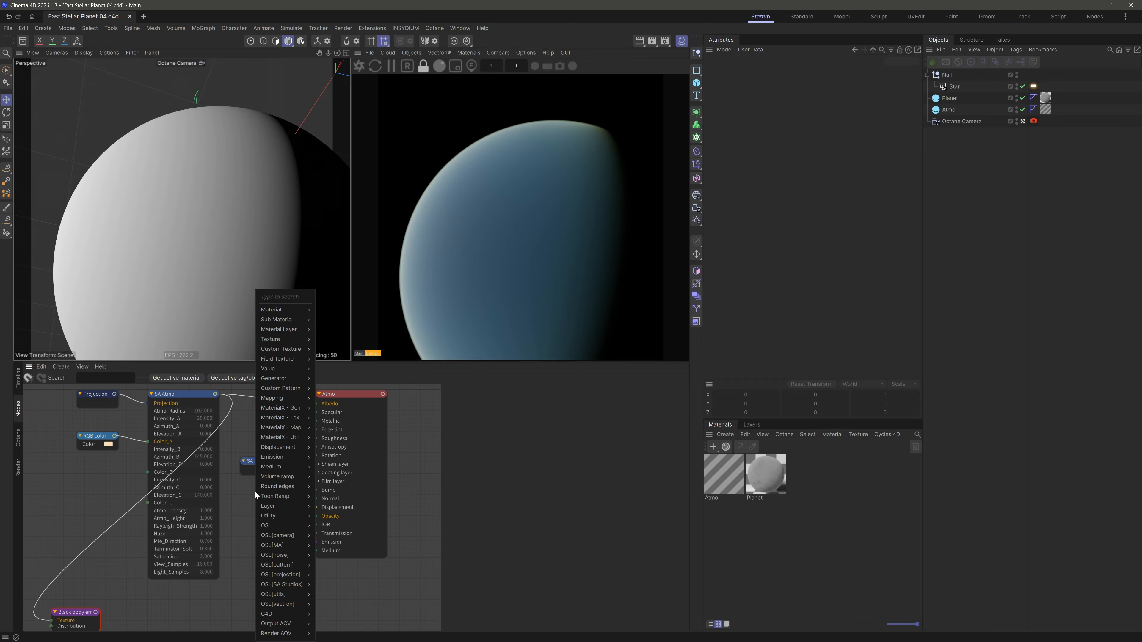
pyautogui.moveTo(295, 584)
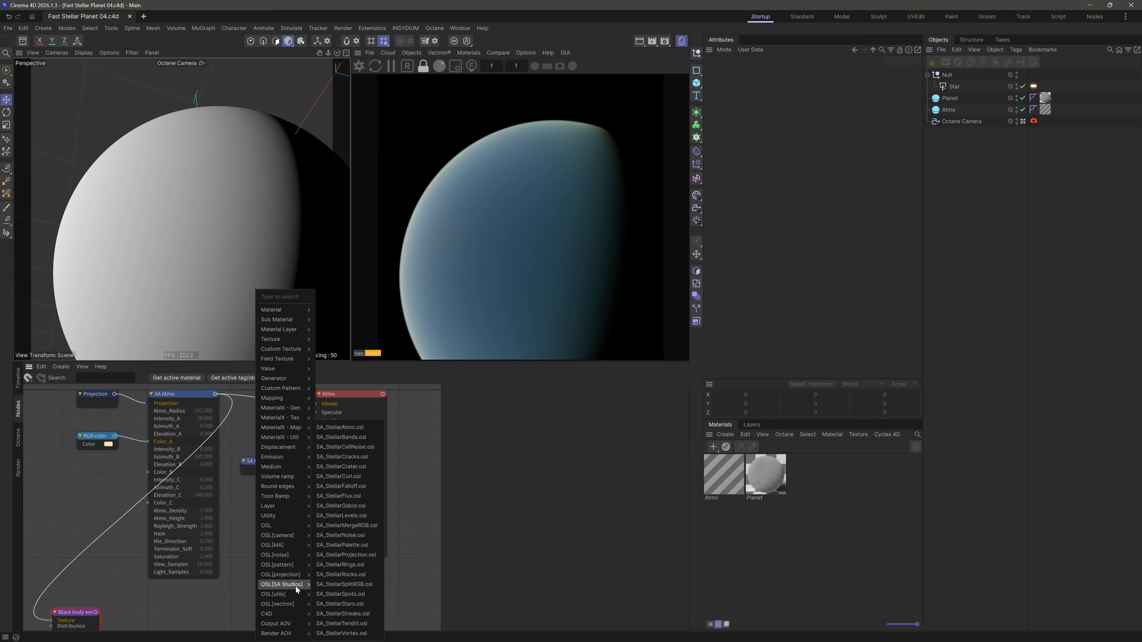
pyautogui.click(354, 515)
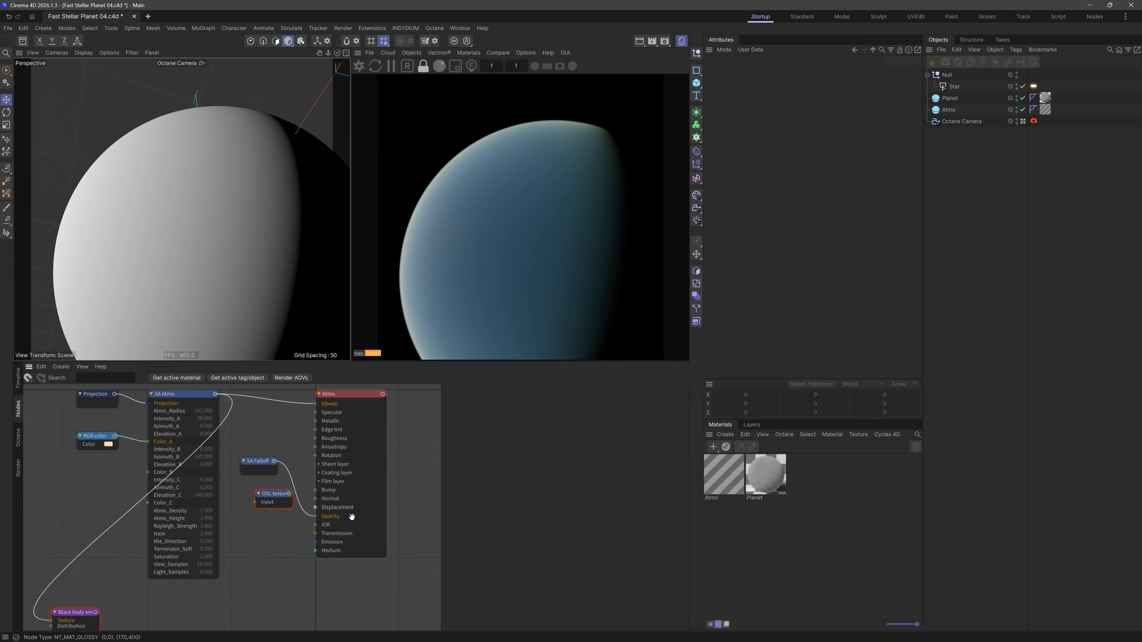
pyautogui.moveTo(270, 501); pyautogui.dragTo(255, 506)
pyautogui.click(453, 388)
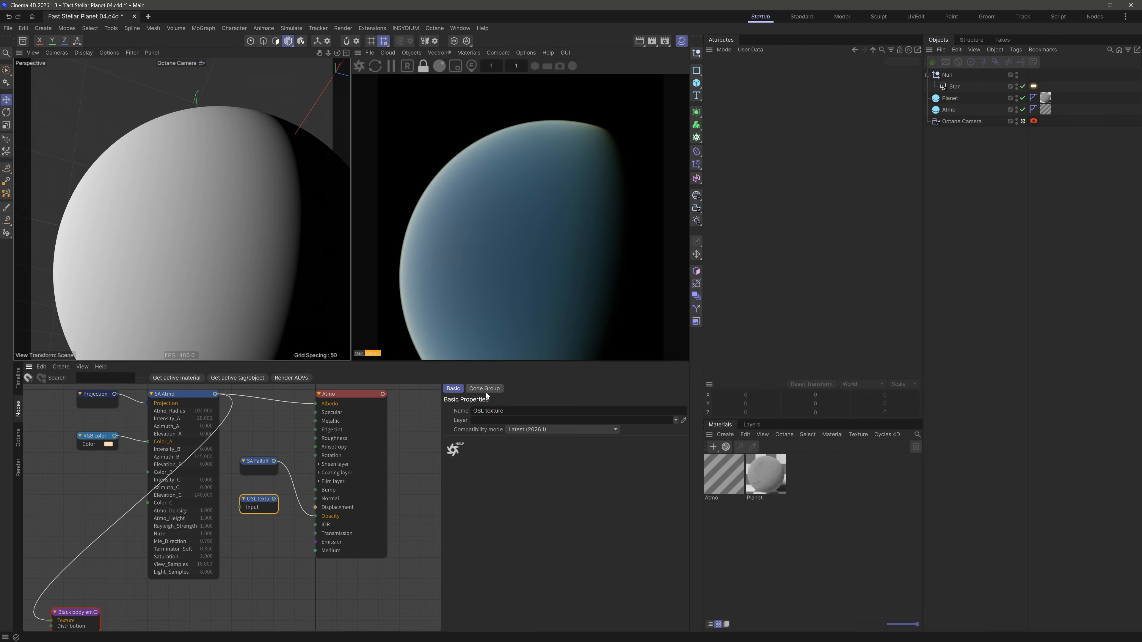
pyautogui.moveTo(505, 411); pyautogui.dragTo(480, 411)
pyautogui.write('SA')
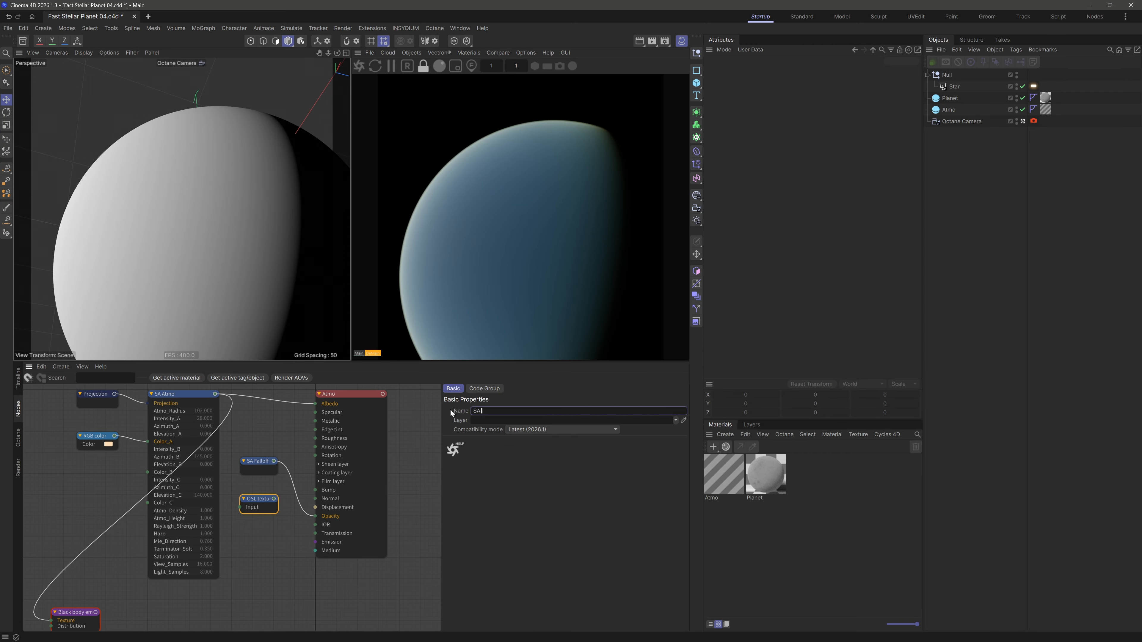
pyautogui.write(' Levee')
# Wire SA Falloff into the SA Levels input and SA Levels into the Atmo material's Opacity
pyautogui.moveTo(274, 462); pyautogui.dragTo(310, 519)
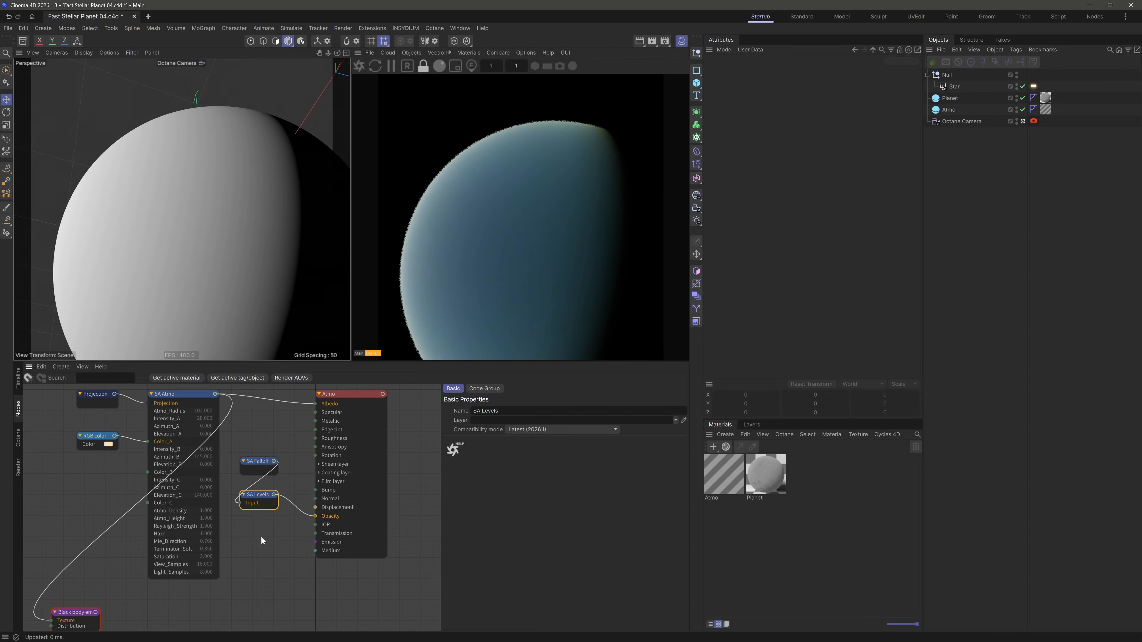
pyautogui.scroll(1, 267, 533)
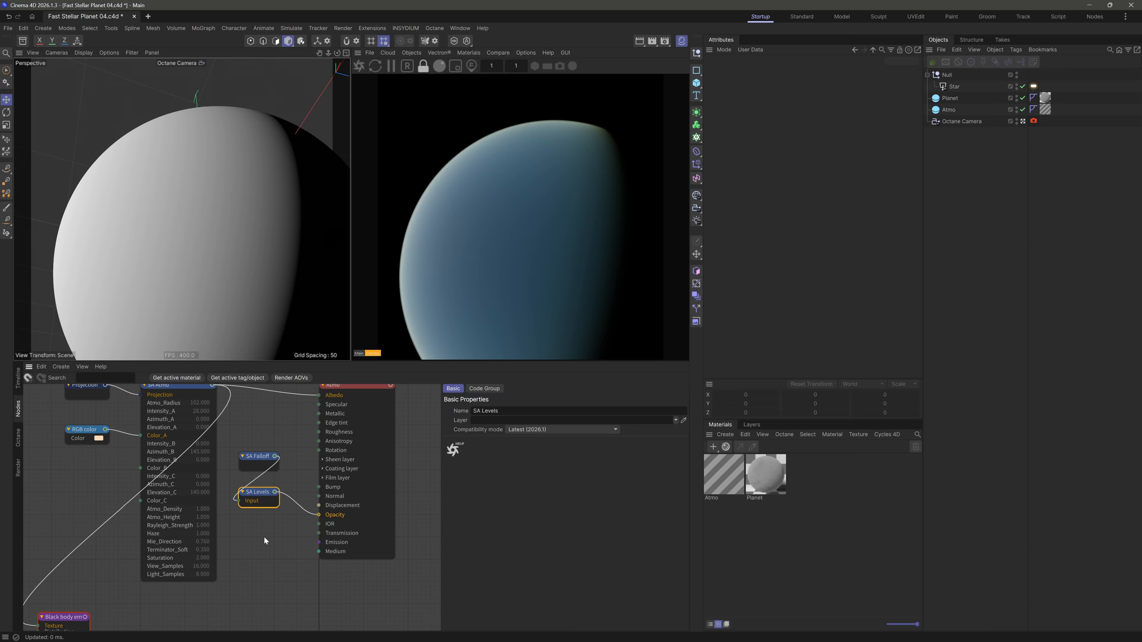
pyautogui.moveTo(261, 537); pyautogui.dragTo(253, 541, button='middle')
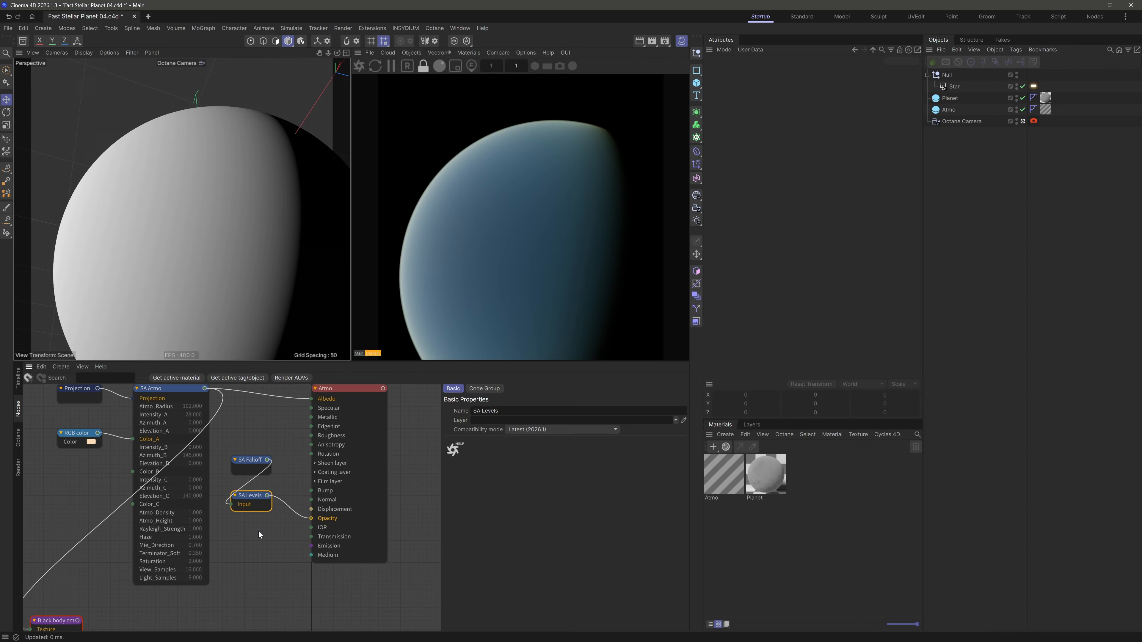
# Lower the SA Levels node's Out_Max to about 0.612, checking the opacity texture in solo mode
pyautogui.click(487, 388)
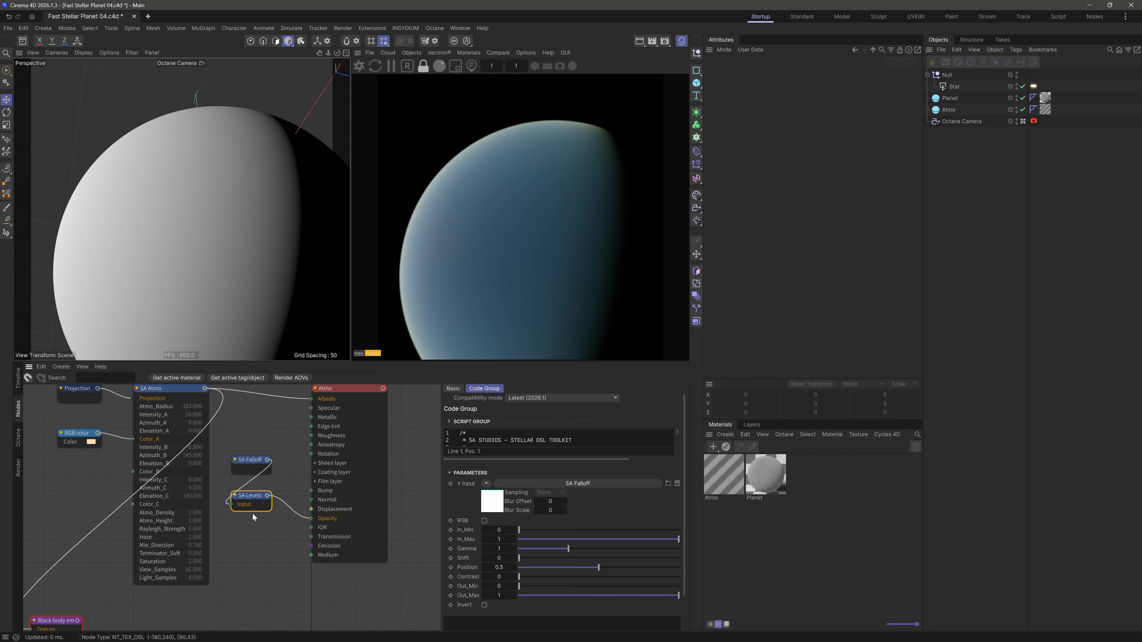
pyautogui.moveTo(688, 530); pyautogui.dragTo(687, 561)
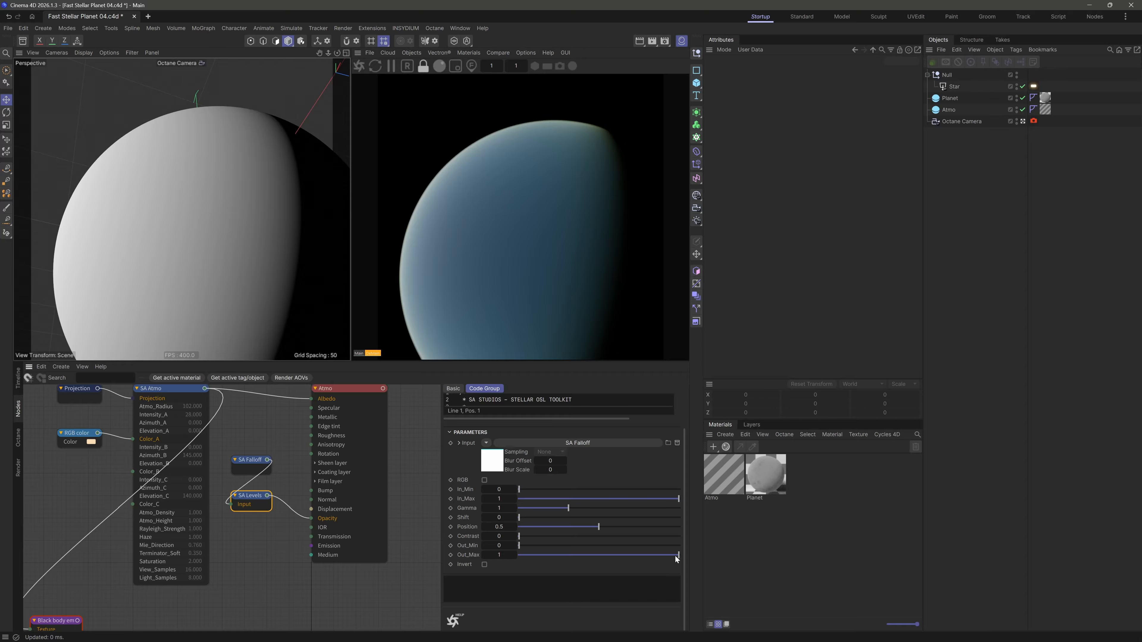
pyautogui.moveTo(676, 556); pyautogui.dragTo(630, 558)
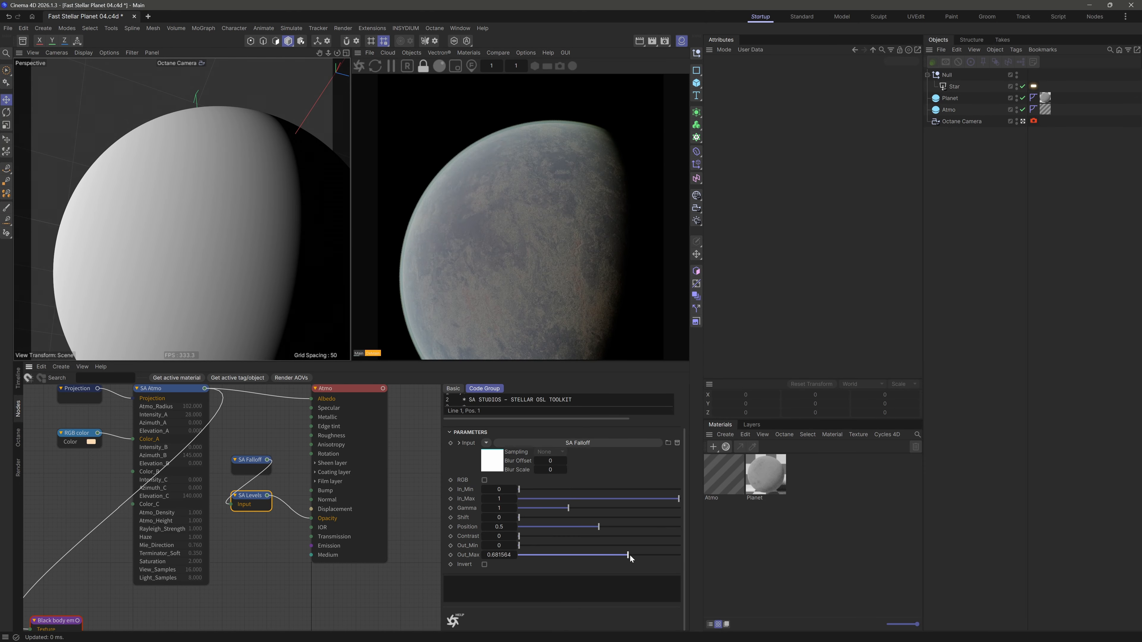
pyautogui.click(256, 497)
pyautogui.press('s')
pyautogui.moveTo(626, 556)
pyautogui.mouseDown()
pyautogui.moveTo(538, 556)
pyautogui.moveTo(667, 558)
pyautogui.moveTo(597, 556)
pyautogui.moveTo(617, 556)
pyautogui.mouseUp()
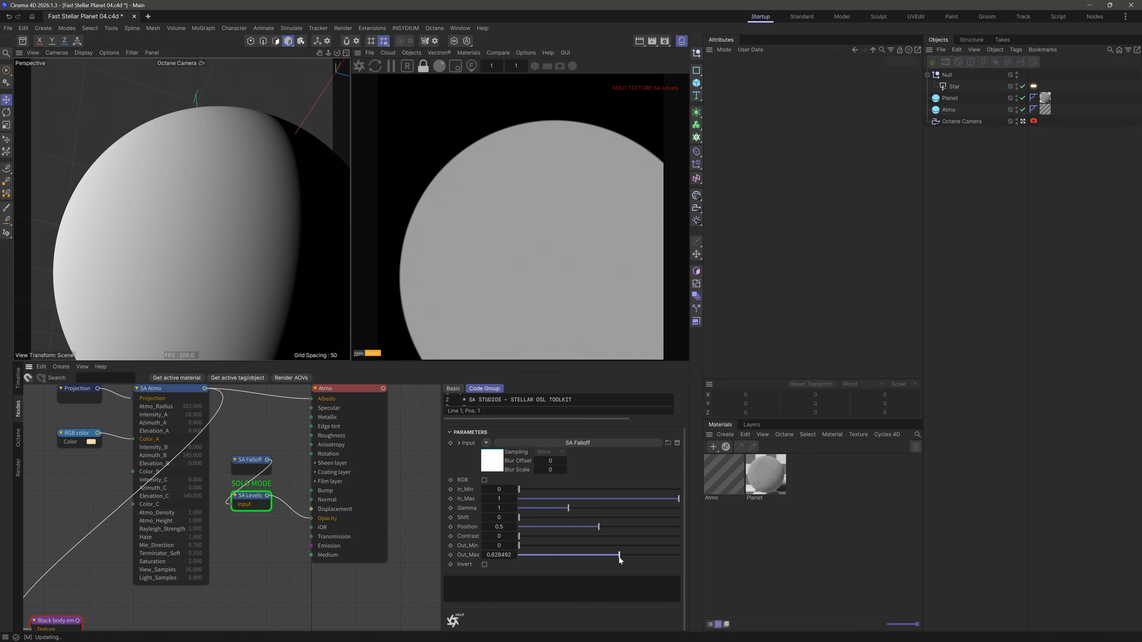
pyautogui.press('s')
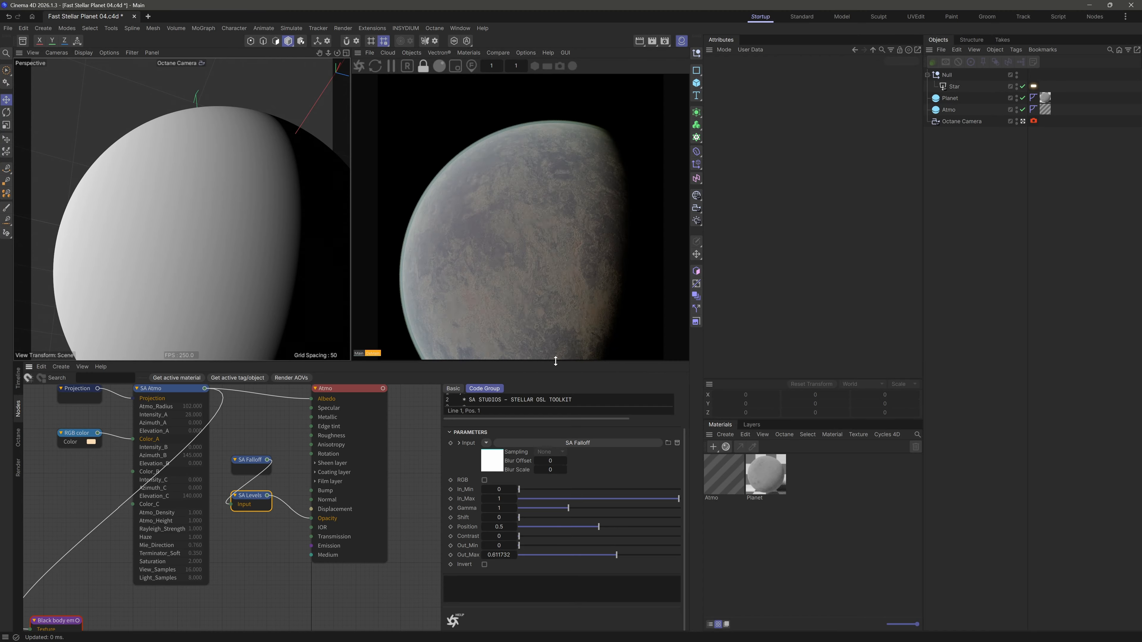
# Orbit the camera to reframe the planet and move the Black body emission node below SA Levels
pyautogui.scroll(-4, 226, 152)
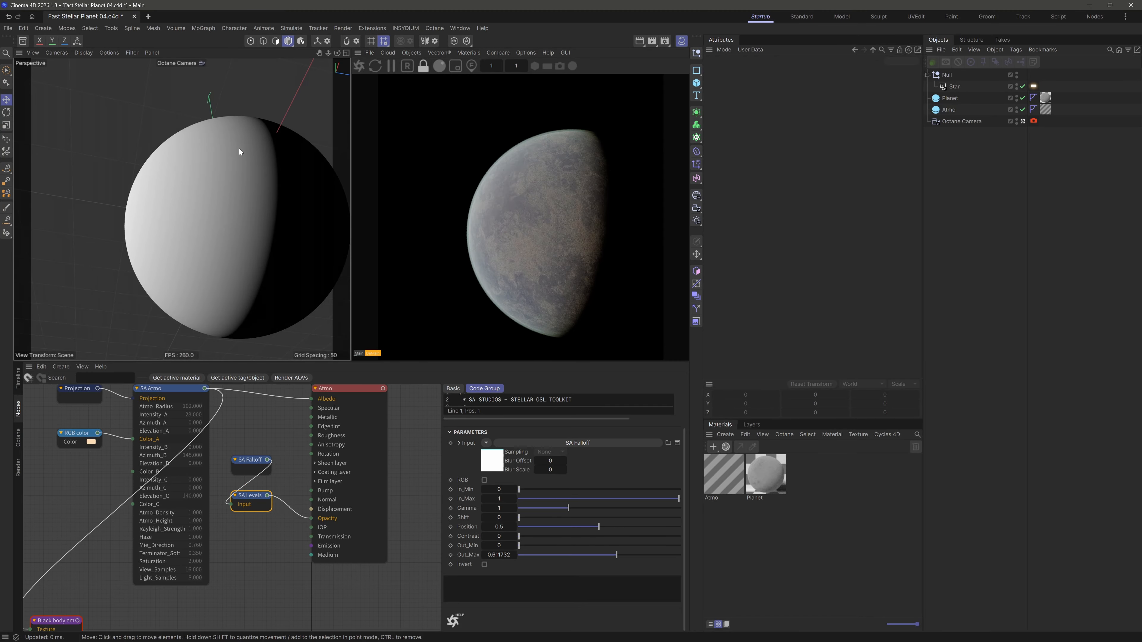
pyautogui.moveTo(232, 141)
pyautogui.keyDown('alt'); pyautogui.mouseDown()
pyautogui.moveTo(227, 132)
pyautogui.moveTo(216, 158)
pyautogui.moveTo(225, 157)
pyautogui.mouseUp(); pyautogui.keyUp('alt')
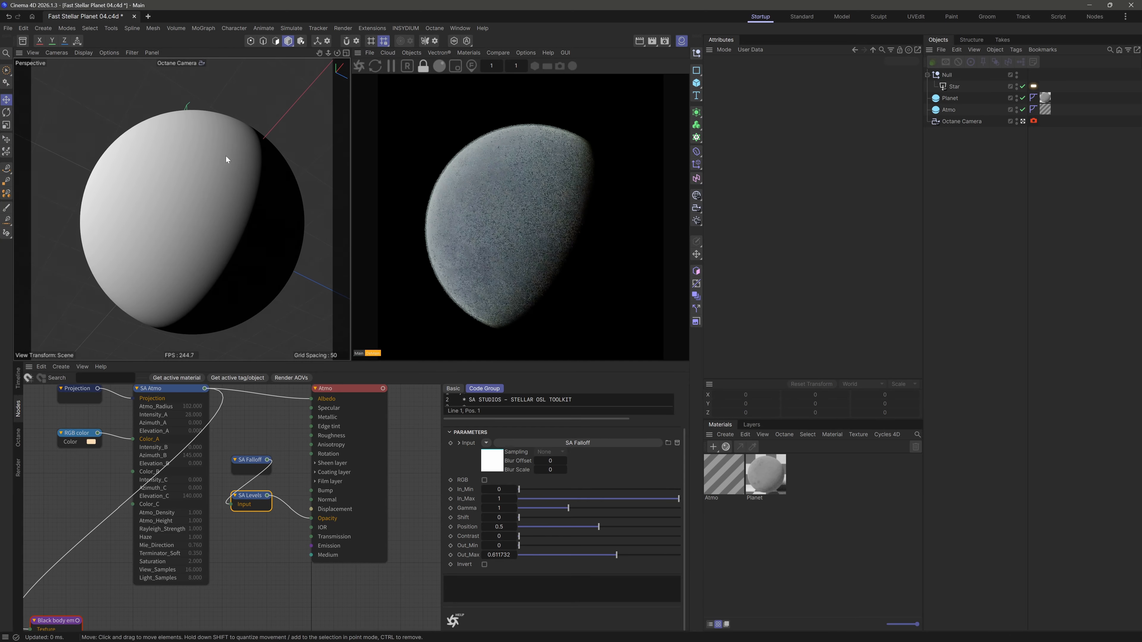
pyautogui.moveTo(61, 621); pyautogui.dragTo(253, 572)
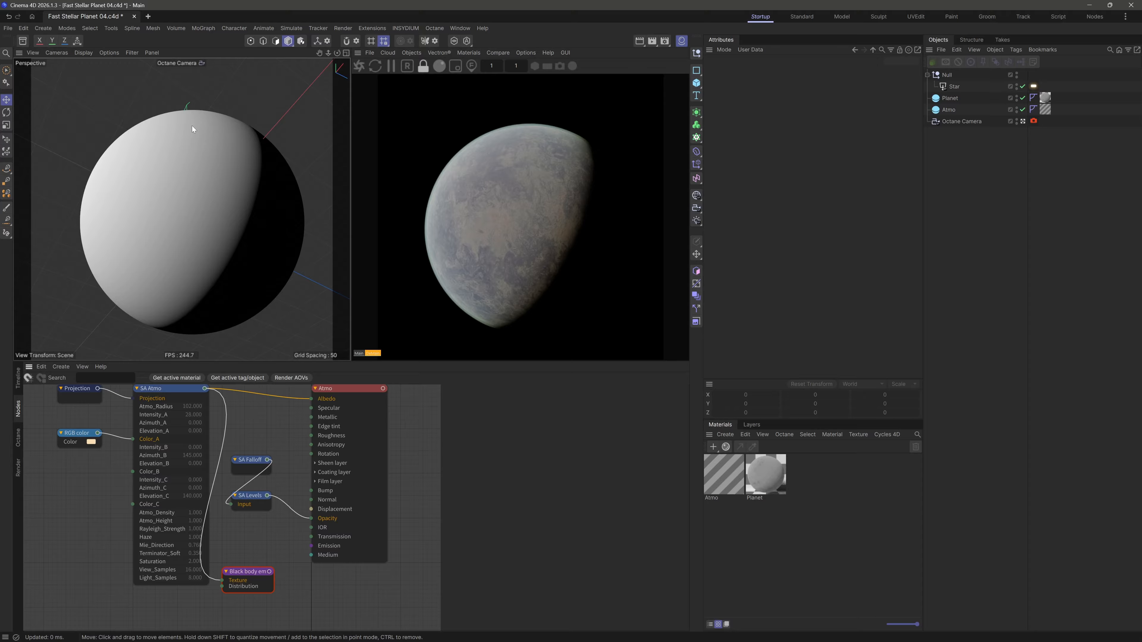
pyautogui.keyDown('alt'); pyautogui.moveTo(200, 123); pyautogui.dragTo(208, 123, button='right'); pyautogui.keyUp('alt')
pyautogui.keyDown('alt'); pyautogui.moveTo(204, 183); pyautogui.dragTo(192, 186, button='right'); pyautogui.keyUp('alt')
pyautogui.moveTo(98, 506); pyautogui.dragTo(93, 521, button='middle')
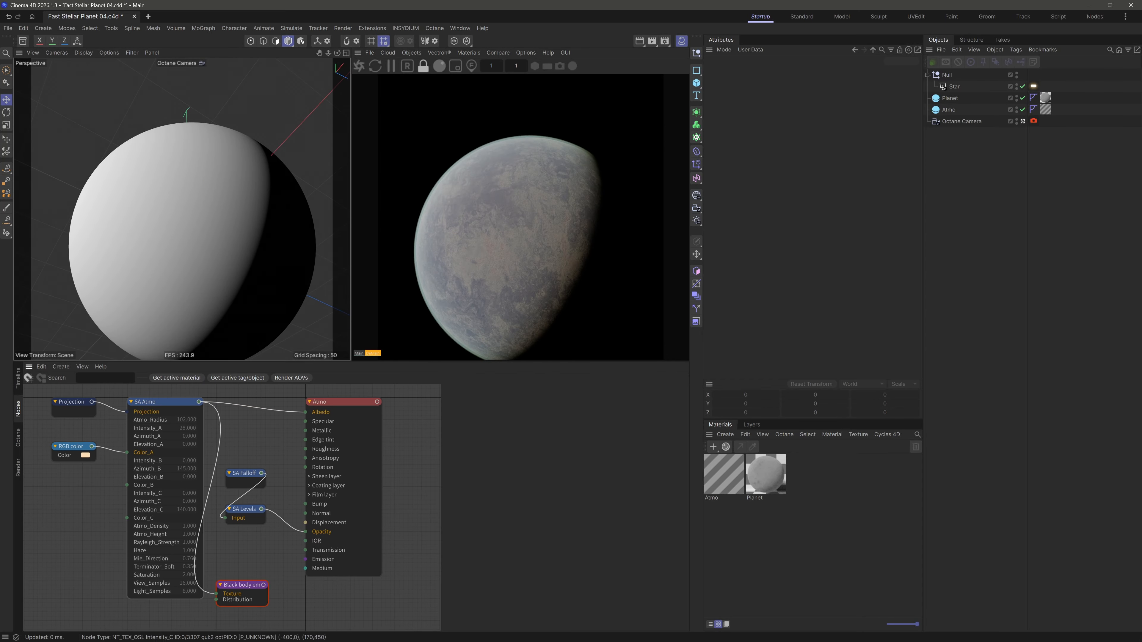
# Reduce the RGB color node's saturation to about 0.253
pyautogui.click(67, 446)
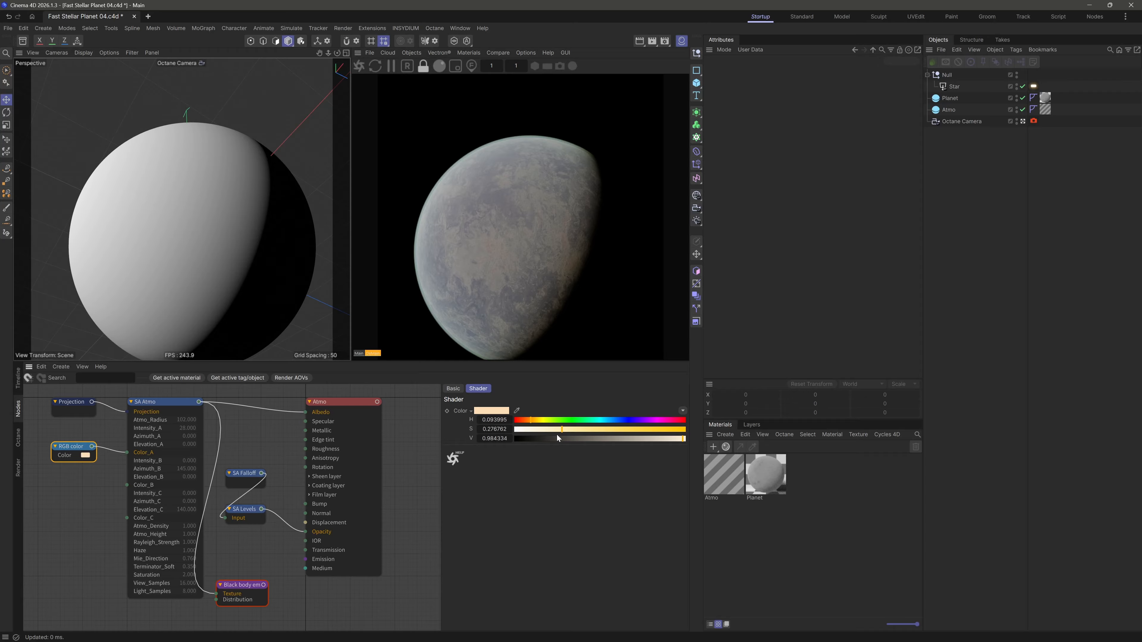
pyautogui.moveTo(561, 430)
pyautogui.mouseDown()
pyautogui.moveTo(584, 429)
pyautogui.moveTo(558, 430)
pyautogui.mouseUp()
# Set the Star light's temperature to 4500
pyautogui.click(1033, 86)
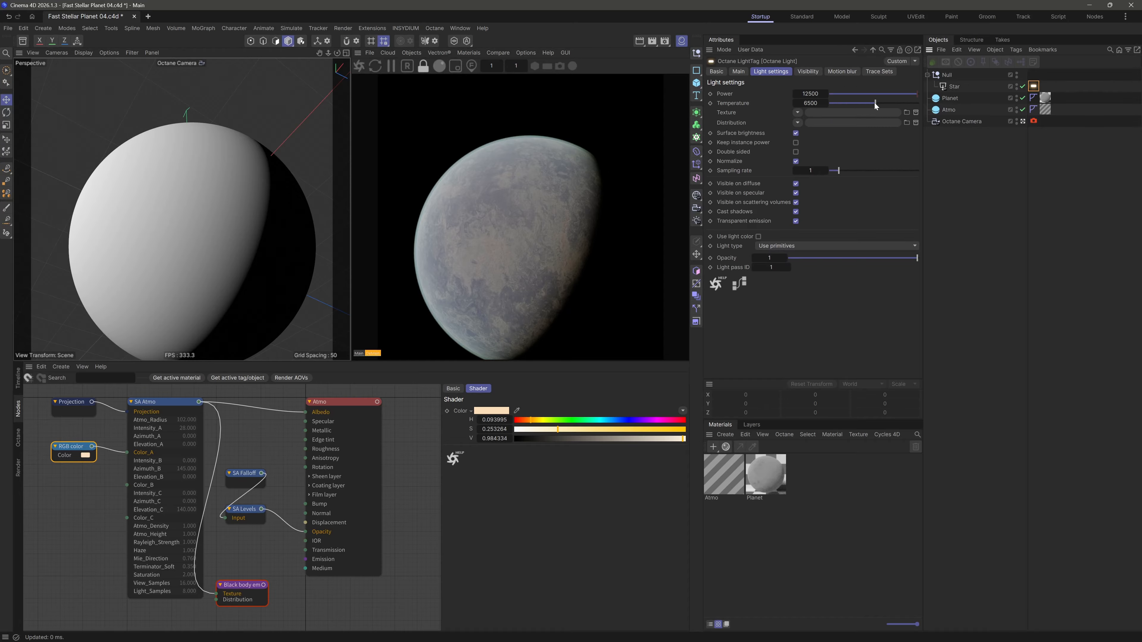
pyautogui.moveTo(876, 106); pyautogui.dragTo(864, 104)
pyautogui.write('4')
# Shift the RGB color node to pale cyan with hue about 0.517 and saturation about 0.238, check the atmosphere's horizon up close, and save the scene
pyautogui.moveTo(603, 420); pyautogui.dragTo(556, 430)
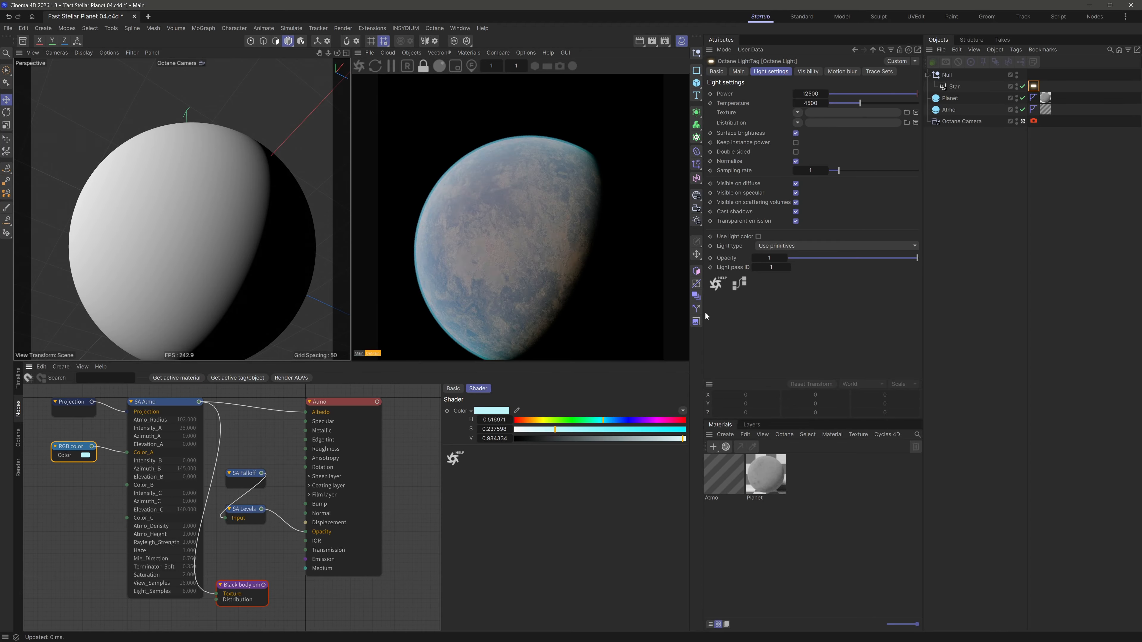
pyautogui.click(968, 277)
pyautogui.keyDown('alt'); pyautogui.moveTo(191, 204); pyautogui.dragTo(232, 139); pyautogui.keyUp('alt')
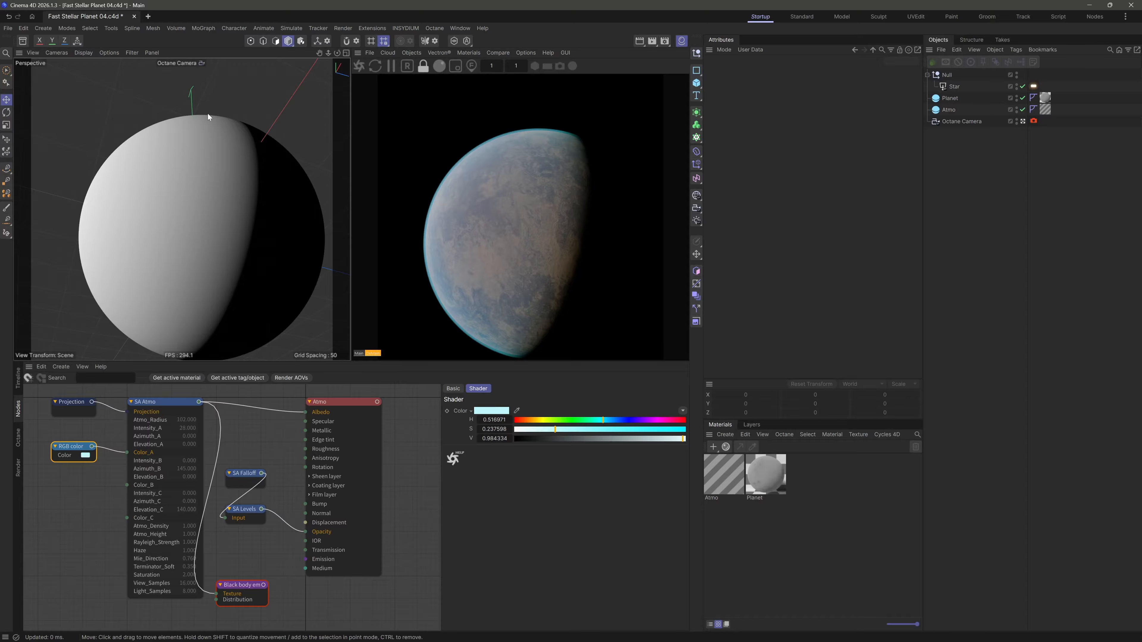
pyautogui.keyDown('alt'); pyautogui.moveTo(206, 117); pyautogui.dragTo(238, 116, button='right'); pyautogui.keyUp('alt')
pyautogui.keyDown('alt'); pyautogui.moveTo(238, 112); pyautogui.dragTo(229, 140); pyautogui.keyUp('alt')
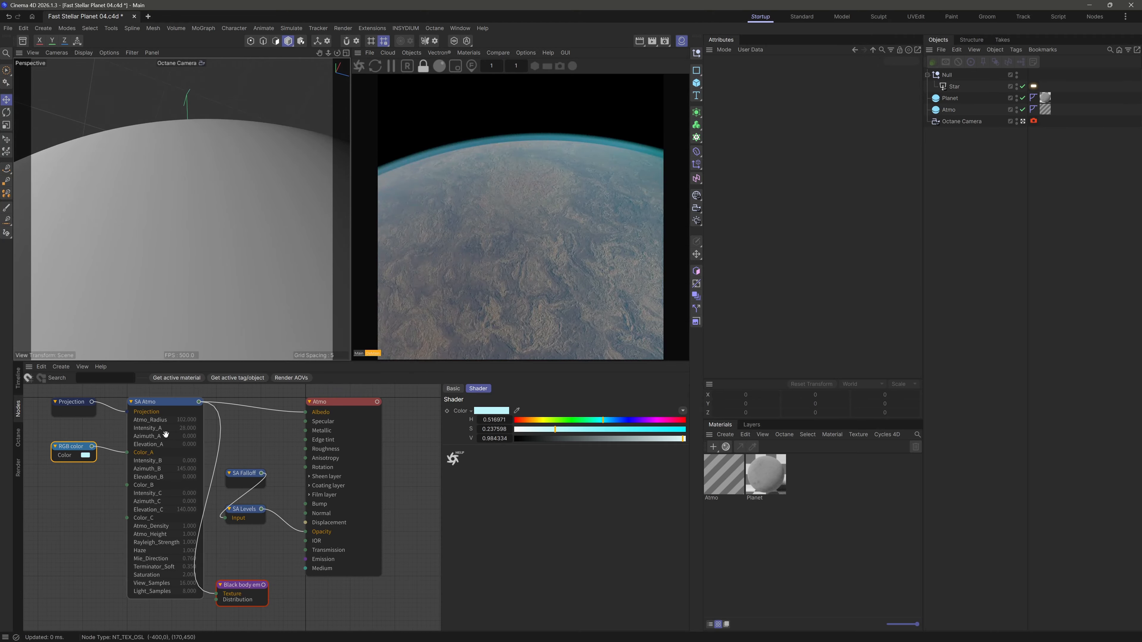
pyautogui.click(92, 507)
pyautogui.hotkey('ctrl', 's')
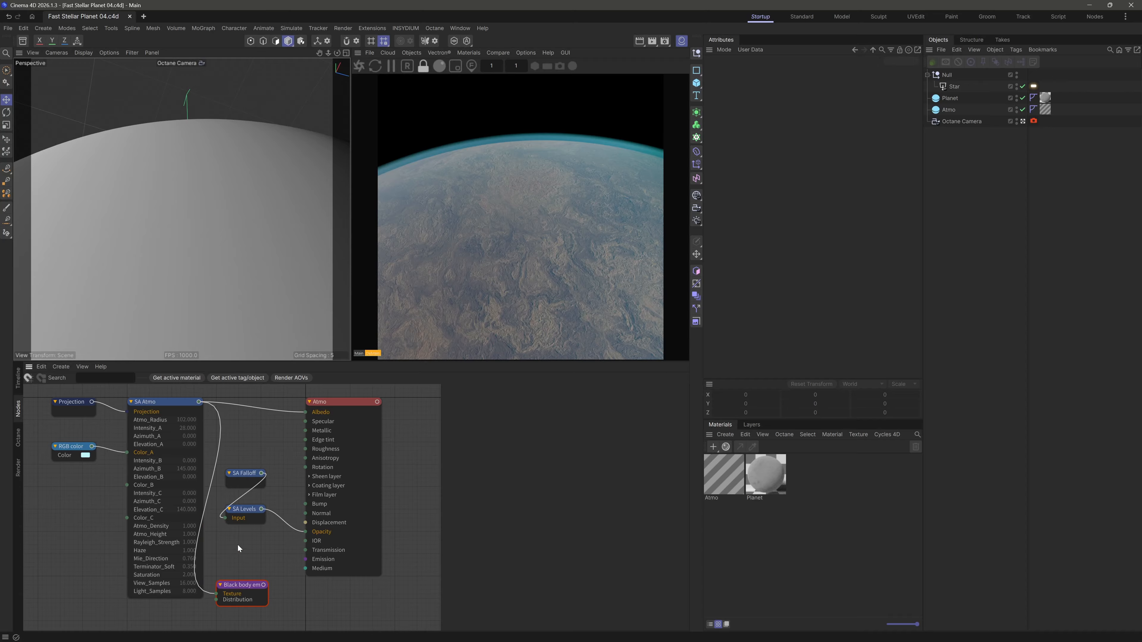
# Raise the SA Falloff node's Falloff_Start to about 0.182 and its Falloff_End to about 0.078
pyautogui.click(244, 478)
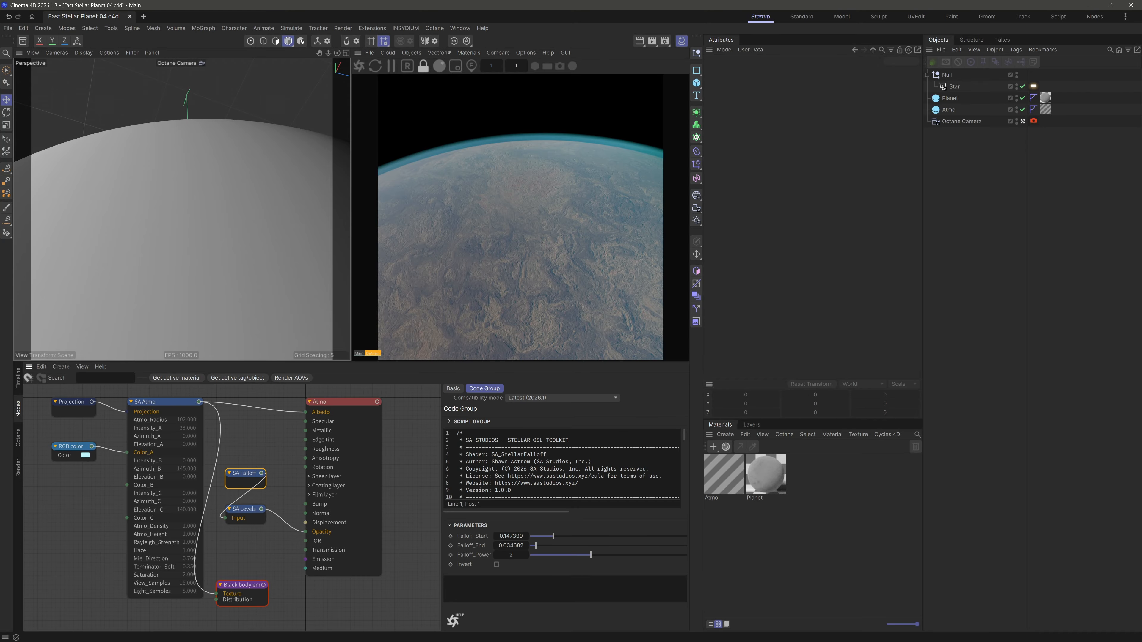
pyautogui.click(558, 537)
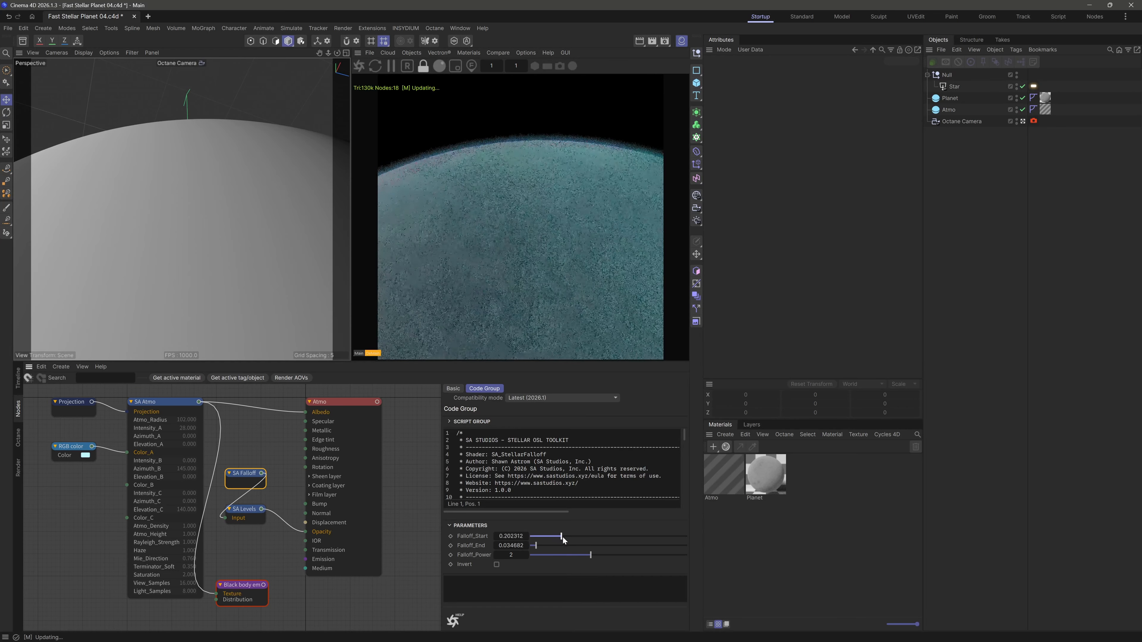
pyautogui.moveTo(558, 537); pyautogui.dragTo(543, 545)
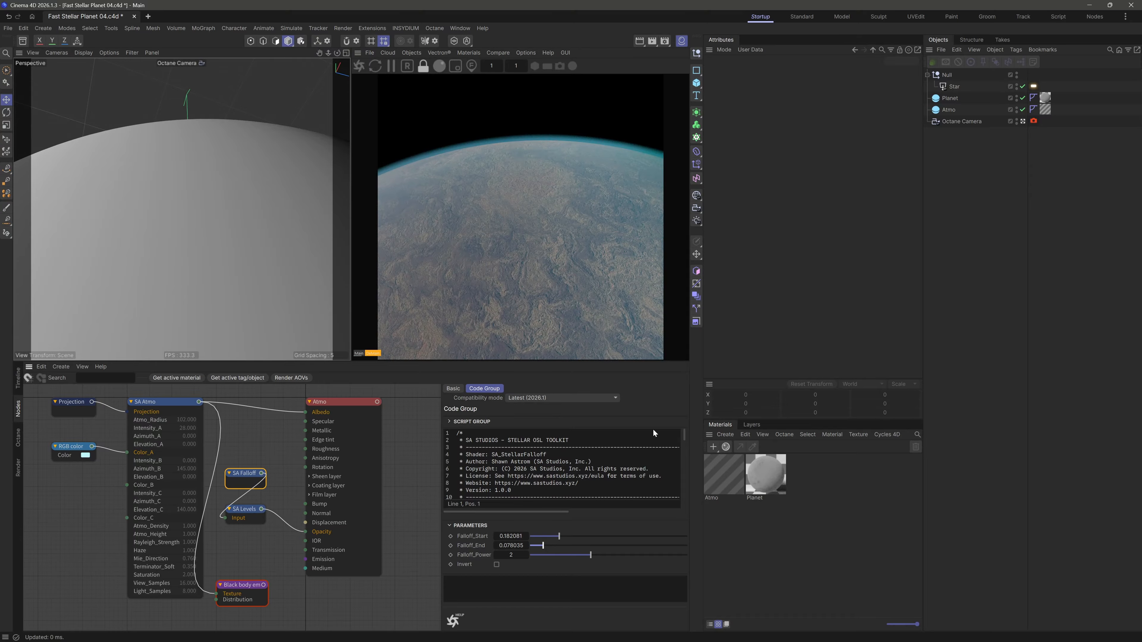
# Reframe the camera on the whole planet, centred on the Atmo sphere, and save the scene
pyautogui.scroll(-10, 209, 198)
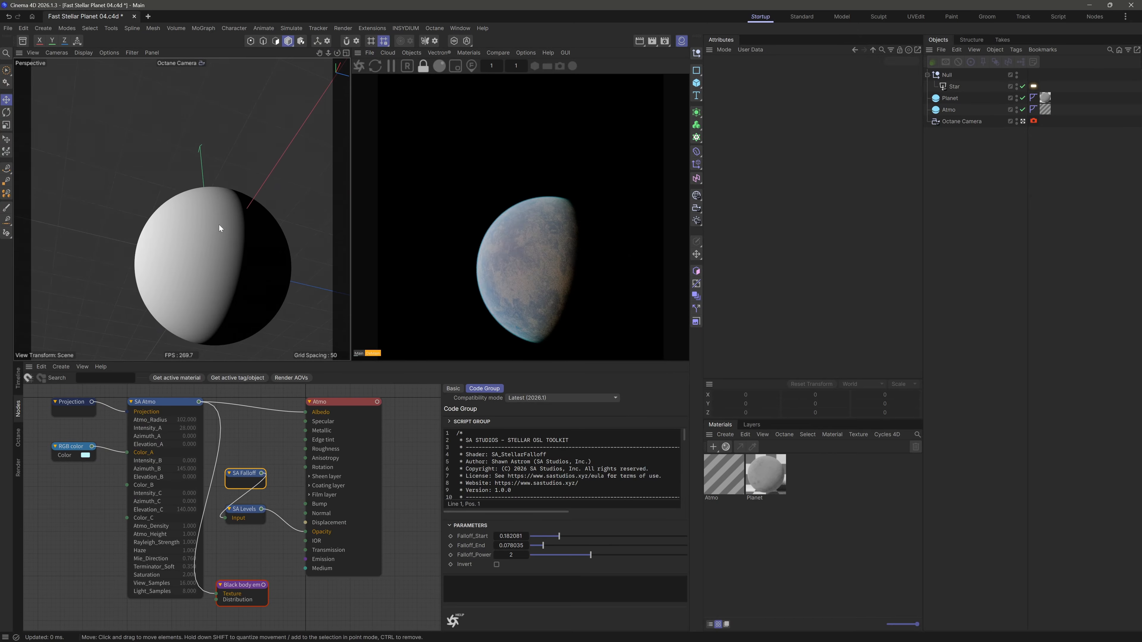
pyautogui.keyDown('alt'); pyautogui.moveTo(219, 228); pyautogui.dragTo(206, 189, button='middle'); pyautogui.keyUp('alt')
pyautogui.keyDown('alt'); pyautogui.moveTo(188, 203); pyautogui.dragTo(224, 198); pyautogui.keyUp('alt')
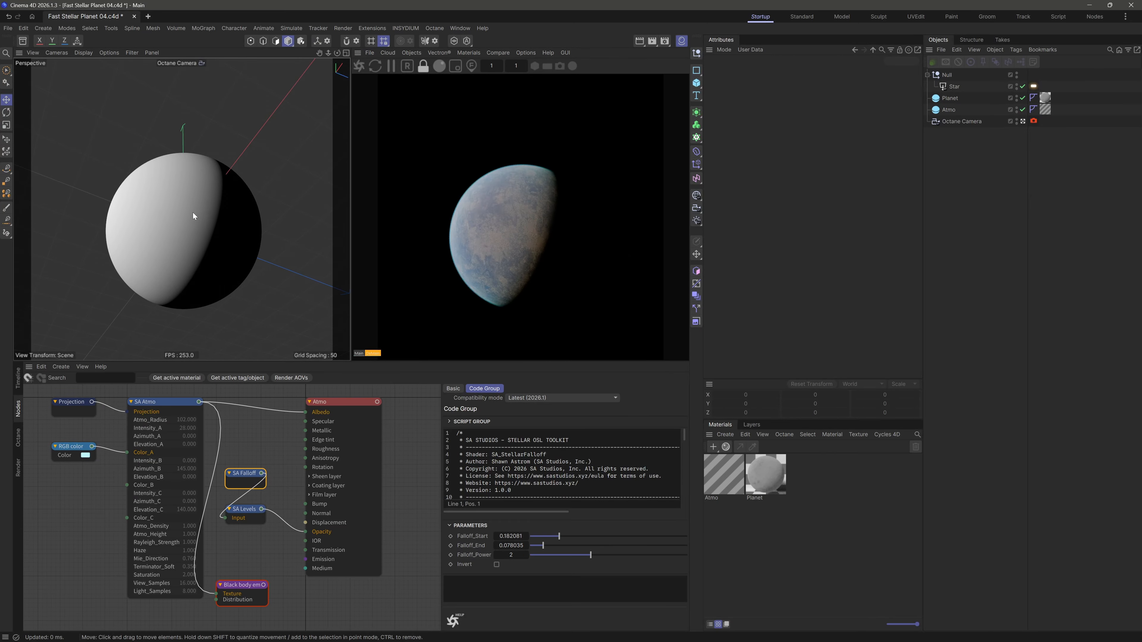
pyautogui.scroll(3, 206, 202)
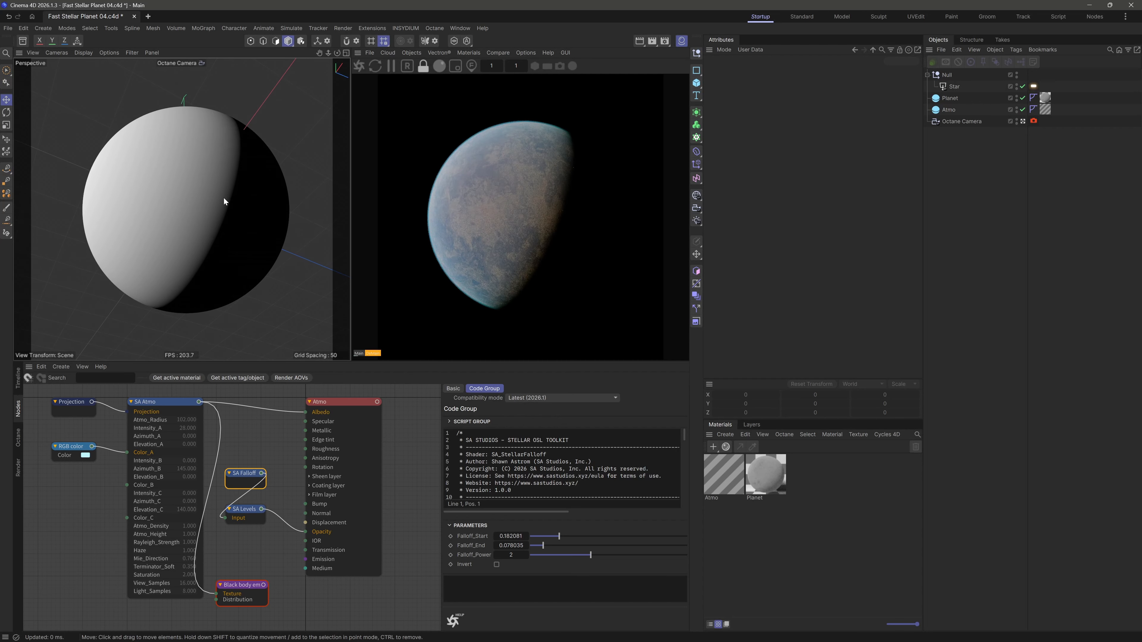
pyautogui.click(941, 112)
pyautogui.press('o')
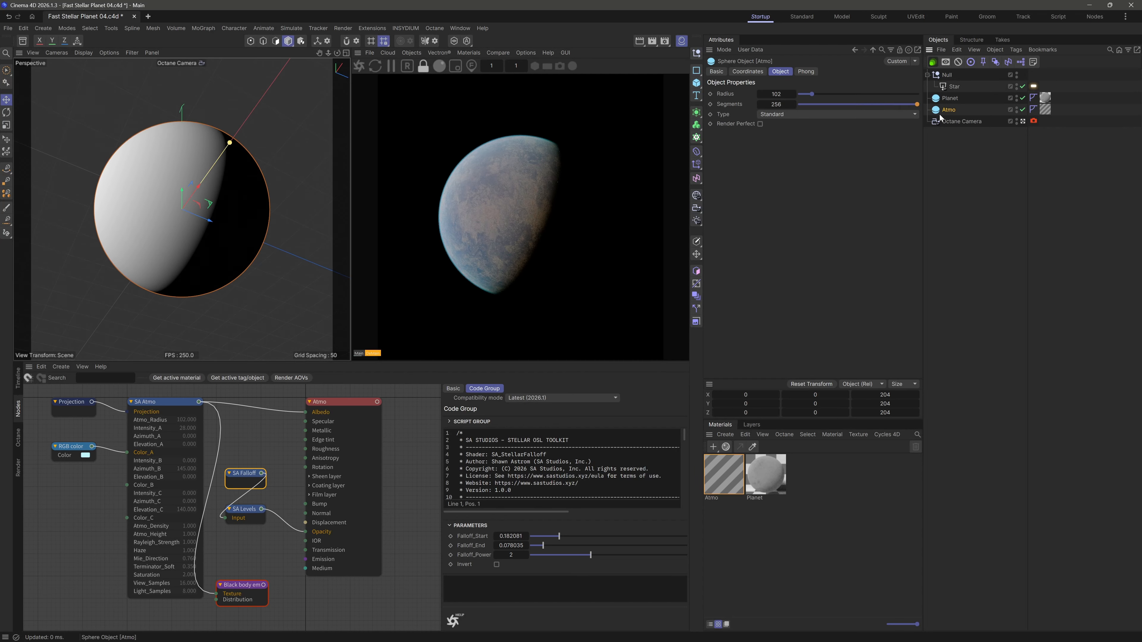
pyautogui.moveTo(966, 191); pyautogui.dragTo(966, 185)
pyautogui.hotkey('ctrl', 's')
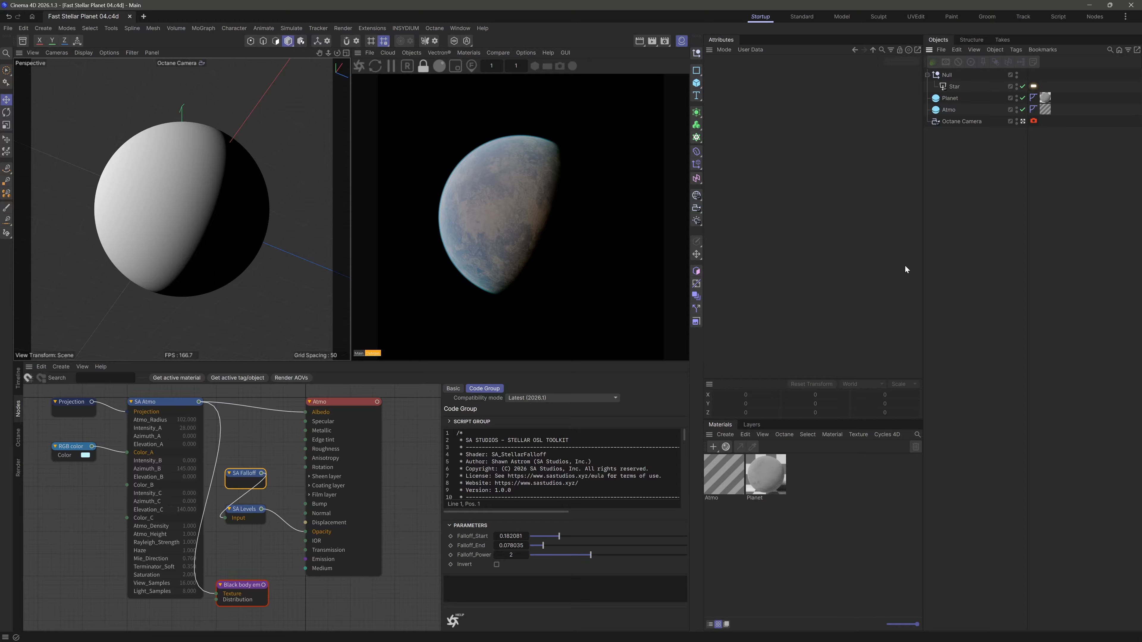
# Rename the Octane Camera object as Camera A
pyautogui.doubleClick(964, 120)
pyautogui.moveTo(963, 120); pyautogui.dragTo(943, 122)
pyautogui.press('BackSpace')
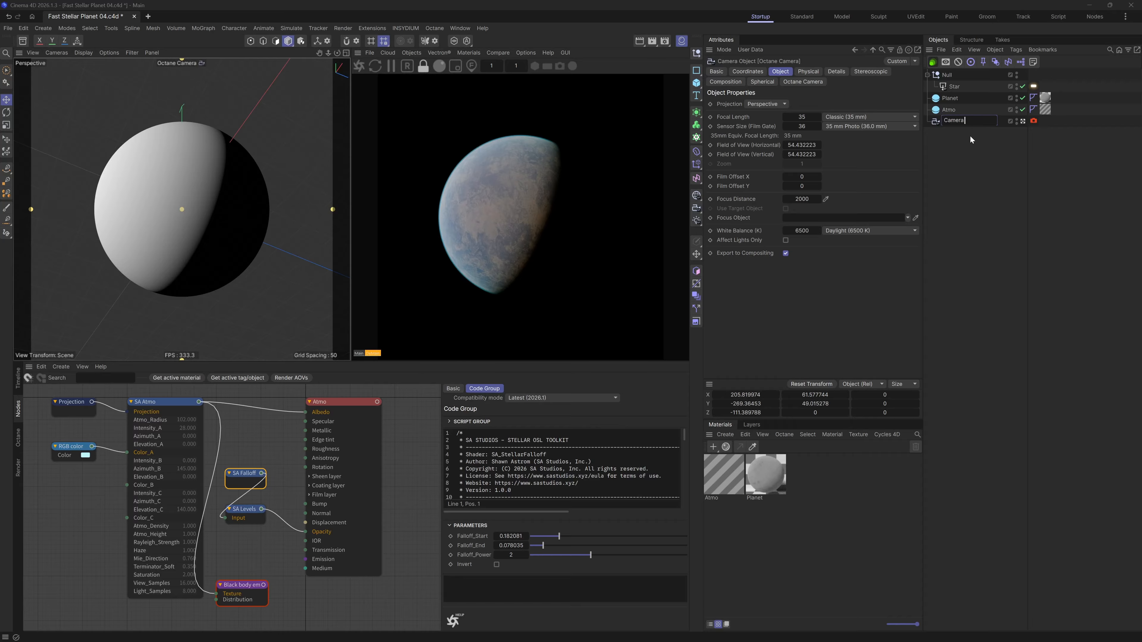
pyautogui.write('A')
pyautogui.press('Return')
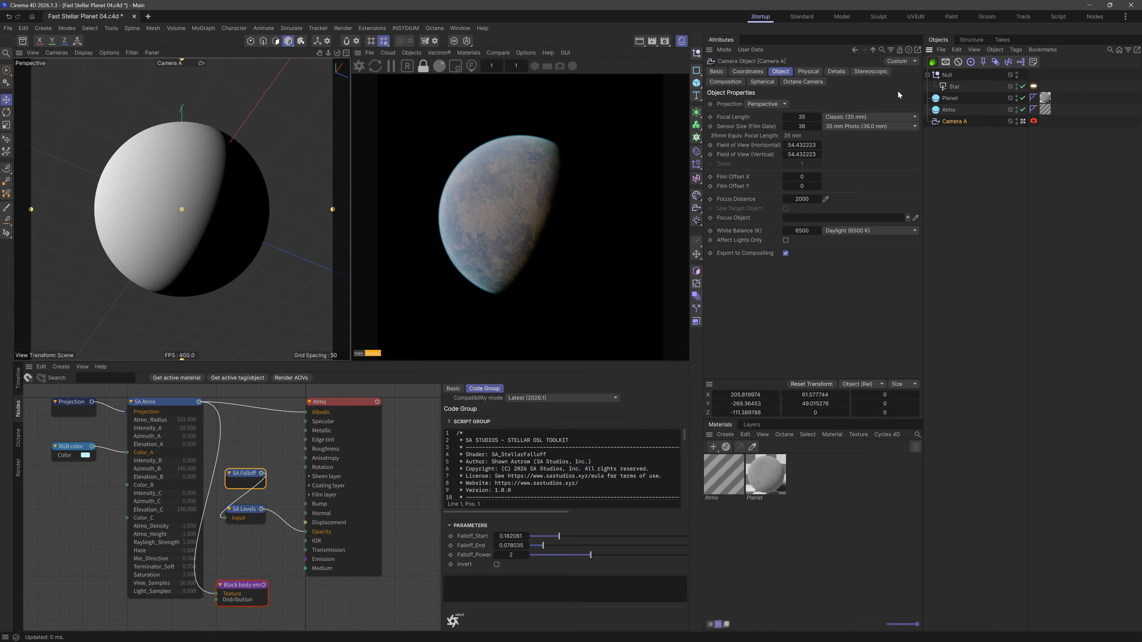
# Change Camera A's focal length to the Tele (135 mm) preset and deselect the camera
pyautogui.click(802, 116)
pyautogui.click(870, 117)
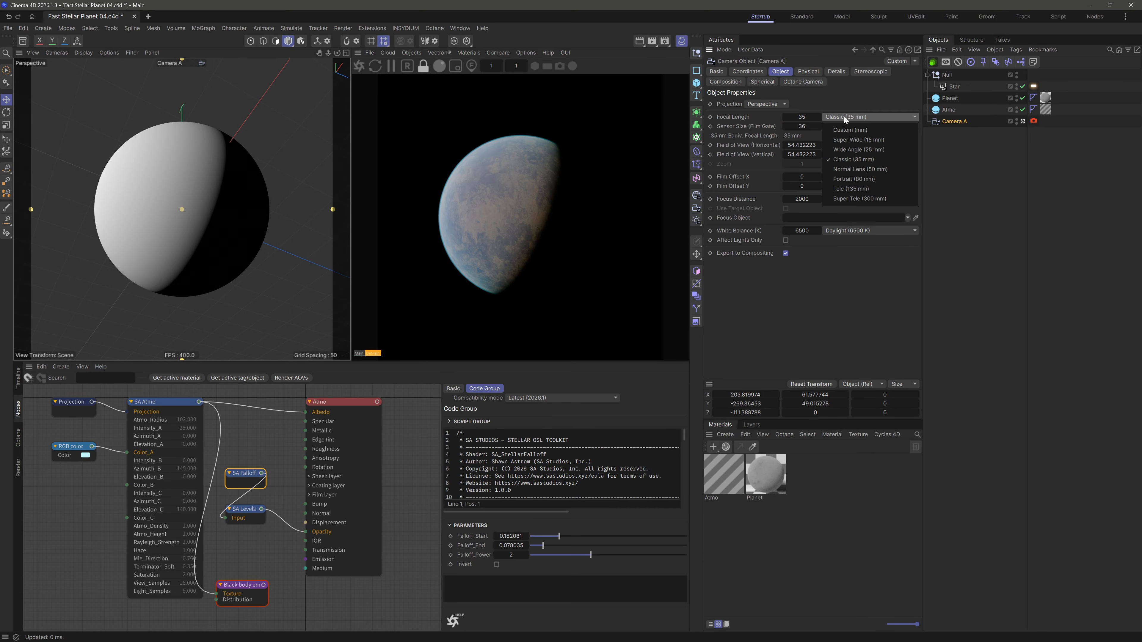
pyautogui.click(868, 194)
pyautogui.click(973, 202)
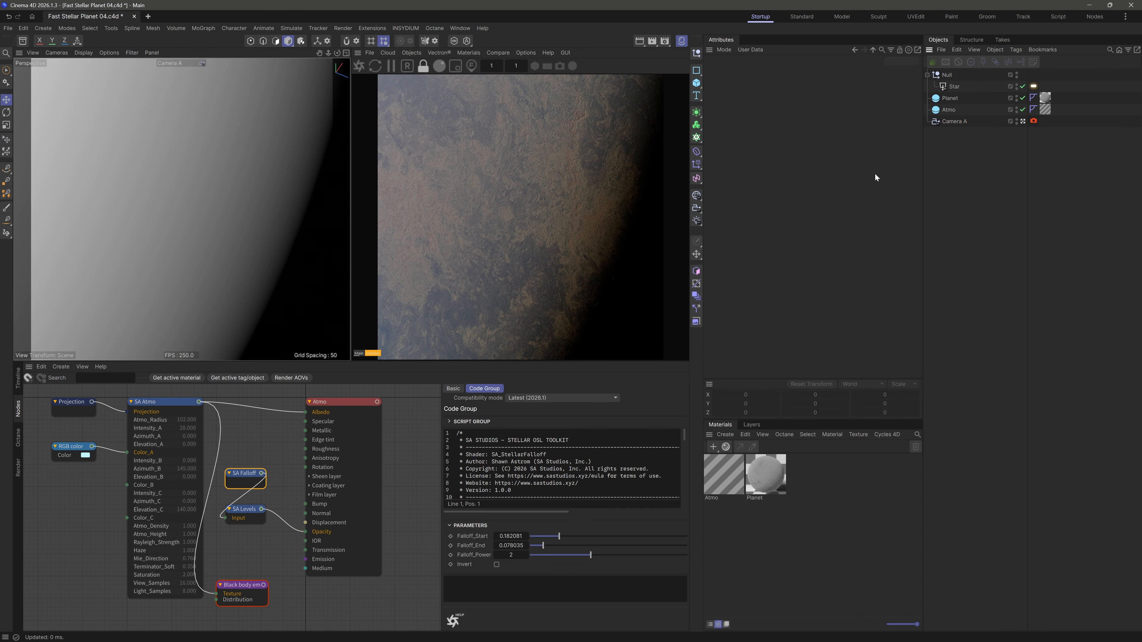
# Pull Camera A back until the whole planet fits in frame, and save the project
pyautogui.moveTo(328, 52); pyautogui.dragTo(238, 118)
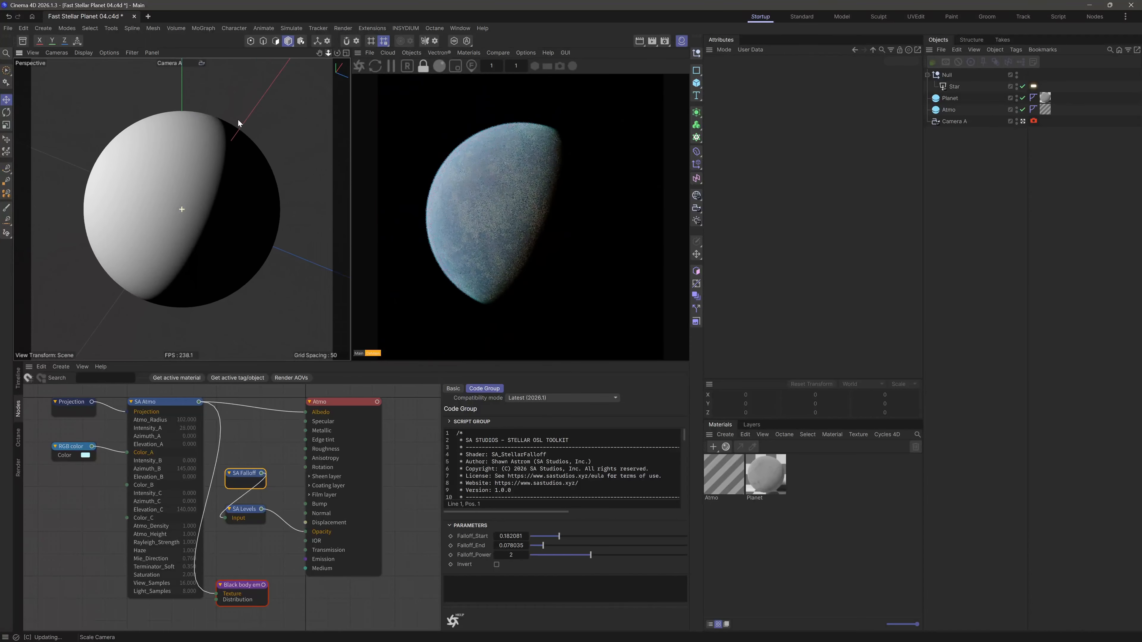
pyautogui.moveTo(329, 54); pyautogui.dragTo(326, 51)
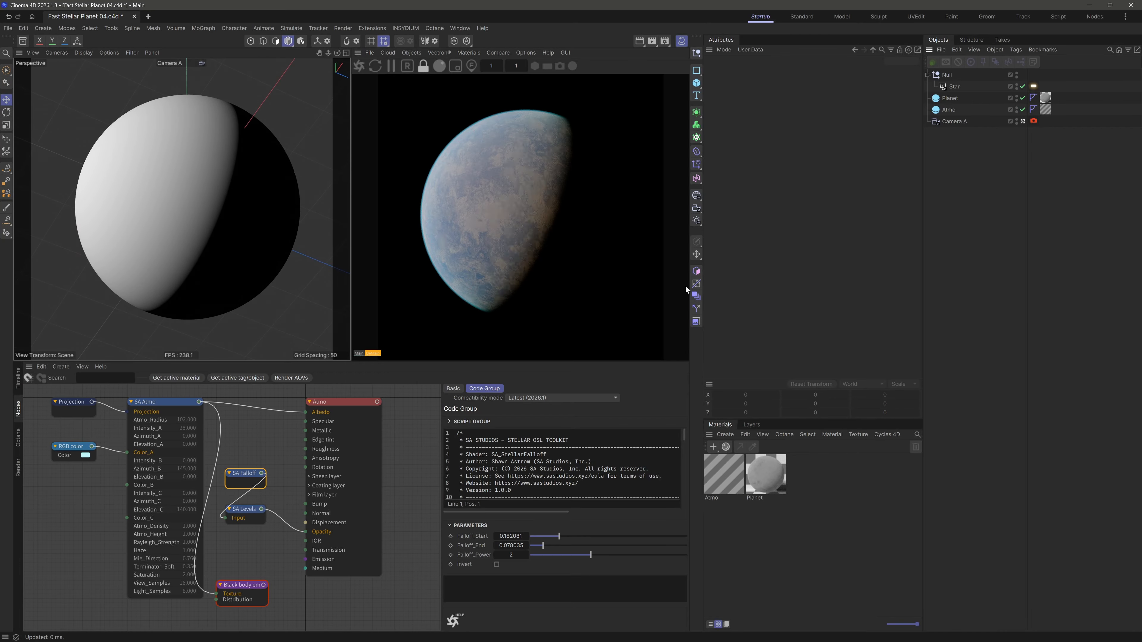
pyautogui.hotkey('ctrl', 's')
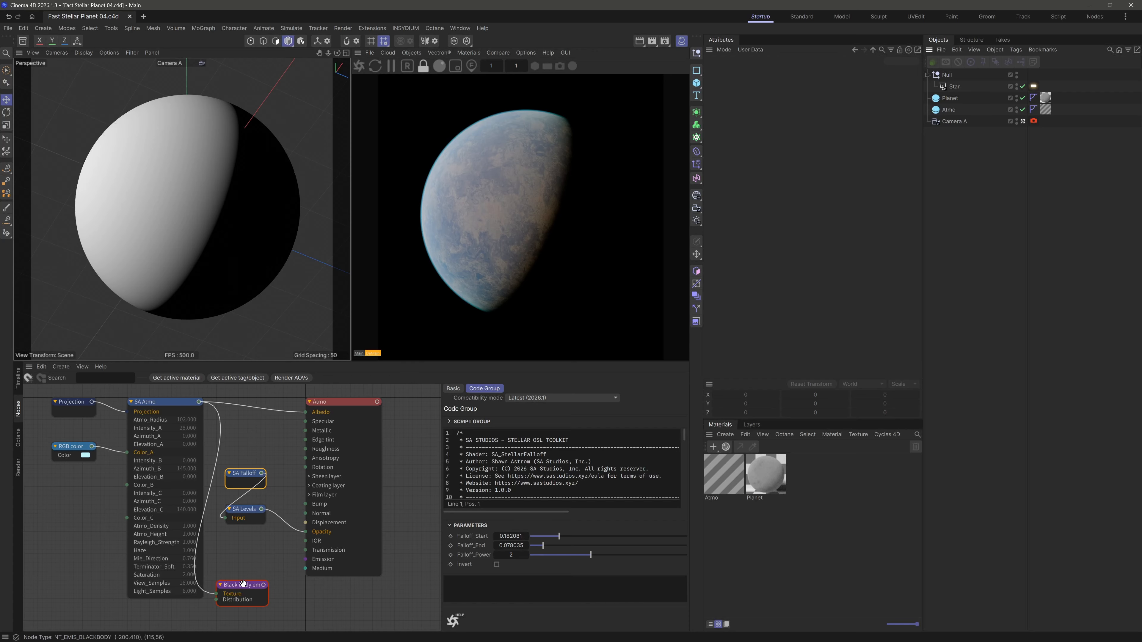
# Delete the black body emission node from the Atmo material's node graph
pyautogui.click(249, 593)
pyautogui.press('Delete')
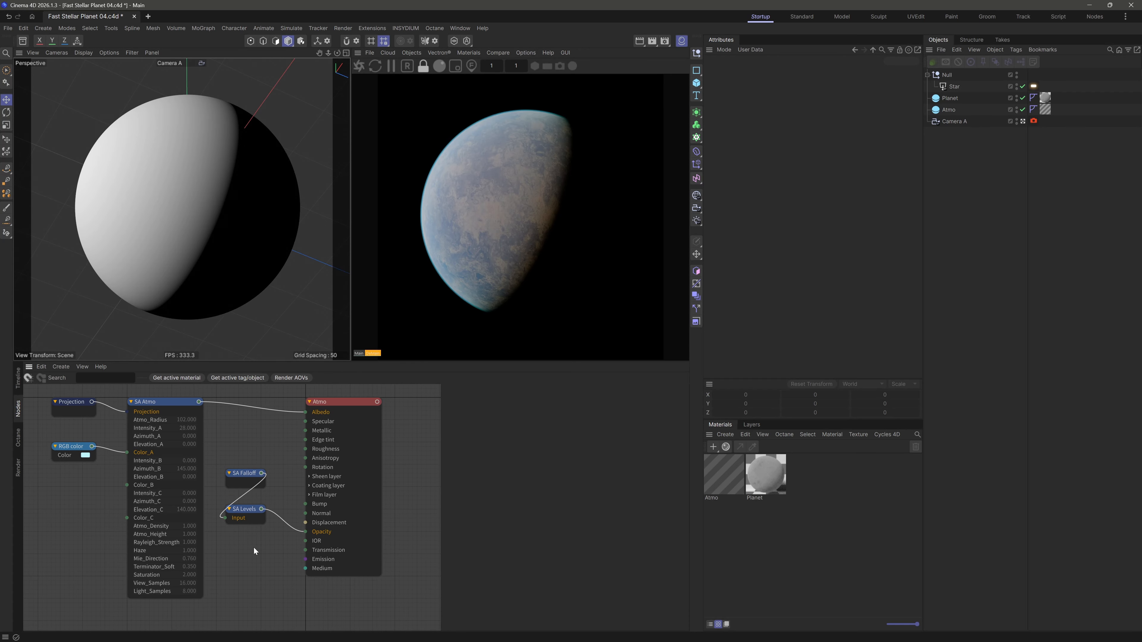
pyautogui.scroll(-2, 254, 548)
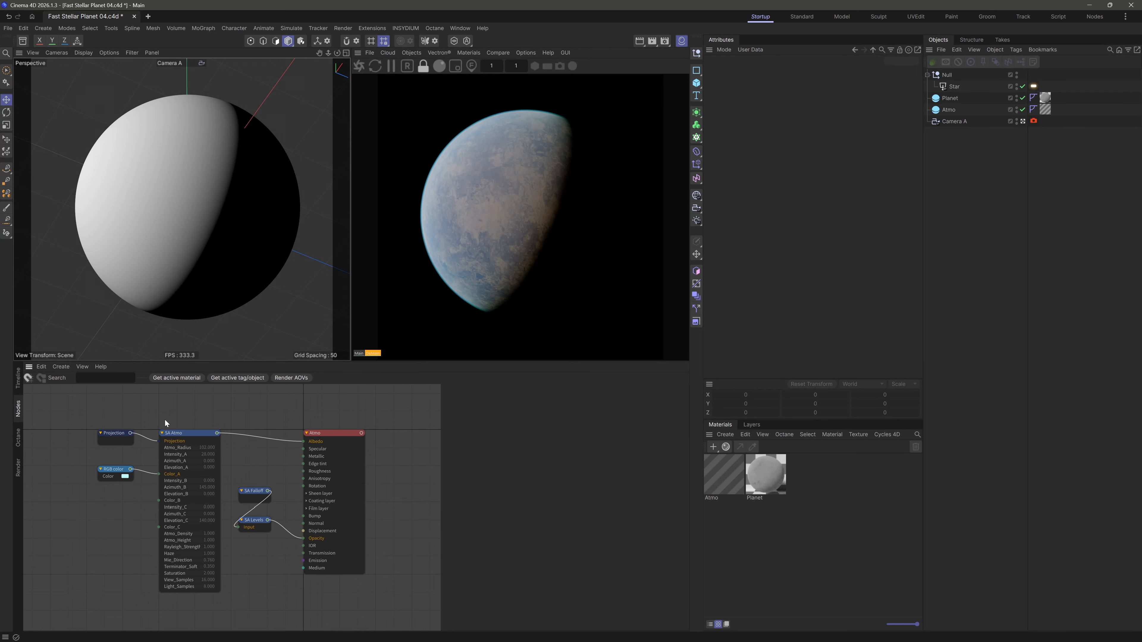
pyautogui.scroll(2, 127, 522)
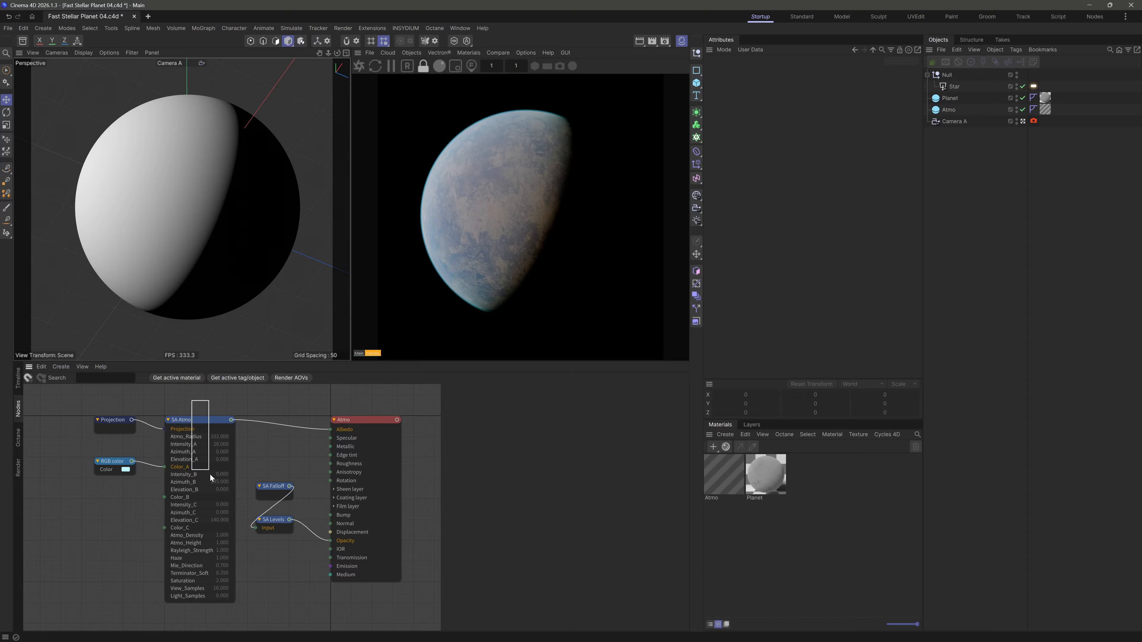
# Look over the SA Atmo node's parameters, reframe the planet slightly in Camera A, and save the project
pyautogui.moveTo(210, 474); pyautogui.dragTo(209, 474)
pyautogui.scroll(-3, 683, 472)
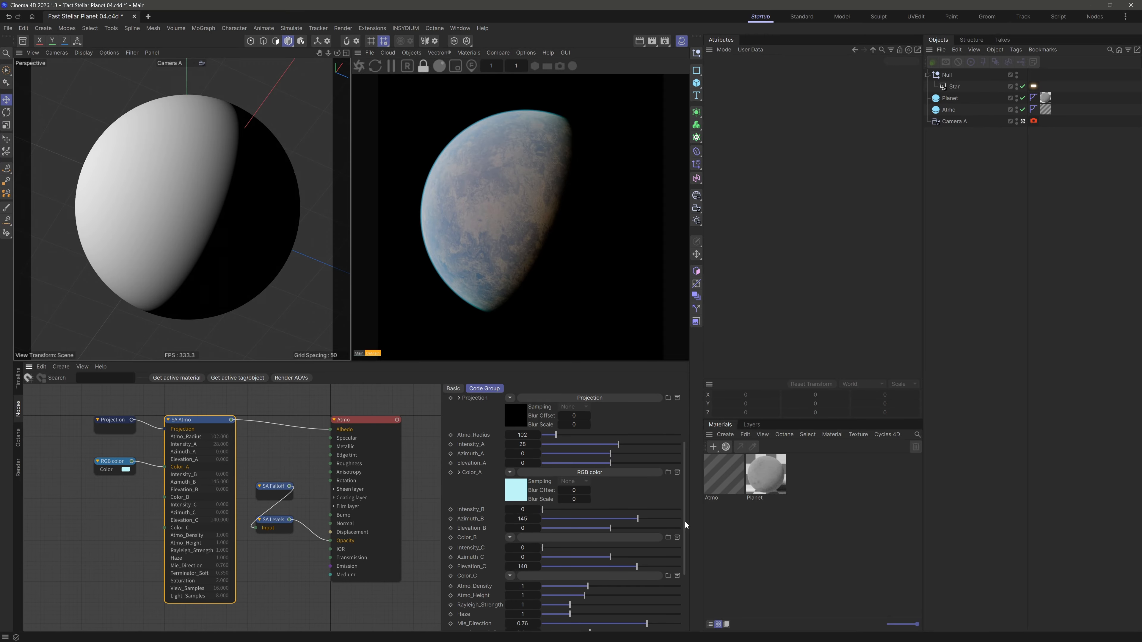
pyautogui.click(286, 578)
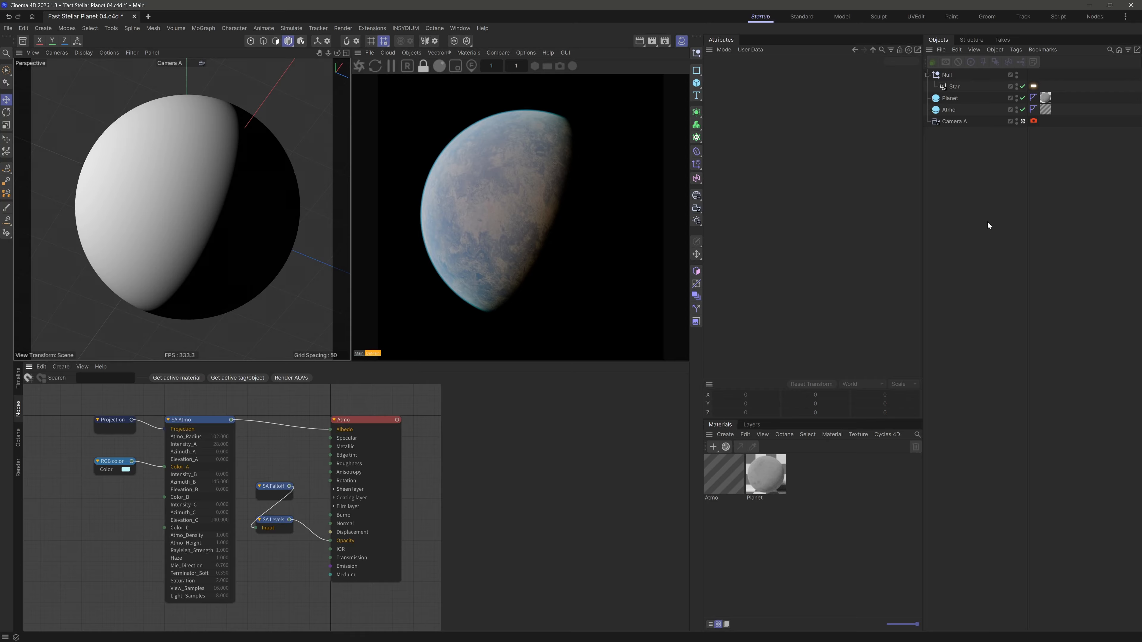
pyautogui.moveTo(327, 54); pyautogui.dragTo(320, 51)
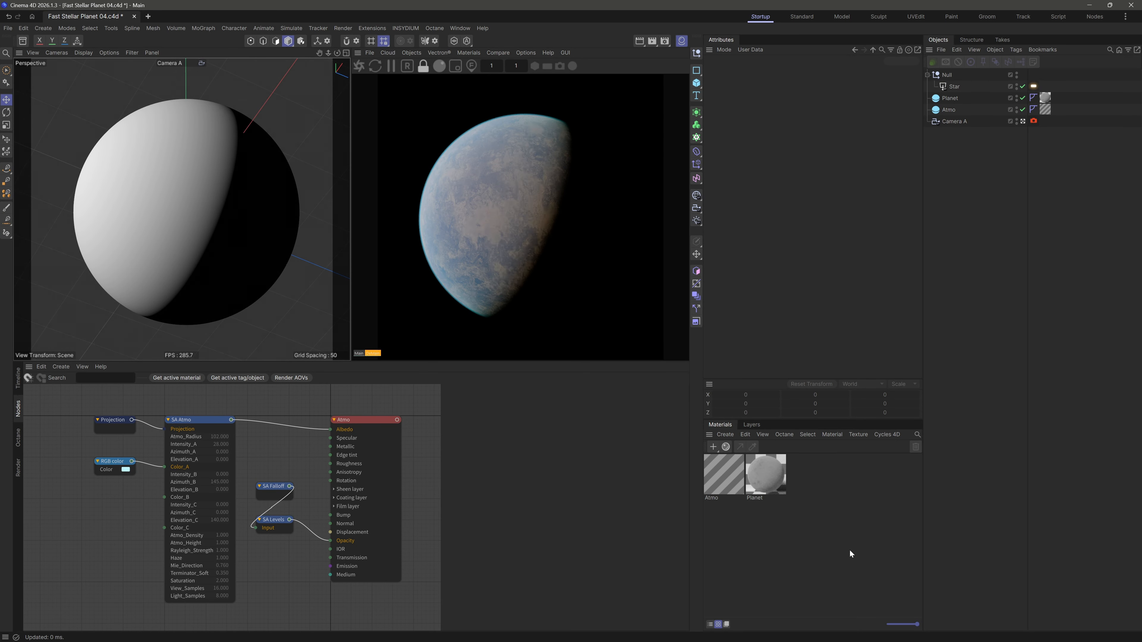
pyautogui.hotkey('ctrl', 's')
# Add a plane primitive to the scene and rename it Rings
pyautogui.click(696, 83)
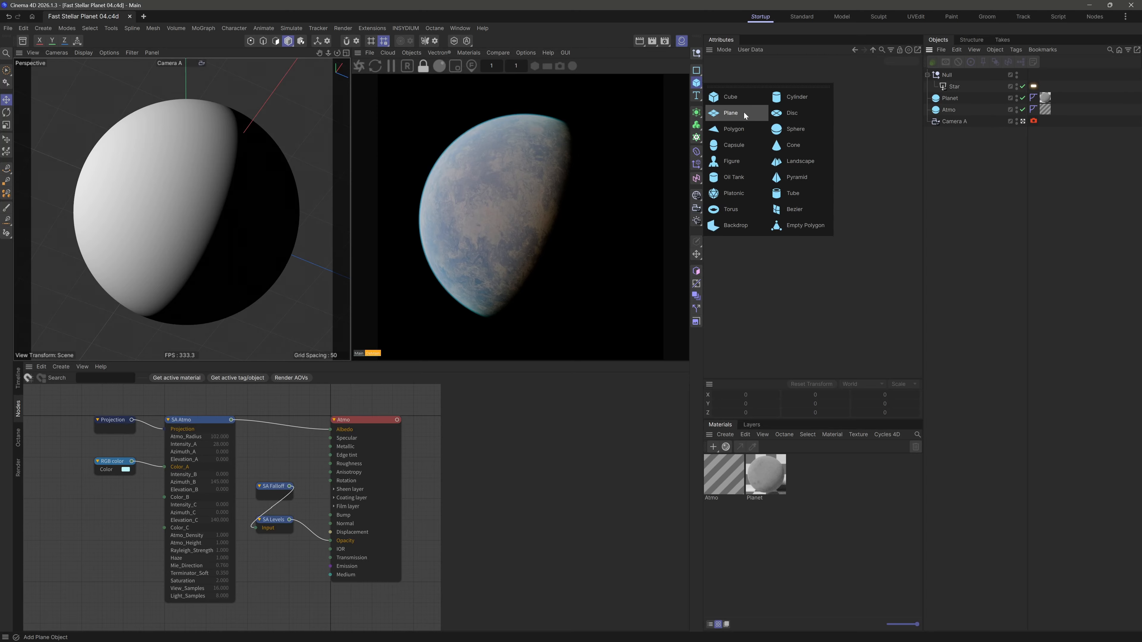
pyautogui.click(744, 112)
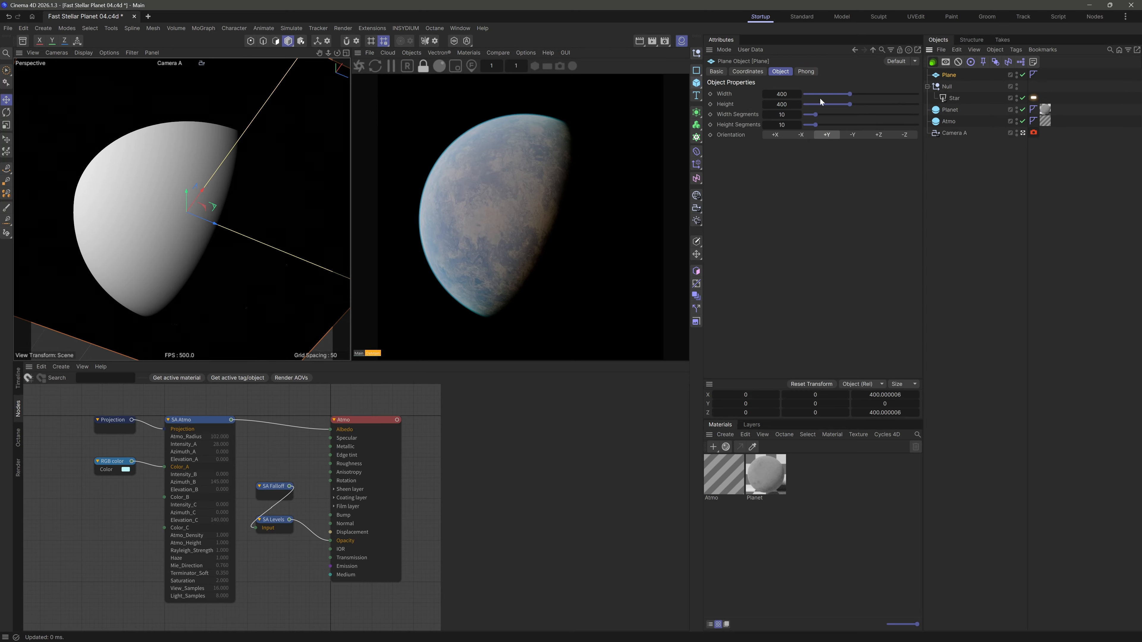
pyautogui.doubleClick(950, 75)
pyautogui.write('P')
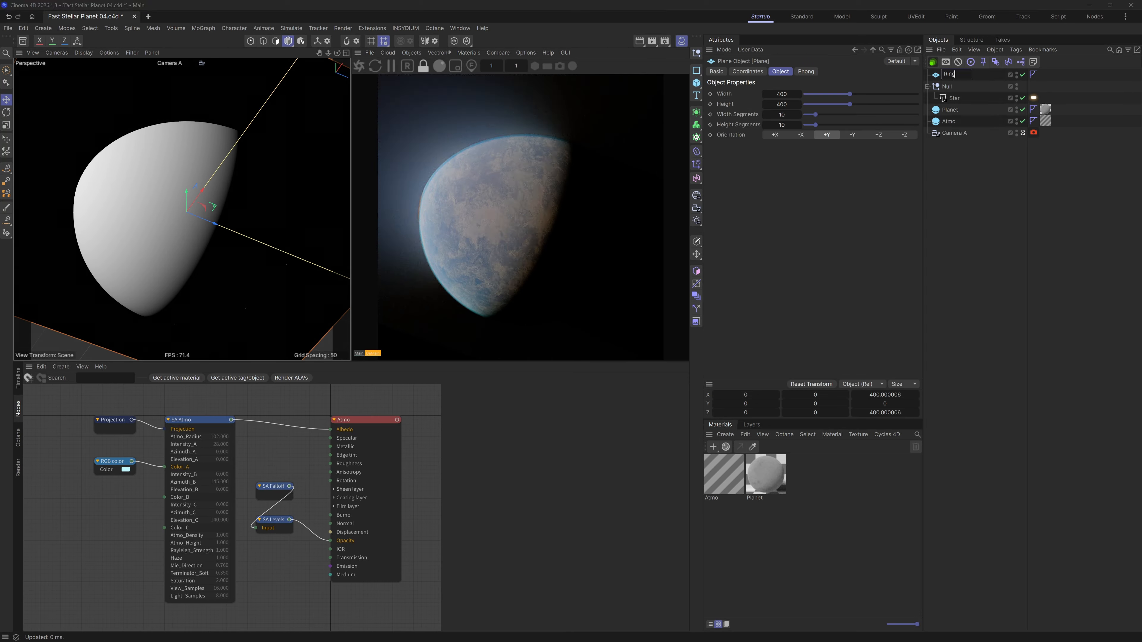
pyautogui.write('ings')
pyautogui.press('Return')
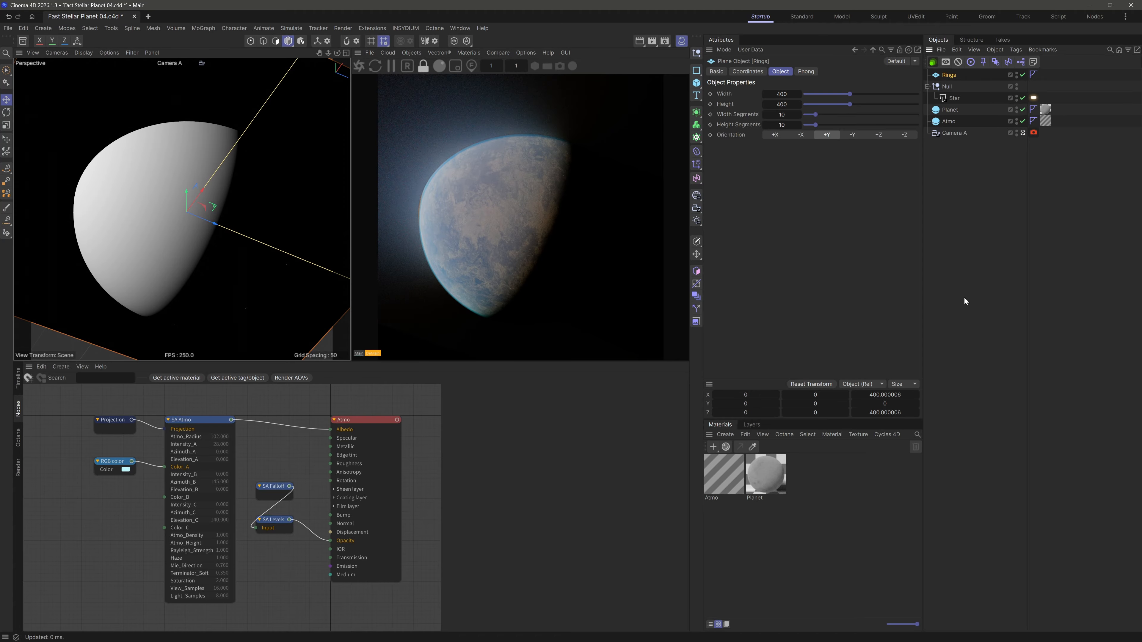
pyautogui.click(1004, 317)
# Switch from Camera A to the default camera, view the planet and Rings plane from above, and hide Camera A in the viewport
pyautogui.click(1023, 133)
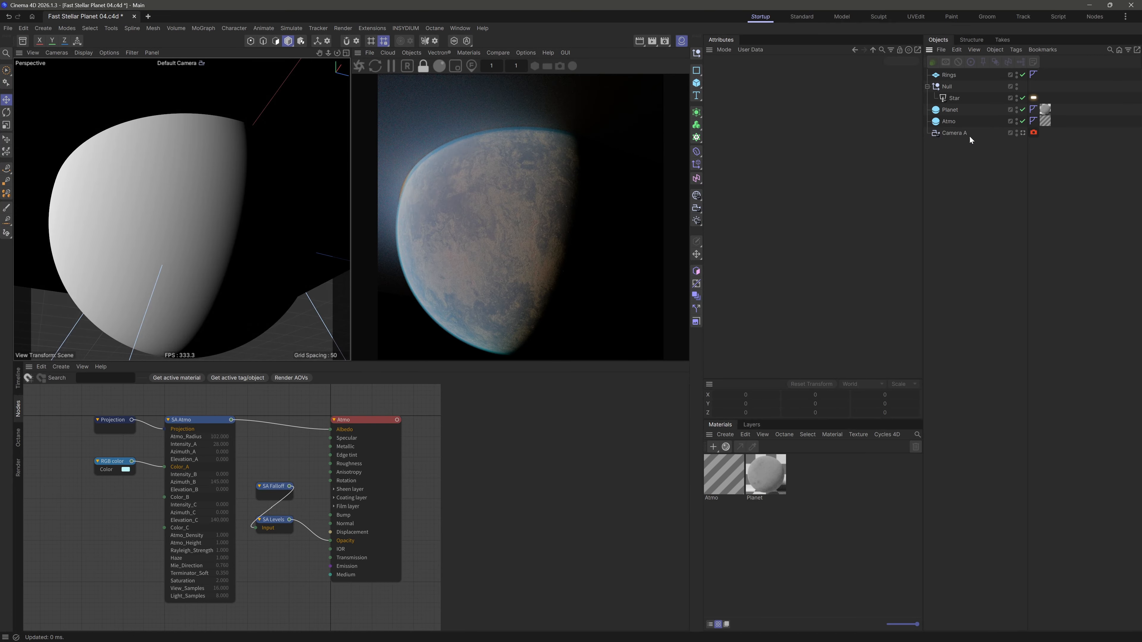
pyautogui.keyDown('alt'); pyautogui.moveTo(184, 189); pyautogui.dragTo(204, 178); pyautogui.keyUp('alt')
pyautogui.keyDown('alt'); pyautogui.moveTo(204, 178); pyautogui.dragTo(223, 159, button='right'); pyautogui.keyUp('alt')
pyautogui.keyDown('alt'); pyautogui.moveTo(223, 158); pyautogui.dragTo(219, 180); pyautogui.keyUp('alt')
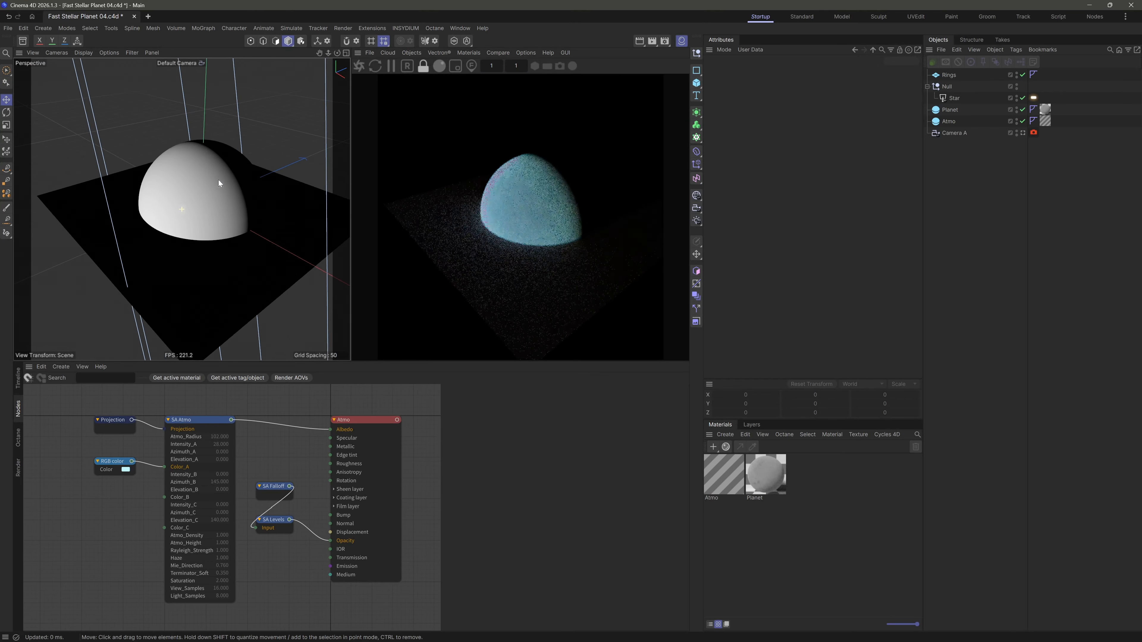
pyautogui.click(1017, 131)
pyautogui.moveTo(189, 211)
pyautogui.keyDown('alt'); pyautogui.mouseDown()
pyautogui.moveTo(200, 212)
pyautogui.moveTo(181, 221)
pyautogui.moveTo(199, 201)
pyautogui.moveTo(188, 207)
pyautogui.mouseUp(); pyautogui.keyUp('alt')
pyautogui.keyDown('alt'); pyautogui.moveTo(192, 213); pyautogui.dragTo(192, 208, button='right'); pyautogui.keyUp('alt')
pyautogui.keyDown('alt'); pyautogui.moveTo(192, 208); pyautogui.dragTo(191, 212); pyautogui.keyUp('alt')
pyautogui.keyDown('alt'); pyautogui.moveTo(192, 212); pyautogui.dragTo(197, 194, button='middle'); pyautogui.keyUp('alt')
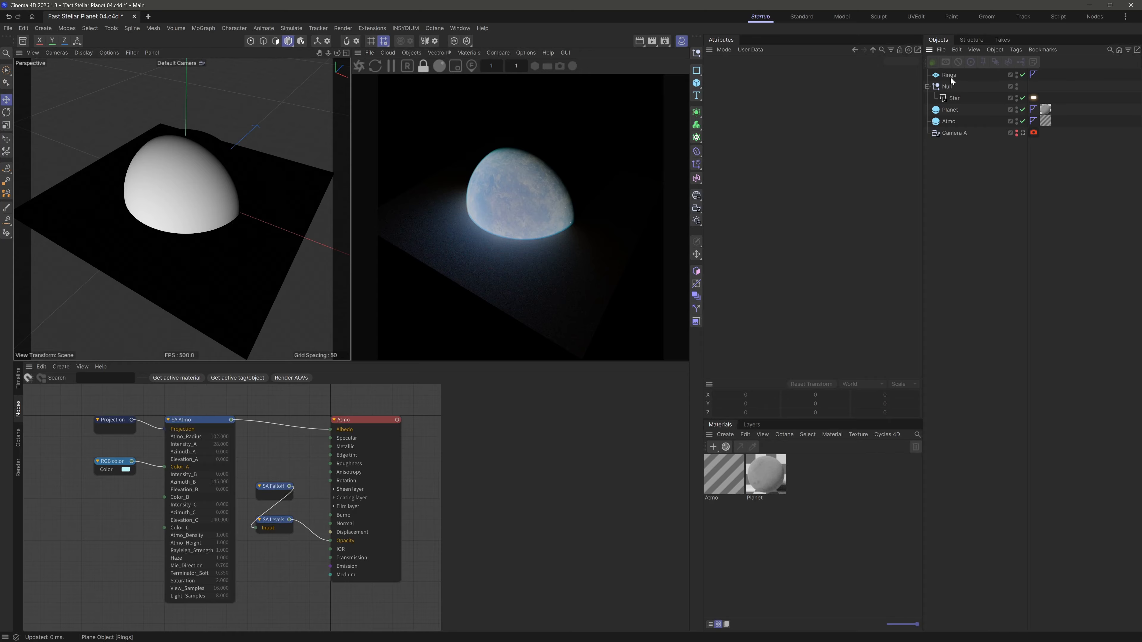
# Add a circle spline around the planet, and tilt the Rings plane to a pitch of about 15.6°
pyautogui.click(696, 70)
pyautogui.click(743, 102)
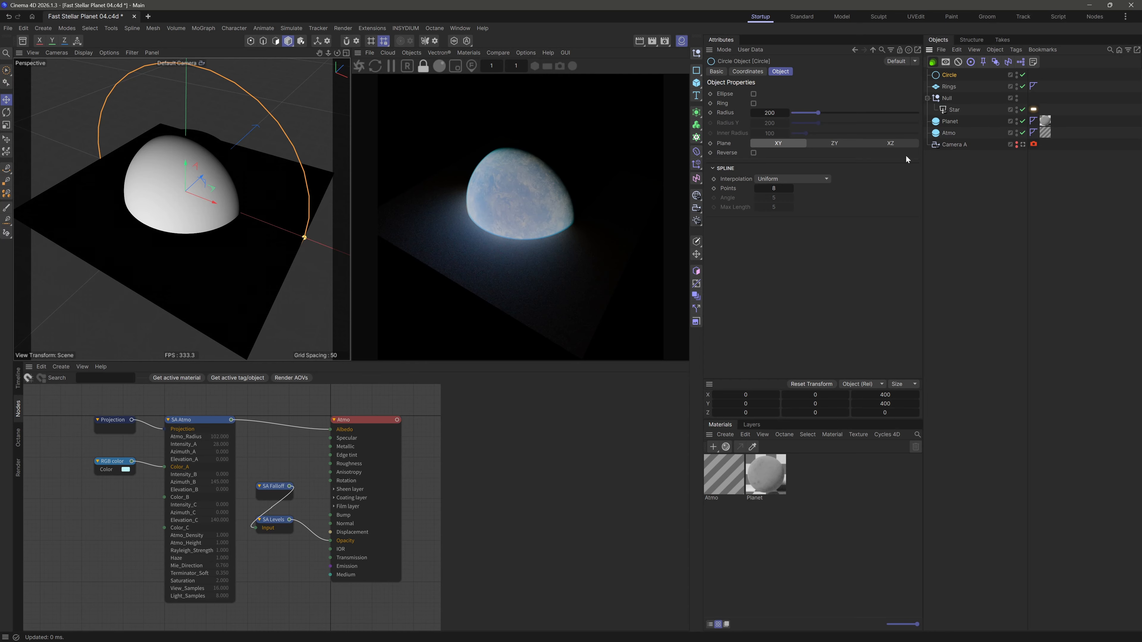
pyautogui.click(949, 87)
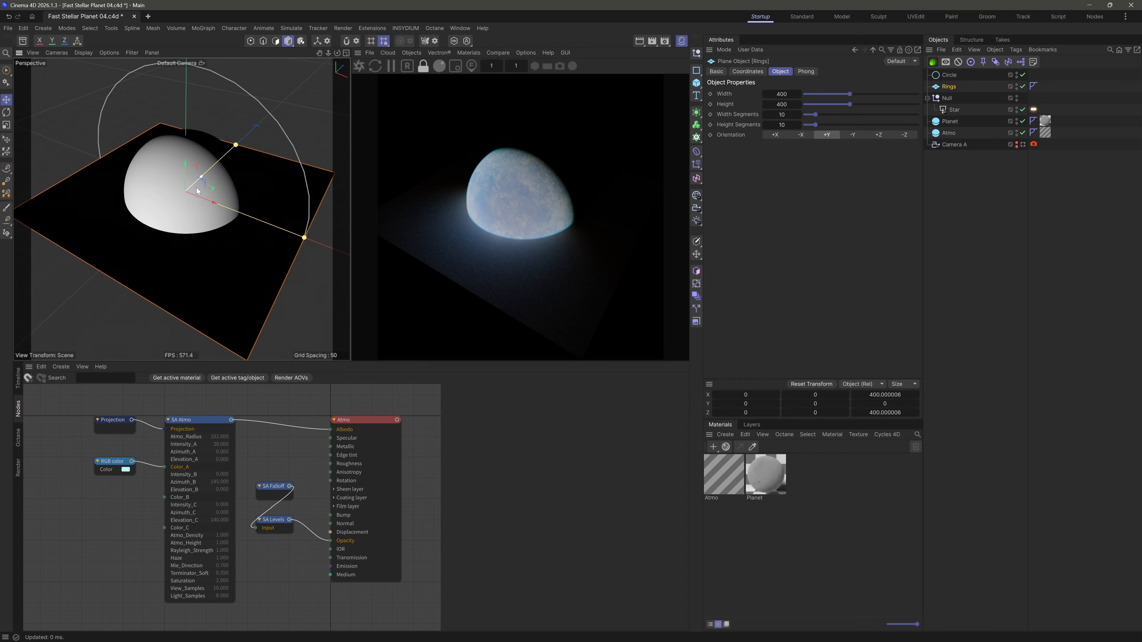
pyautogui.press('r')
pyautogui.moveTo(178, 201); pyautogui.dragTo(199, 189)
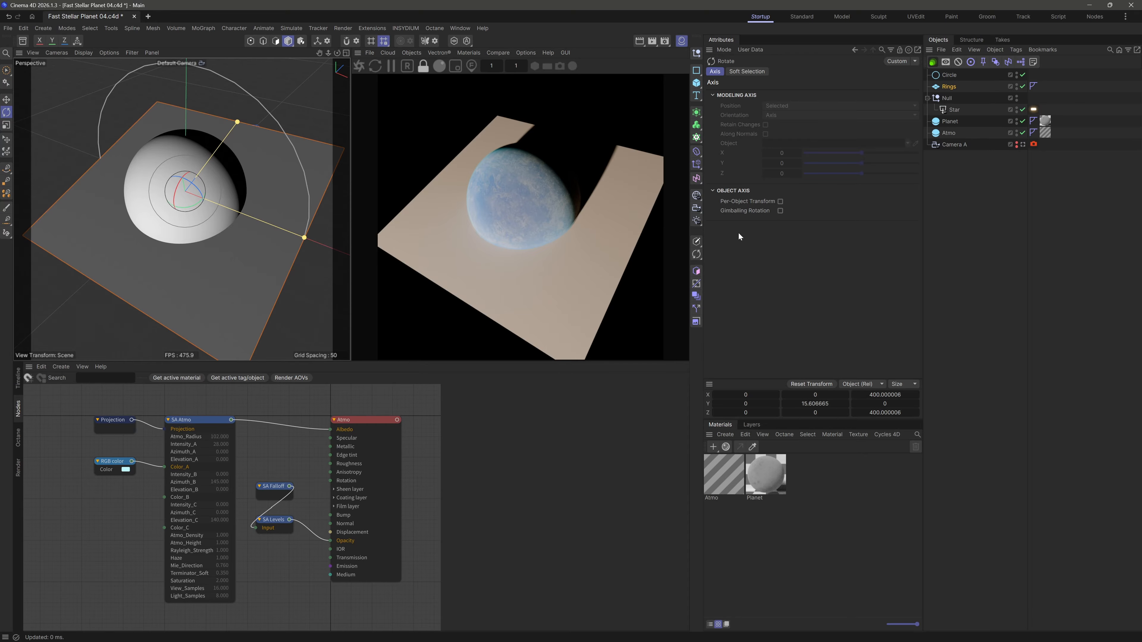
# Create an Octane Universal material and name it Rings
pyautogui.click(785, 435)
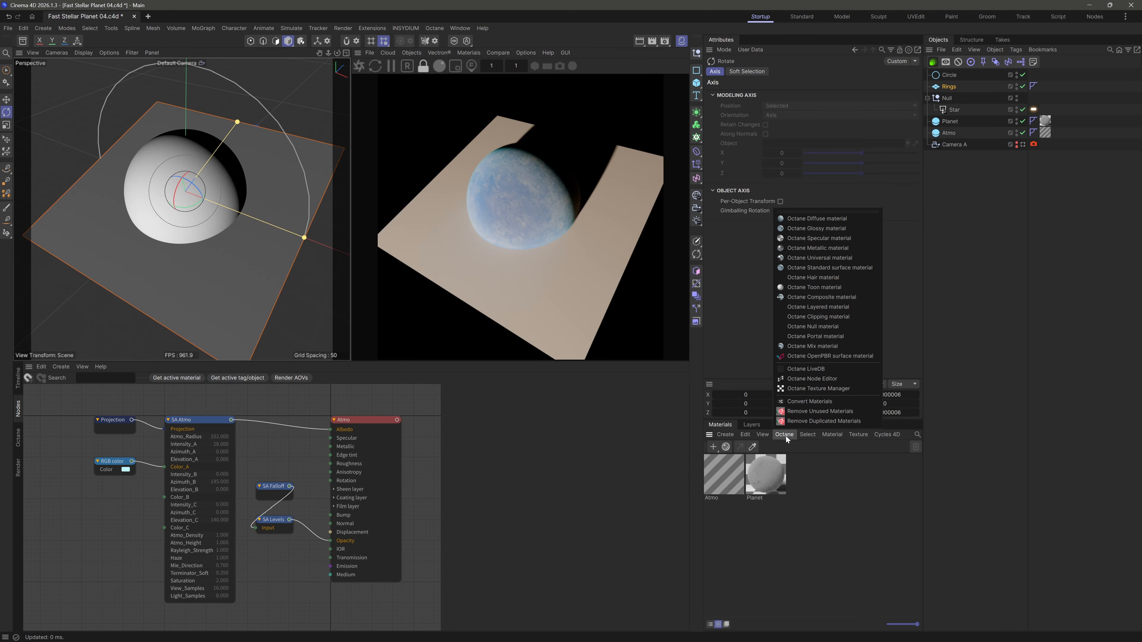
pyautogui.click(839, 258)
pyautogui.doubleClick(724, 498)
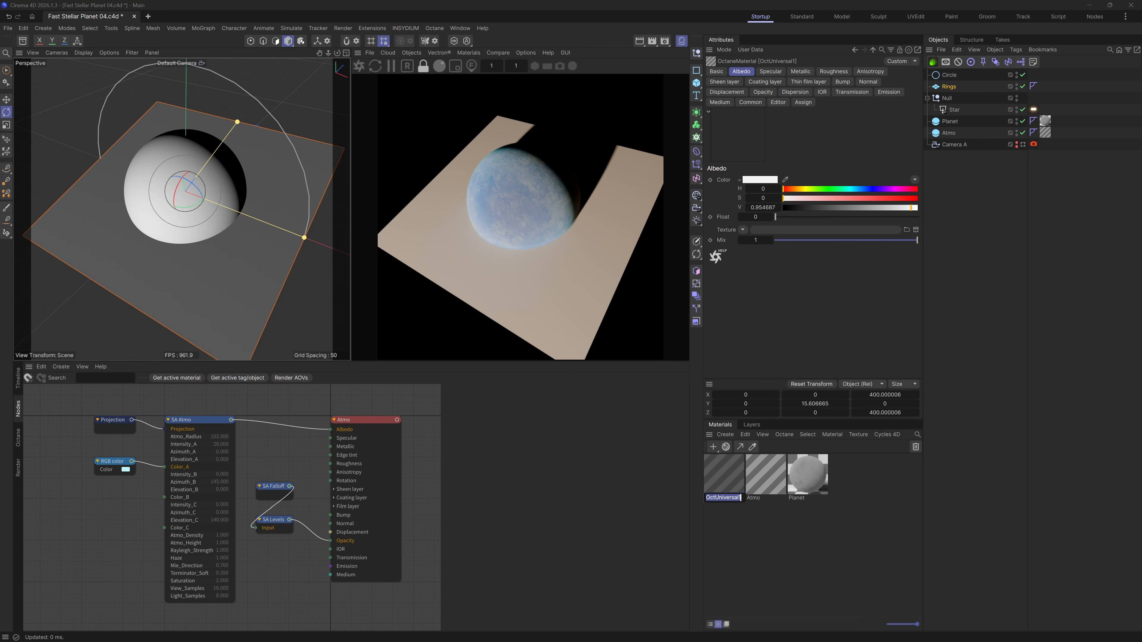
pyautogui.write('Rings')
pyautogui.press('Return')
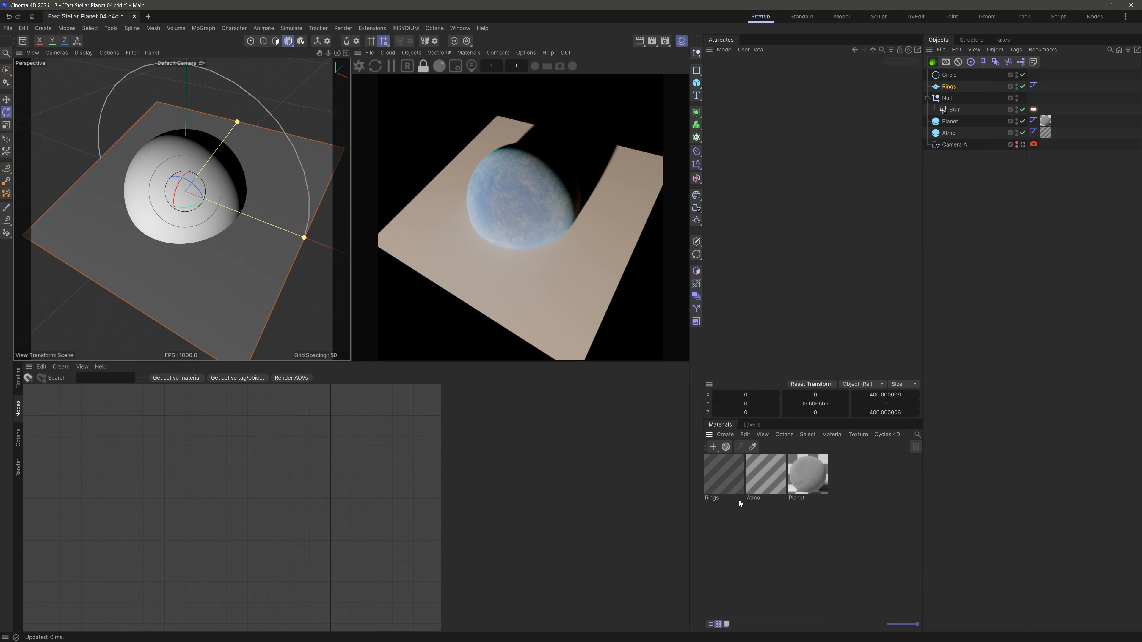
# Show the Rings material in the node editor and apply it to the Rings plane
pyautogui.click(733, 486)
pyautogui.moveTo(93, 478); pyautogui.dragTo(189, 433, button='middle')
pyautogui.moveTo(297, 548); pyautogui.dragTo(307, 597)
pyautogui.moveTo(201, 498); pyautogui.dragTo(264, 468, button='middle')
pyautogui.scroll(-1, 267, 471)
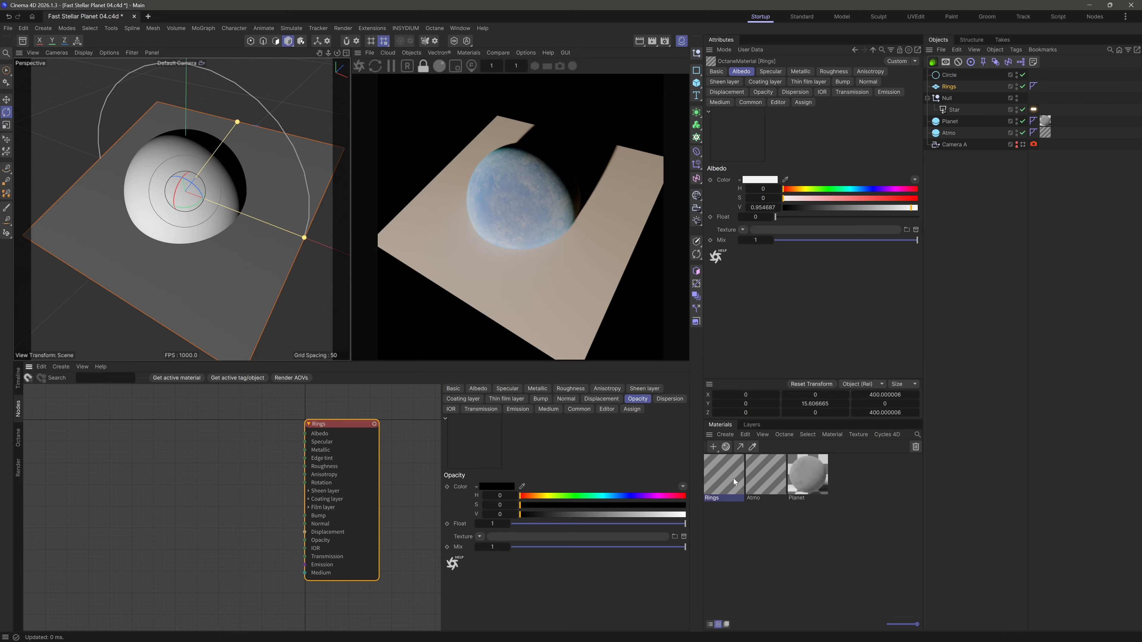
pyautogui.moveTo(735, 482); pyautogui.dragTo(958, 95)
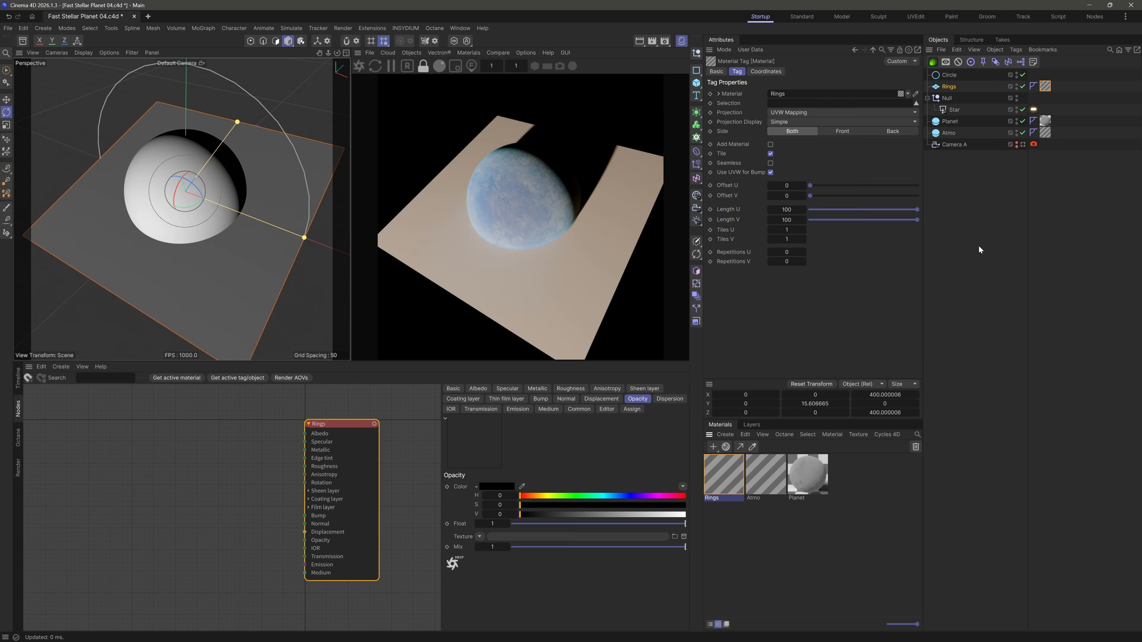
pyautogui.click(972, 248)
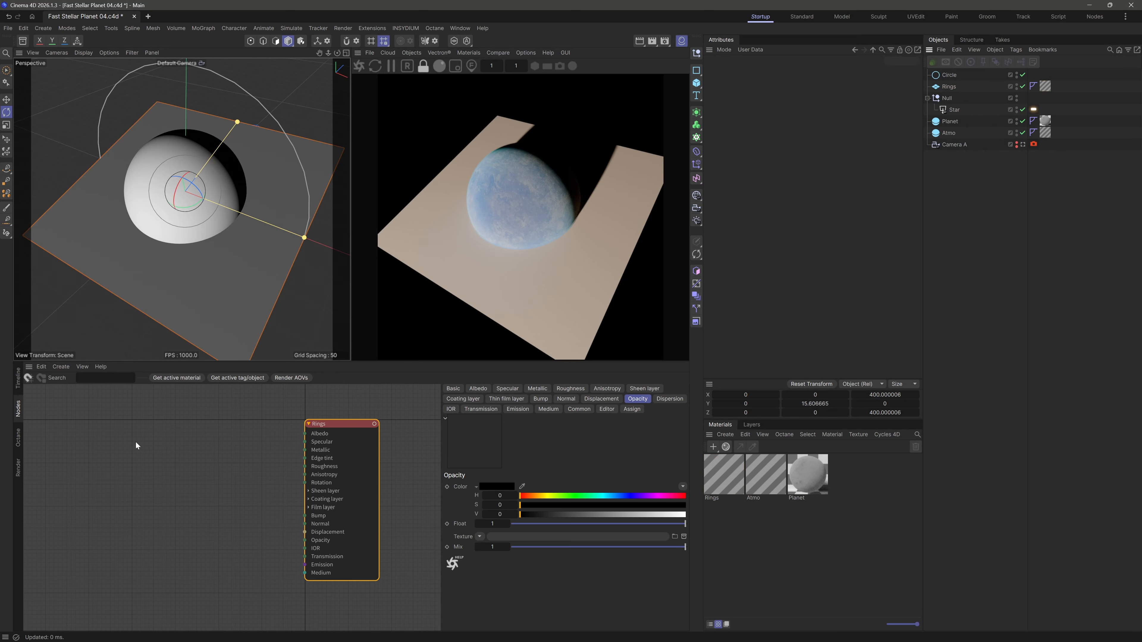
# Set the Rings material's diffuse BRDF model to Oren-Nayar (energy preserving) and its BSDF model to GGX (energy preserving)
pyautogui.click(204, 490)
pyautogui.scroll(1, 196, 462)
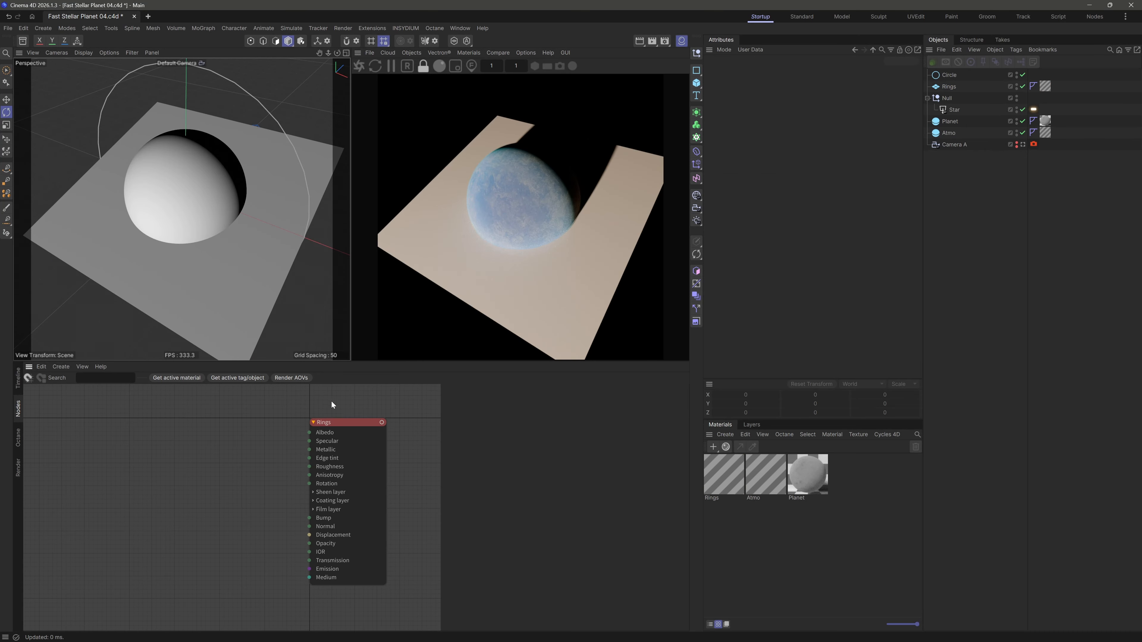
pyautogui.click(333, 422)
pyautogui.click(453, 388)
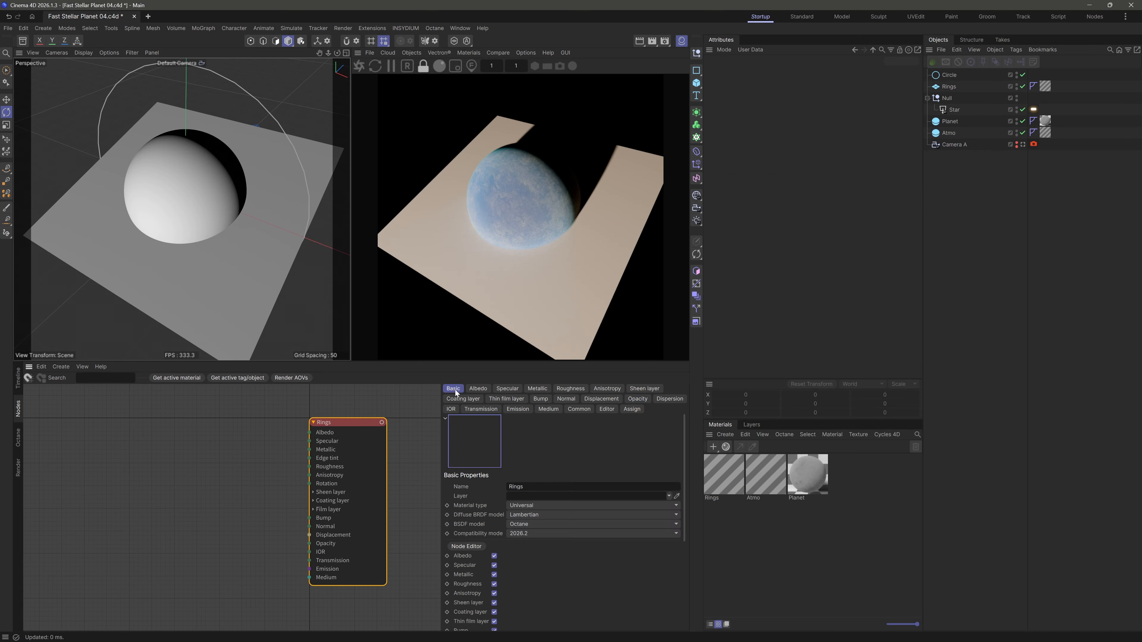
pyautogui.click(535, 516)
pyautogui.click(544, 560)
pyautogui.click(529, 522)
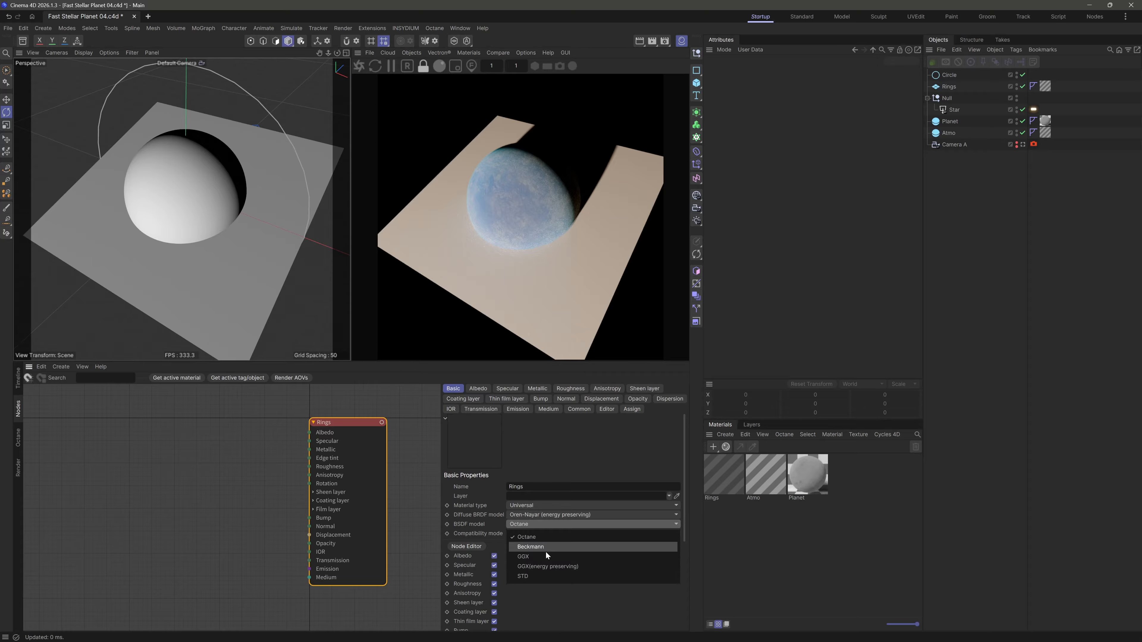
pyautogui.click(548, 566)
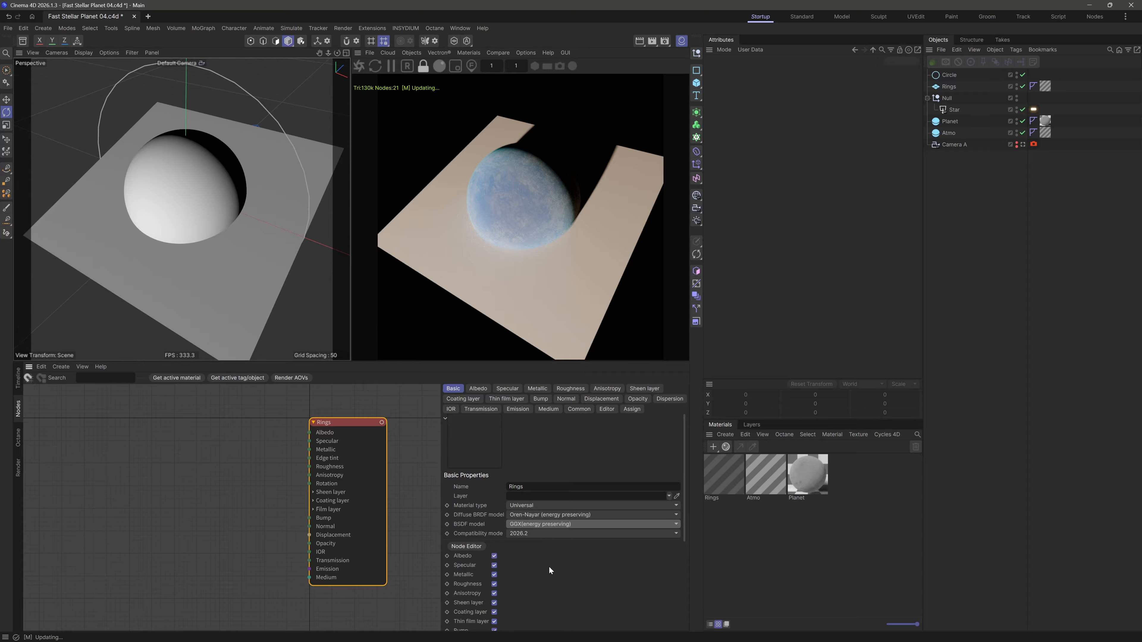
# Set the Rings material's roughness float value to 0.95
pyautogui.click(567, 390)
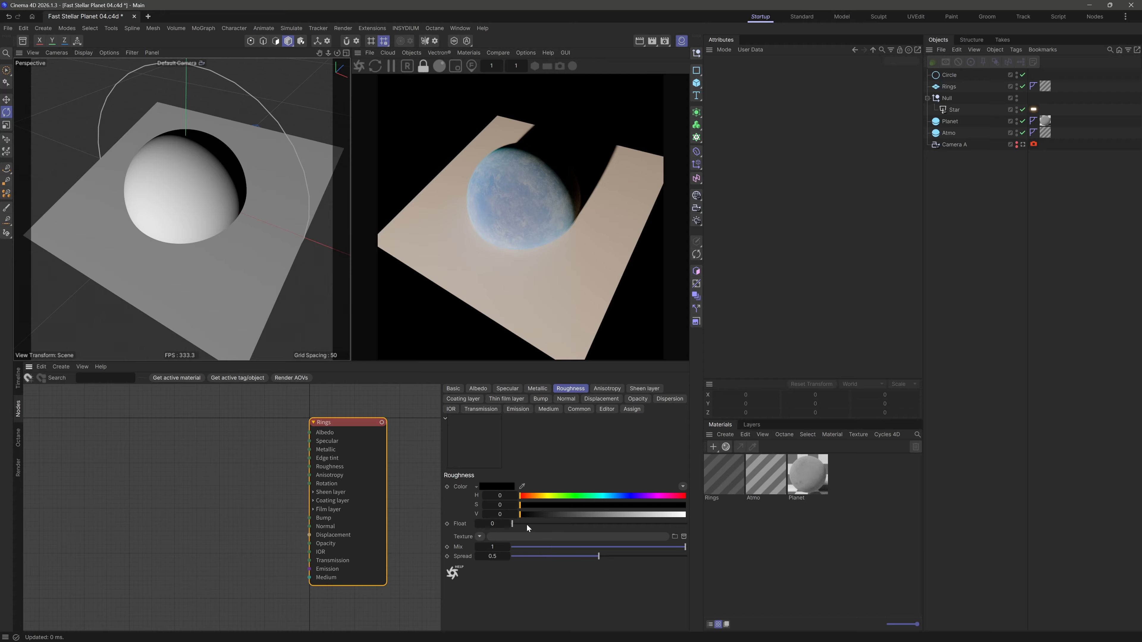
pyautogui.moveTo(527, 524); pyautogui.dragTo(672, 525)
pyautogui.doubleClick(494, 524)
pyautogui.write('.')
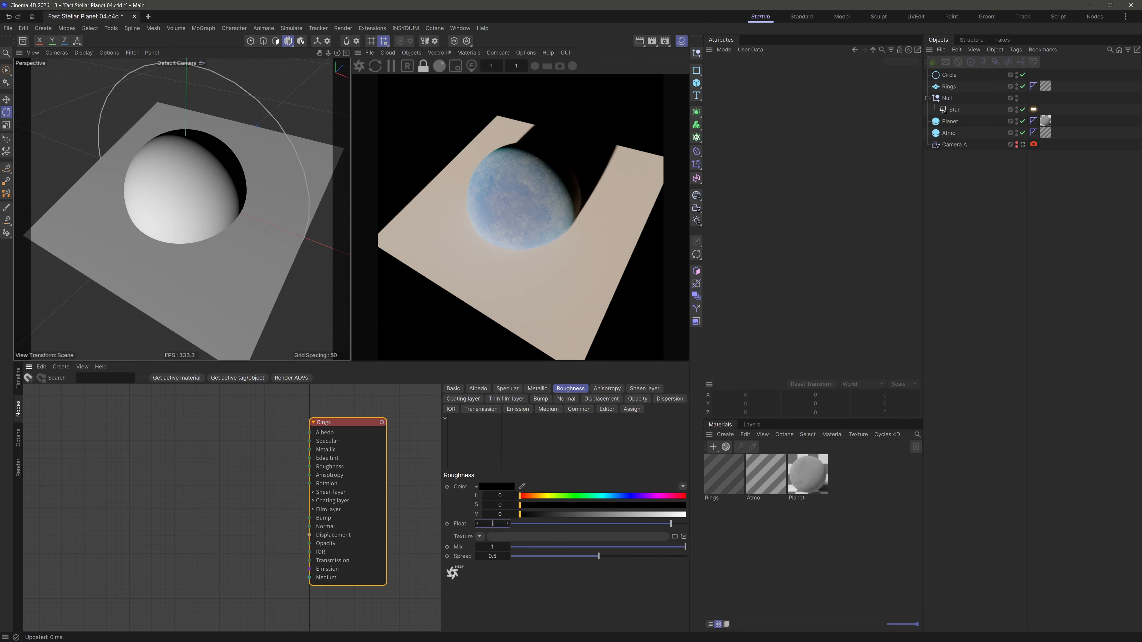
pyautogui.write('95')
pyautogui.press('Return')
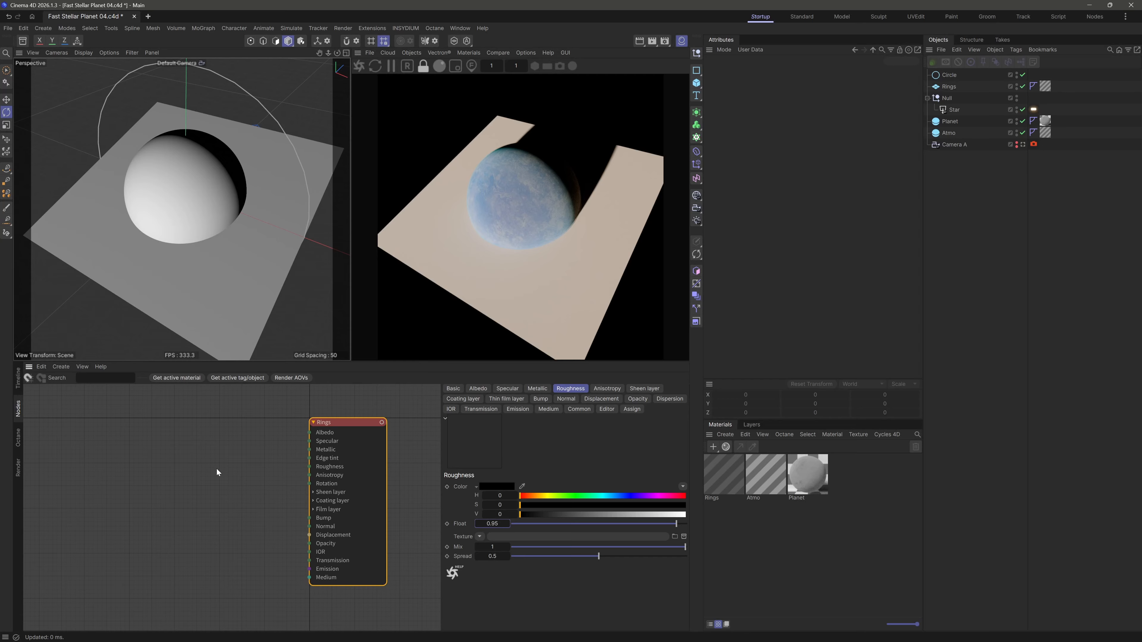
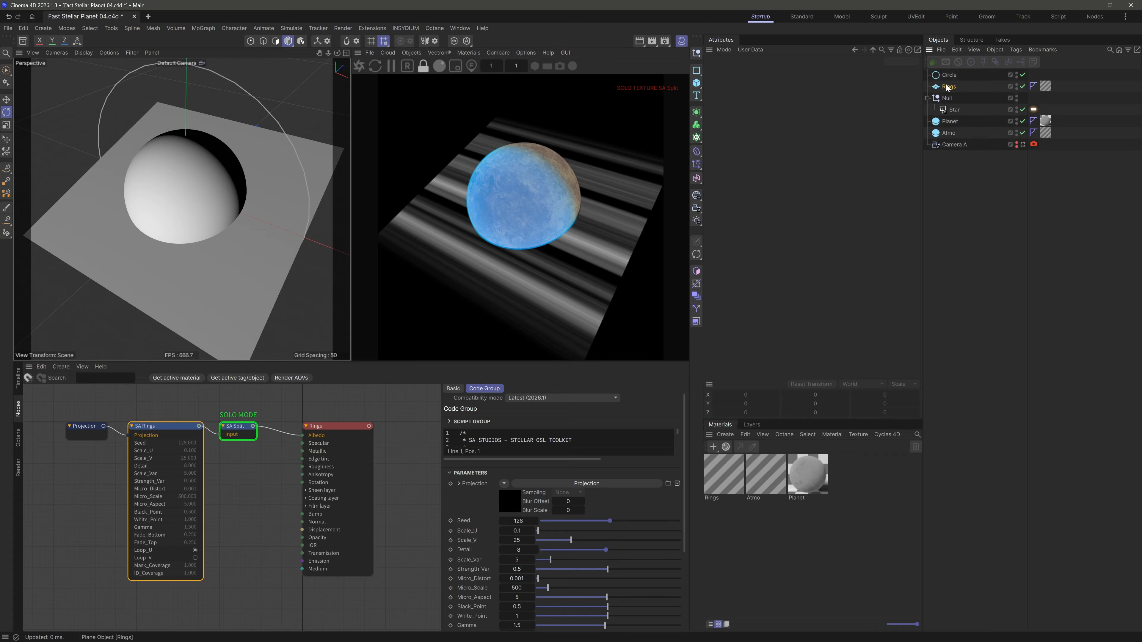
# Duplicate the Rings plane and move the copy to X -400 so it adjoins the original edge to edge
pyautogui.keyDown('ctrl'); pyautogui.moveTo(947, 86); pyautogui.dragTo(949, 96); pyautogui.keyUp('ctrl')
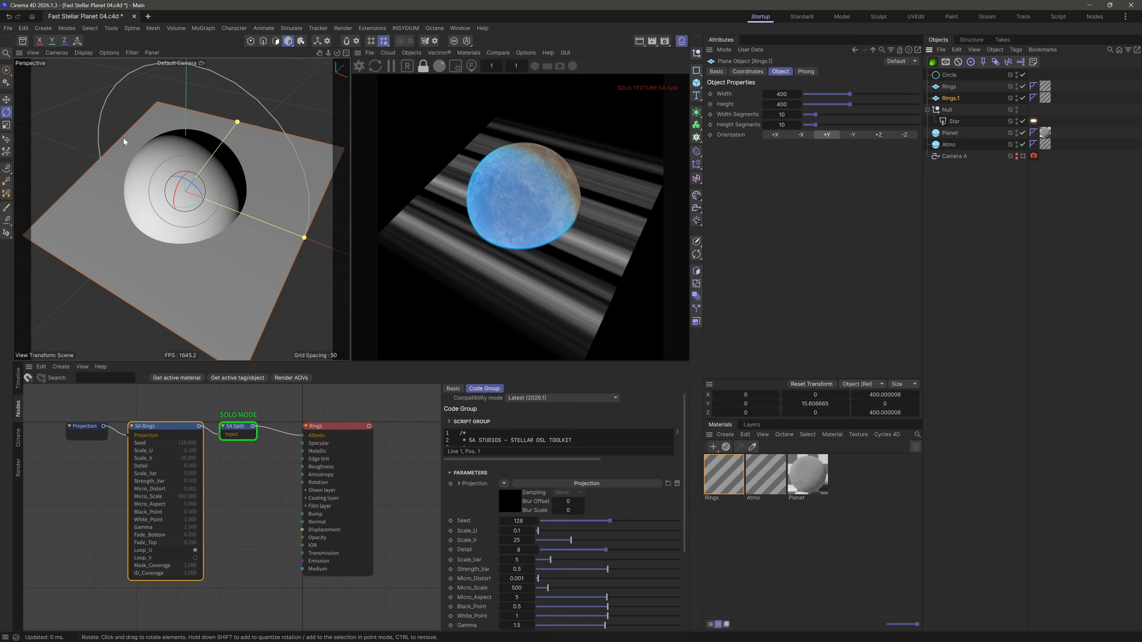
pyautogui.press('e')
pyautogui.moveTo(186, 191); pyautogui.dragTo(63, 138)
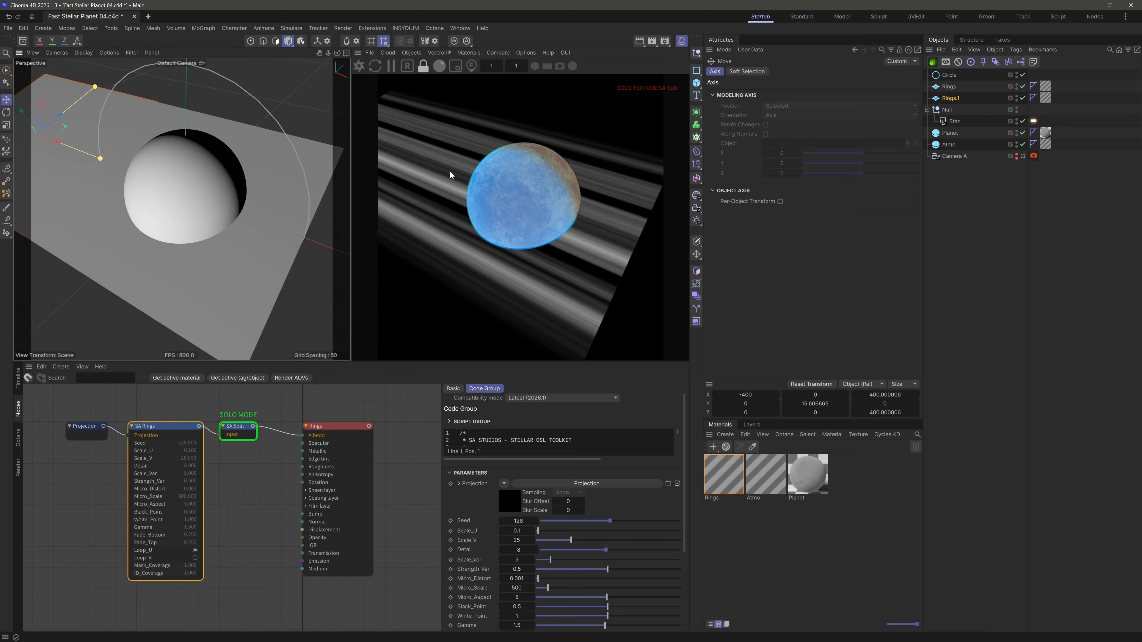
# Disable Loop_U on the SA Rings node to compare the texture seam between the two Rings planes
pyautogui.moveTo(319, 53); pyautogui.dragTo(349, 68)
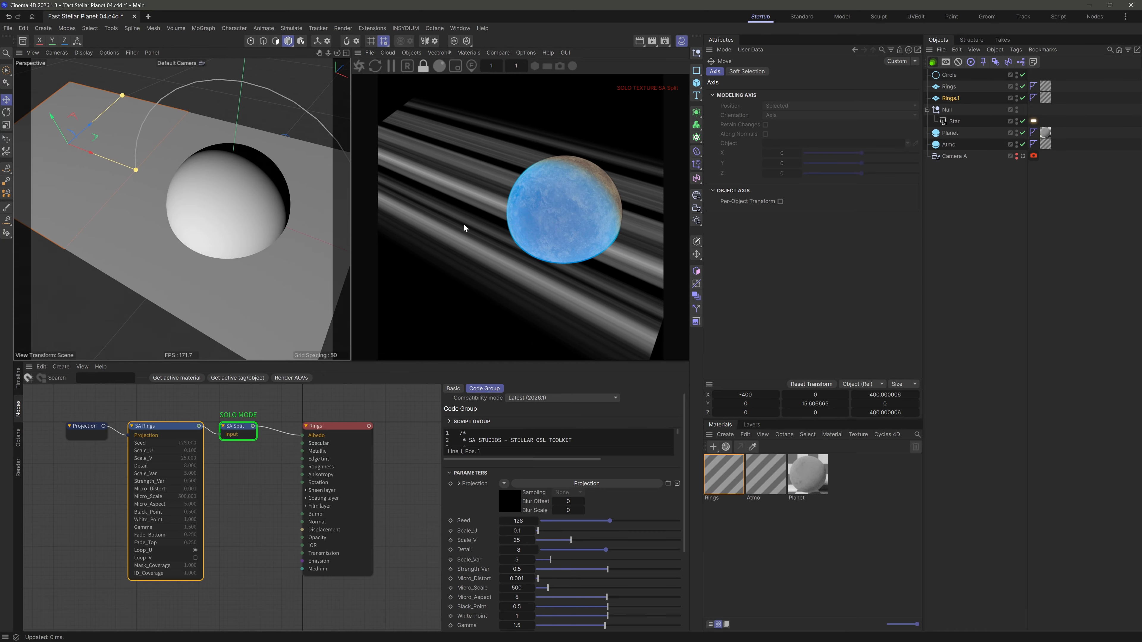
pyautogui.click(272, 510)
pyautogui.click(189, 448)
pyautogui.moveTo(686, 450); pyautogui.dragTo(695, 507)
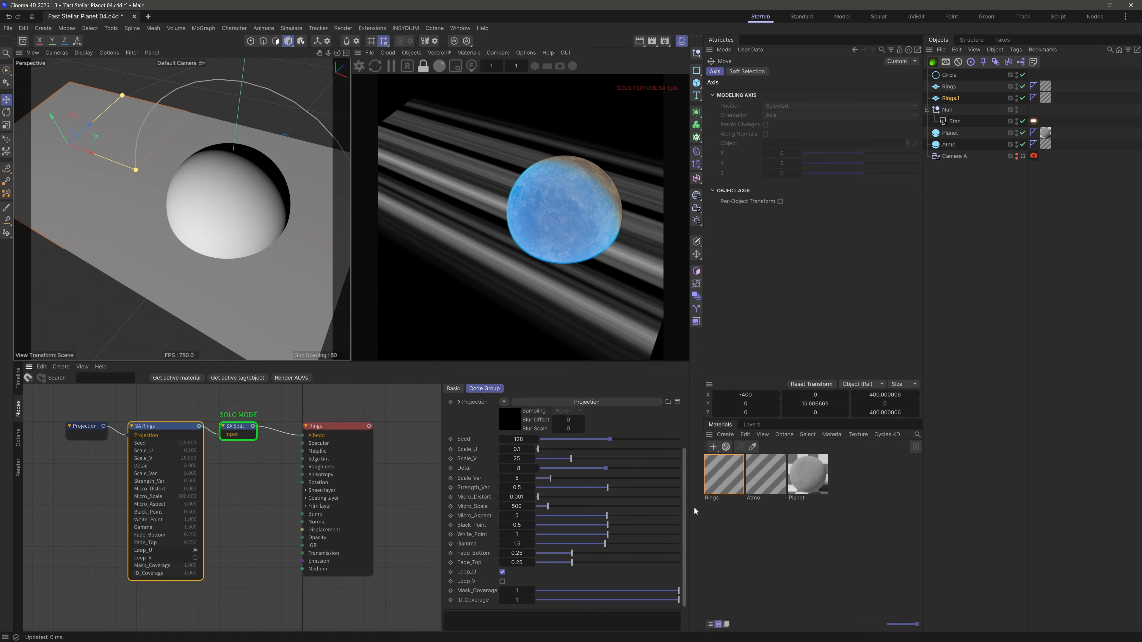
pyautogui.click(500, 570)
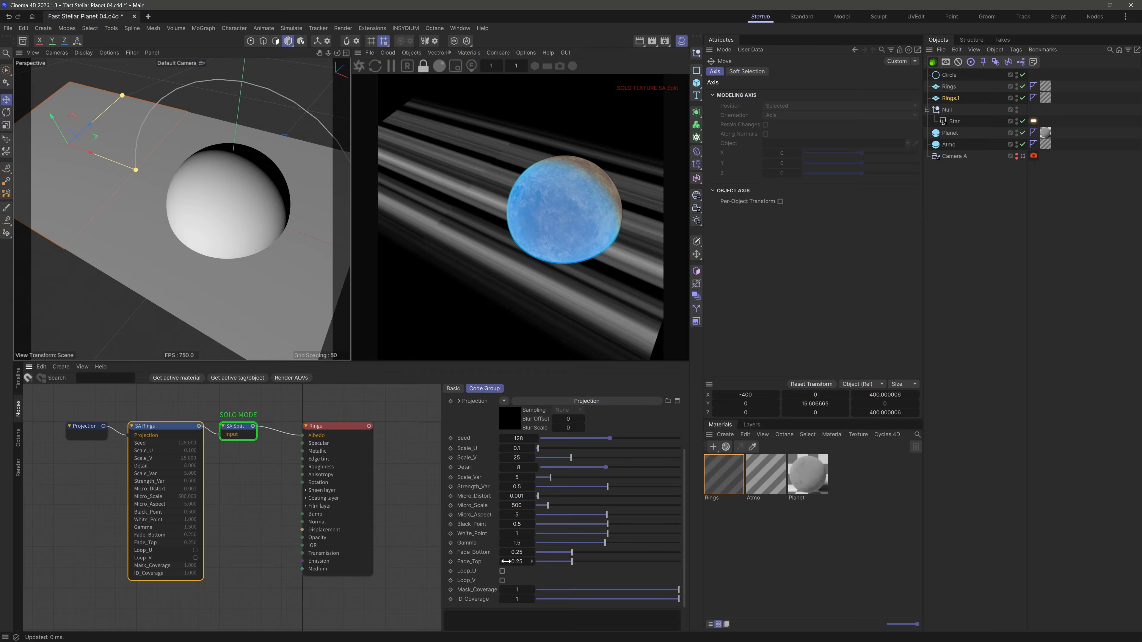
pyautogui.keyDown('alt'); pyautogui.moveTo(133, 186); pyautogui.dragTo(121, 187); pyautogui.keyUp('alt')
pyautogui.scroll(5, 142, 180)
pyautogui.scroll(-5, 141, 182)
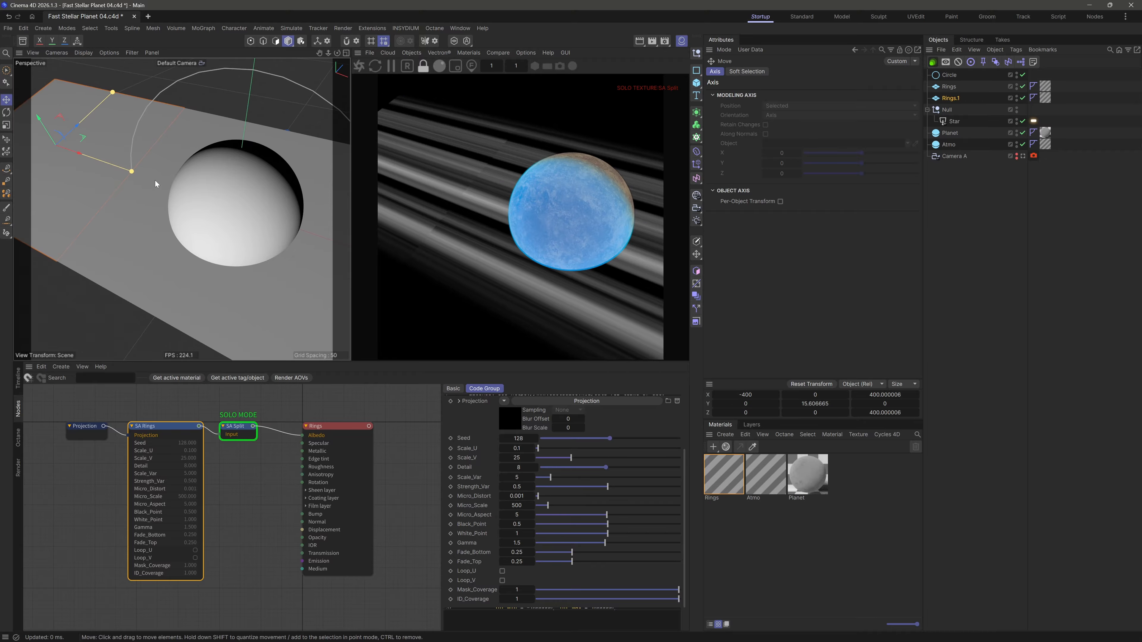
pyautogui.moveTo(685, 497); pyautogui.dragTo(686, 496)
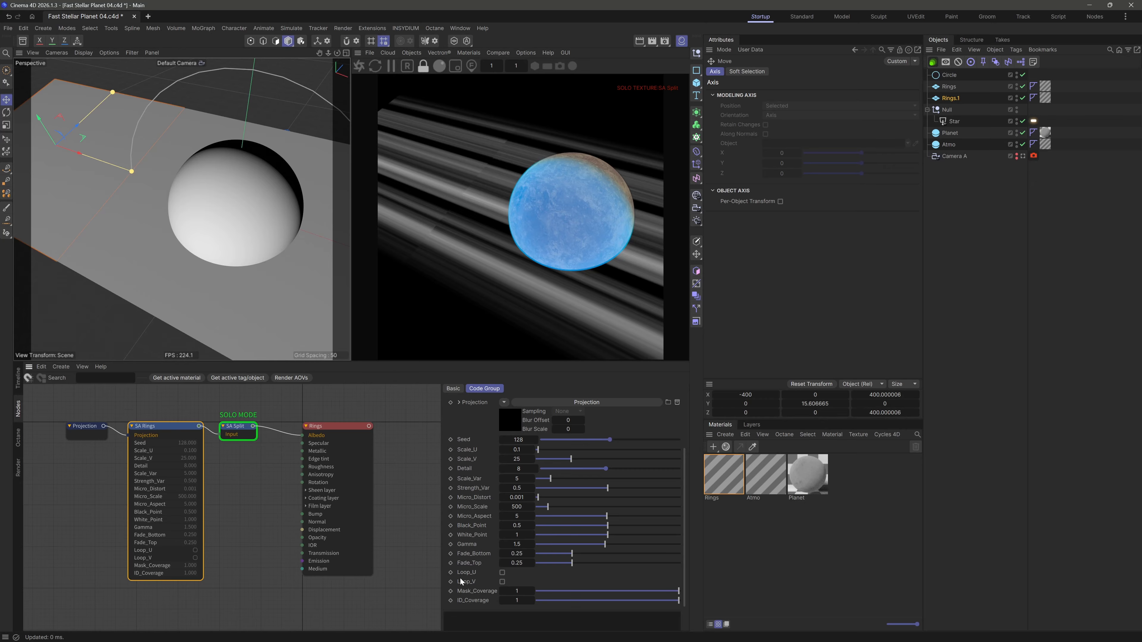
# Re-enable Loop_U on the SA Rings node and try Loop_V on and off
pyautogui.click(502, 573)
pyautogui.click(503, 582)
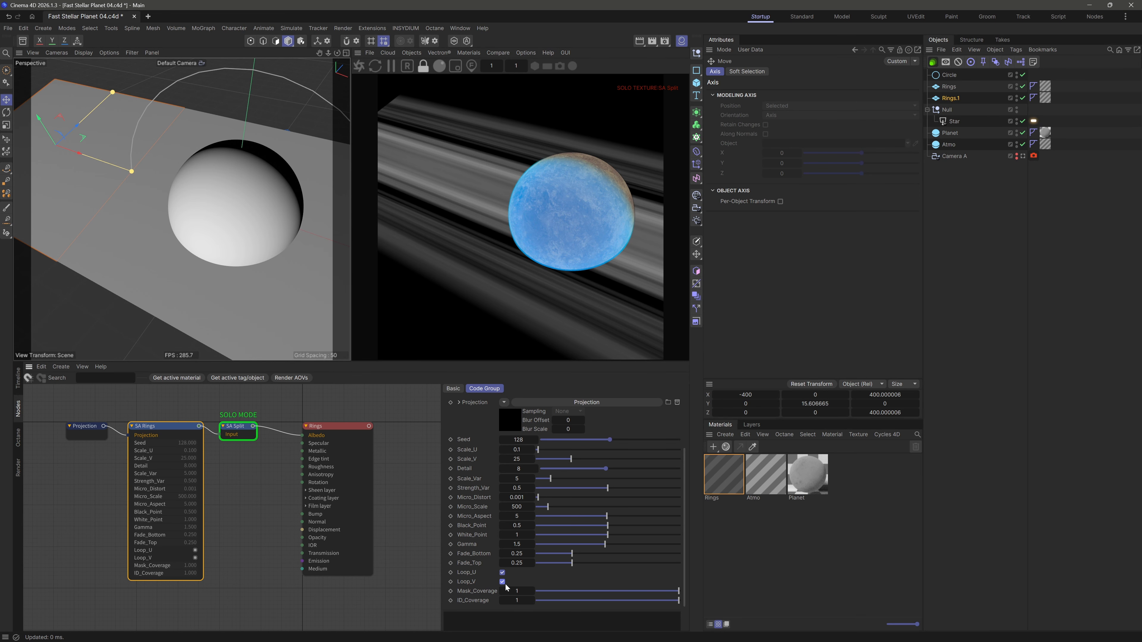
pyautogui.click(502, 583)
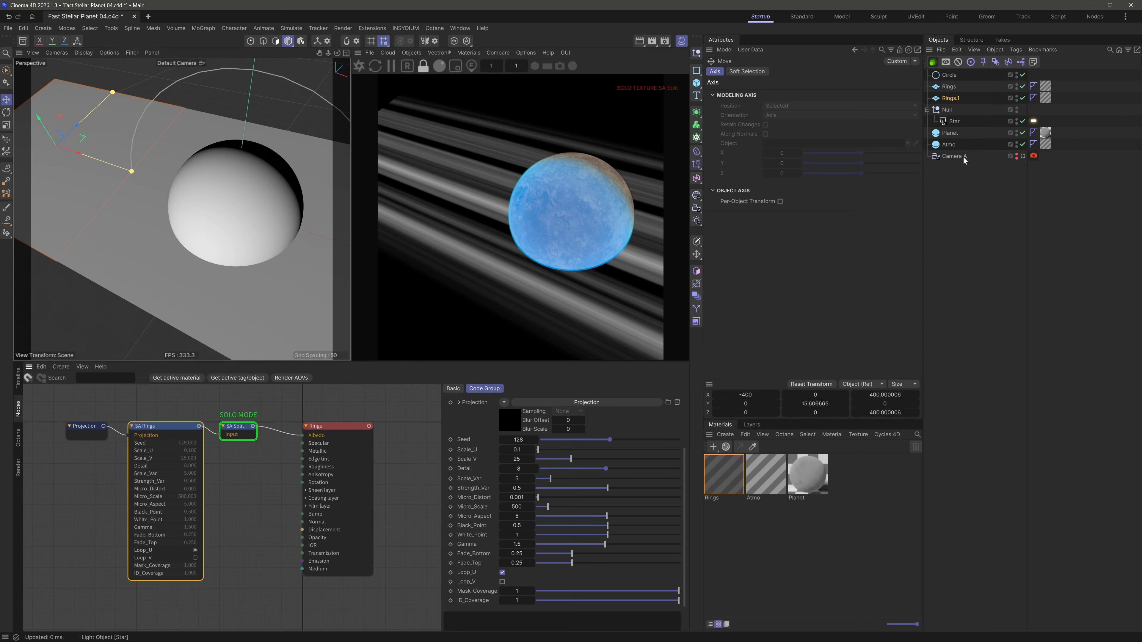
# Delete the duplicate Rings.1 plane and save the scene
pyautogui.click(951, 98)
pyautogui.press('Delete')
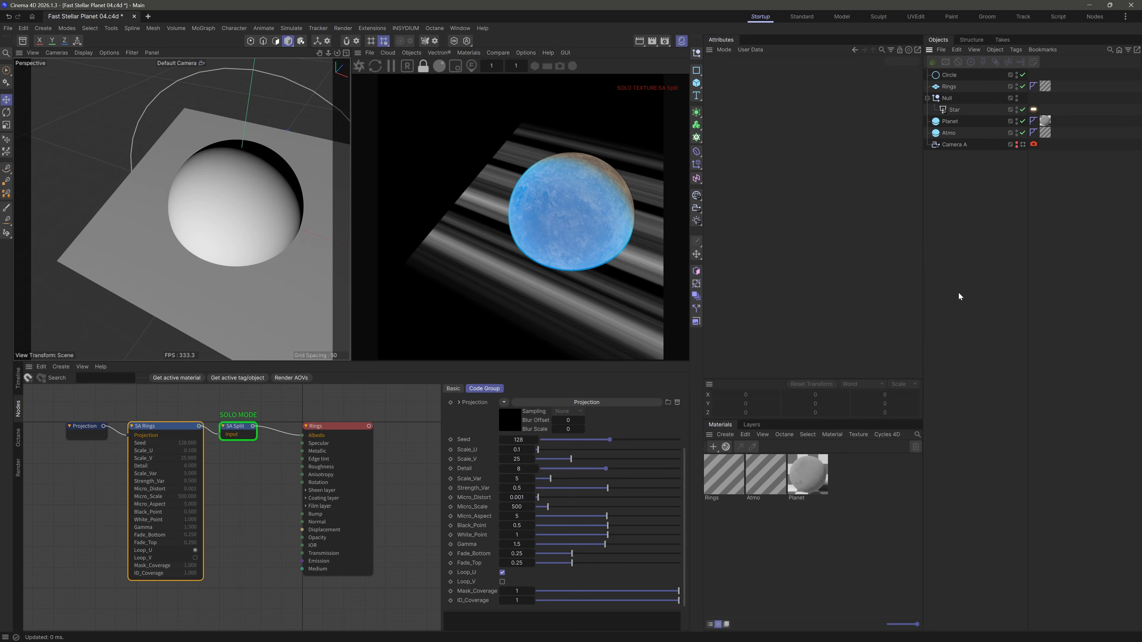
pyautogui.hotkey('ctrl', 's')
# Reset the pitch rotation of the Rings plane to 0 so that it lies flat
pyautogui.keyDown('alt'); pyautogui.moveTo(263, 220); pyautogui.dragTo(212, 218, button='middle'); pyautogui.keyUp('alt')
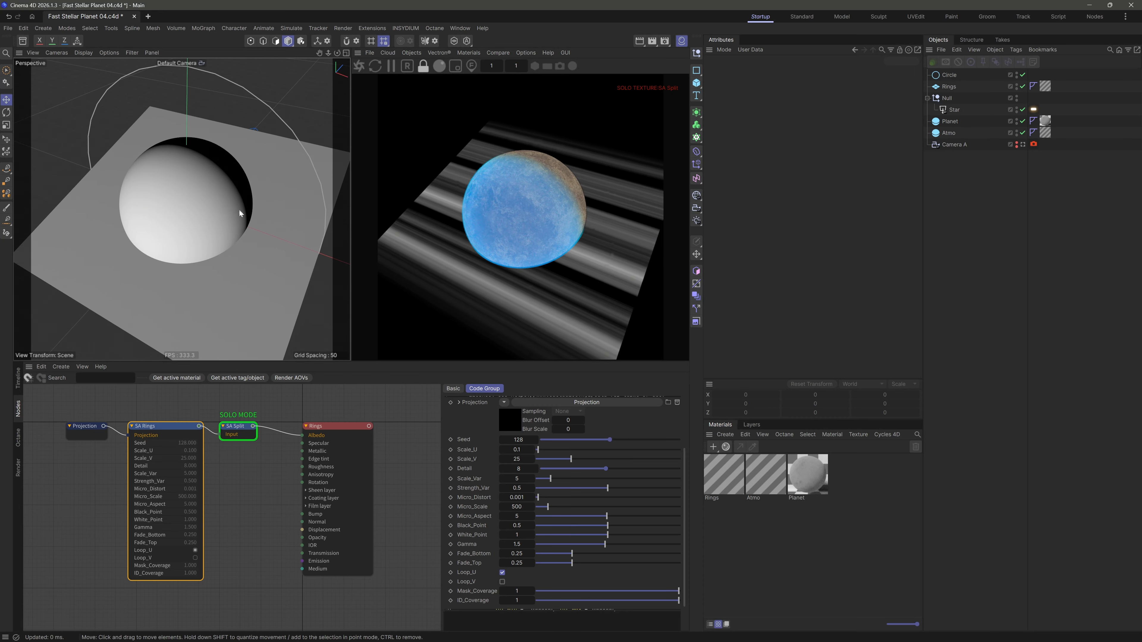
pyautogui.click(948, 87)
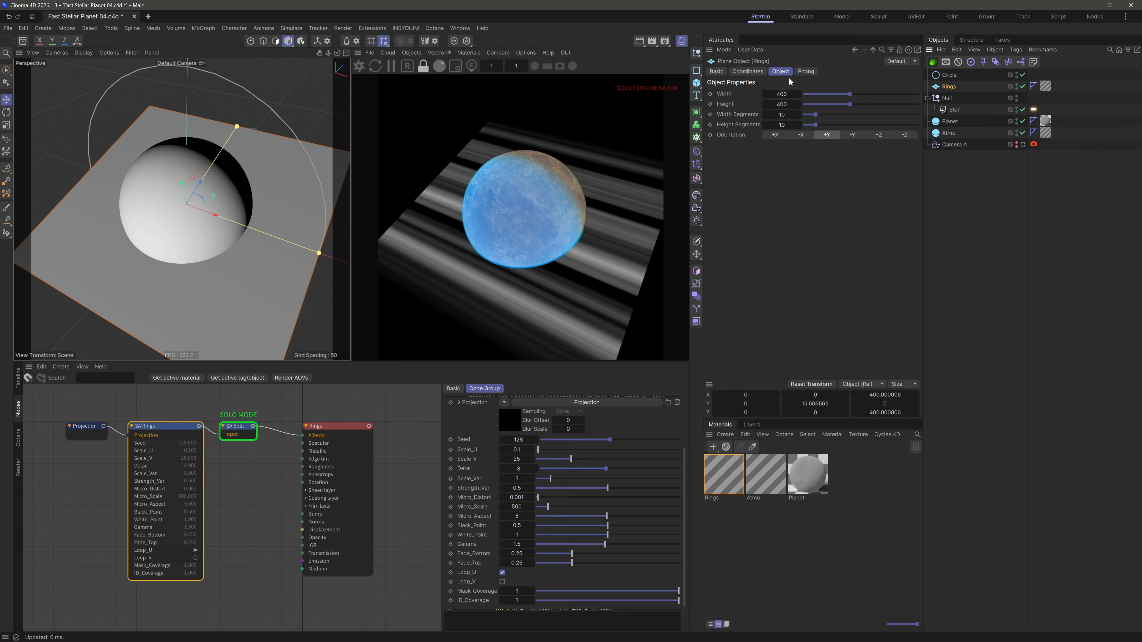
pyautogui.click(750, 72)
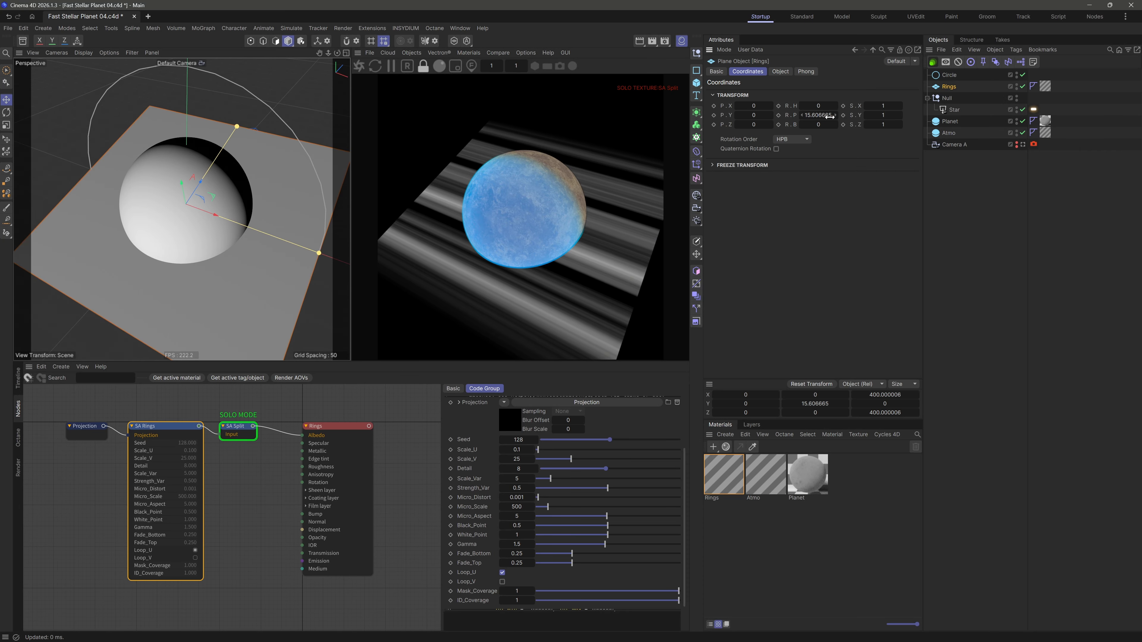
pyautogui.click(819, 115)
pyautogui.write('0')
pyautogui.press('Return')
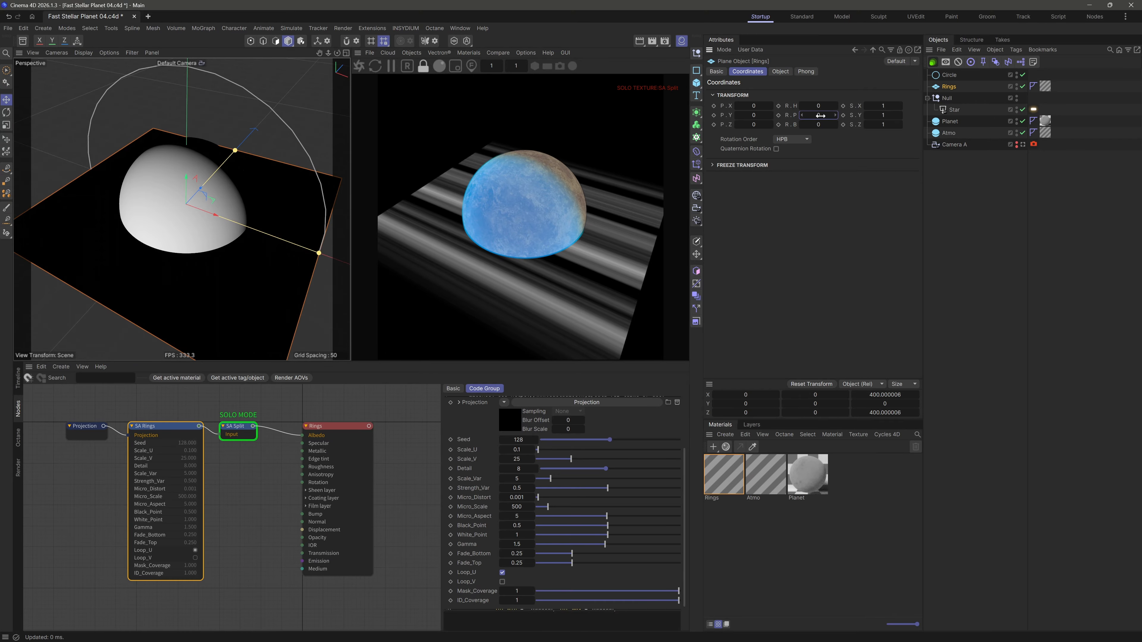
# Add a Spline Wrap deformer and make it a child of the Rings plane
pyautogui.click(696, 152)
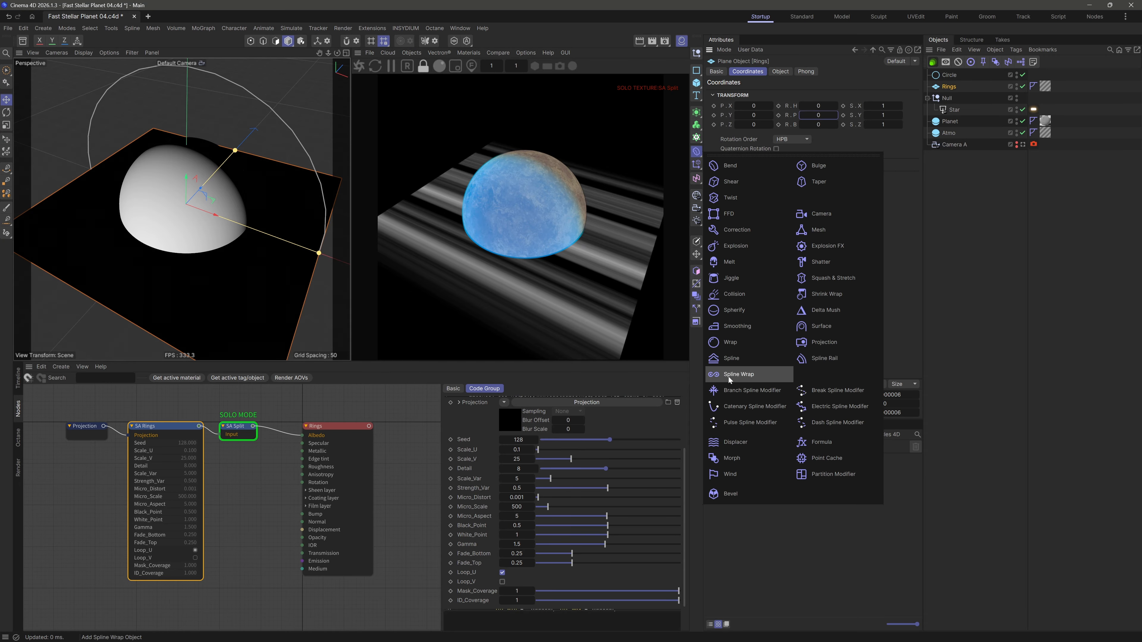
pyautogui.click(757, 379)
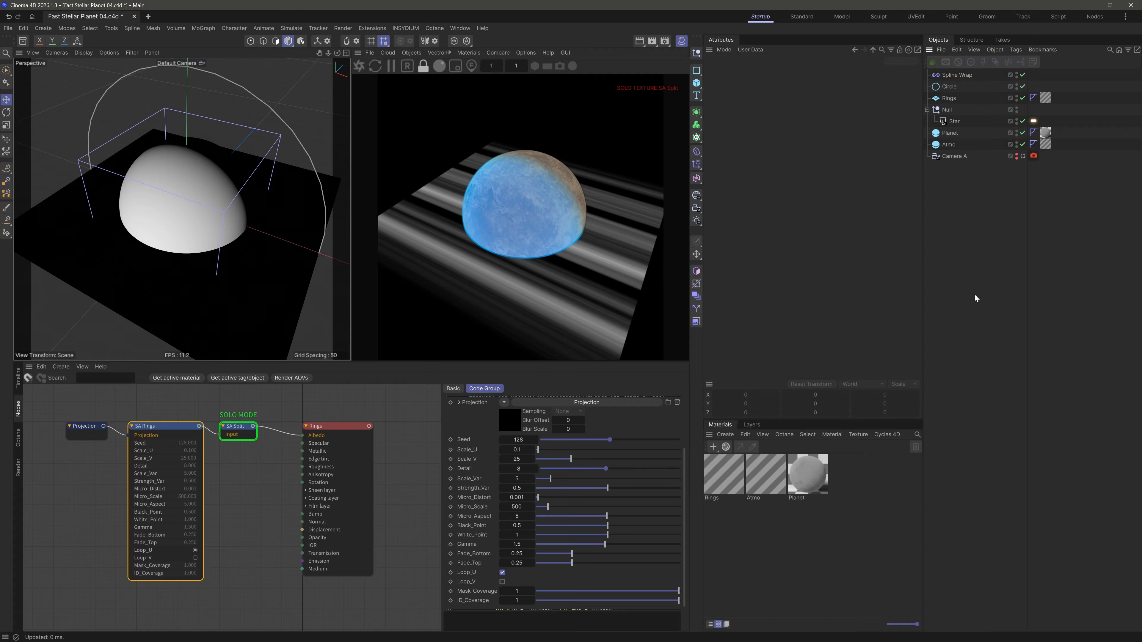
pyautogui.scroll(1, 684, 468)
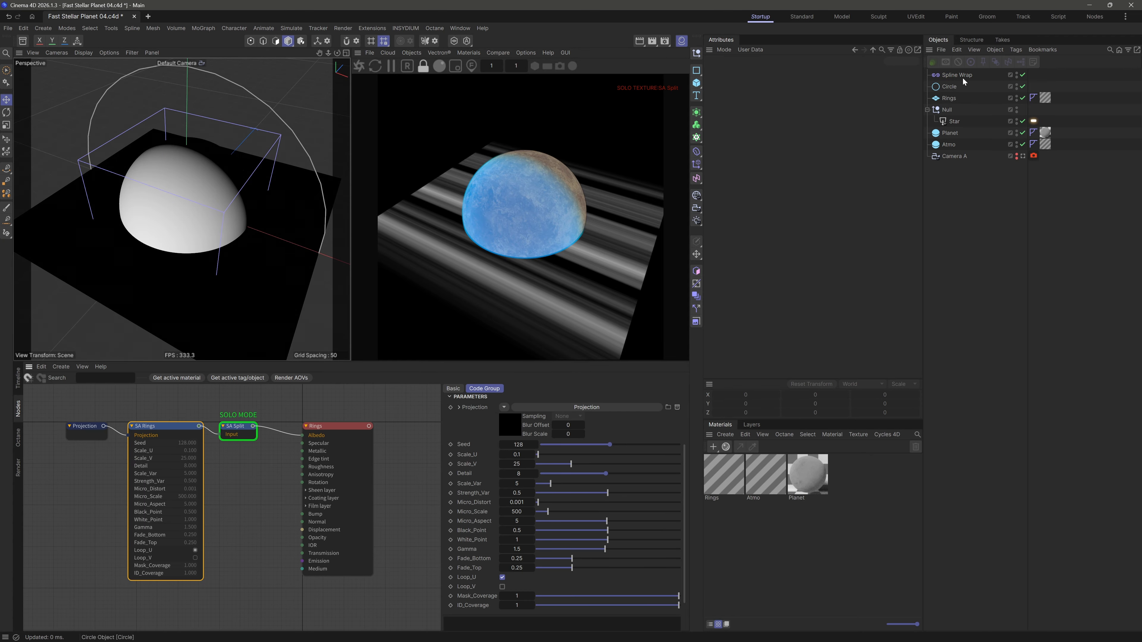
pyautogui.moveTo(956, 75); pyautogui.dragTo(951, 100)
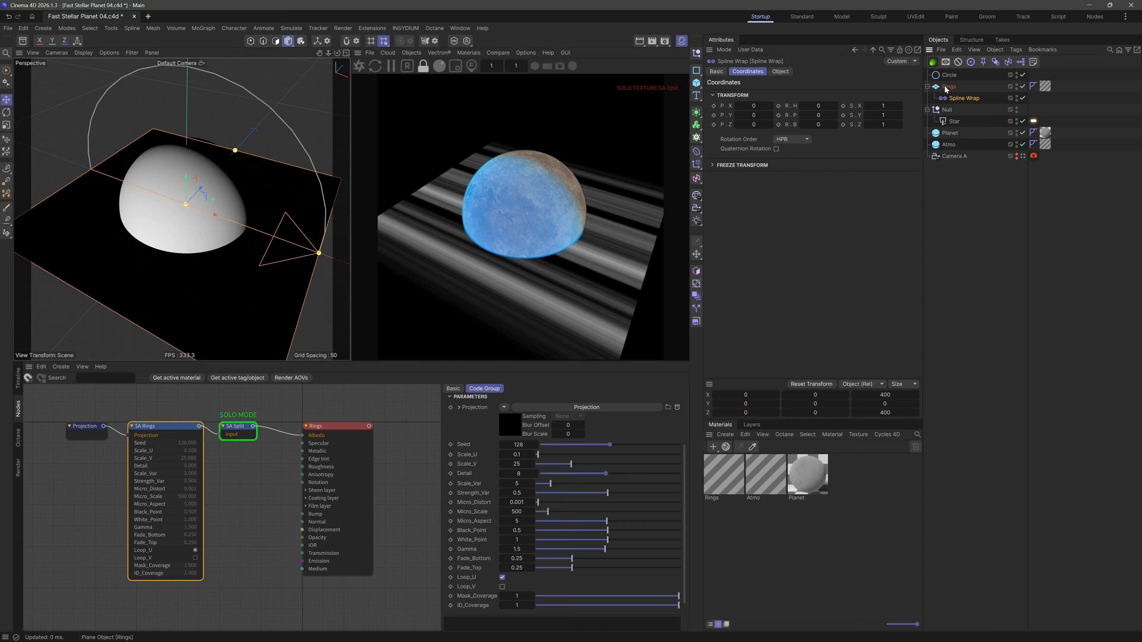
# Assign the Circle object as the spline of the Spline Wrap deformer
pyautogui.click(790, 74)
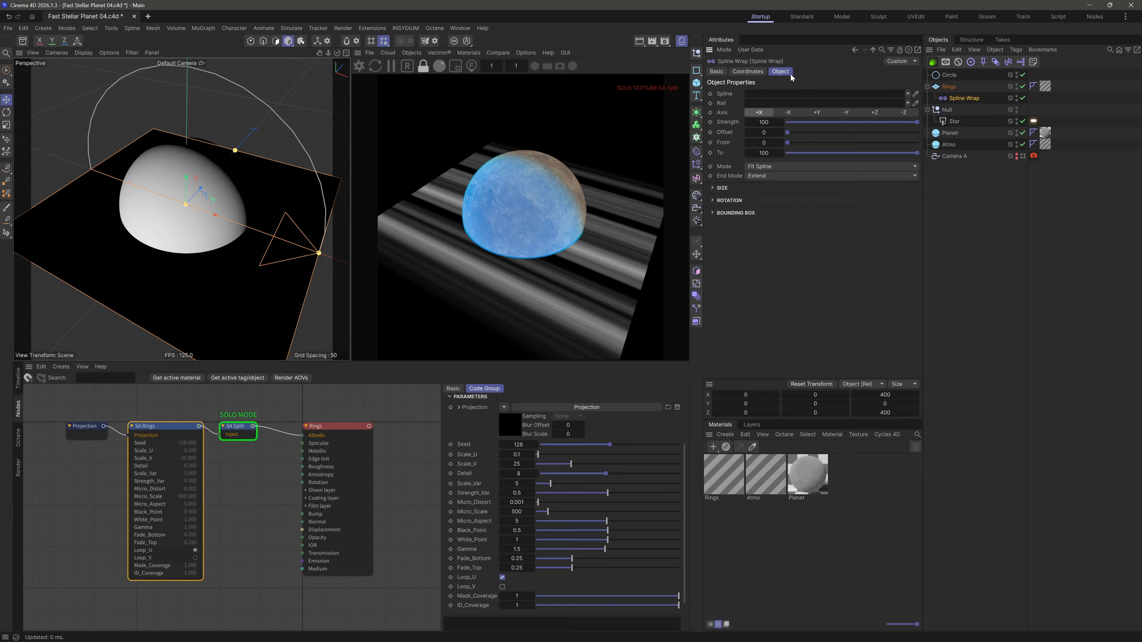
pyautogui.moveTo(949, 75); pyautogui.dragTo(809, 94)
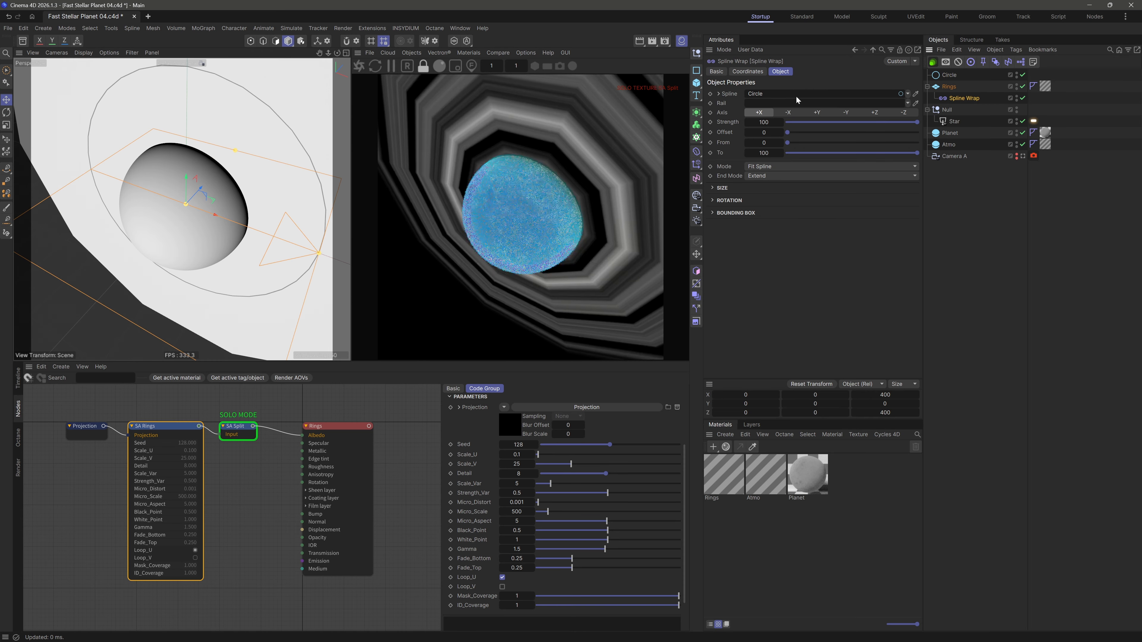
pyautogui.click(968, 300)
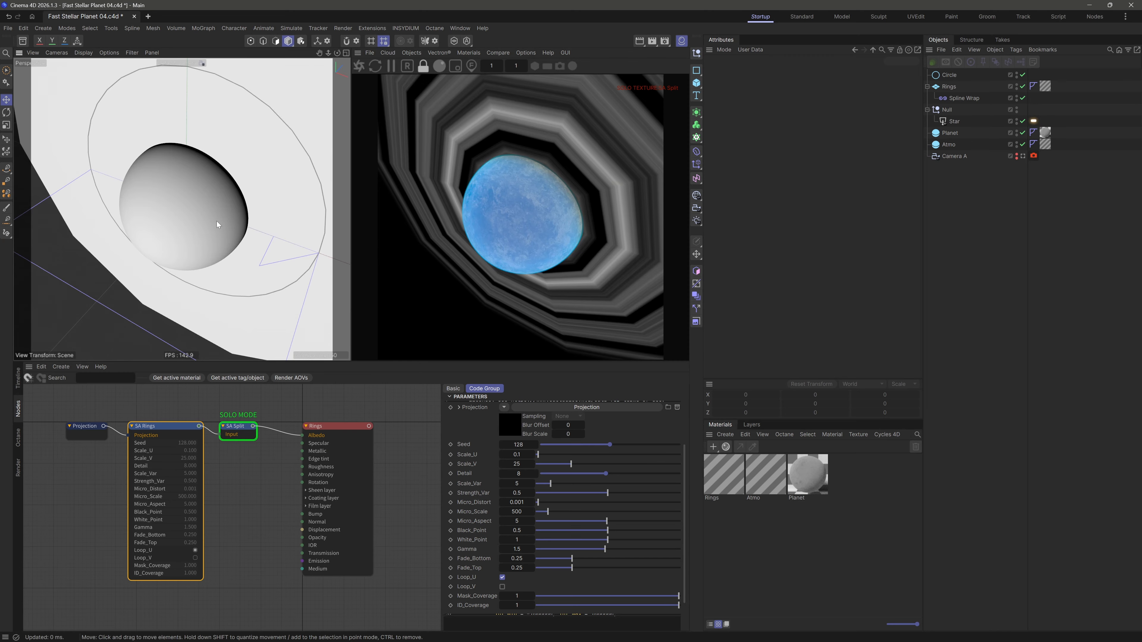
# Set the Rings plane's width segments to 400, with wireframe lines displayed over the shaded viewport
pyautogui.keyDown('alt'); pyautogui.moveTo(217, 221); pyautogui.dragTo(227, 206); pyautogui.keyUp('alt')
pyautogui.keyDown('alt'); pyautogui.moveTo(227, 206); pyautogui.dragTo(220, 220, button='right'); pyautogui.keyUp('alt')
pyautogui.keyDown('alt'); pyautogui.moveTo(220, 220); pyautogui.dragTo(222, 199); pyautogui.keyUp('alt')
pyautogui.keyDown('alt'); pyautogui.moveTo(222, 199); pyautogui.dragTo(228, 205, button='right'); pyautogui.keyUp('alt')
pyautogui.moveTo(941, 236); pyautogui.dragTo(948, 254)
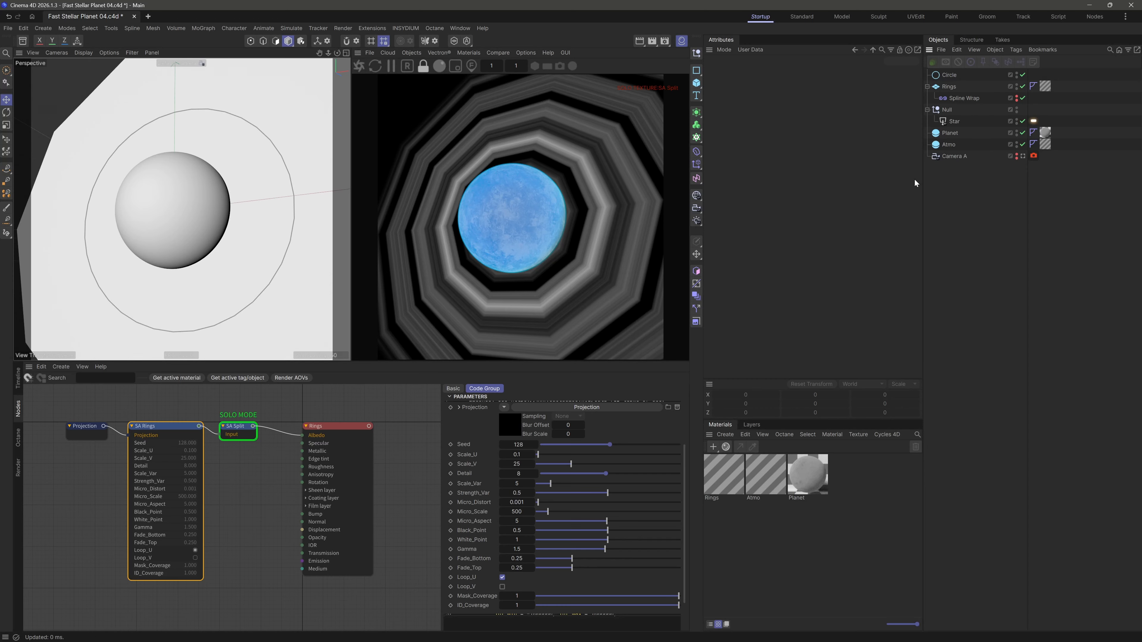
pyautogui.click(949, 87)
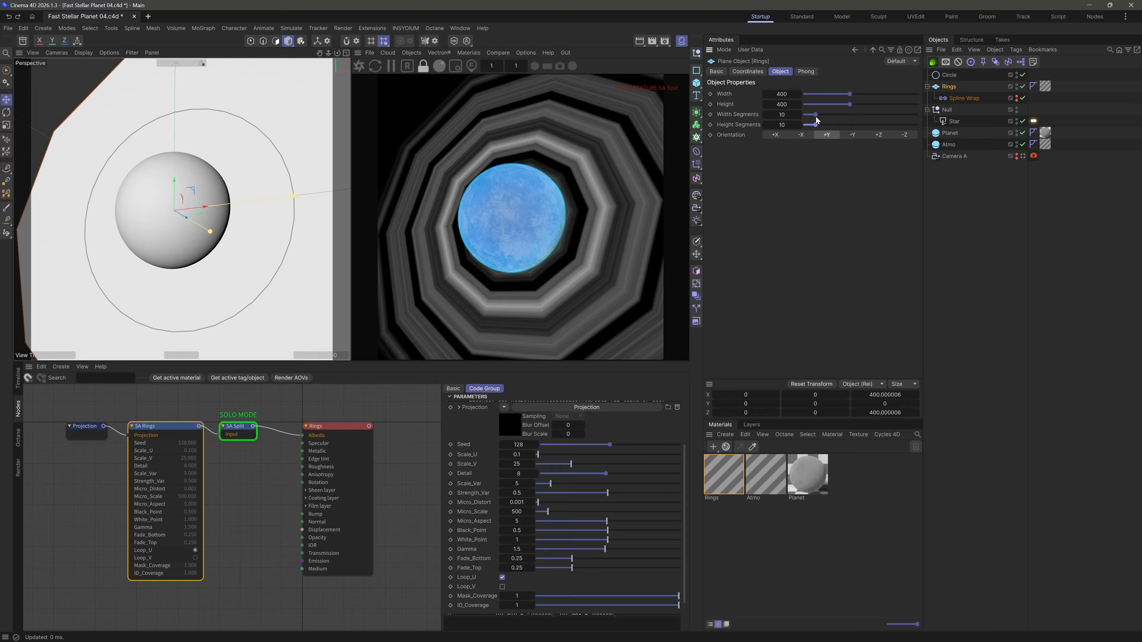
pyautogui.moveTo(816, 116)
pyautogui.mouseDown()
pyautogui.moveTo(859, 116)
pyautogui.moveTo(833, 116)
pyautogui.mouseUp()
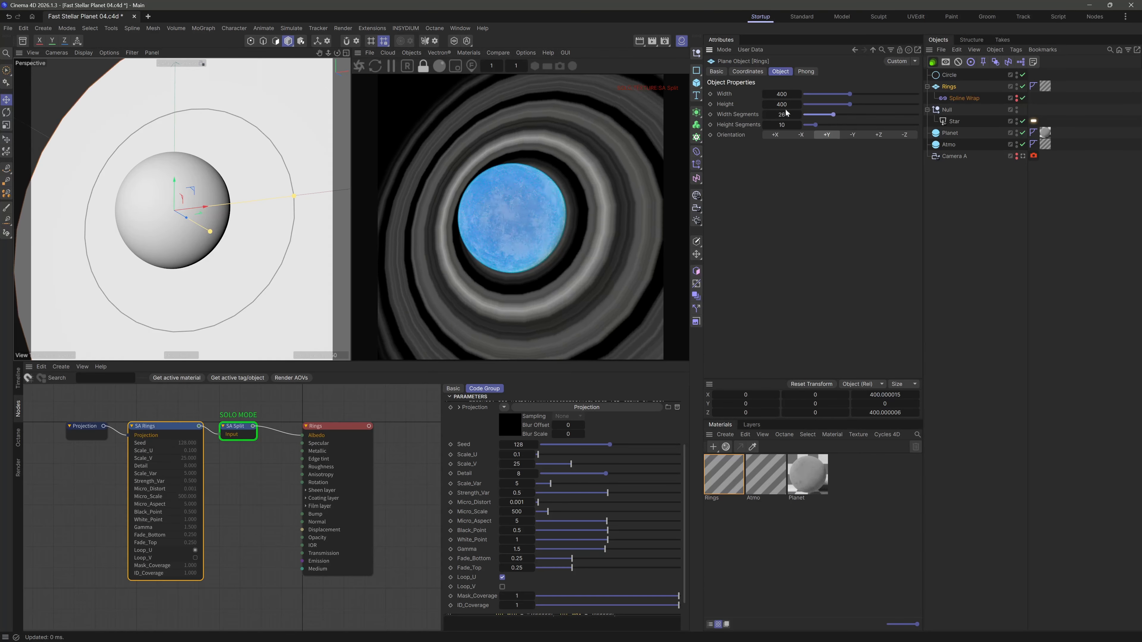
pyautogui.press('n')
pyautogui.press('b')
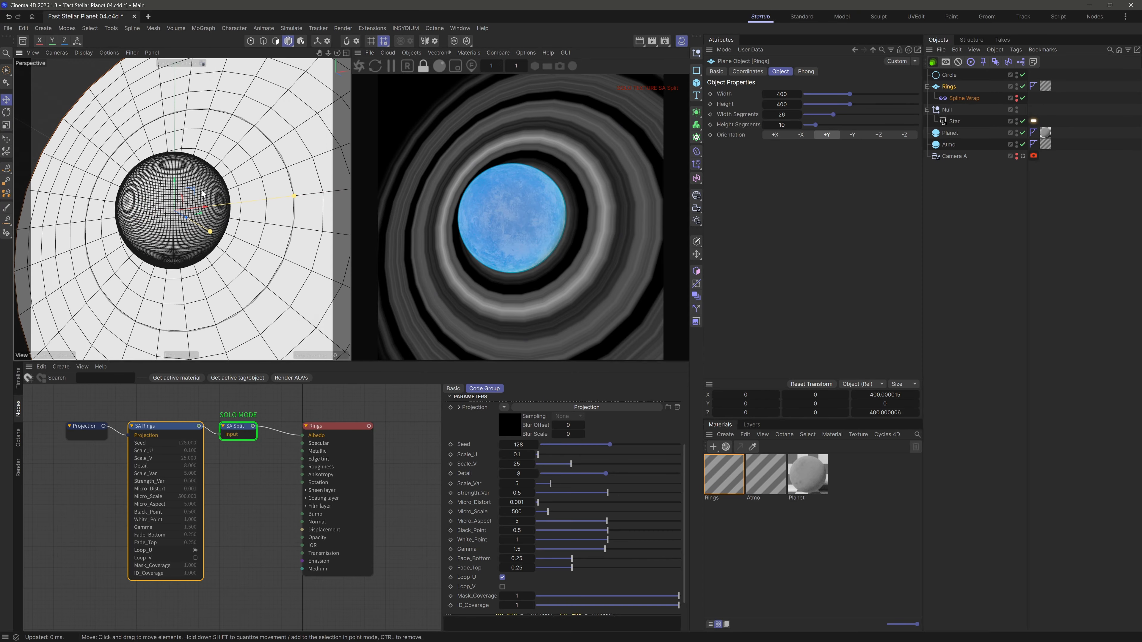
pyautogui.moveTo(837, 116); pyautogui.dragTo(880, 116)
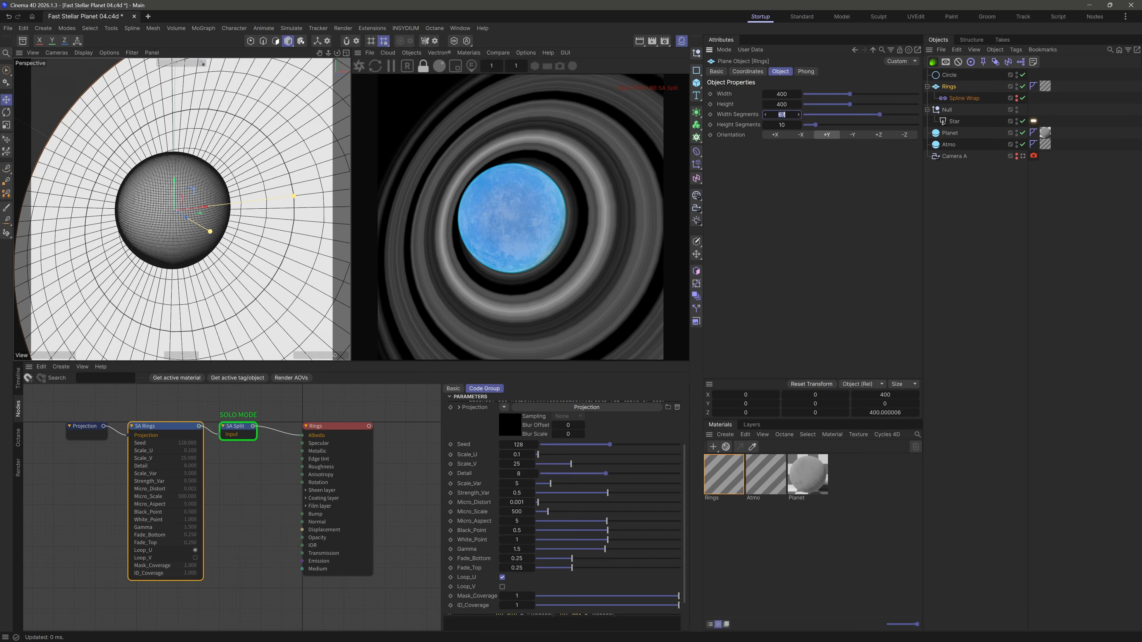
pyautogui.press('Return')
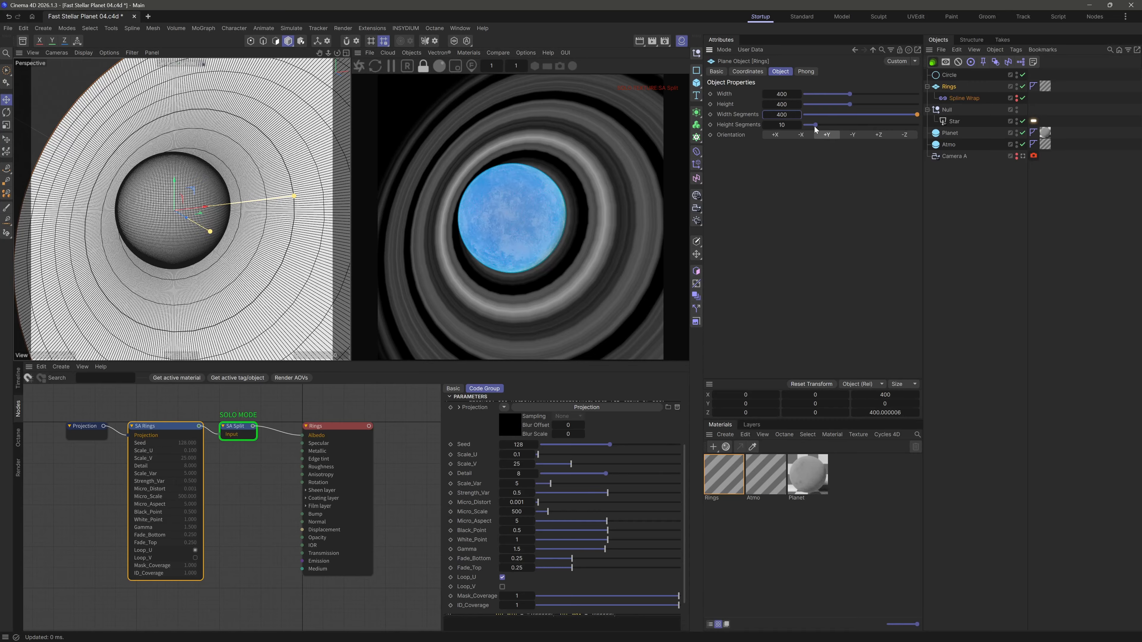
# Reduce the Rings plane's height segments to 1 and set its height to 100
pyautogui.moveTo(816, 126); pyautogui.dragTo(764, 130)
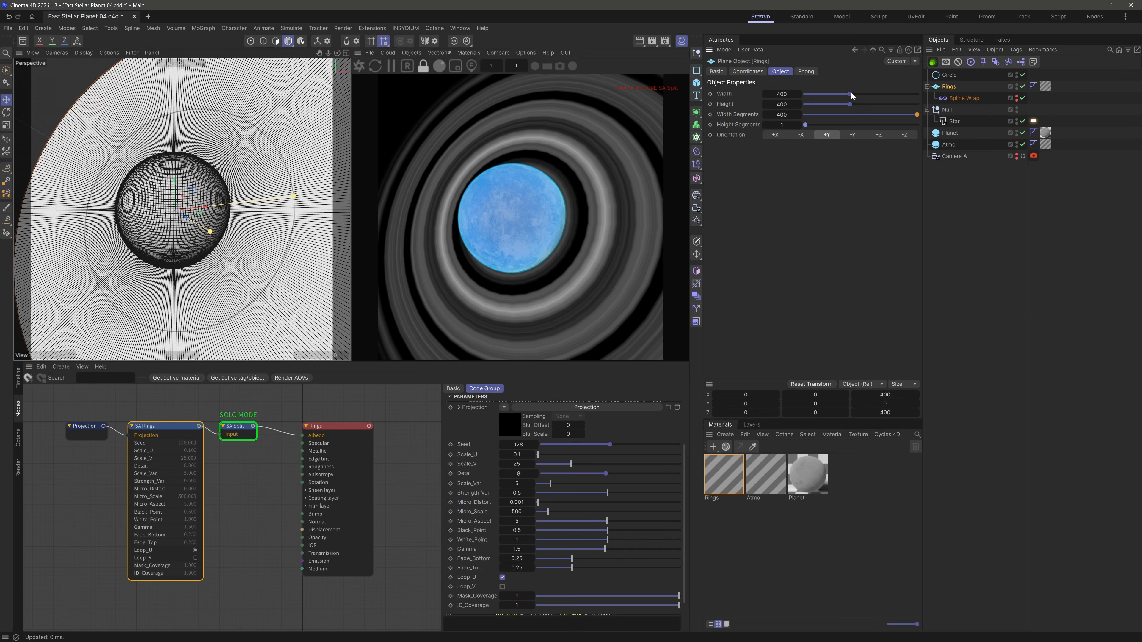
pyautogui.moveTo(851, 96); pyautogui.dragTo(818, 109)
pyautogui.click(788, 105)
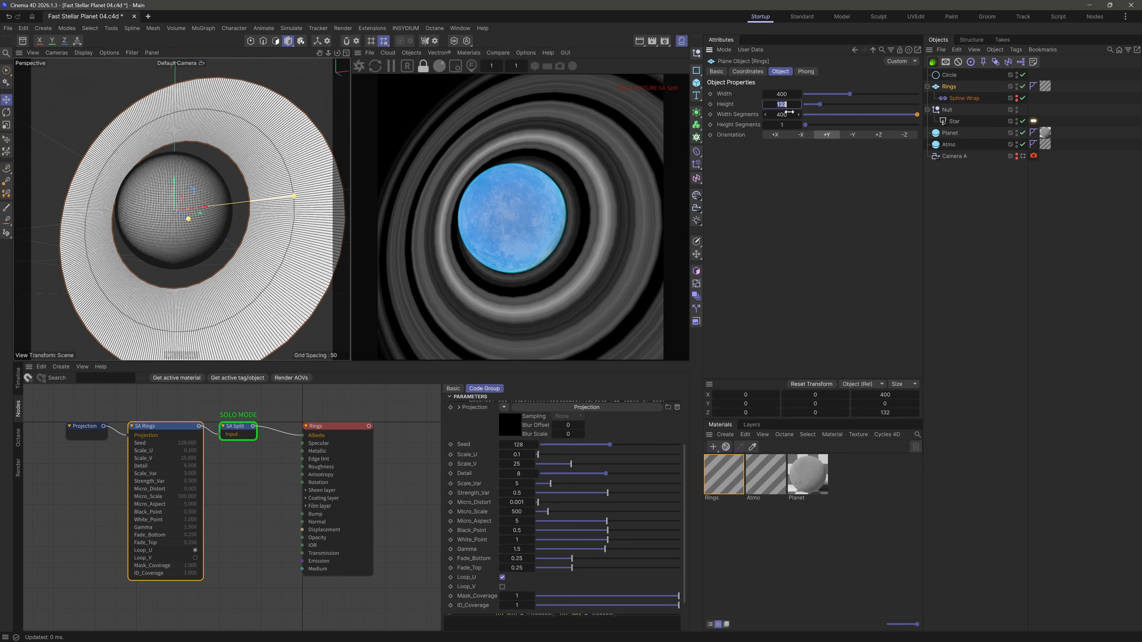
pyautogui.press('Return')
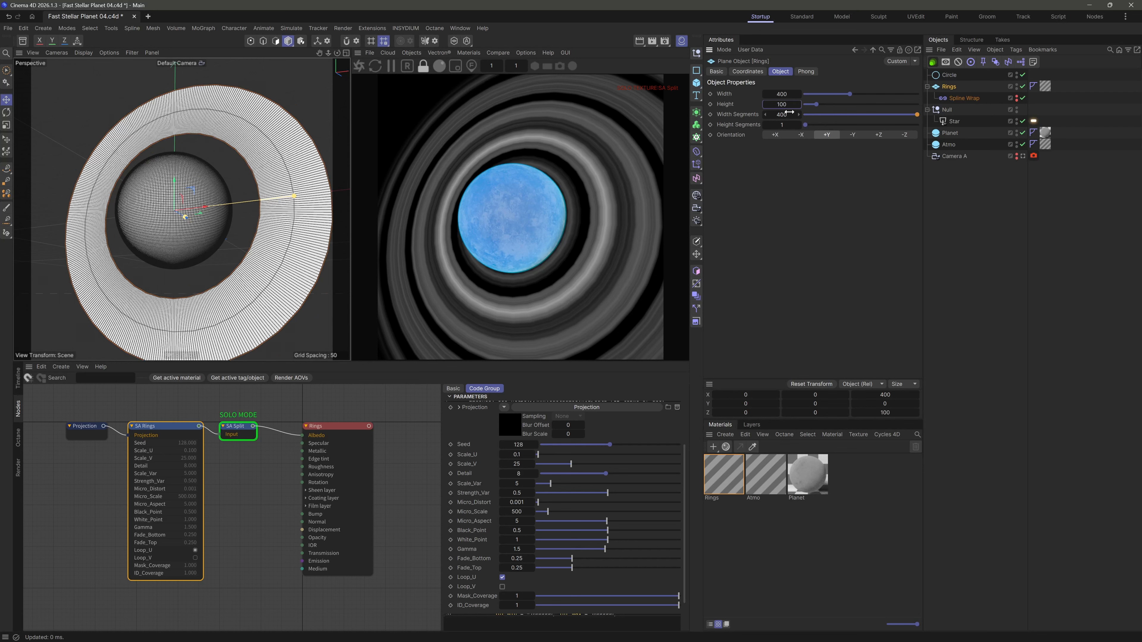
# Restart the live render with the full Rings material instead of the soloed SA Split node, and save the scene
pyautogui.click(361, 67)
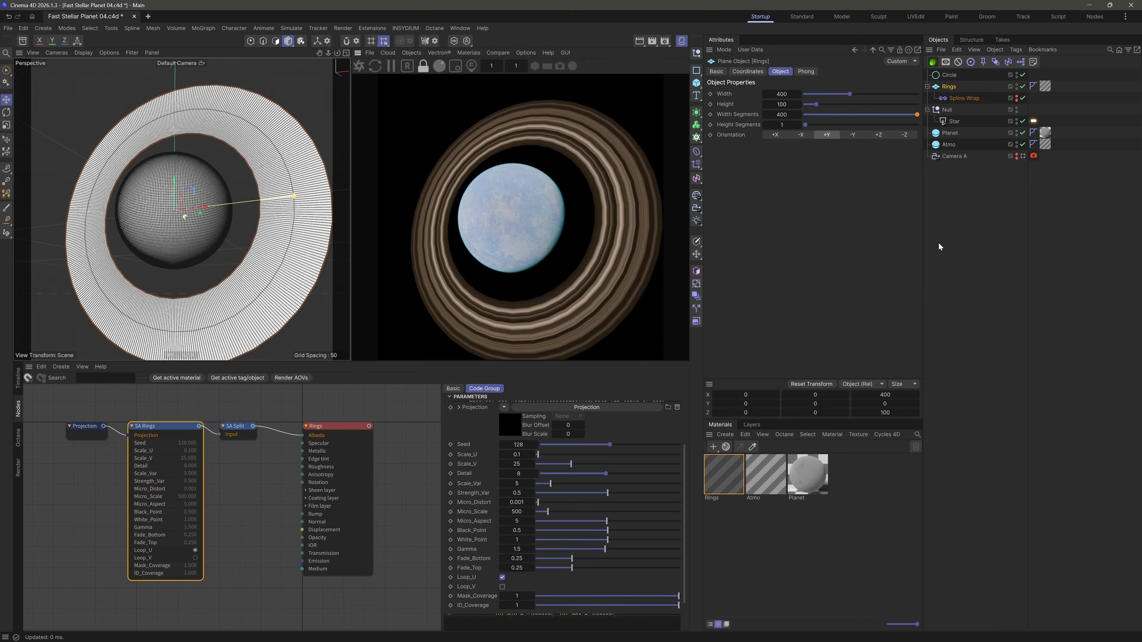
pyautogui.click(982, 245)
pyautogui.hotkey('ctrl', 's')
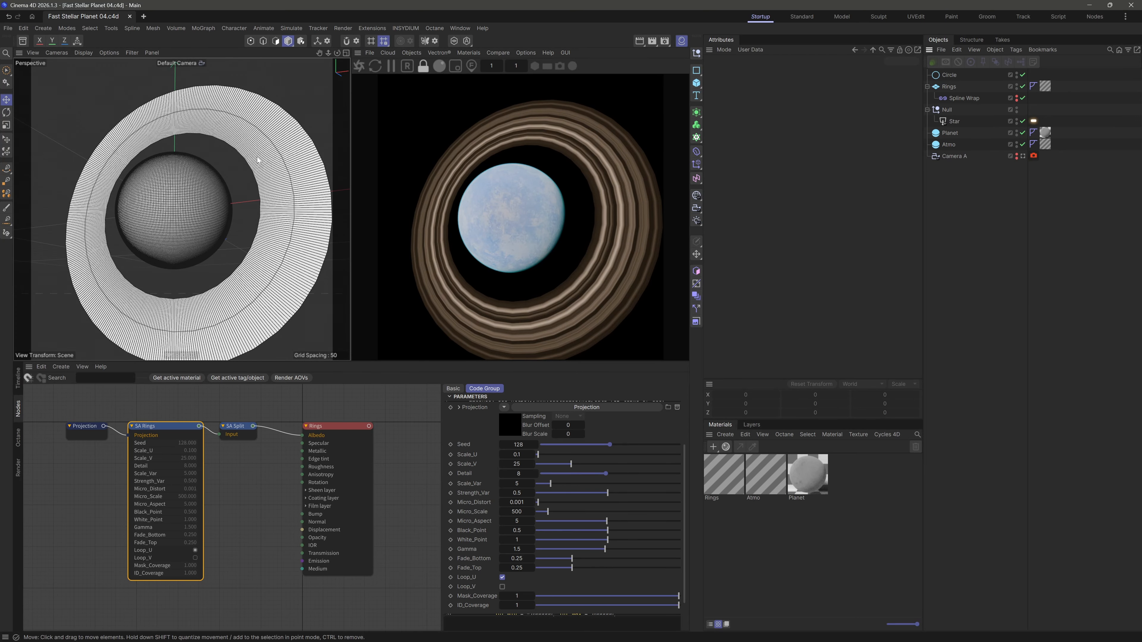
# Set the Circle spline to 128 points with Uniform interpolation to smooth the rings
pyautogui.scroll(10, 263, 163)
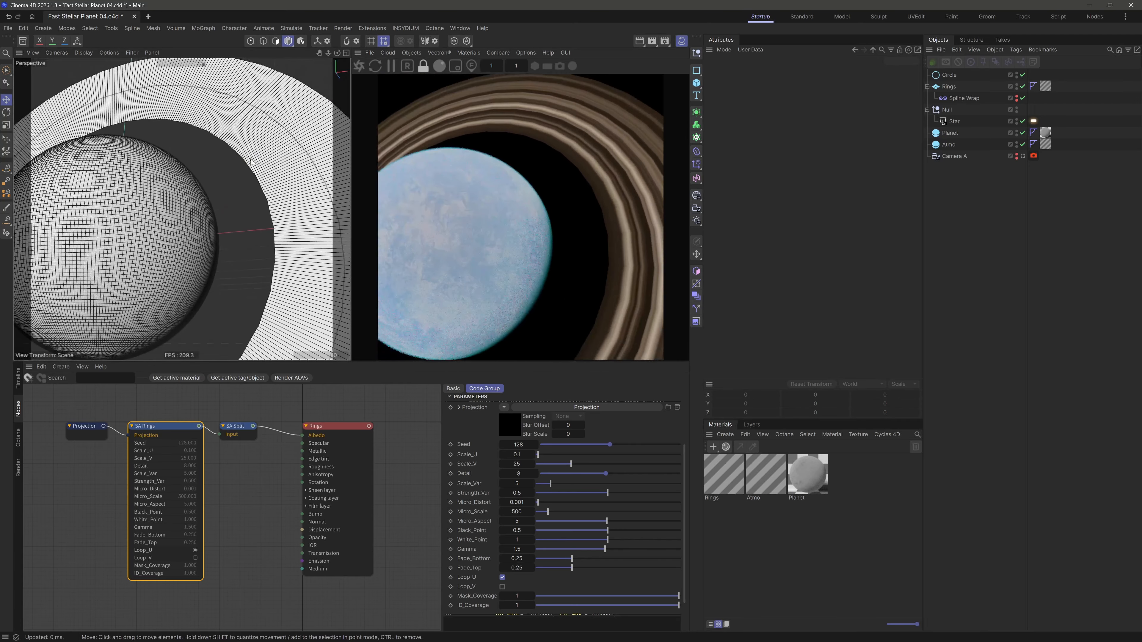
pyautogui.click(950, 76)
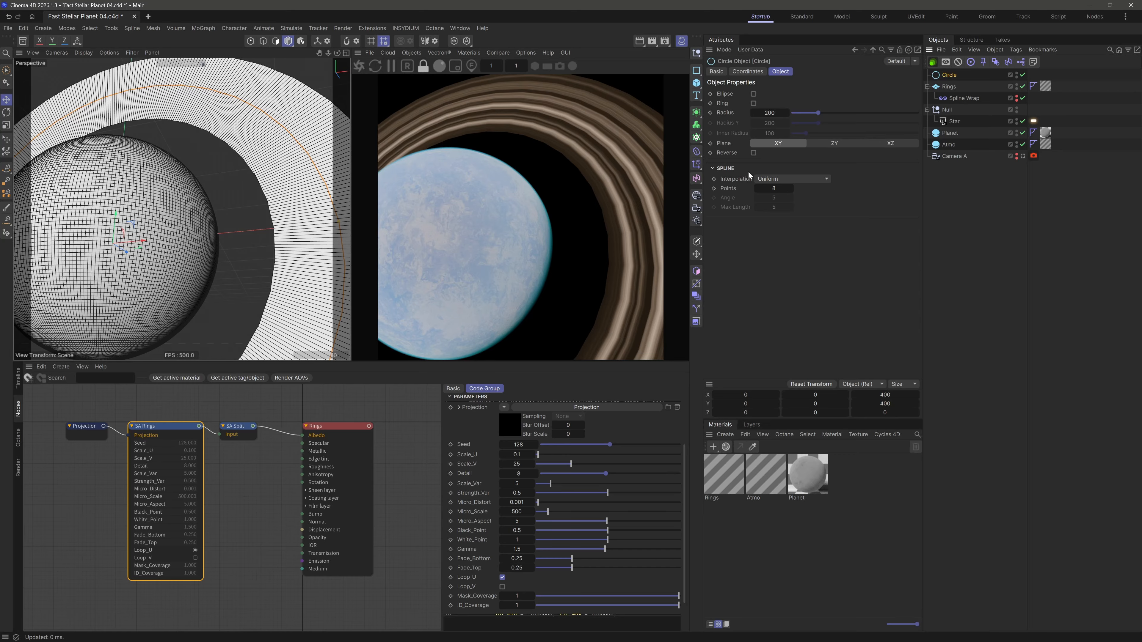
pyautogui.click(797, 180)
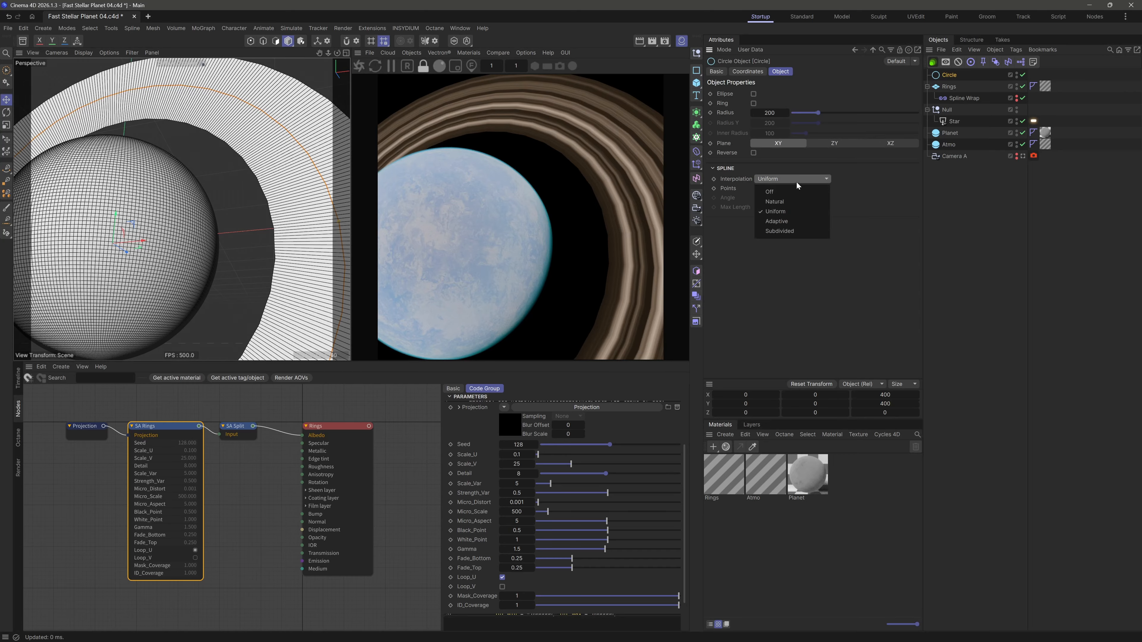
pyautogui.click(790, 212)
pyautogui.click(774, 188)
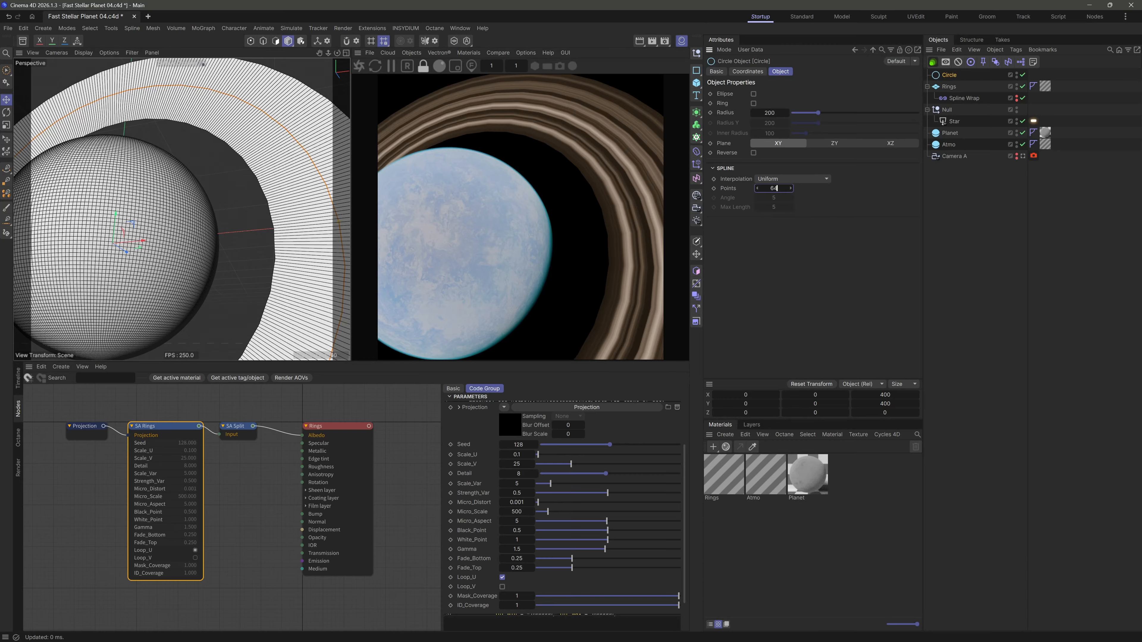
pyautogui.press('Return')
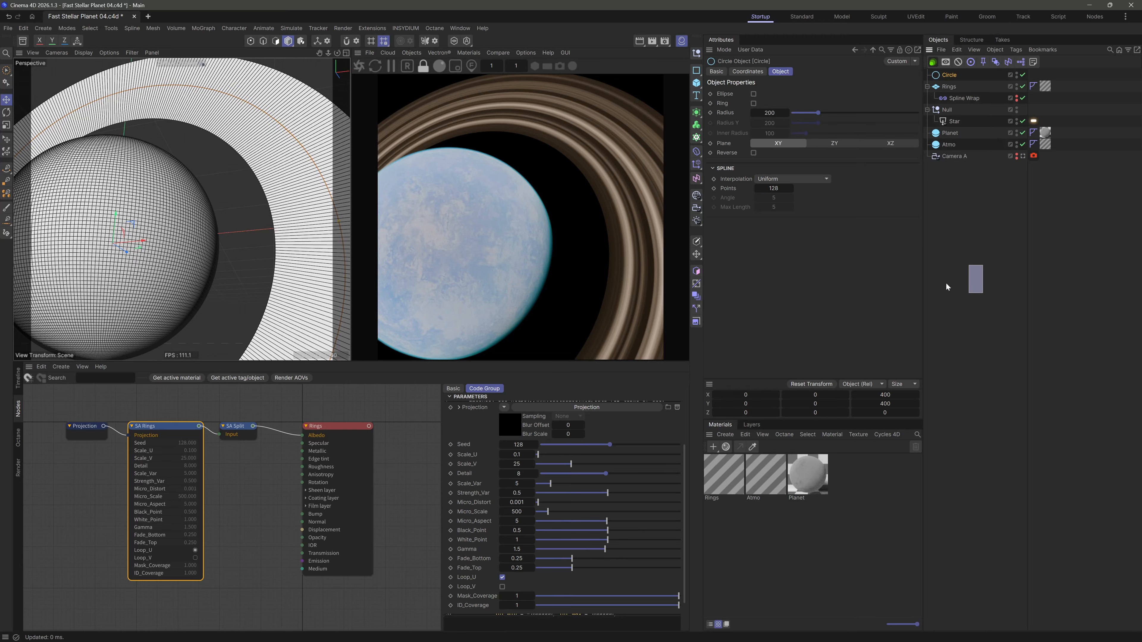
# Switch the viewport to Gouraud shading without wireframe lines and save the scene
pyautogui.click(972, 274)
pyautogui.scroll(3, 179, 195)
pyautogui.scroll(-5, 179, 195)
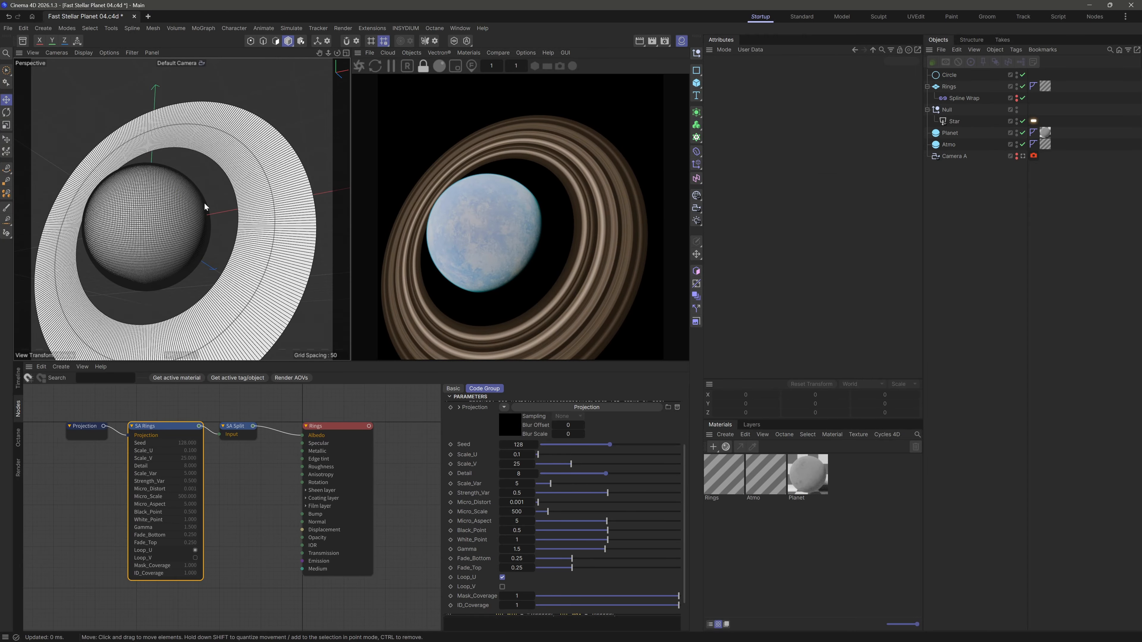
pyautogui.press('n')
pyautogui.press('a')
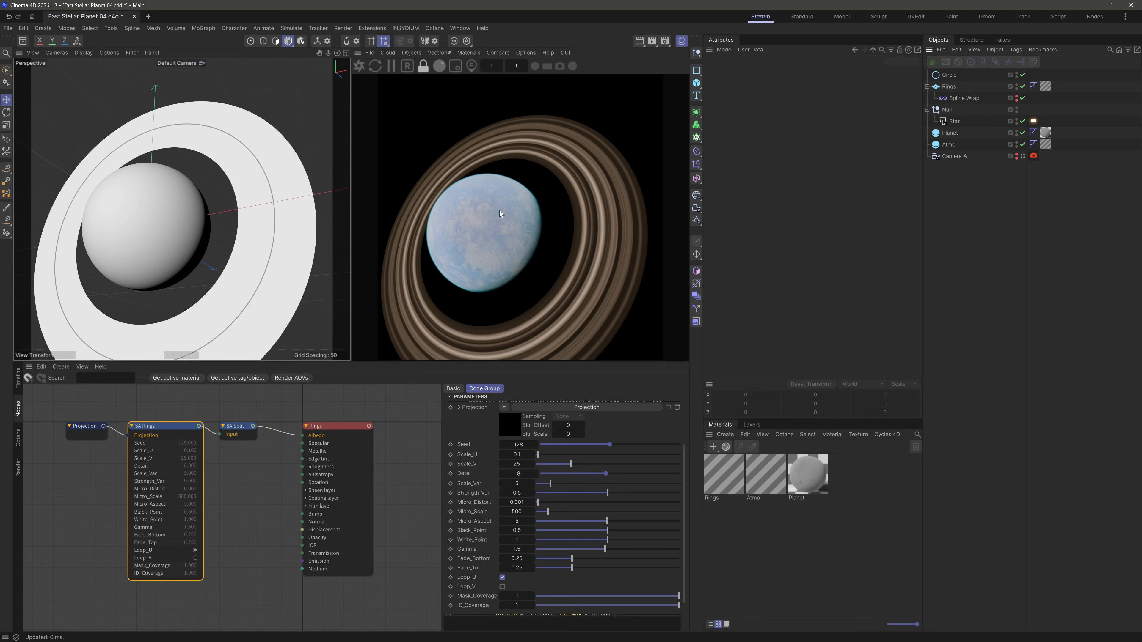
pyautogui.hotkey('ctrl', 's')
# Rotate the Circle spline freely to tilt the rings around the planet, at about 1.2°, -18.4° and 5.4°
pyautogui.click(950, 75)
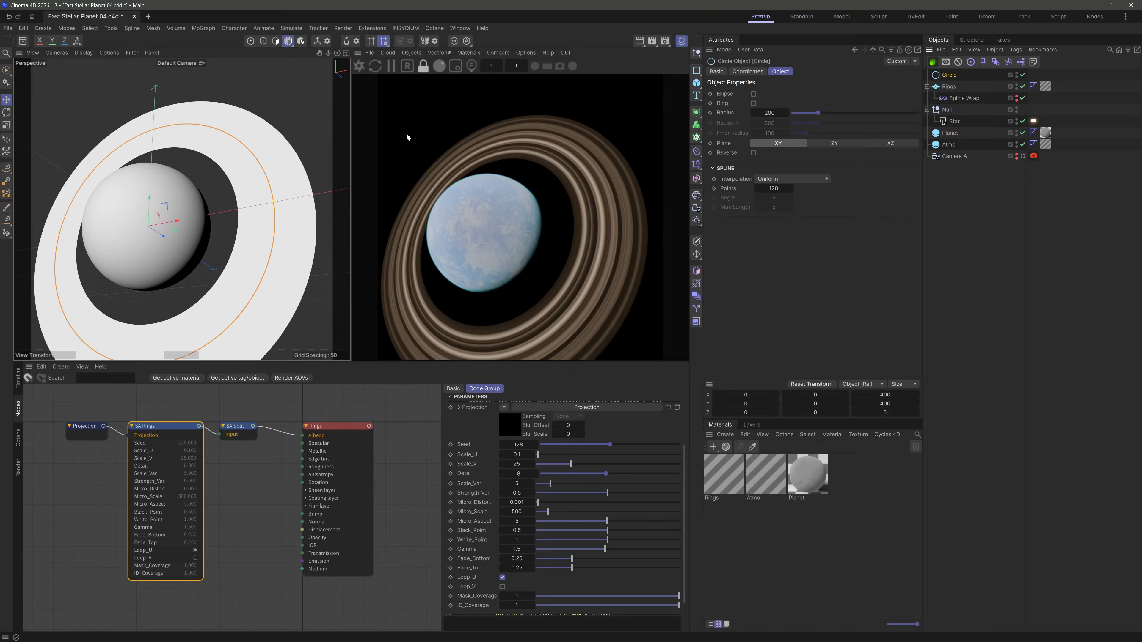
pyautogui.press('r')
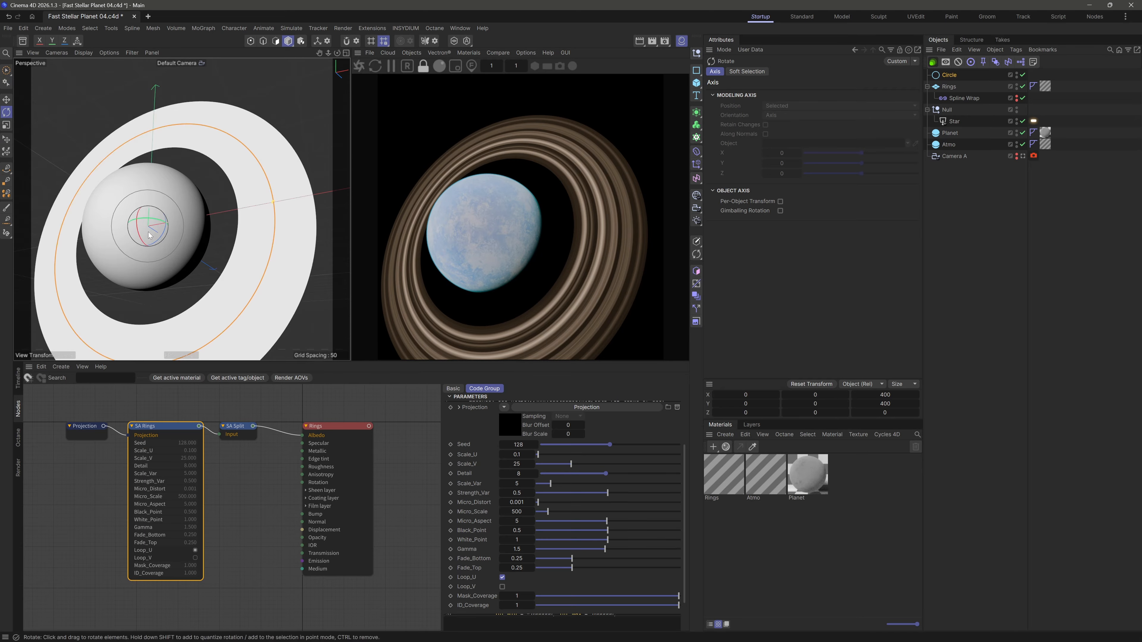
pyautogui.moveTo(150, 235); pyautogui.dragTo(494, 135)
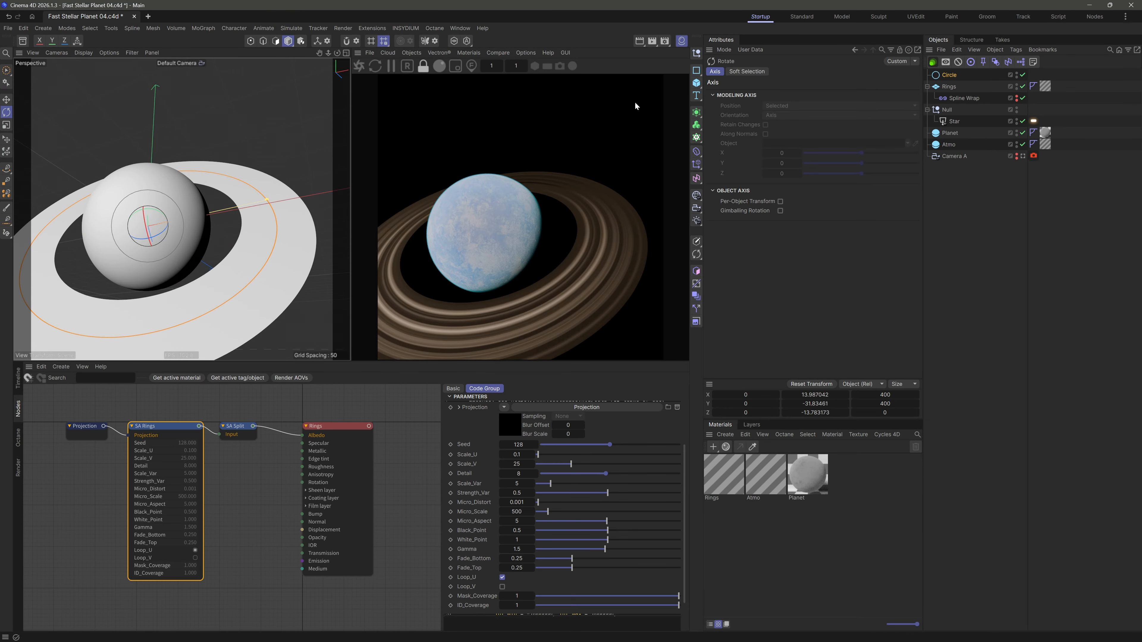
pyautogui.moveTo(147, 225)
pyautogui.mouseDown()
pyautogui.moveTo(142, 245)
pyautogui.moveTo(141, 222)
pyautogui.moveTo(145, 232)
pyautogui.mouseUp()
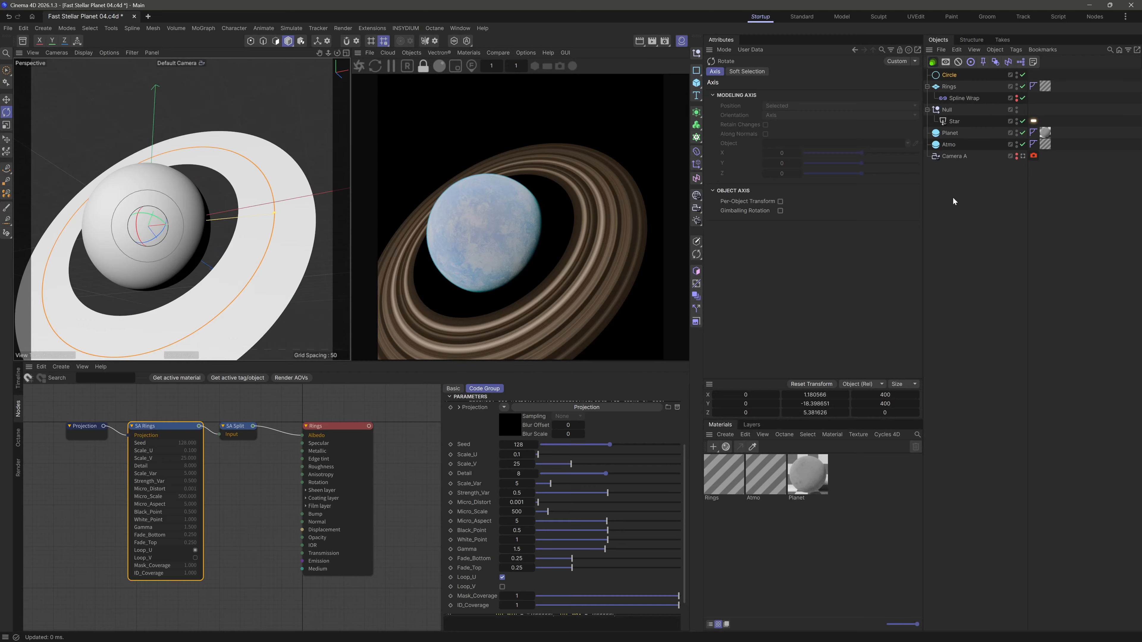
pyautogui.keyDown('alt'); pyautogui.moveTo(150, 214); pyautogui.dragTo(166, 194, button='middle'); pyautogui.keyUp('alt')
pyautogui.keyDown('alt'); pyautogui.moveTo(173, 199); pyautogui.dragTo(169, 192); pyautogui.keyUp('alt')
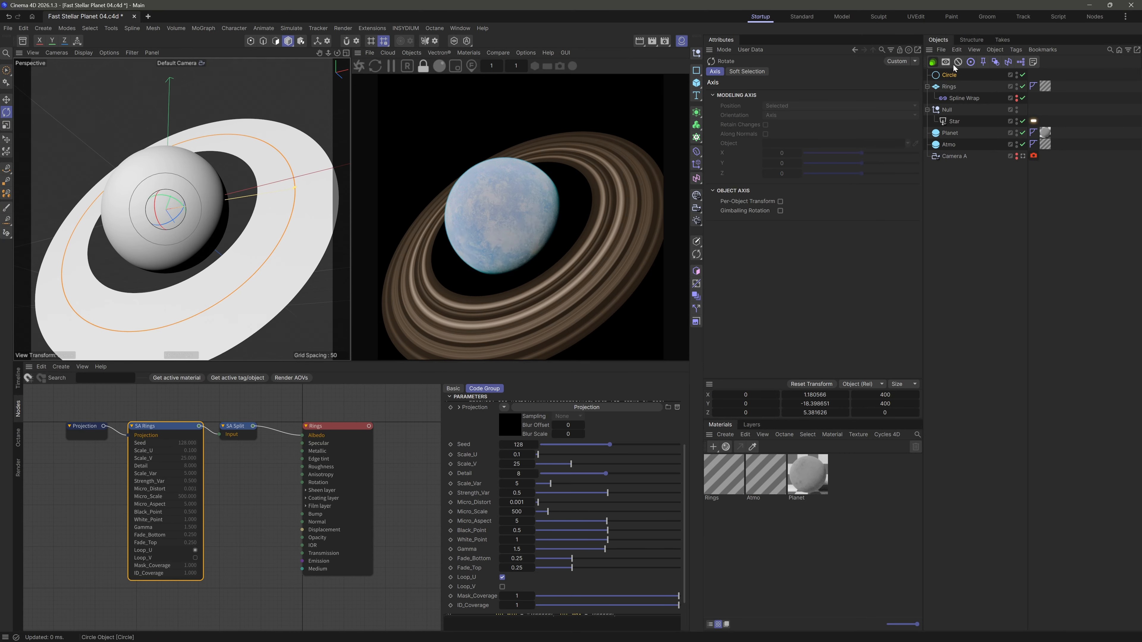
# Set both Fade_Bottom and Fade_Top of the SA Rings node to 0
pyautogui.click(262, 547)
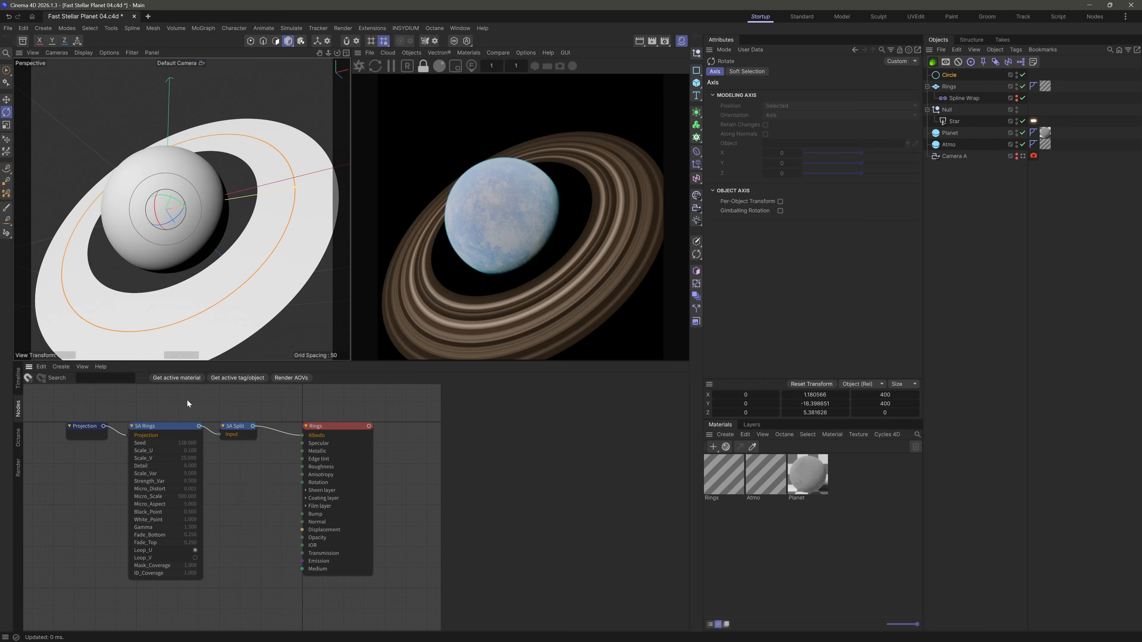
pyautogui.click(155, 426)
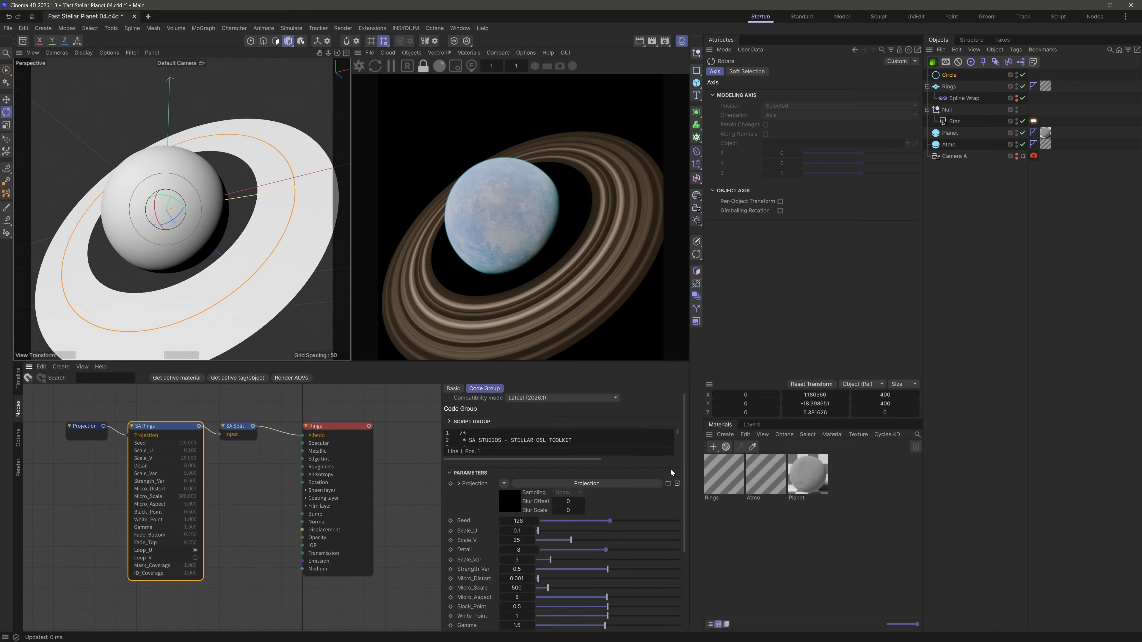
pyautogui.moveTo(686, 468); pyautogui.dragTo(683, 534)
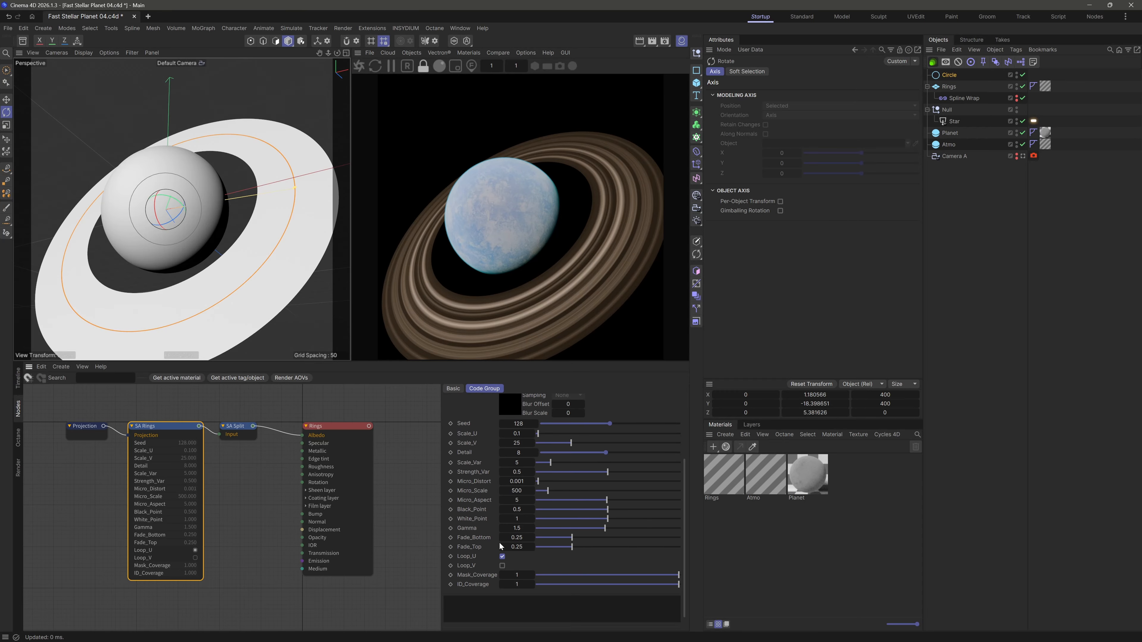
pyautogui.click(577, 539)
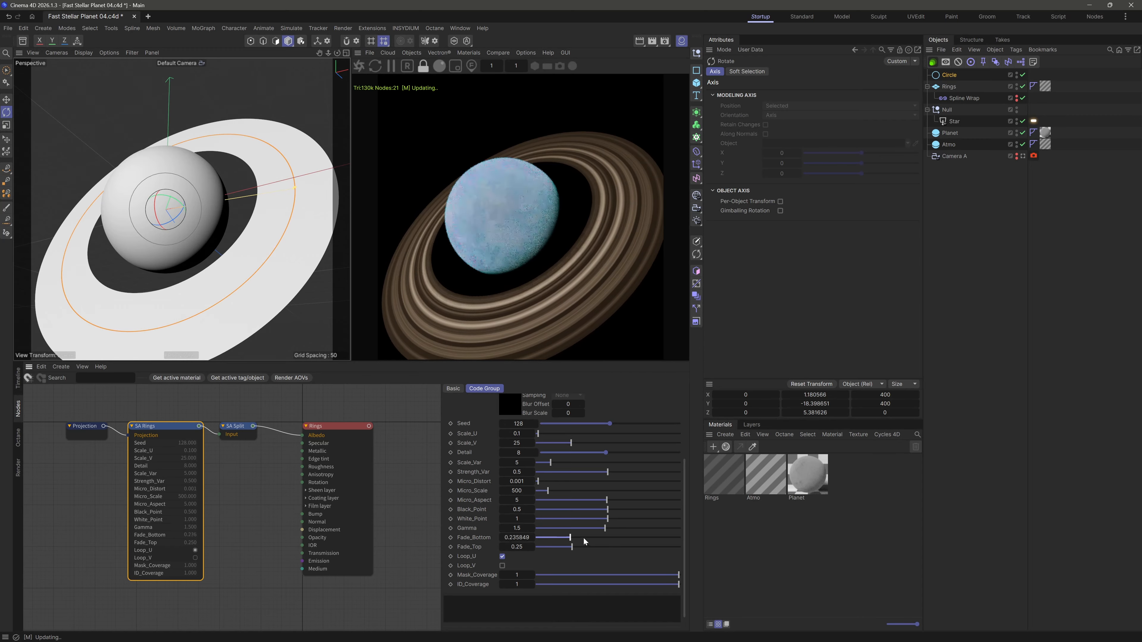
pyautogui.moveTo(573, 547); pyautogui.dragTo(532, 547)
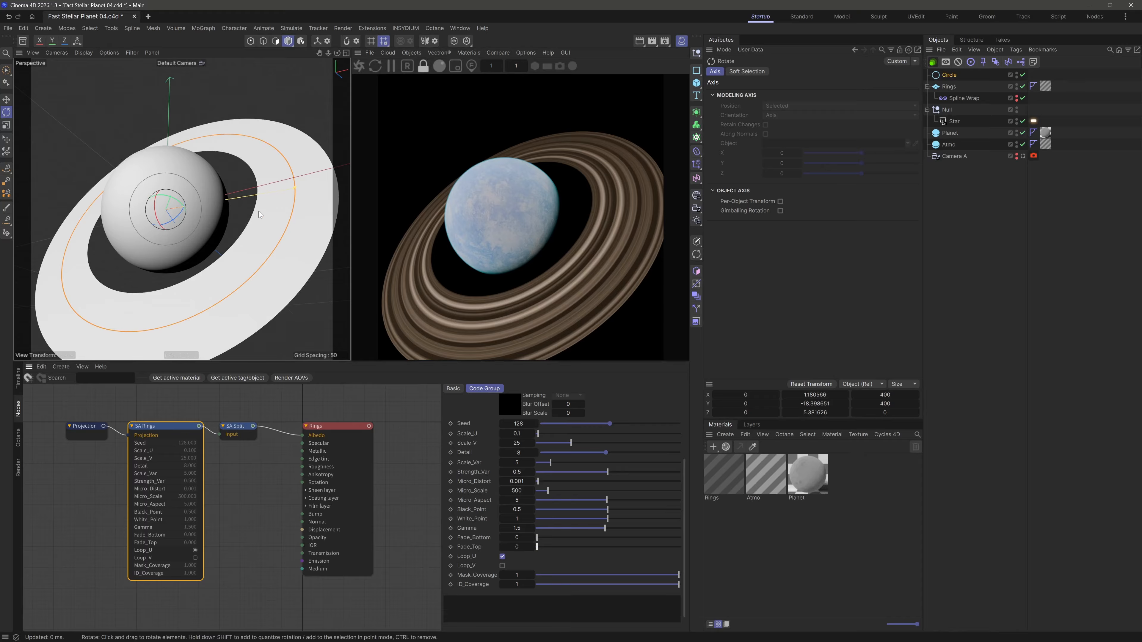
# Soften the ring edges by setting the SA Rings node's Fade_Bottom to about 0.19 and Fade_Top to about 0.34
pyautogui.scroll(5, 258, 210)
pyautogui.scroll(-6, 283, 215)
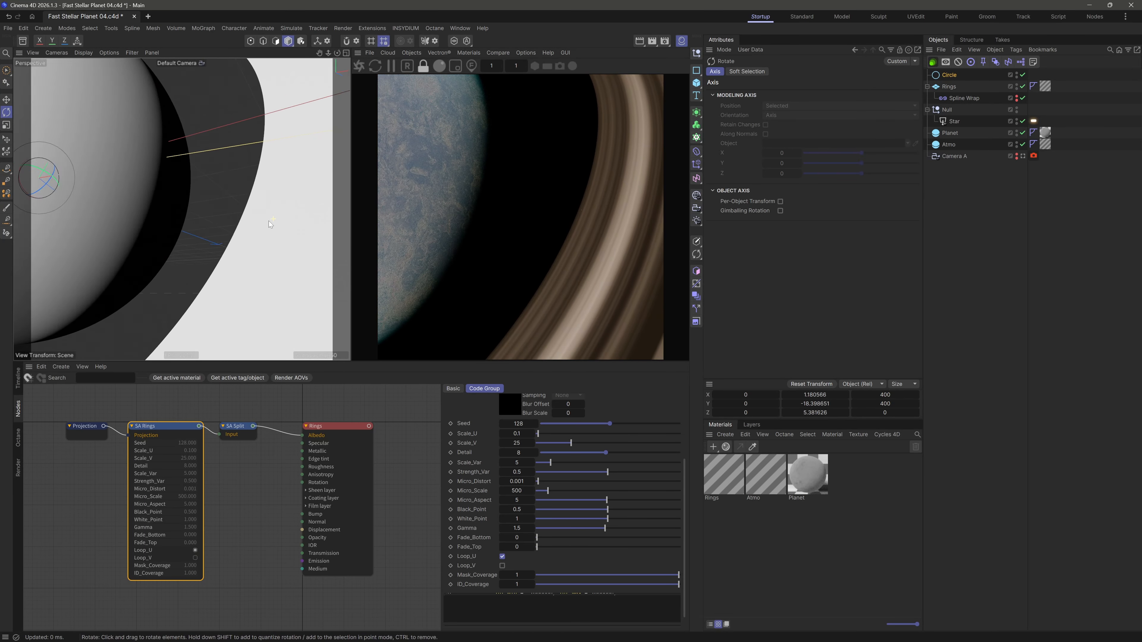
pyautogui.keyDown('alt'); pyautogui.moveTo(274, 228); pyautogui.dragTo(252, 211, button='middle'); pyautogui.keyUp('alt')
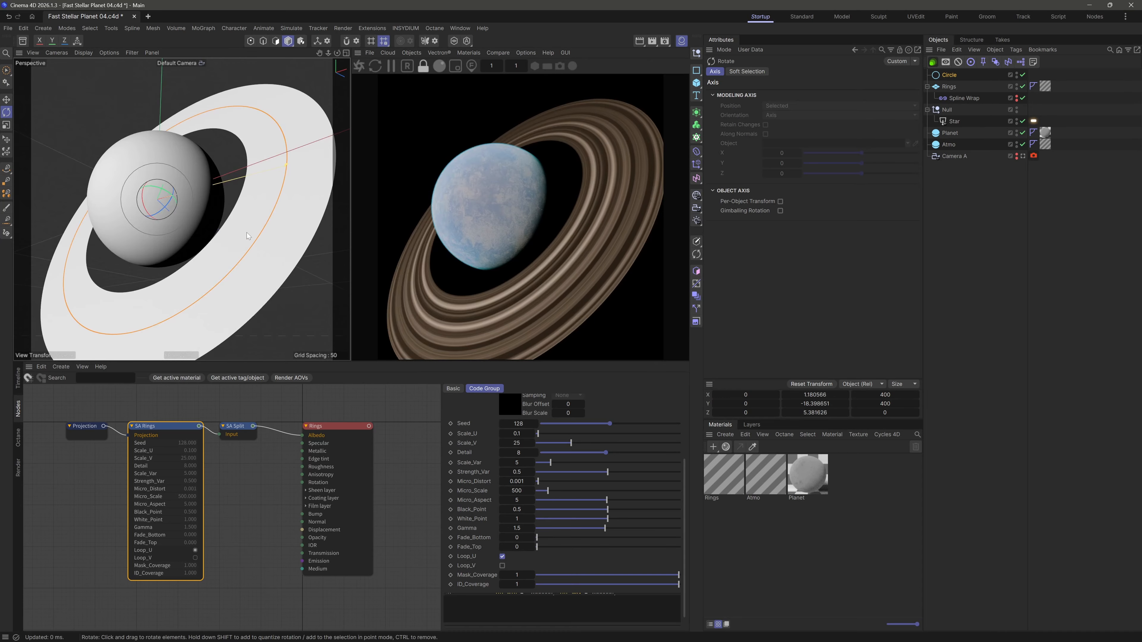
pyautogui.moveTo(548, 540); pyautogui.dragTo(582, 545)
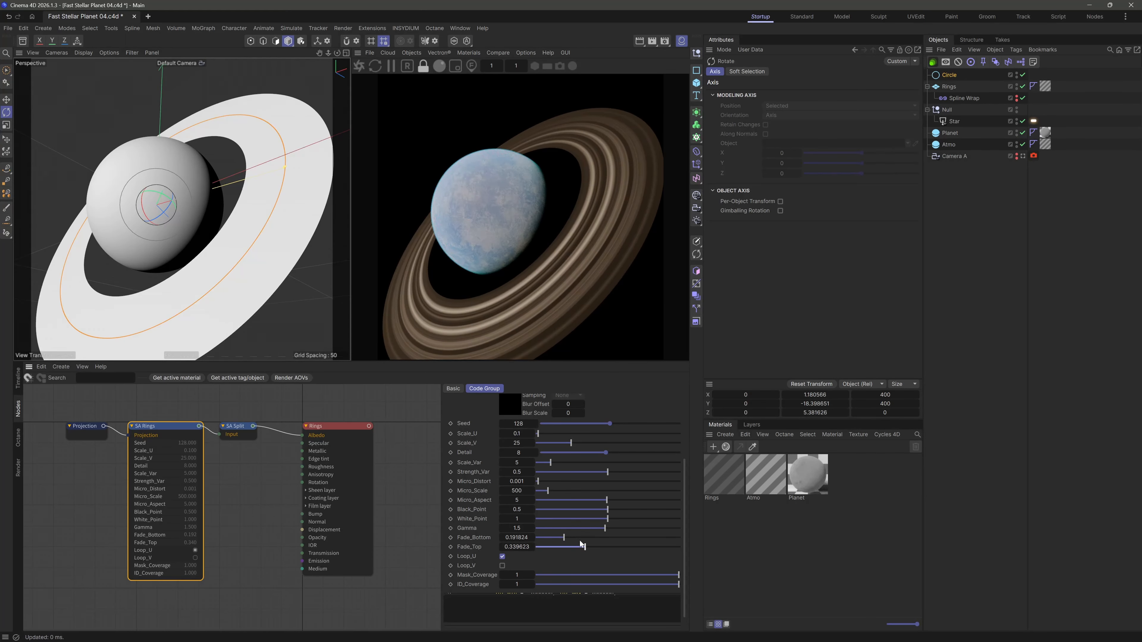
# Set the Rings plane's height to 80 and save the scene
pyautogui.click(948, 87)
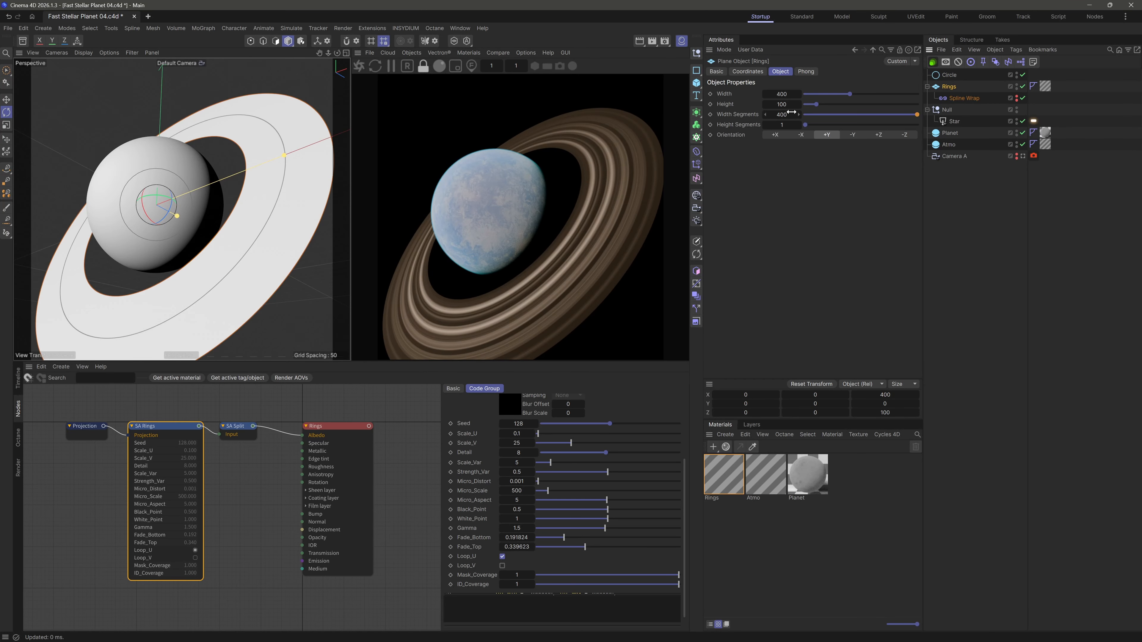
pyautogui.click(782, 104)
pyautogui.write('80')
pyautogui.press('Return')
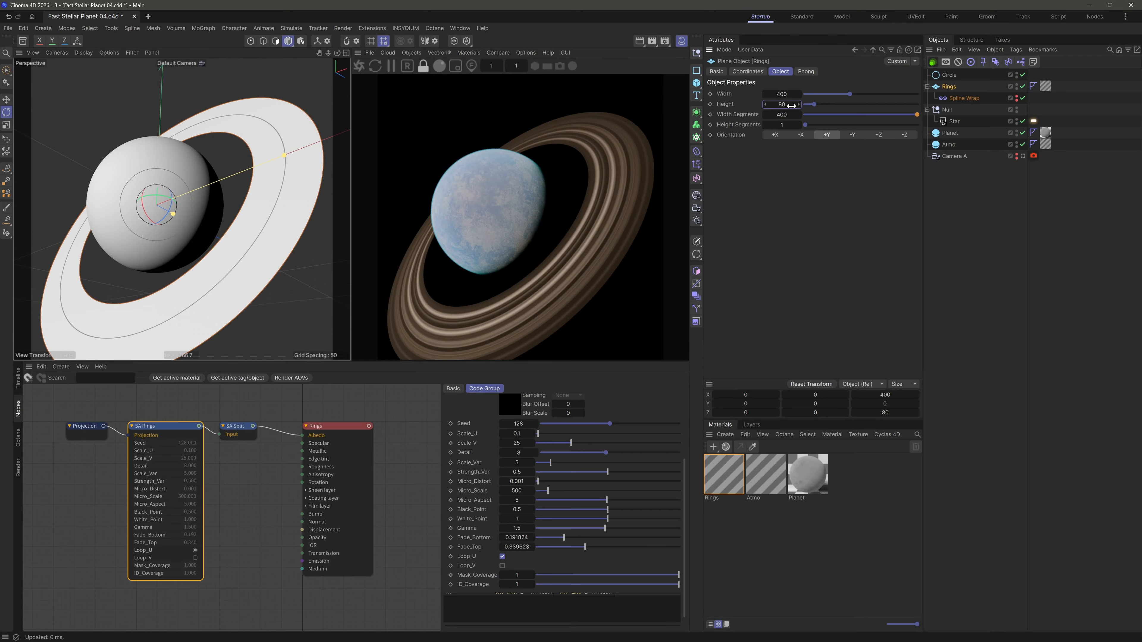
pyautogui.keyDown('alt'); pyautogui.moveTo(213, 217); pyautogui.dragTo(217, 204); pyautogui.keyUp('alt')
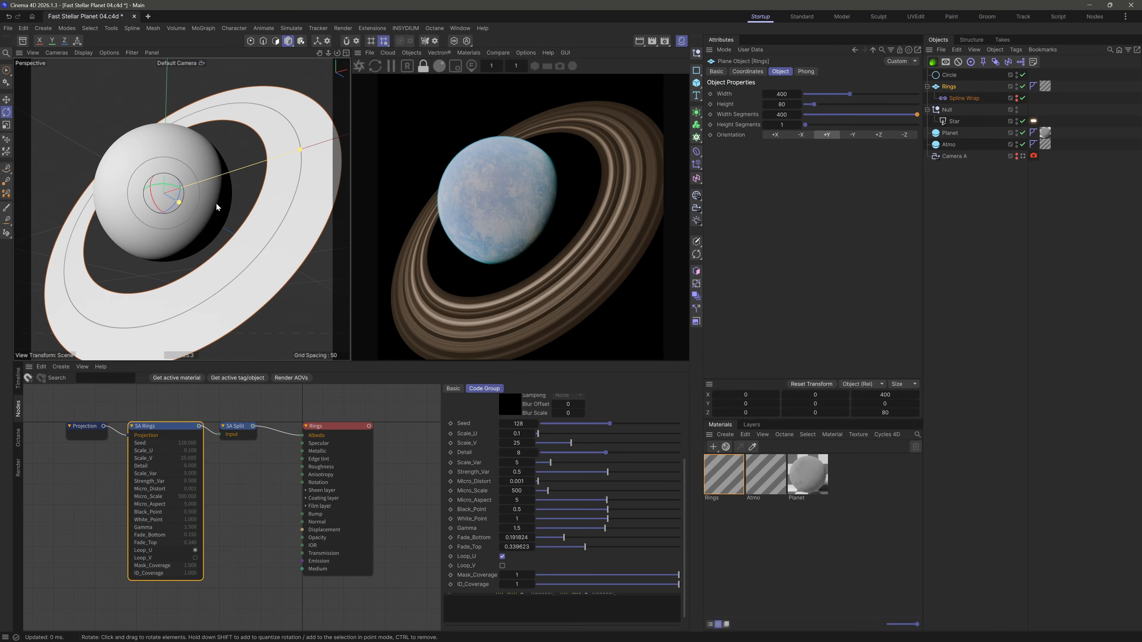
pyautogui.click(996, 301)
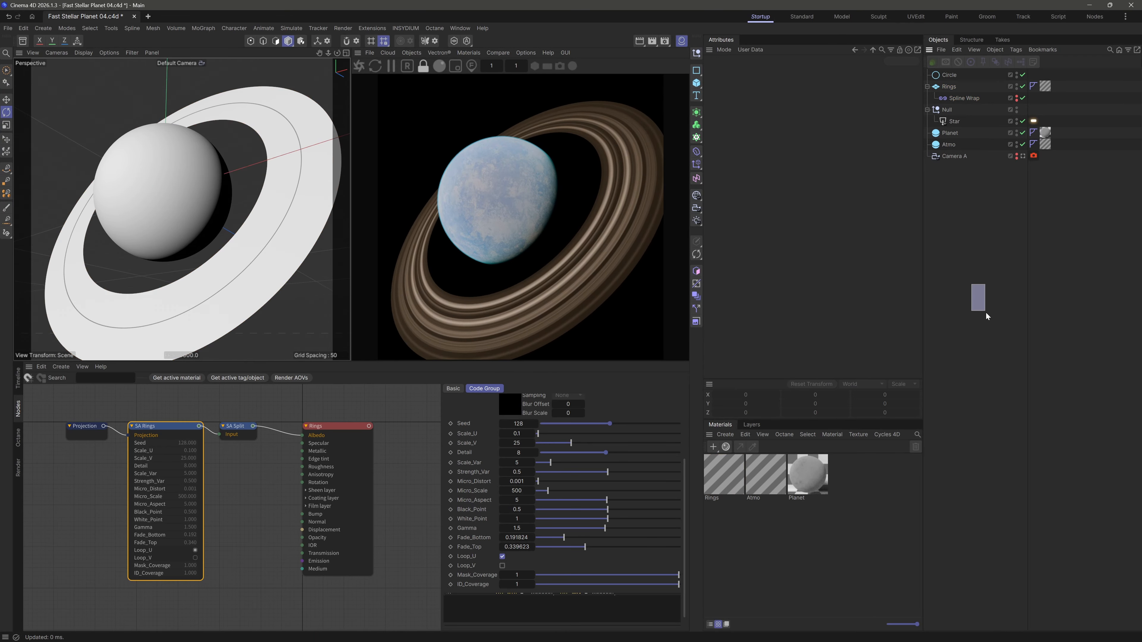
pyautogui.hotkey('ctrl', 's')
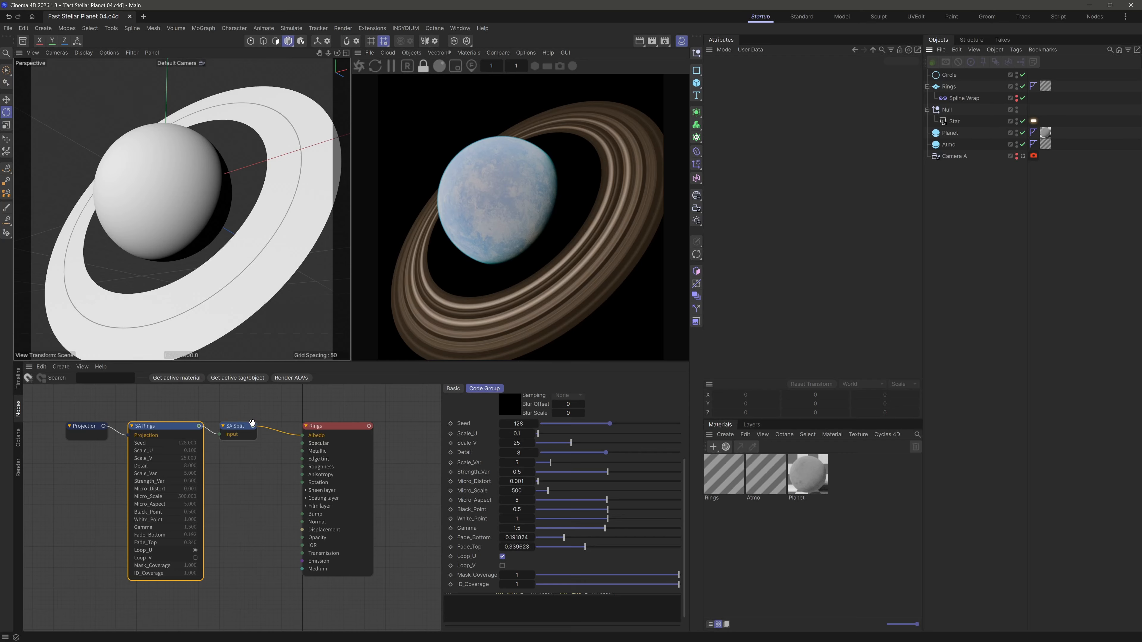
# Connect the SA Split output to the Bump input of the Rings material as well
pyautogui.moveTo(254, 427); pyautogui.dragTo(302, 516)
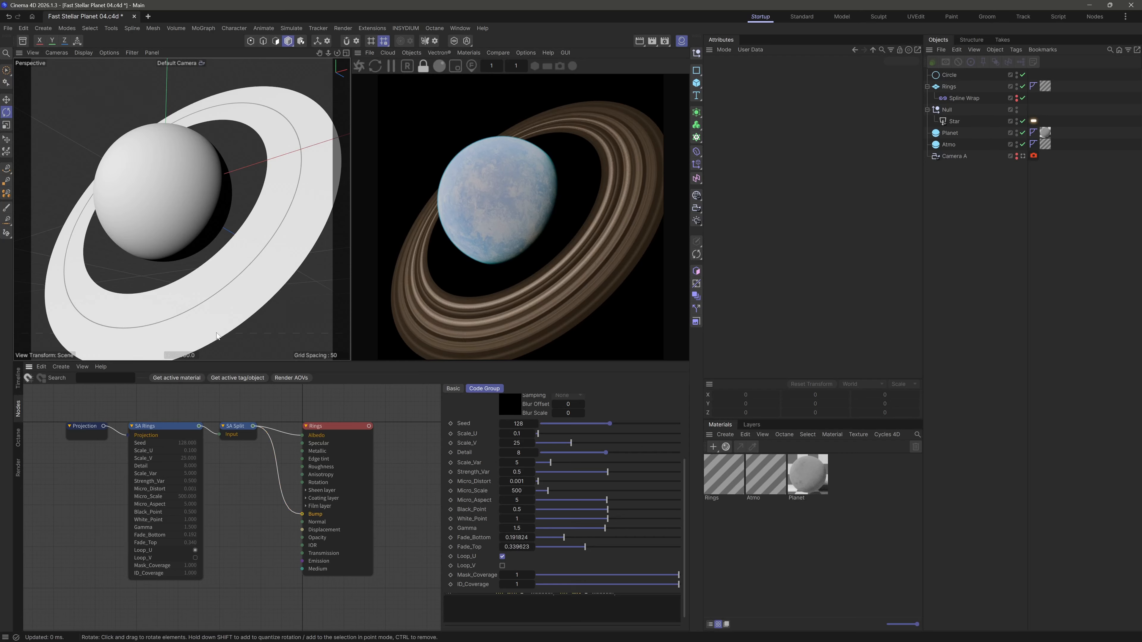
pyautogui.scroll(5, 258, 276)
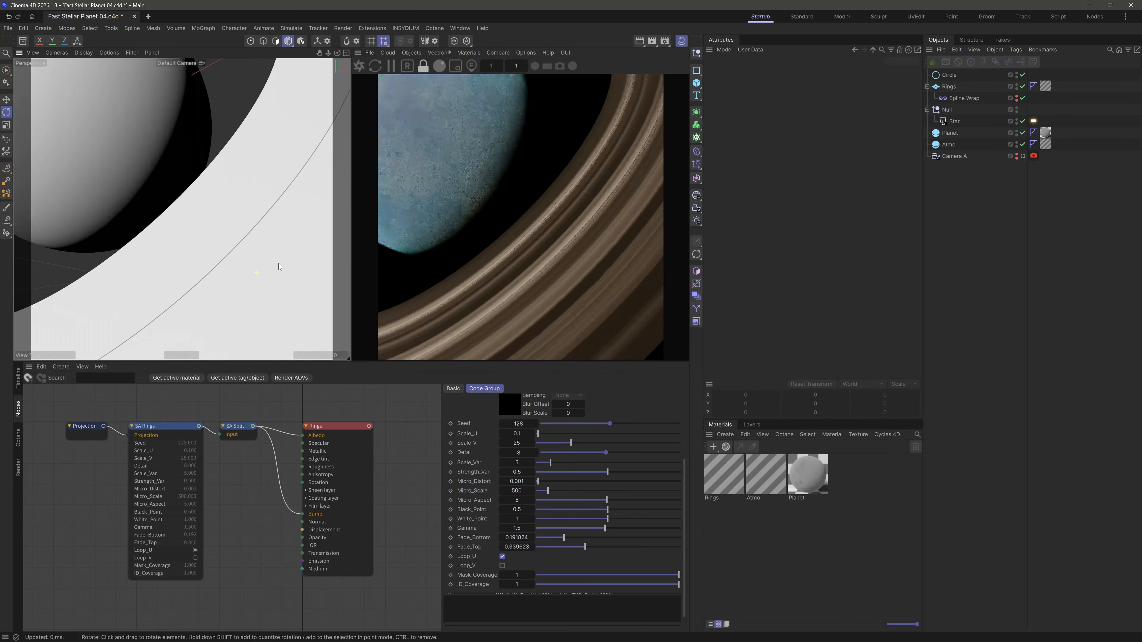
pyautogui.moveTo(302, 517); pyautogui.dragTo(303, 514)
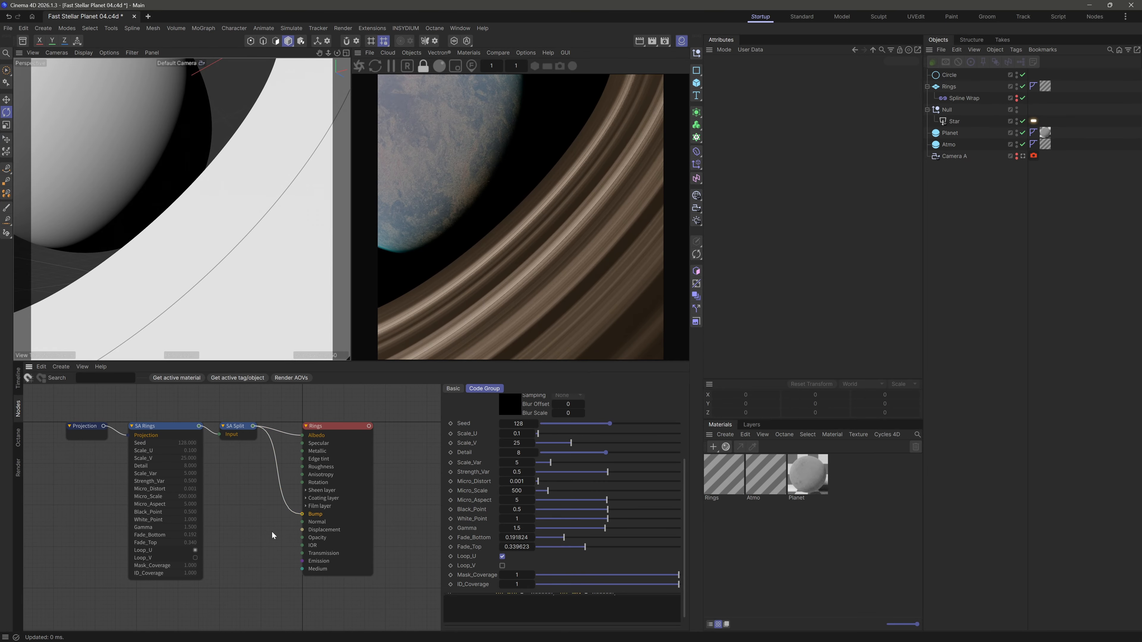
# Set the Rings material's bump height to about 0.031
pyautogui.click(321, 427)
pyautogui.click(540, 398)
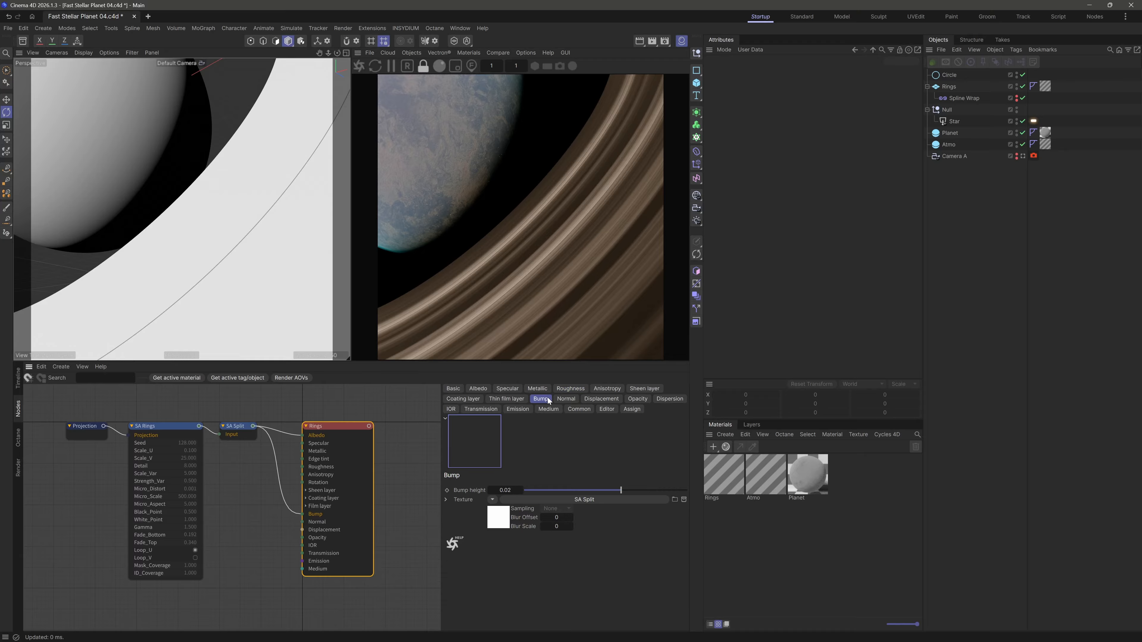
pyautogui.moveTo(621, 491); pyautogui.dragTo(630, 491)
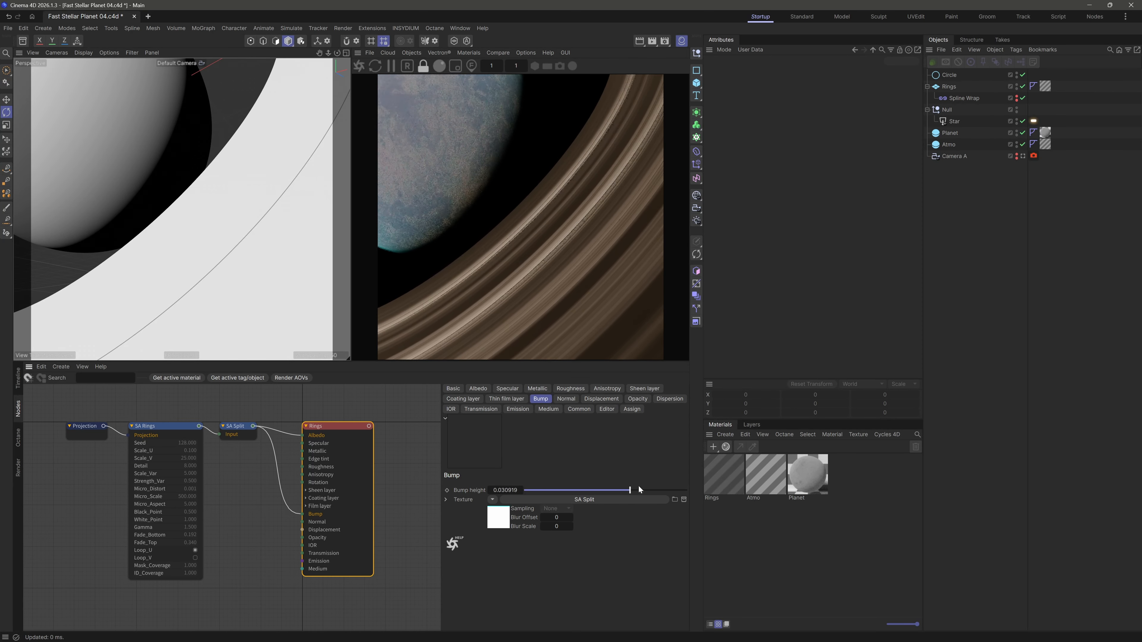
pyautogui.scroll(-5, 232, 216)
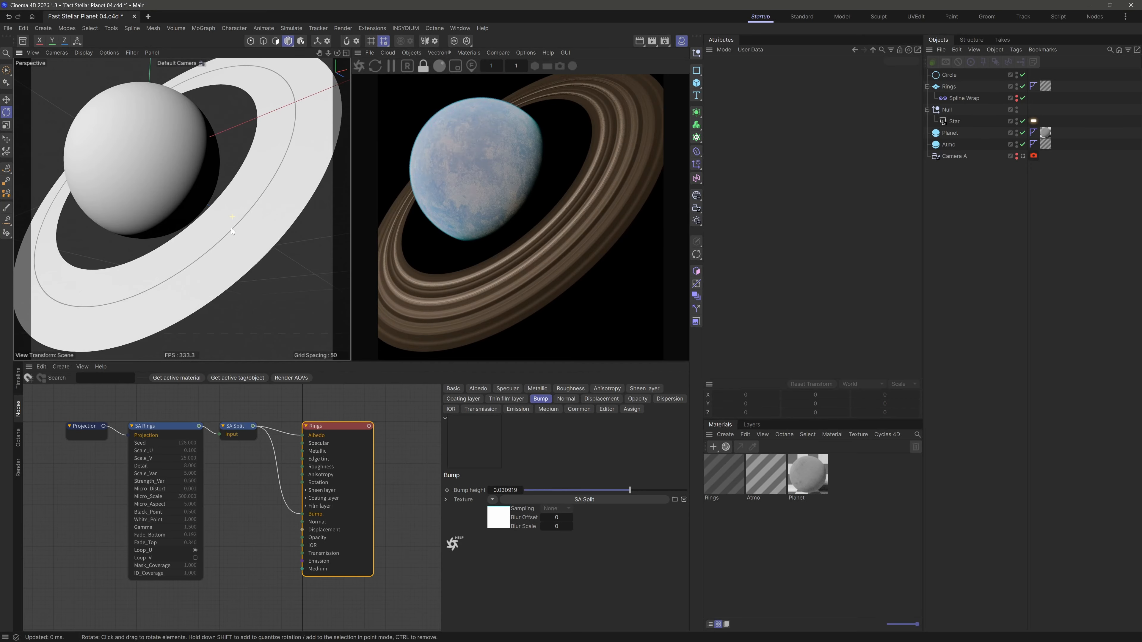
pyautogui.moveTo(232, 231)
pyautogui.keyDown('alt'); pyautogui.mouseDown()
pyautogui.moveTo(143, 237)
pyautogui.moveTo(140, 186)
pyautogui.moveTo(213, 209)
pyautogui.moveTo(271, 245)
pyautogui.moveTo(245, 231)
pyautogui.moveTo(241, 252)
pyautogui.mouseUp(); pyautogui.keyUp('alt')
# Duplicate the SA Split node with its SA Rings input and set the copy's channel to Green (Mask)
pyautogui.click(238, 426)
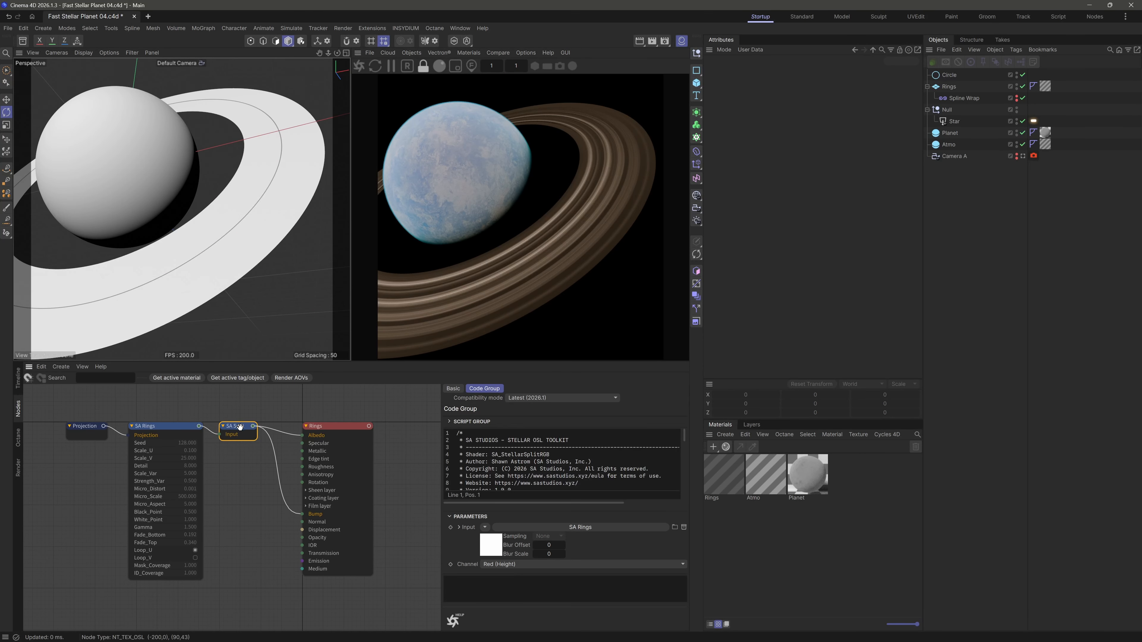
pyautogui.moveTo(237, 471)
pyautogui.keyDown('ctrl'); pyautogui.mouseDown()
pyautogui.moveTo(241, 462)
pyautogui.moveTo(220, 467)
pyautogui.mouseUp(); pyautogui.keyUp('ctrl')
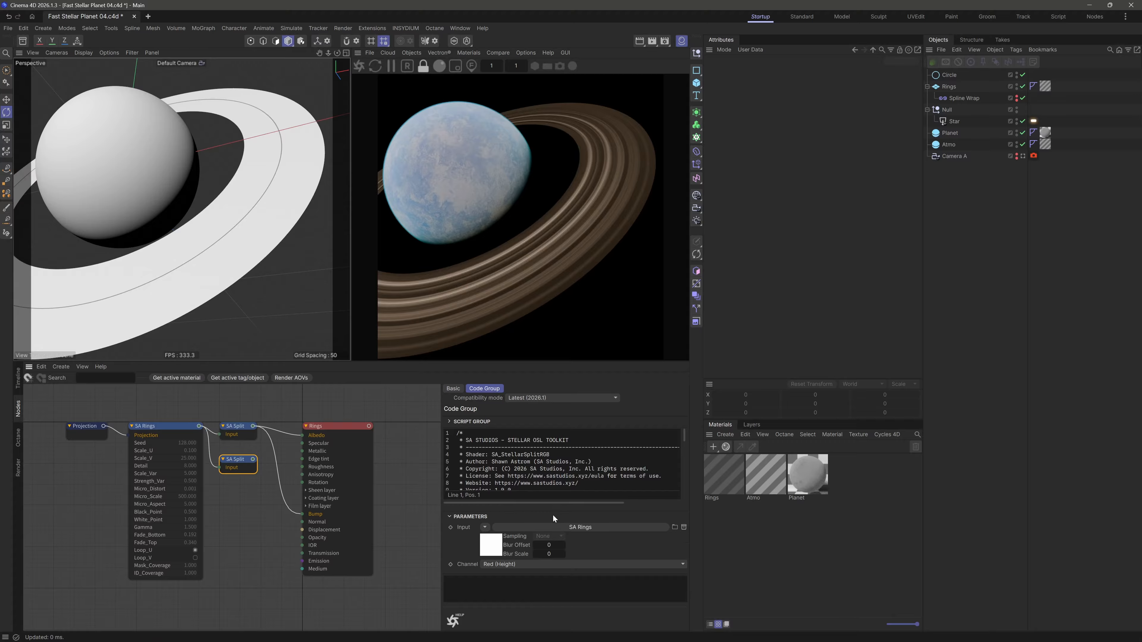
pyautogui.click(495, 388)
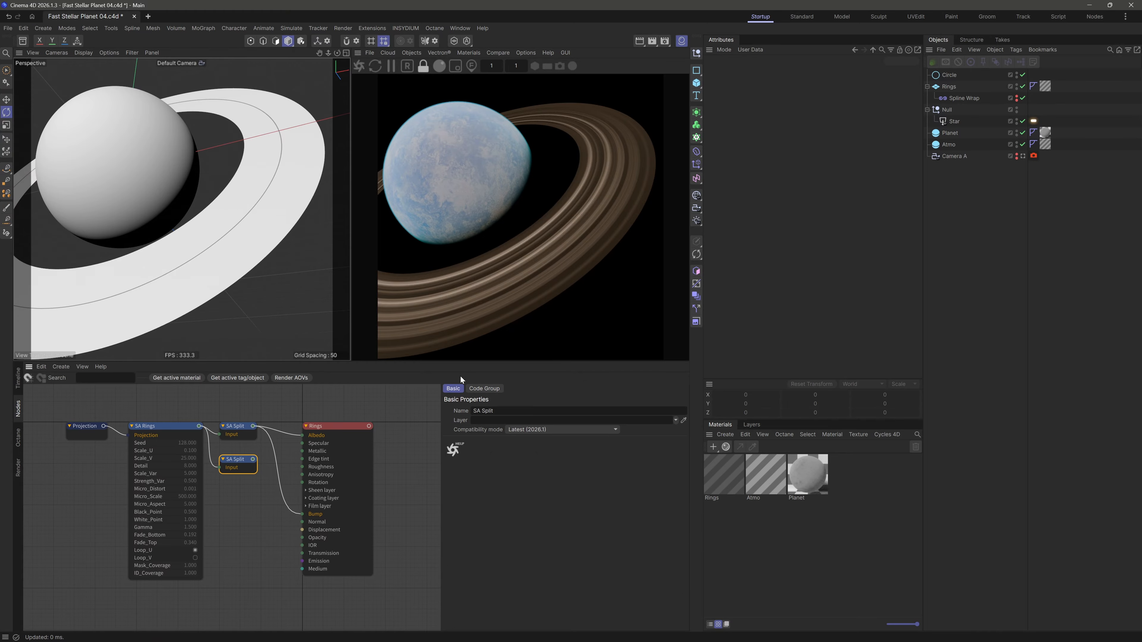
pyautogui.click(486, 388)
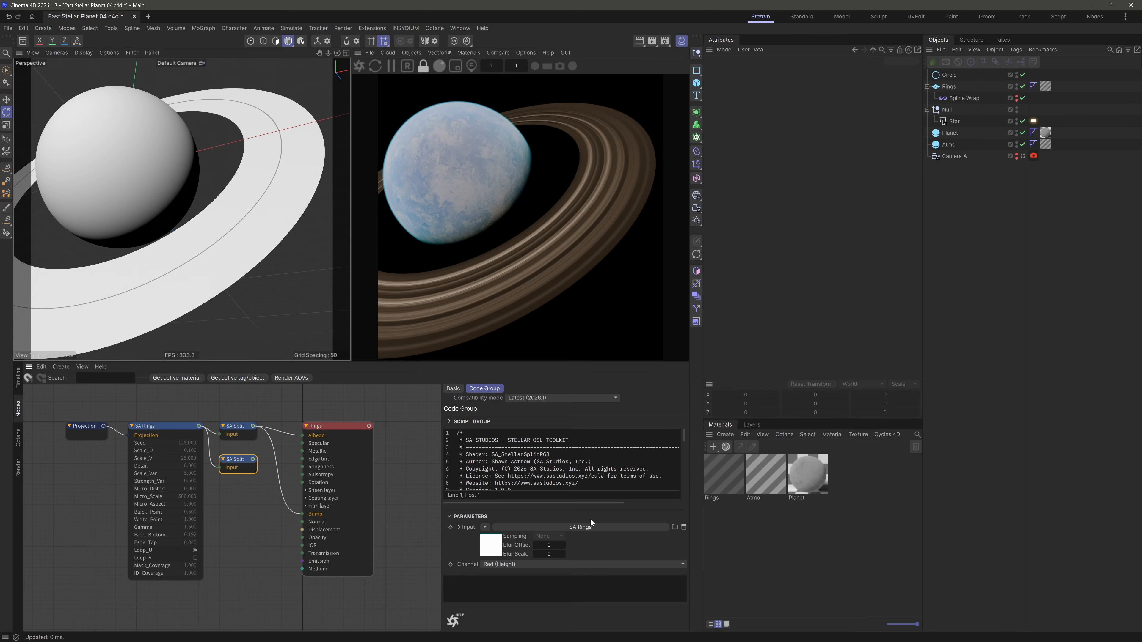
pyautogui.click(519, 564)
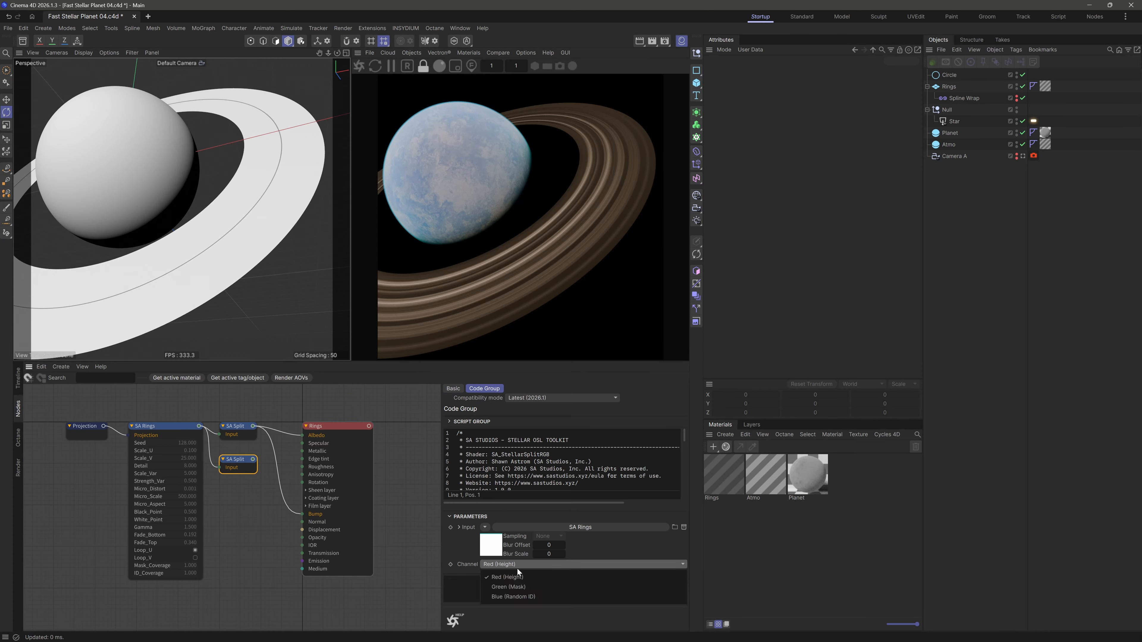
pyautogui.click(518, 588)
# Connect the Green (Mask) SA Split node to the Rings material's Opacity input
pyautogui.moveTo(253, 459); pyautogui.dragTo(301, 537)
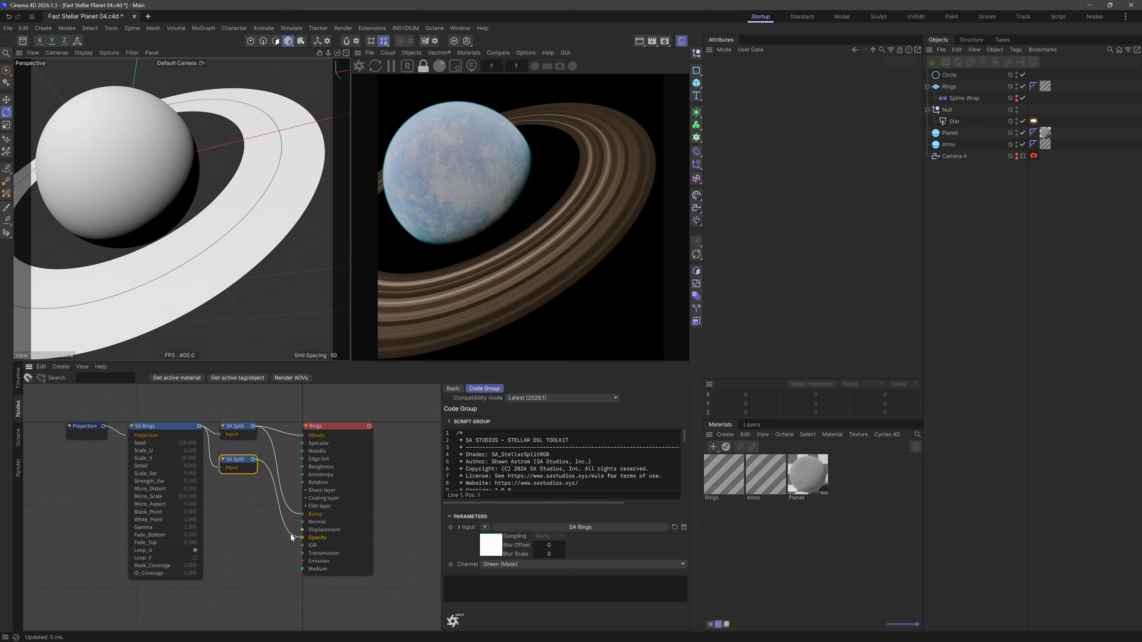
pyautogui.keyDown('alt'); pyautogui.moveTo(256, 208); pyautogui.dragTo(200, 160); pyautogui.keyUp('alt')
pyautogui.click(251, 552)
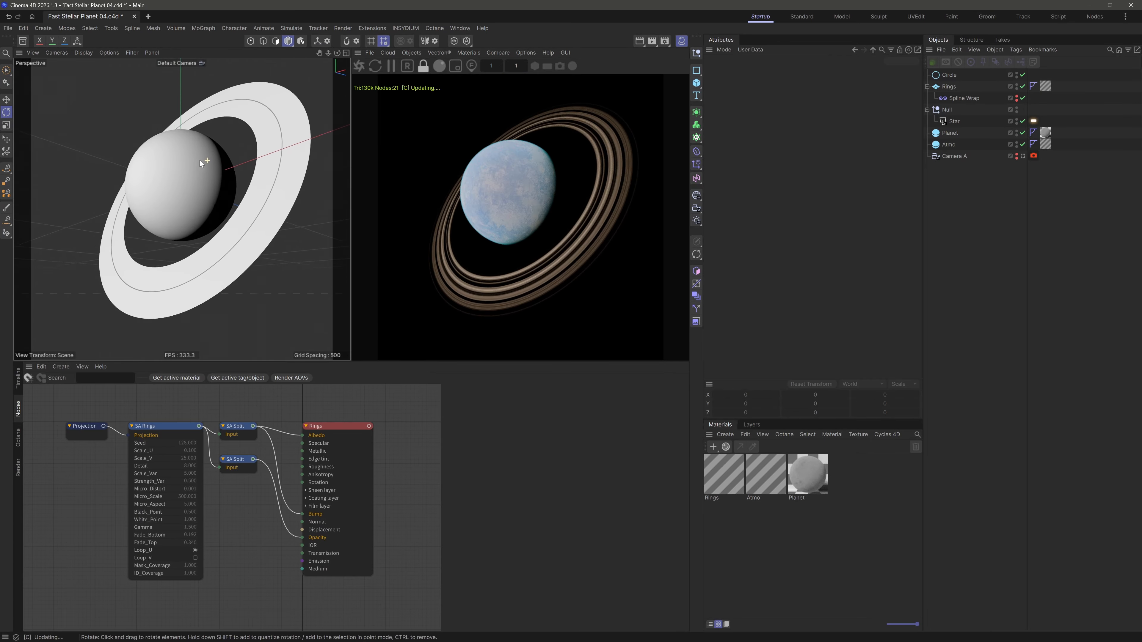
pyautogui.scroll(3, 203, 158)
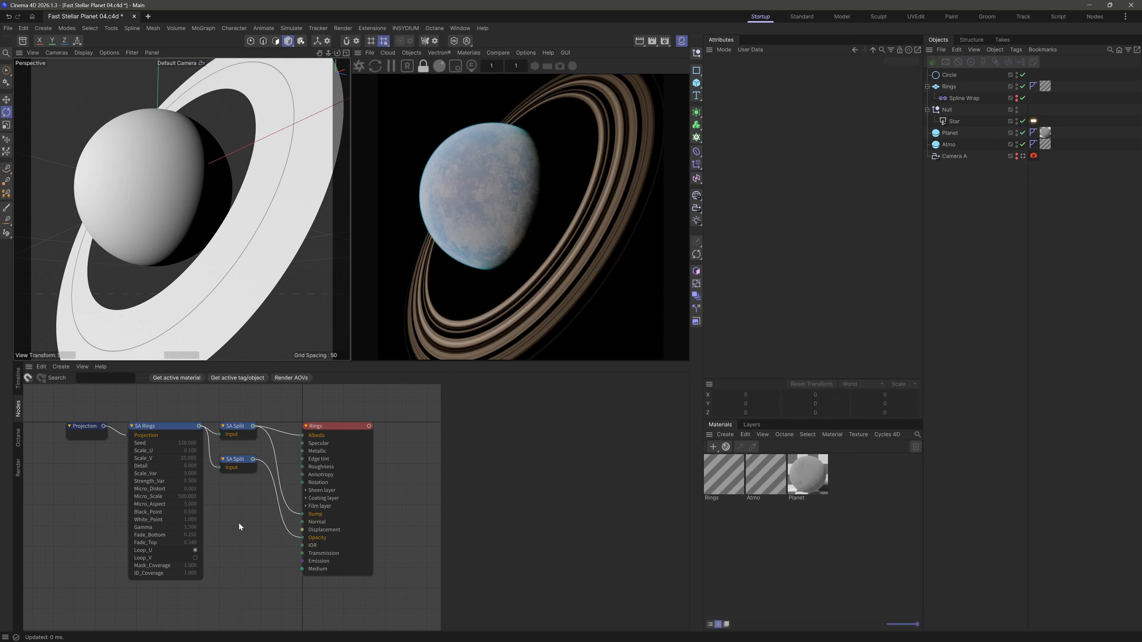
# Make room before the Rings material, add an SA_StellarPalette.osl node, and name it SA Palette
pyautogui.moveTo(78, 404); pyautogui.dragTo(252, 472)
pyautogui.moveTo(236, 428); pyautogui.dragTo(198, 429)
pyautogui.rightClick(236, 404)
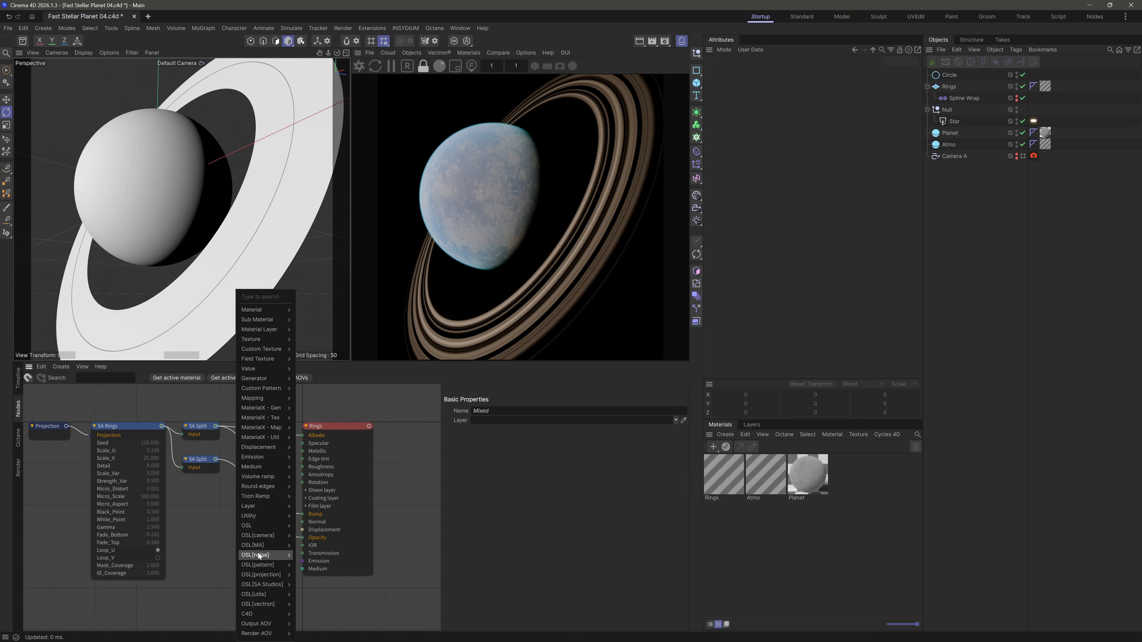
pyautogui.moveTo(270, 585)
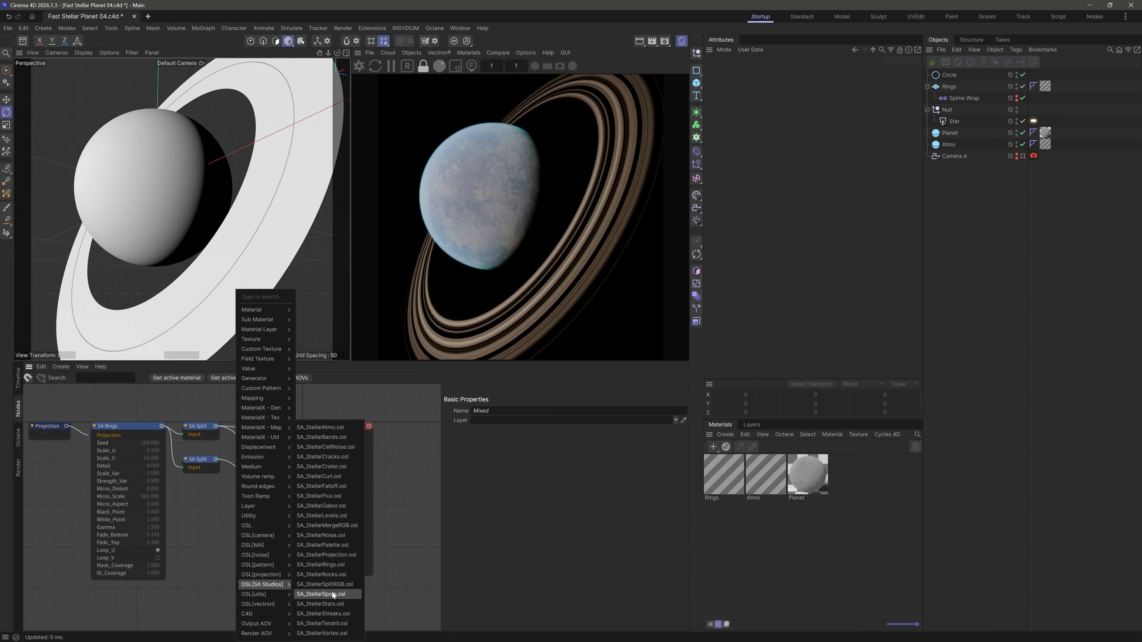
pyautogui.click(334, 546)
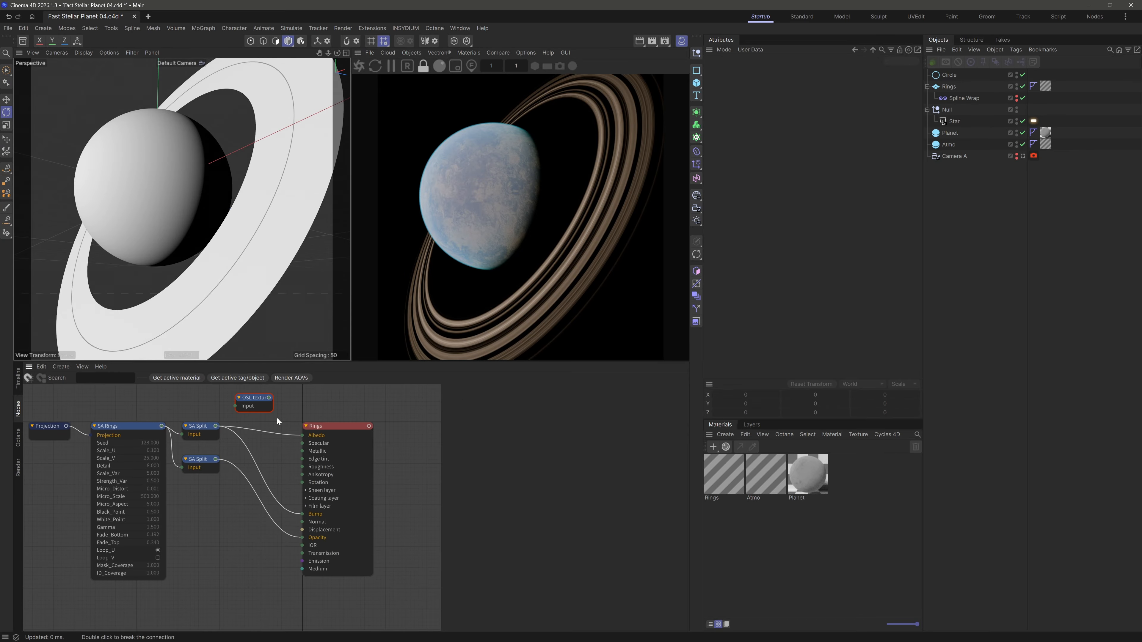
pyautogui.moveTo(255, 396); pyautogui.dragTo(255, 417)
pyautogui.click(455, 389)
pyautogui.click(503, 411)
pyautogui.hotkey('ctrl', 'a')
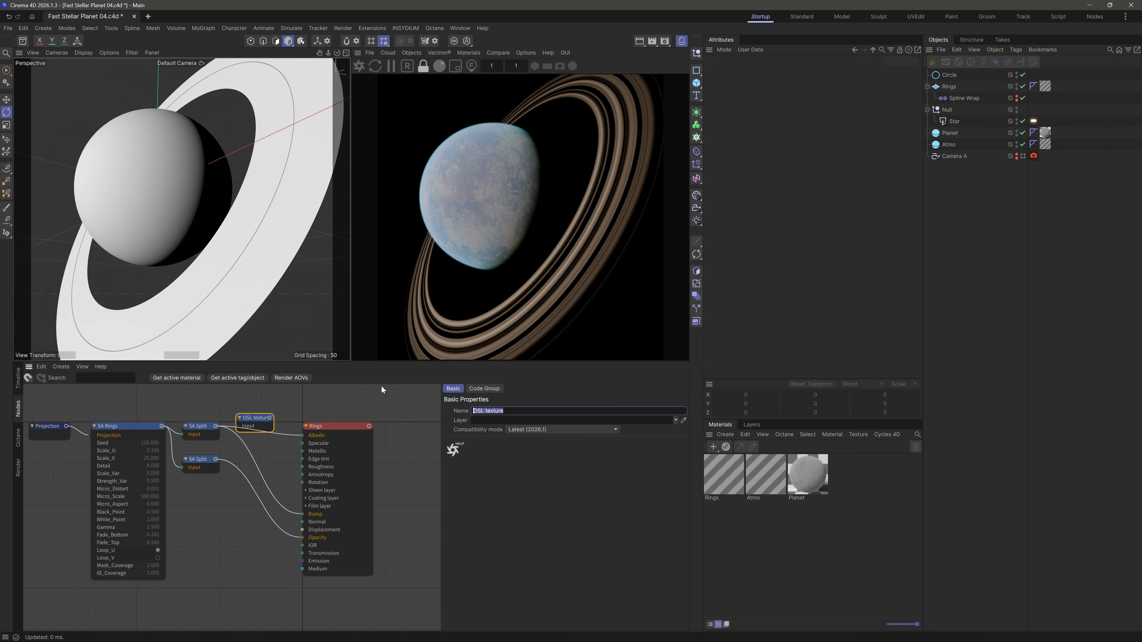
pyautogui.write('SA Palette')
pyautogui.press('Return')
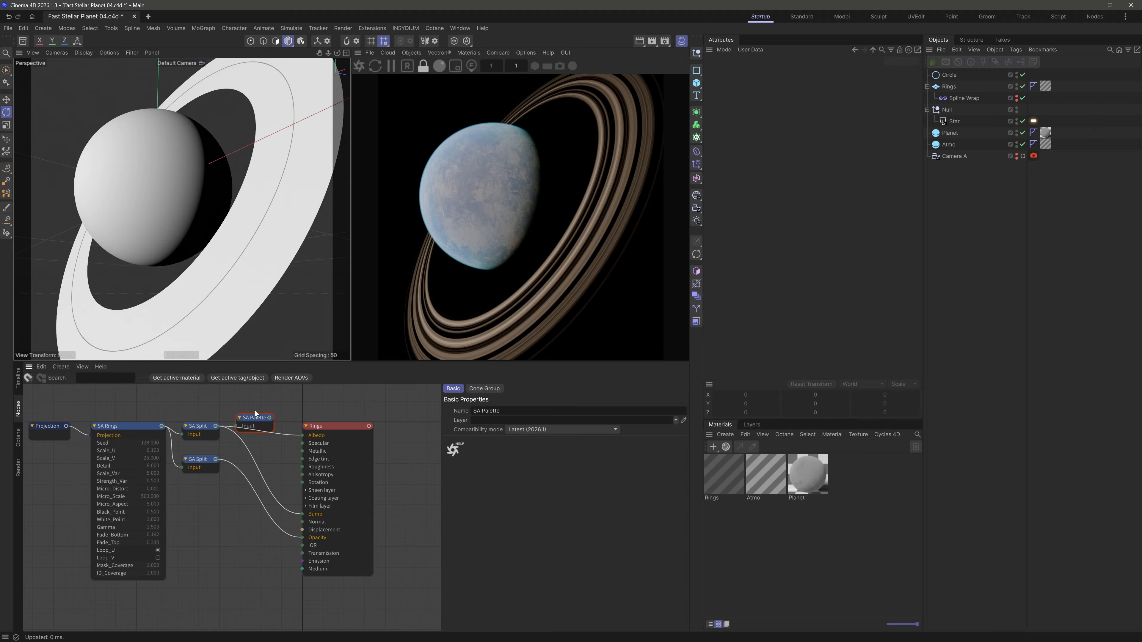
# Route the SA Split output through SA Palette into the Rings material's Albedo input and space the upstream nodes clear of the material
pyautogui.moveTo(269, 418); pyautogui.dragTo(301, 435)
pyautogui.moveTo(253, 422)
pyautogui.mouseDown()
pyautogui.moveTo(248, 431)
pyautogui.moveTo(268, 435)
pyautogui.mouseUp()
pyautogui.click(264, 427)
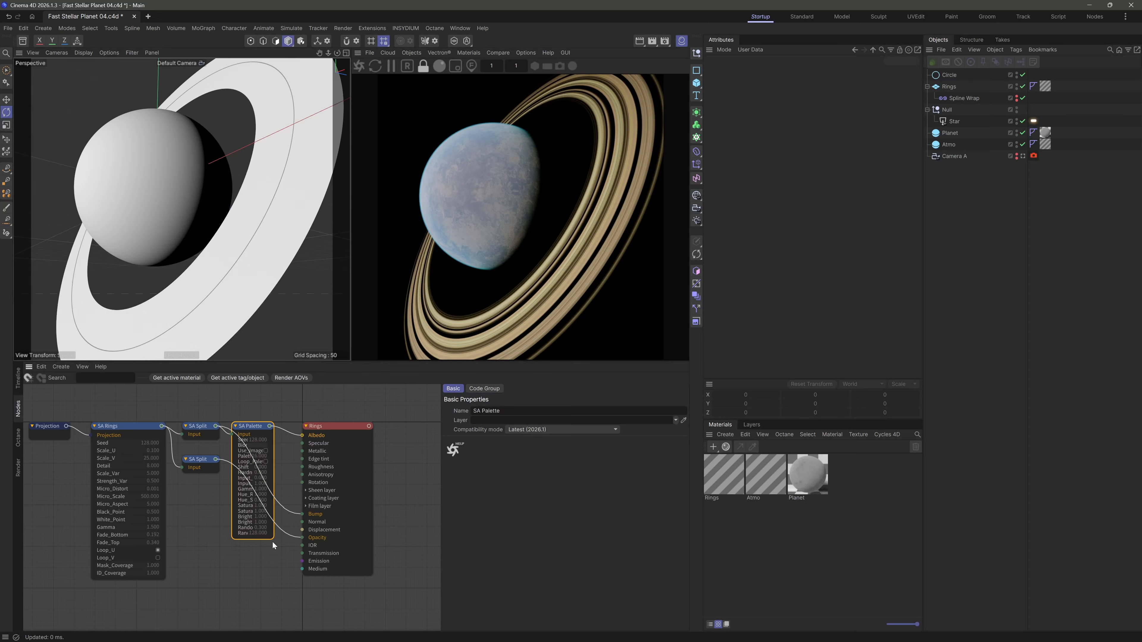
pyautogui.moveTo(273, 539); pyautogui.dragTo(283, 578)
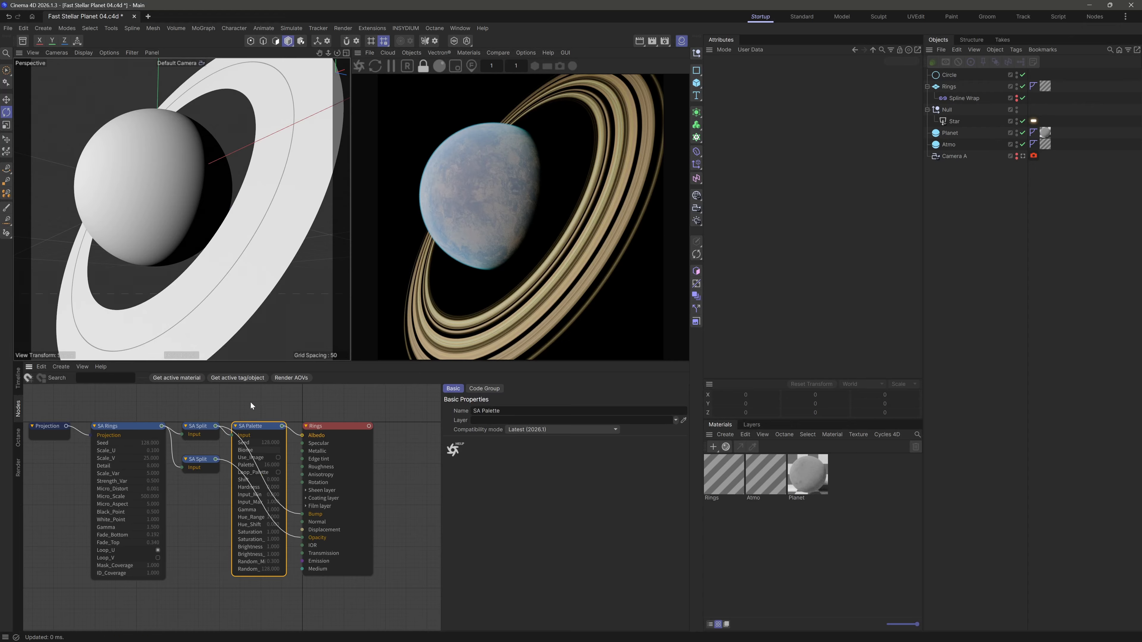
pyautogui.moveTo(102, 400); pyautogui.dragTo(273, 600)
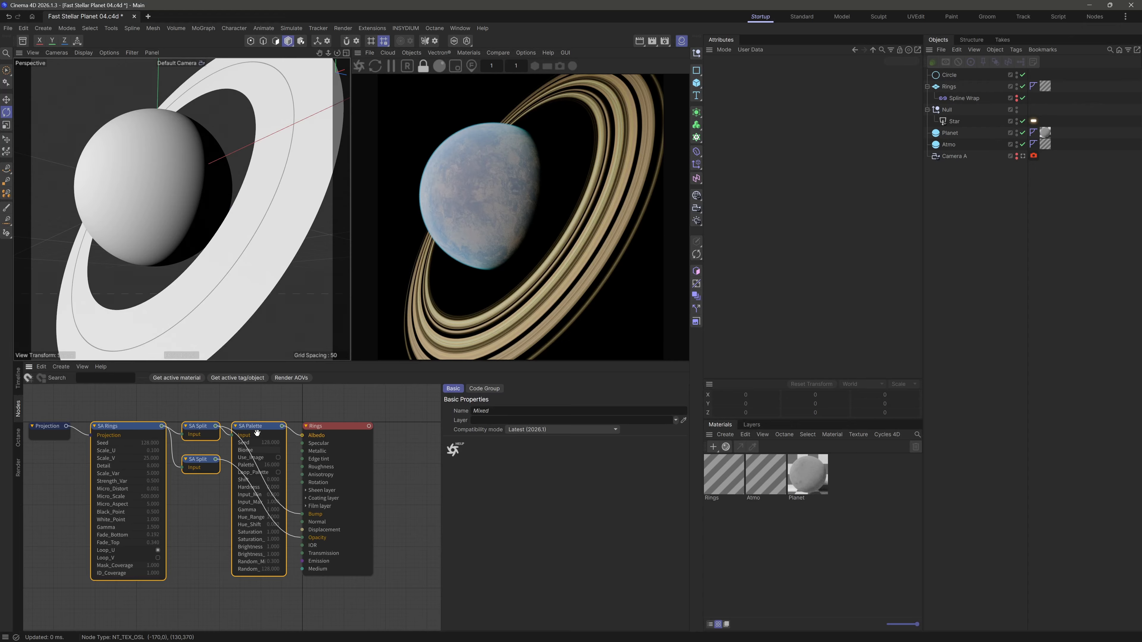
pyautogui.moveTo(258, 427); pyautogui.dragTo(217, 427)
pyautogui.moveTo(47, 426); pyautogui.dragTo(23, 427)
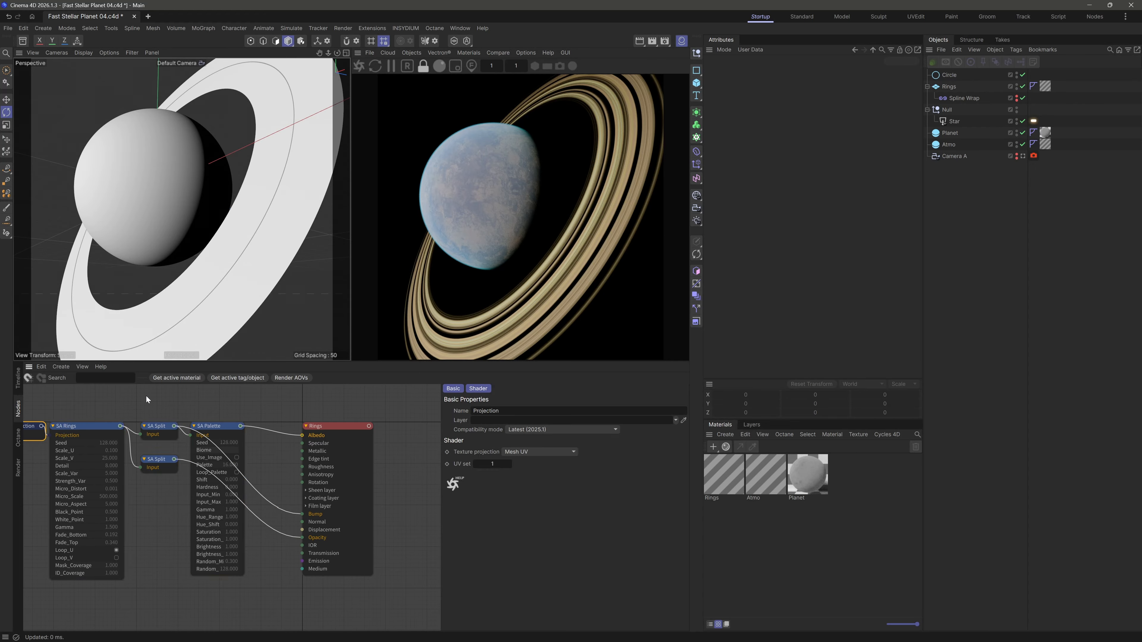
# Set the SA Palette node's Palette to 19, Biome to Ocean and Seed to 138
pyautogui.click(214, 425)
pyautogui.click(487, 390)
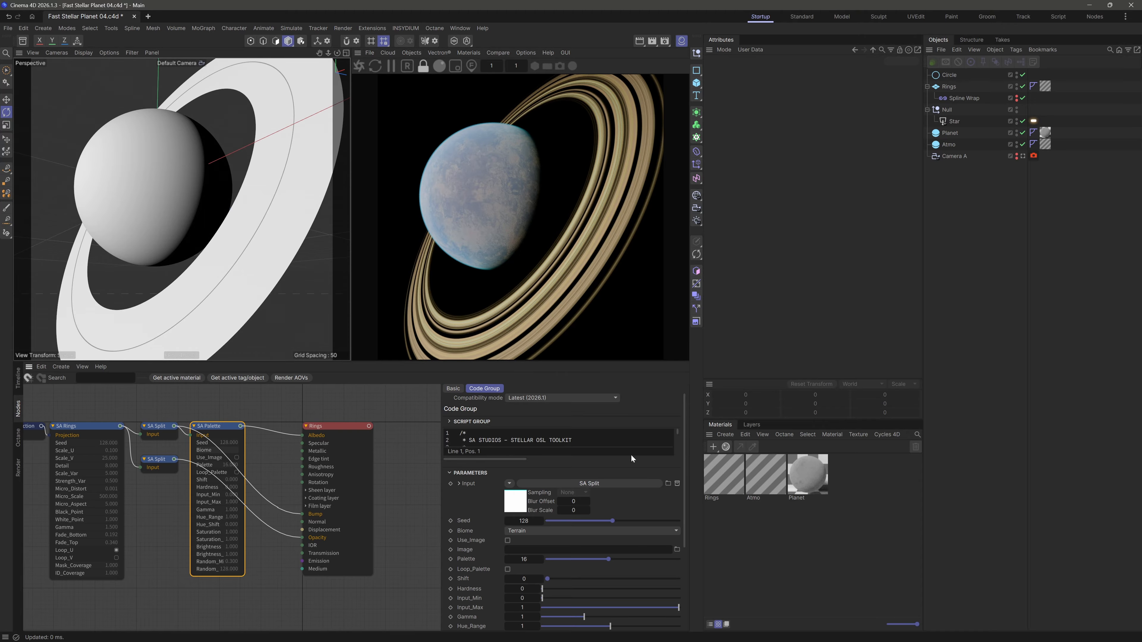
pyautogui.scroll(-3, 621, 500)
pyautogui.moveTo(590, 494); pyautogui.dragTo(625, 499)
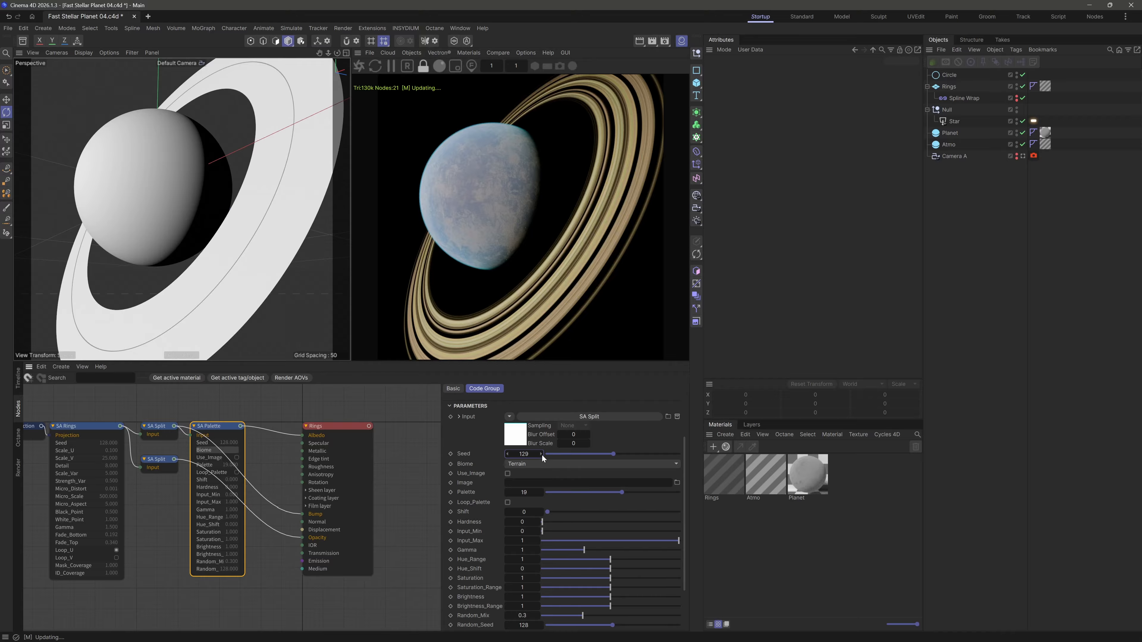
pyautogui.moveTo(542, 455); pyautogui.dragTo(540, 453)
pyautogui.click(520, 466)
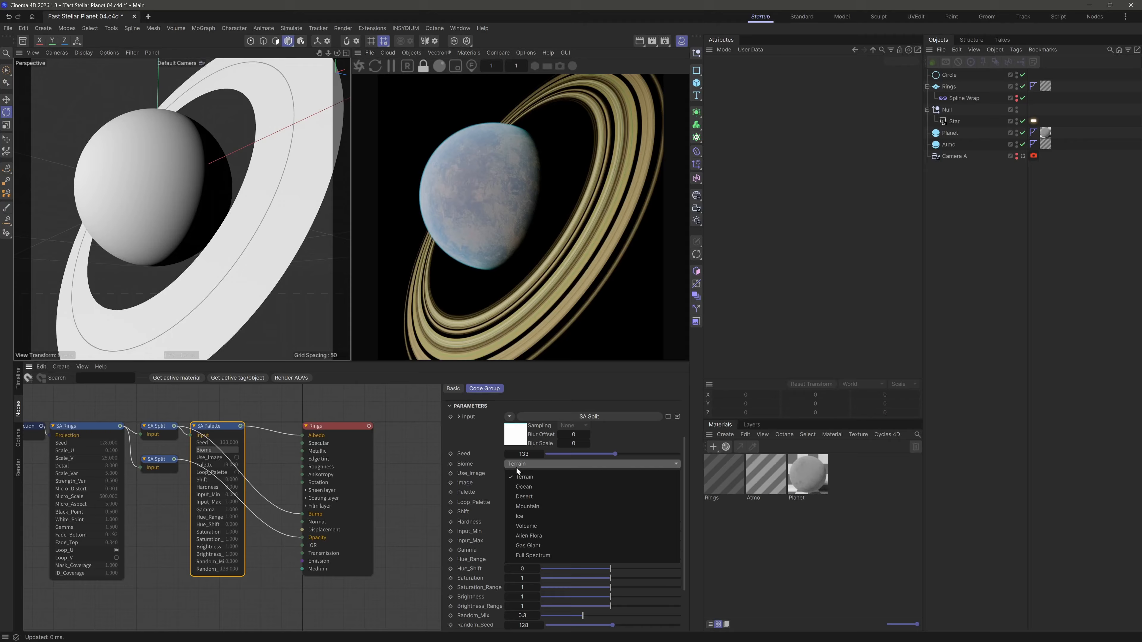
pyautogui.click(535, 489)
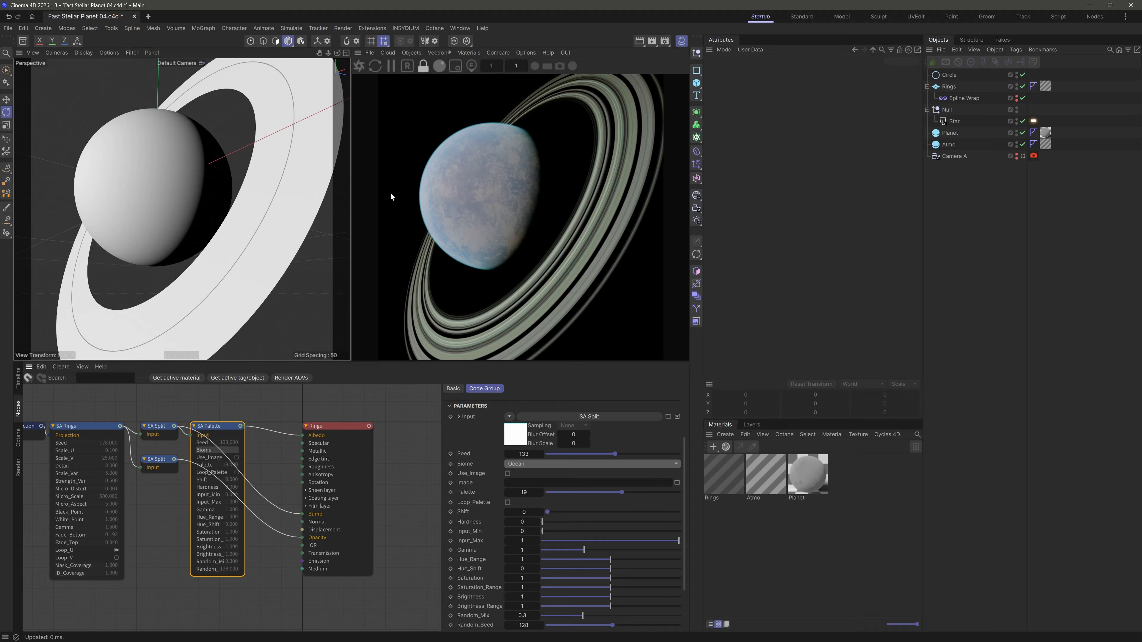
pyautogui.moveTo(538, 455); pyautogui.dragTo(507, 453)
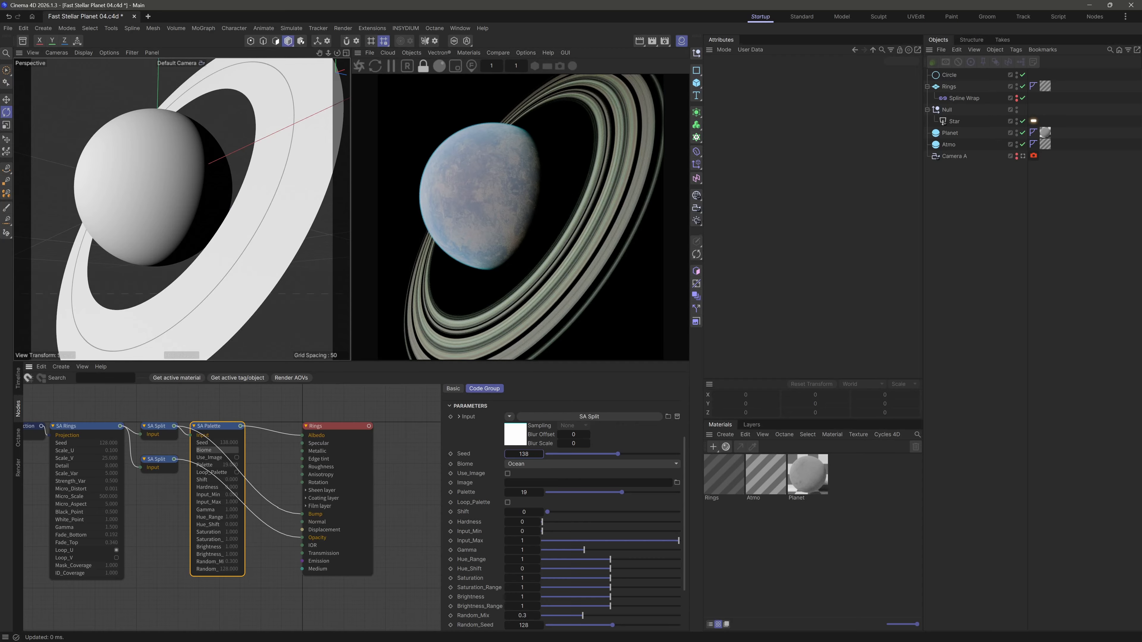
# Set the SA Palette's Saturation_Range to about 1.59 and Brightness_Range to about 1.61, and save the scene
pyautogui.moveTo(685, 484); pyautogui.dragTo(611, 517)
pyautogui.moveTo(611, 526); pyautogui.dragTo(655, 531)
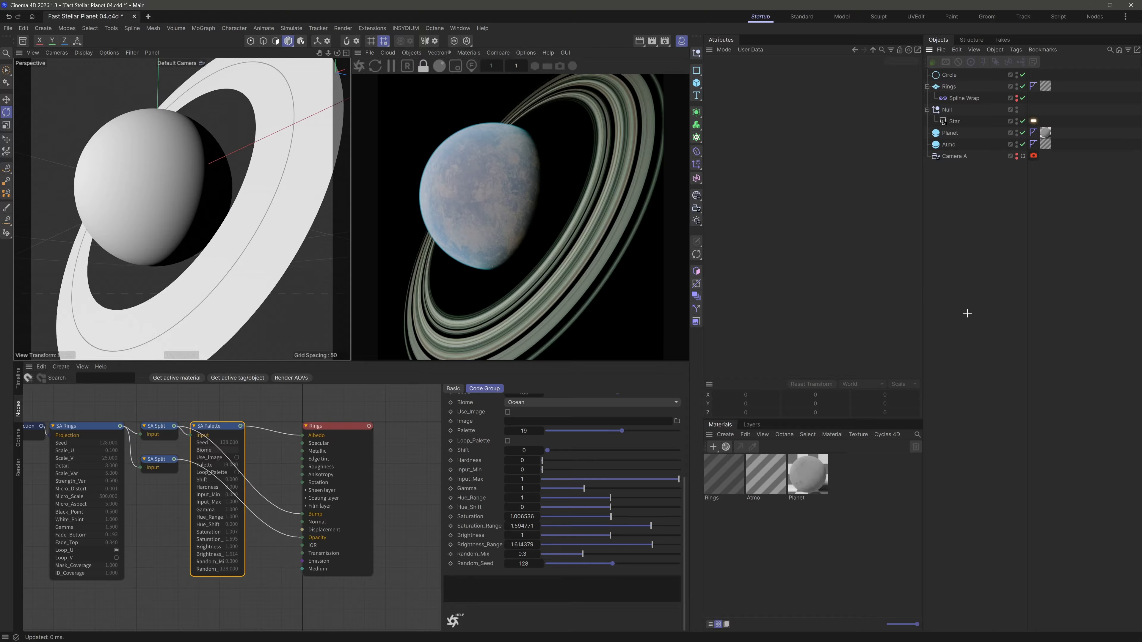
pyautogui.hotkey('ctrl', 's')
# Try successive seeds on the SA Rings node, settling on a Seed of 429
pyautogui.moveTo(175, 193)
pyautogui.keyDown('alt'); pyautogui.mouseDown()
pyautogui.moveTo(200, 192)
pyautogui.moveTo(172, 184)
pyautogui.mouseUp(); pyautogui.keyUp('alt')
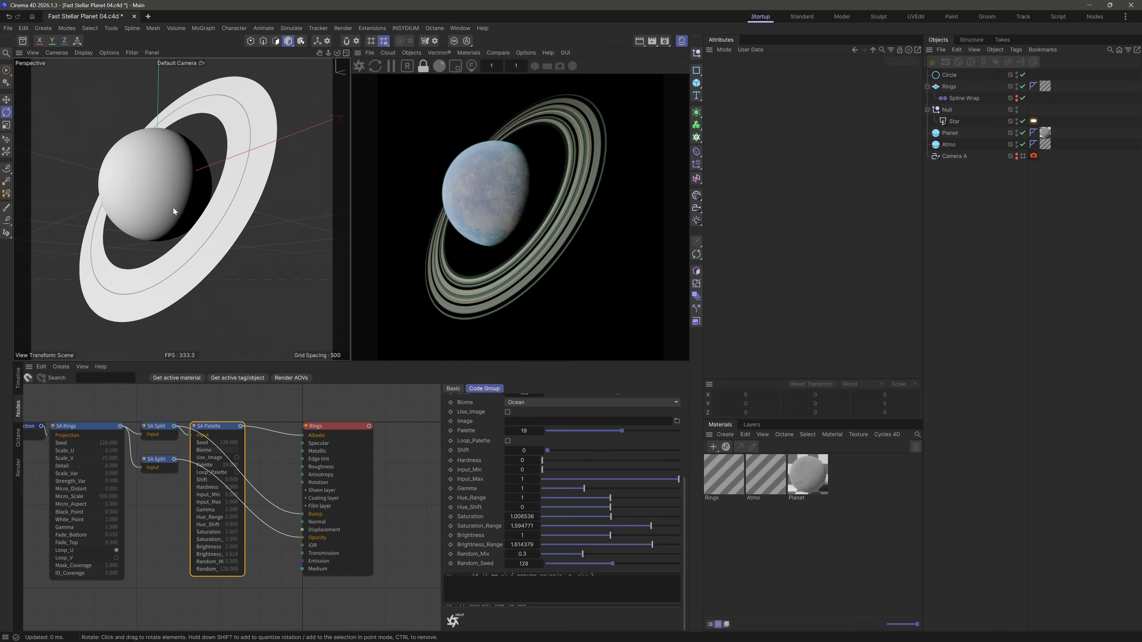
pyautogui.click(89, 426)
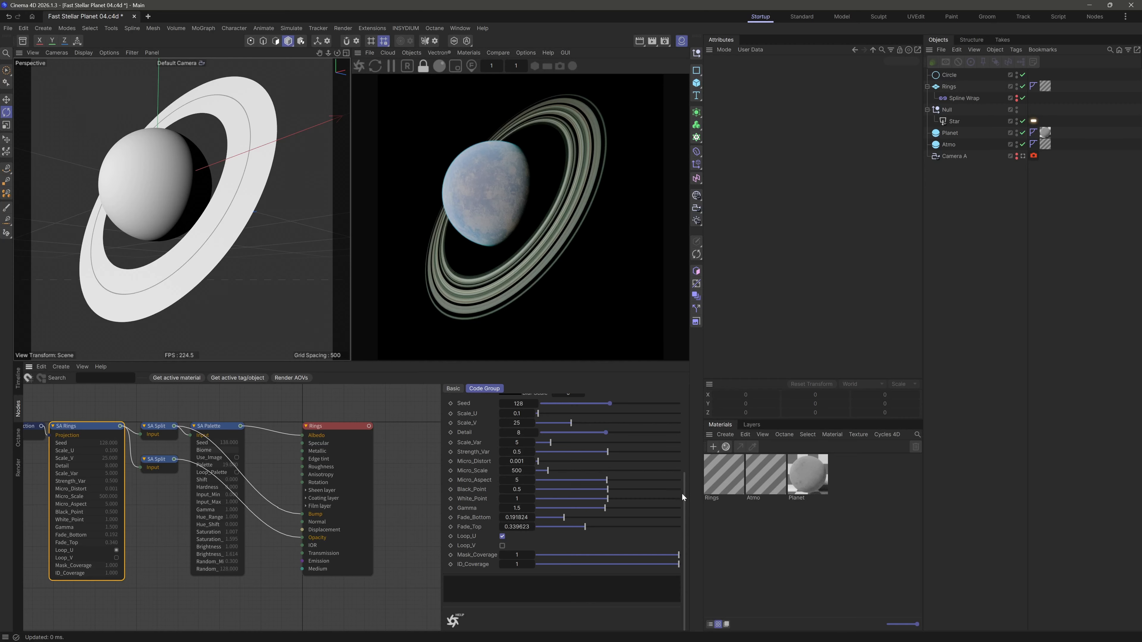
pyautogui.scroll(2, 682, 493)
pyautogui.click(536, 432)
pyautogui.click(536, 432)
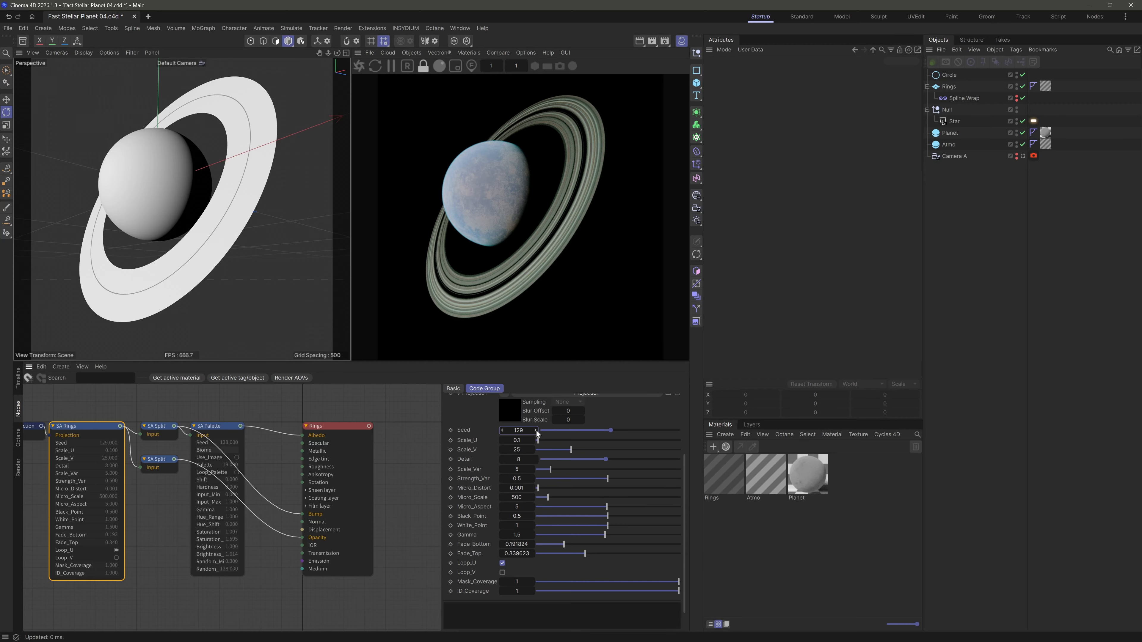
pyautogui.click(536, 430)
pyautogui.click(537, 429)
pyautogui.click(537, 429)
pyautogui.click(537, 429)
pyautogui.click(537, 429)
pyautogui.click(537, 429)
pyautogui.click(537, 430)
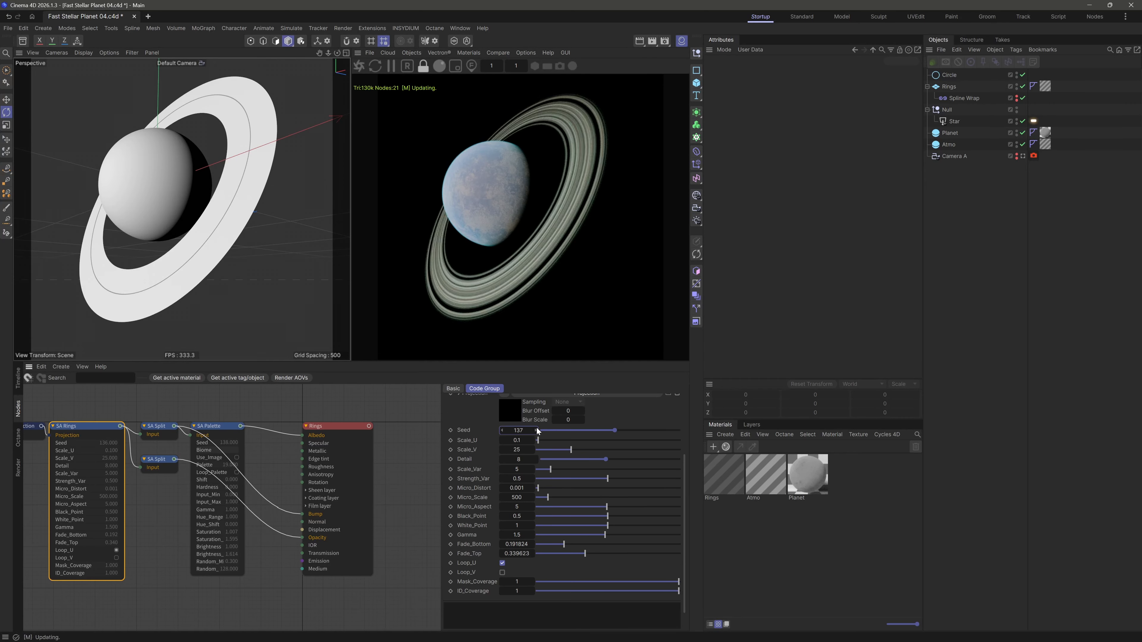
pyautogui.click(537, 430)
pyautogui.click(537, 430)
pyautogui.click(537, 430)
pyautogui.click(537, 430)
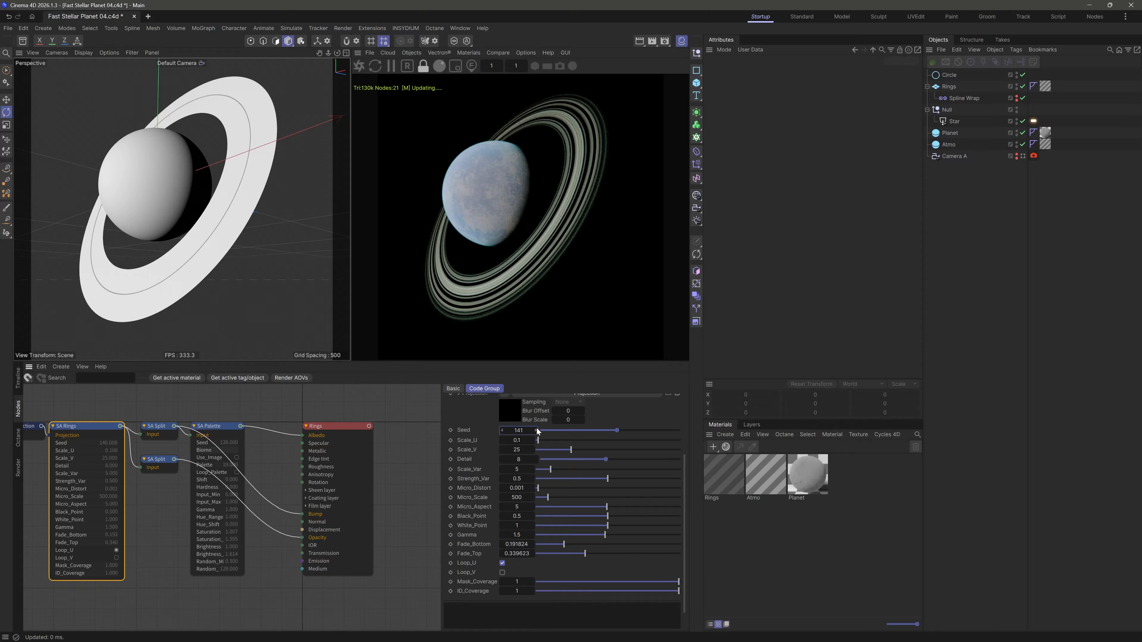
pyautogui.click(537, 430)
pyautogui.click(537, 430)
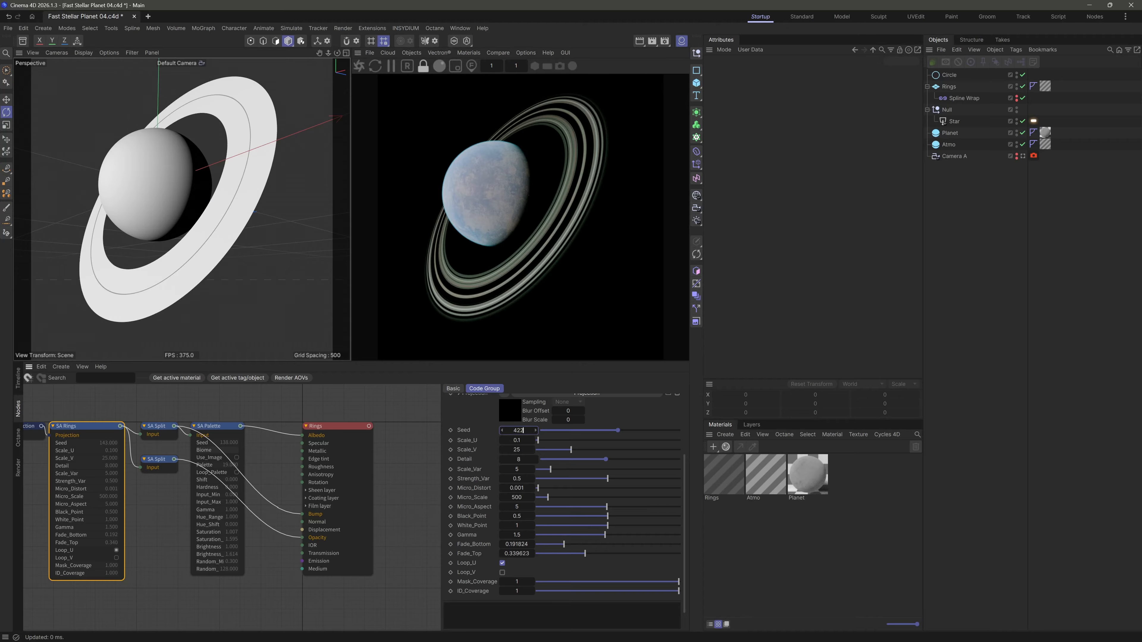
pyautogui.press('Return')
pyautogui.click(537, 432)
pyautogui.click(537, 432)
pyautogui.click(537, 431)
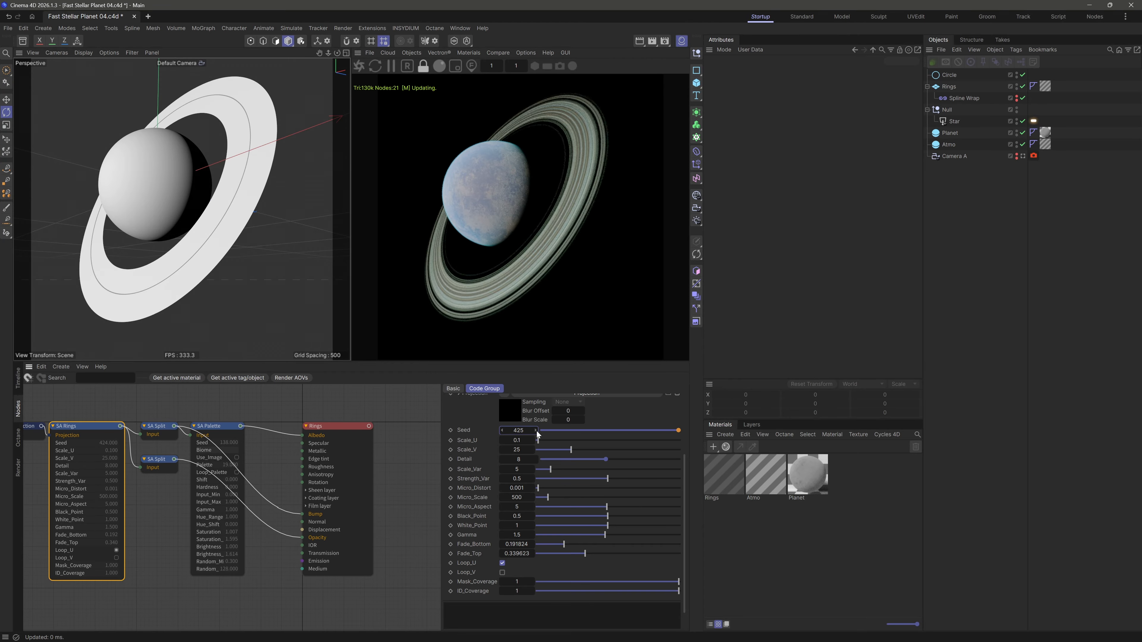
pyautogui.click(537, 432)
pyautogui.click(536, 432)
pyautogui.click(537, 432)
pyautogui.click(537, 432)
# Raise the SA Rings node's Scale_Var to about 6.53
pyautogui.scroll(6, 252, 238)
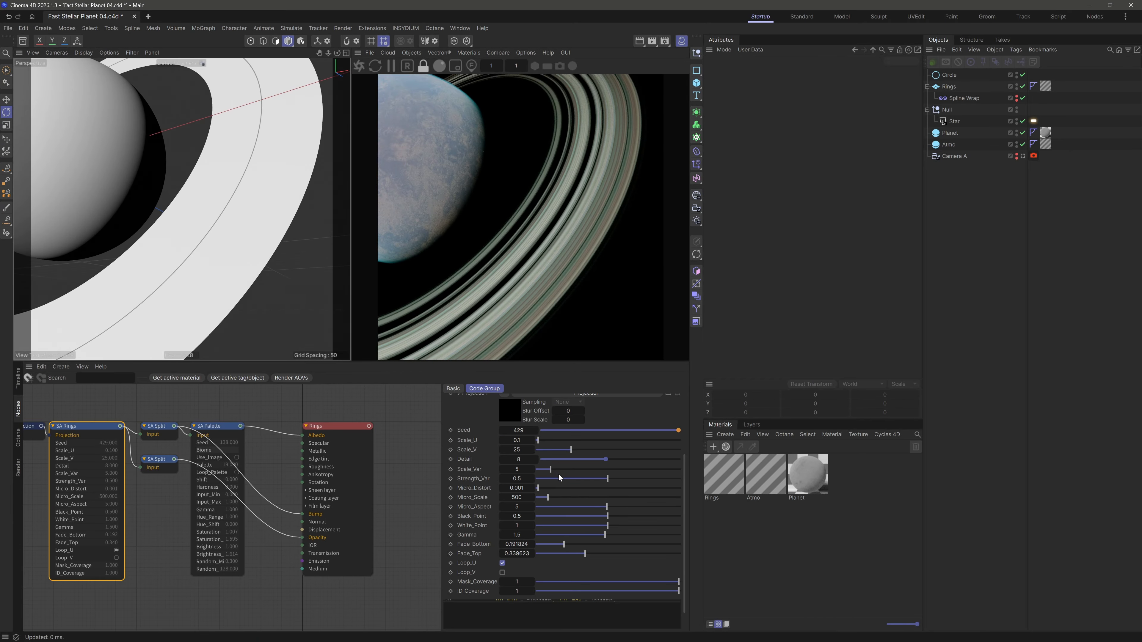
pyautogui.moveTo(560, 470)
pyautogui.mouseDown()
pyautogui.moveTo(571, 469)
pyautogui.moveTo(561, 471)
pyautogui.mouseUp()
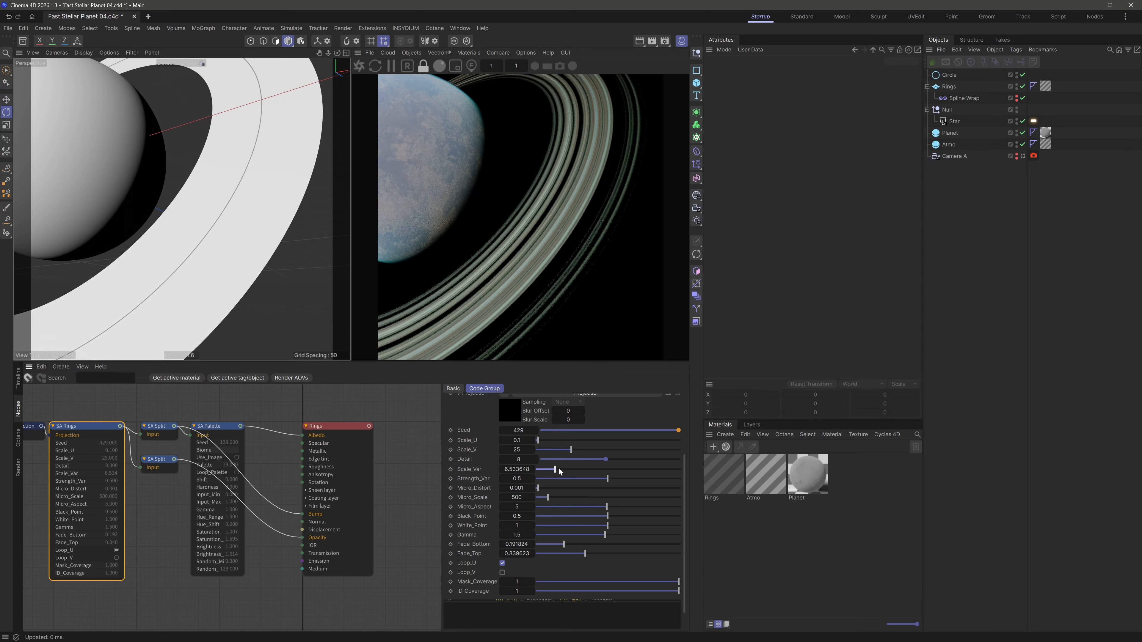
pyautogui.scroll(-8, 314, 261)
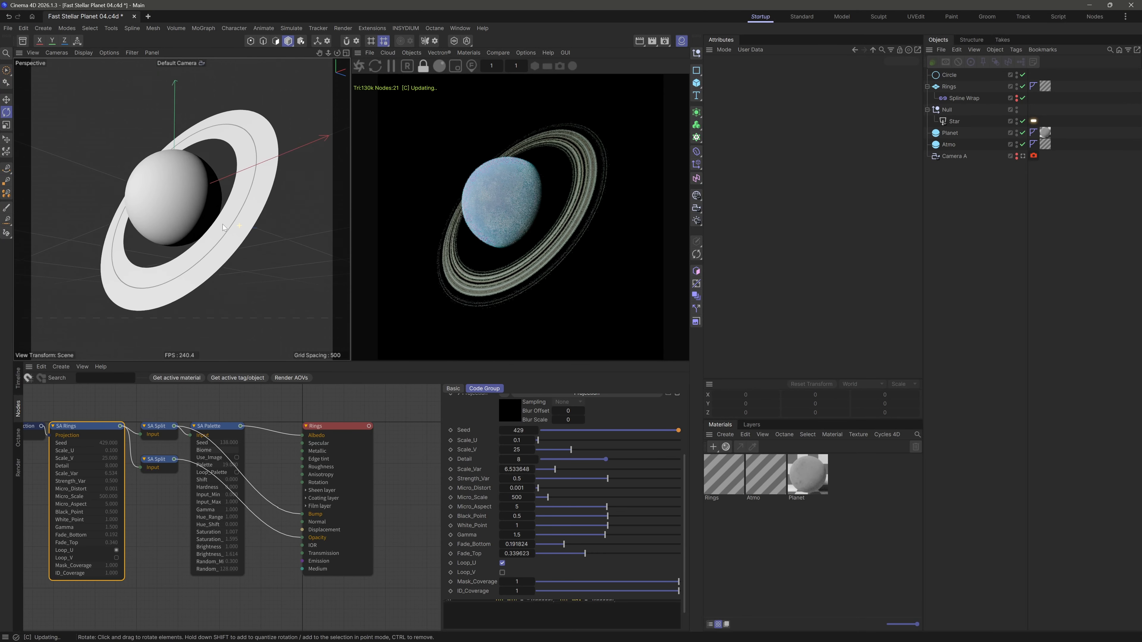
pyautogui.scroll(5, 235, 238)
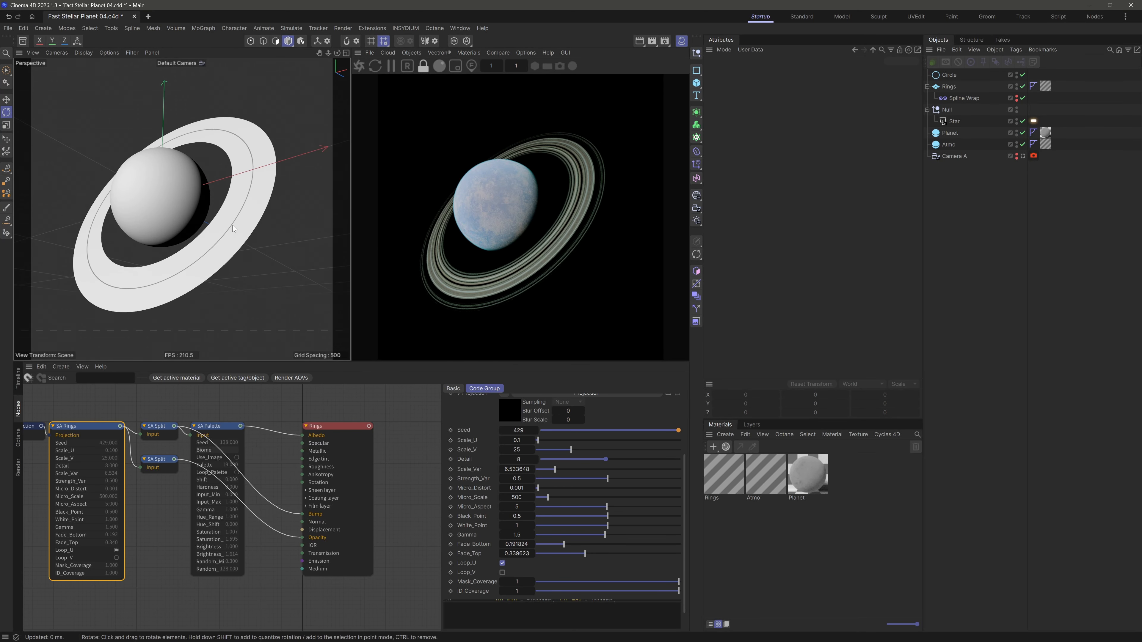
# Reduce the Rings material's bump height to about 0.014
pyautogui.moveTo(326, 406); pyautogui.dragTo(343, 507)
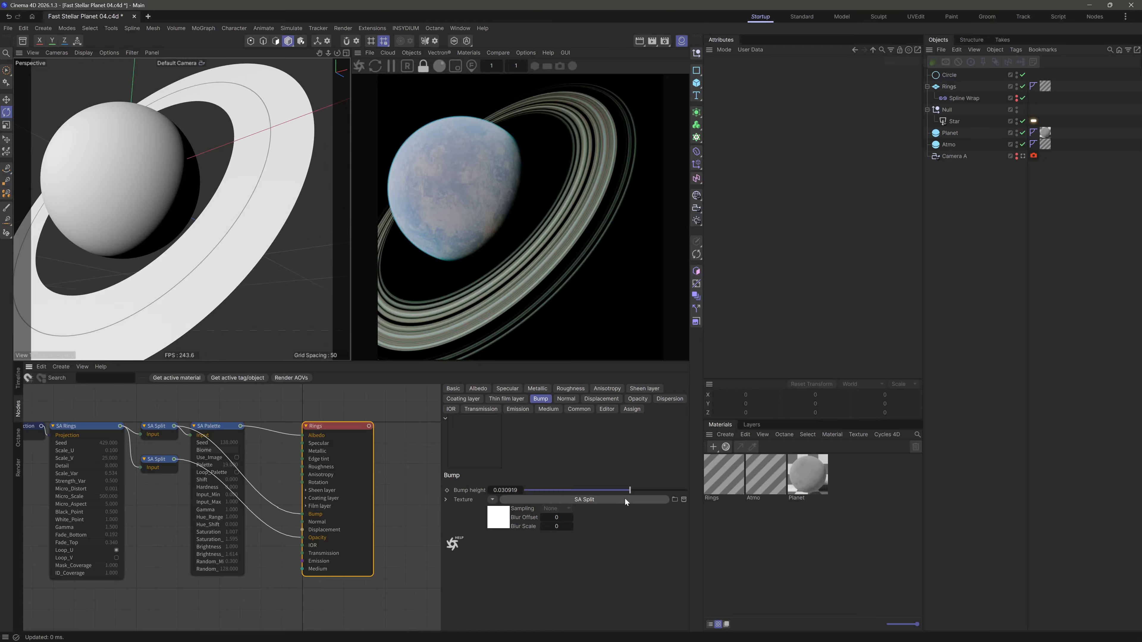
pyautogui.moveTo(630, 490); pyautogui.dragTo(616, 491)
pyautogui.moveTo(257, 223)
pyautogui.keyDown('alt'); pyautogui.mouseDown()
pyautogui.moveTo(241, 232)
pyautogui.moveTo(193, 211)
pyautogui.moveTo(277, 214)
pyautogui.moveTo(210, 213)
pyautogui.moveTo(275, 219)
pyautogui.moveTo(229, 210)
pyautogui.moveTo(265, 216)
pyautogui.mouseUp(); pyautogui.keyUp('alt')
# Set the Rings material's opacity Mix and Float values to 1 and save the scene
pyautogui.moveTo(221, 407); pyautogui.dragTo(239, 497)
pyautogui.click(349, 526)
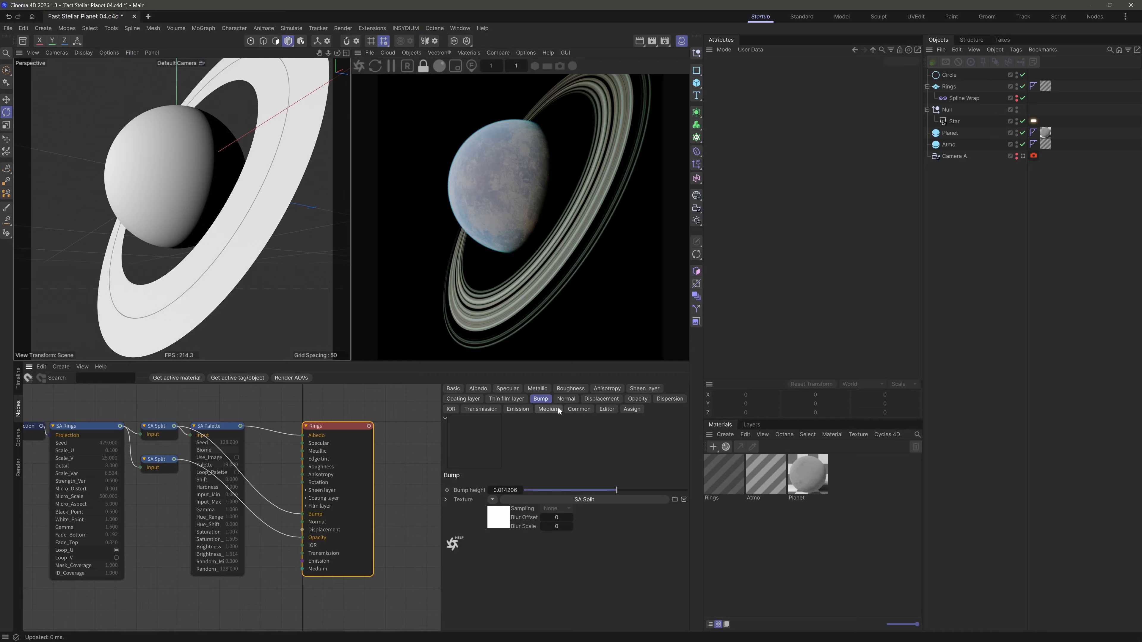
pyautogui.click(638, 399)
pyautogui.moveTo(684, 577)
pyautogui.mouseDown()
pyautogui.moveTo(668, 575)
pyautogui.moveTo(687, 575)
pyautogui.mouseUp()
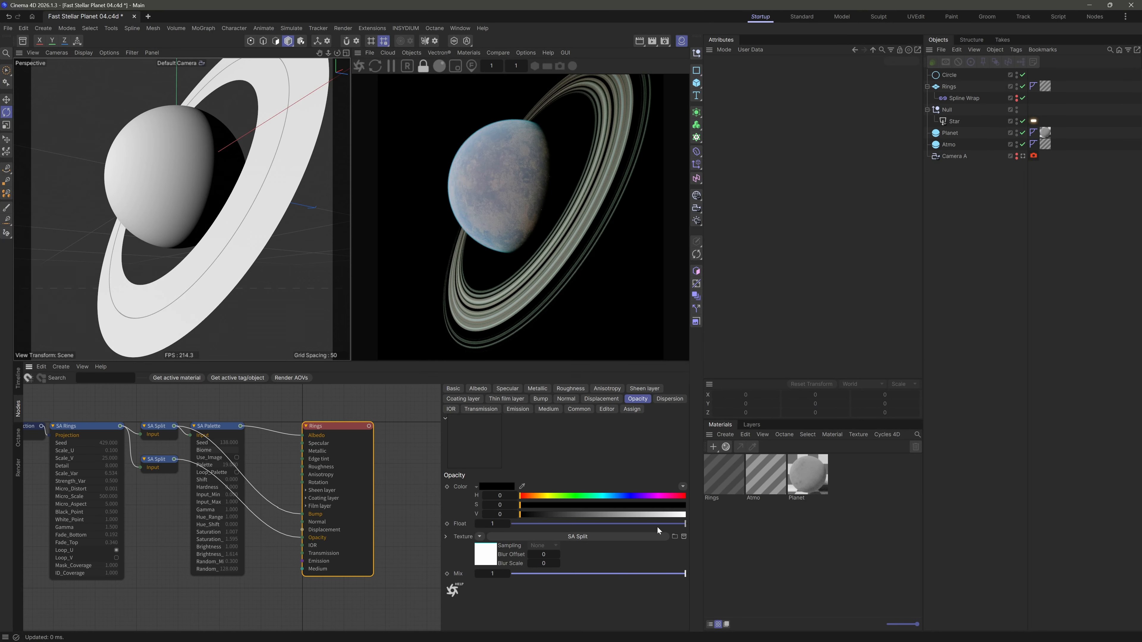
pyautogui.moveTo(683, 524)
pyautogui.mouseDown()
pyautogui.moveTo(592, 530)
pyautogui.moveTo(706, 523)
pyautogui.mouseUp()
pyautogui.hotkey('ctrl', 's')
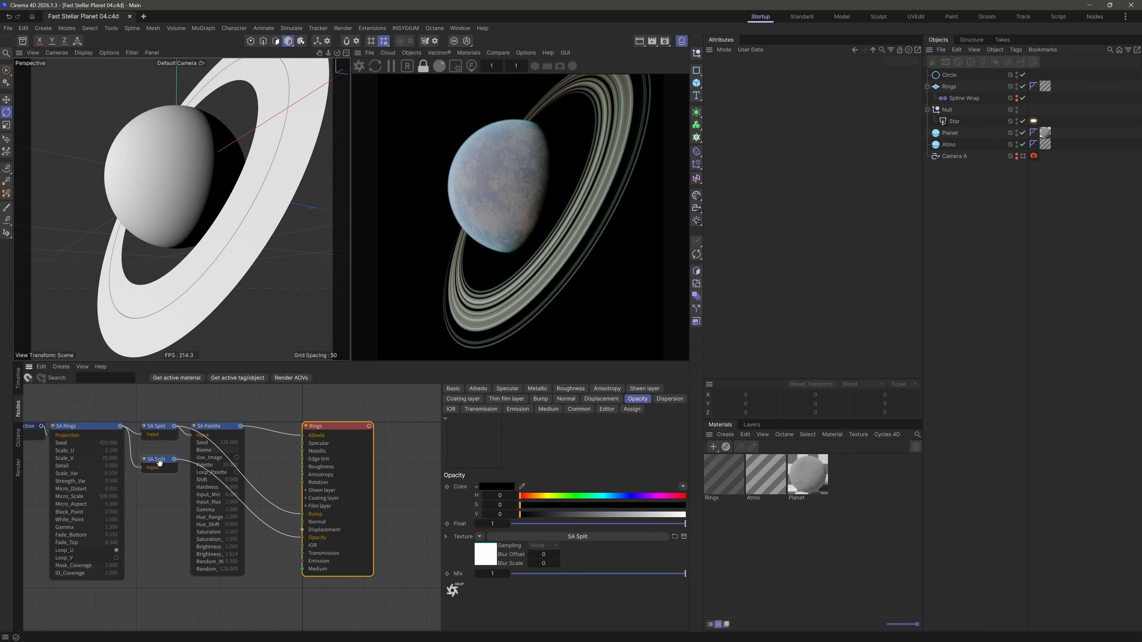
# Move the Green (Mask) SA Split node below SA Palette and solo it to preview the mask in the render
pyautogui.moveTo(159, 462); pyautogui.dragTo(208, 599)
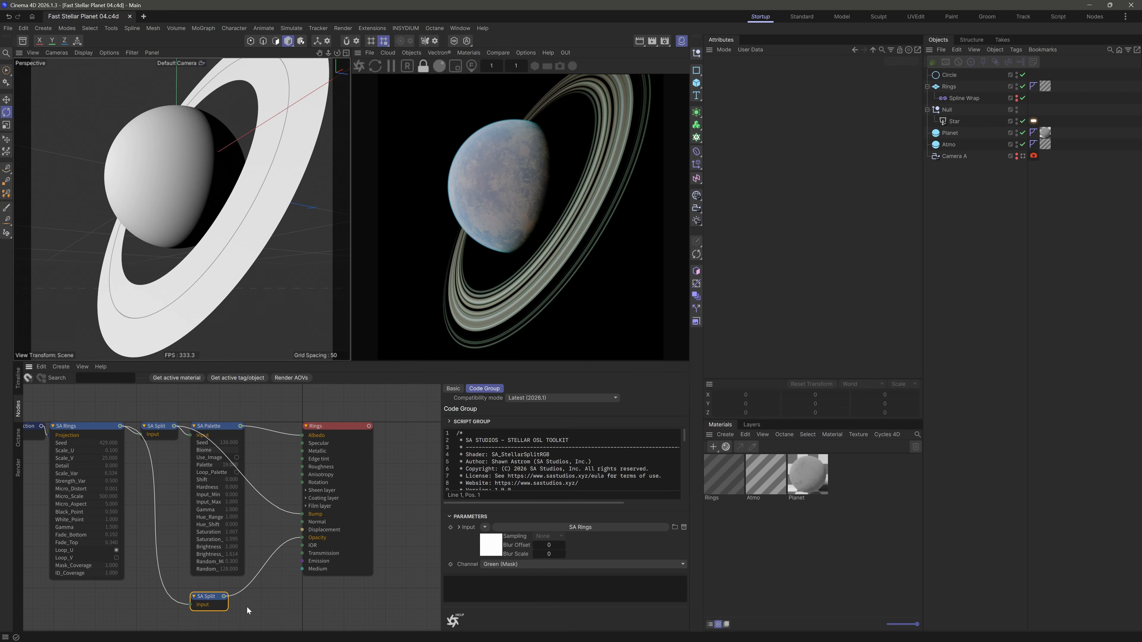
pyautogui.press('s')
pyautogui.keyDown('alt'); pyautogui.moveTo(271, 212); pyautogui.dragTo(280, 195); pyautogui.keyUp('alt')
# Add an SA_StellarLevels.osl node fed by the Green (Mask) SA Split and name it SA Levels
pyautogui.moveTo(265, 531); pyautogui.dragTo(239, 458, button='middle')
pyautogui.rightClick(238, 512)
pyautogui.moveTo(281, 585)
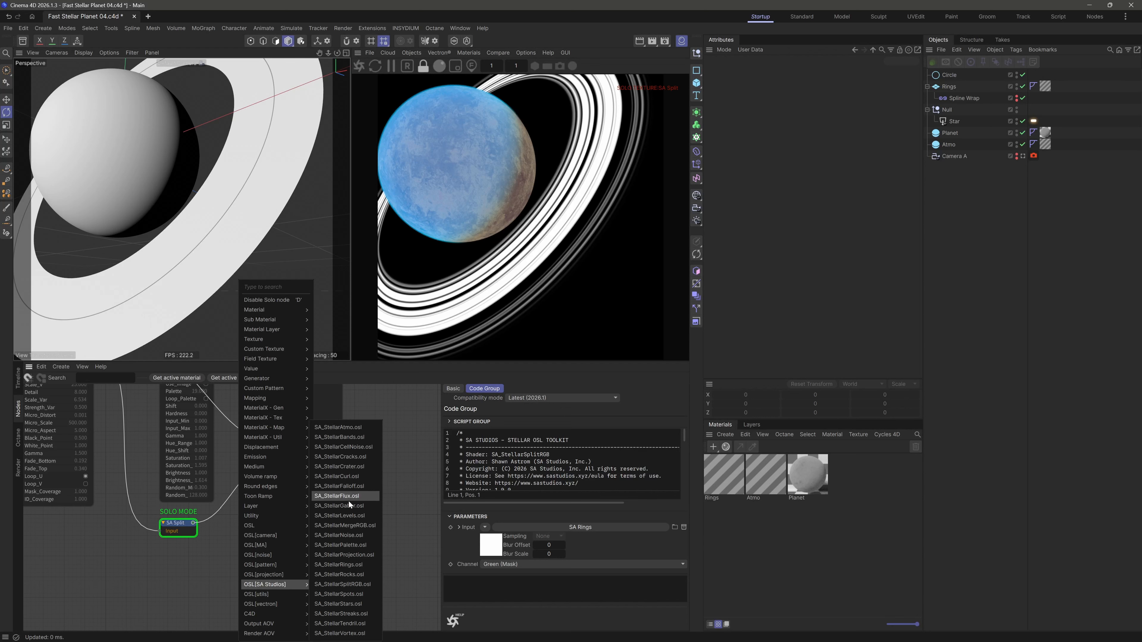
pyautogui.click(328, 515)
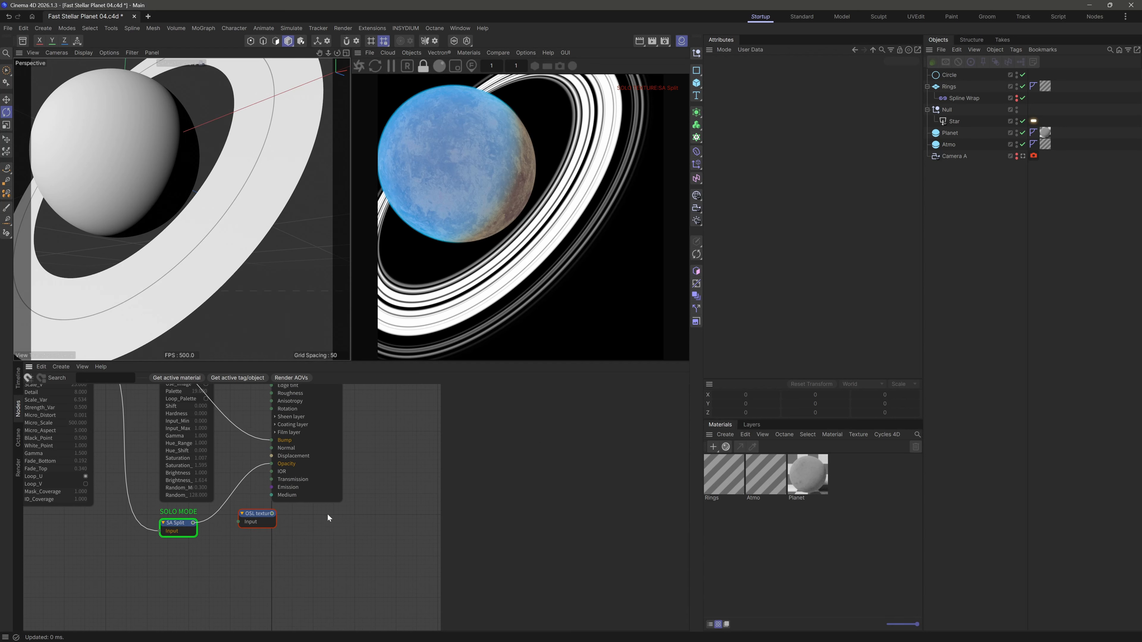
pyautogui.click(224, 528)
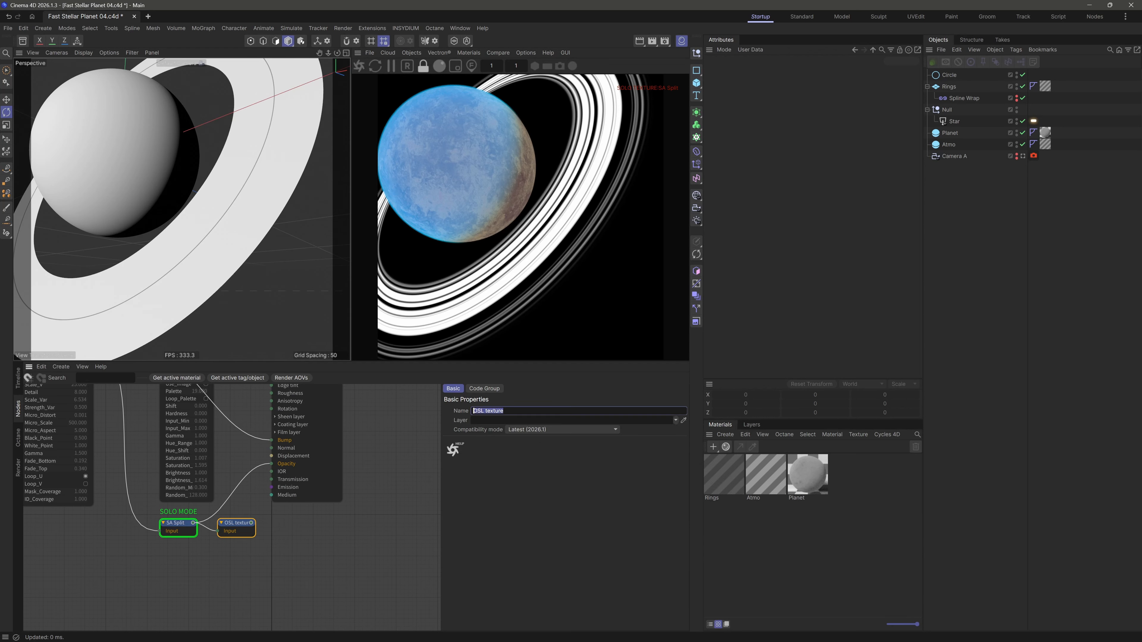
pyautogui.write('SA Levels')
pyautogui.press('Return')
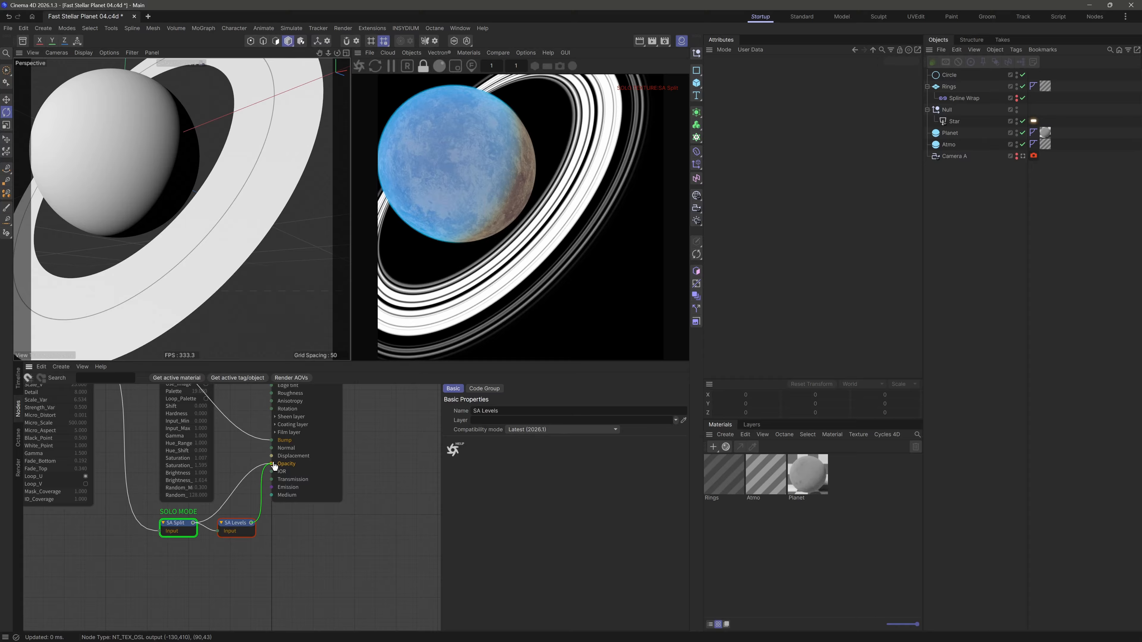
# Feed SA Levels into the Rings material's Opacity, solo the levels node and lower its Out_Max to about 0.31
pyautogui.moveTo(275, 466); pyautogui.dragTo(272, 464)
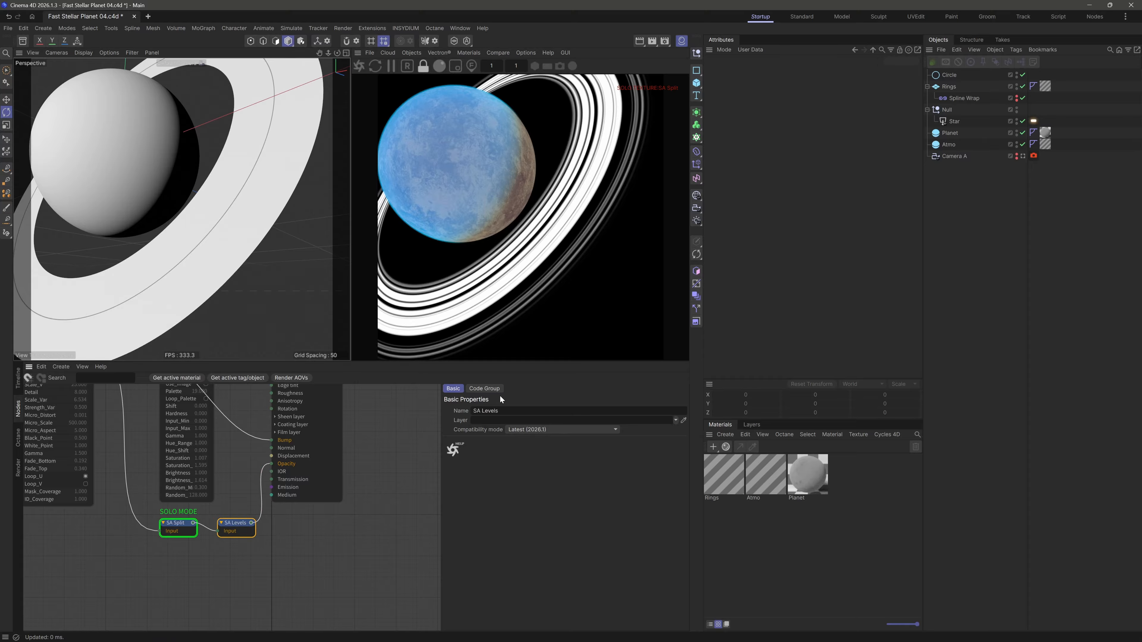
pyautogui.click(484, 388)
pyautogui.scroll(-2, 683, 494)
pyautogui.moveTo(677, 554); pyautogui.dragTo(602, 558)
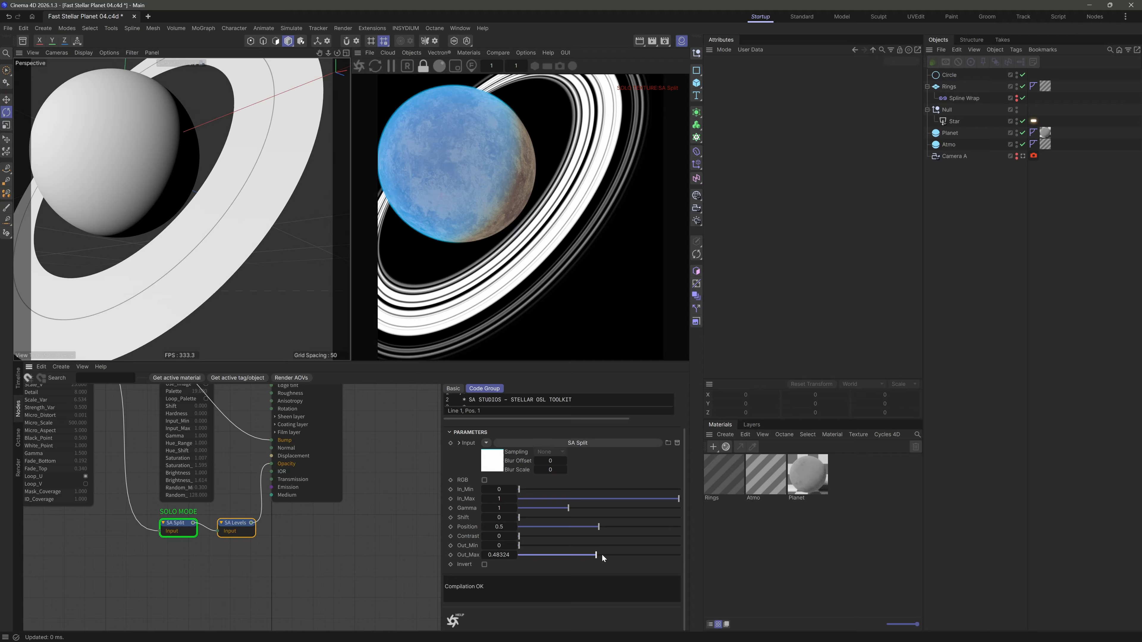
pyautogui.click(362, 66)
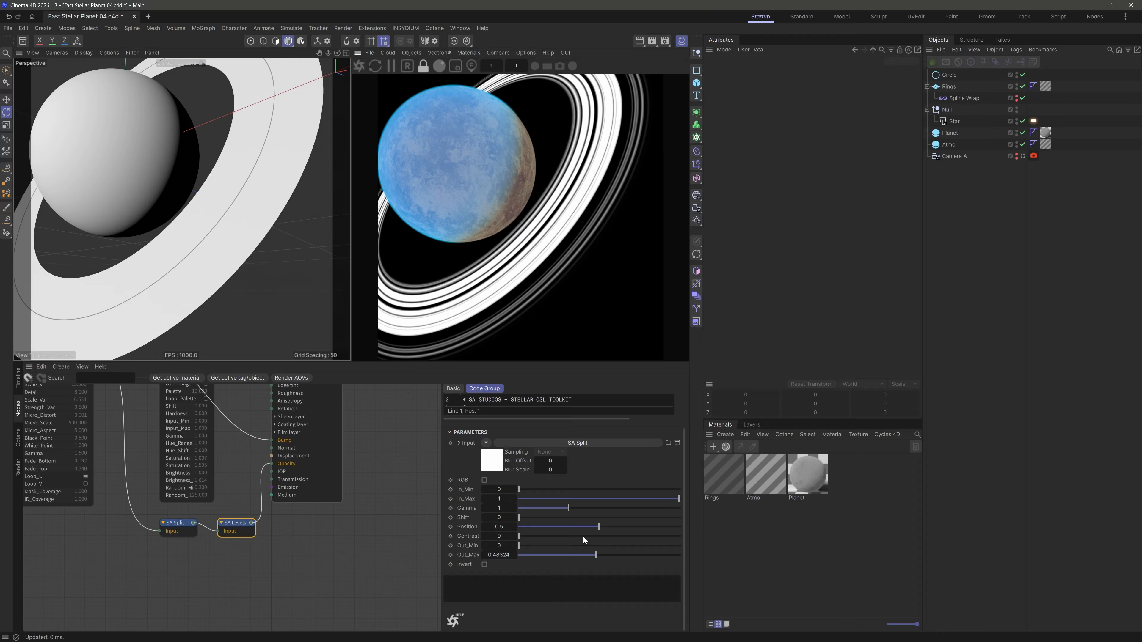
pyautogui.moveTo(586, 556)
pyautogui.mouseDown()
pyautogui.moveTo(629, 562)
pyautogui.moveTo(578, 560)
pyautogui.mouseUp()
pyautogui.press('s')
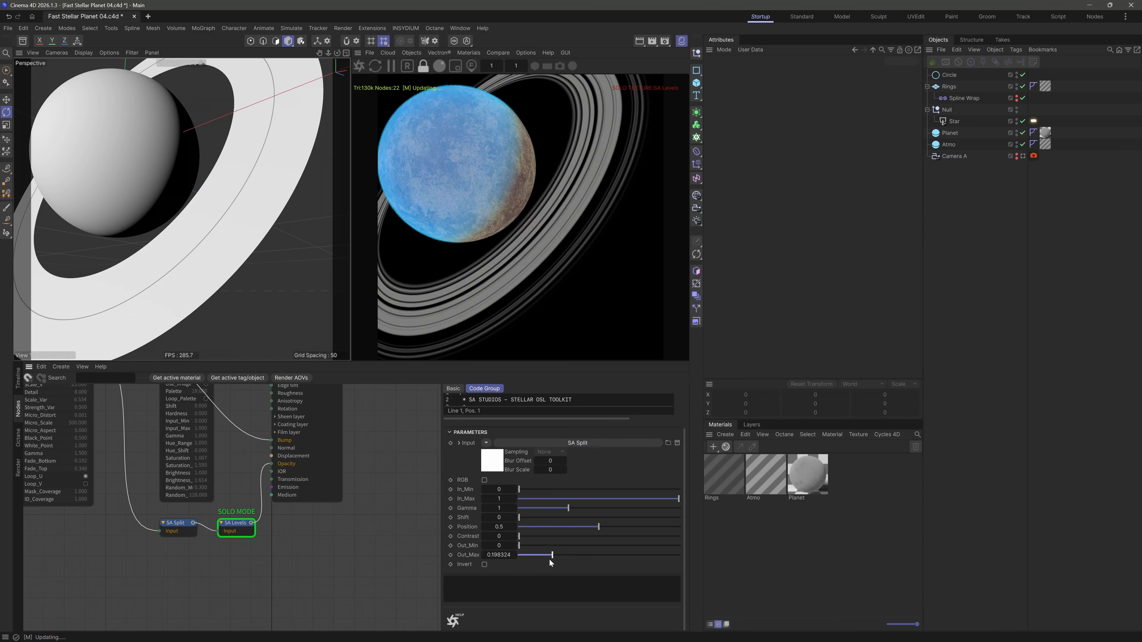
pyautogui.click(569, 555)
pyautogui.moveTo(271, 174)
pyautogui.keyDown('alt'); pyautogui.mouseDown()
pyautogui.moveTo(234, 186)
pyautogui.moveTo(176, 179)
pyautogui.moveTo(279, 189)
pyautogui.mouseUp(); pyautogui.keyUp('alt')
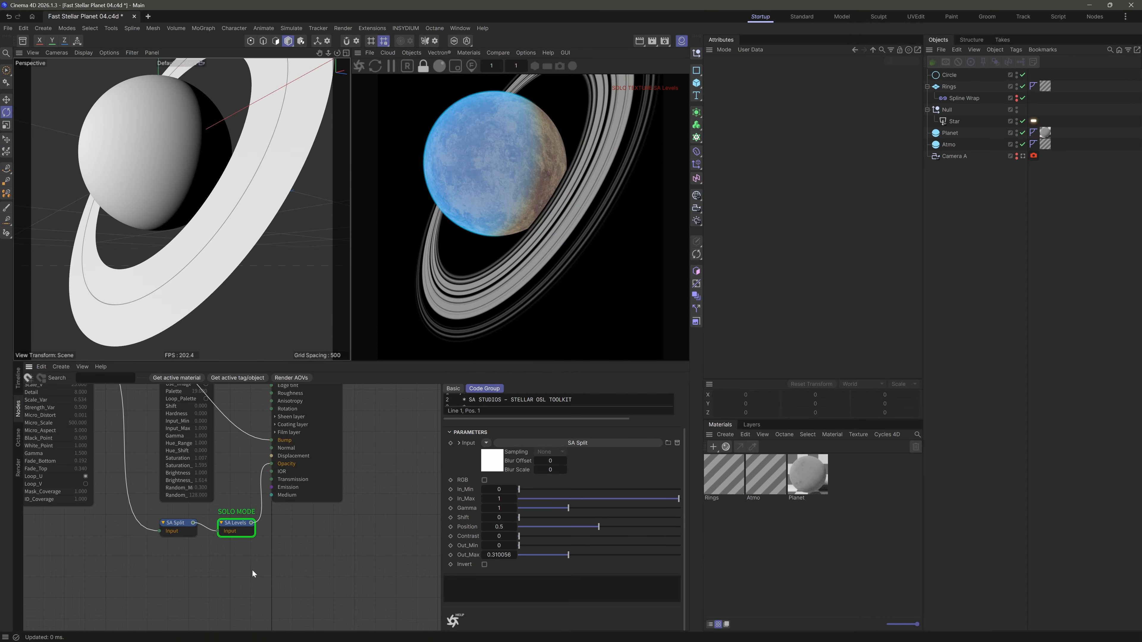
# Exit the solo preview and set the SA Levels Out_Max to about 0.6
pyautogui.press('s')
pyautogui.moveTo(266, 202)
pyautogui.keyDown('alt'); pyautogui.mouseDown()
pyautogui.moveTo(267, 211)
pyautogui.moveTo(260, 186)
pyautogui.moveTo(257, 209)
pyautogui.mouseUp(); pyautogui.keyUp('alt')
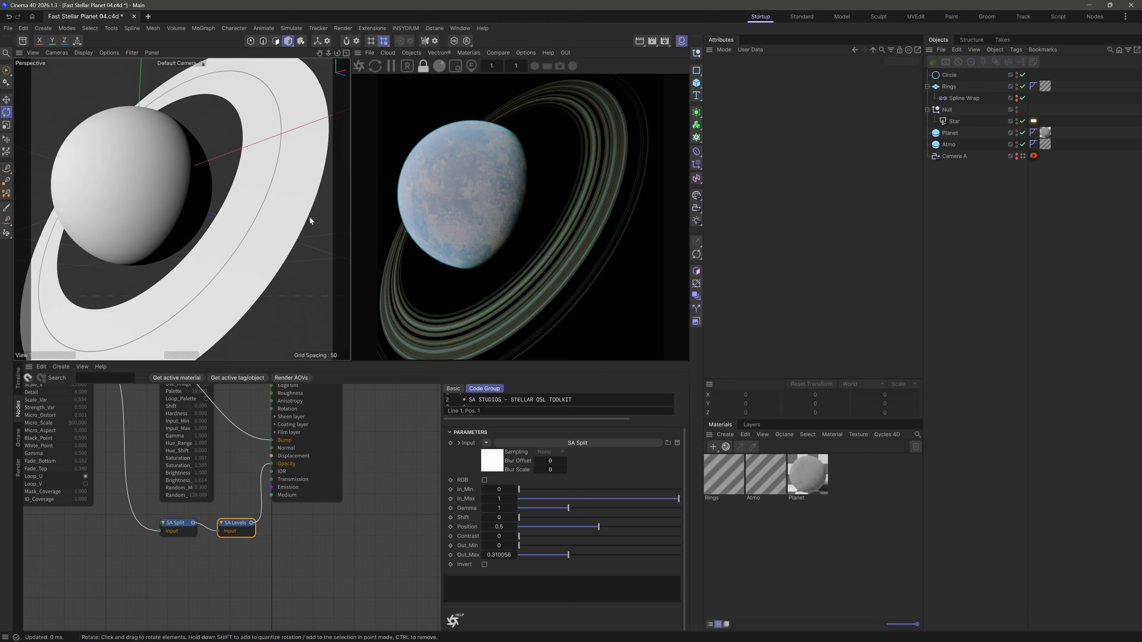
pyautogui.moveTo(575, 556); pyautogui.dragTo(615, 549)
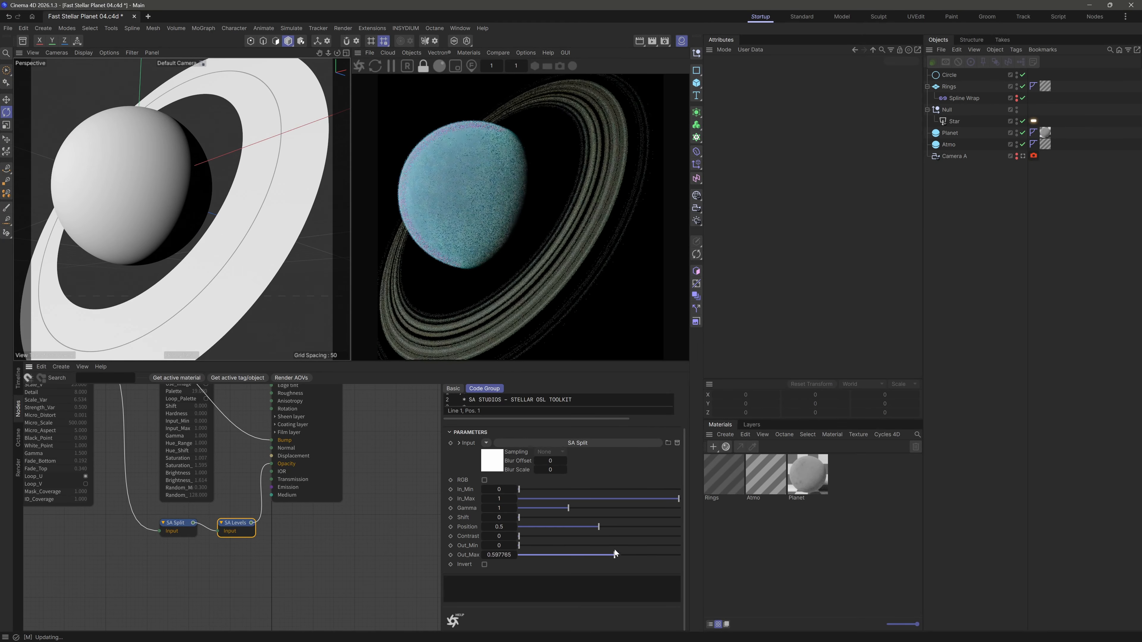
# Rotate the Circle spline to about -9.3, -25.7, 2.3 degrees to tilt the rings and save the scene
pyautogui.click(950, 75)
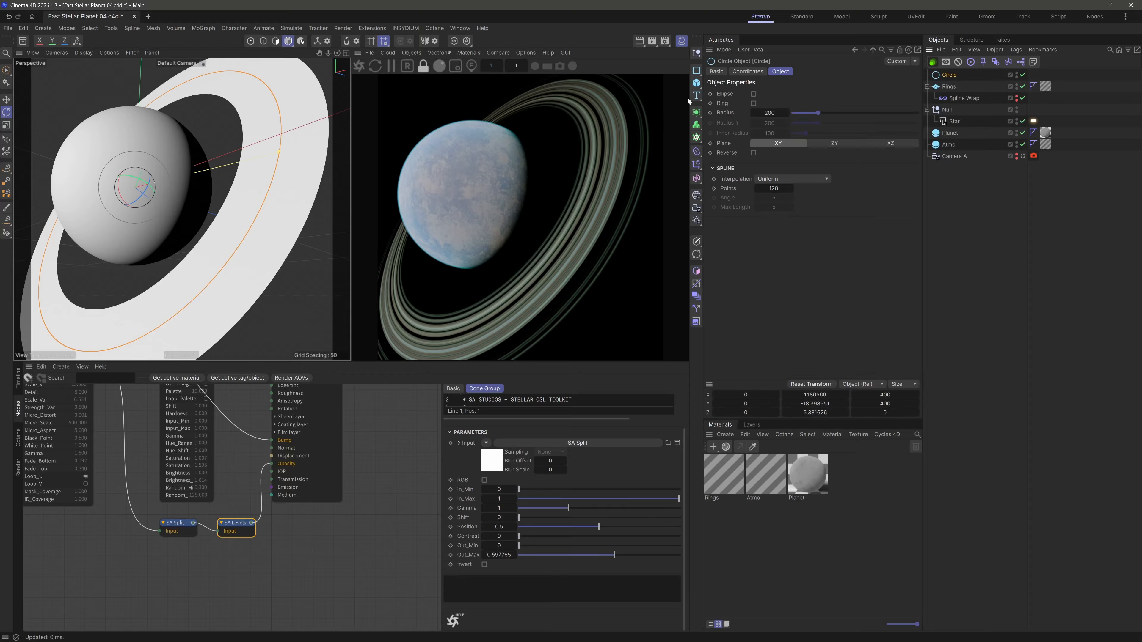
pyautogui.moveTo(152, 186); pyautogui.dragTo(124, 180)
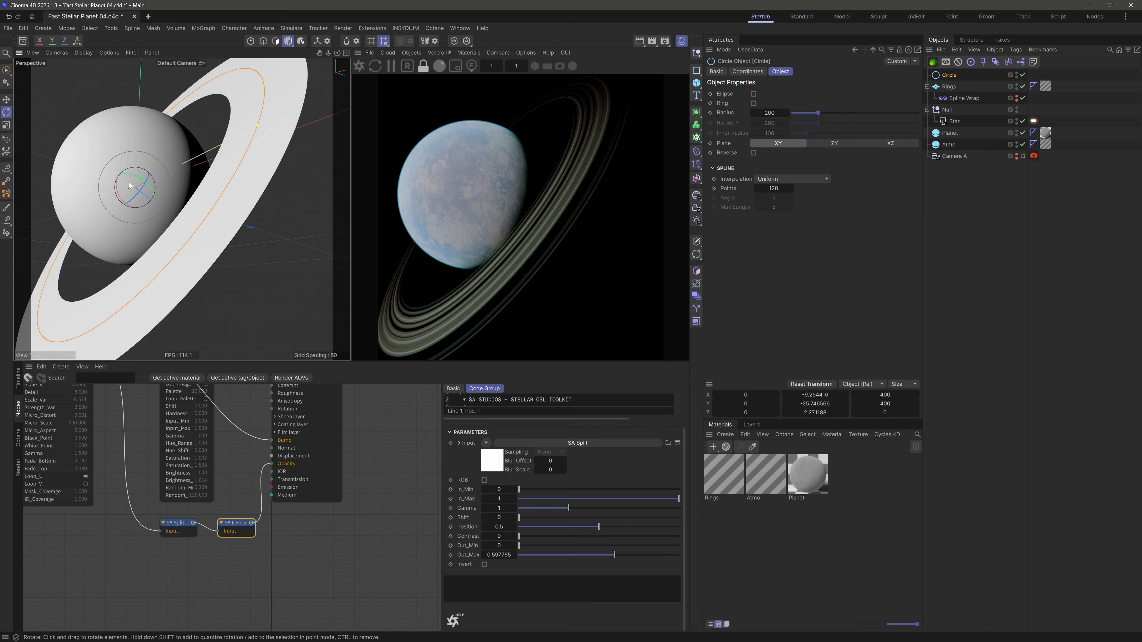
pyautogui.keyDown('alt'); pyautogui.moveTo(124, 179); pyautogui.dragTo(176, 195, button='middle'); pyautogui.keyUp('alt')
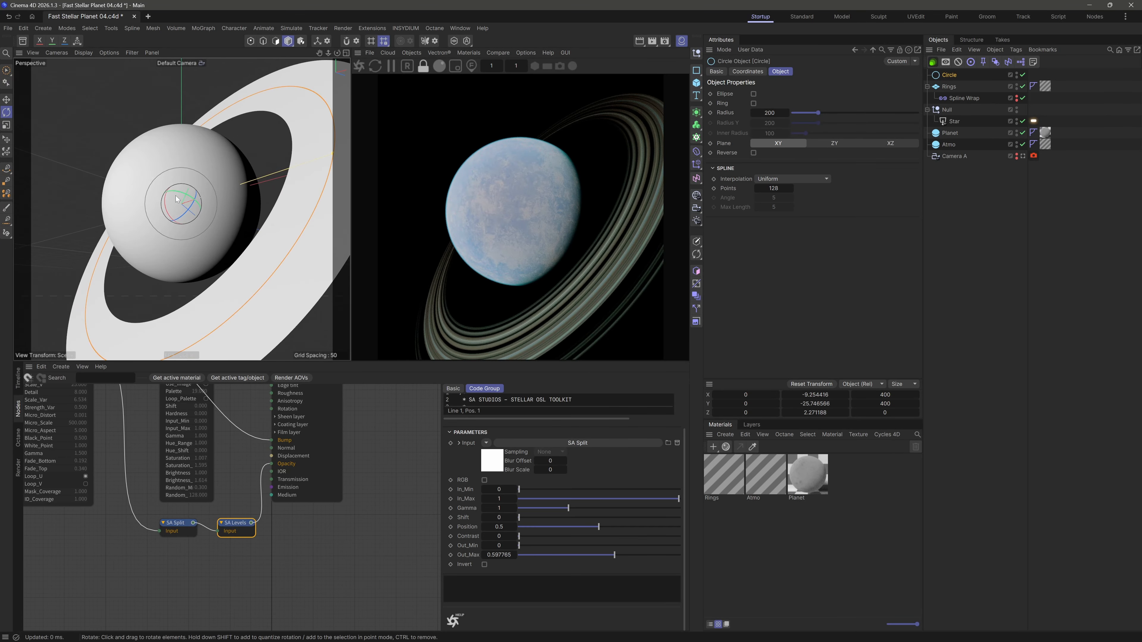
pyautogui.keyDown('alt'); pyautogui.moveTo(177, 195); pyautogui.dragTo(169, 195, button='right'); pyautogui.keyUp('alt')
pyautogui.scroll(3, 170, 195)
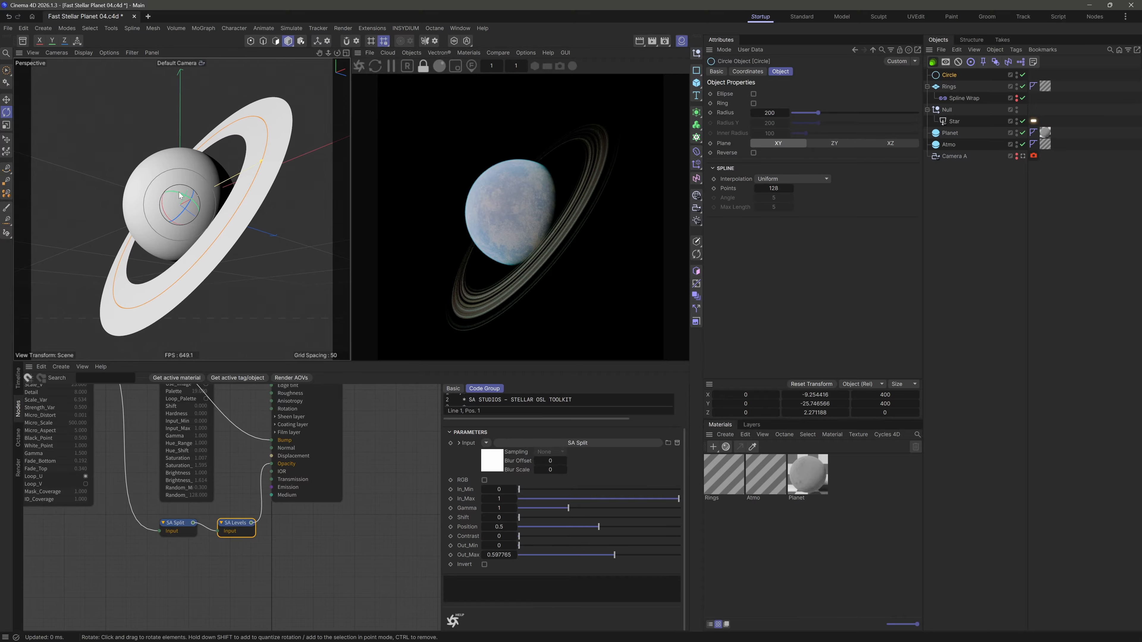
pyautogui.hotkey('ctrl', 's')
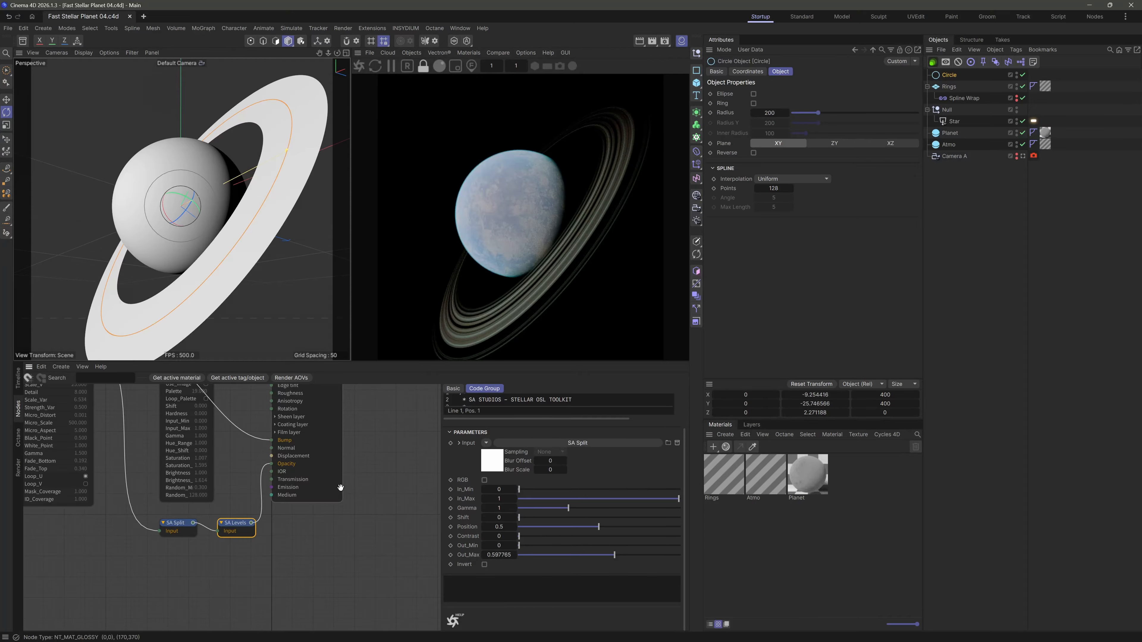
# Make room beside the Rings node and add a Black body emission node fed by SA Palette, connected to the material's Emission
pyautogui.moveTo(264, 437); pyautogui.dragTo(302, 498, button='middle')
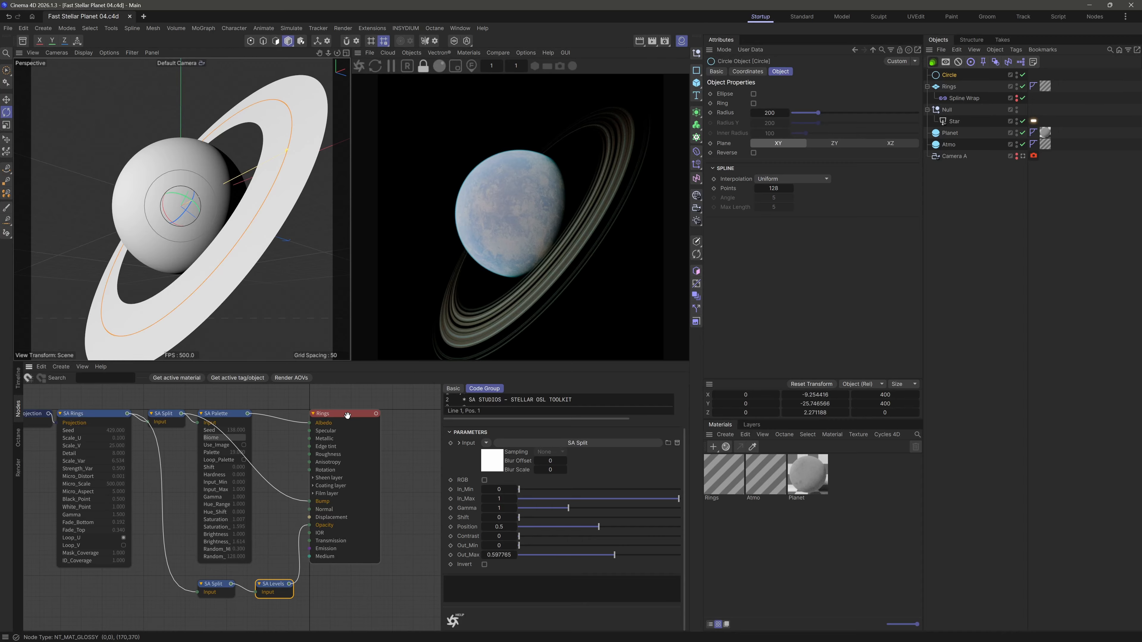
pyautogui.moveTo(348, 415); pyautogui.dragTo(389, 415)
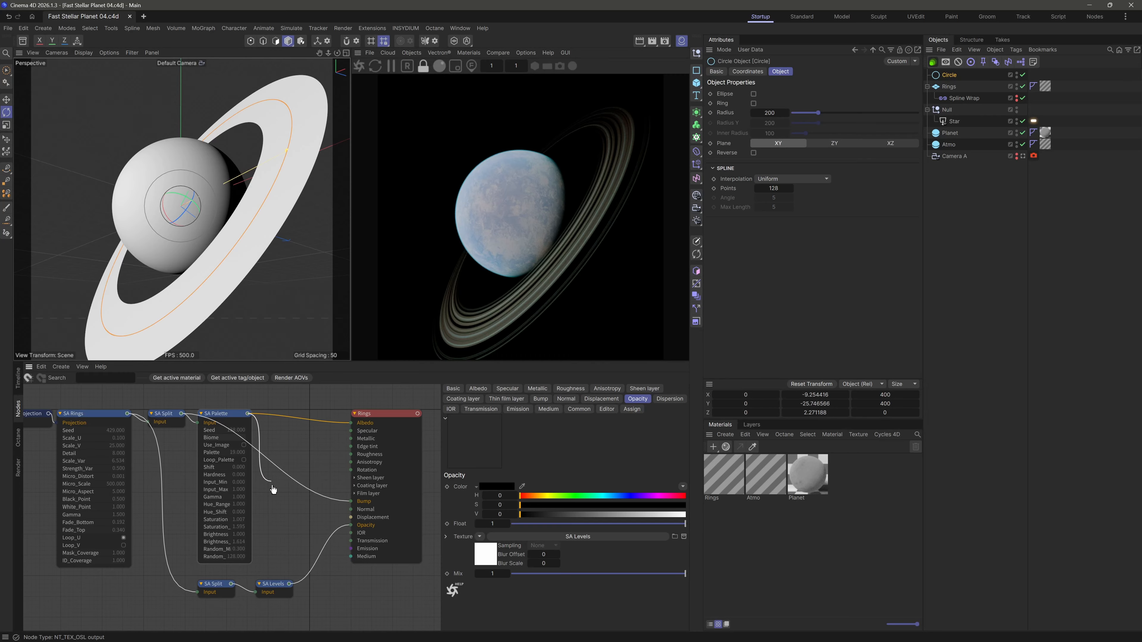
pyautogui.moveTo(274, 489); pyautogui.dragTo(273, 527)
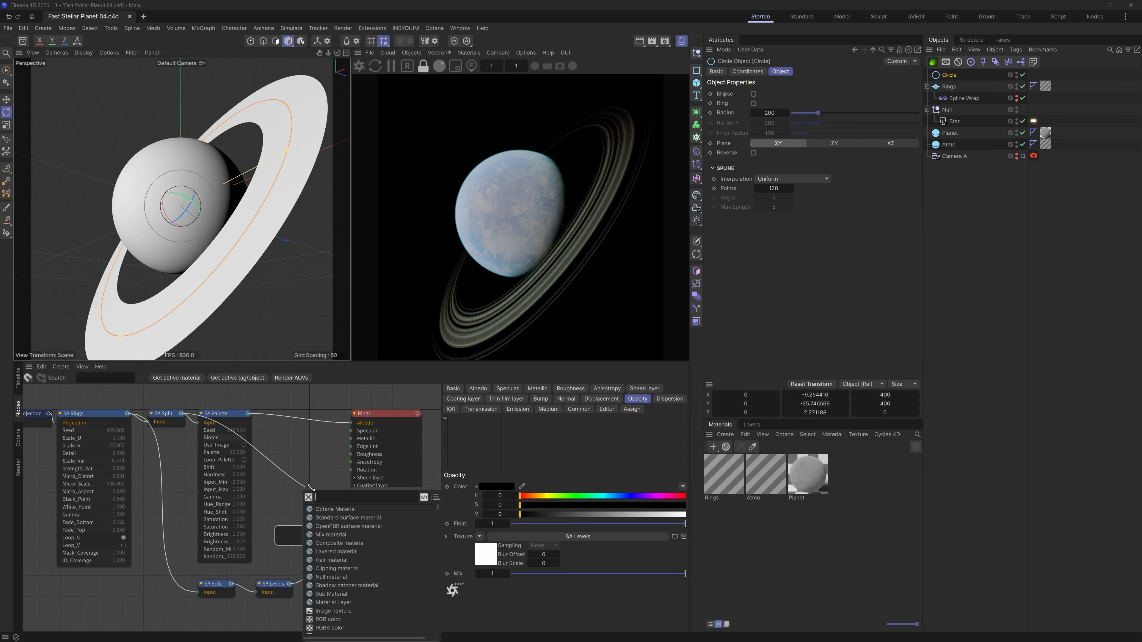
pyautogui.write('BA')
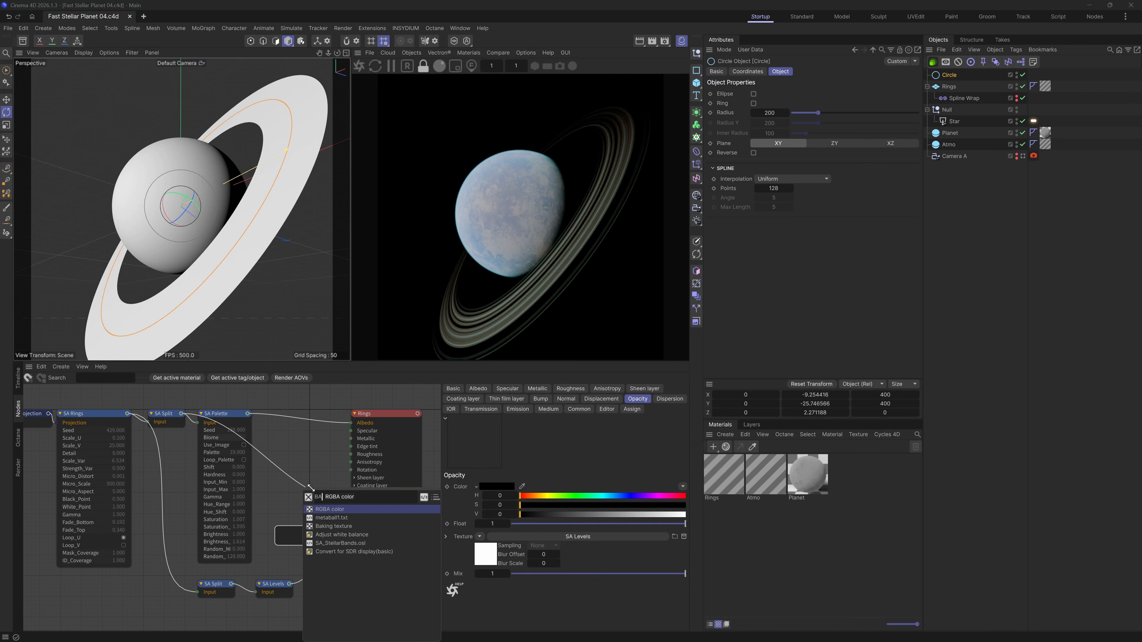
pyautogui.press('BackSpace')
pyautogui.write('LA')
pyautogui.press('Return')
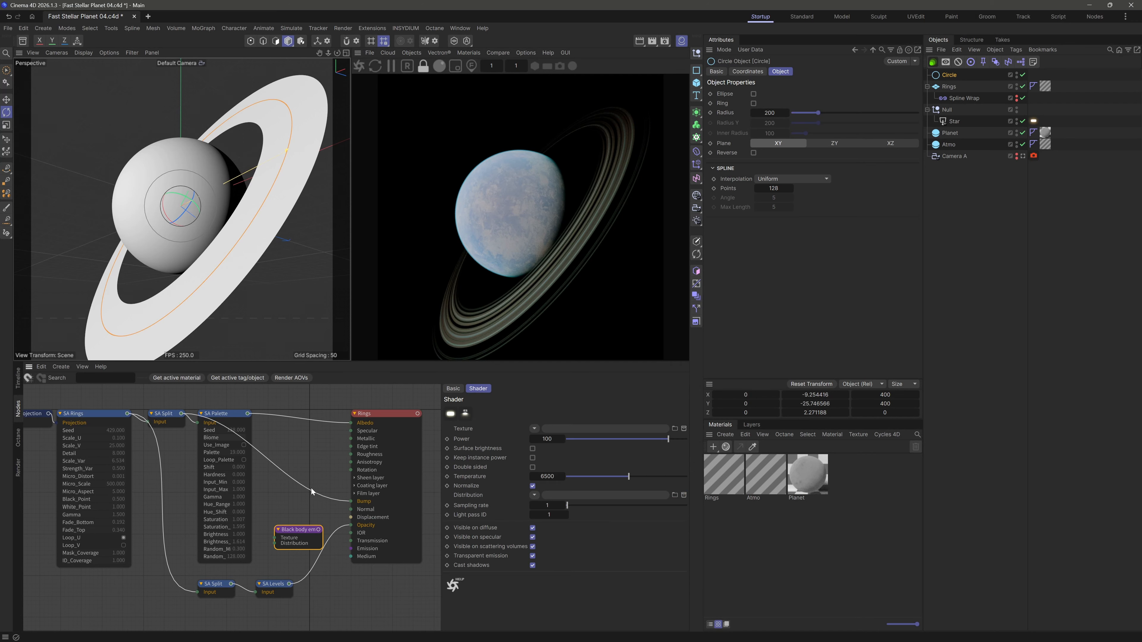
pyautogui.moveTo(248, 414); pyautogui.dragTo(351, 549)
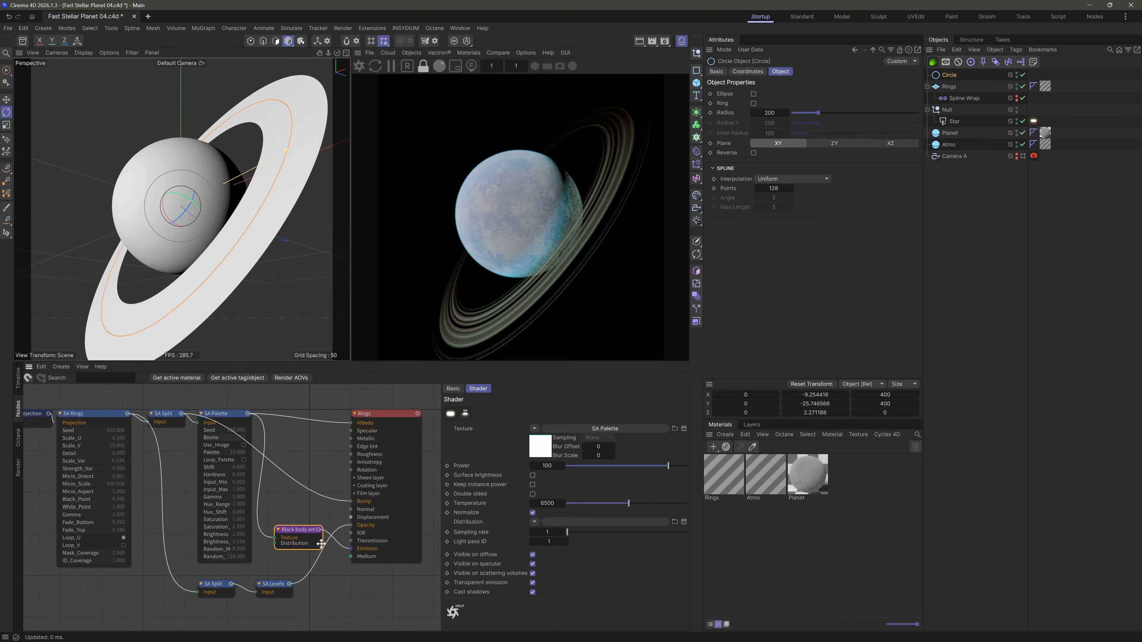
# Make the rings' Black body emission double sided and set its Power to 1
pyautogui.click(295, 530)
pyautogui.click(532, 494)
pyautogui.click(547, 465)
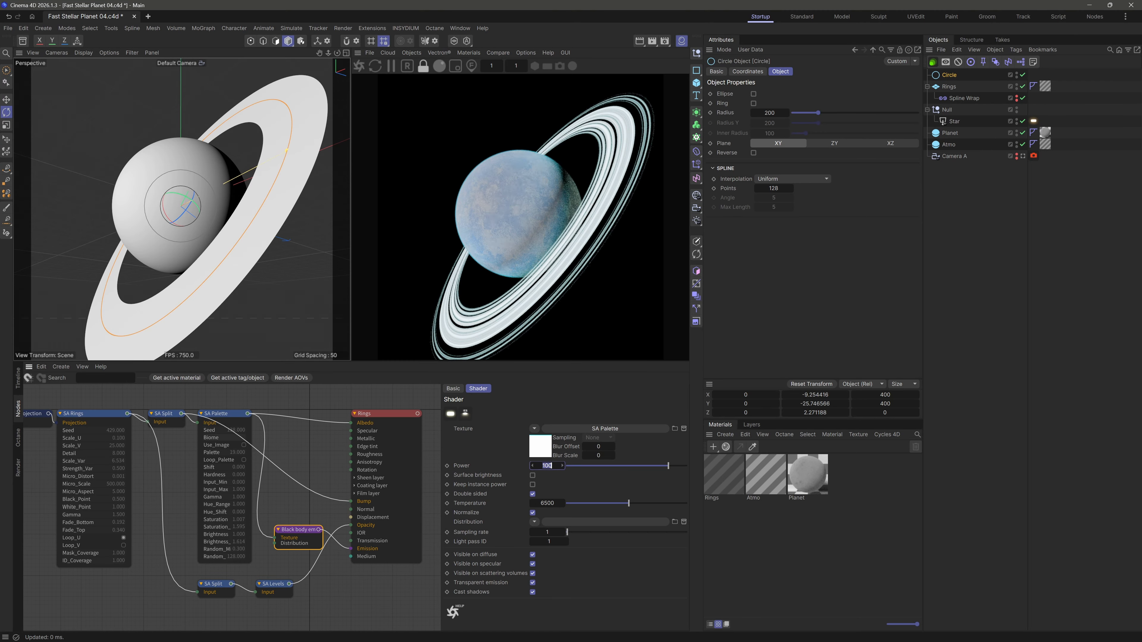
pyautogui.write('1')
pyautogui.press('Return')
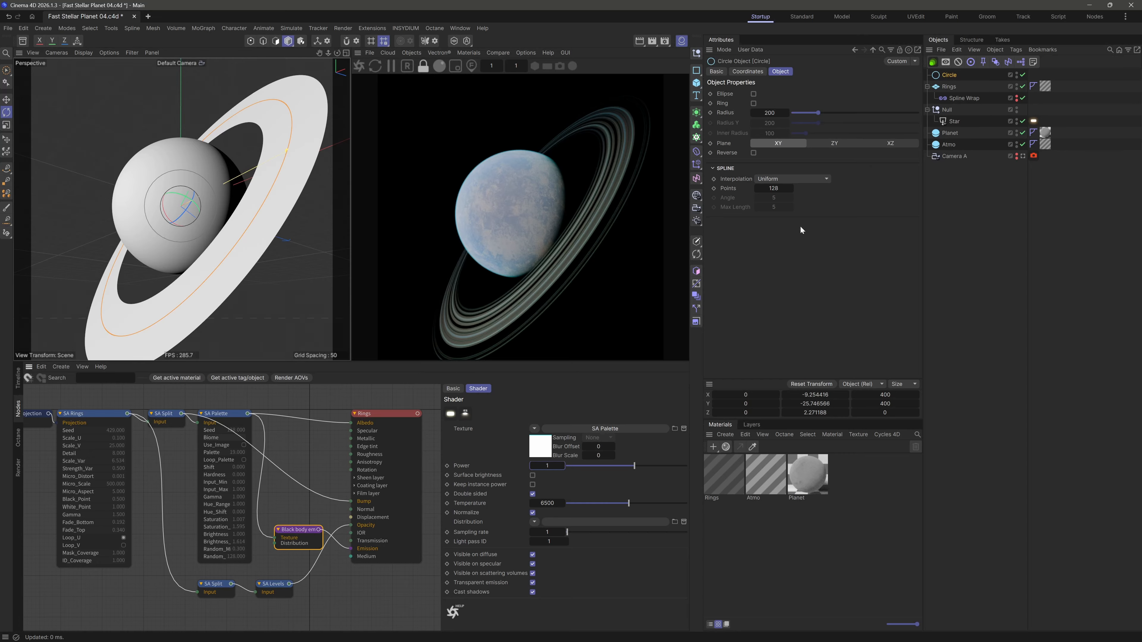
# Switch the Star light off to check the rings' glow, turn it back on and inspect the planet's shadow side
pyautogui.click(1023, 121)
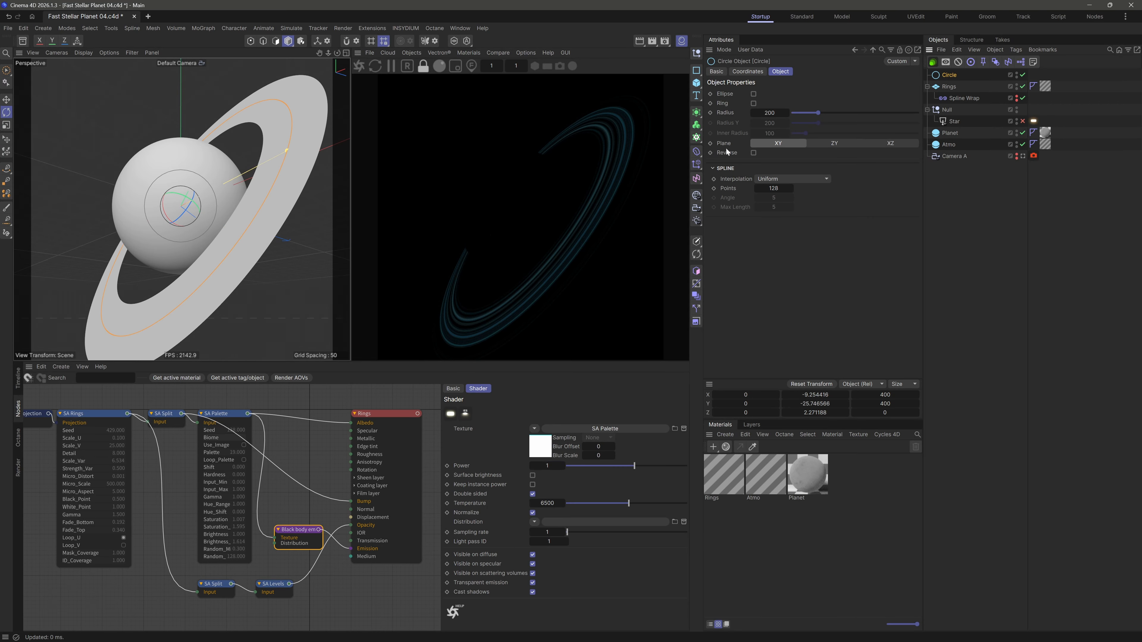
pyautogui.click(955, 219)
pyautogui.moveTo(275, 201)
pyautogui.keyDown('alt'); pyautogui.mouseDown()
pyautogui.moveTo(222, 193)
pyautogui.moveTo(302, 206)
pyautogui.moveTo(280, 205)
pyautogui.mouseUp(); pyautogui.keyUp('alt')
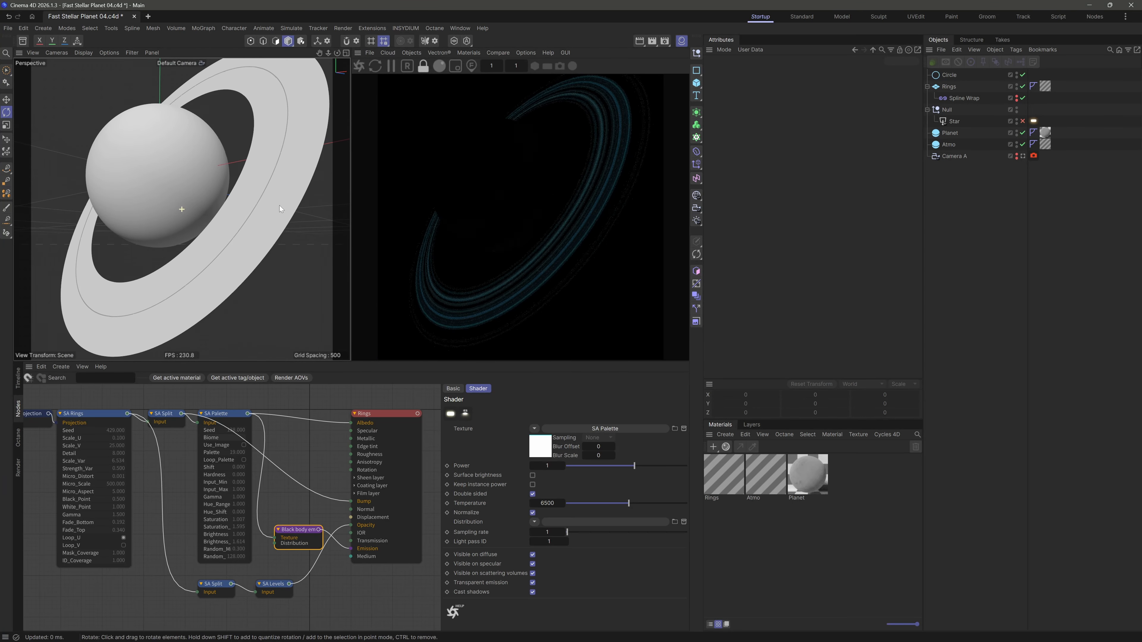
pyautogui.click(1023, 121)
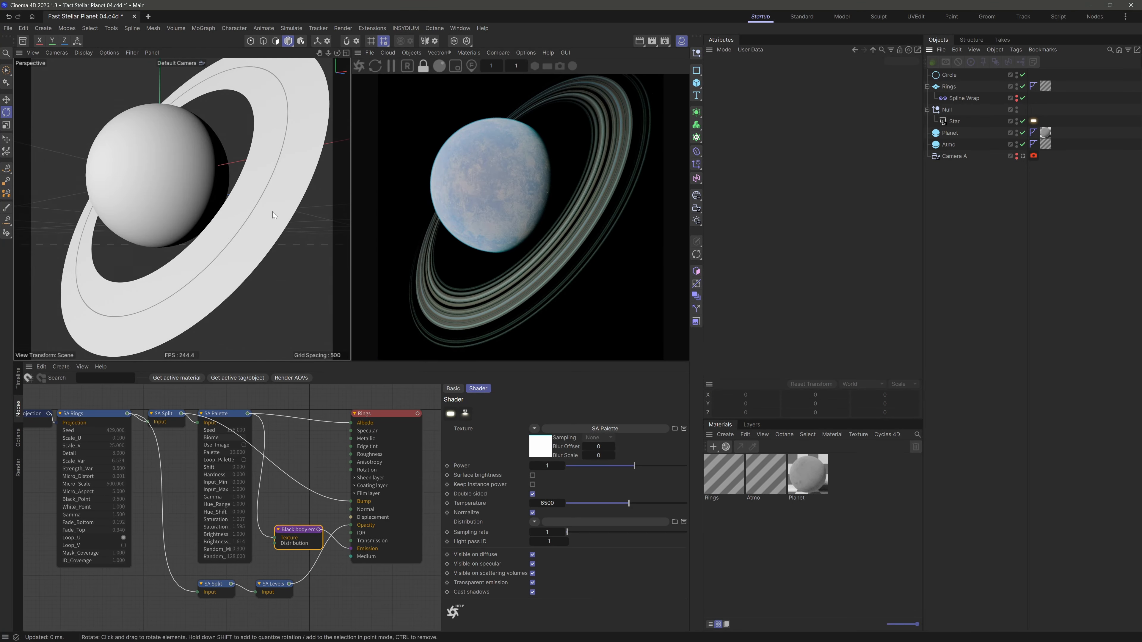
pyautogui.keyDown('alt'); pyautogui.moveTo(273, 211); pyautogui.dragTo(204, 201); pyautogui.keyUp('alt')
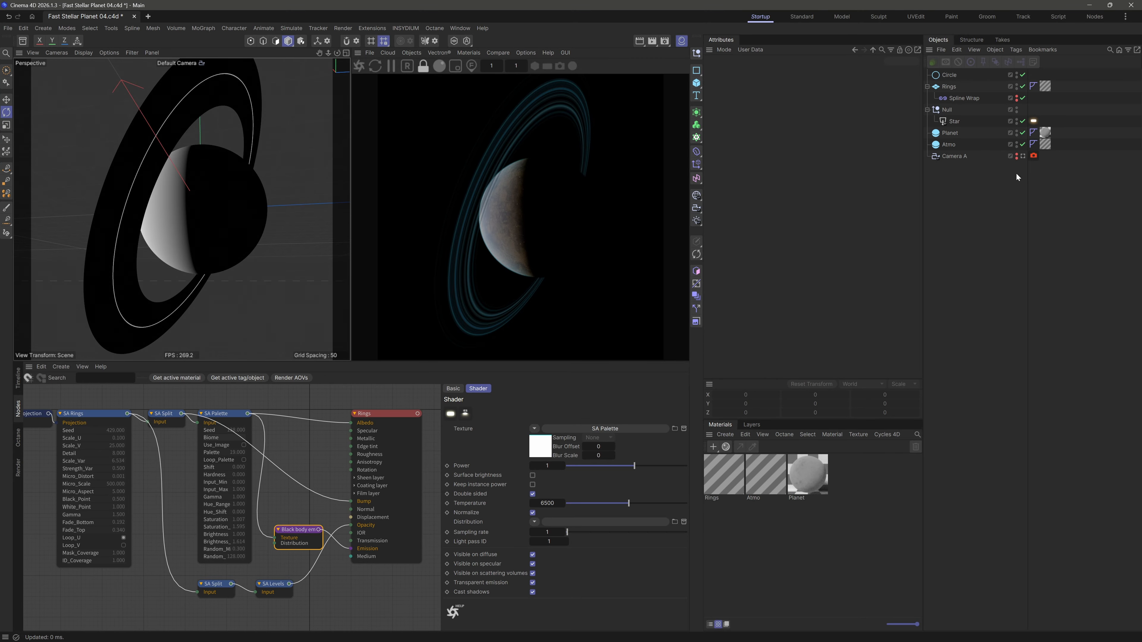
# Switch to Camera A, pull it back until the whole ring system fits the frame, and save the scene
pyautogui.click(1023, 157)
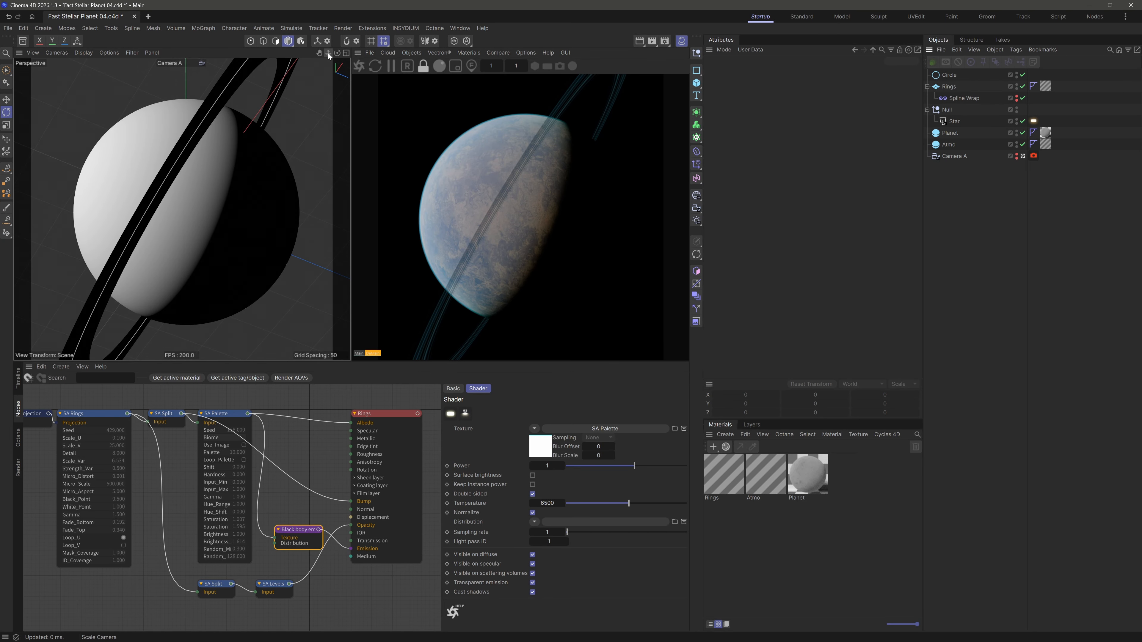
pyautogui.moveTo(329, 55); pyautogui.dragTo(304, 114)
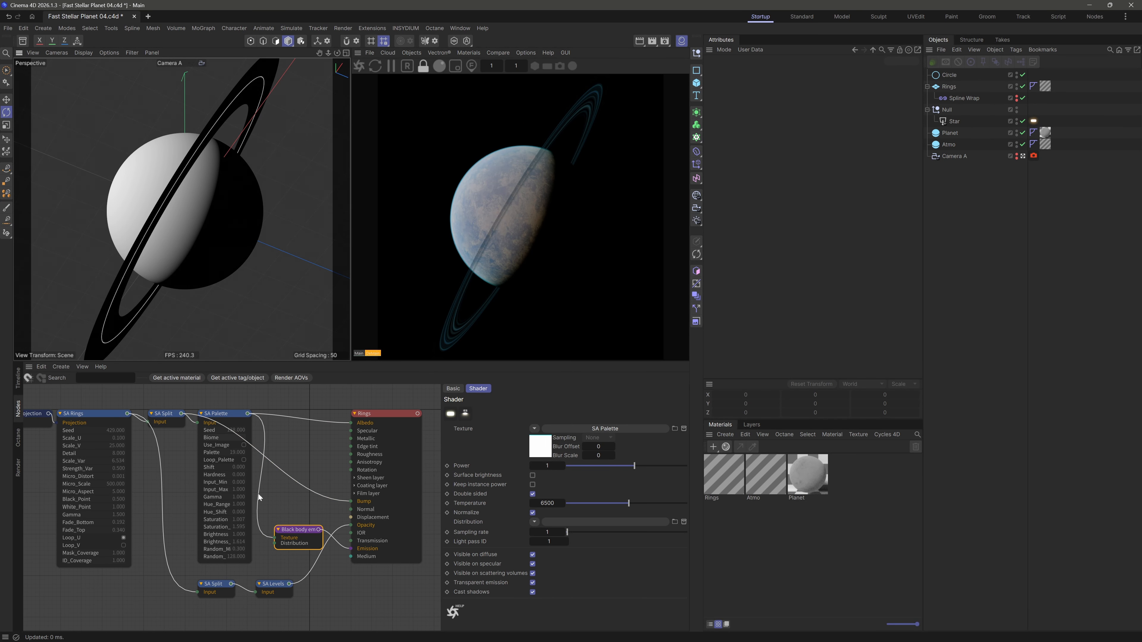
pyautogui.moveTo(357, 362); pyautogui.dragTo(357, 379)
pyautogui.hotkey('ctrl', 's')
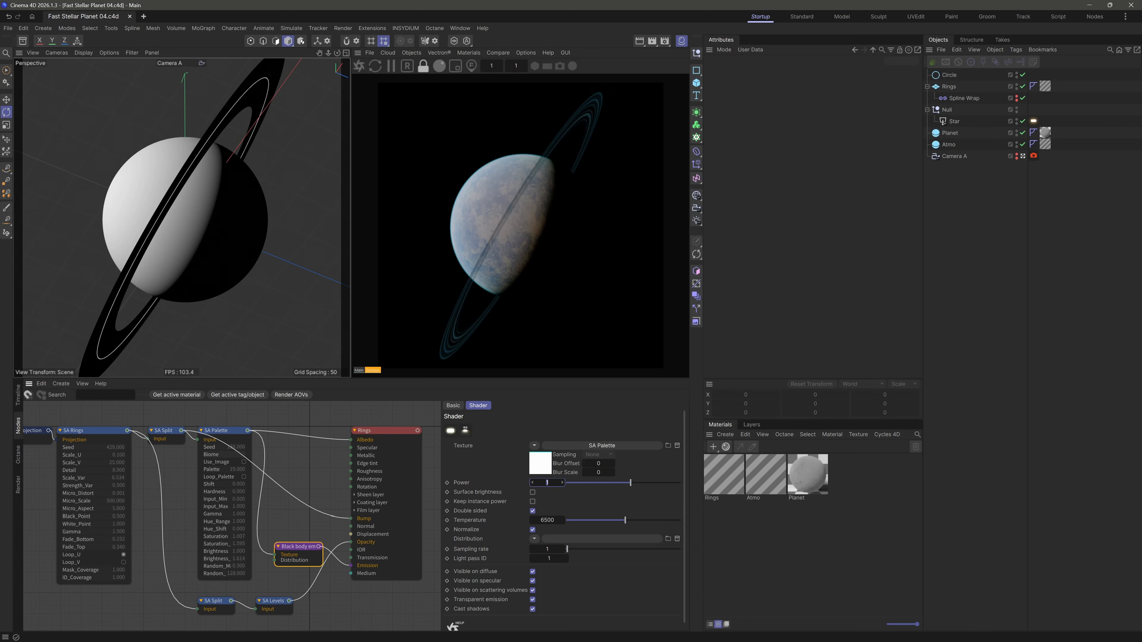
# Set the Black body emission's Power to 0.9, save the scene and enlarge the viewport area
pyautogui.moveTo(548, 482); pyautogui.dragTo(557, 484)
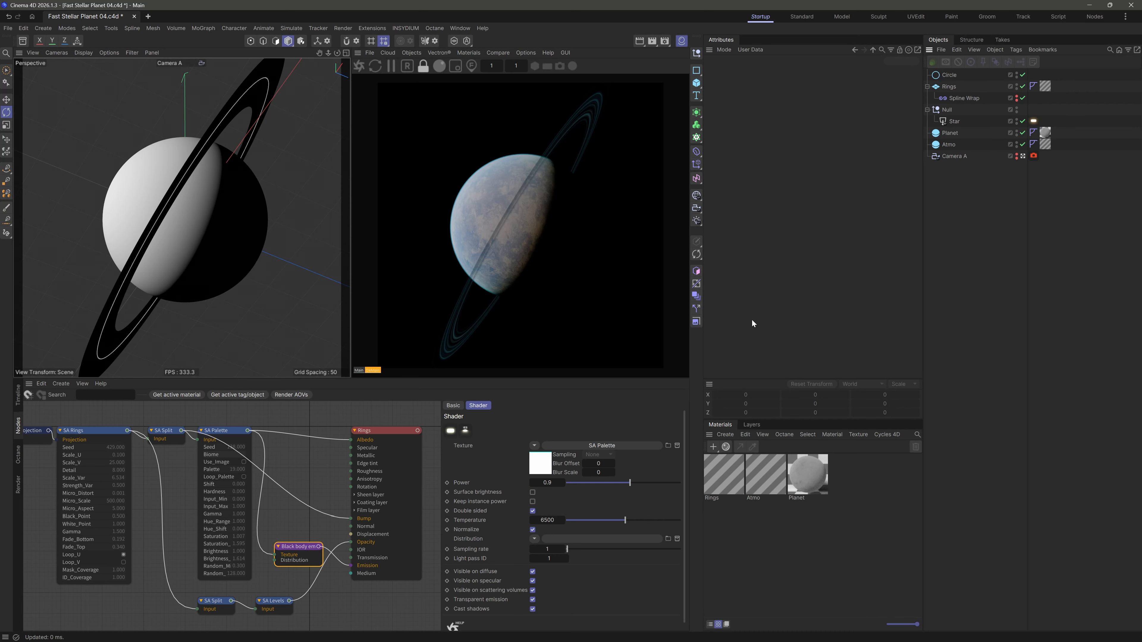
pyautogui.hotkey('ctrl', 's')
pyautogui.moveTo(355, 383); pyautogui.dragTo(355, 404)
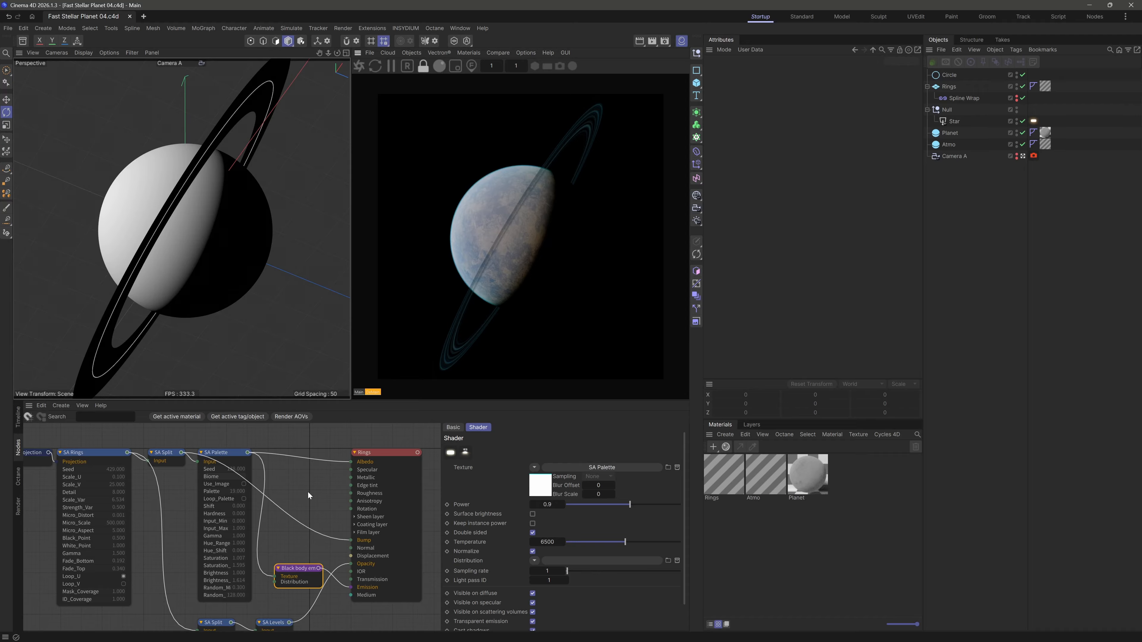
# Add an Octane HDRI Environment and hide its sky object in the viewport
pyautogui.scroll(-3, 308, 486)
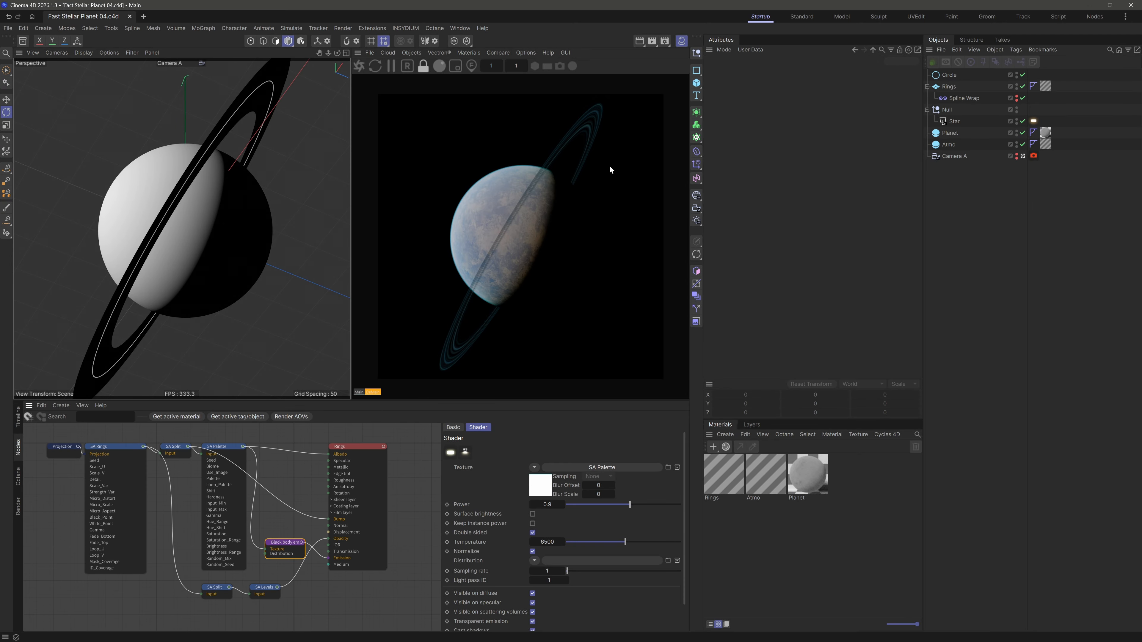
pyautogui.click(440, 52)
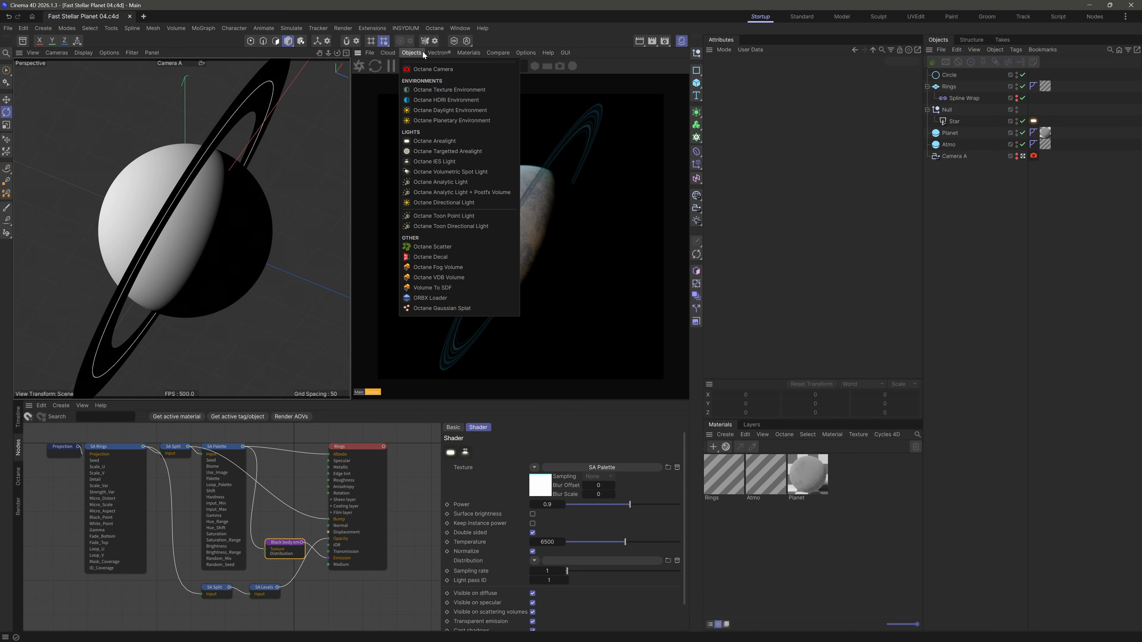
pyautogui.moveTo(411, 53)
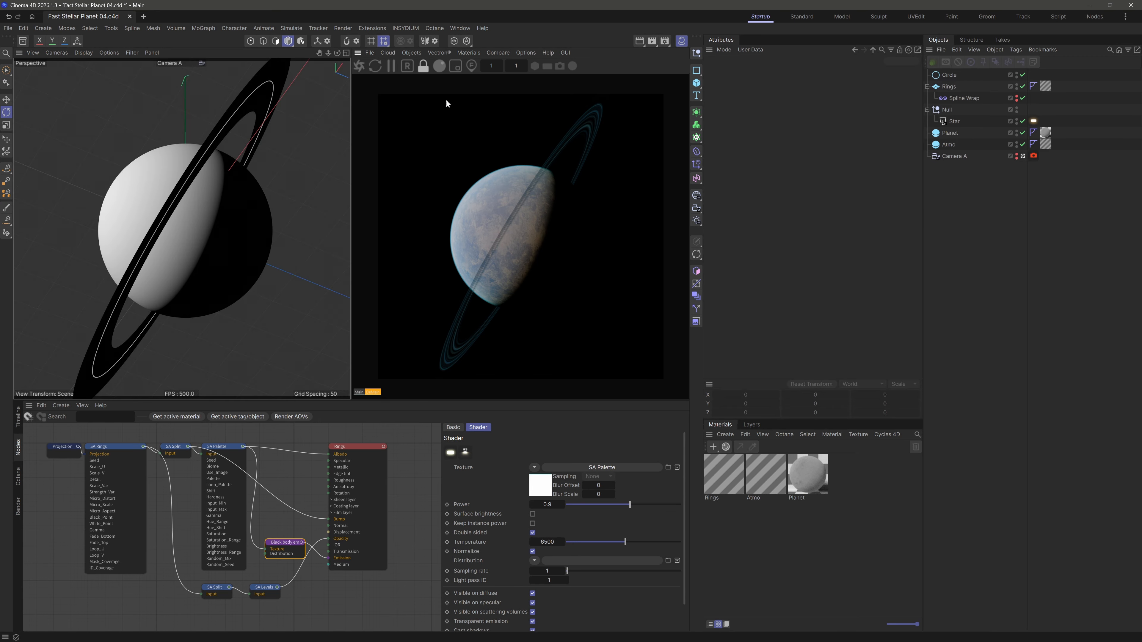
pyautogui.click(441, 105)
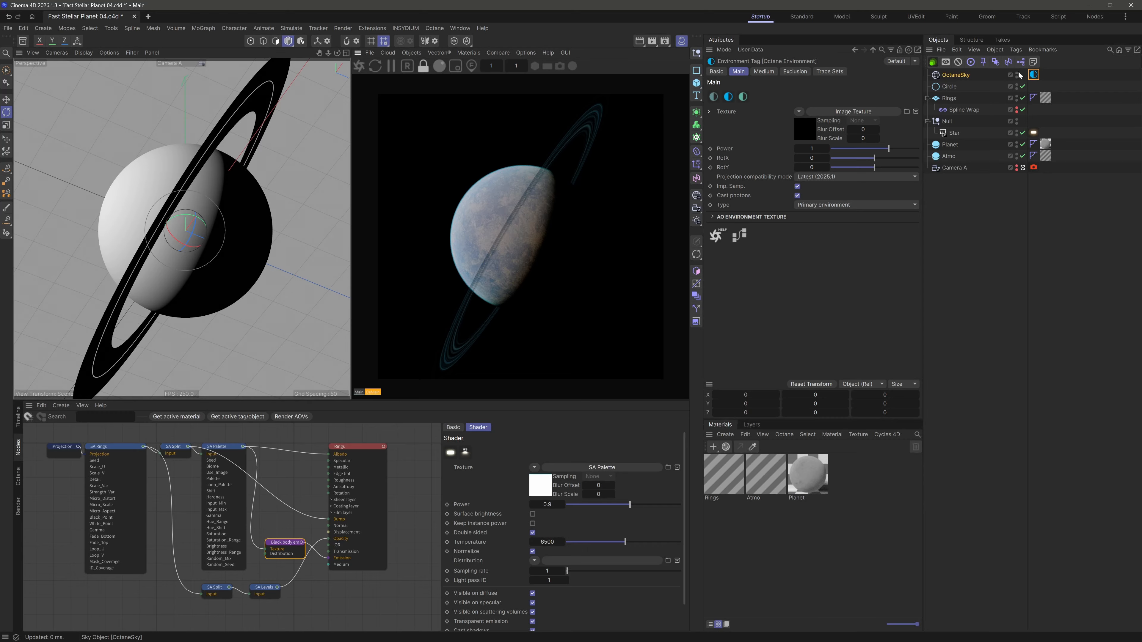
pyautogui.click(1034, 76)
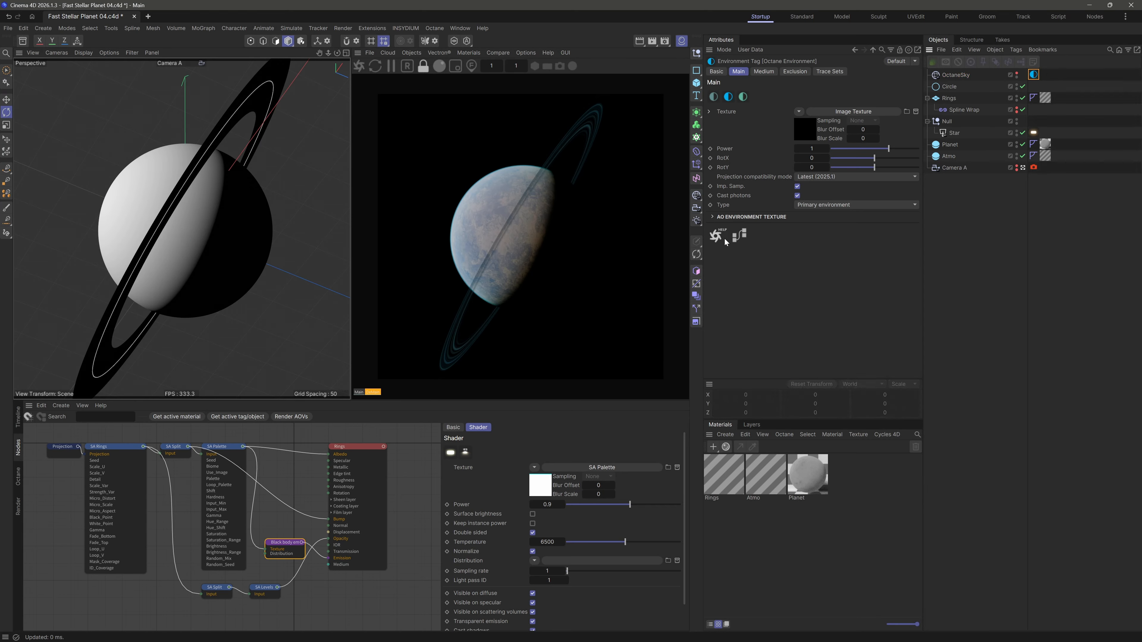
# Open the environment tag's node graph, delete its Image Texture node and reposition the Octane Environment node
pyautogui.click(740, 235)
pyautogui.click(130, 529)
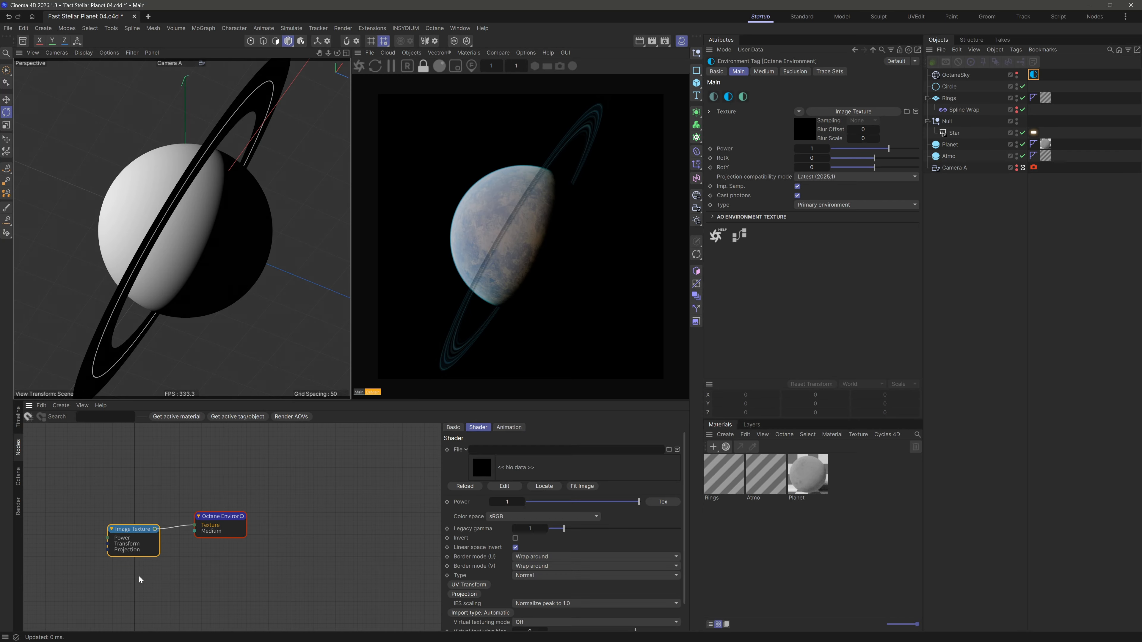
pyautogui.press('Delete')
pyautogui.moveTo(144, 522); pyautogui.dragTo(170, 541)
pyautogui.moveTo(167, 541); pyautogui.dragTo(318, 519, button='middle')
pyautogui.moveTo(373, 496); pyautogui.dragTo(315, 497)
# Add the SA_StellarStars.osl texture, rename it SA Stars, connect it to the environment's Texture input and save the scene
pyautogui.rightClick(193, 470)
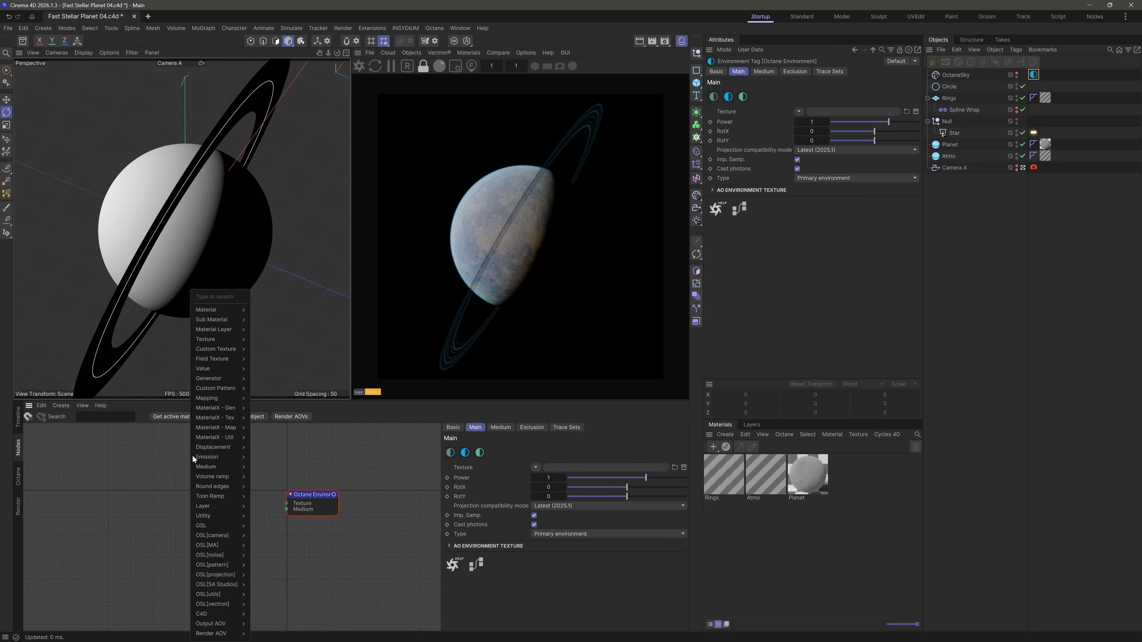
pyautogui.moveTo(218, 584)
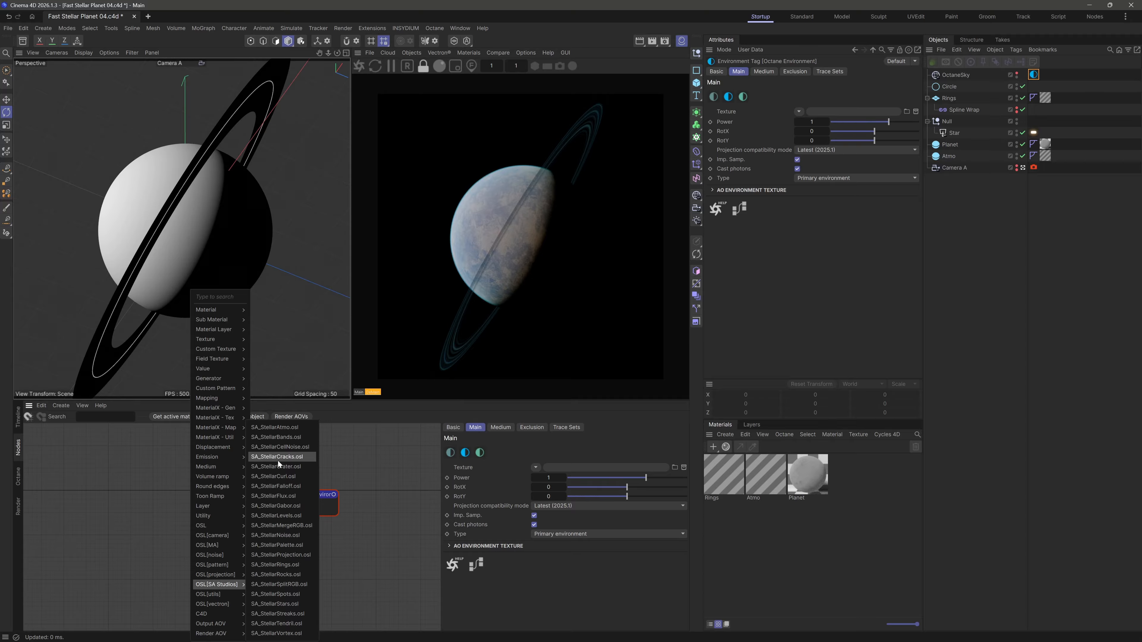
pyautogui.click(288, 604)
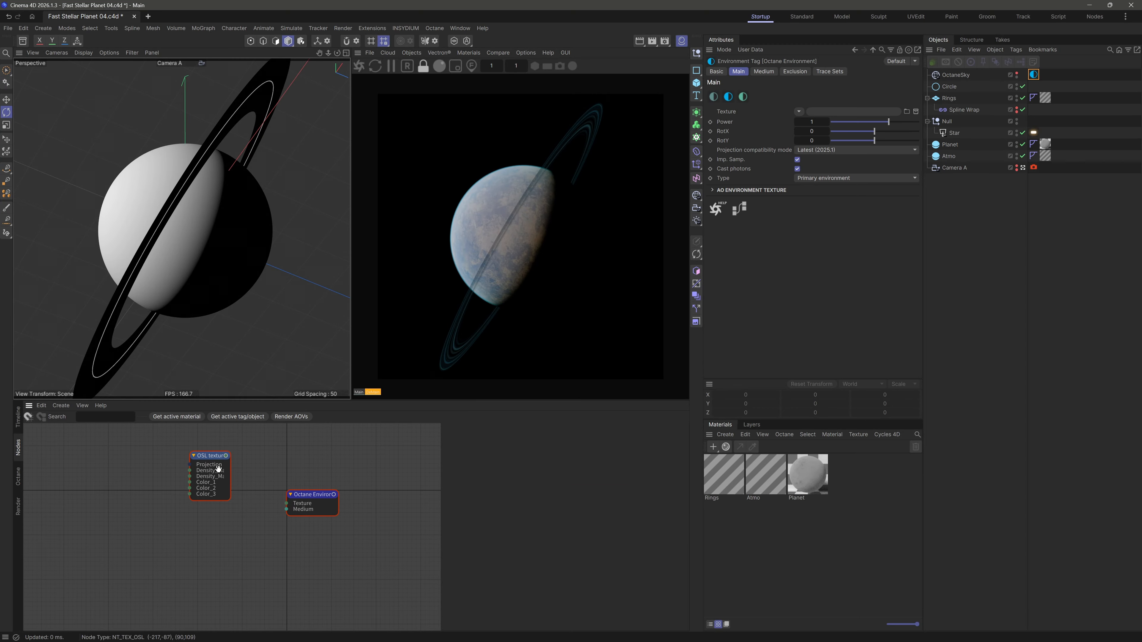
pyautogui.moveTo(211, 463); pyautogui.dragTo(224, 506)
pyautogui.click(459, 426)
pyautogui.moveTo(508, 449); pyautogui.dragTo(381, 436)
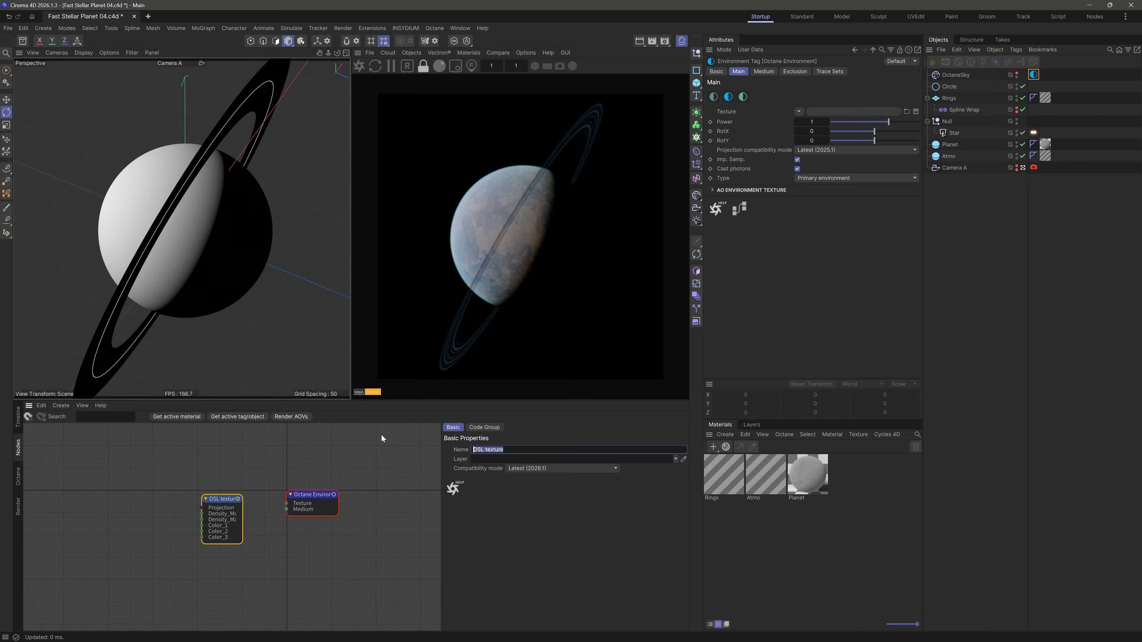
pyautogui.write('SA Stars')
pyautogui.press('Return')
pyautogui.moveTo(238, 499); pyautogui.dragTo(286, 503)
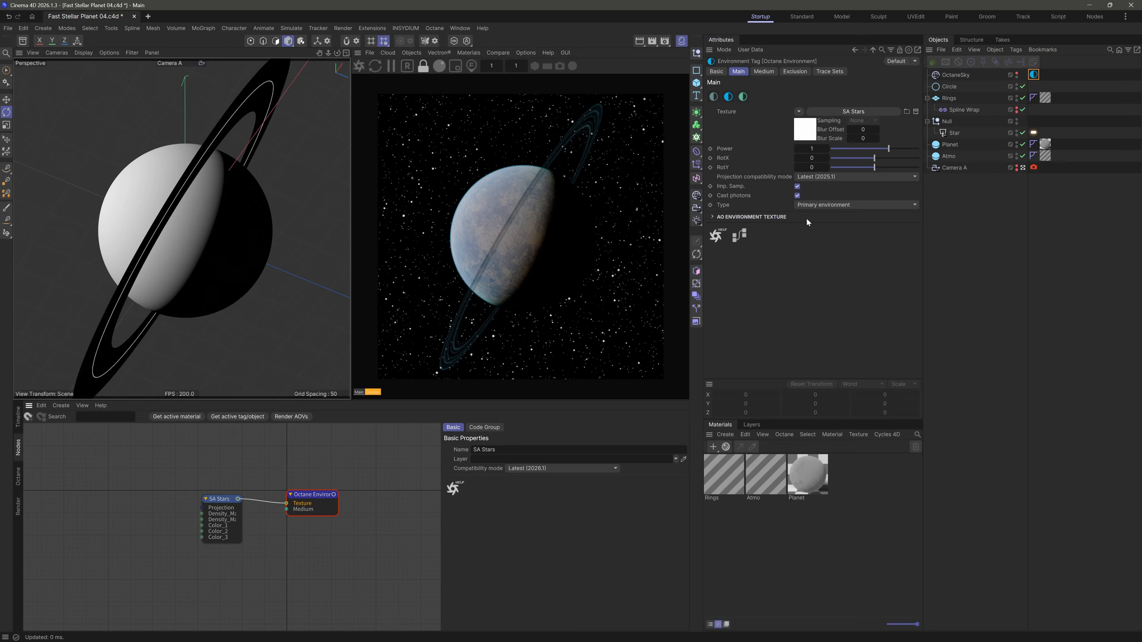
pyautogui.click(968, 290)
pyautogui.hotkey('ctrl', 's')
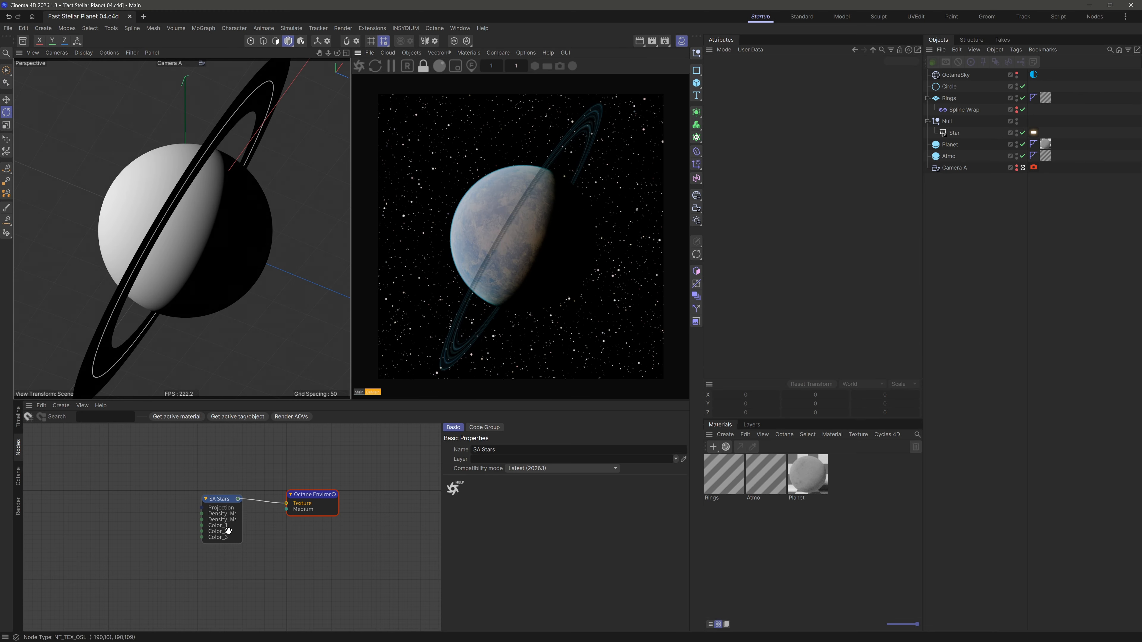
# Add a Projection node to the SA Stars Projection input, set it to XYZ to UVW and enlarge the node editor
pyautogui.click(197, 509)
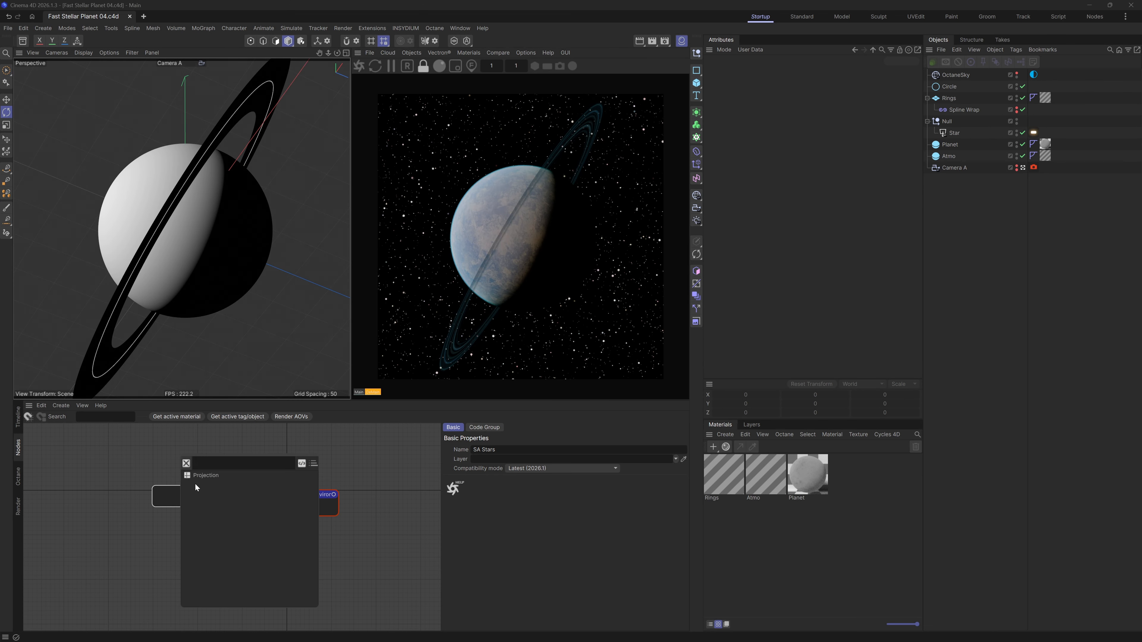
pyautogui.click(220, 473)
pyautogui.click(537, 490)
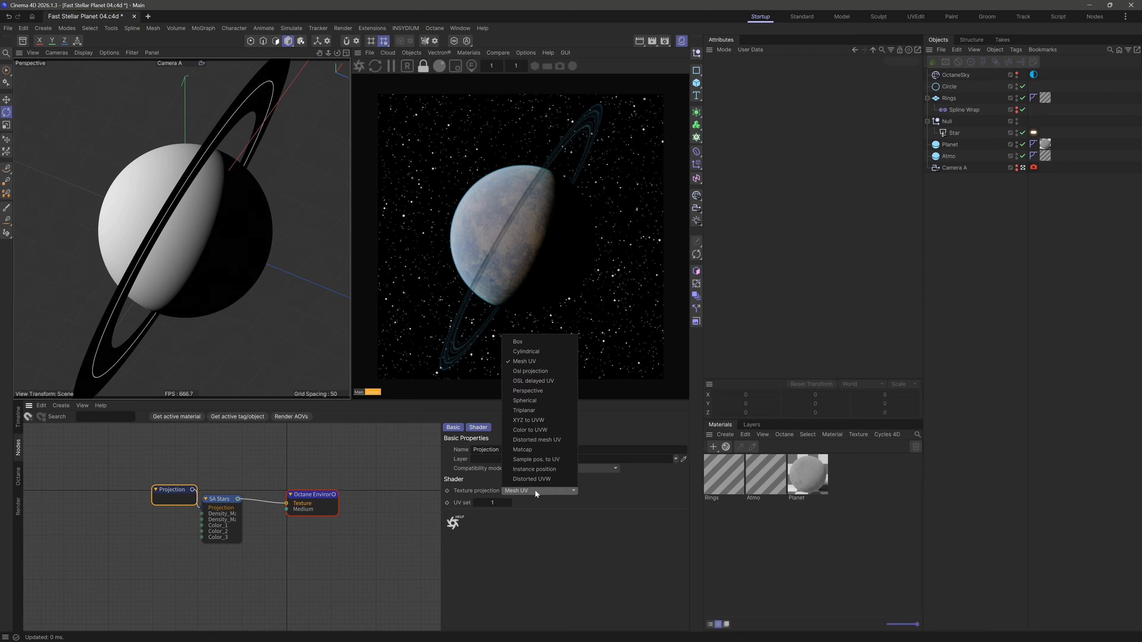
pyautogui.click(263, 494)
pyautogui.moveTo(164, 492); pyautogui.dragTo(143, 496)
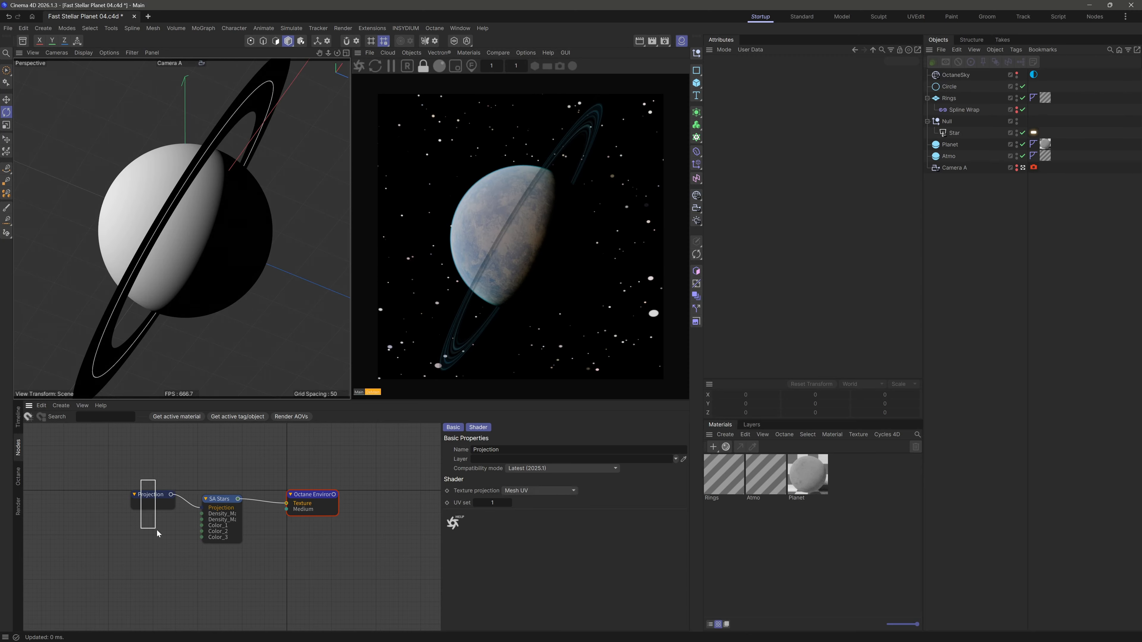
pyautogui.click(541, 491)
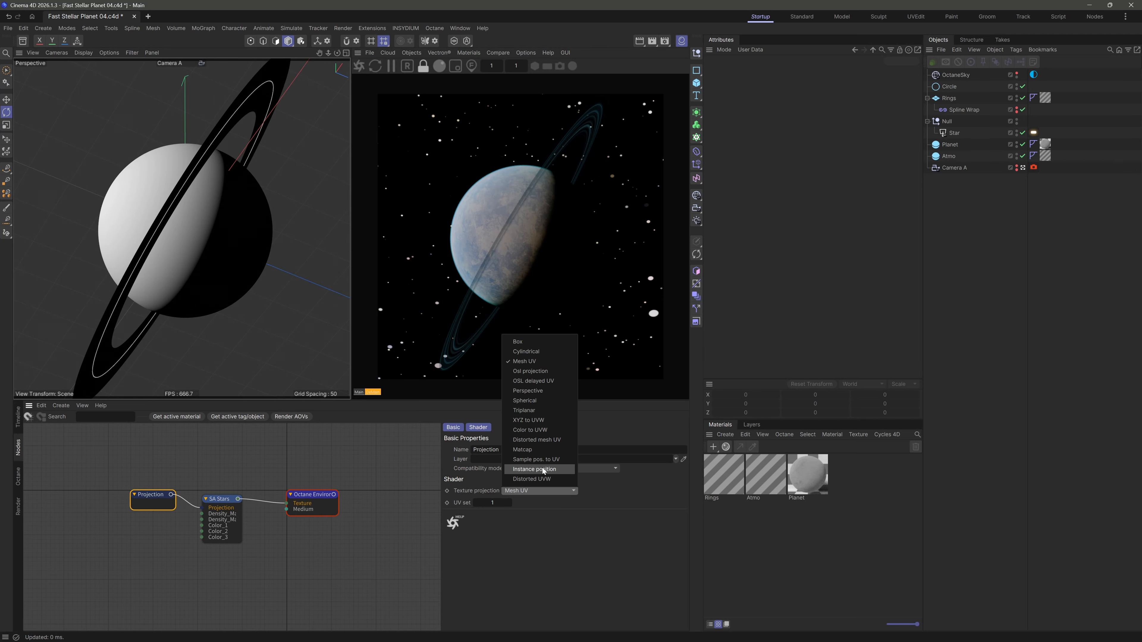
pyautogui.click(535, 419)
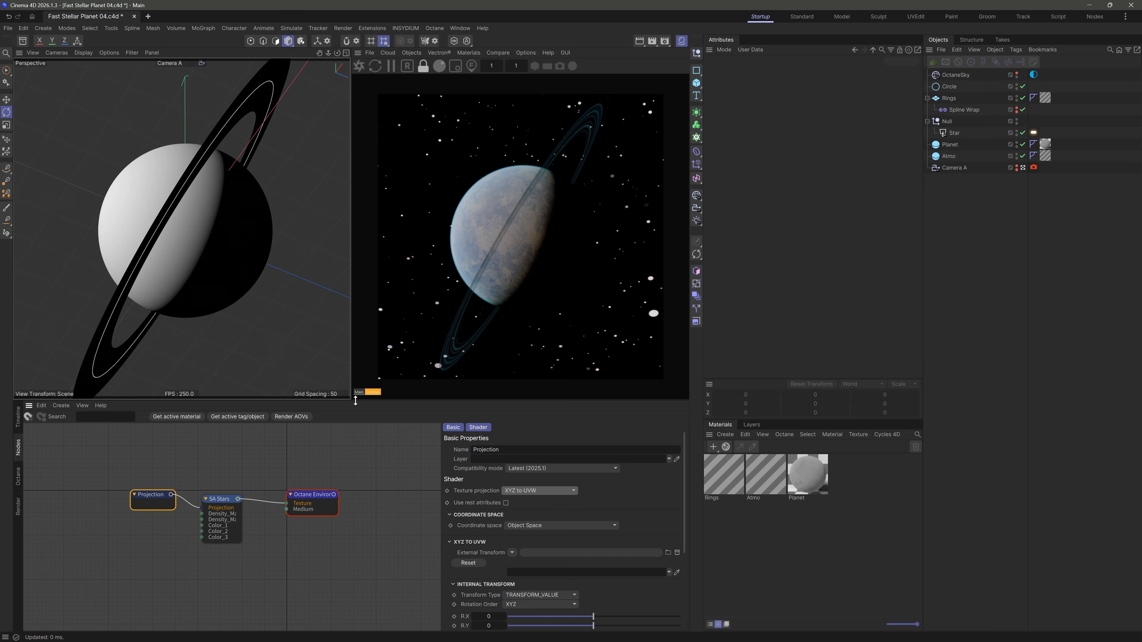
pyautogui.moveTo(355, 401); pyautogui.dragTo(355, 371)
pyautogui.click(304, 419)
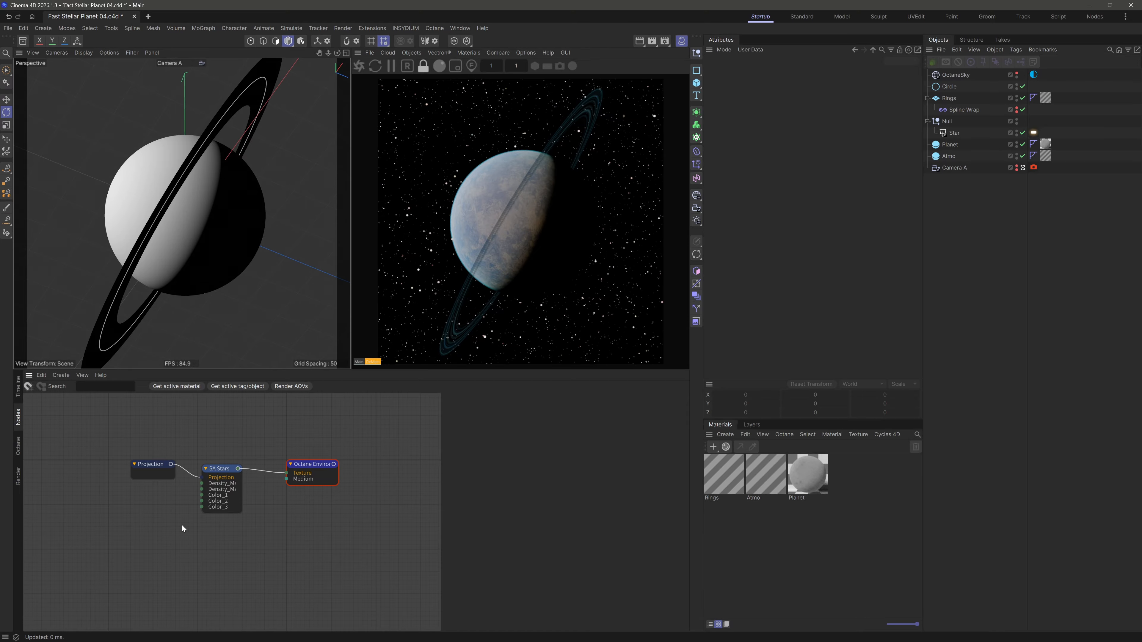
# Expand the SA Stars node to list all its parameters and widen it until their full names are readable
pyautogui.click(237, 511)
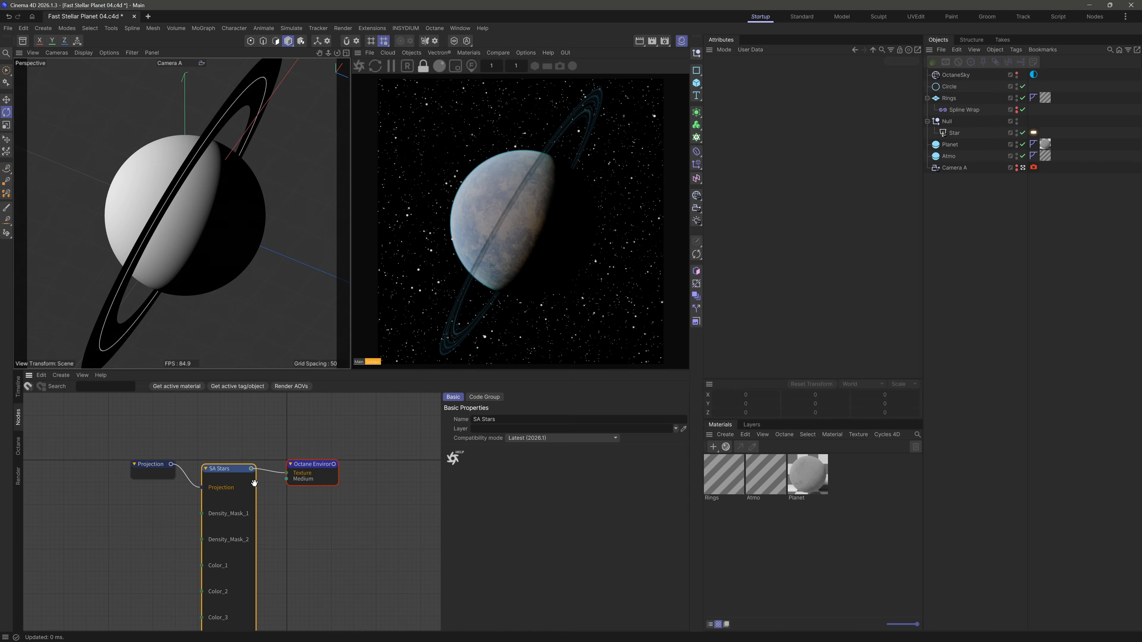
pyautogui.click(244, 472)
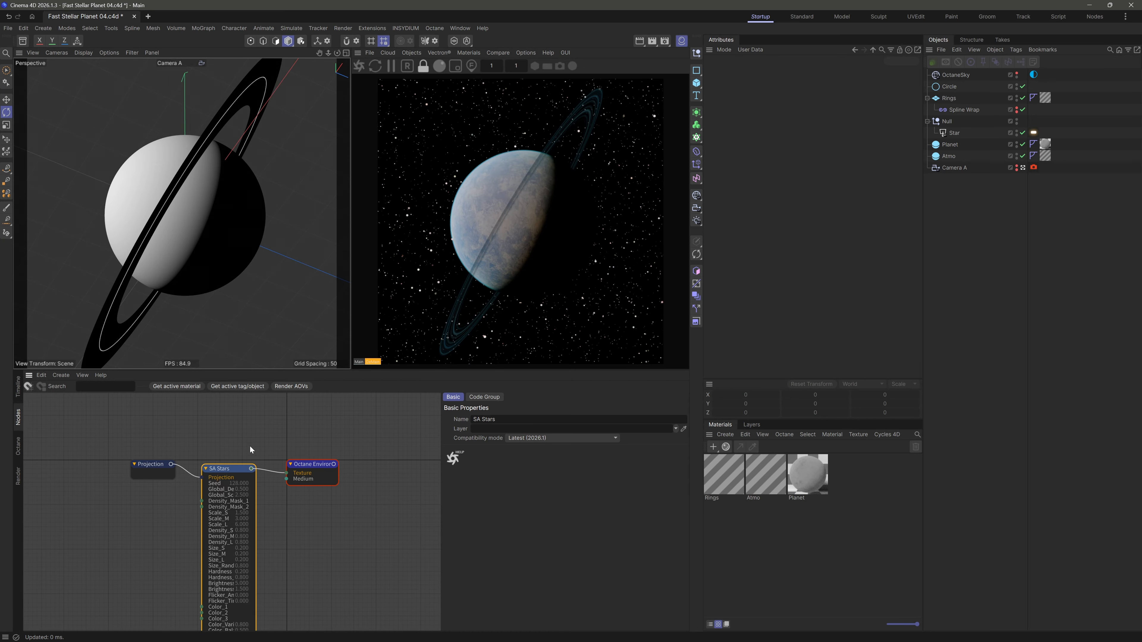
pyautogui.moveTo(251, 450); pyautogui.dragTo(224, 396, button='middle')
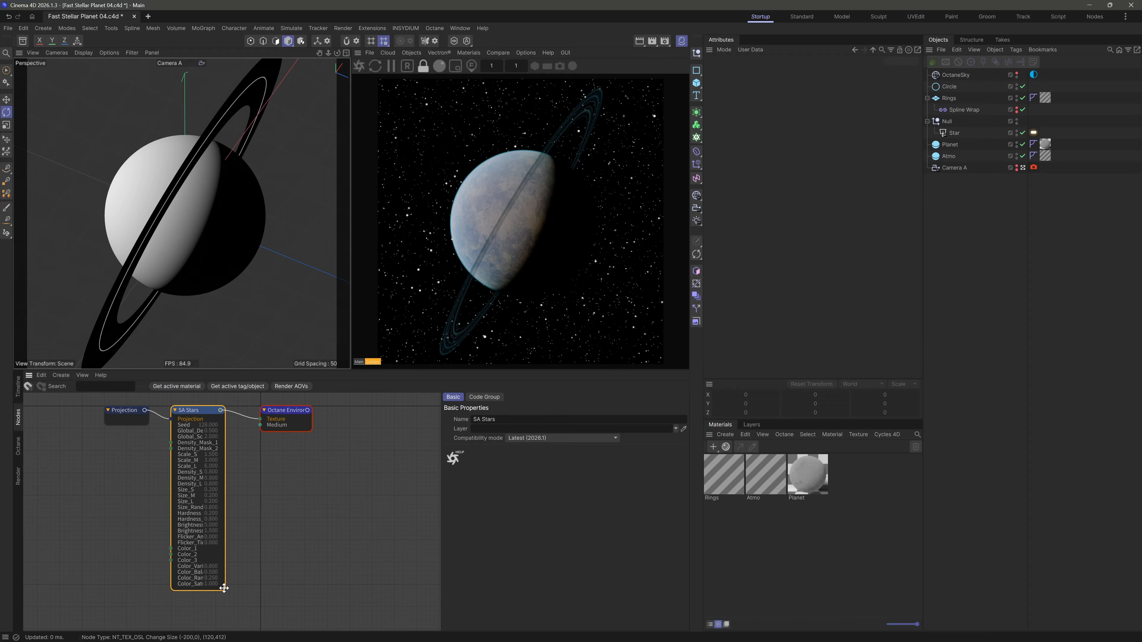
pyautogui.moveTo(224, 588); pyautogui.dragTo(251, 614)
pyautogui.moveTo(112, 401); pyautogui.dragTo(187, 408)
pyautogui.click(249, 492)
pyautogui.scroll(-2, 251, 510)
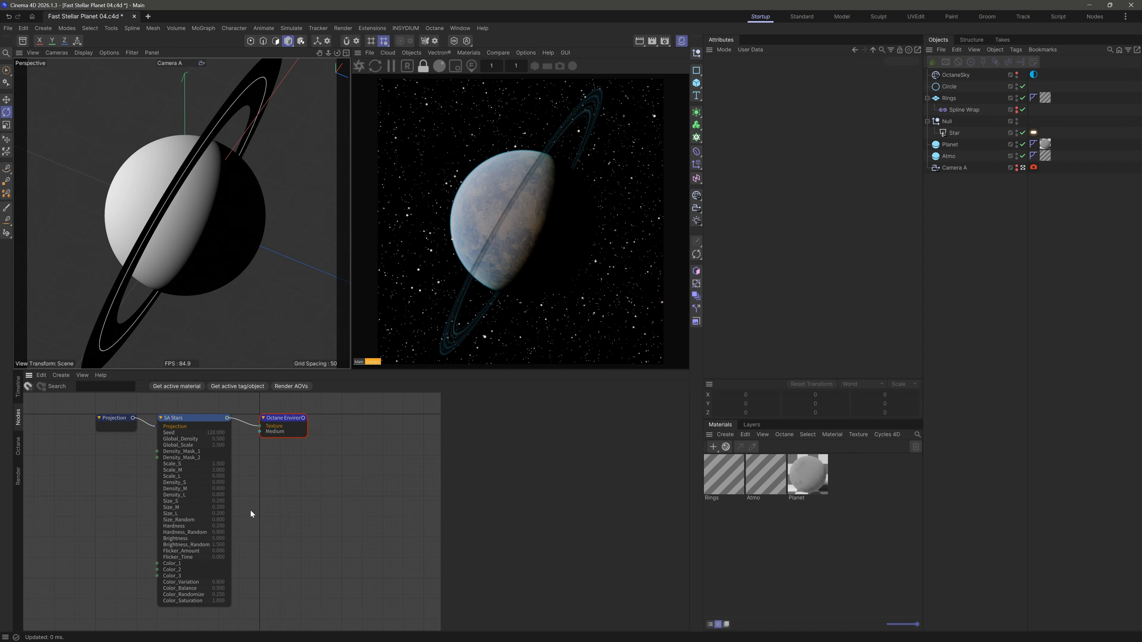
# Examine the SA Stars shader parameters from the projection and seed down to the color settings
pyautogui.click(197, 417)
pyautogui.click(484, 397)
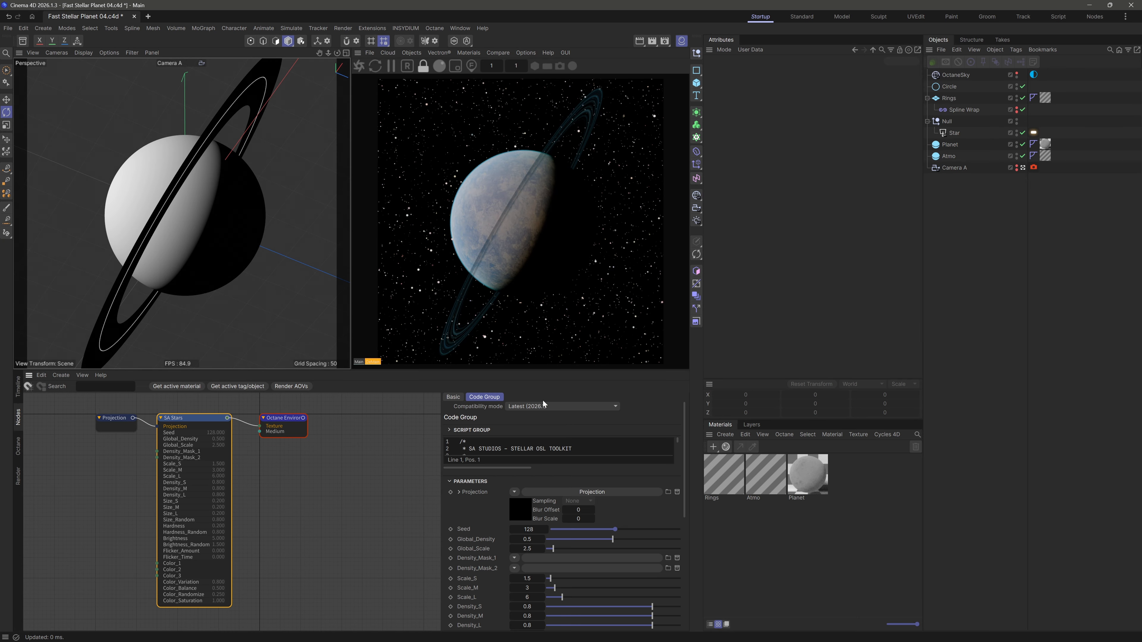
pyautogui.moveTo(684, 434); pyautogui.dragTo(688, 503)
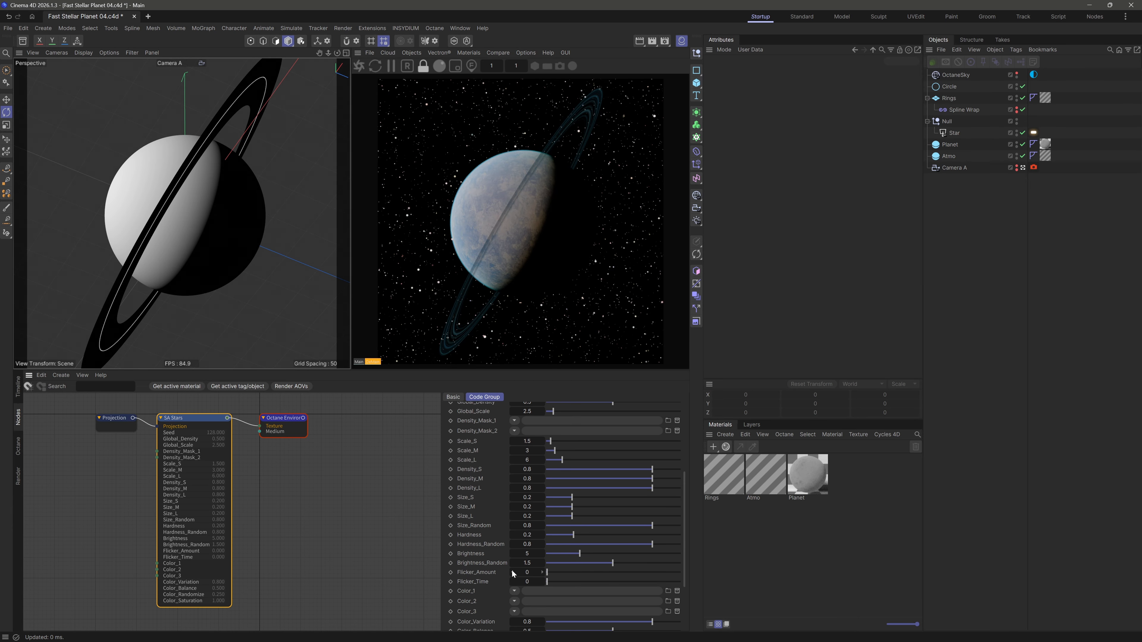
pyautogui.moveTo(686, 454); pyautogui.dragTo(683, 503)
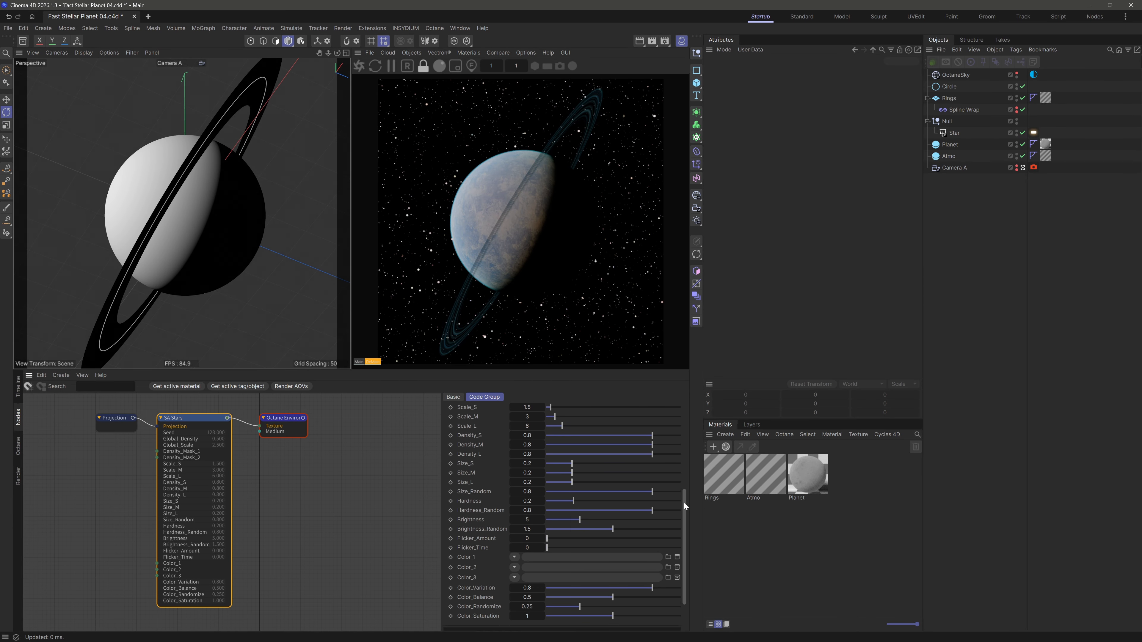
pyautogui.scroll(3, 683, 495)
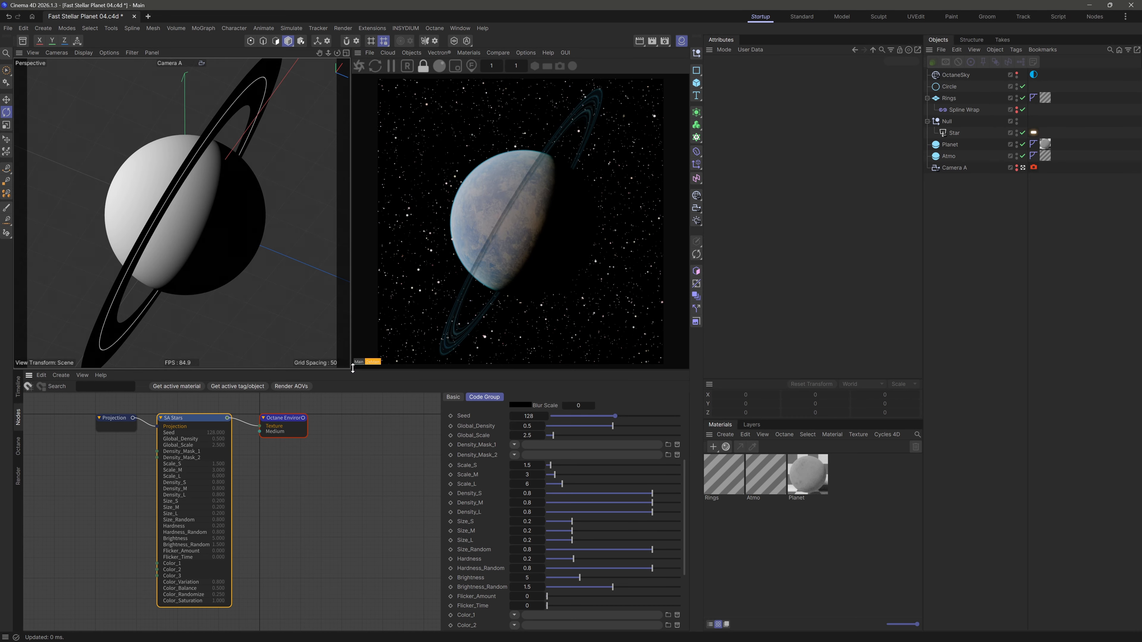
# Enlarge the node editor area further and save the scene
pyautogui.moveTo(354, 370); pyautogui.dragTo(354, 346)
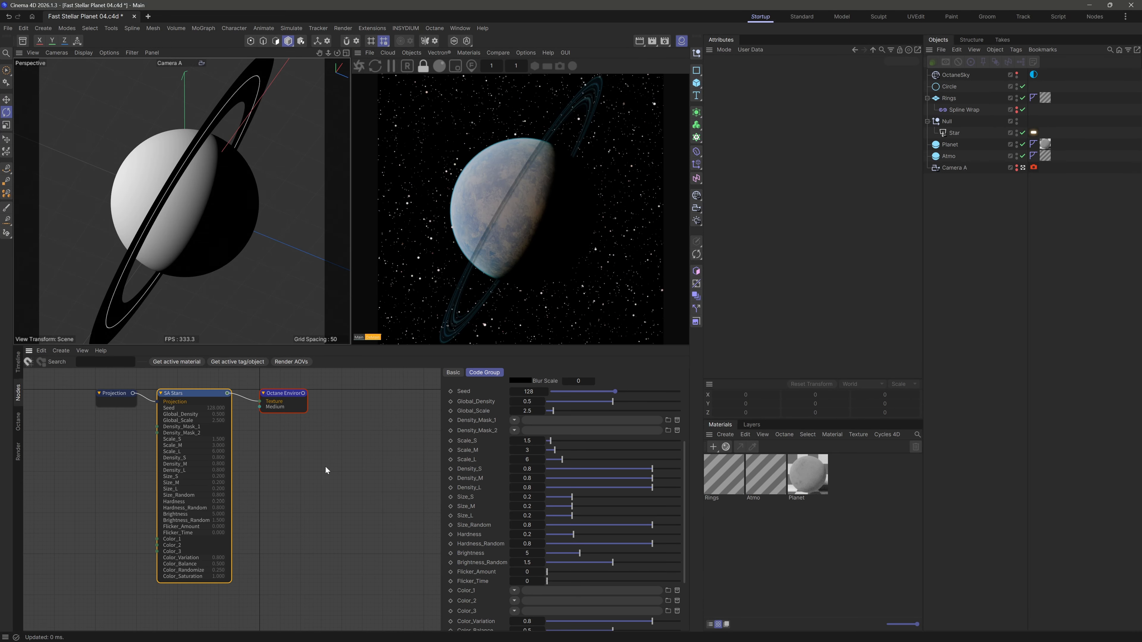
pyautogui.moveTo(686, 469); pyautogui.dragTo(693, 470)
pyautogui.click(330, 502)
pyautogui.hotkey('ctrl', 's')
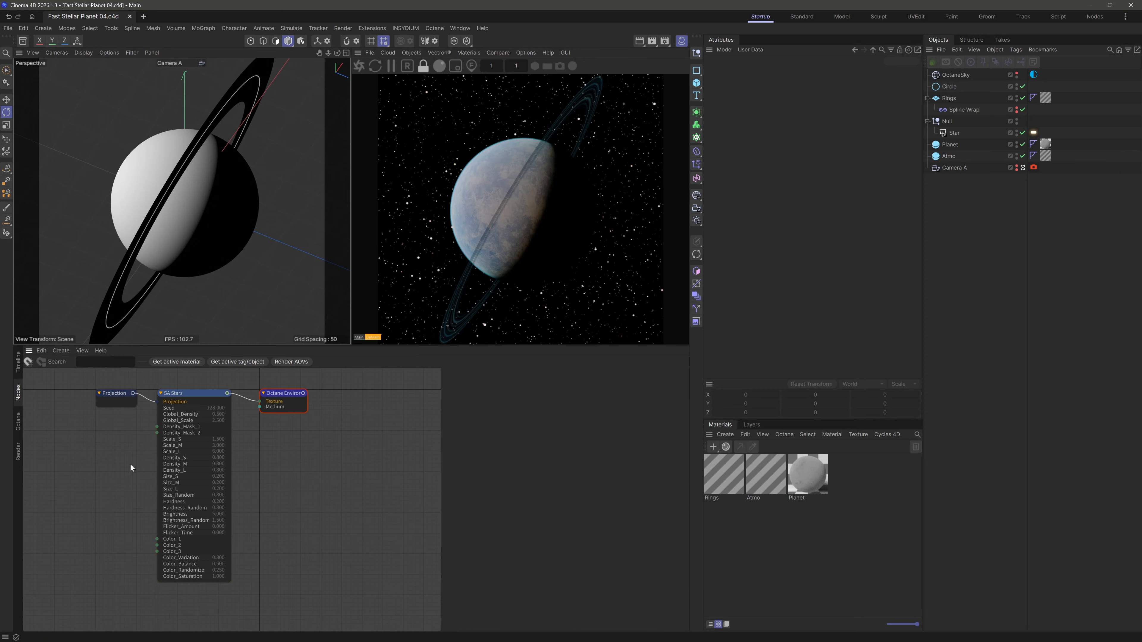
# Set the SA Stars Global_Scale to 1.2
pyautogui.moveTo(133, 472); pyautogui.dragTo(147, 477, button='middle')
pyautogui.scroll(1, 147, 477)
pyautogui.click(203, 391)
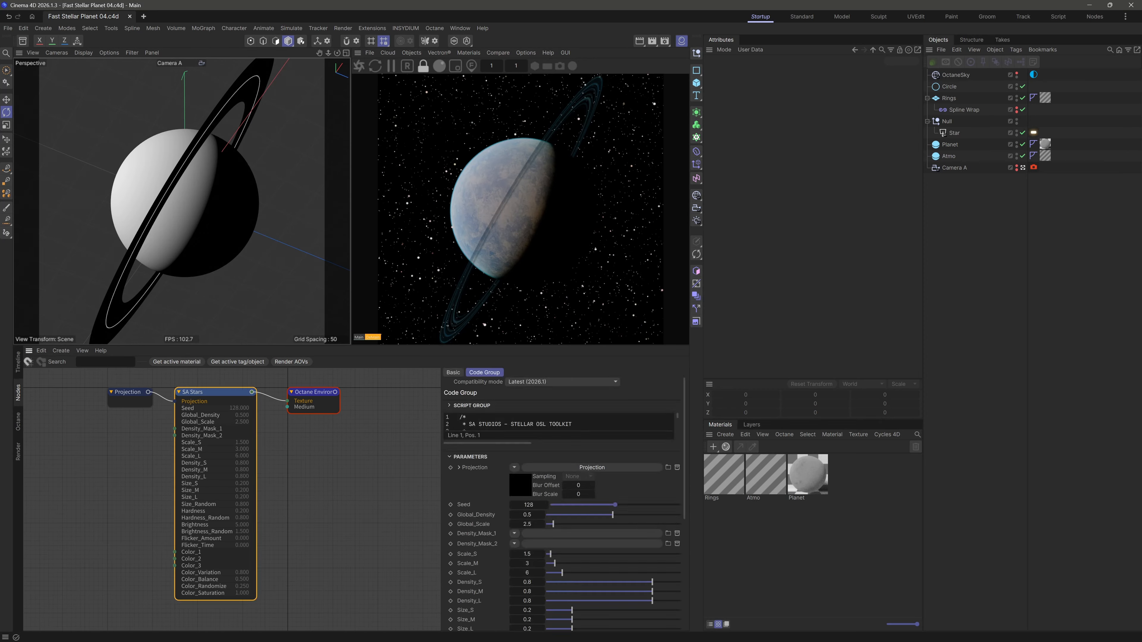
pyautogui.scroll(-2, 638, 455)
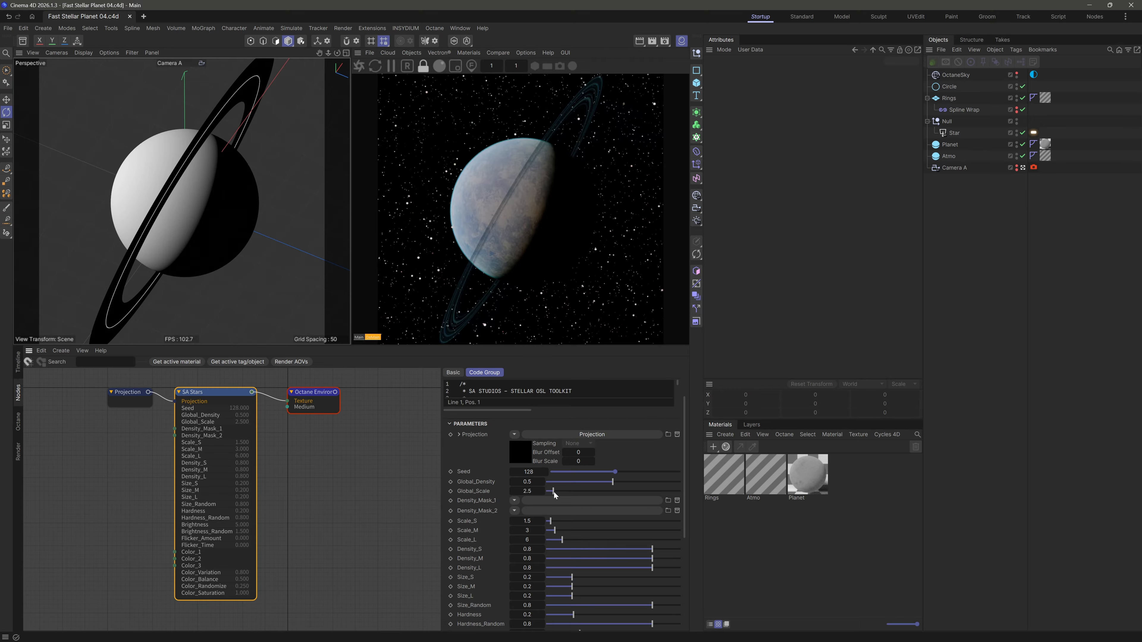
pyautogui.moveTo(554, 492); pyautogui.dragTo(549, 492)
pyautogui.click(527, 491)
pyautogui.write('1.2')
pyautogui.press('Return')
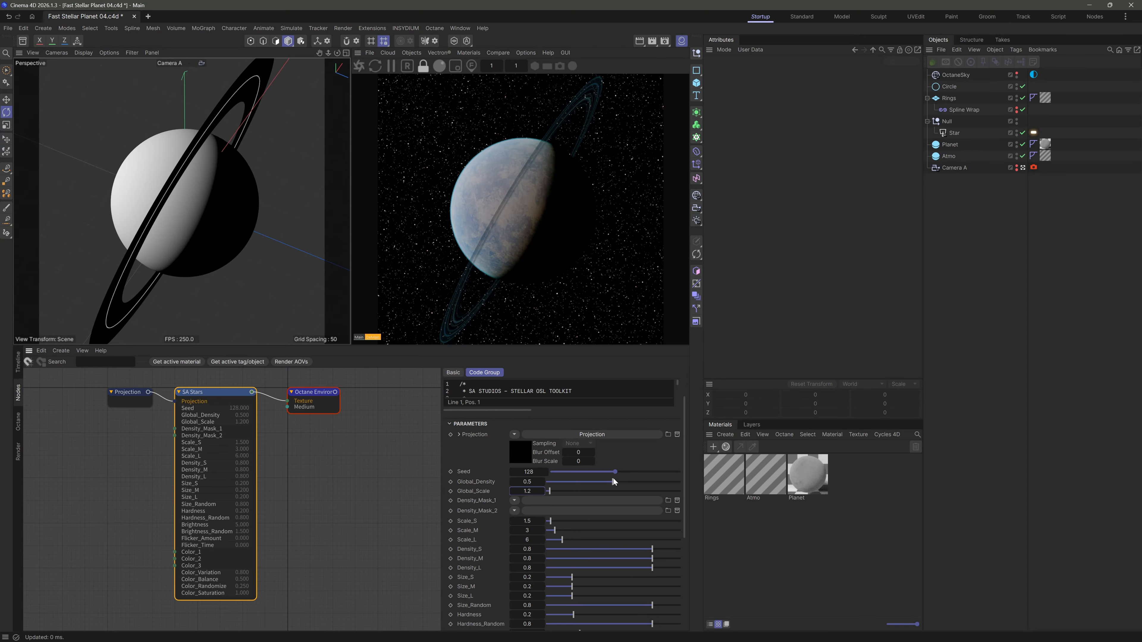
# Compare low and full star densities in an enlarged viewport, save the scene, and settle Global_Density at about 0.52
pyautogui.moveTo(613, 482); pyautogui.dragTo(578, 481)
pyautogui.moveTo(352, 346); pyautogui.dragTo(410, 398)
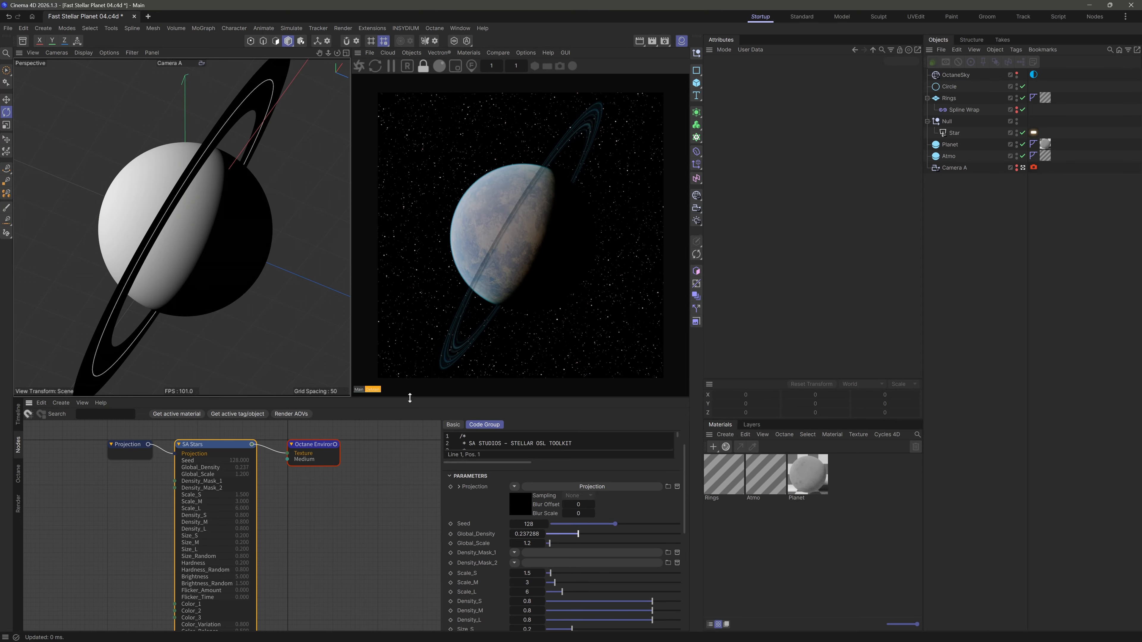
pyautogui.moveTo(576, 536); pyautogui.dragTo(702, 535)
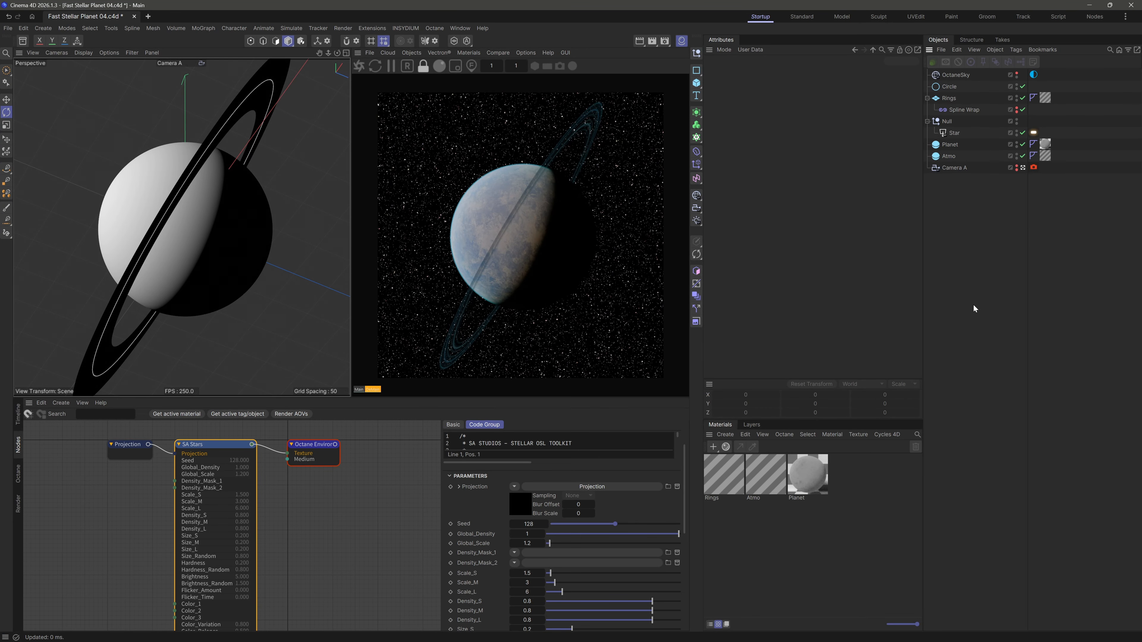
pyautogui.hotkey('ctrl', 's')
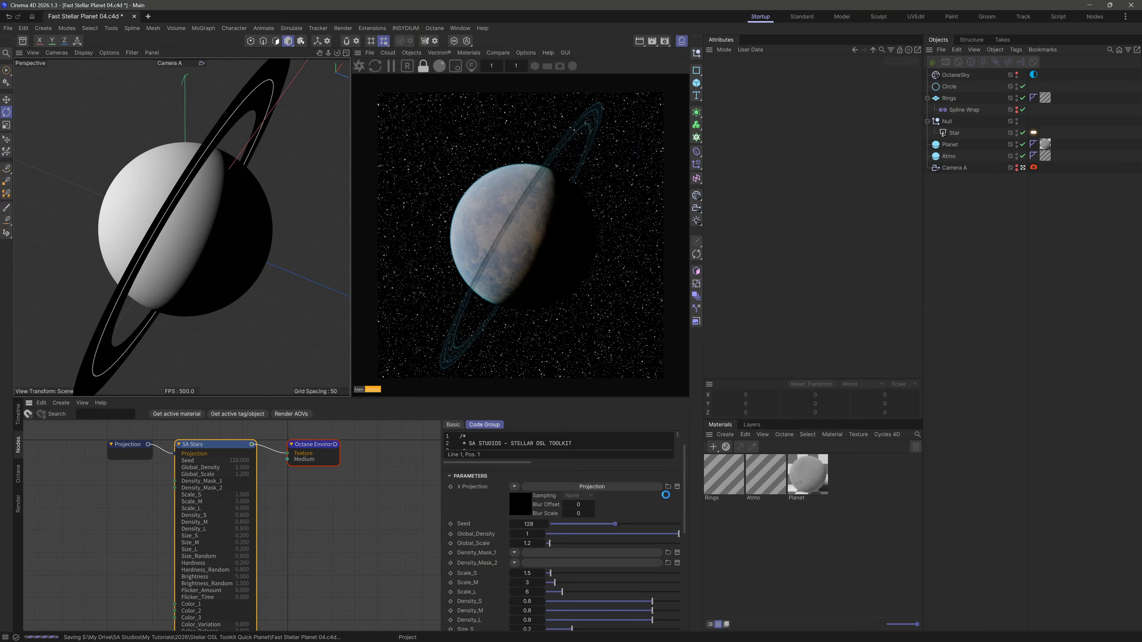
pyautogui.moveTo(679, 534); pyautogui.dragTo(615, 535)
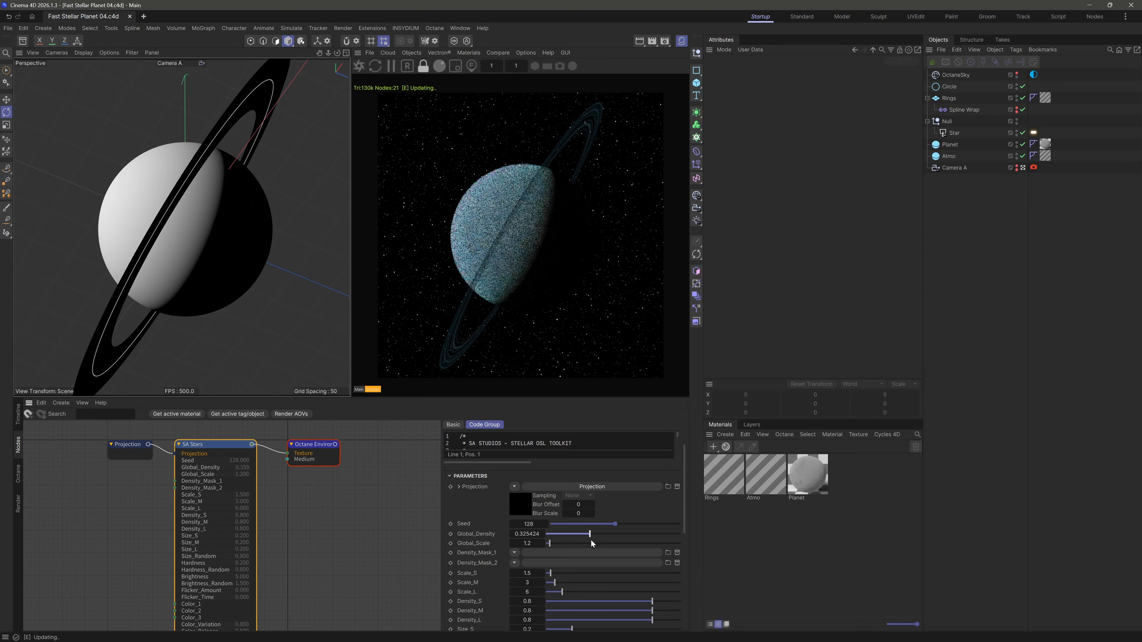
# Set the stars' Color_Balance to about 0.48 and Color_Variation to about 0.85, and adjust Color_Randomize slightly
pyautogui.scroll(-3, 687, 537)
pyautogui.scroll(-1, 687, 536)
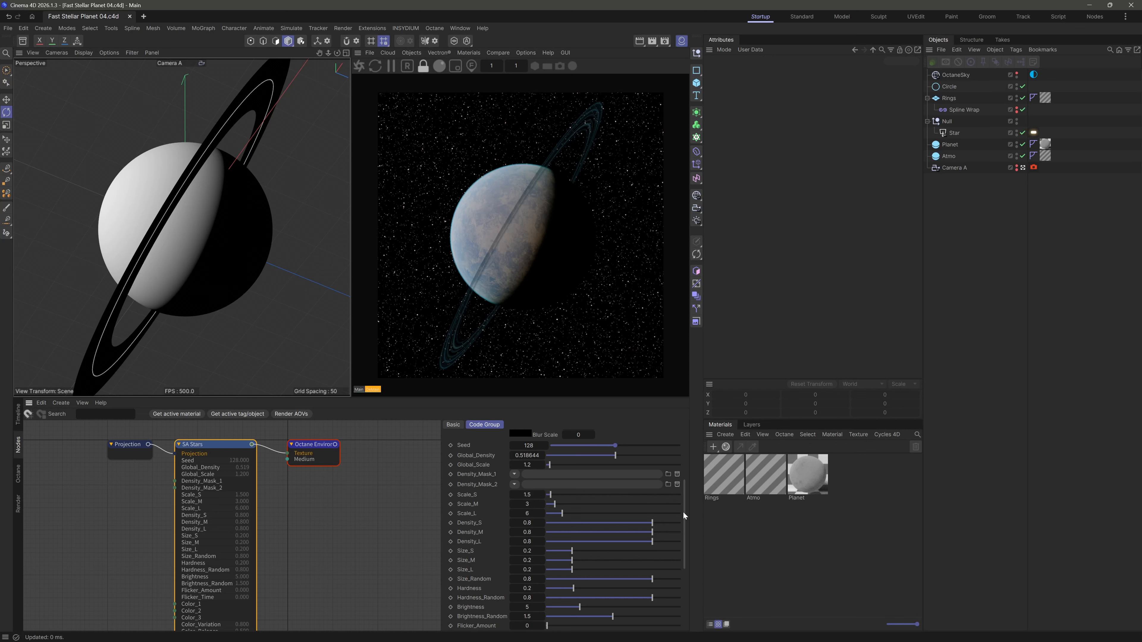
pyautogui.moveTo(683, 513); pyautogui.dragTo(692, 555)
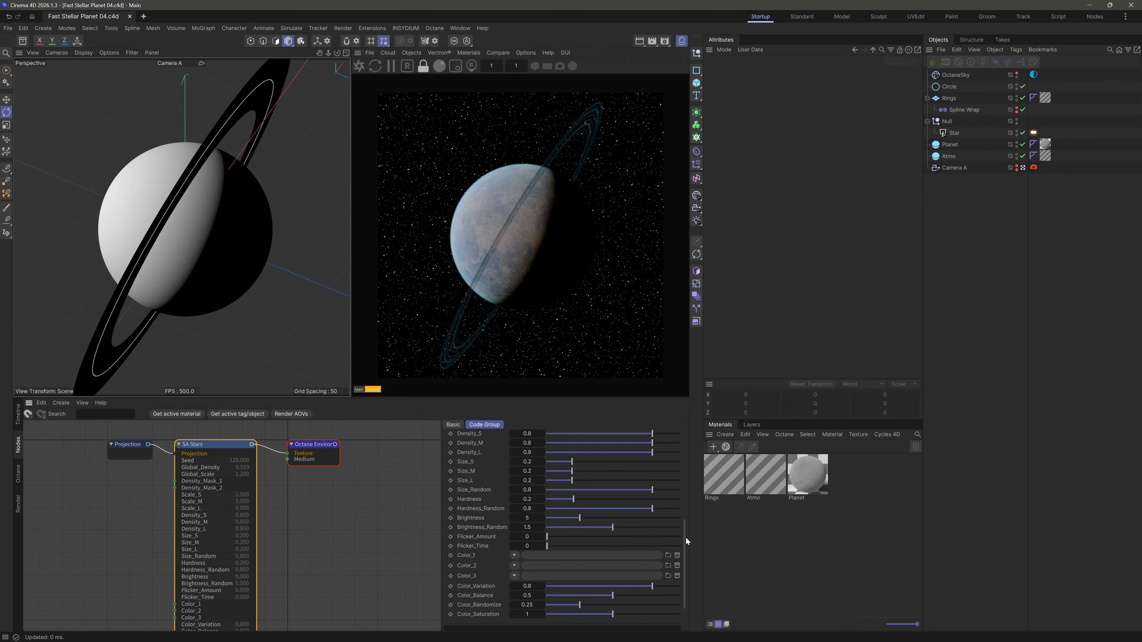
pyautogui.scroll(-2, 685, 538)
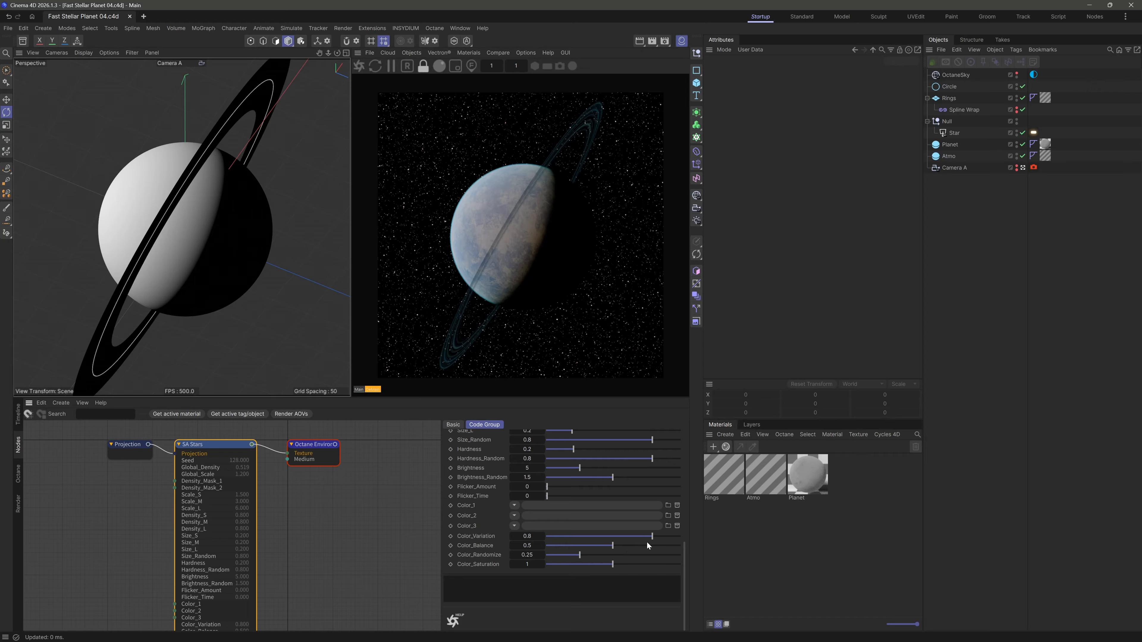
pyautogui.moveTo(615, 546); pyautogui.dragTo(680, 545)
pyautogui.moveTo(678, 546); pyautogui.dragTo(538, 528)
pyautogui.moveTo(552, 538); pyautogui.dragTo(663, 539)
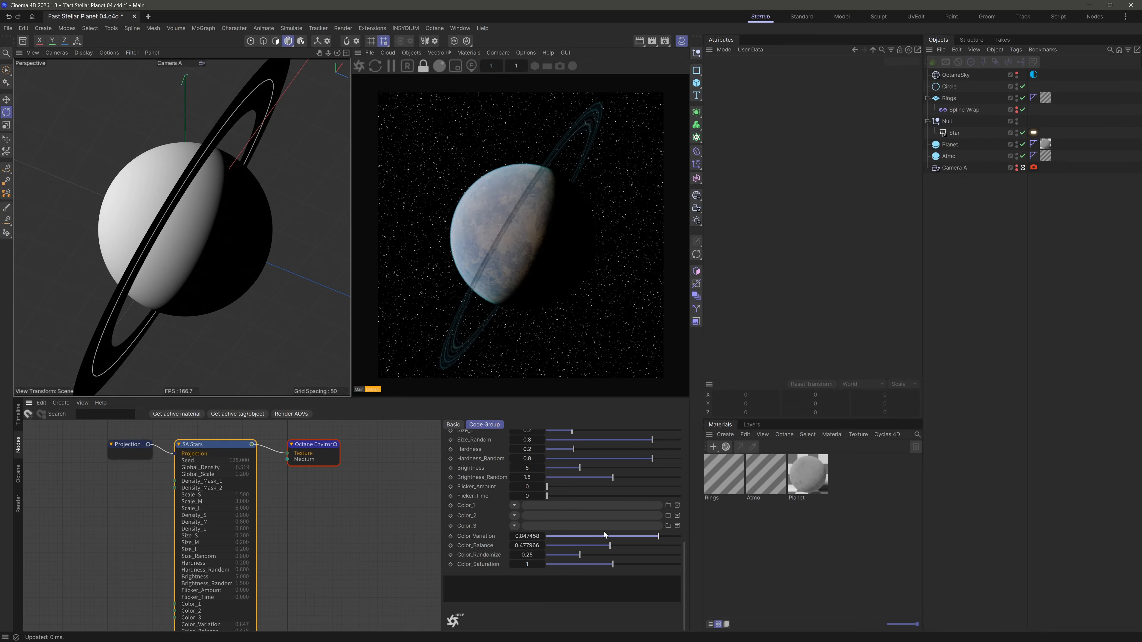
pyautogui.moveTo(582, 556)
pyautogui.mouseDown()
pyautogui.moveTo(636, 561)
pyautogui.moveTo(609, 566)
pyautogui.moveTo(622, 564)
pyautogui.moveTo(589, 553)
pyautogui.mouseUp()
pyautogui.moveTo(687, 543); pyautogui.dragTo(688, 486)
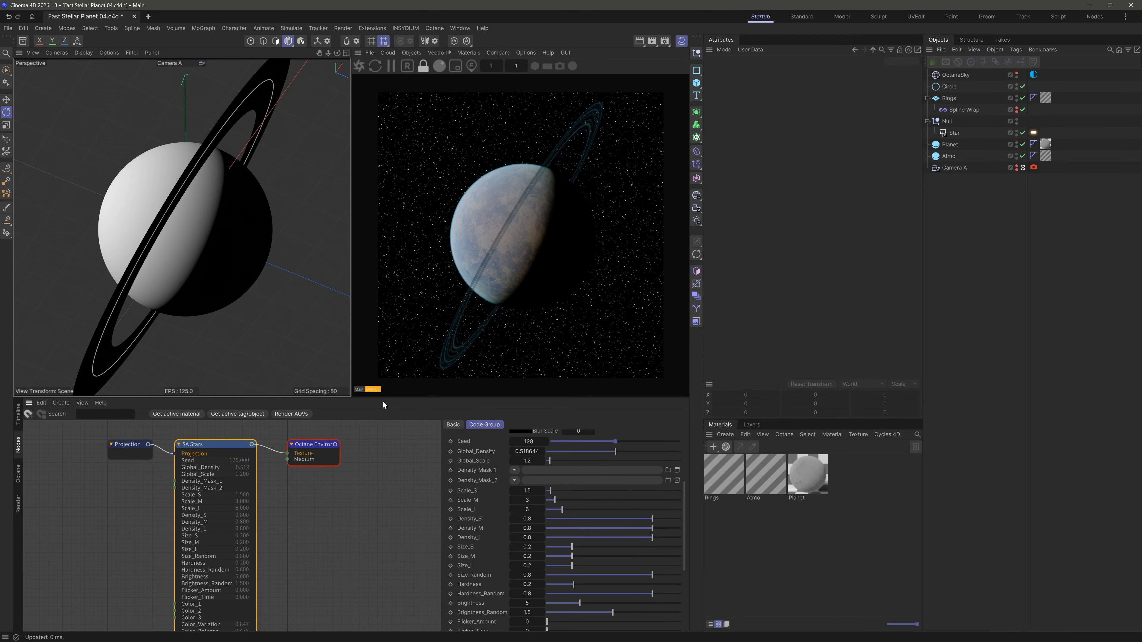
# Enlarge the node editor area slightly and set the SA Stars Seed to 140
pyautogui.moveTo(354, 398); pyautogui.dragTo(354, 383)
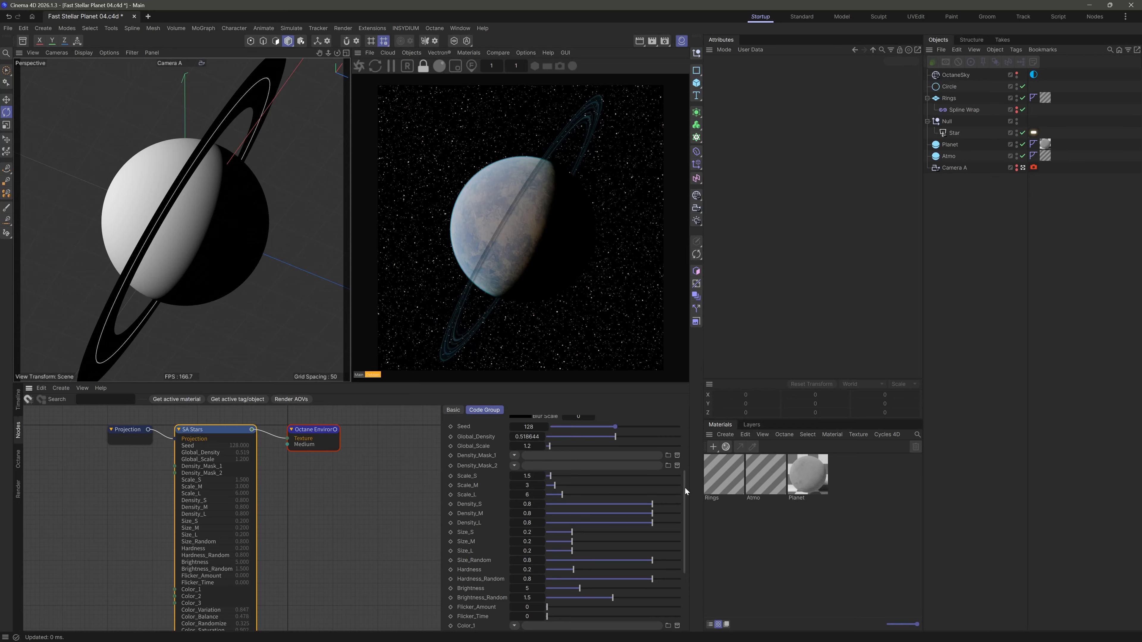
pyautogui.moveTo(685, 488); pyautogui.dragTo(663, 455)
pyautogui.moveTo(542, 454); pyautogui.dragTo(548, 454)
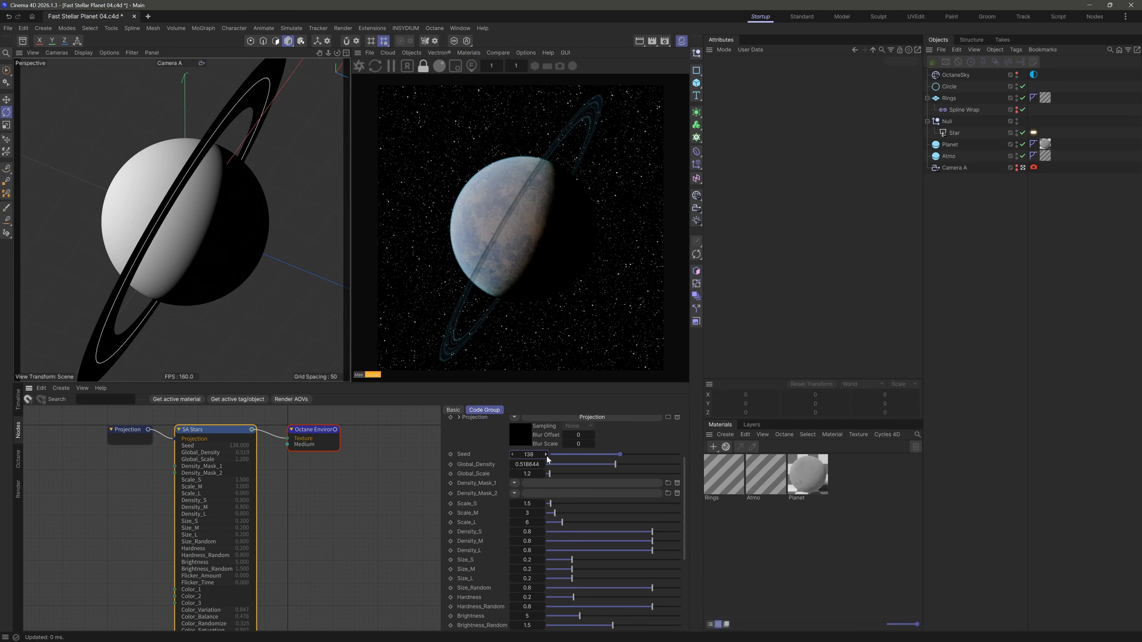
pyautogui.click(546, 456)
pyautogui.click(546, 456)
# Add a Noise node connected to the SA Stars Density_Mask_1 input
pyautogui.click(146, 504)
pyautogui.moveTo(146, 504); pyautogui.dragTo(192, 483, button='middle')
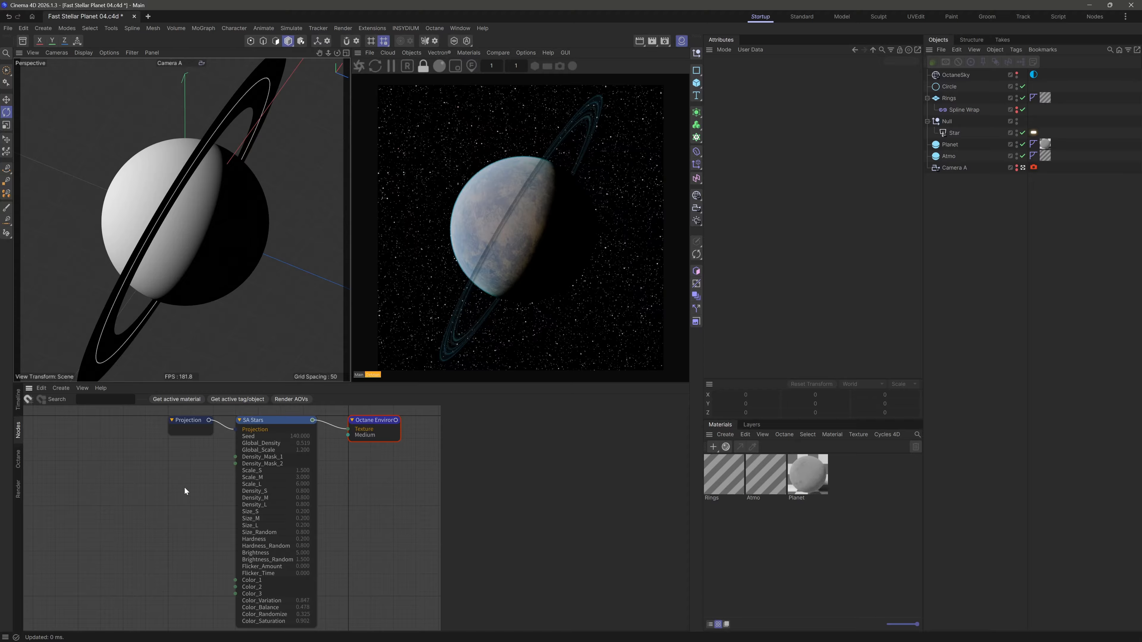
pyautogui.moveTo(236, 456); pyautogui.dragTo(180, 460)
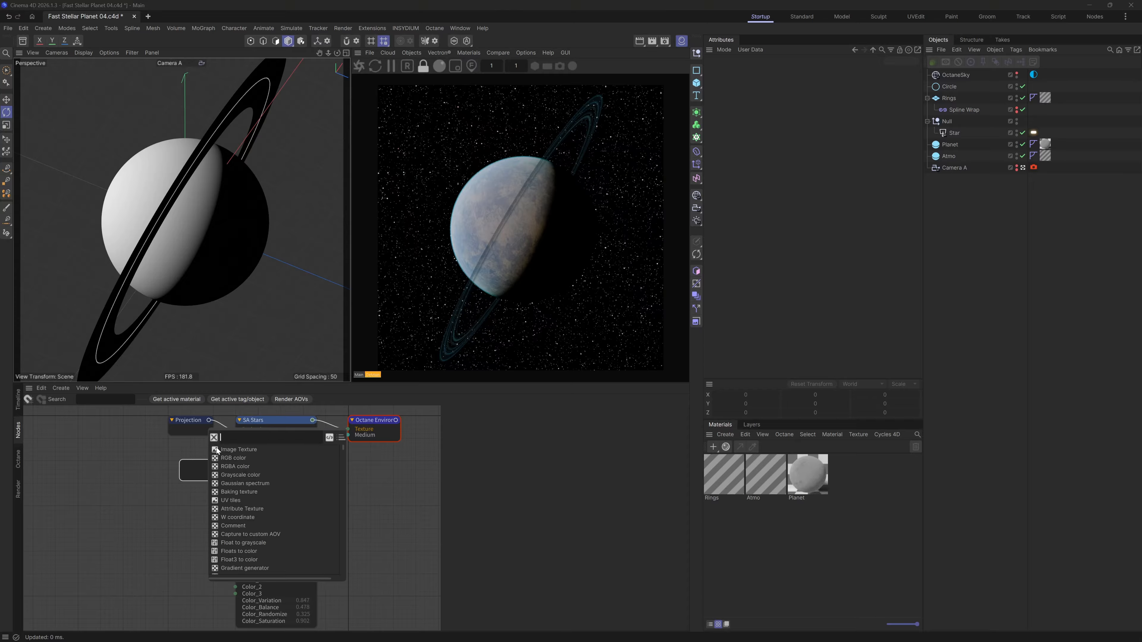
pyautogui.write('NOISE')
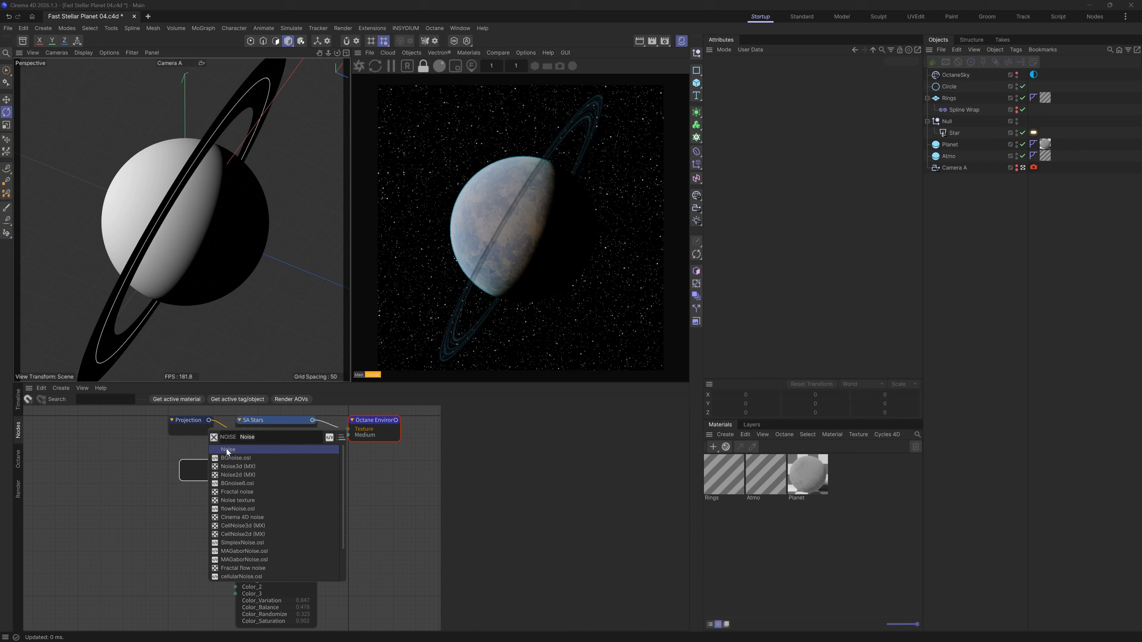
pyautogui.click(227, 450)
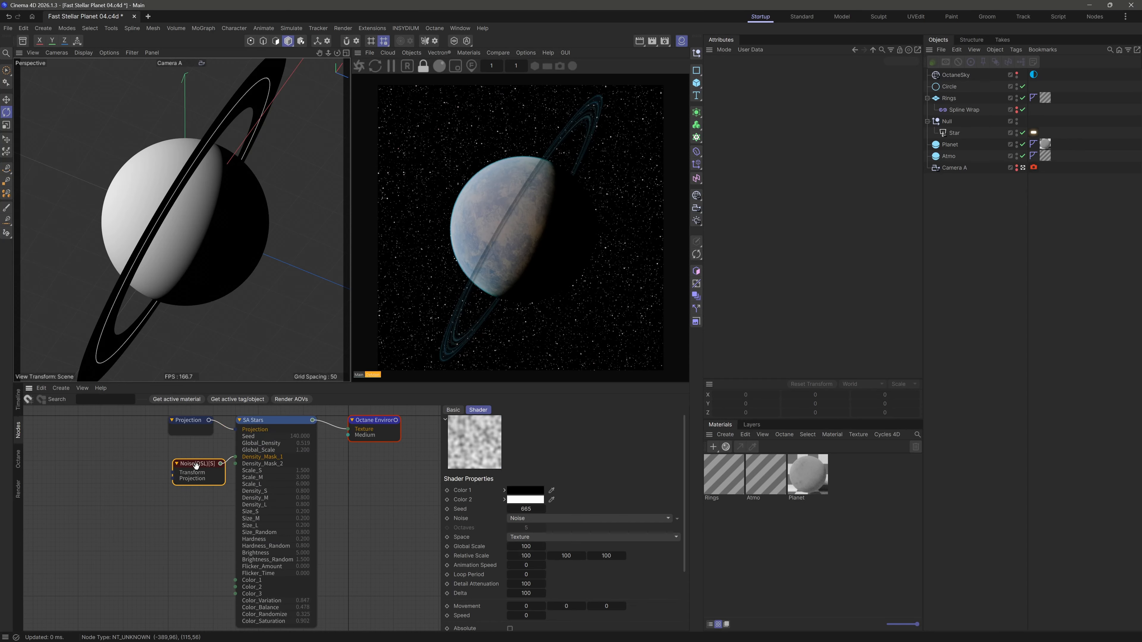
# Set the Density_Mask_1 noise to the Luka type with a Global Scale of 236 and a Contrast of 50
pyautogui.scroll(-3, 677, 473)
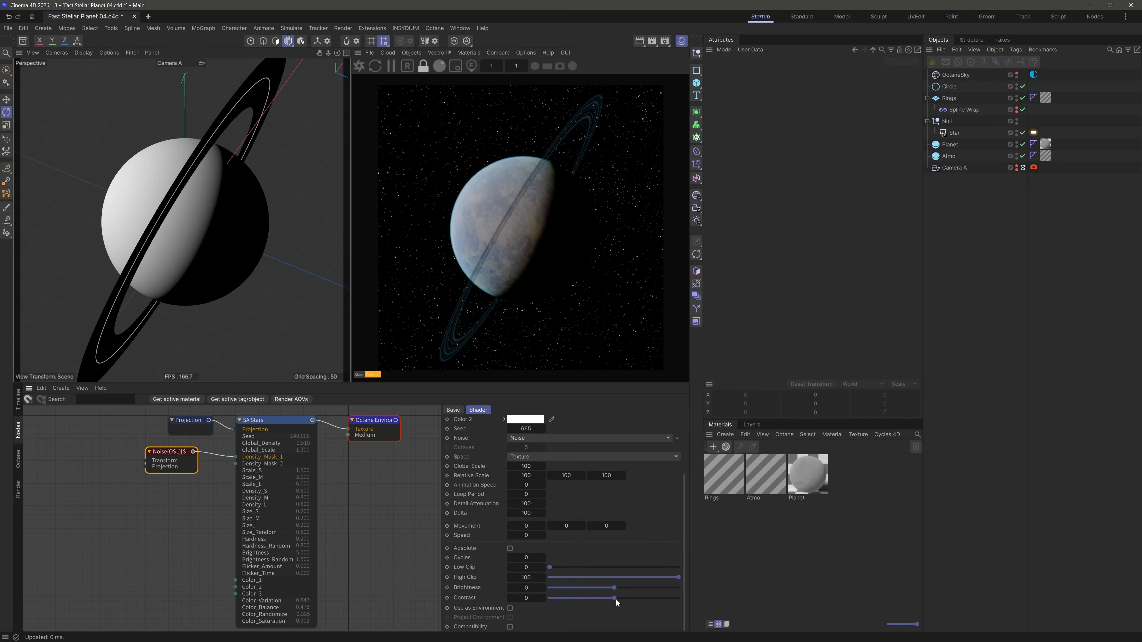
pyautogui.moveTo(616, 600); pyautogui.dragTo(697, 599)
pyautogui.click(543, 438)
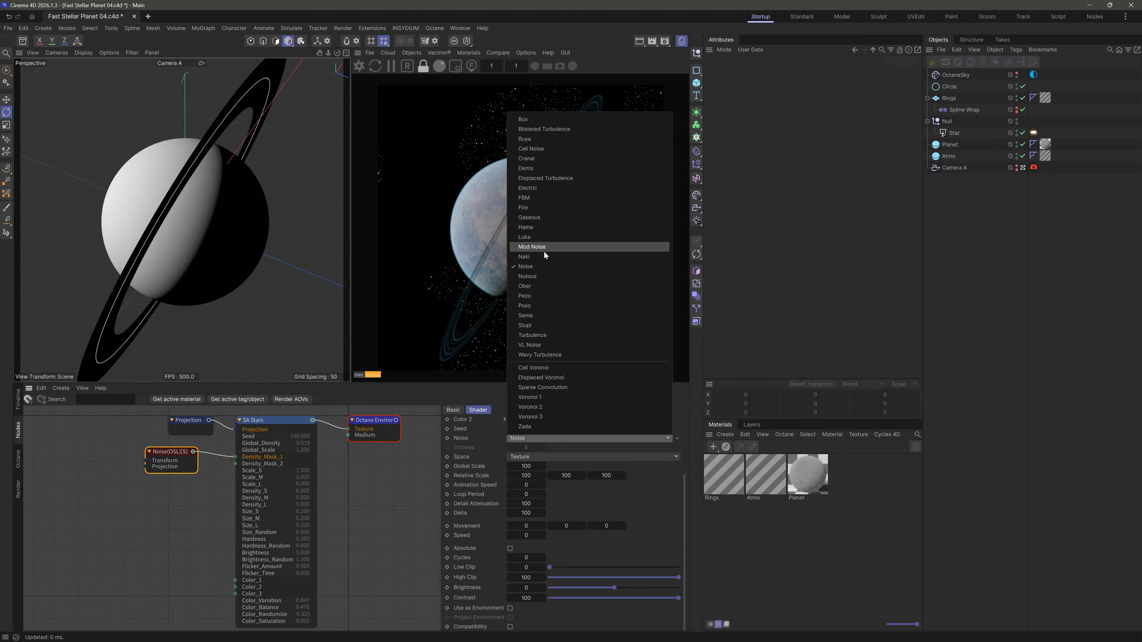
pyautogui.click(538, 236)
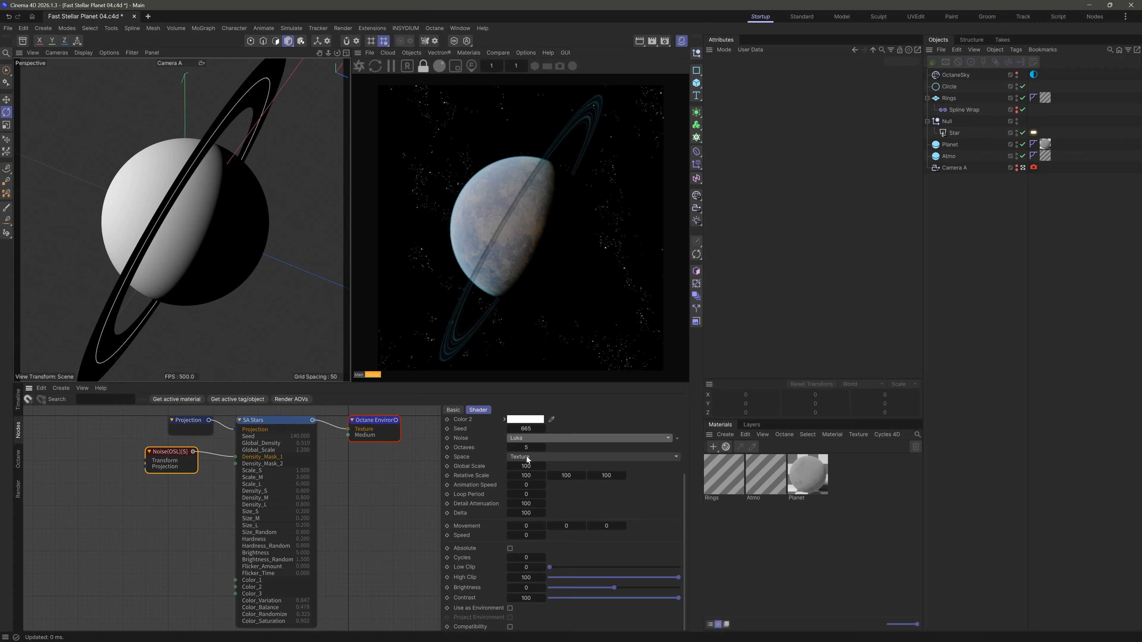
pyautogui.moveTo(525, 466); pyautogui.dragTo(608, 467)
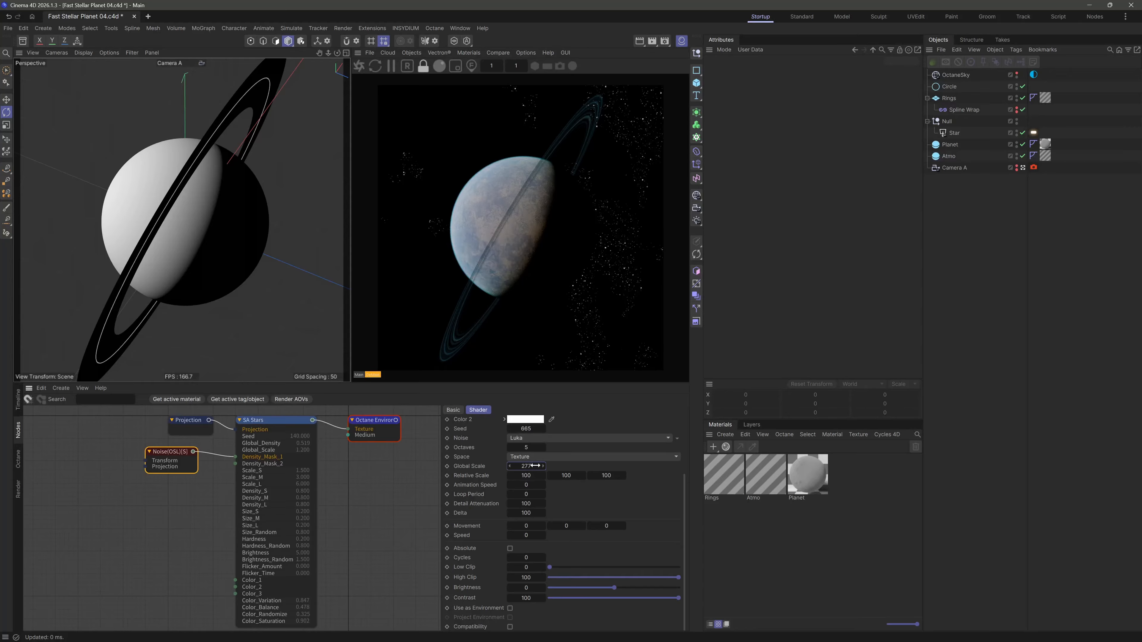
pyautogui.moveTo(679, 597); pyautogui.dragTo(642, 597)
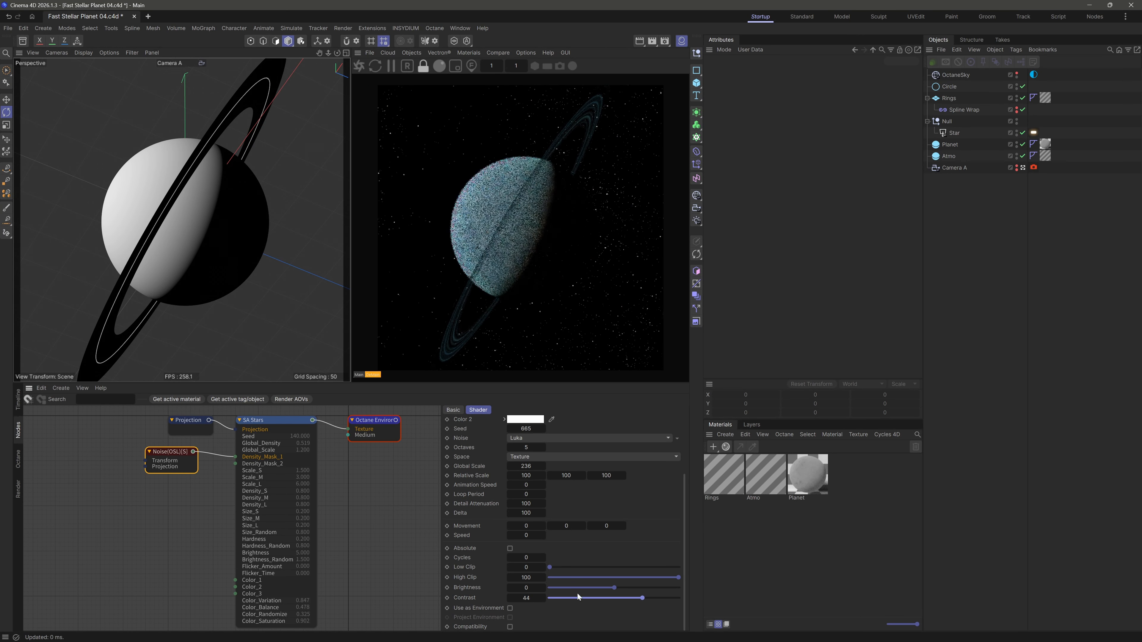
pyautogui.write('0')
pyautogui.press('Return')
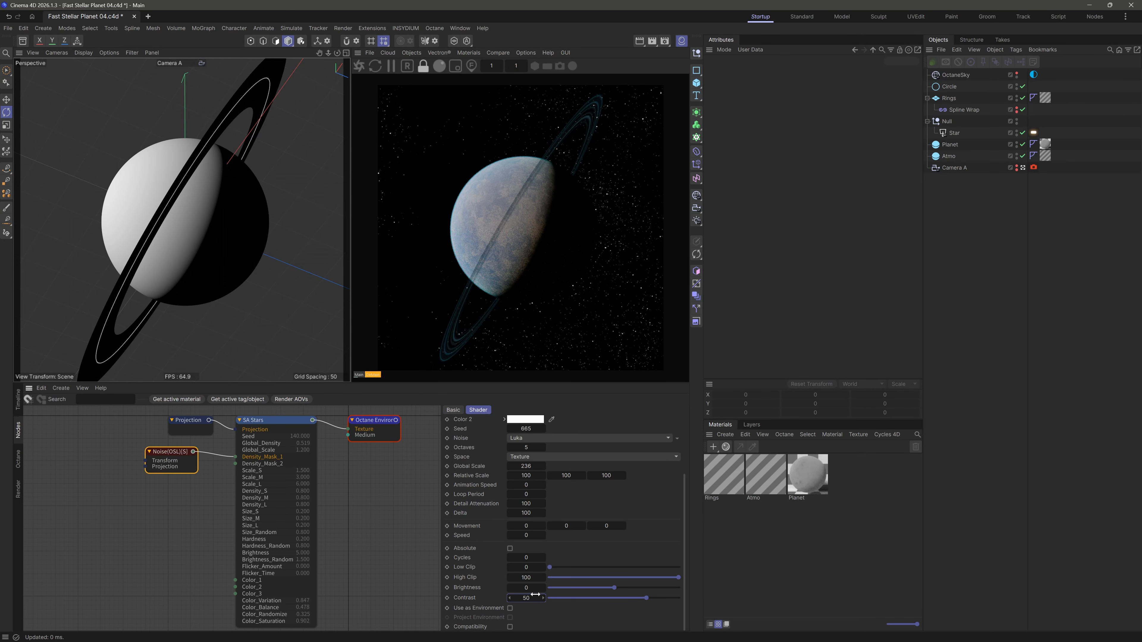
# Lighten Color 1 of the Density_Mask_1 noise to a grey with a V value of 48
pyautogui.scroll(4, 675, 522)
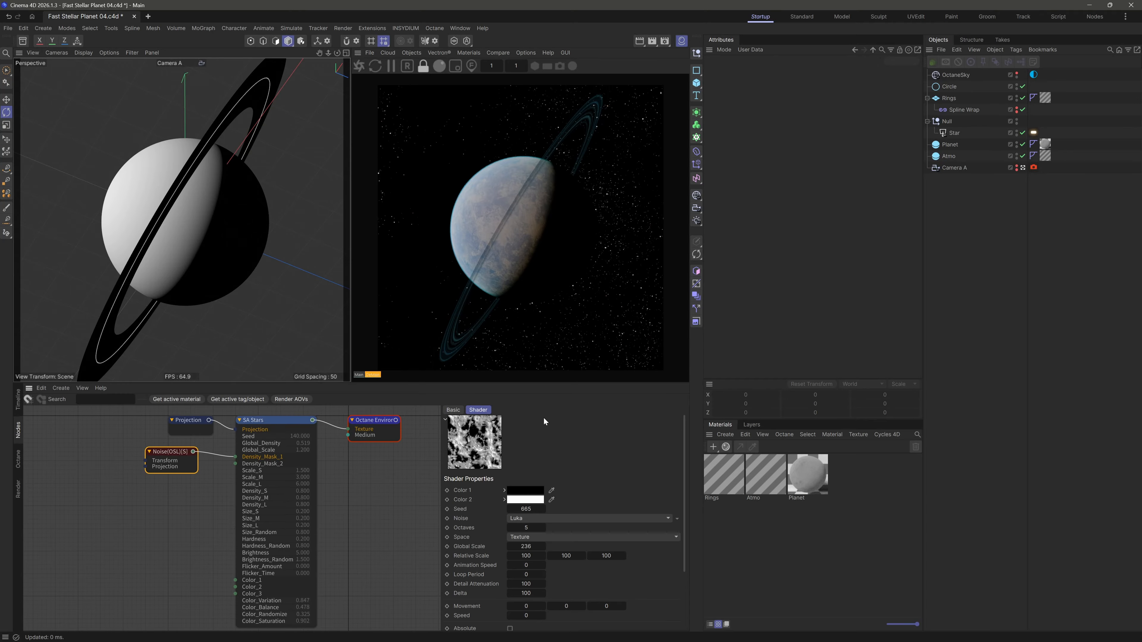
pyautogui.click(504, 490)
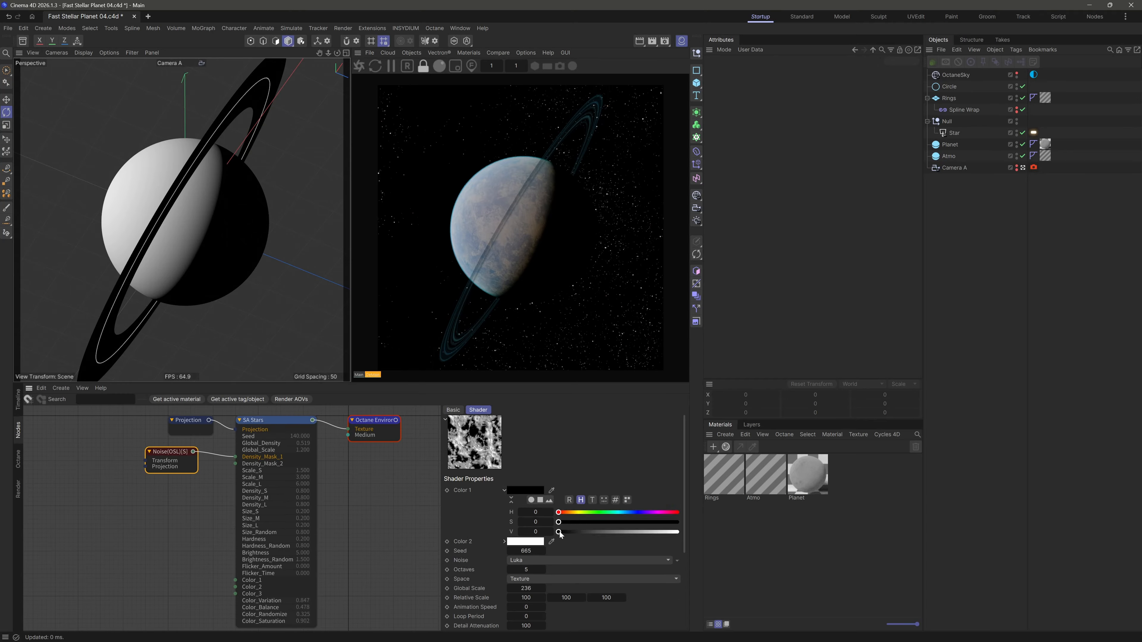
pyautogui.moveTo(560, 533); pyautogui.dragTo(628, 528)
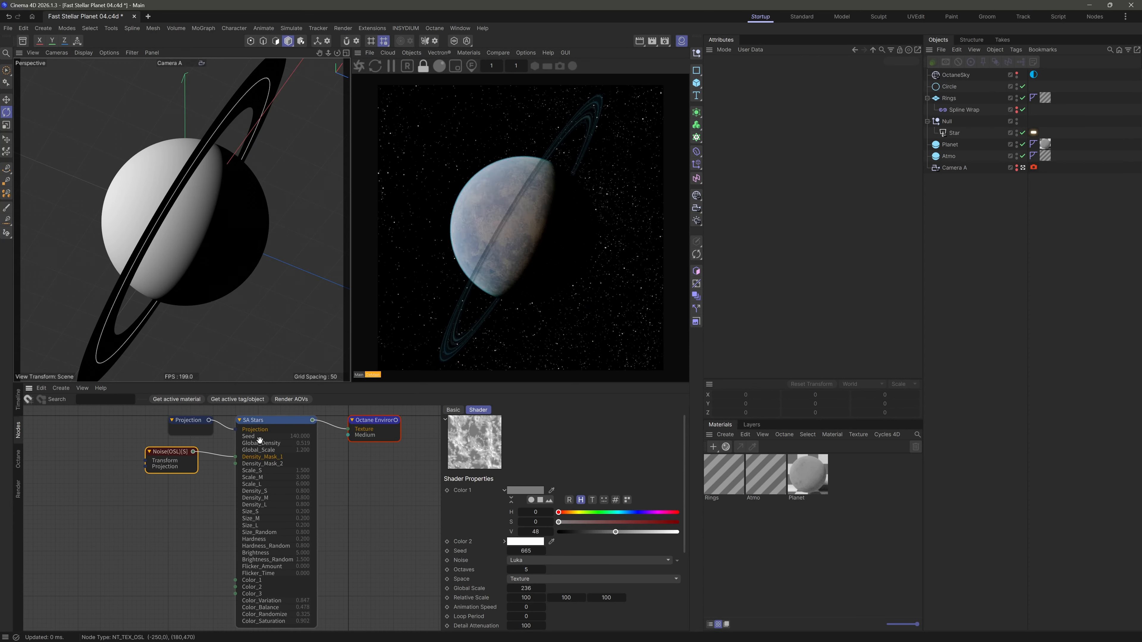
pyautogui.click(504, 491)
# Set the Seed of the Density_Mask_1 noise to 671
pyautogui.moveTo(168, 506); pyautogui.dragTo(192, 540)
pyautogui.click(185, 451)
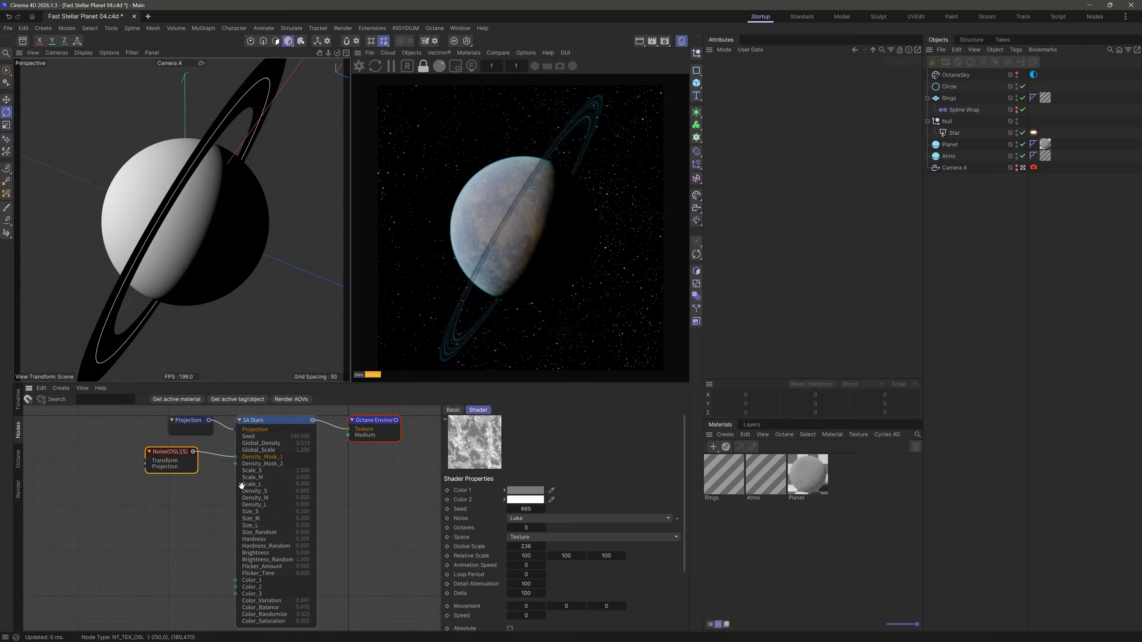
pyautogui.click(544, 510)
pyautogui.click(543, 509)
pyautogui.click(544, 509)
pyautogui.click(544, 509)
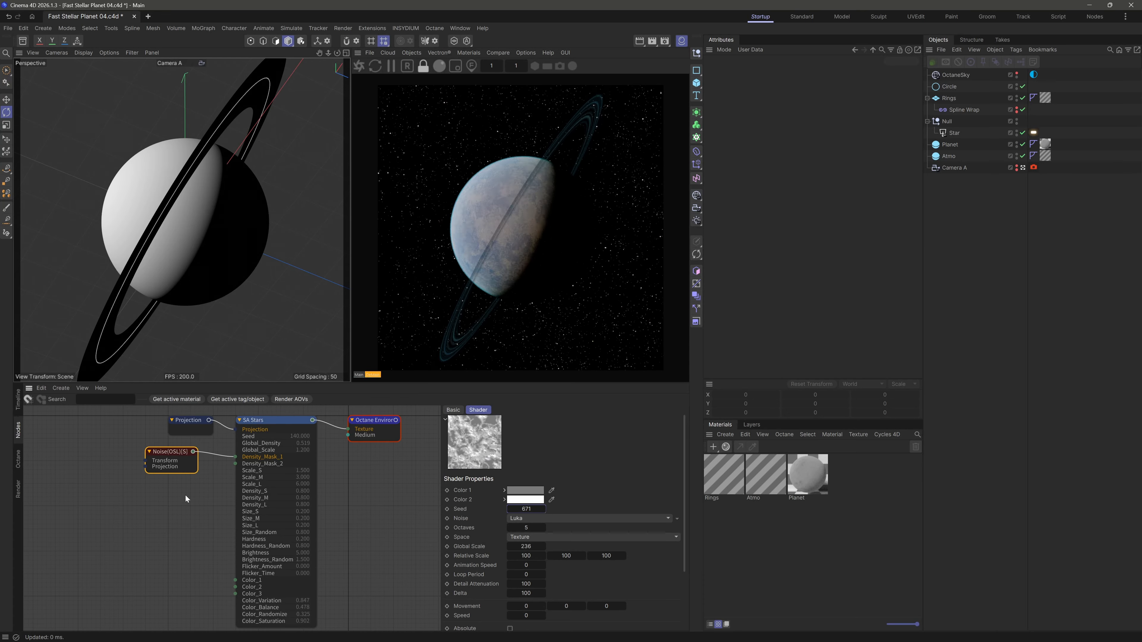
# Duplicate the Noise node into Density_Mask_2 and give the copy a Seed of 469 and a Color 1 V value of 50
pyautogui.moveTo(177, 453); pyautogui.dragTo(234, 464)
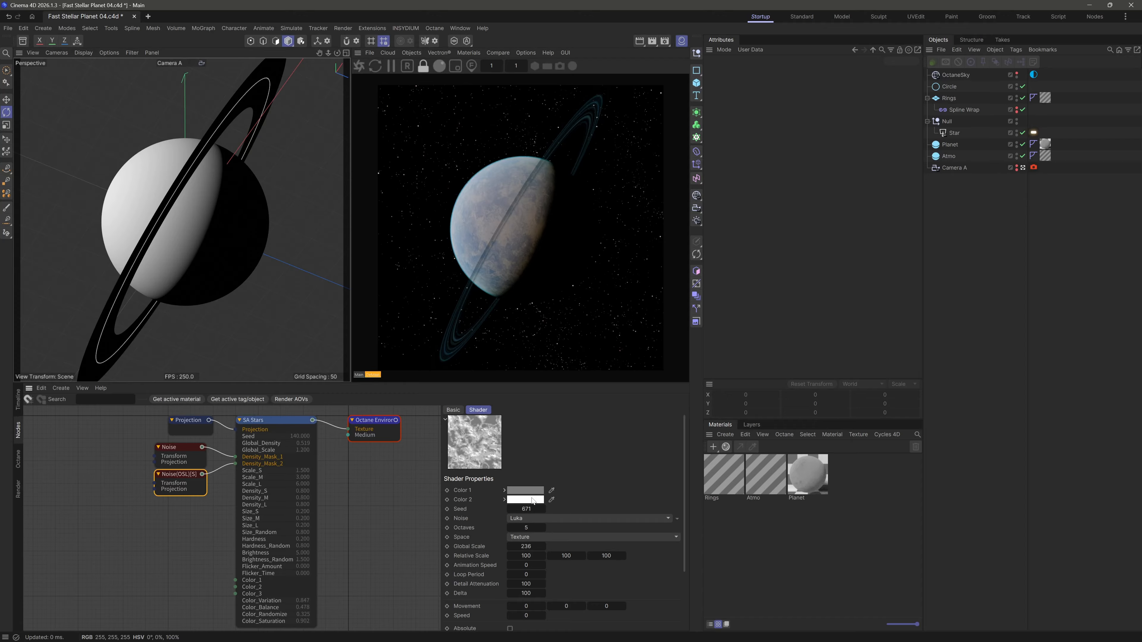
pyautogui.moveTo(532, 509); pyautogui.dragTo(441, 509)
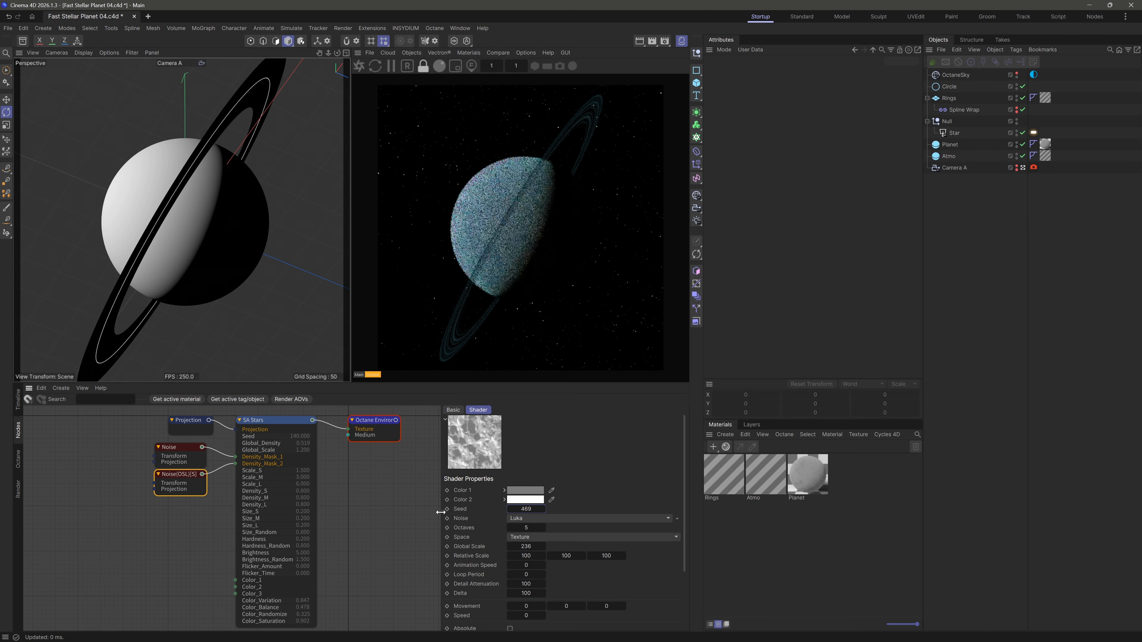
pyautogui.click(504, 491)
pyautogui.moveTo(617, 532); pyautogui.dragTo(618, 533)
# Set the Global Scale of the Density_Mask_2 noise to 50
pyautogui.doubleClick(526, 588)
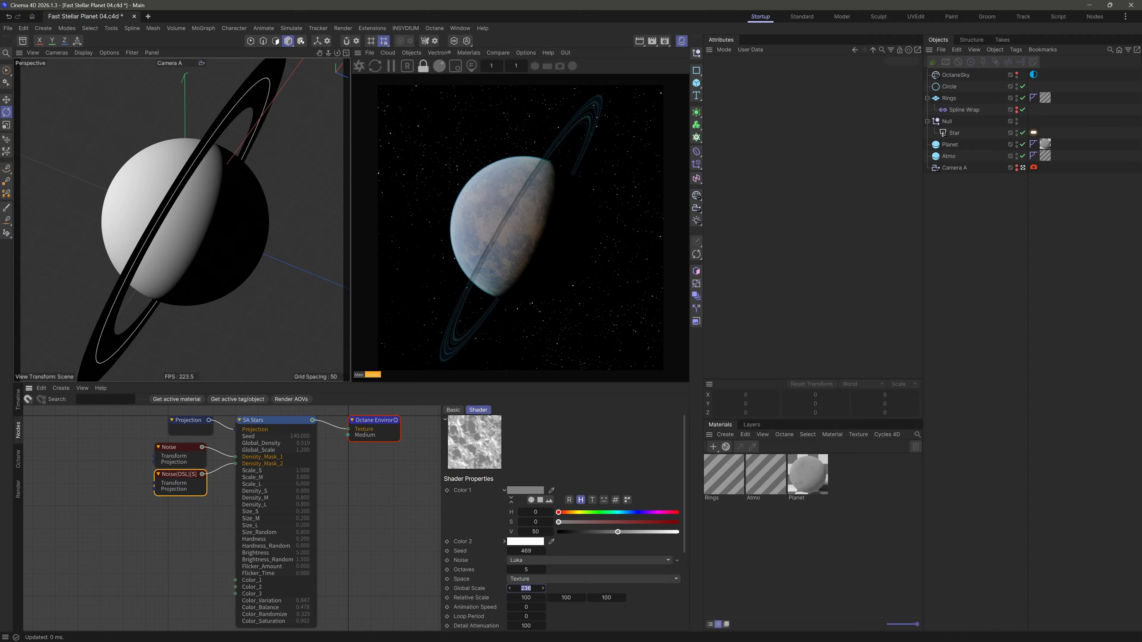
pyautogui.write('50')
pyautogui.press('Return')
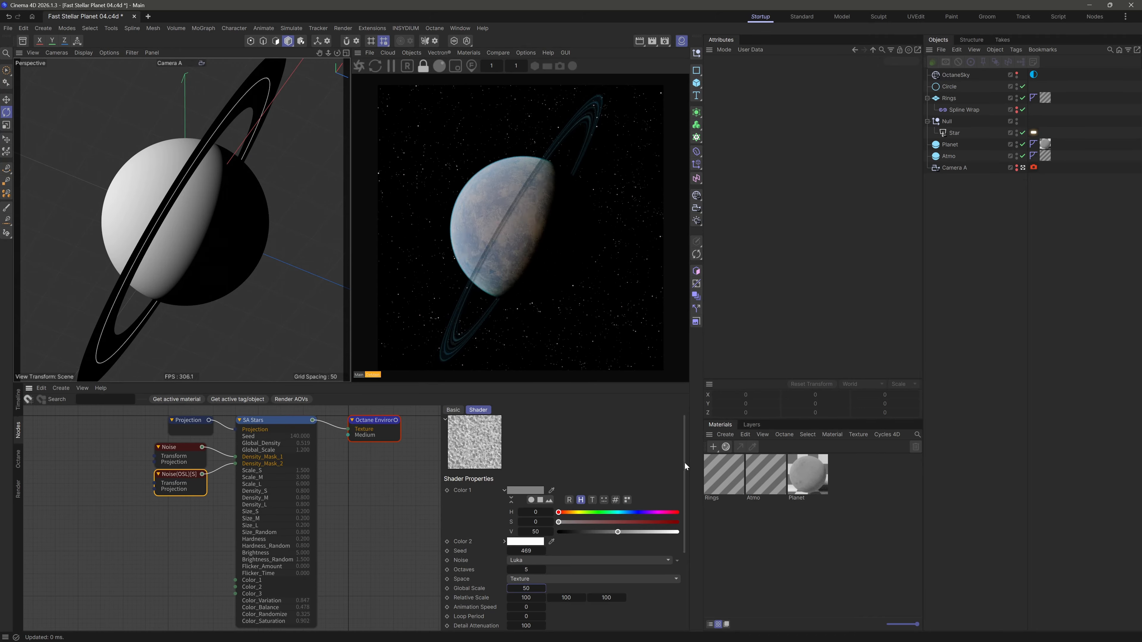
pyautogui.scroll(-3, 685, 467)
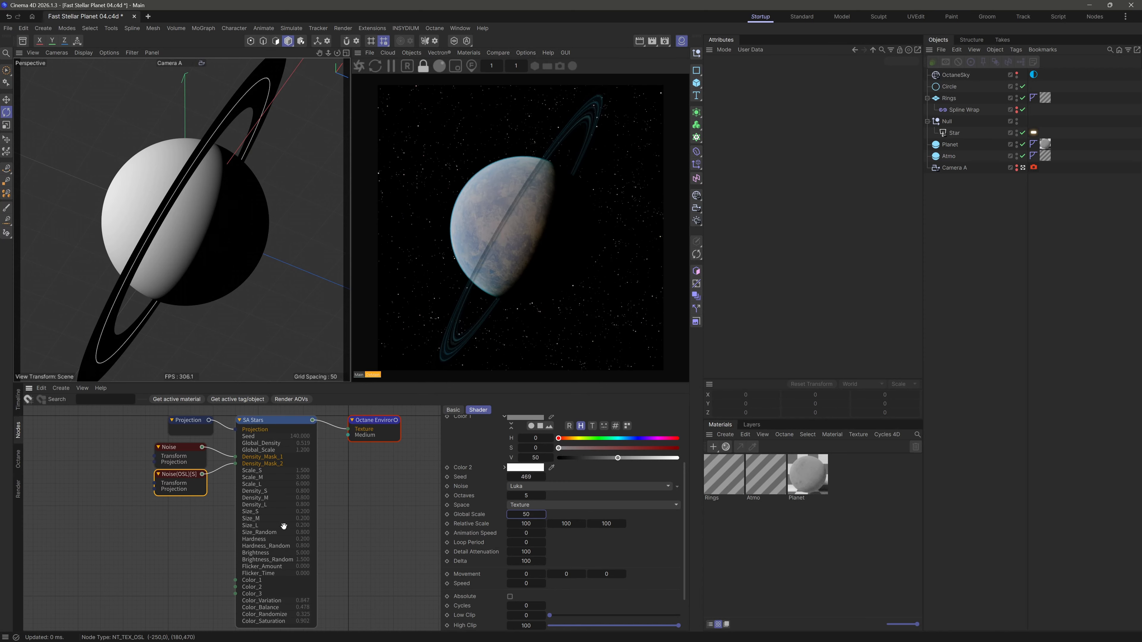
# Lighten Color 1 of the Density_Mask_2 noise to a V value of 74
pyautogui.click(163, 539)
pyautogui.moveTo(190, 424); pyautogui.dragTo(190, 423)
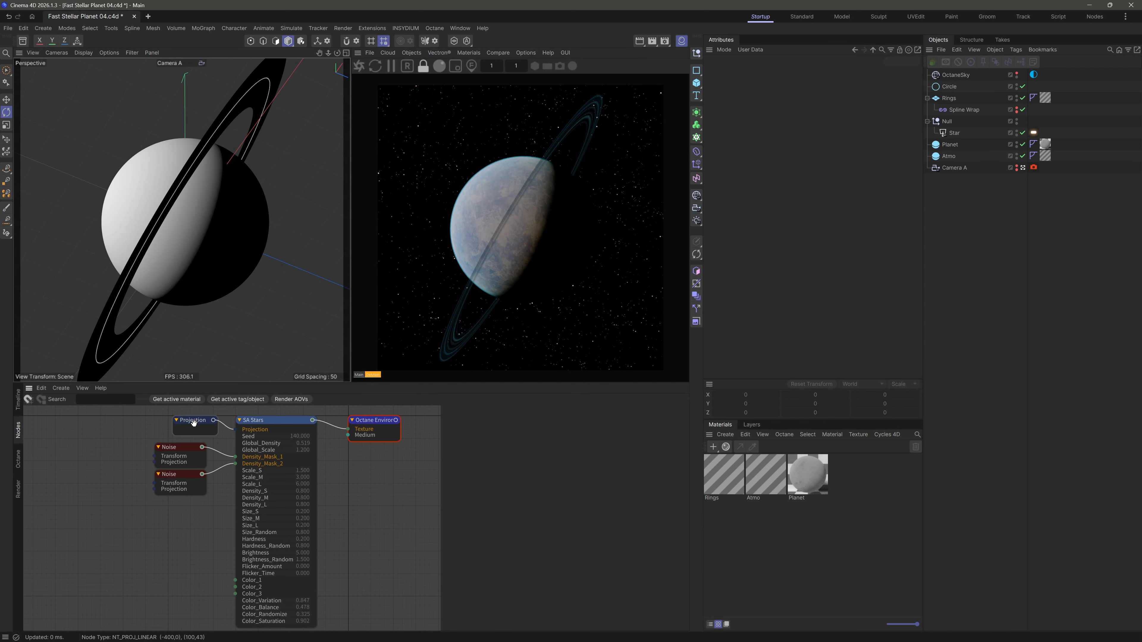
pyautogui.moveTo(967, 245); pyautogui.dragTo(996, 324)
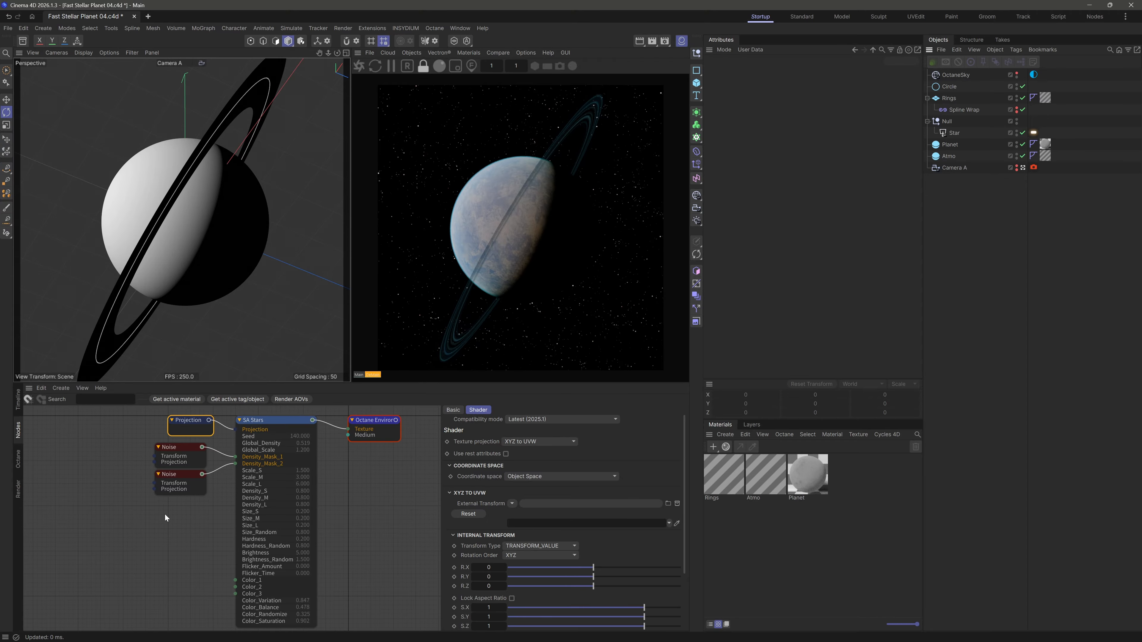
pyautogui.click(184, 490)
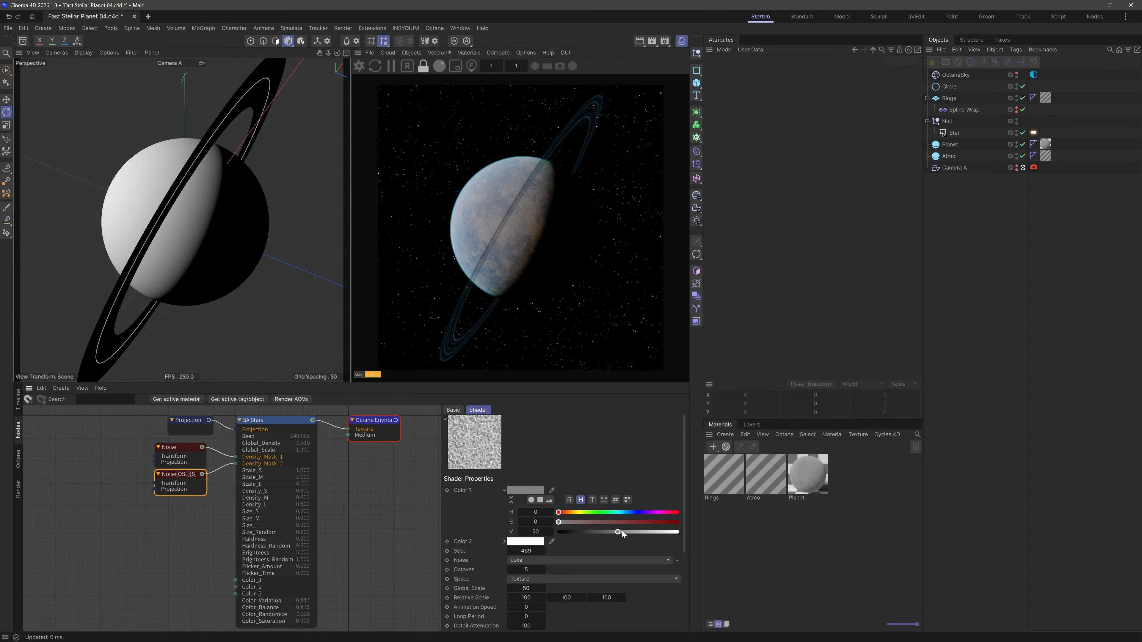
pyautogui.moveTo(623, 534); pyautogui.dragTo(646, 533)
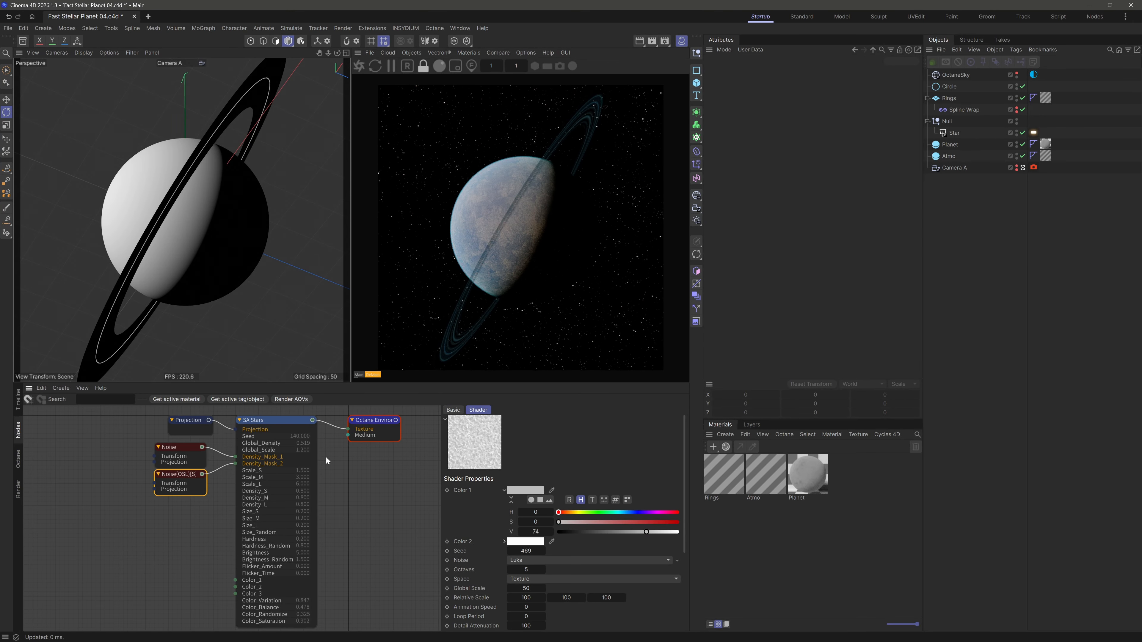
# Set the SA Stars Seed to 152
pyautogui.click(270, 420)
pyautogui.scroll(-3, 655, 506)
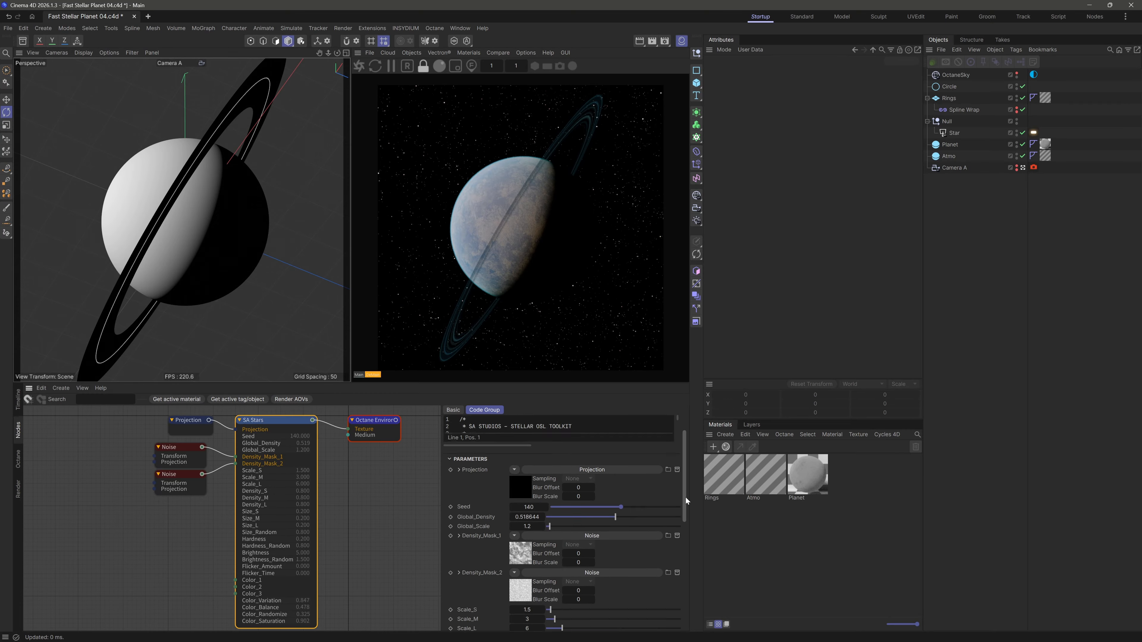
pyautogui.click(546, 423)
pyautogui.click(546, 424)
pyautogui.click(545, 424)
pyautogui.click(546, 423)
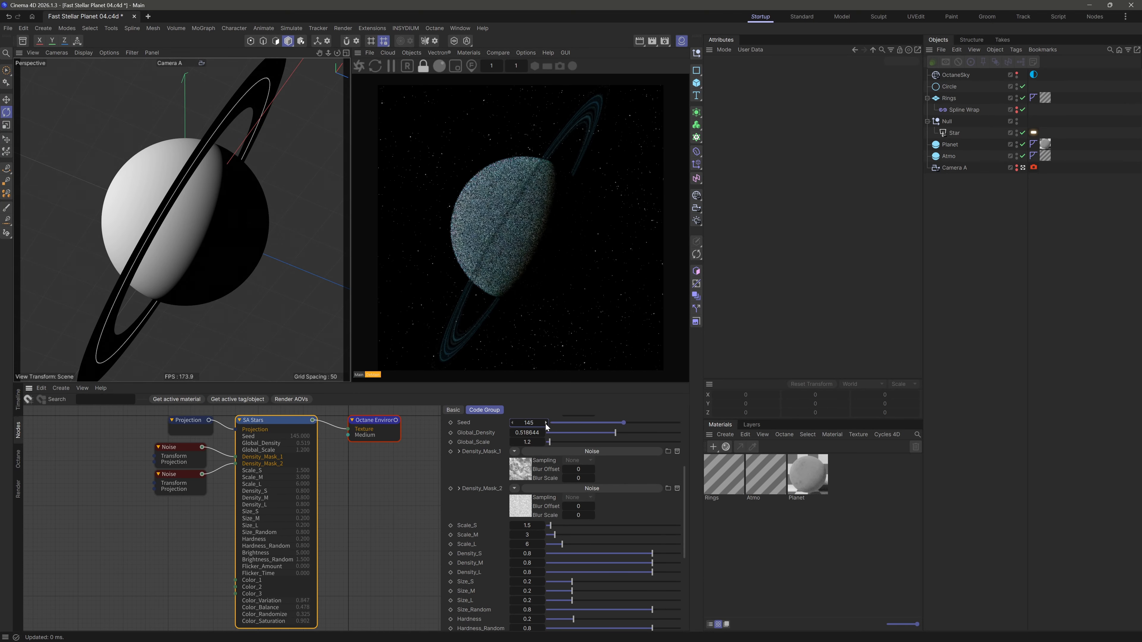
pyautogui.click(546, 424)
pyautogui.click(546, 424)
pyautogui.click(546, 424)
pyautogui.click(546, 424)
pyautogui.click(545, 423)
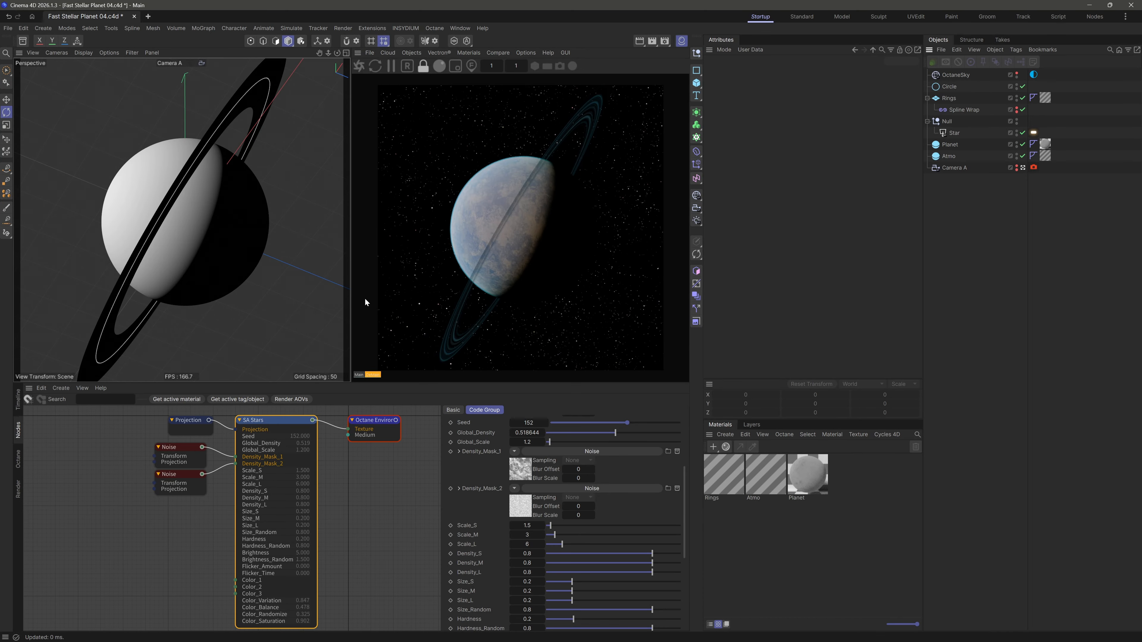
# Enlarge the Octane render view by narrowing the perspective viewport and lowering the node editor, and save the scene
pyautogui.moveTo(351, 50); pyautogui.dragTo(301, 50)
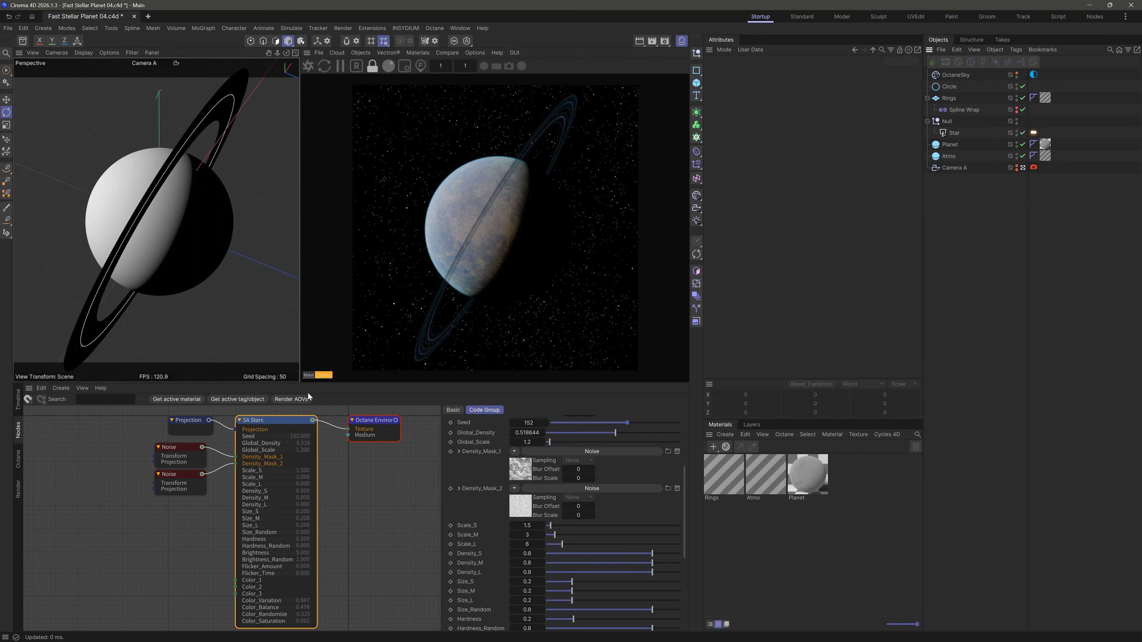
pyautogui.moveTo(306, 382); pyautogui.dragTo(306, 445)
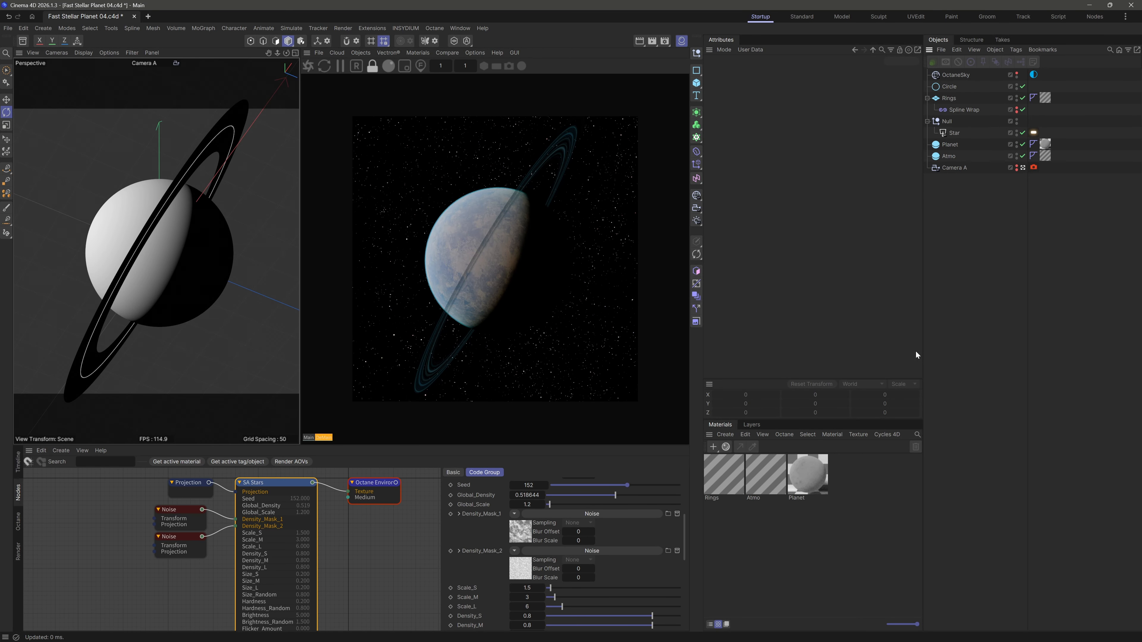
pyautogui.hotkey('ctrl', 's')
# Duplicate Camera A, rename the copy Camera B, and look through it
pyautogui.keyDown('ctrl'); pyautogui.moveTo(954, 169); pyautogui.dragTo(966, 179); pyautogui.keyUp('ctrl')
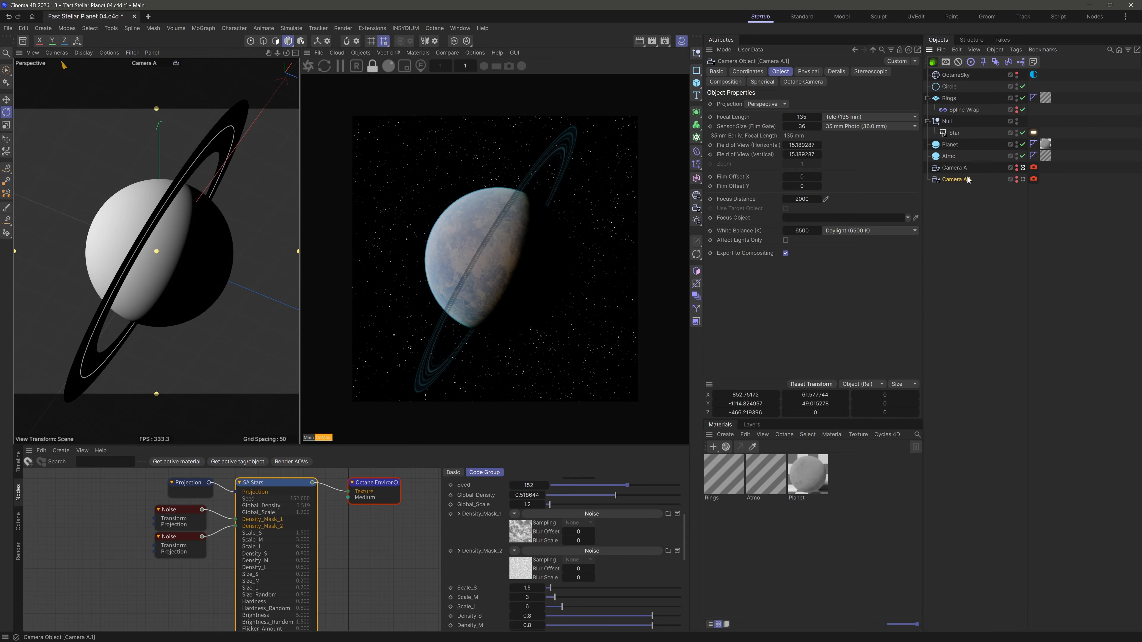
pyautogui.doubleClick(969, 179)
pyautogui.click(990, 210)
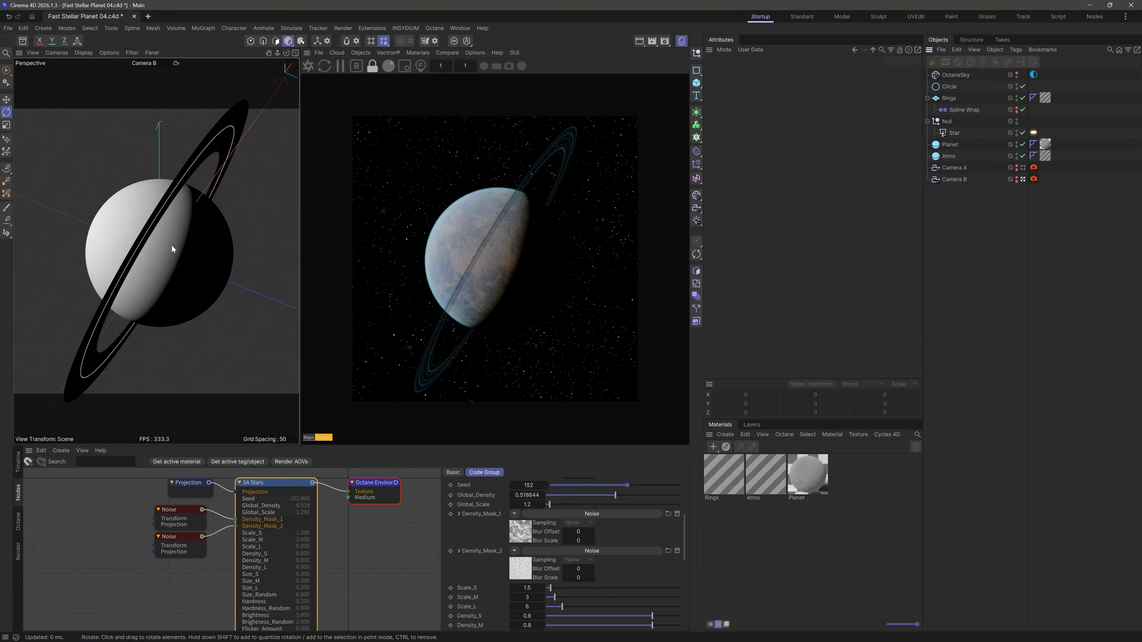
# Frame Camera B closer on the opposite side of the planet, with the lit half facing right and the rings extending out of frame
pyautogui.keyDown('alt'); pyautogui.moveTo(171, 246); pyautogui.dragTo(282, 227); pyautogui.keyUp('alt')
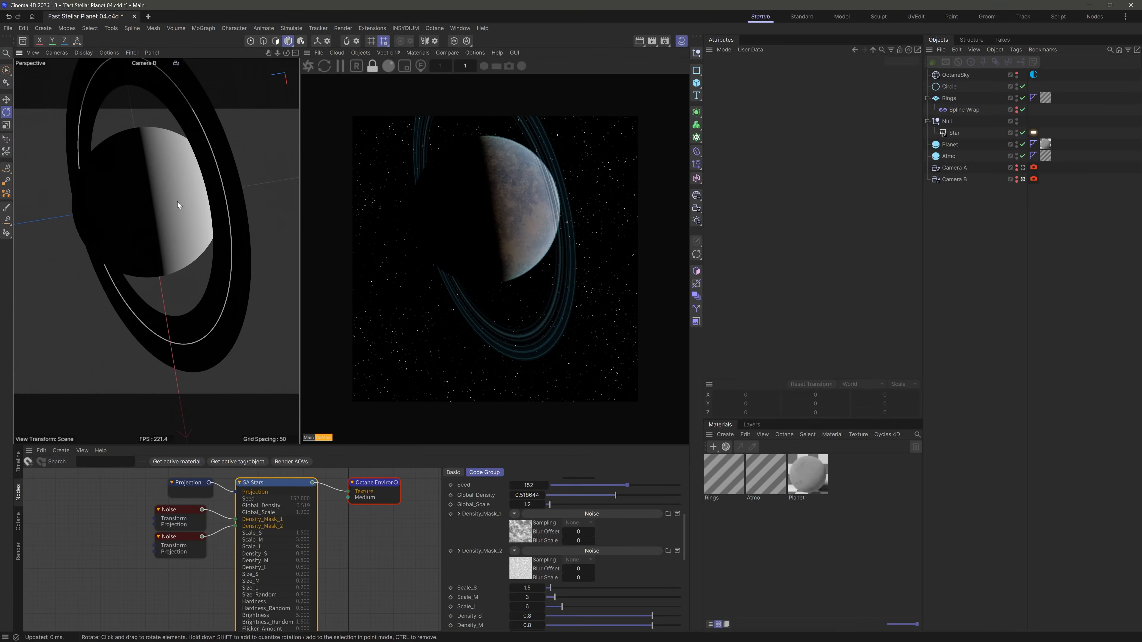
pyautogui.keyDown('alt'); pyautogui.moveTo(177, 202); pyautogui.dragTo(185, 224, button='middle'); pyautogui.keyUp('alt')
pyautogui.keyDown('alt'); pyautogui.moveTo(184, 218); pyautogui.dragTo(195, 224, button='right'); pyautogui.keyUp('alt')
pyautogui.keyDown('alt'); pyautogui.moveTo(195, 224); pyautogui.dragTo(187, 225, button='middle'); pyautogui.keyUp('alt')
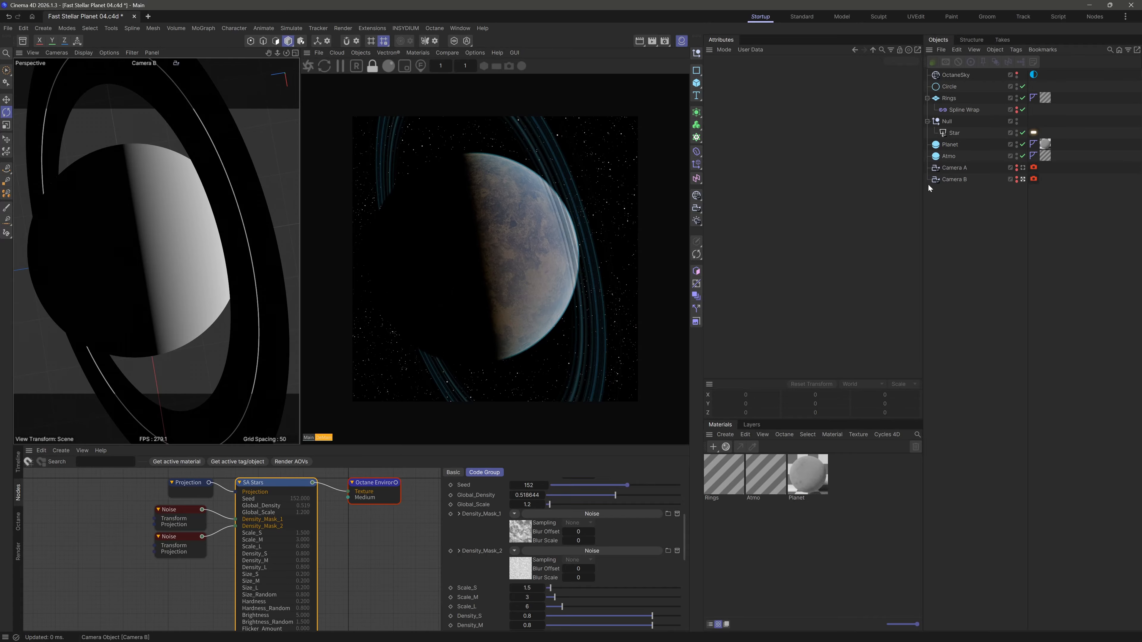
# Shift Camera B's framing so the planet sits slightly farther right in the frame, and save the scene
pyautogui.click(949, 157)
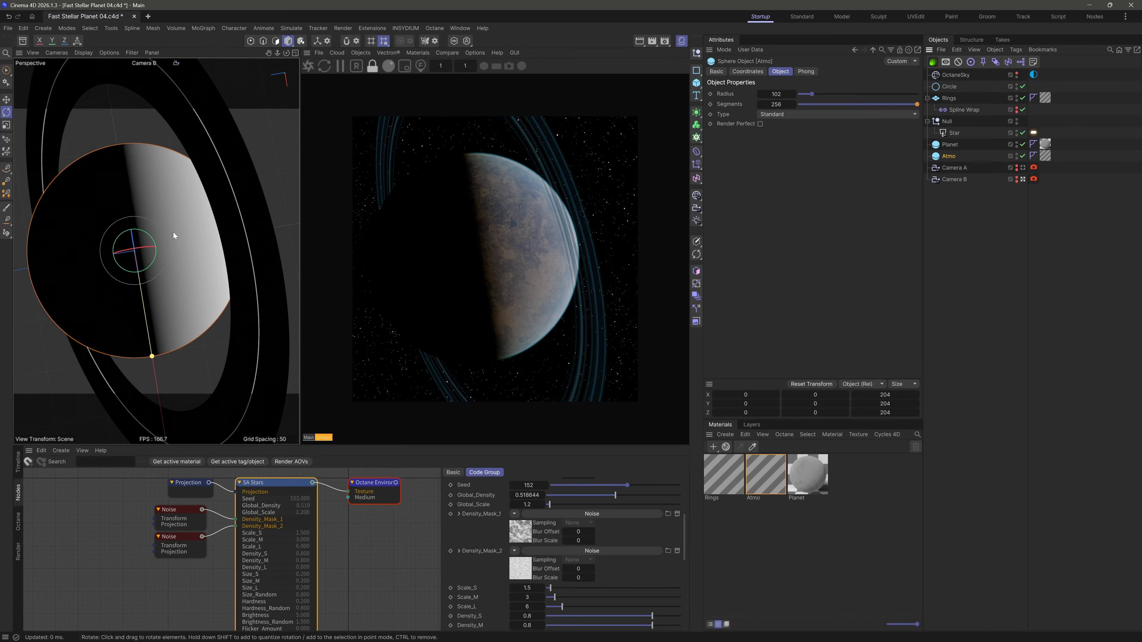
pyautogui.keyDown('alt'); pyautogui.moveTo(172, 228); pyautogui.dragTo(176, 226, button='middle'); pyautogui.keyUp('alt')
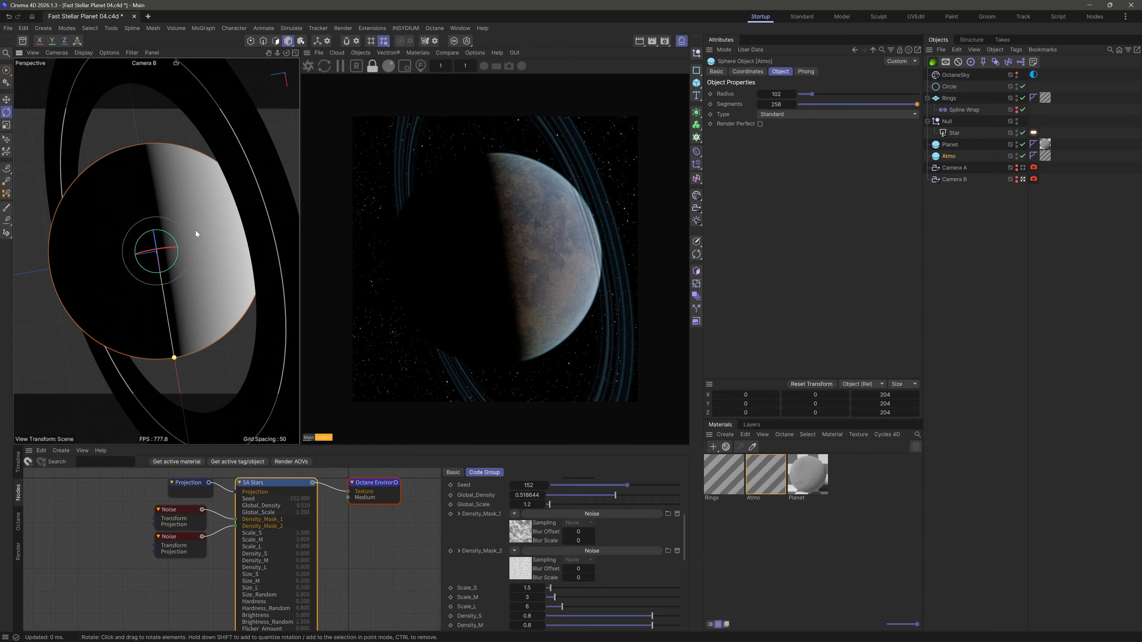
pyautogui.moveTo(998, 263); pyautogui.dragTo(993, 292)
pyautogui.hotkey('ctrl', 's')
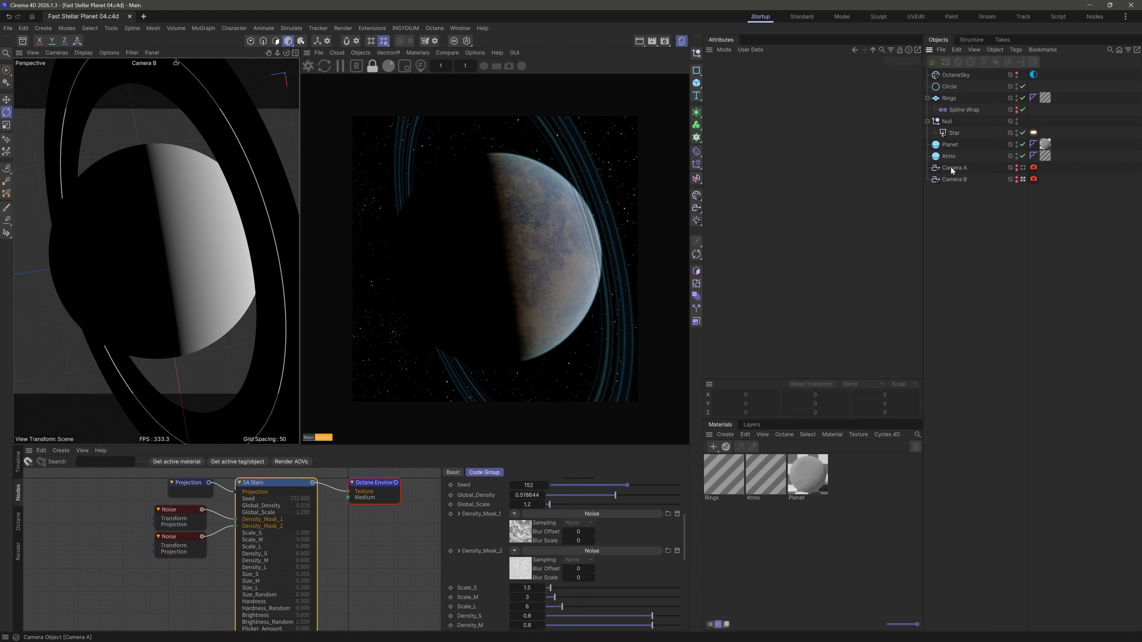
# Rotate the Planet sphere to heading 197, pitch -208 and bank -214 to show a different part of its surface
pyautogui.click(950, 144)
pyautogui.click(748, 72)
pyautogui.moveTo(817, 104)
pyautogui.mouseDown()
pyautogui.moveTo(828, 105)
pyautogui.moveTo(815, 123)
pyautogui.moveTo(823, 112)
pyautogui.moveTo(828, 122)
pyautogui.mouseUp()
pyautogui.moveTo(808, 126); pyautogui.dragTo(910, 323)
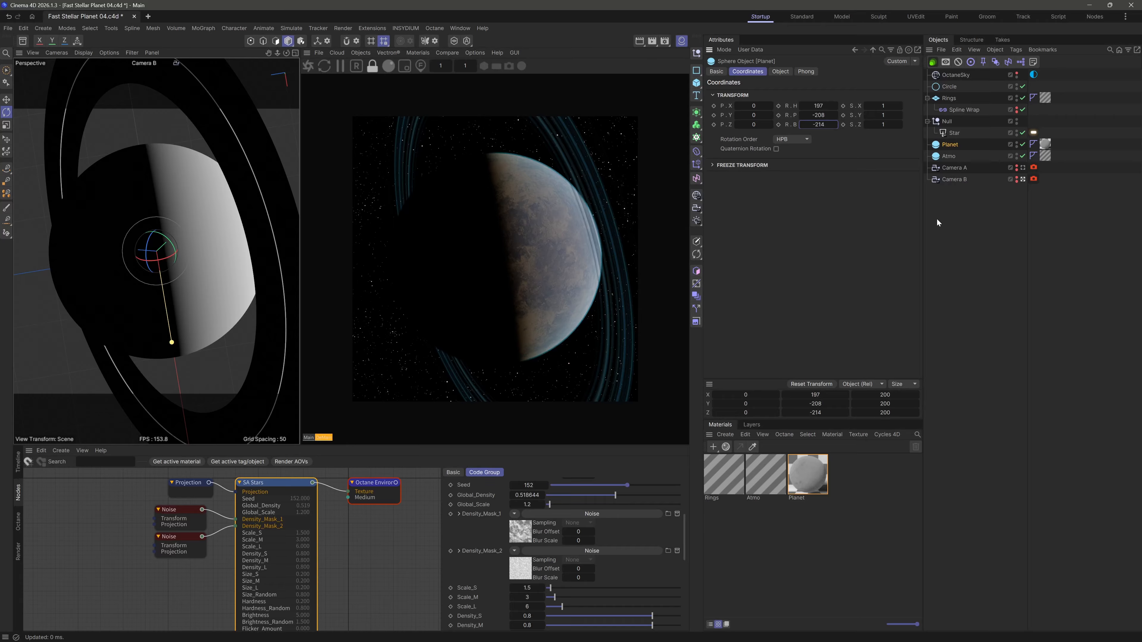
# Set the Planet material's bump height to 0.01
pyautogui.click(818, 472)
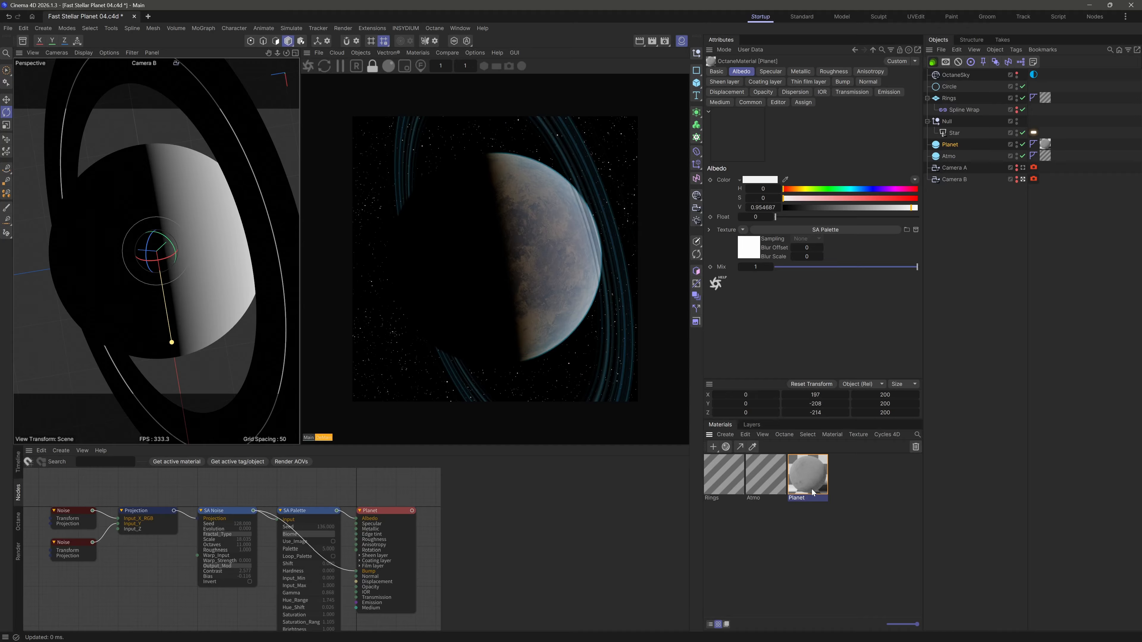
pyautogui.click(842, 81)
pyautogui.doubleClick(777, 185)
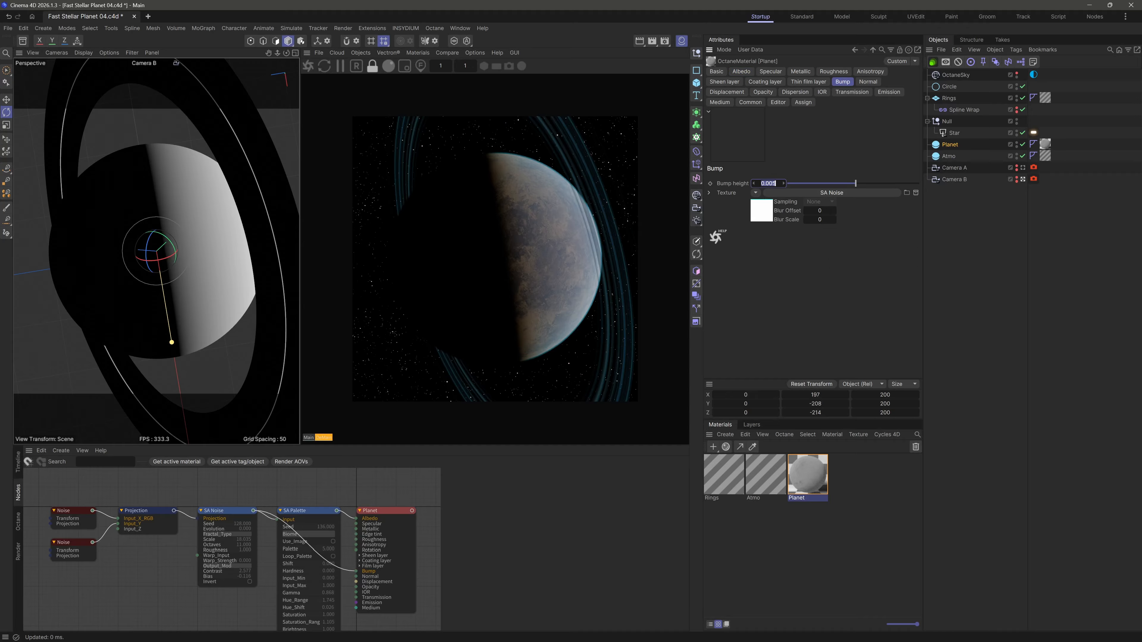
pyautogui.write('0.01')
pyautogui.press('Return')
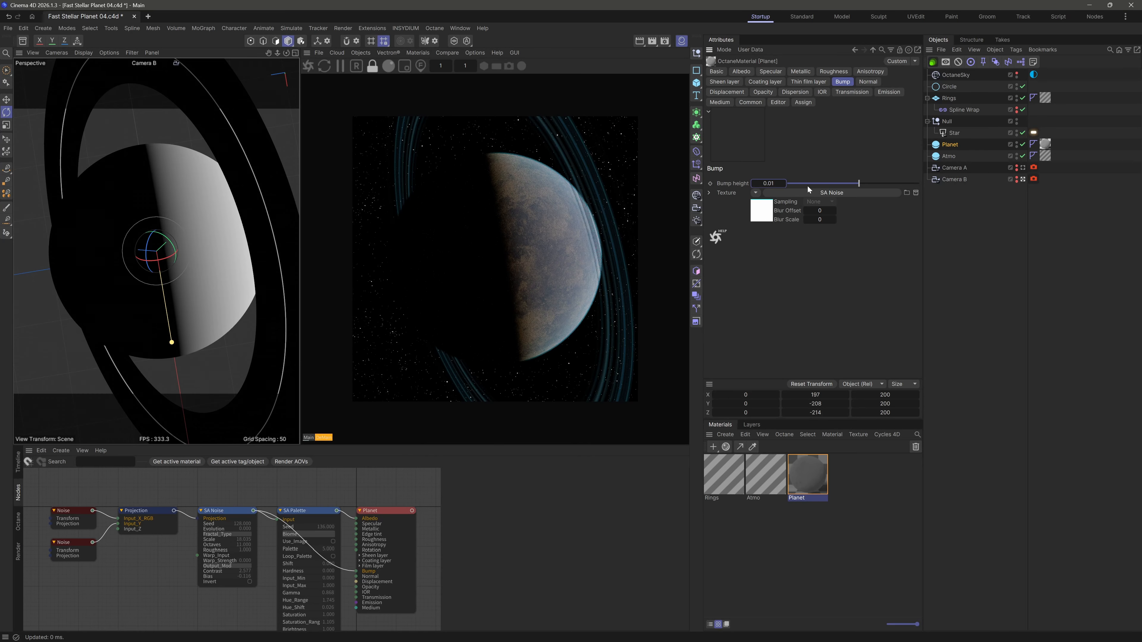
pyautogui.click(1003, 228)
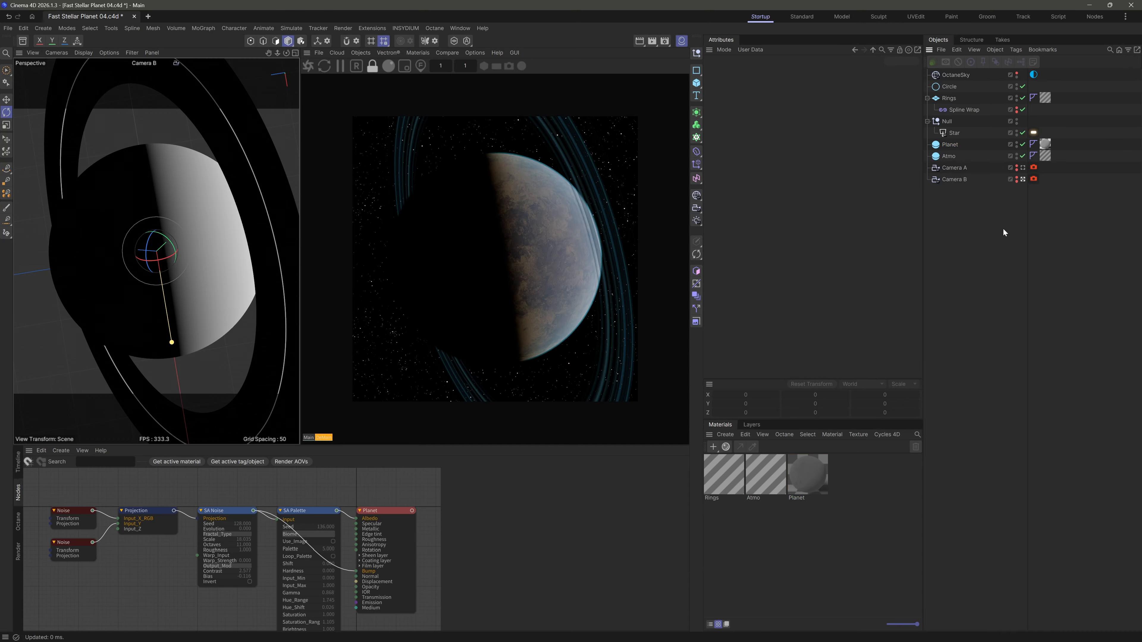
# Look through Camera A and enlarge the Octane render view with a 1.2 scale and a lower node editor
pyautogui.click(1022, 168)
pyautogui.click(450, 66)
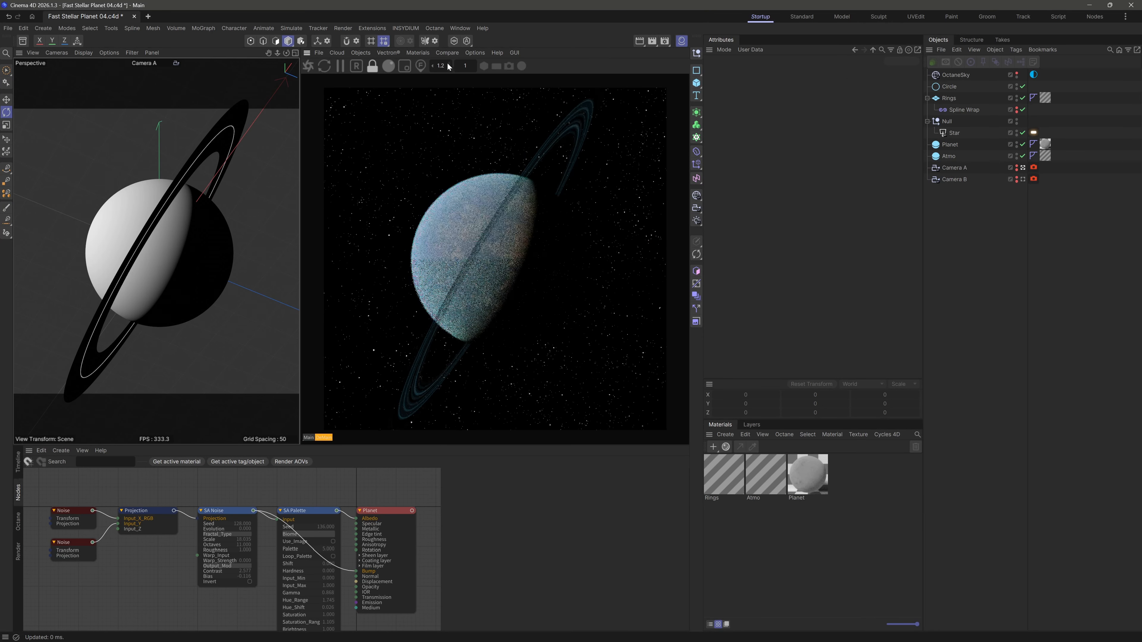
pyautogui.moveTo(302, 448); pyautogui.dragTo(299, 459)
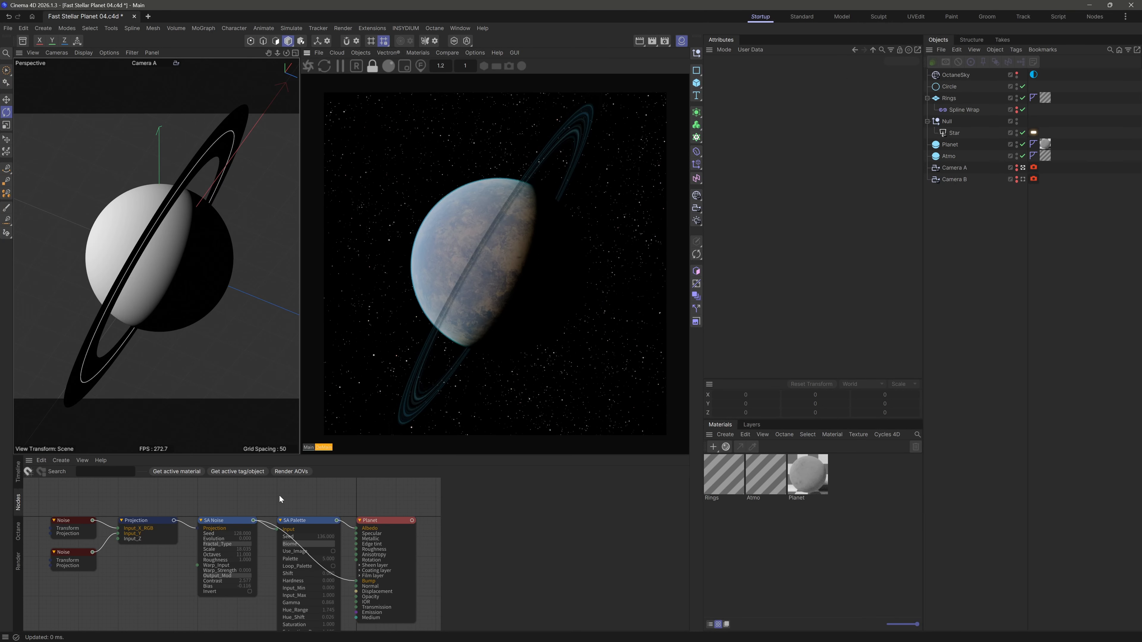
# Fit the Planet material's node graph into the node editor and save the scene
pyautogui.scroll(-3, 279, 495)
pyautogui.moveTo(330, 487); pyautogui.dragTo(331, 481, button='middle')
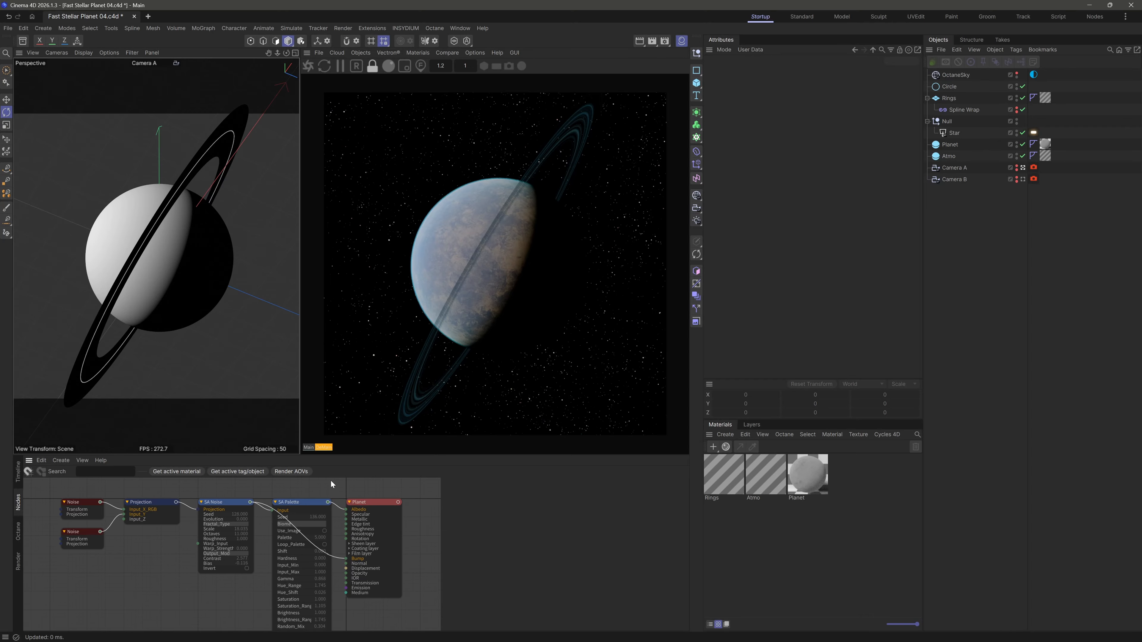
pyautogui.hotkey('ctrl', 's')
pyautogui.moveTo(265, 555); pyautogui.dragTo(250, 543, button='middle')
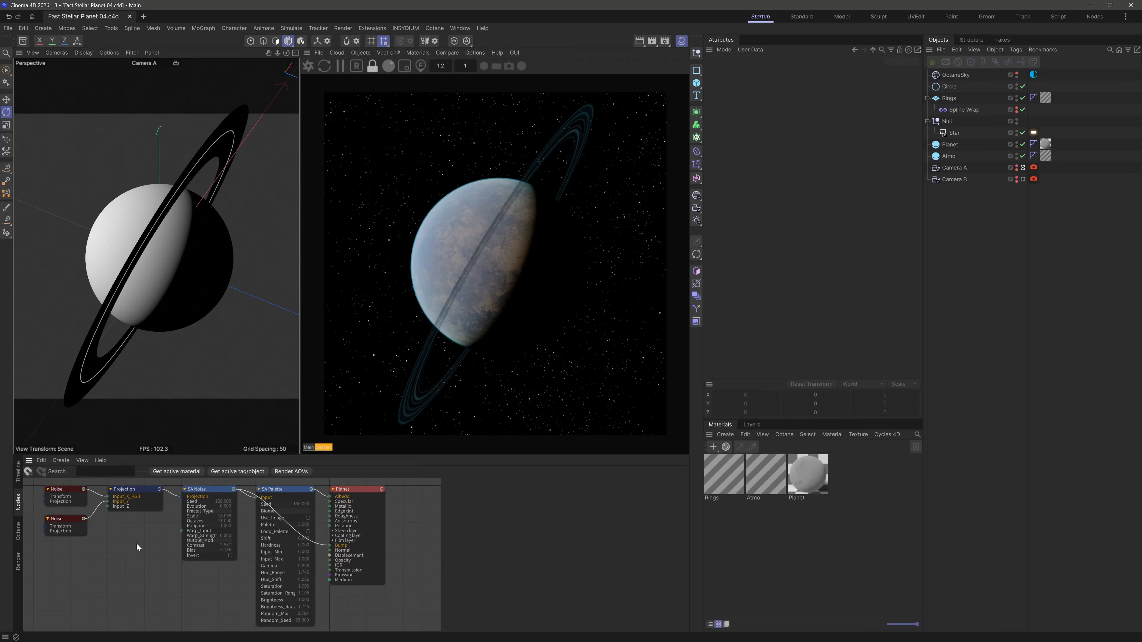
# Review the Atmo material's complete node graph and clear the selection
pyautogui.click(751, 497)
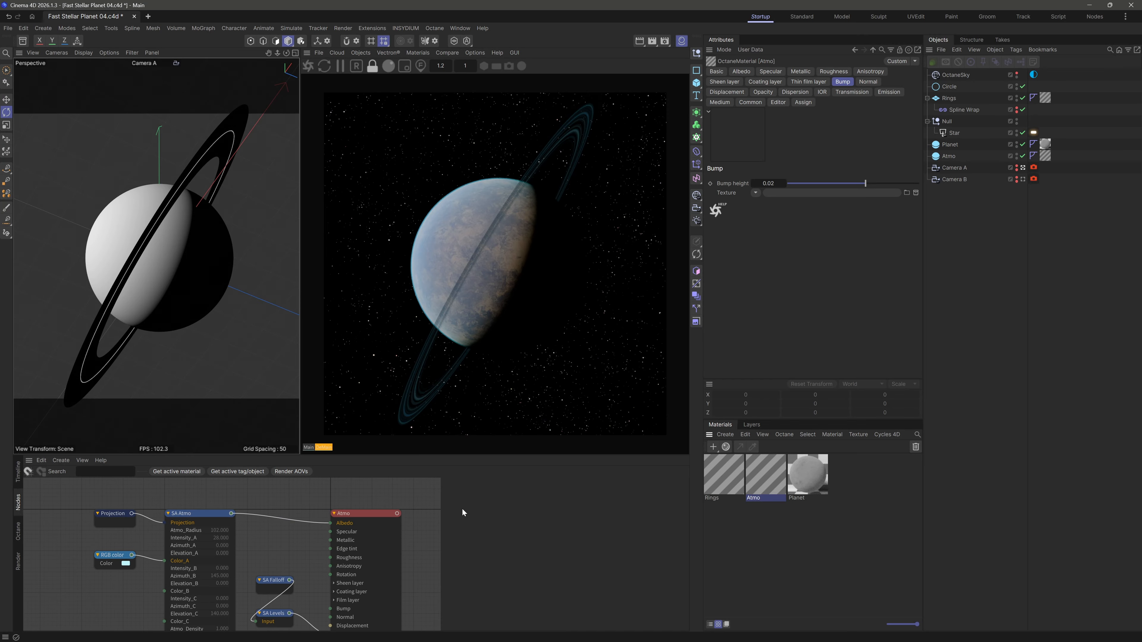
pyautogui.scroll(-4, 273, 539)
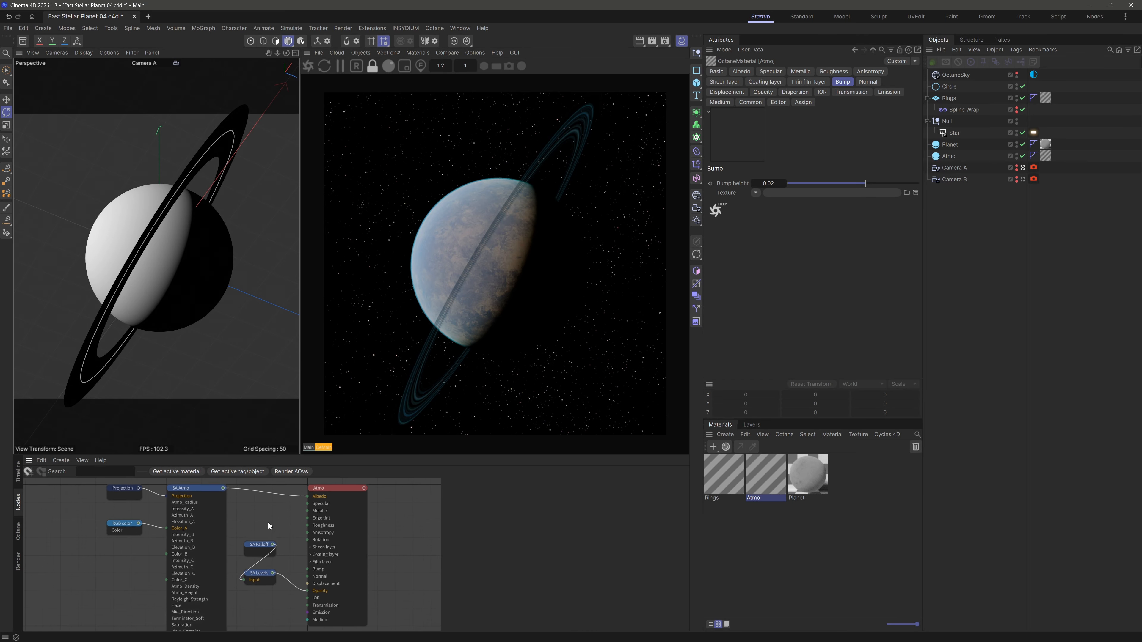
pyautogui.moveTo(269, 520); pyautogui.dragTo(270, 515, button='middle')
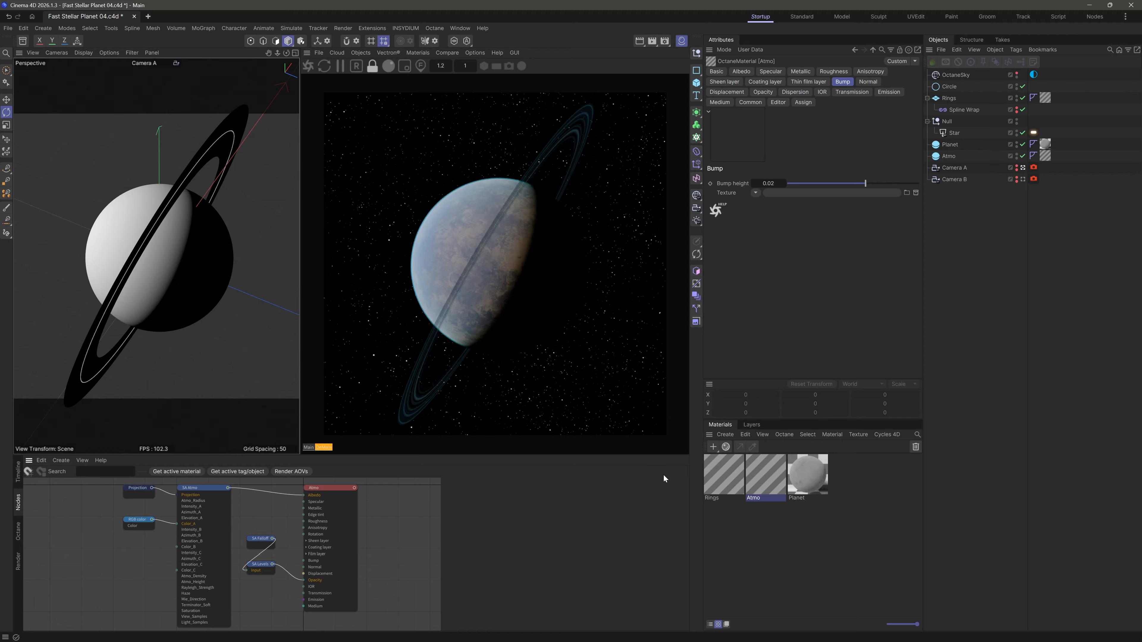
pyautogui.click(971, 292)
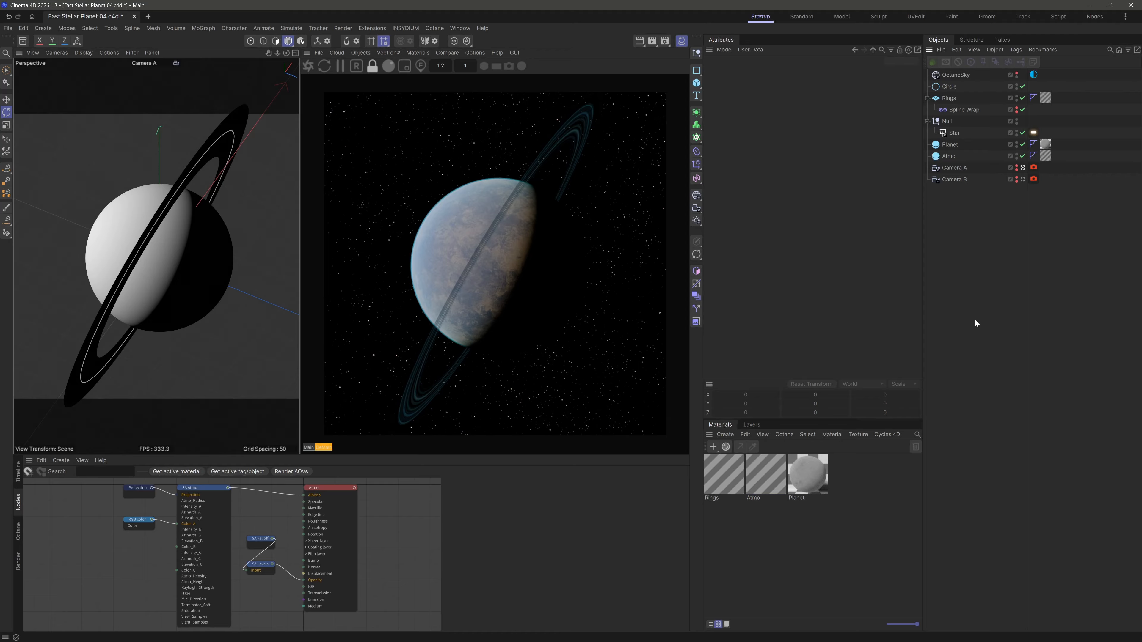